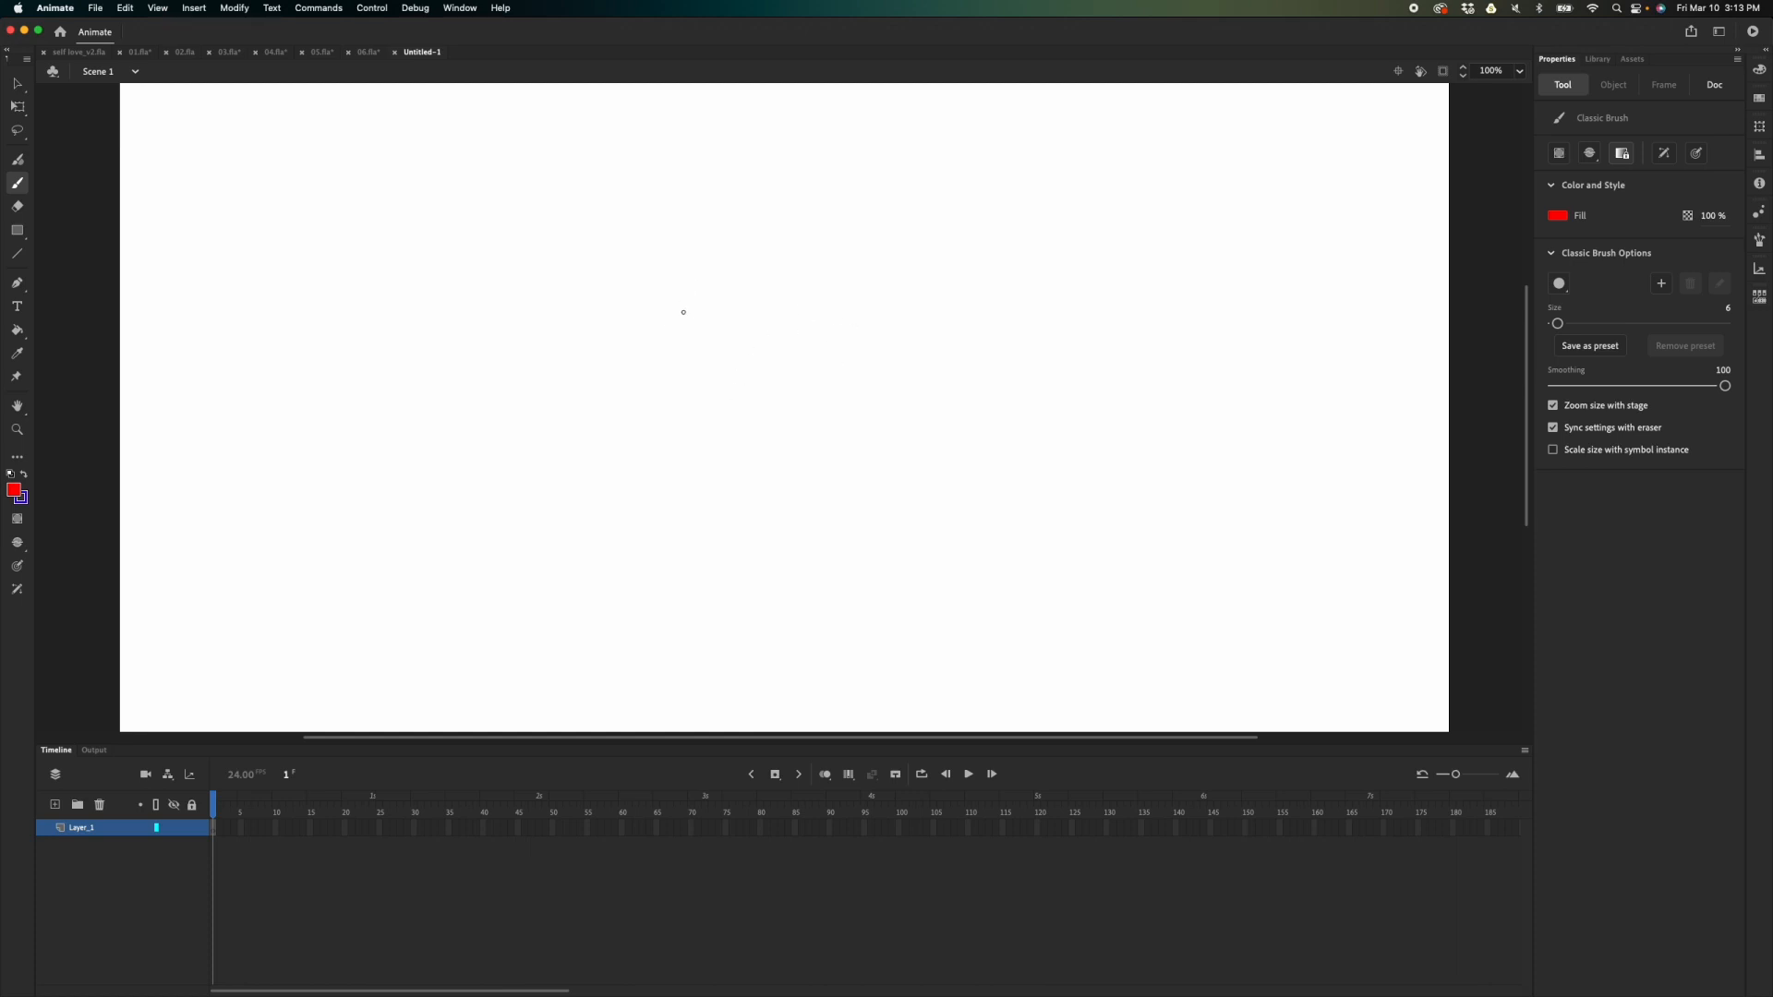
- Brush a red dome outline with a base line on frame 1, and add a blank keyframe at frame 3 with onion skinning on
mouse_move(693, 306)
mouse_down()
mouse_move(657, 441)
mouse_move(779, 391)
mouse_move(779, 434)
mouse_up()
drag(663, 451, 750, 458)
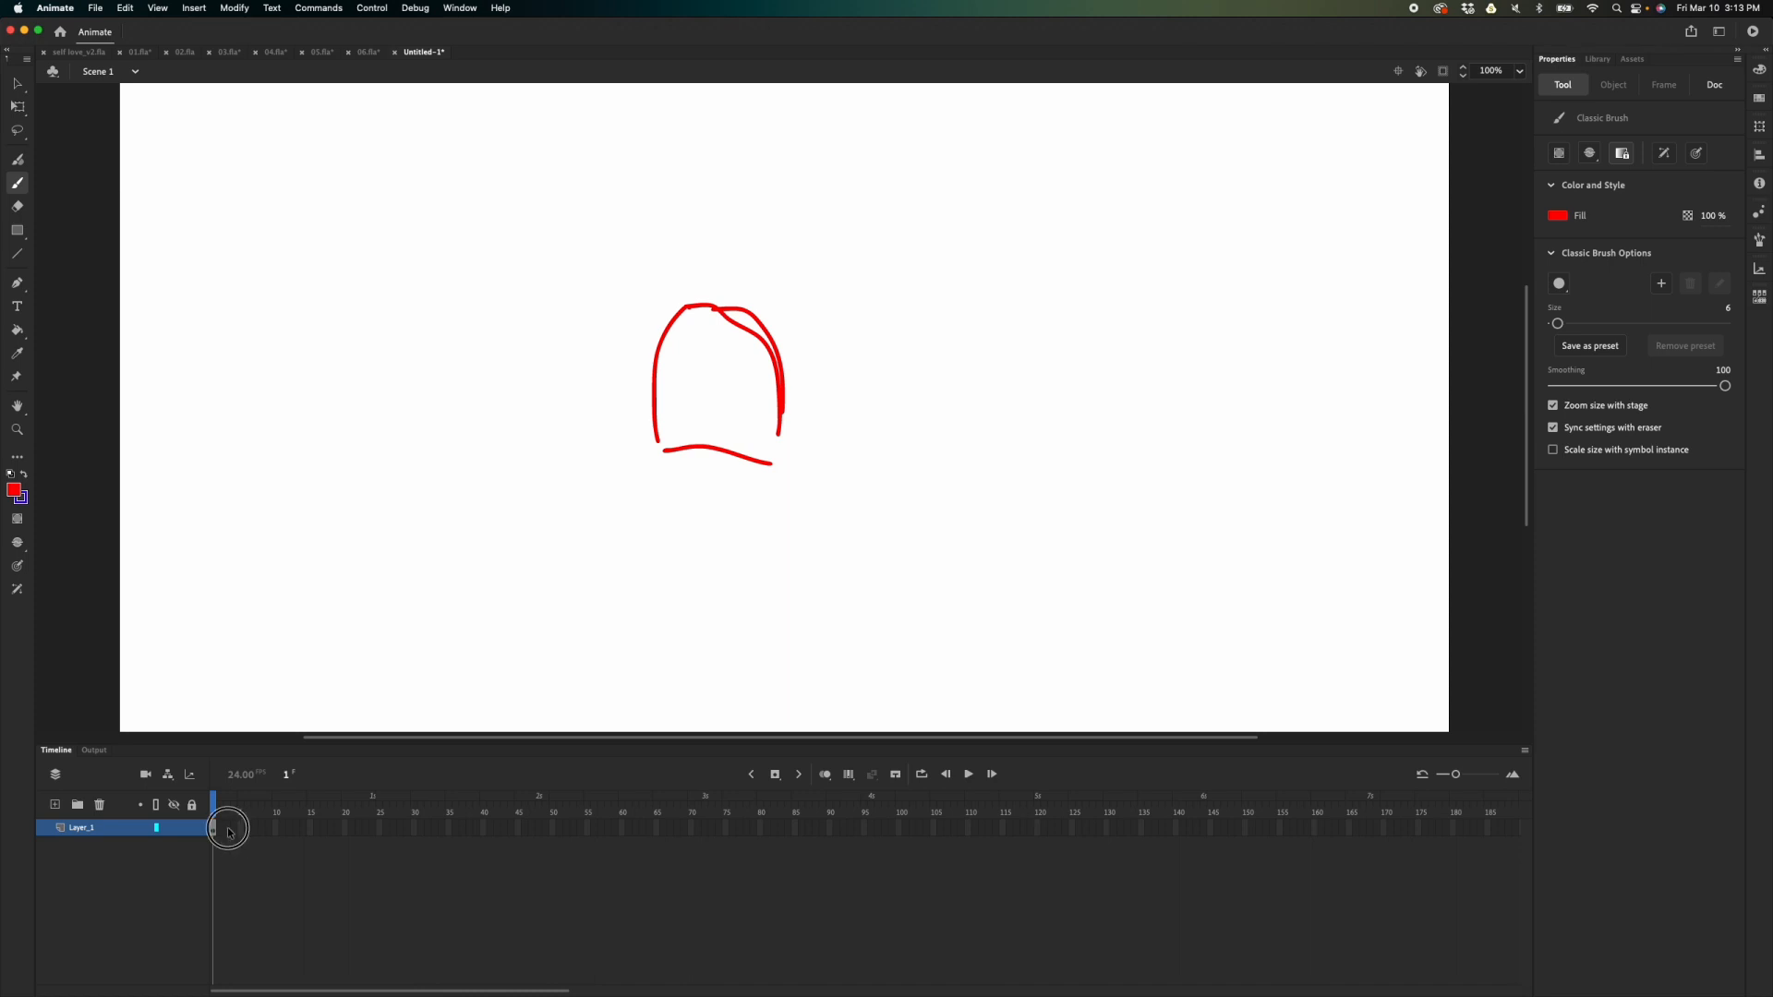
click(225, 827)
click(226, 827)
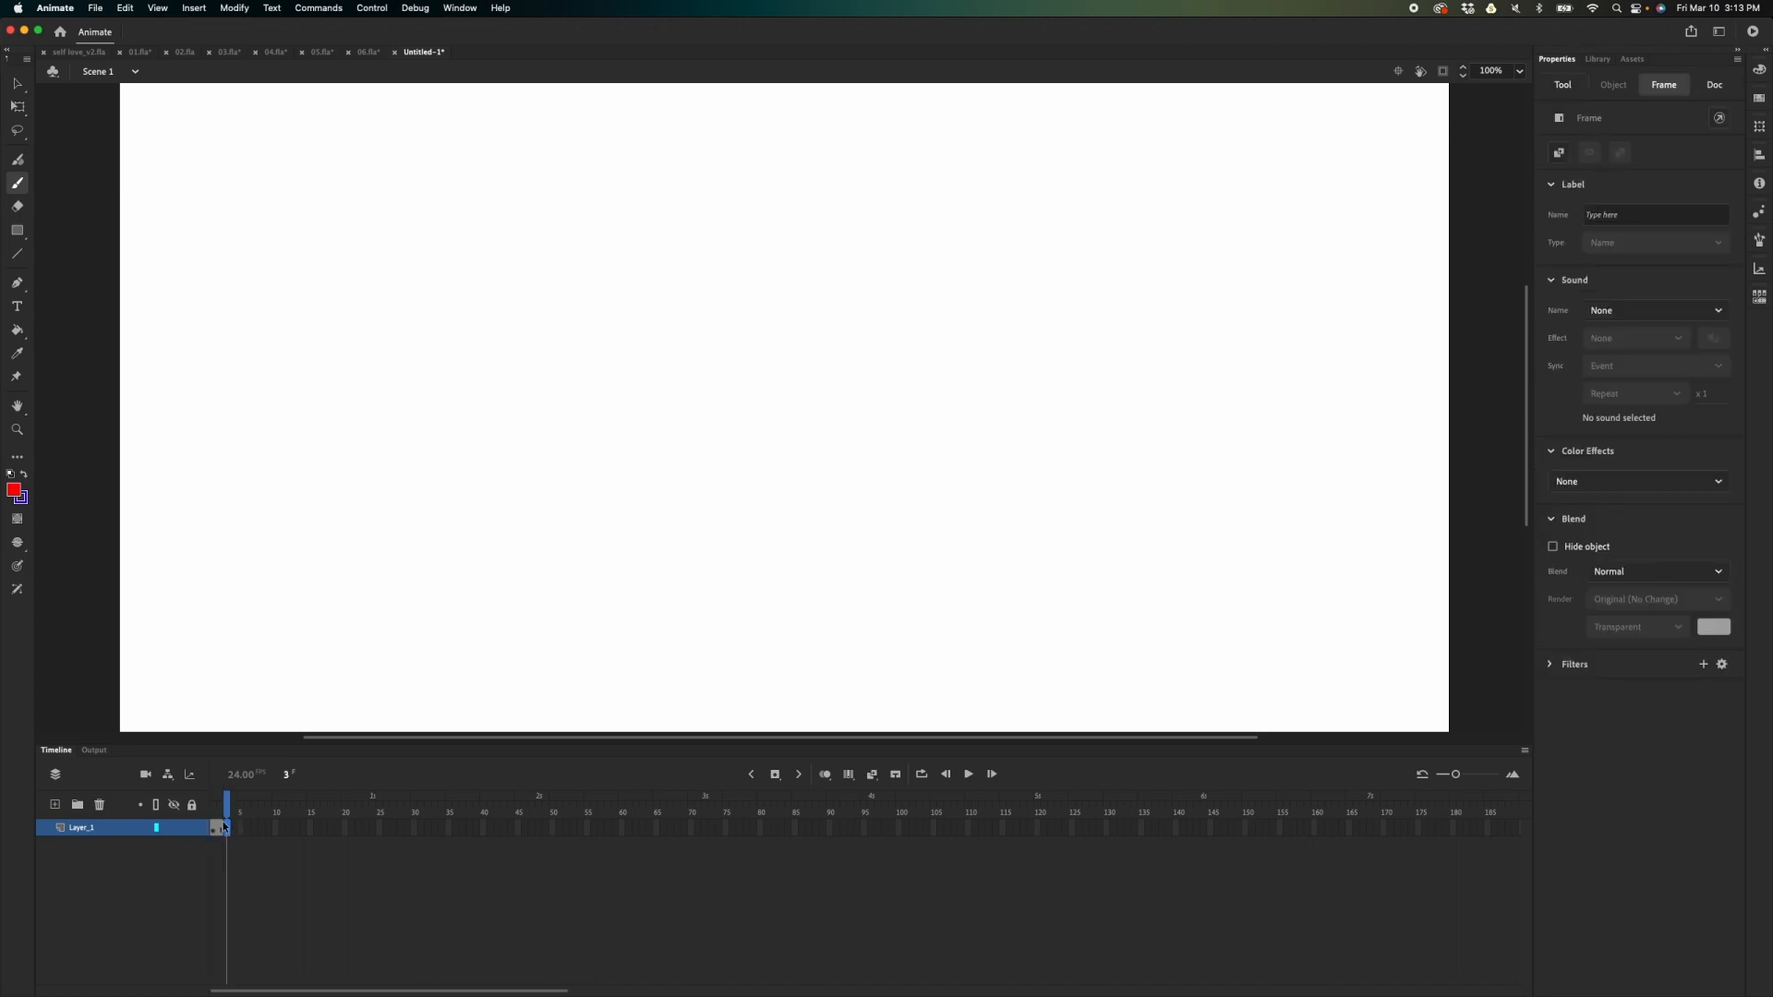
click(824, 774)
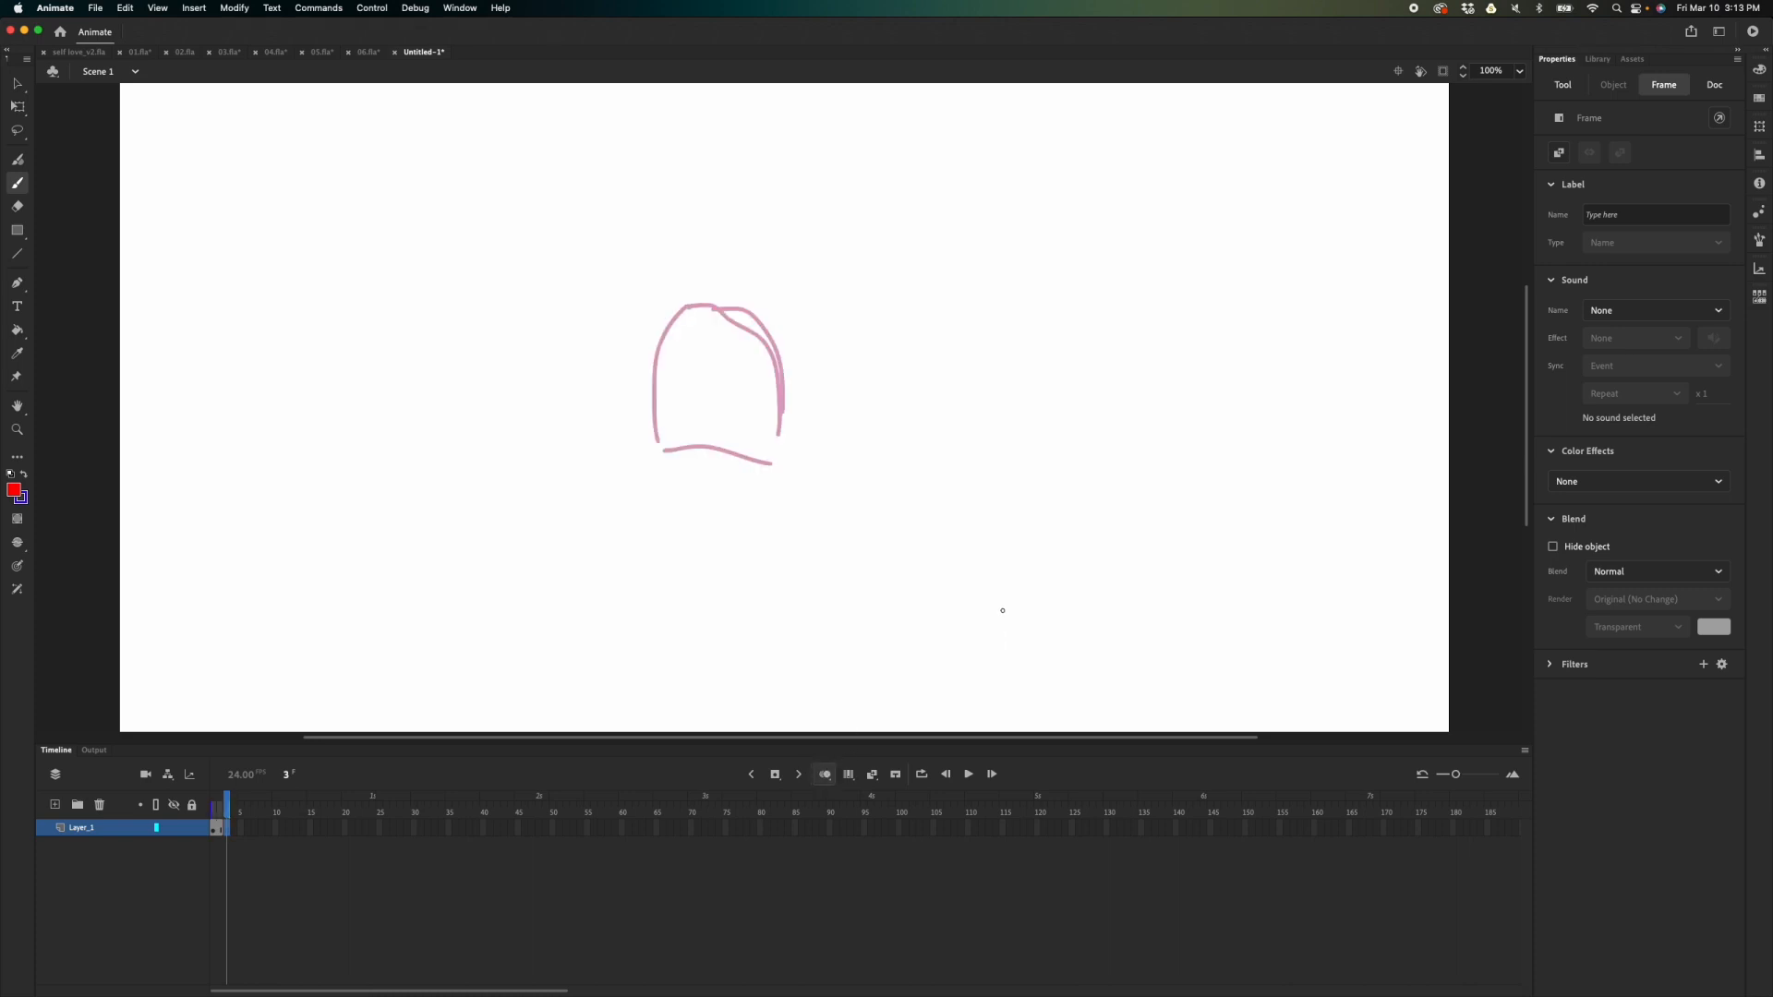
- On frame 3, draw a pinched wavy outline rising above the onion-skinned dome, with a flat top and a jagged bottom edge
drag(841, 336, 916, 434)
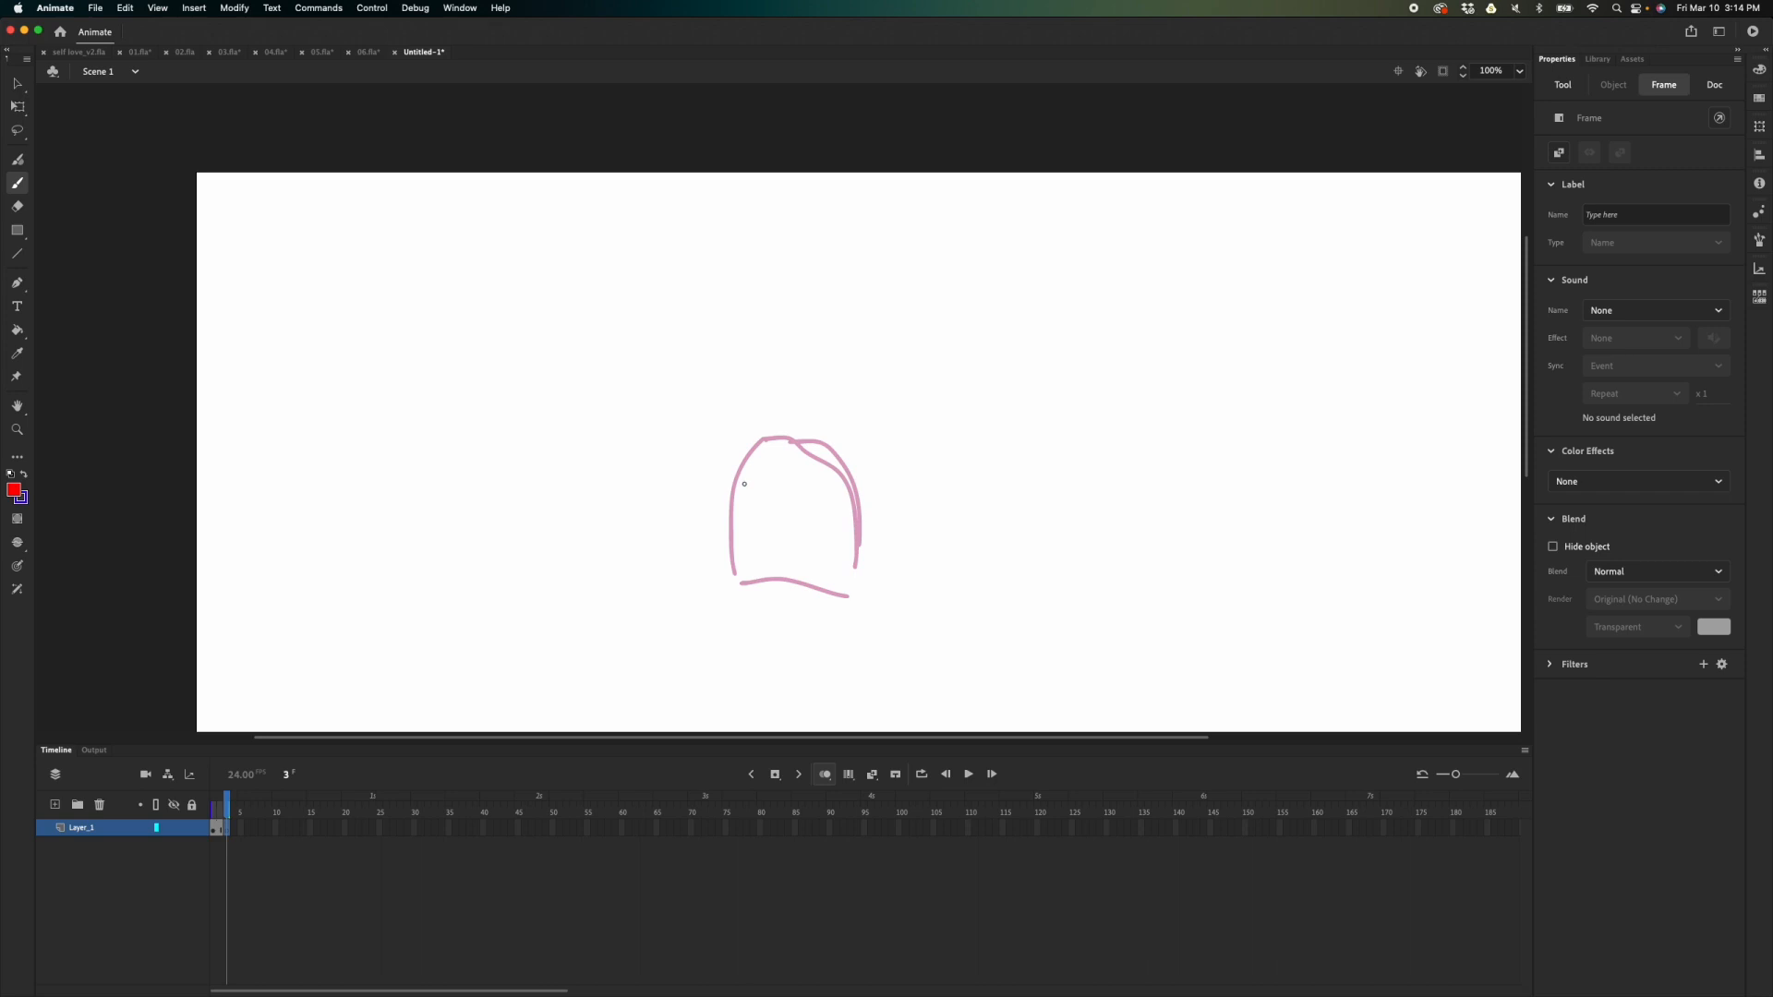
mouse_move(753, 495)
mouse_down()
mouse_move(724, 459)
mouse_move(740, 412)
mouse_move(727, 325)
mouse_up()
mouse_move(838, 499)
mouse_down()
mouse_move(863, 463)
mouse_move(830, 402)
mouse_move(837, 328)
mouse_up()
drag(728, 318, 832, 320)
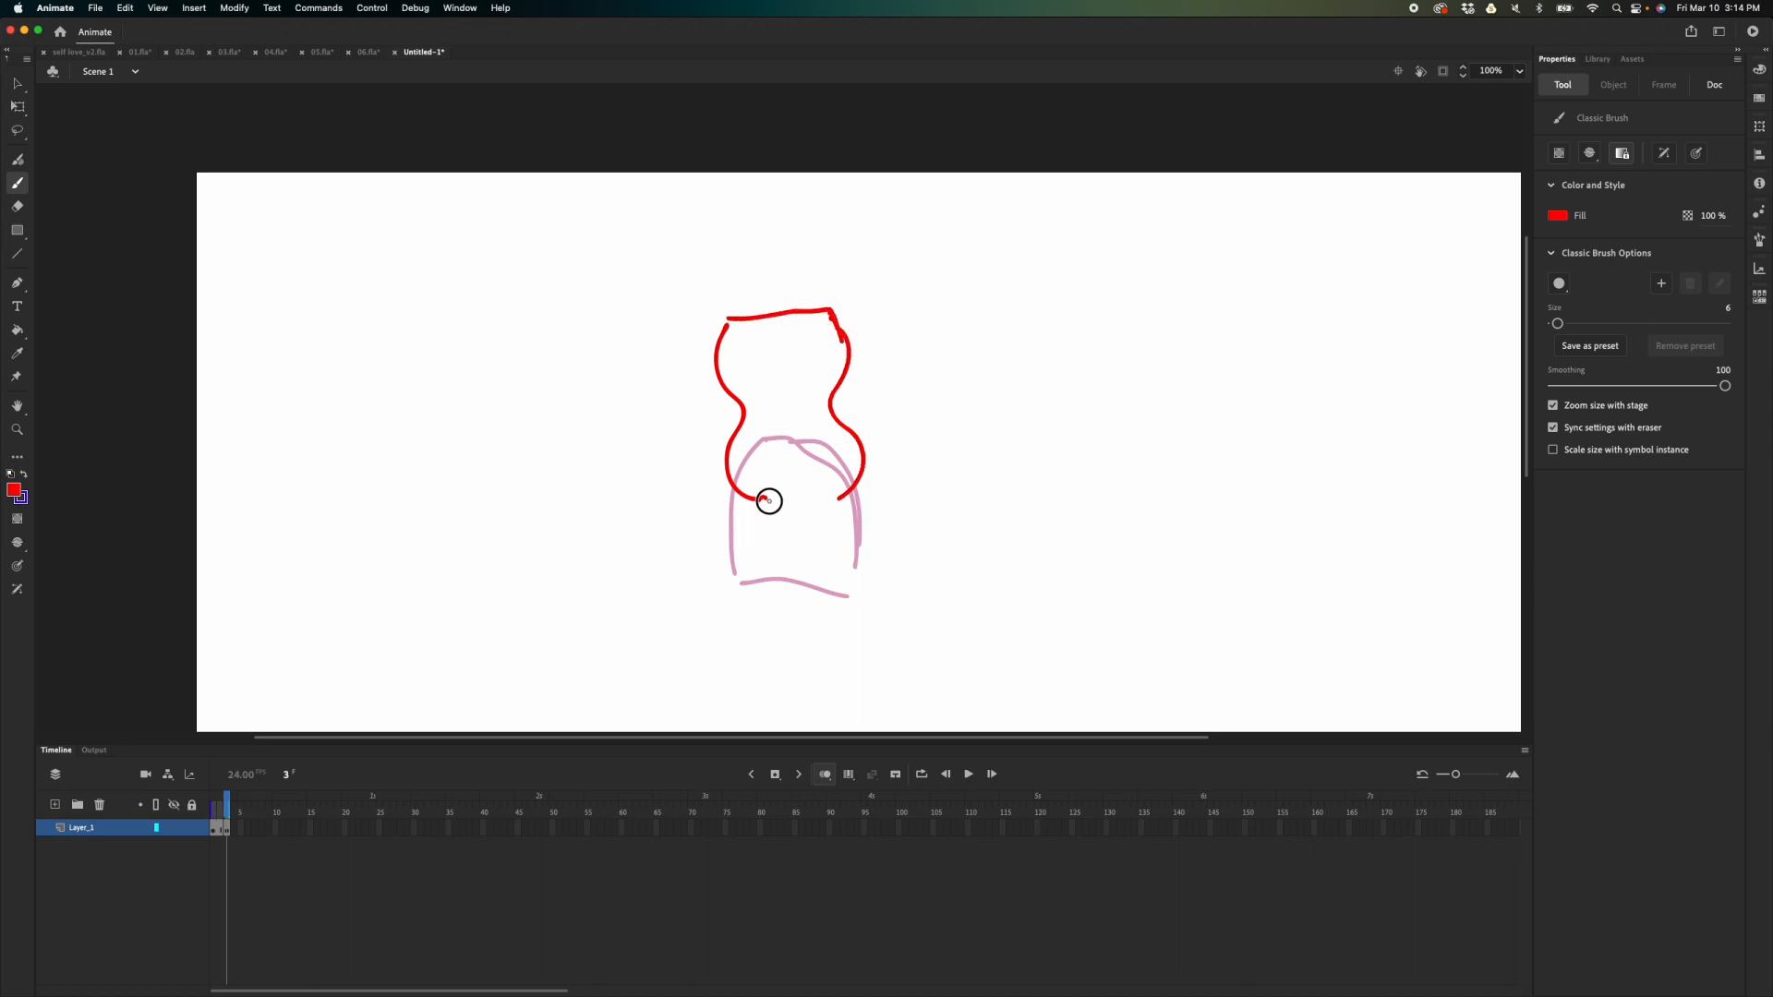
scroll(795, 504, up, 10)
scroll(795, 503, left, 8)
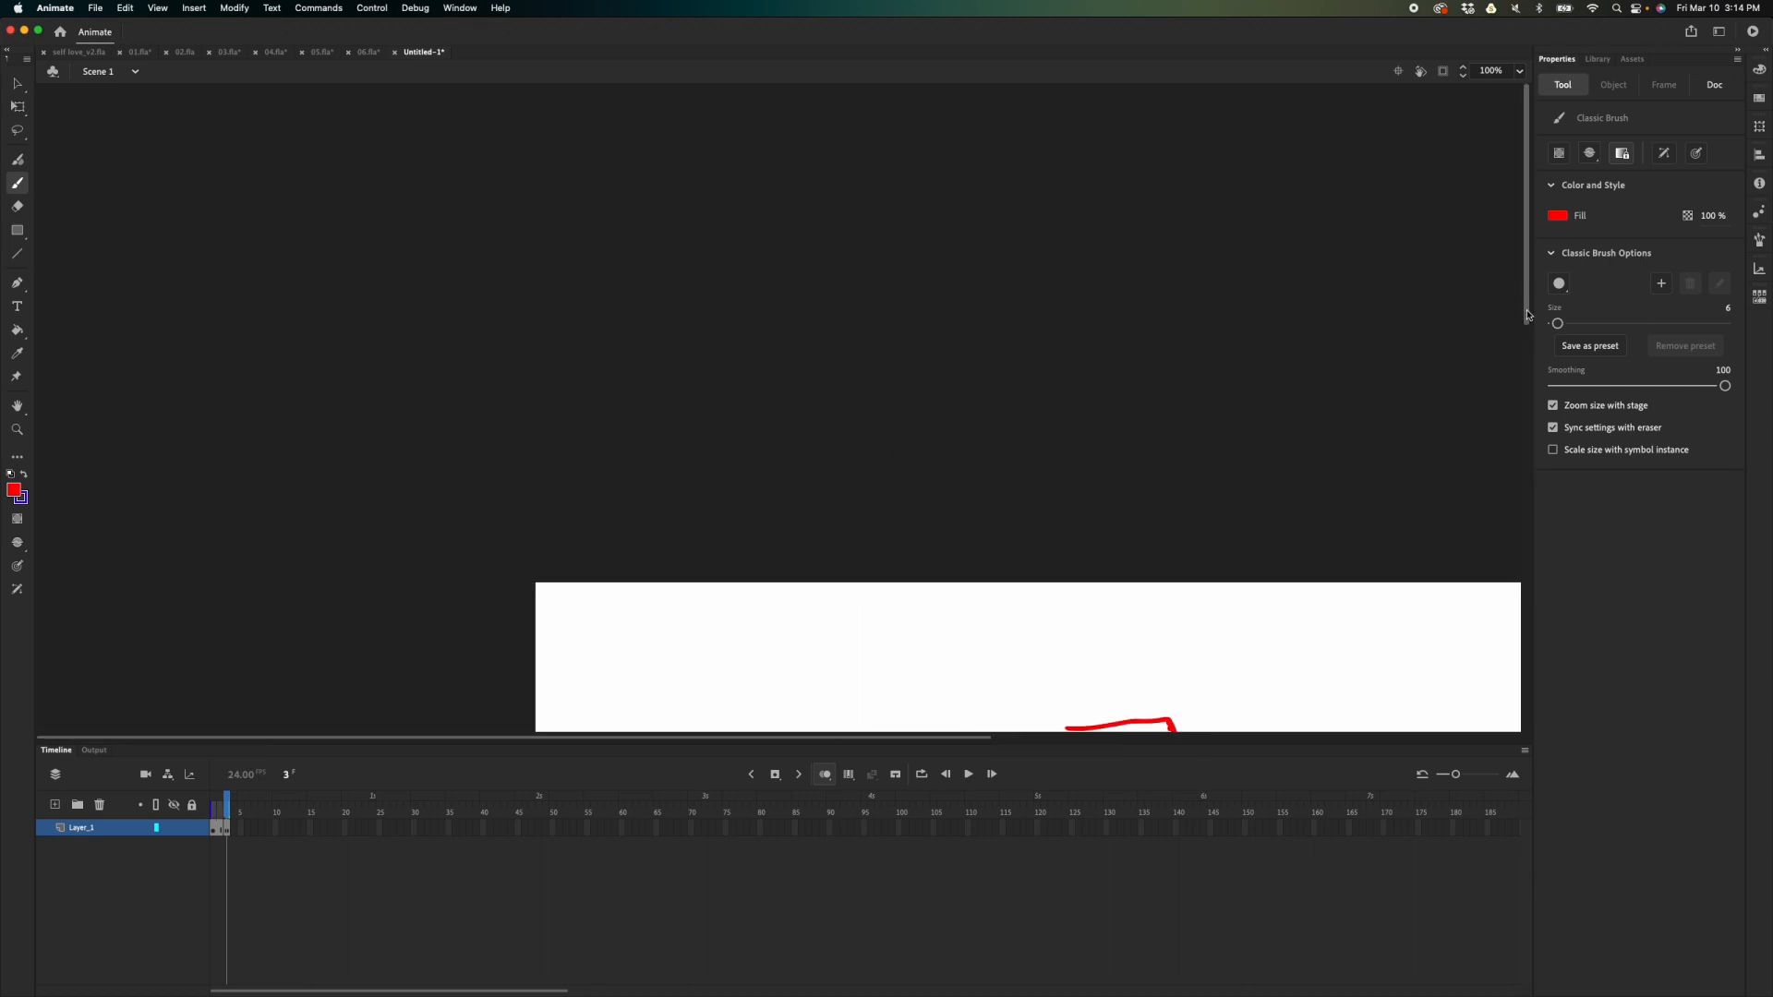
drag(1526, 320, 1515, 497)
key(space)
drag(1269, 448, 968, 418)
drag(831, 408, 892, 397)
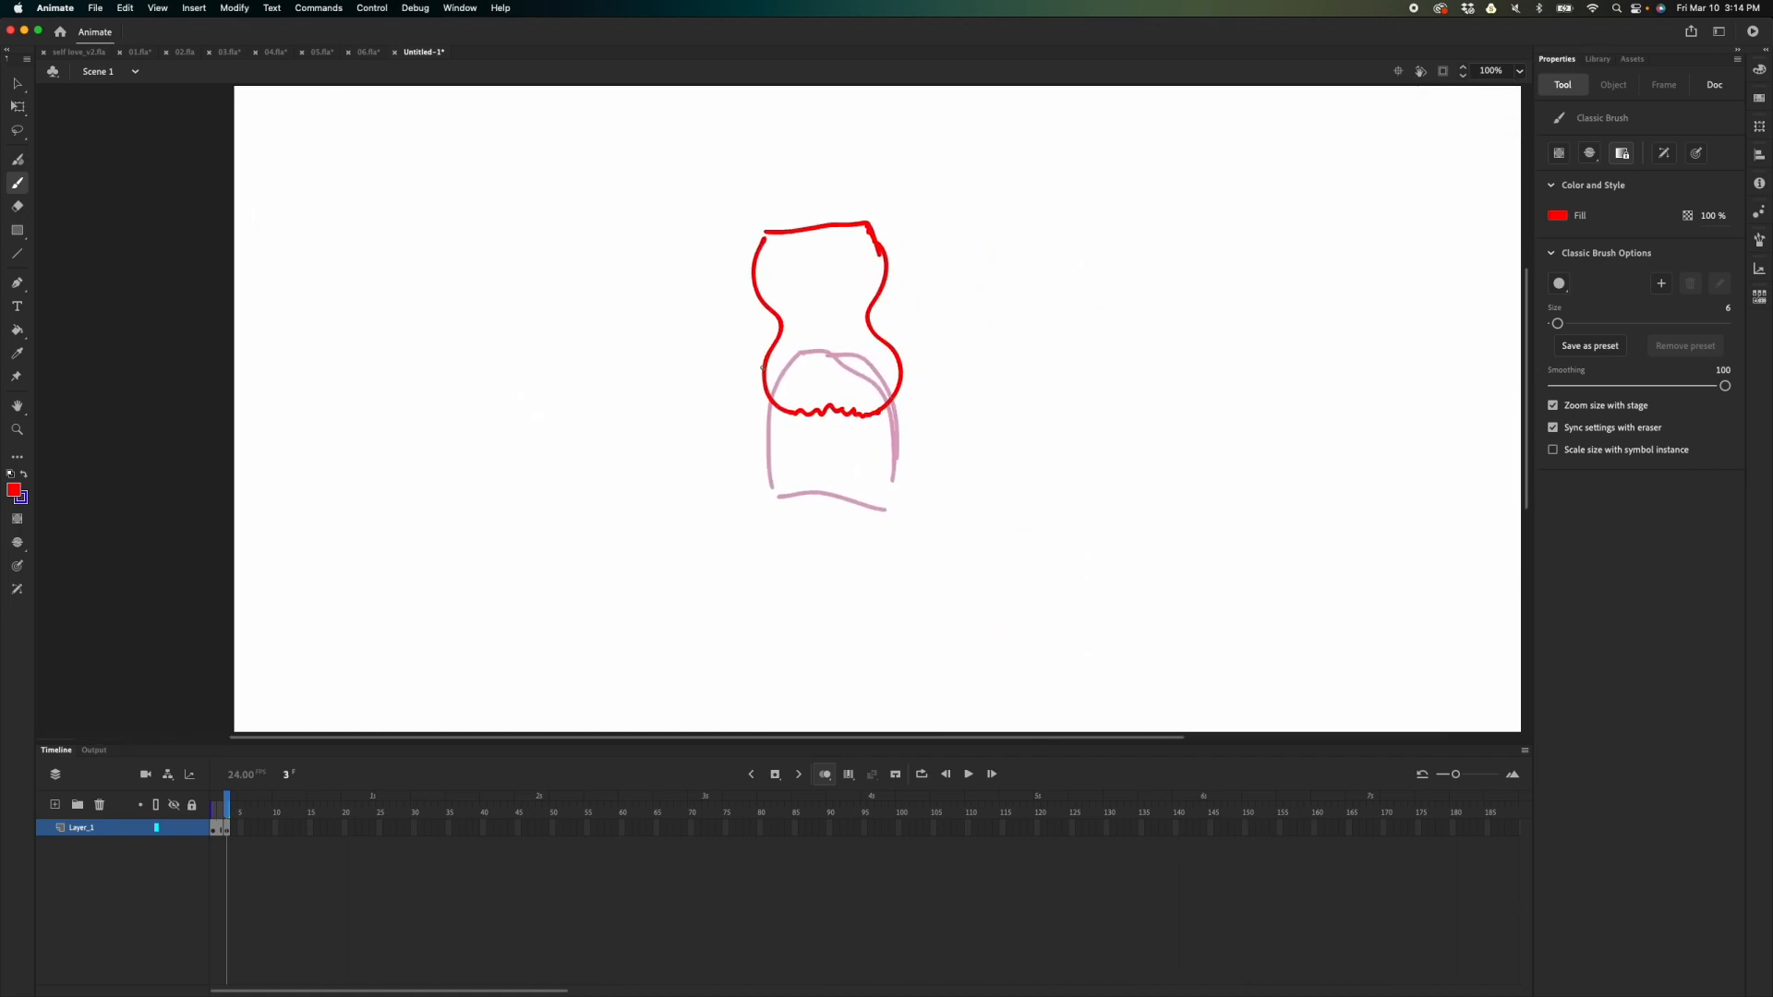
- Mark the bulges and the waist on both sides of the frame 3 outline with six brush dots
drag(764, 377, 762, 375)
click(781, 323)
click(752, 266)
click(886, 256)
click(868, 320)
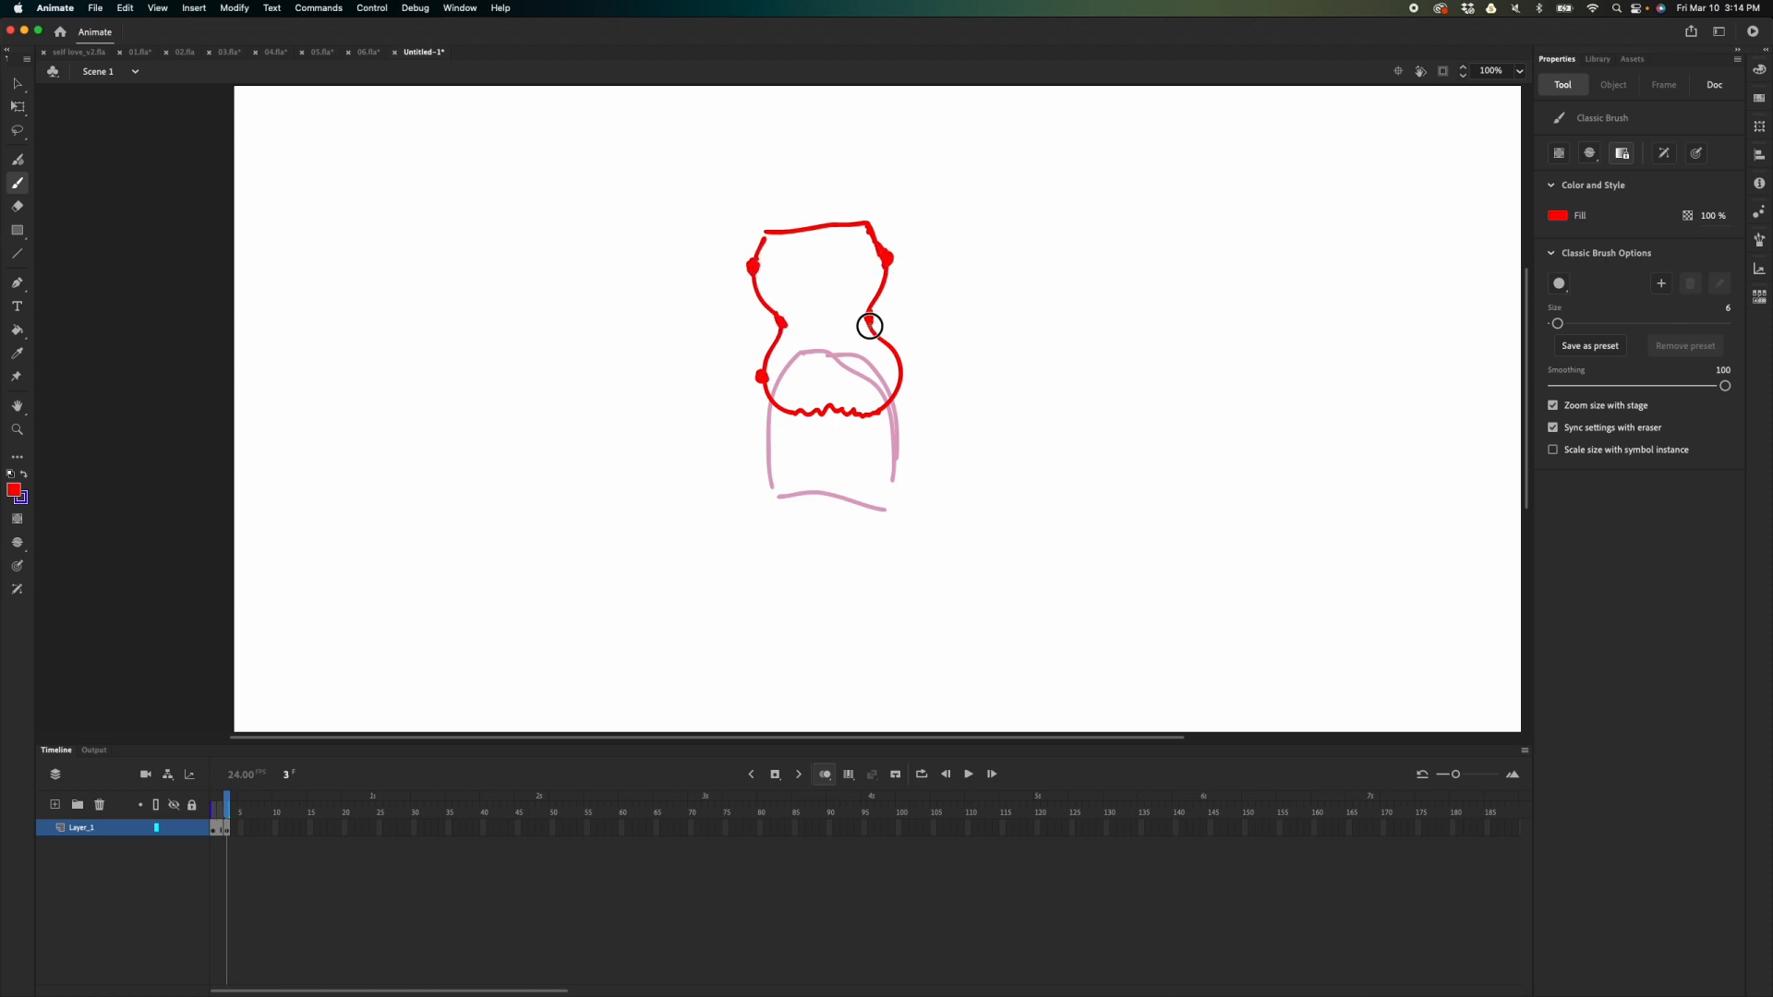
click(899, 369)
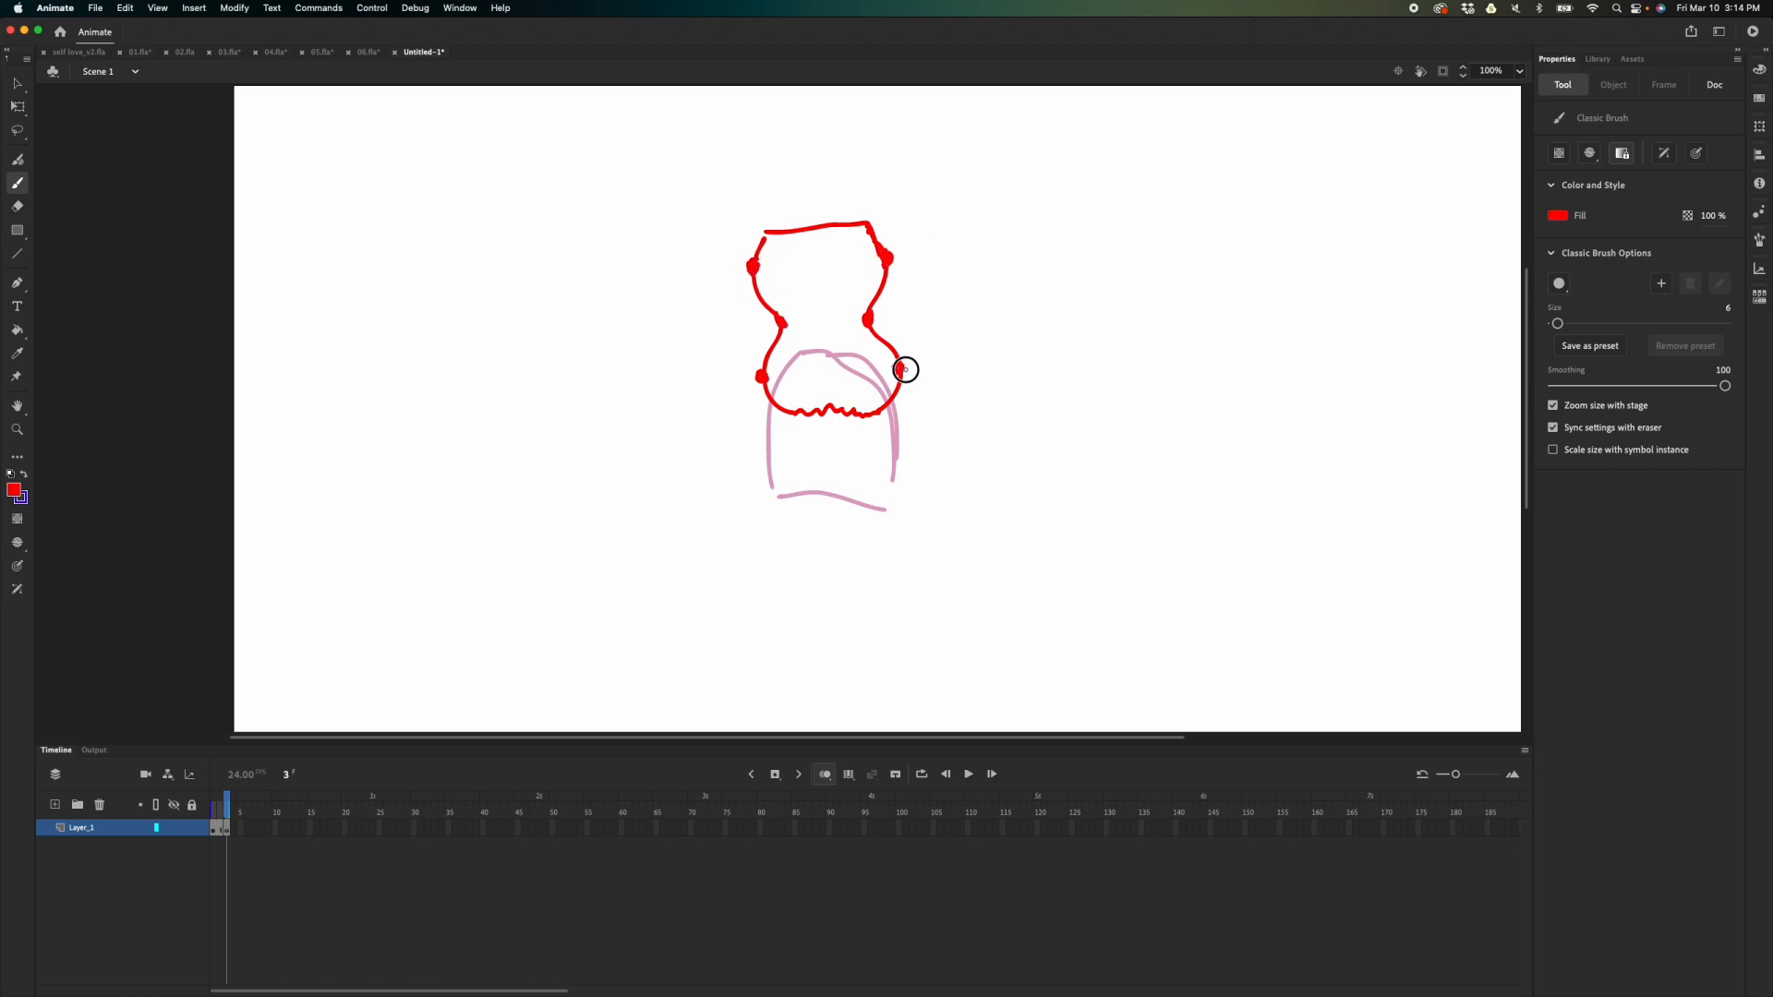
- Add a blank keyframe at frame 5 for the following drawing
click(245, 828)
click(247, 841)
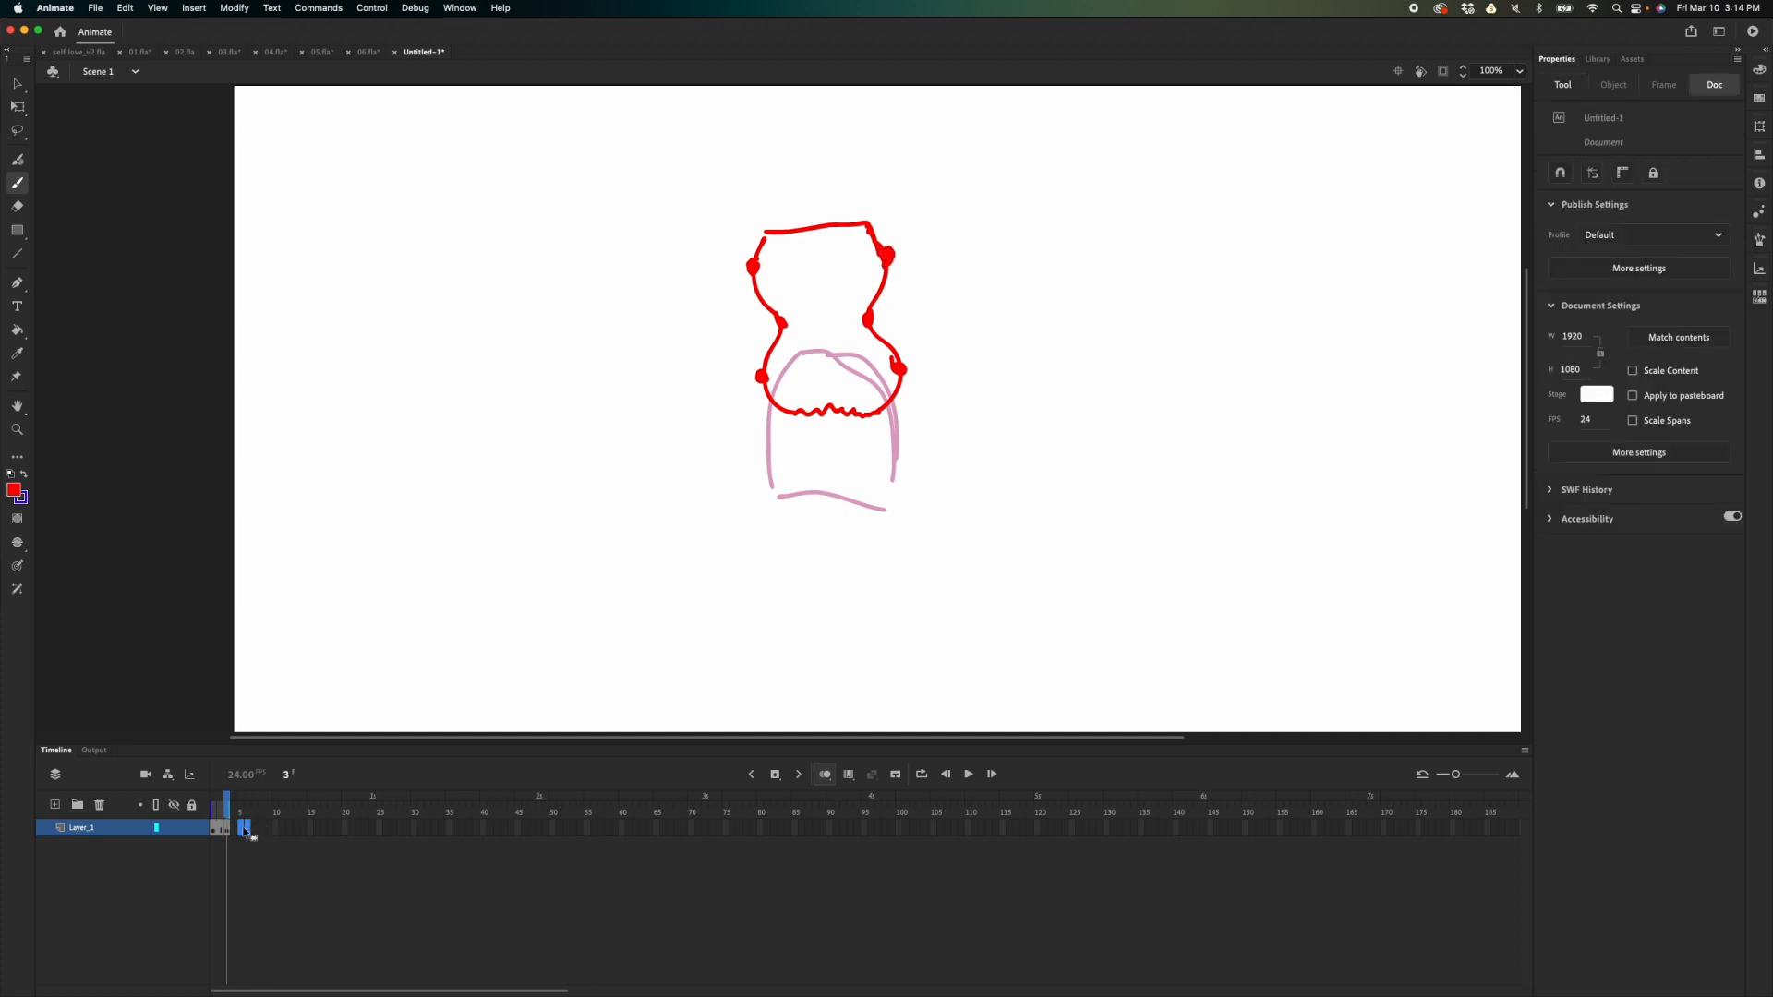
click(245, 802)
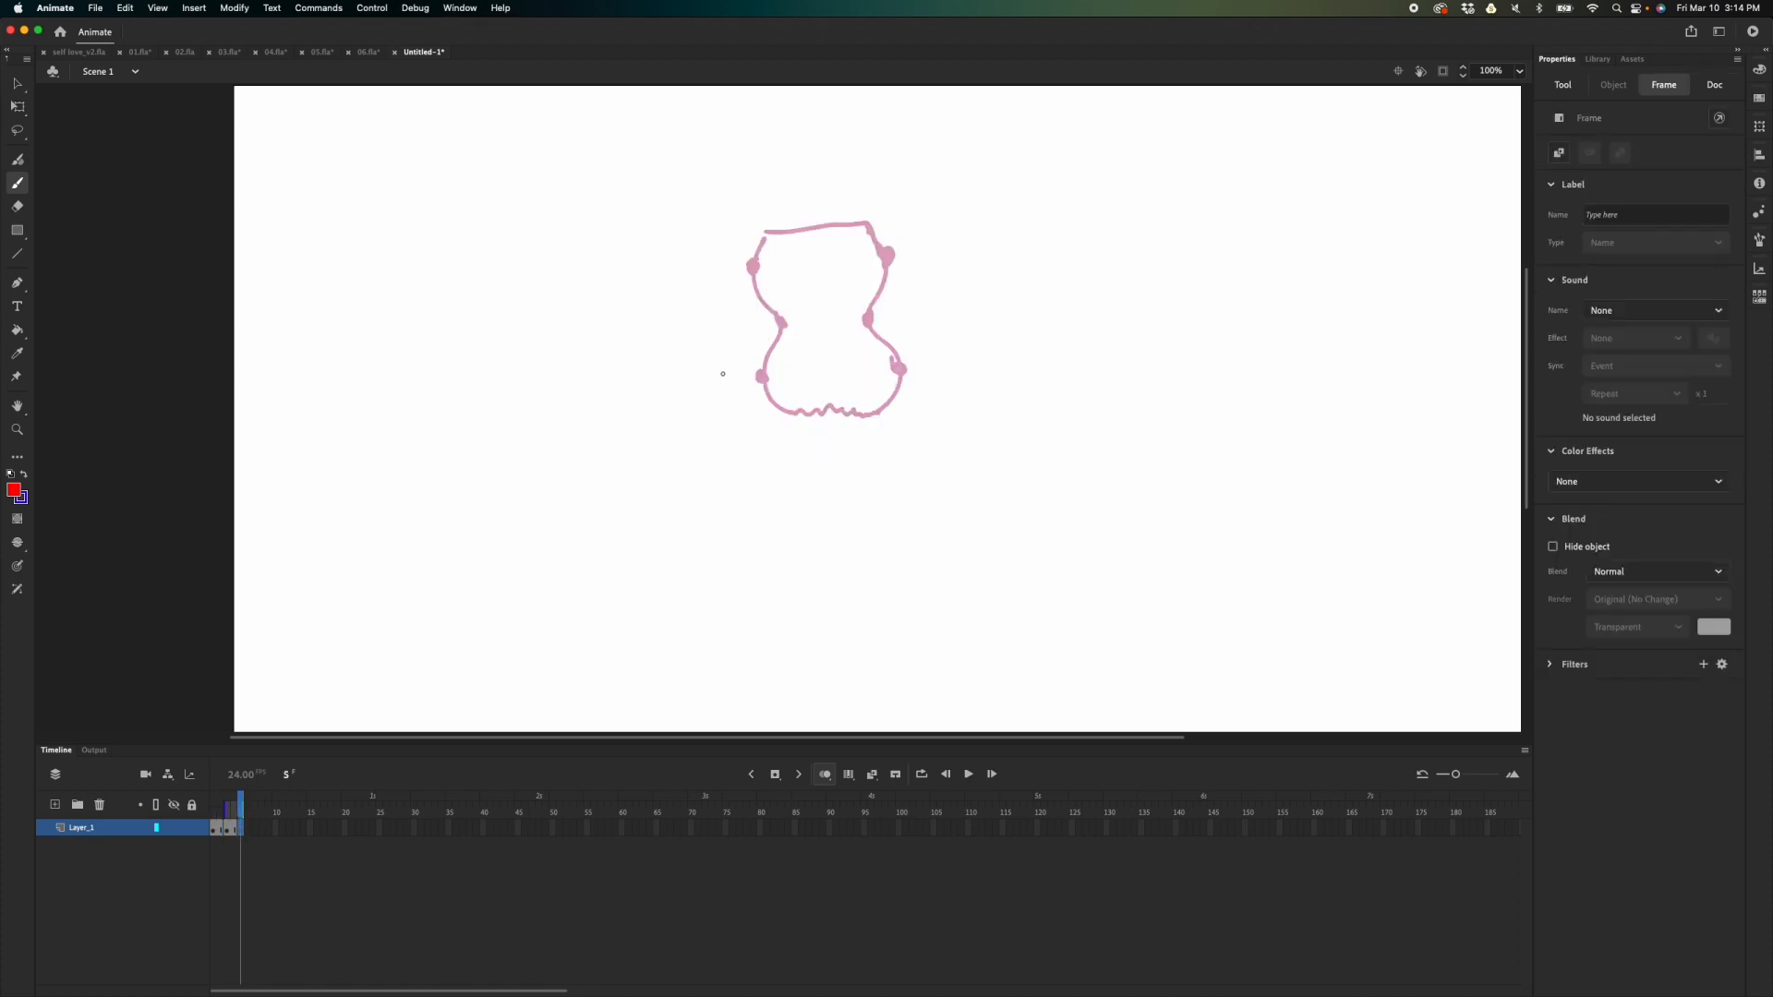
drag(728, 389, 739, 333)
drag(925, 380, 931, 316)
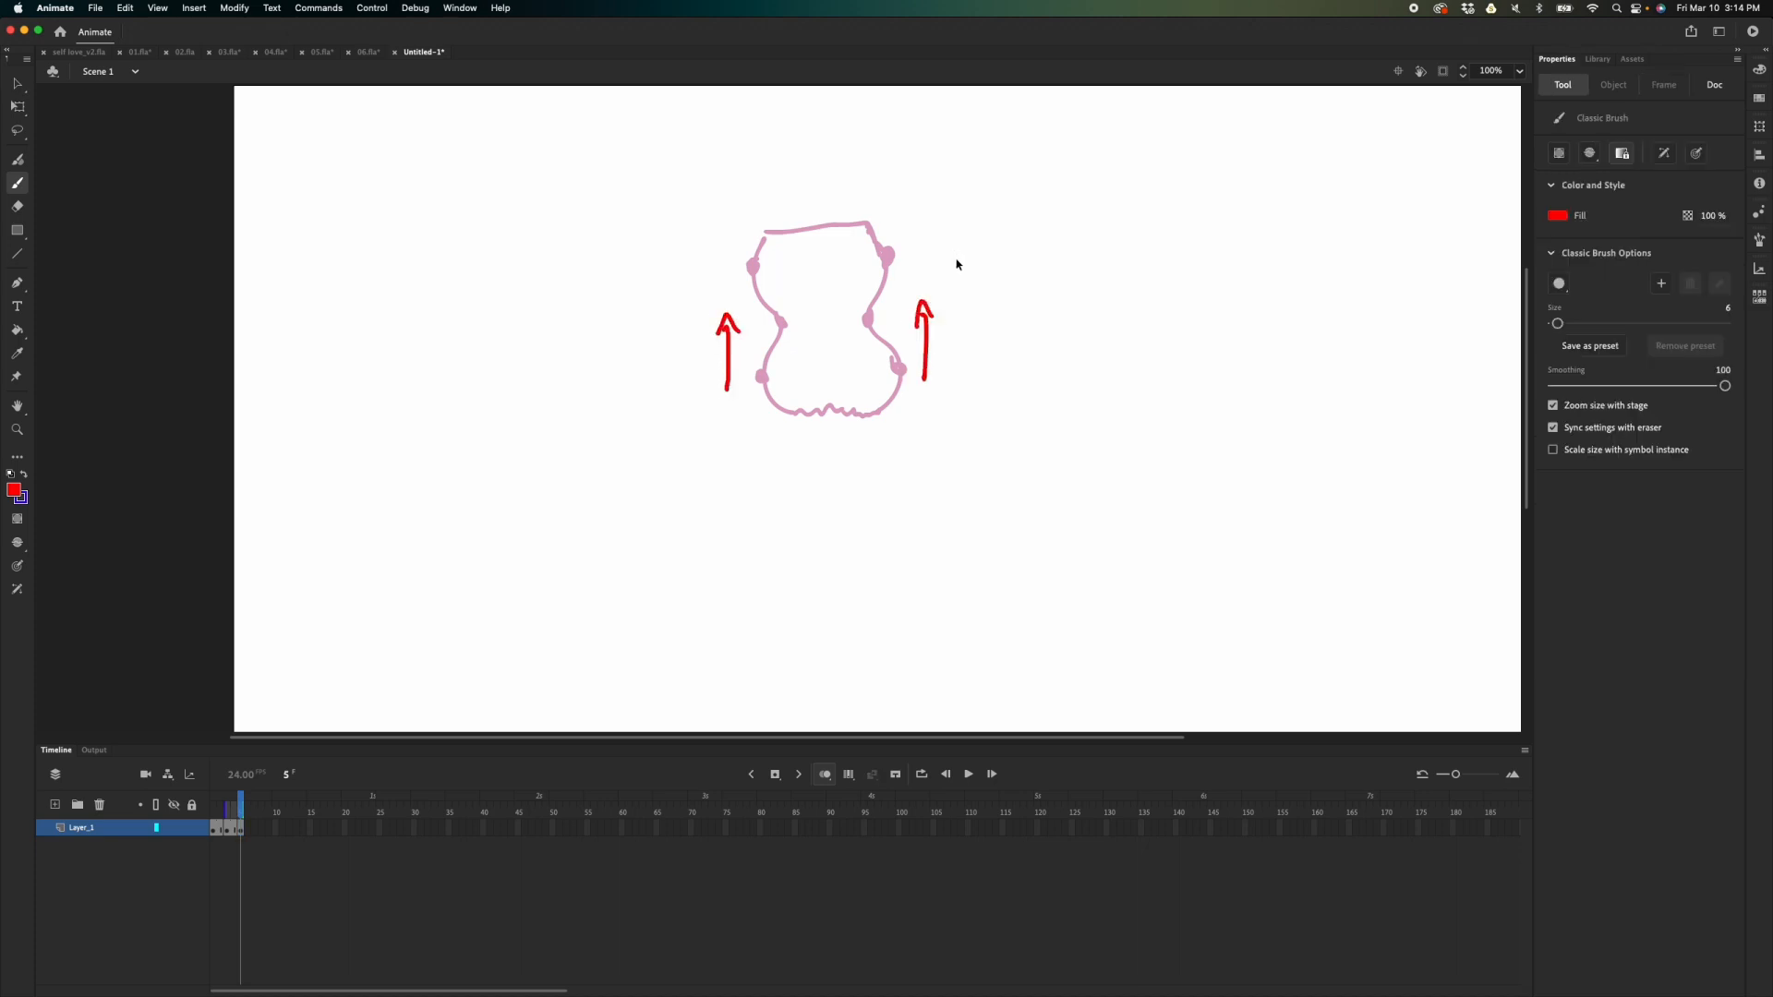
key(super+z)
key(super+z)
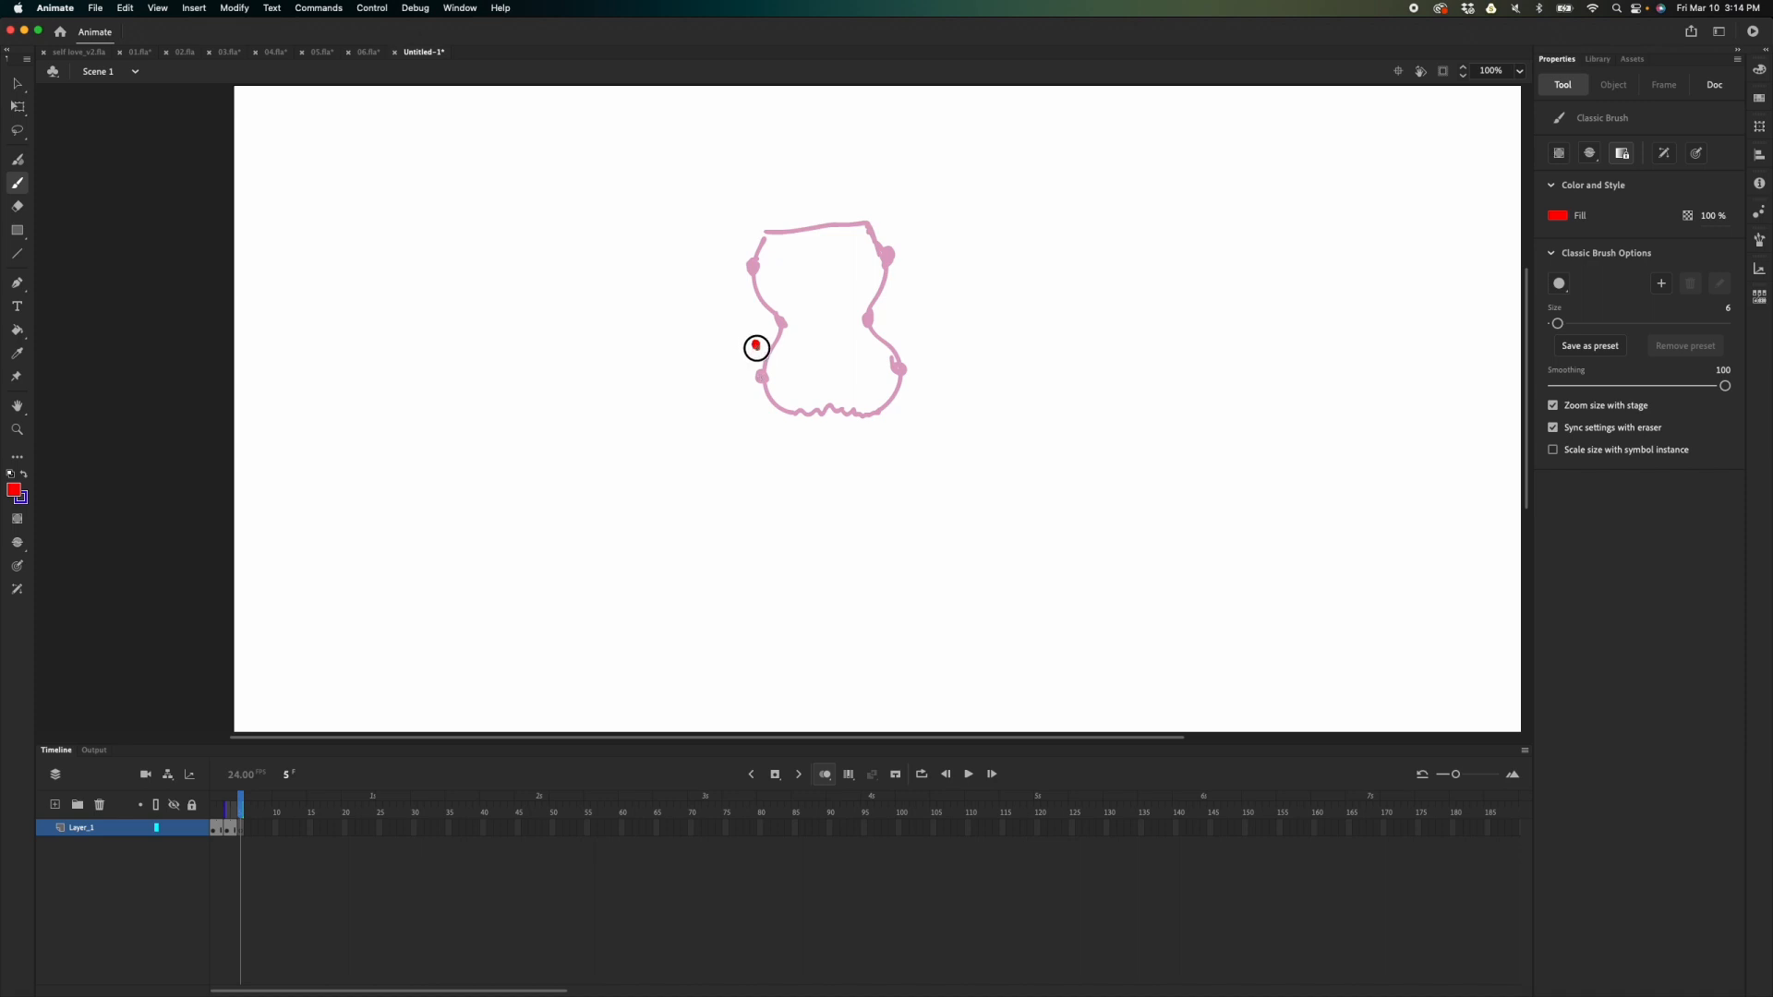
- On frame 5, place dots for the wave points shifted upward along both sides, and join the two flared top corners with a line
drag(754, 347, 781, 330)
key(super+z)
drag(775, 269, 736, 228)
drag(891, 206, 893, 211)
drag(864, 277, 900, 339)
mouse_move(736, 225)
mouse_down()
mouse_move(897, 209)
mouse_move(750, 243)
mouse_move(778, 278)
mouse_up()
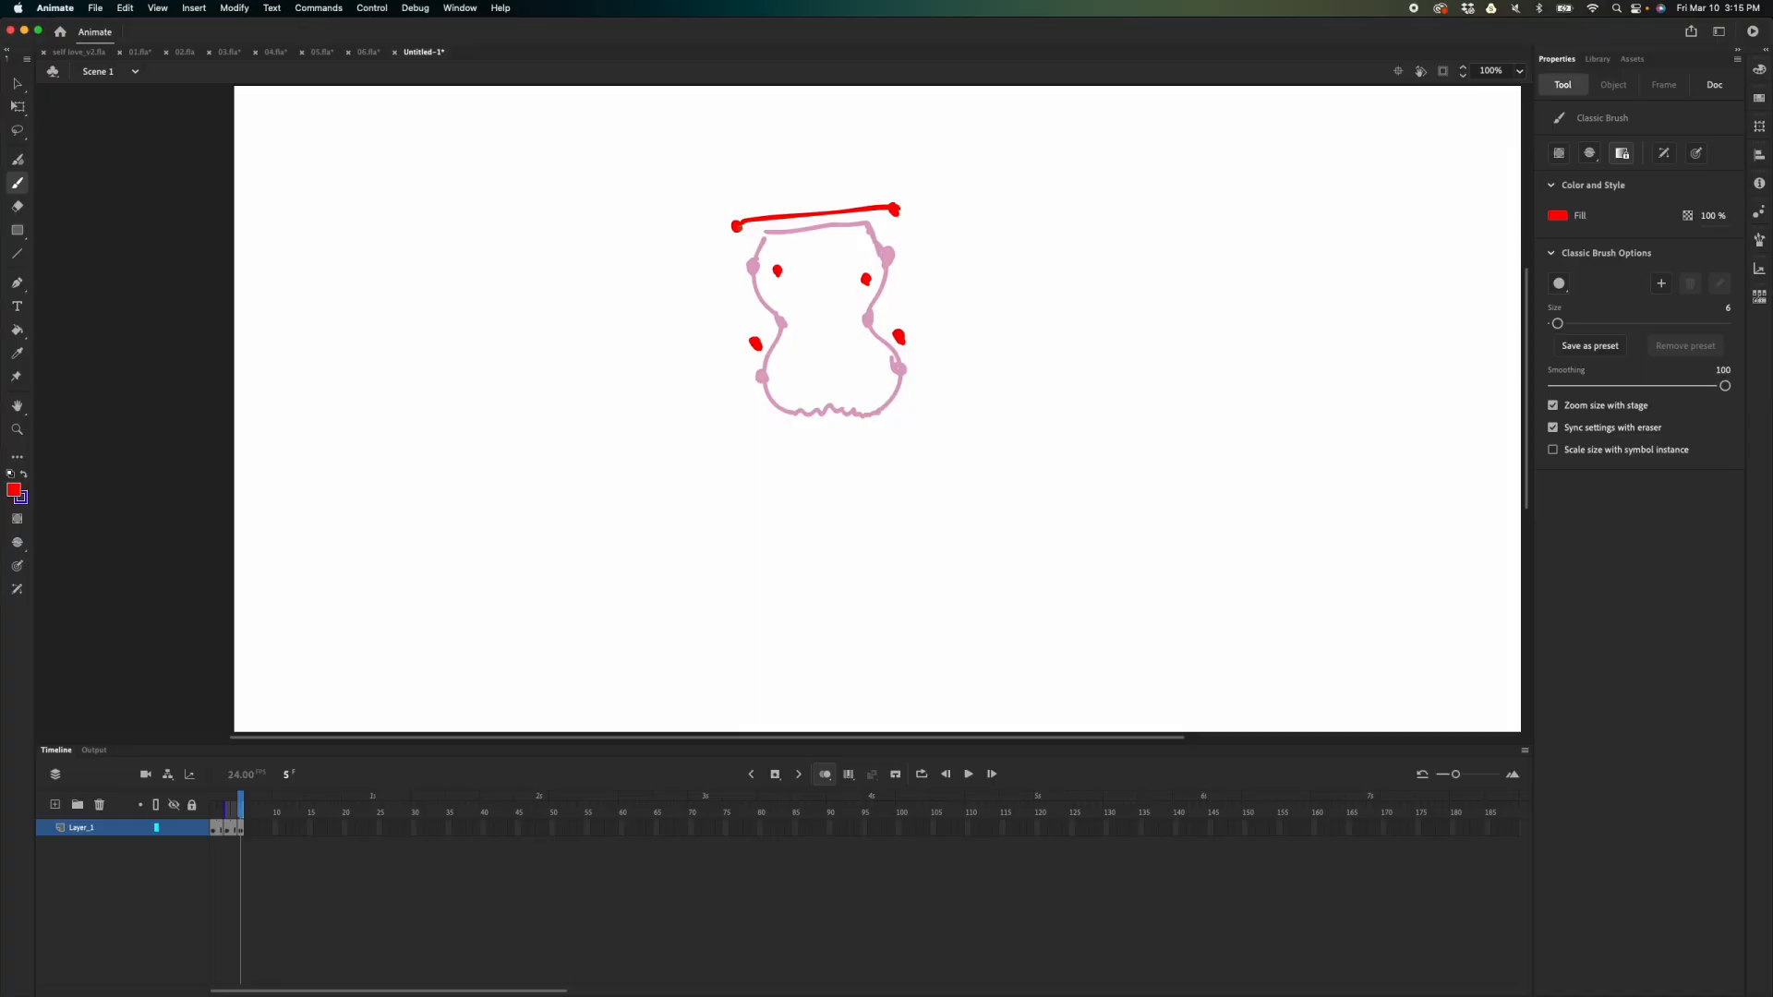
- Connect the frame 5 dots down both sides with wavy curves from the top corners to the bulges
mouse_move(736, 226)
mouse_down()
mouse_move(777, 264)
mouse_move(755, 345)
mouse_up()
mouse_move(893, 210)
mouse_down()
mouse_move(876, 243)
mouse_move(872, 283)
mouse_move(899, 338)
mouse_up()
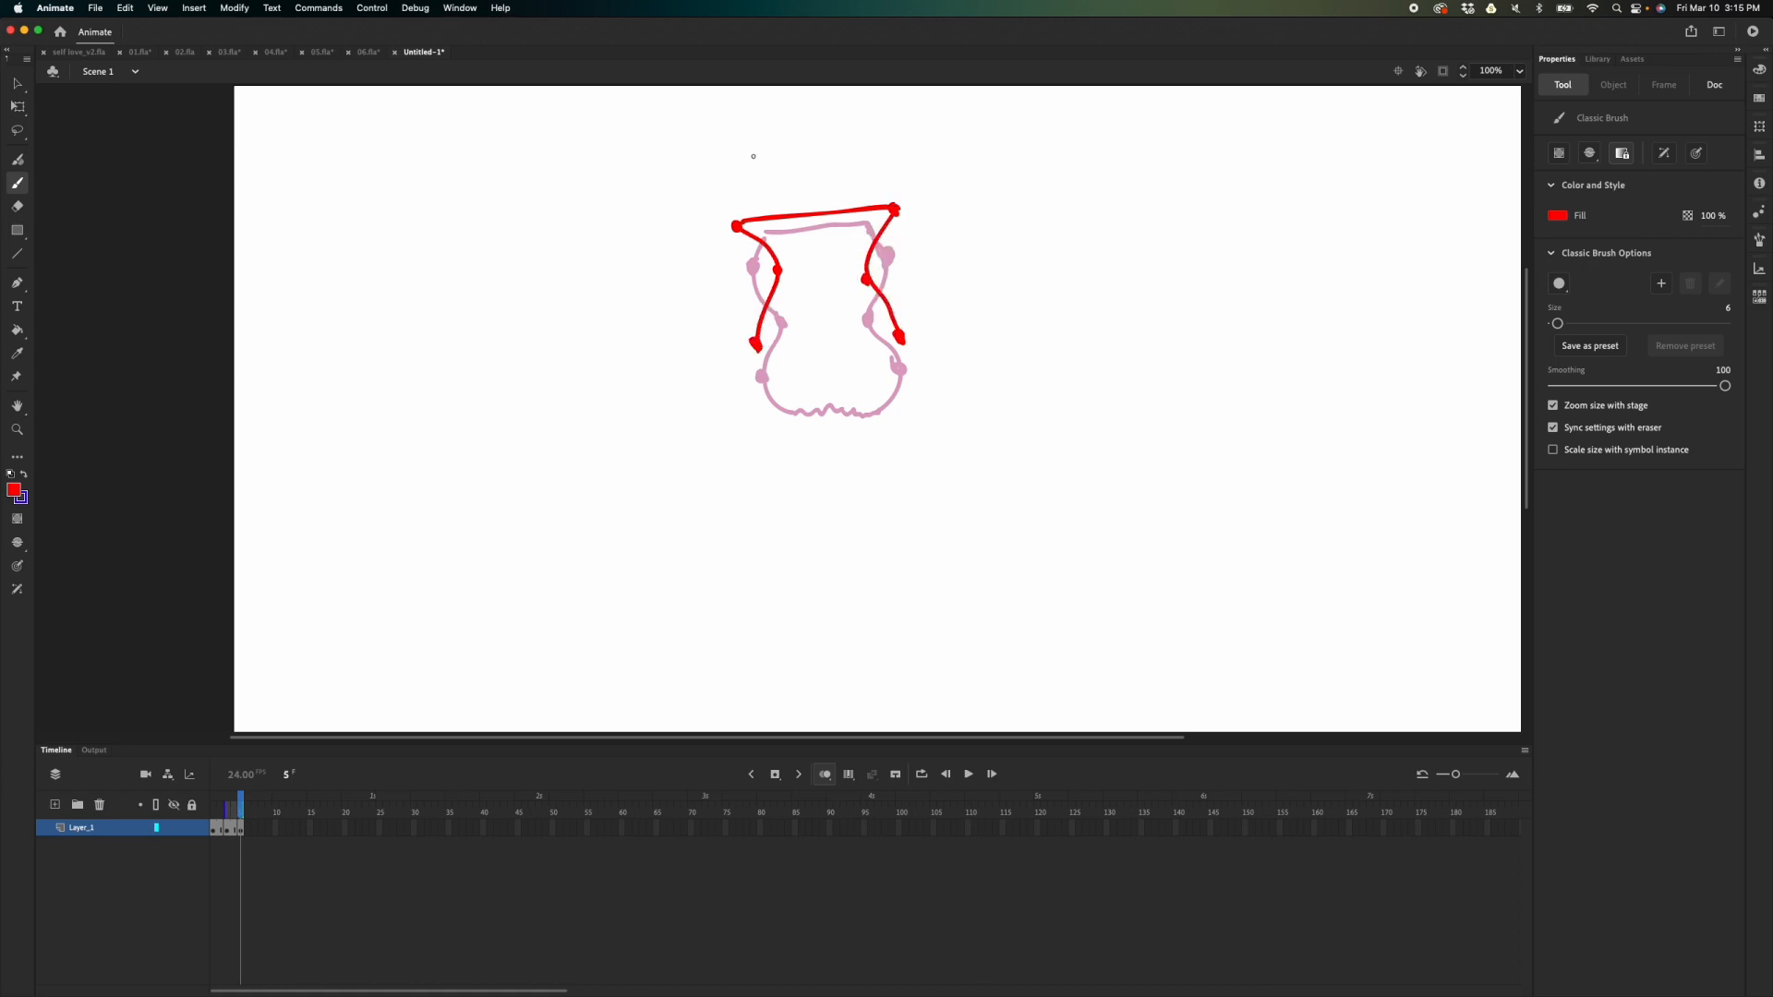
drag(750, 229, 733, 212)
key(super+z)
- Add a lower dot on each side, extend both side curves through them, and close the bottom with a zigzag edge
click(784, 385)
click(891, 379)
drag(755, 344, 790, 415)
drag(901, 338, 873, 411)
drag(882, 414, 795, 418)
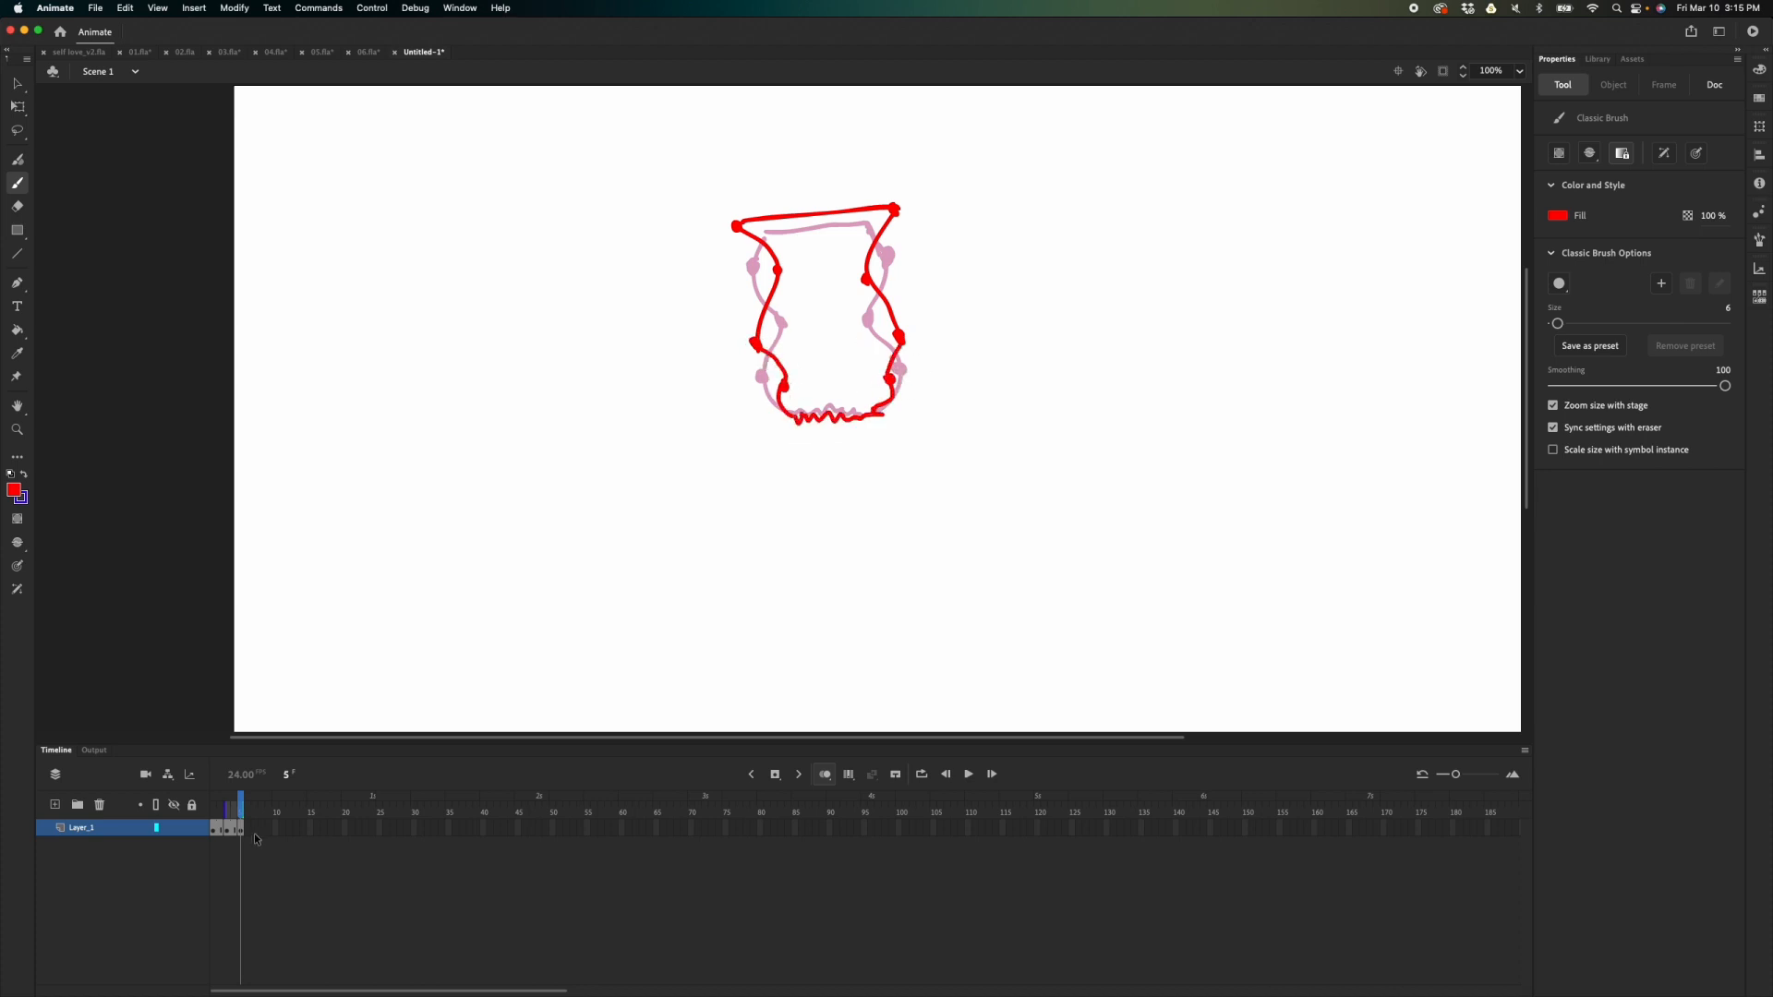
- Add a blank keyframe at frame 7 and place dots for the next upward-shifted wave points along both sides
click(253, 826)
click(251, 822)
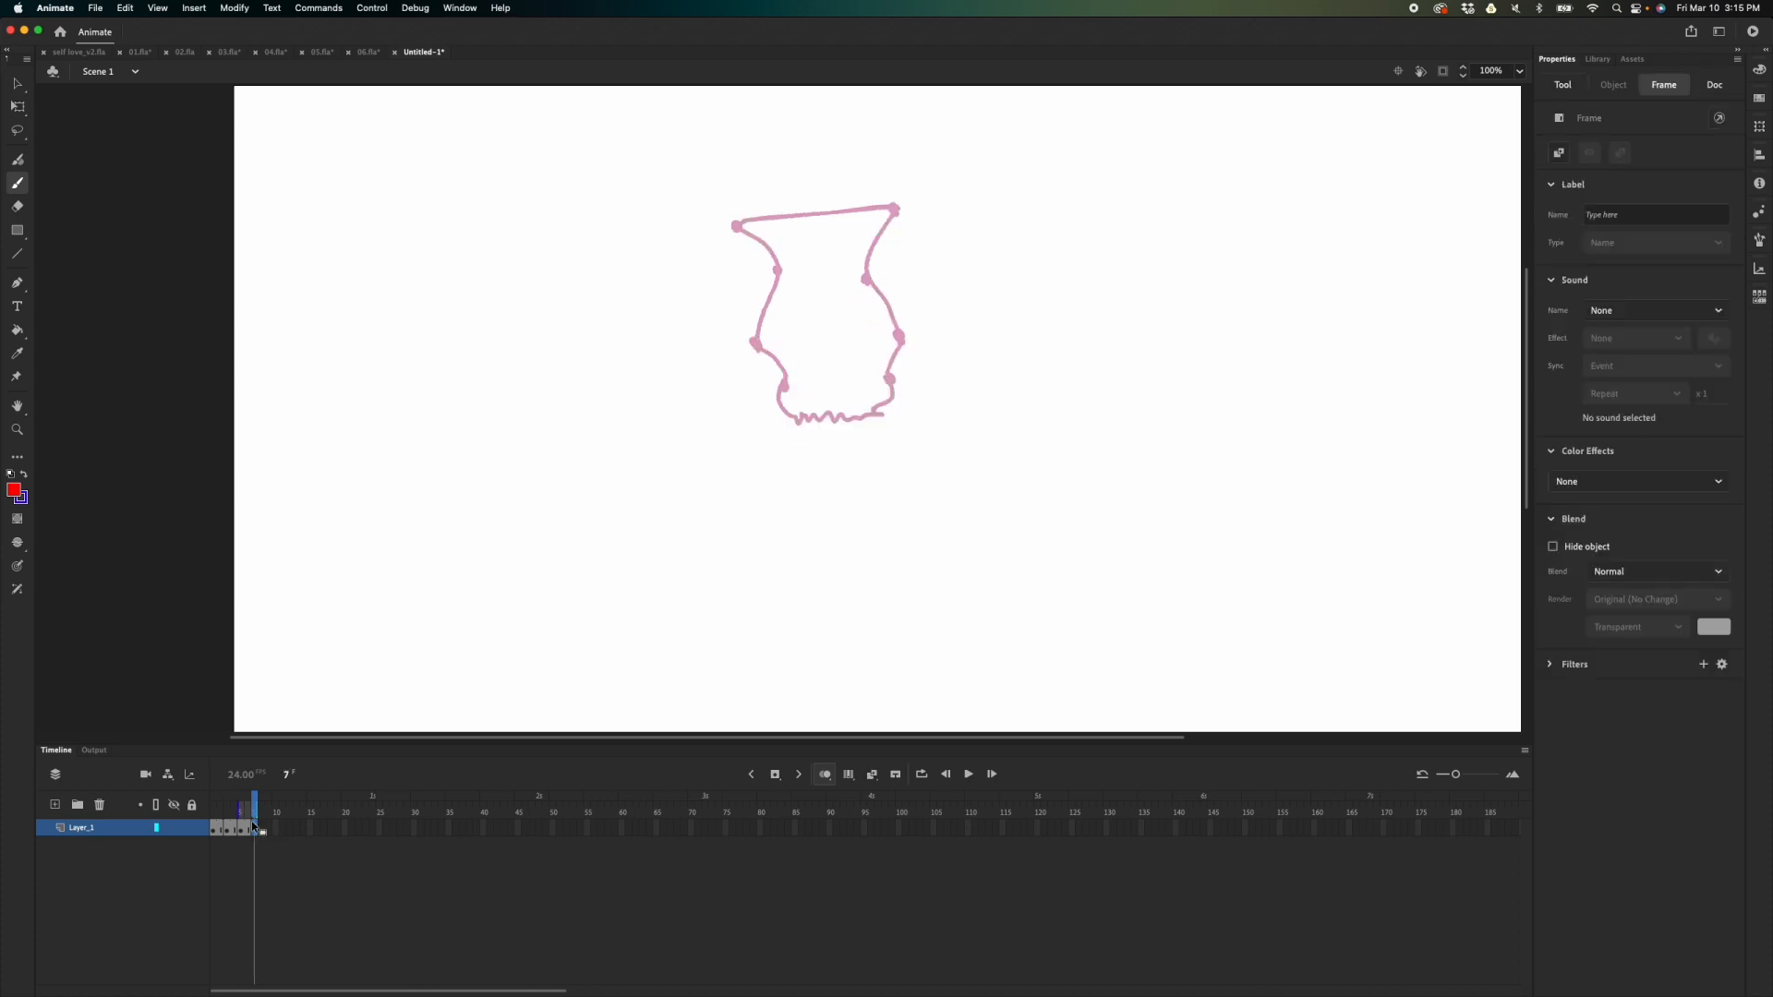
mouse_move(738, 224)
mouse_down()
mouse_move(788, 280)
mouse_move(772, 230)
mouse_move(861, 229)
mouse_up()
key(super+z)
key(super+z)
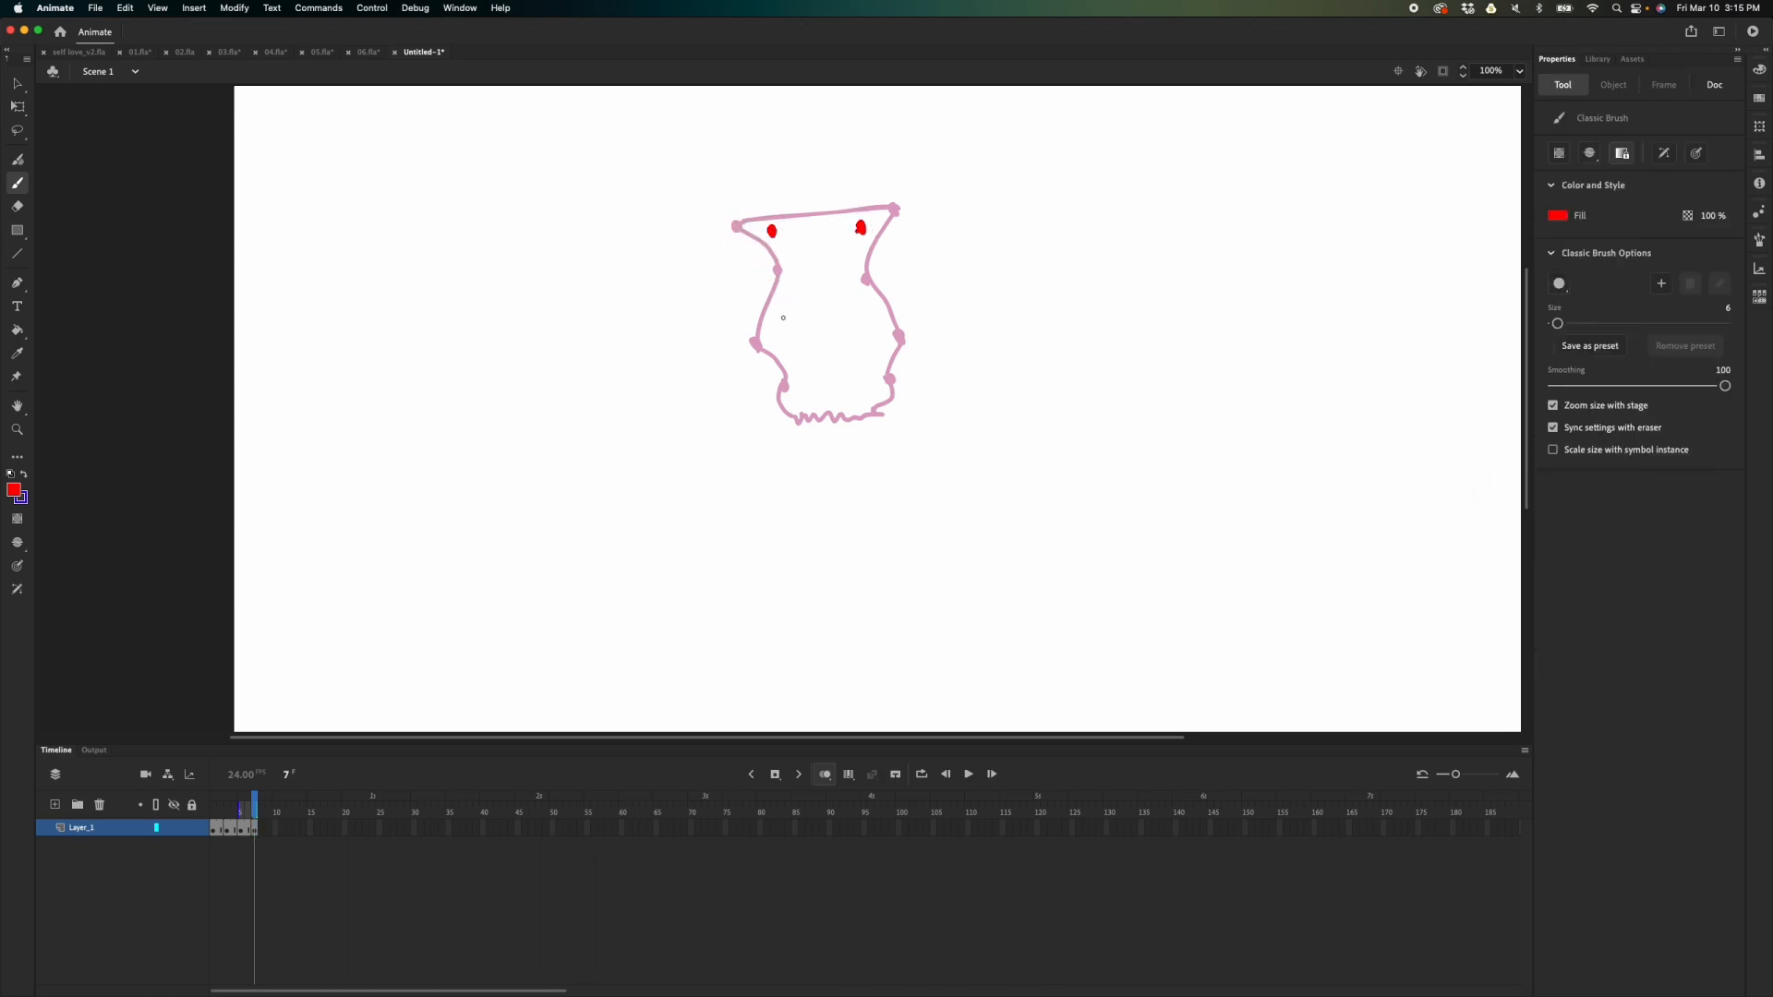
drag(742, 303, 742, 305)
drag(893, 291, 892, 295)
drag(780, 343, 882, 344)
- Connect the frame 7 dots into a wavy outline with a flat top and close it with a jagged bottom edge
mouse_move(772, 230)
mouse_down()
mouse_move(743, 294)
mouse_move(780, 345)
mouse_up()
mouse_move(781, 351)
mouse_down()
mouse_move(757, 408)
mouse_move(798, 422)
mouse_up()
mouse_move(779, 229)
mouse_down()
mouse_move(912, 386)
mouse_move(875, 415)
mouse_up()
drag(794, 421, 876, 416)
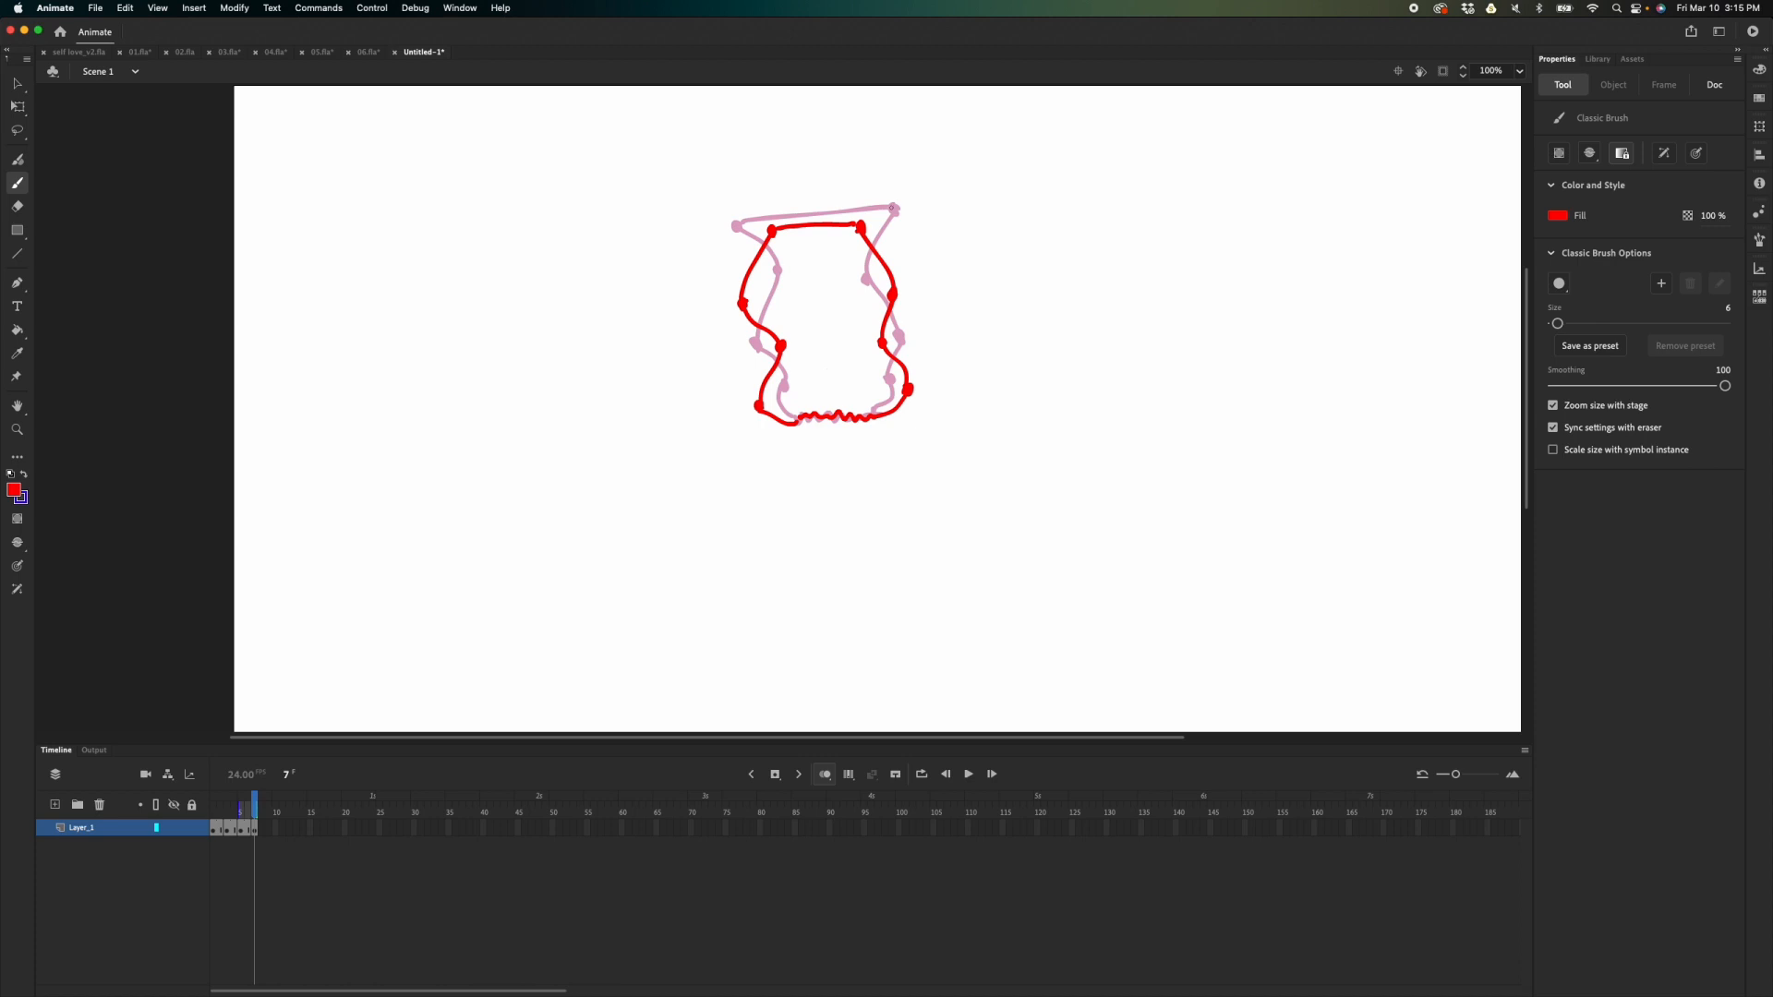
- Extend the last drawing to frame 8 and play back the four-drawing animation repeatedly
click(253, 820)
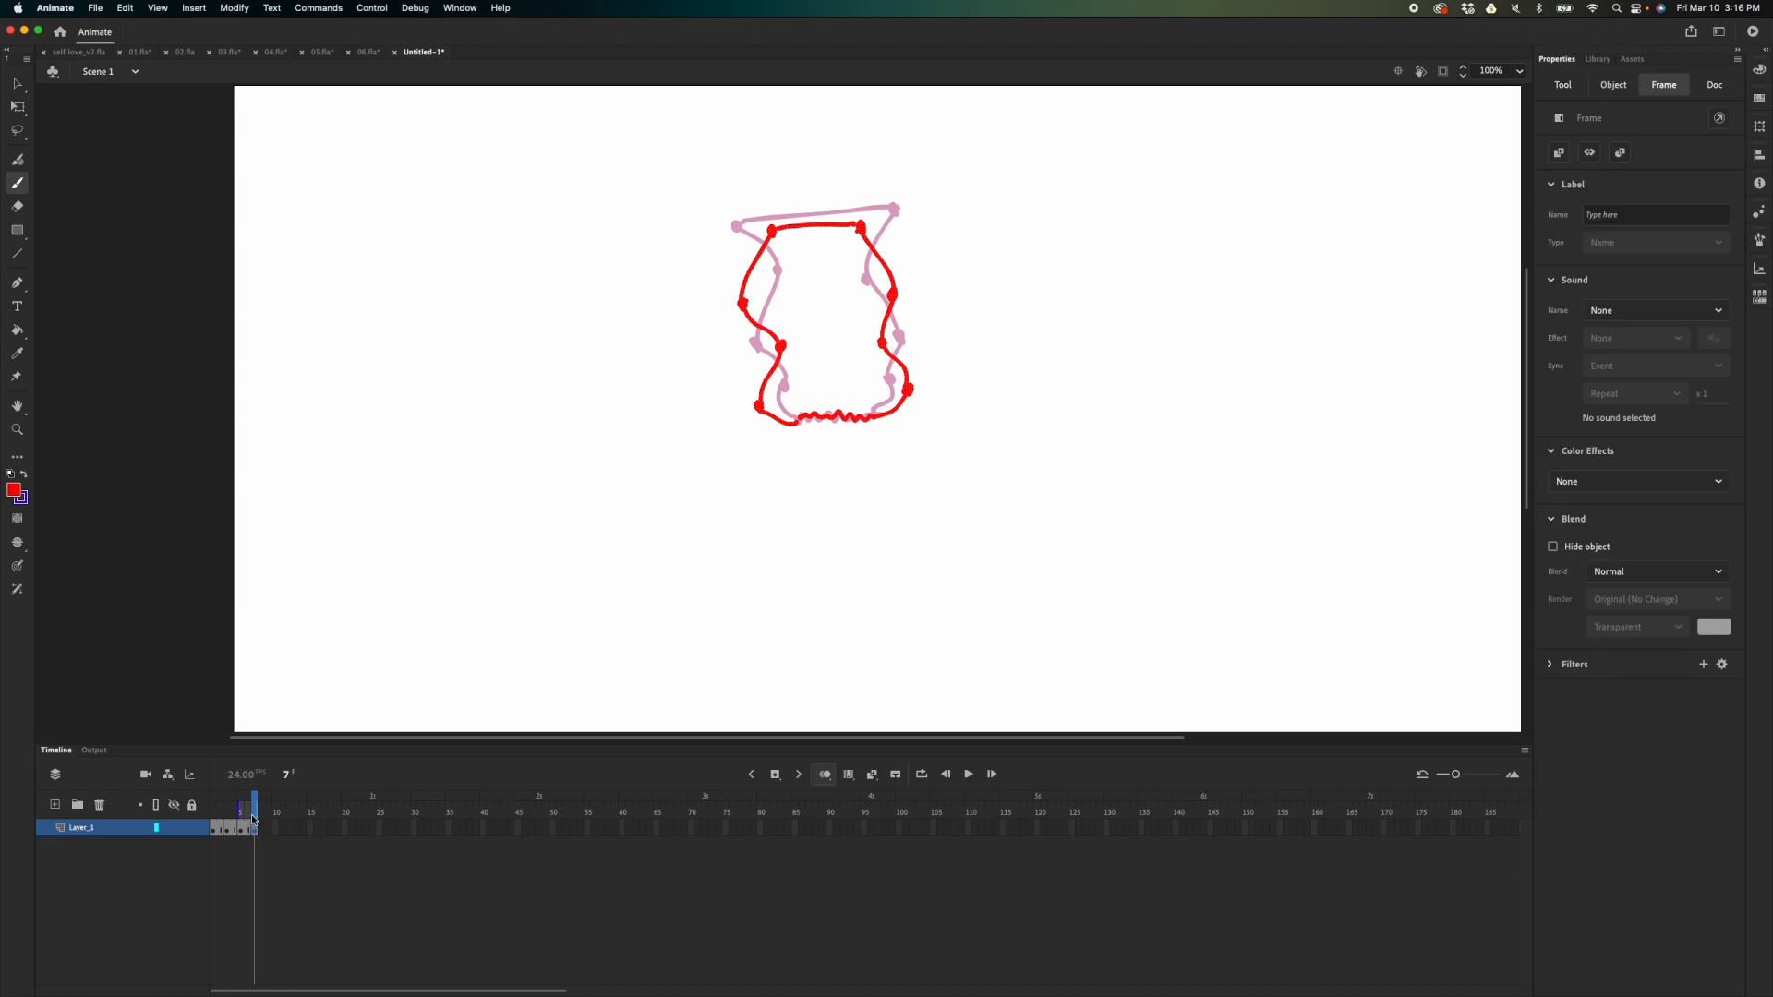
key(Return)
key(Return)
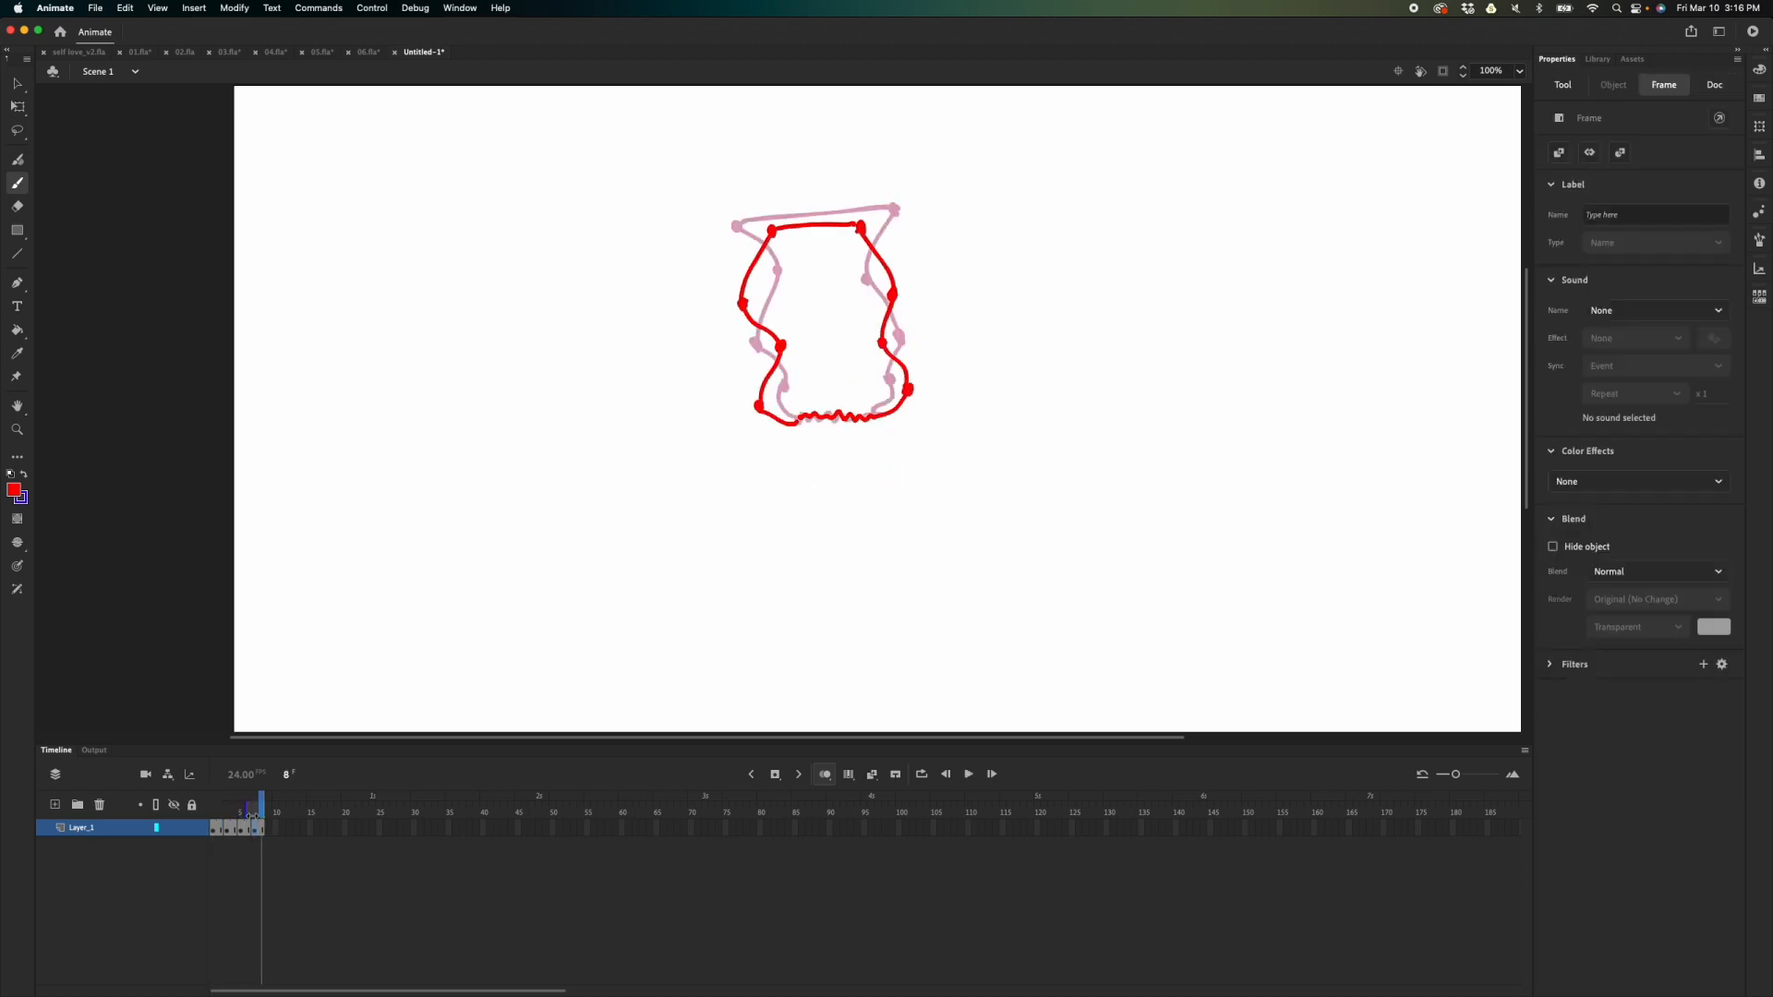
key(Return)
key(Return)
key(Return)
key(Return)
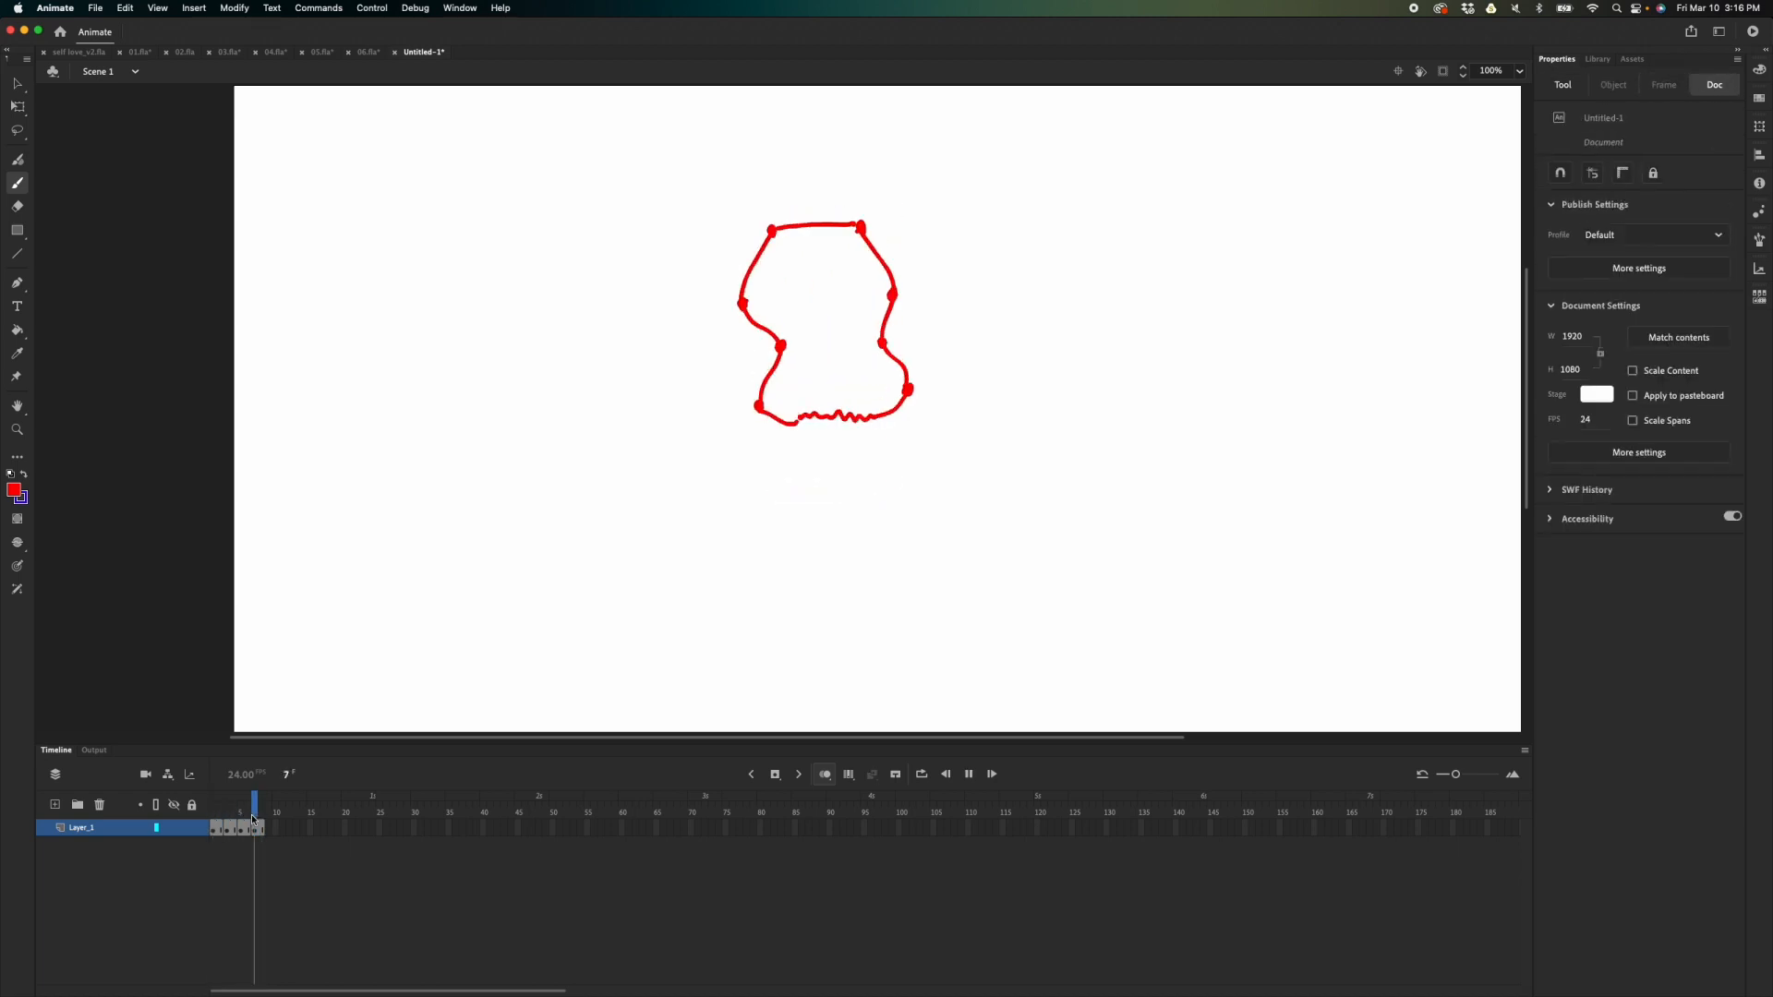
- Lengthen the holds of the first two drawings so the second starts at frame 6 and the third at frame 12
click(222, 813)
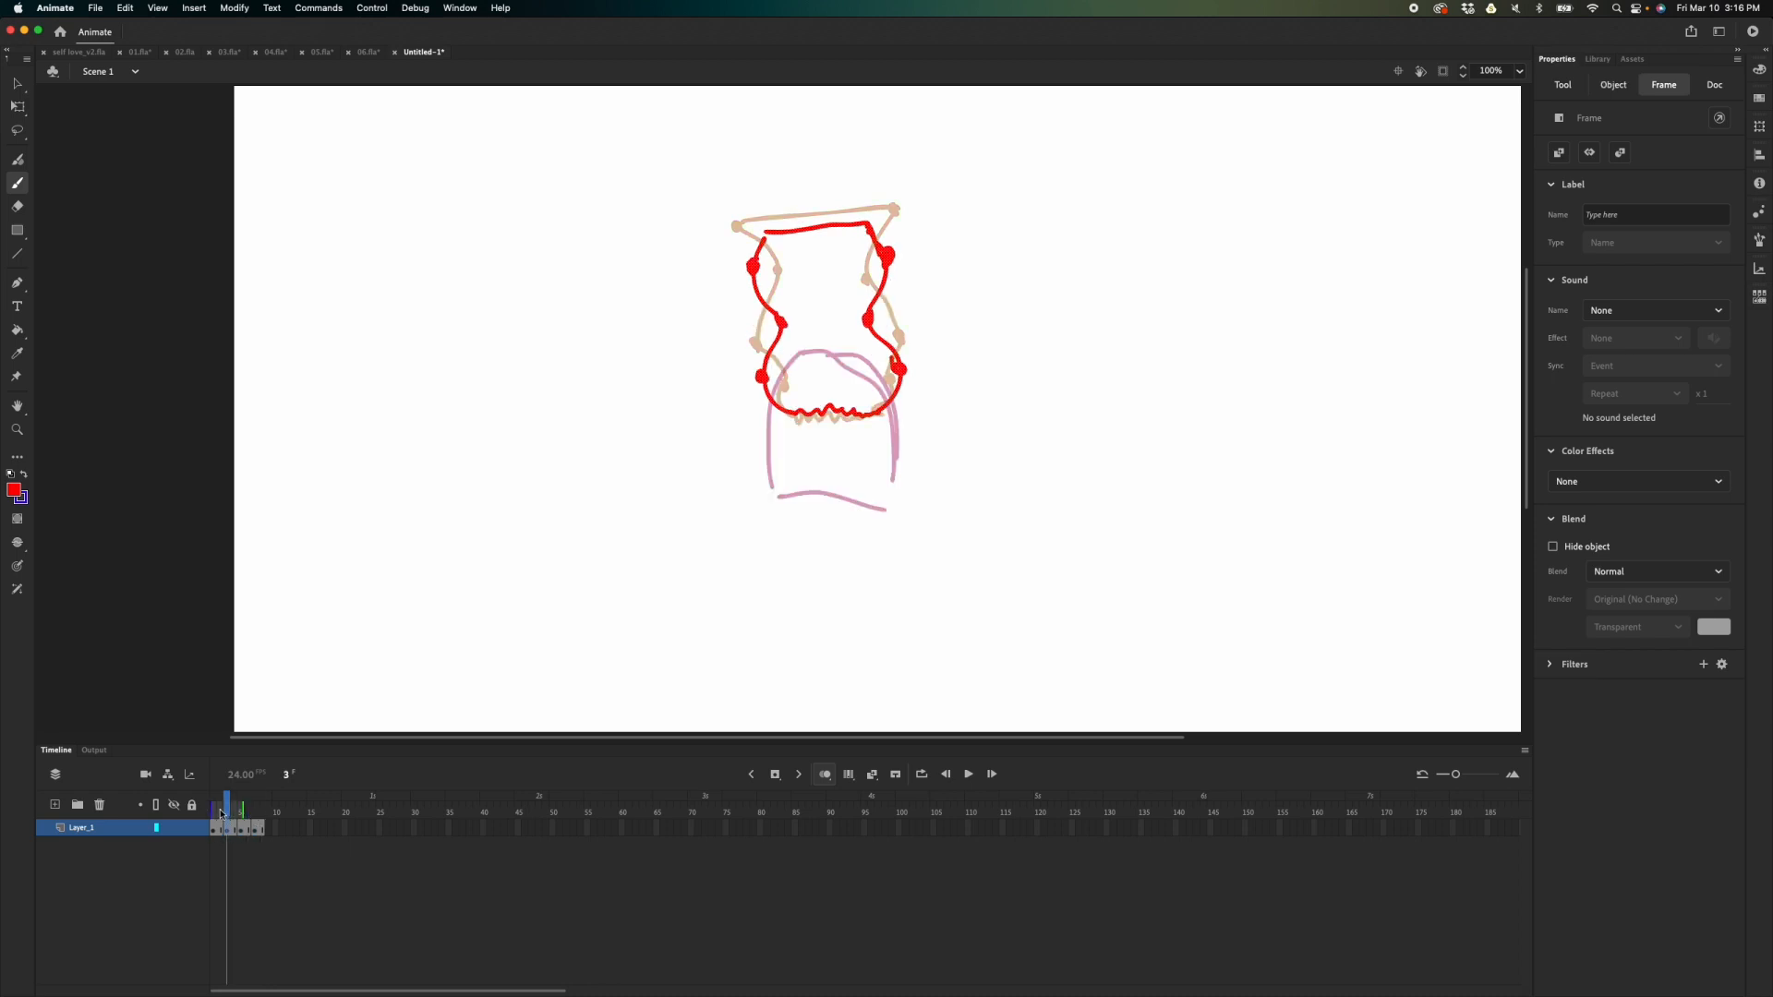
key(F5)
key(F5)
key(F5)
key(F5)
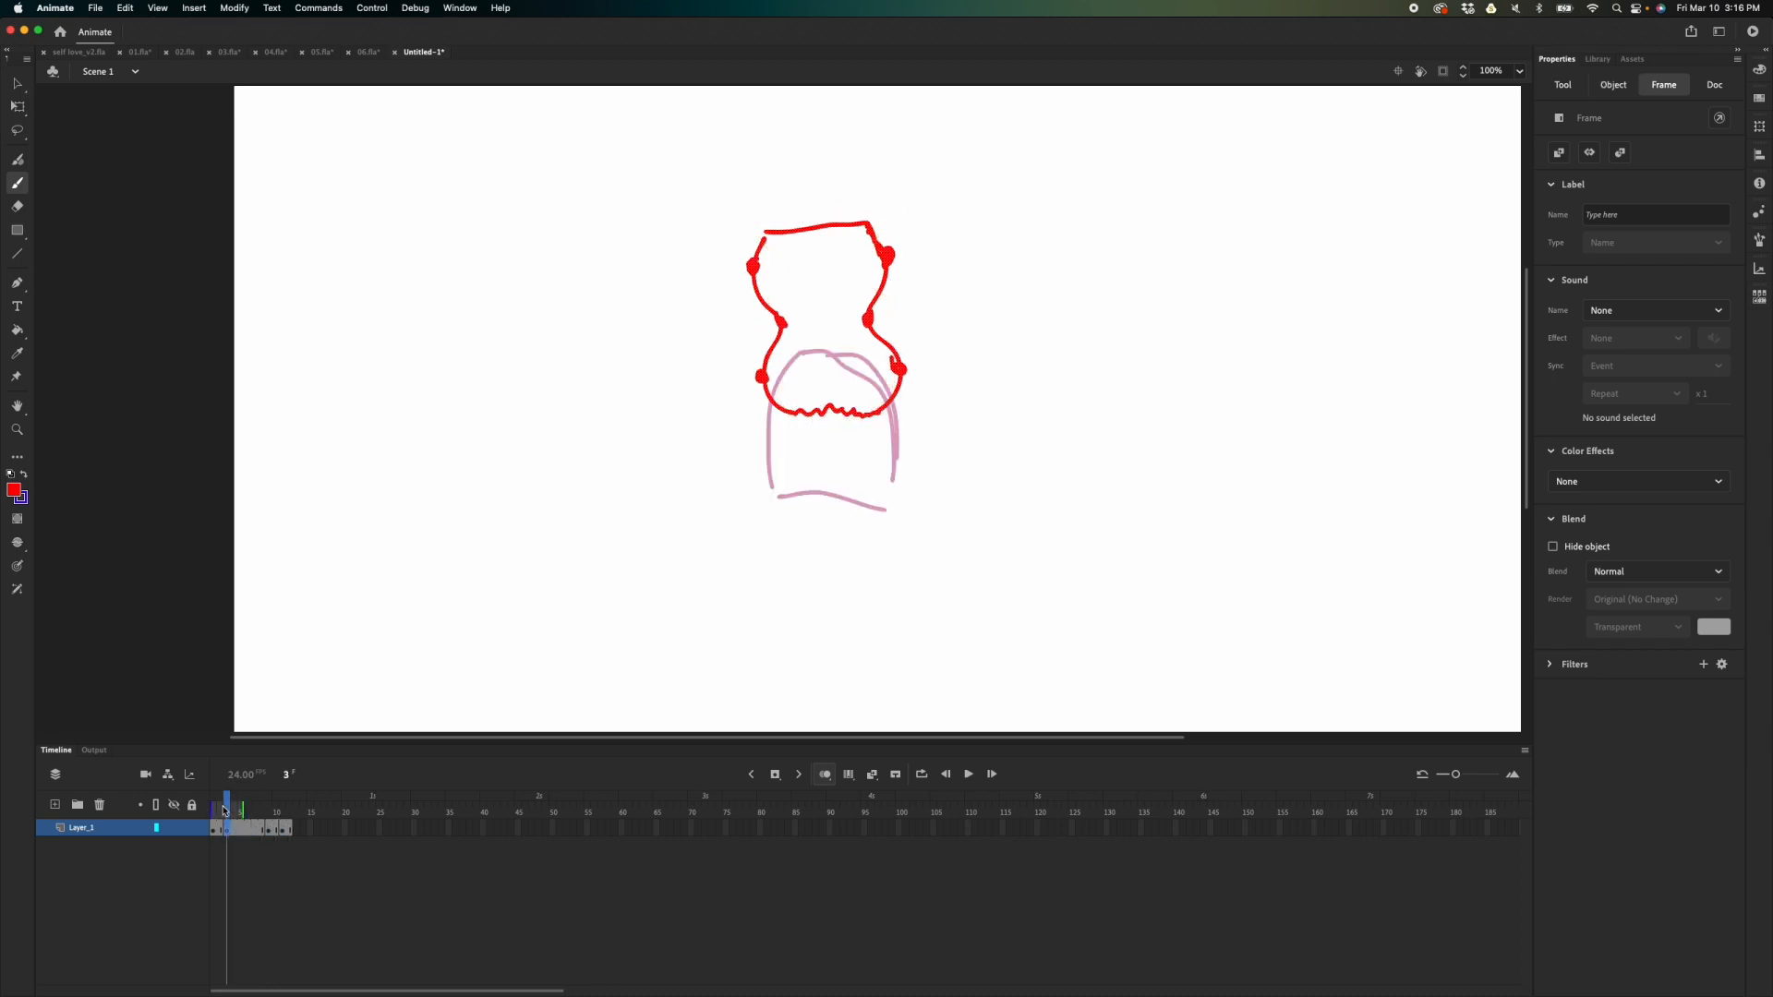
click(218, 829)
key(F5)
key(F5)
key(F5)
- Extend the third drawing's hold so the fourth starts at frame 22, lengthen the fourth to frame 30, and play the slowed animation
drag(288, 827, 297, 828)
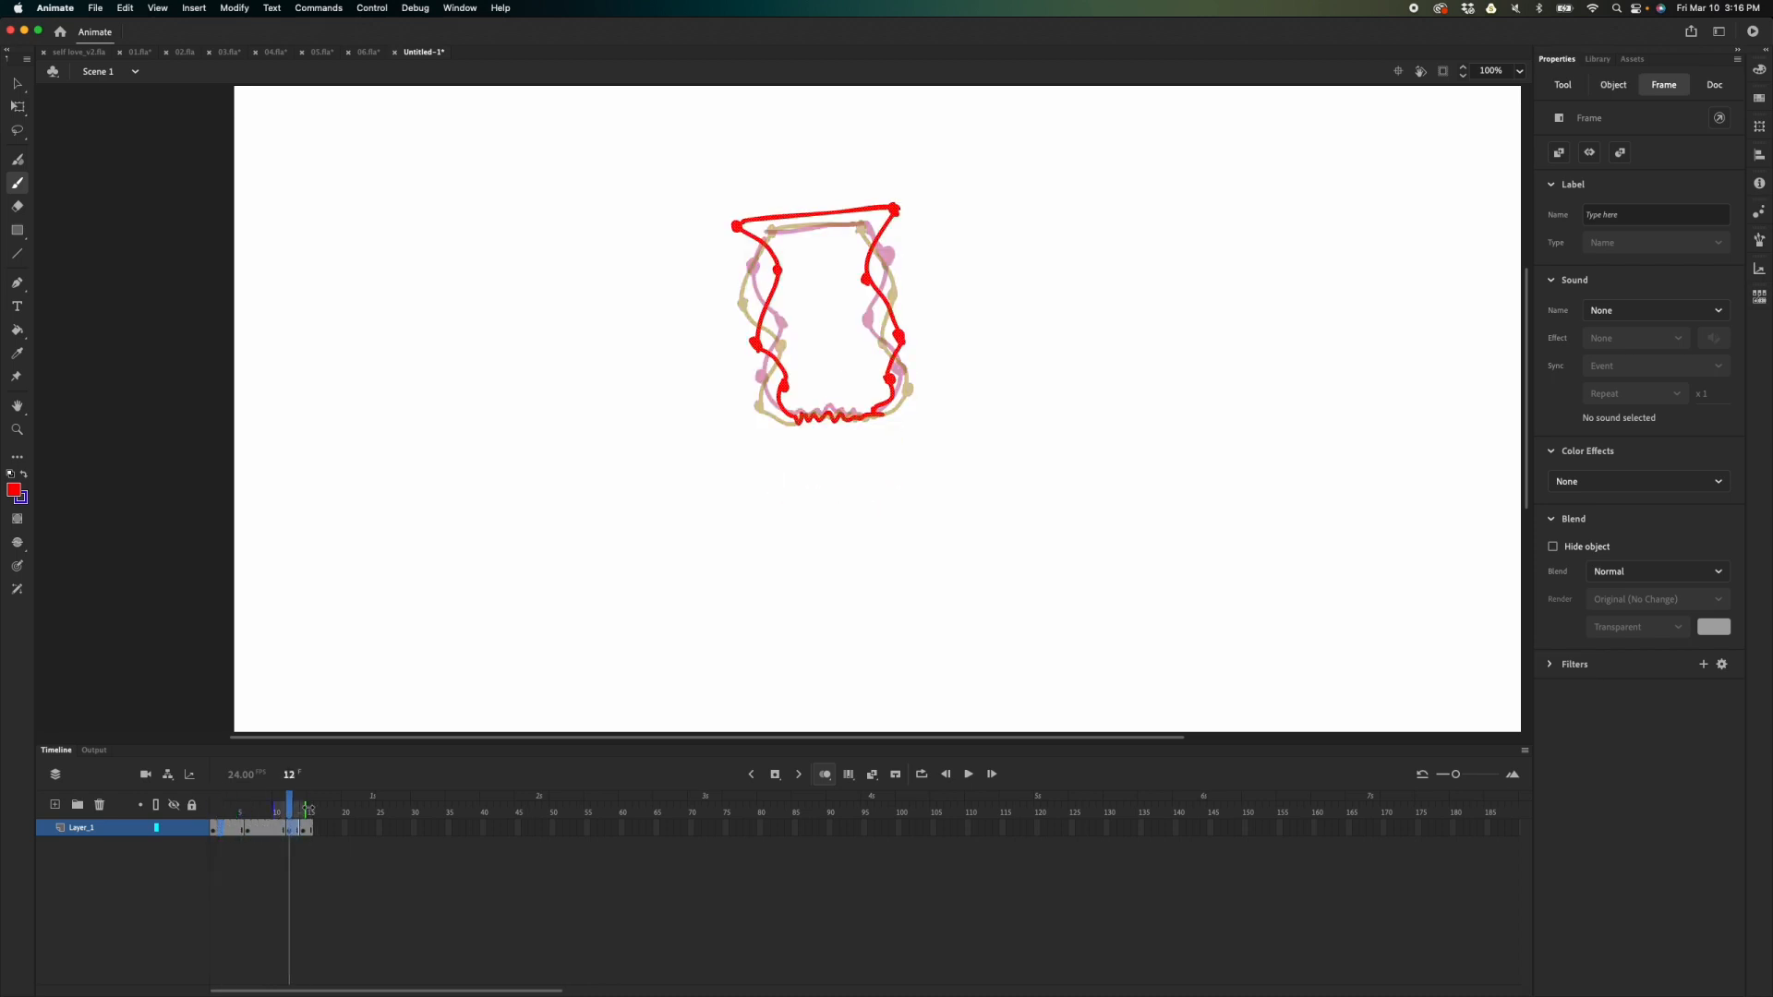
key(F5)
key(F5)
click(359, 828)
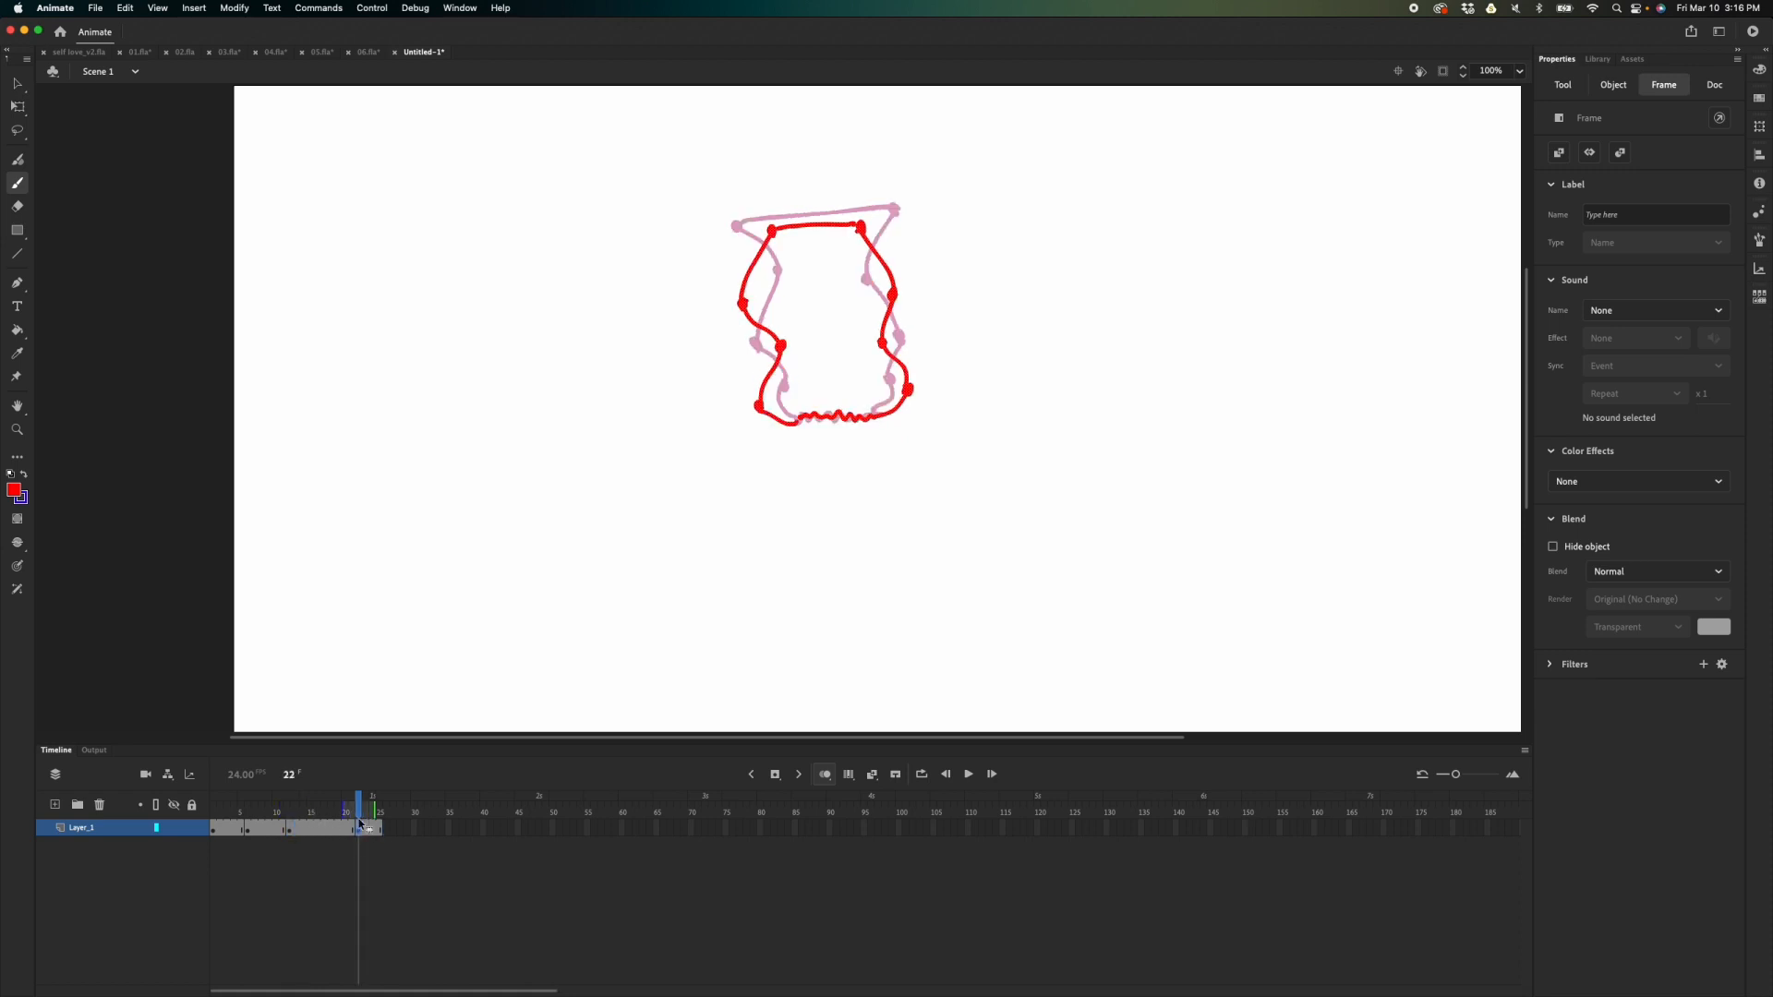
key(Return)
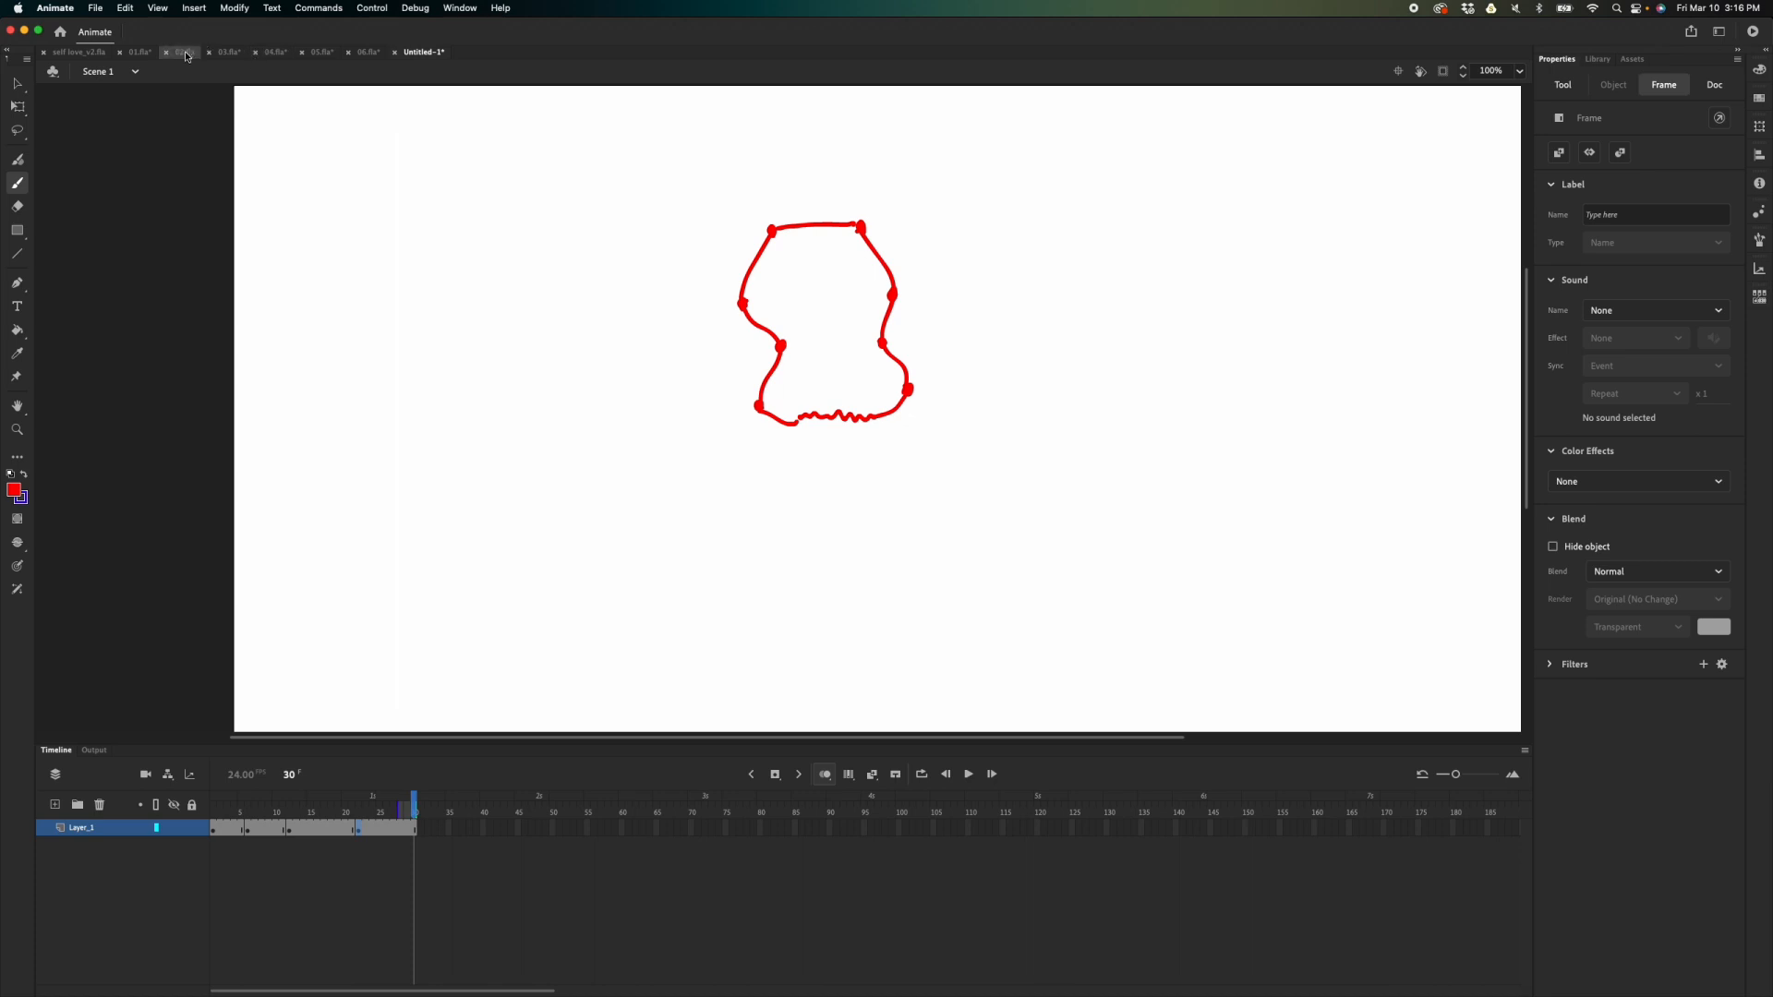
- Switch to 01.fla and step frame by frame through the girl's hair and dress motion
click(139, 52)
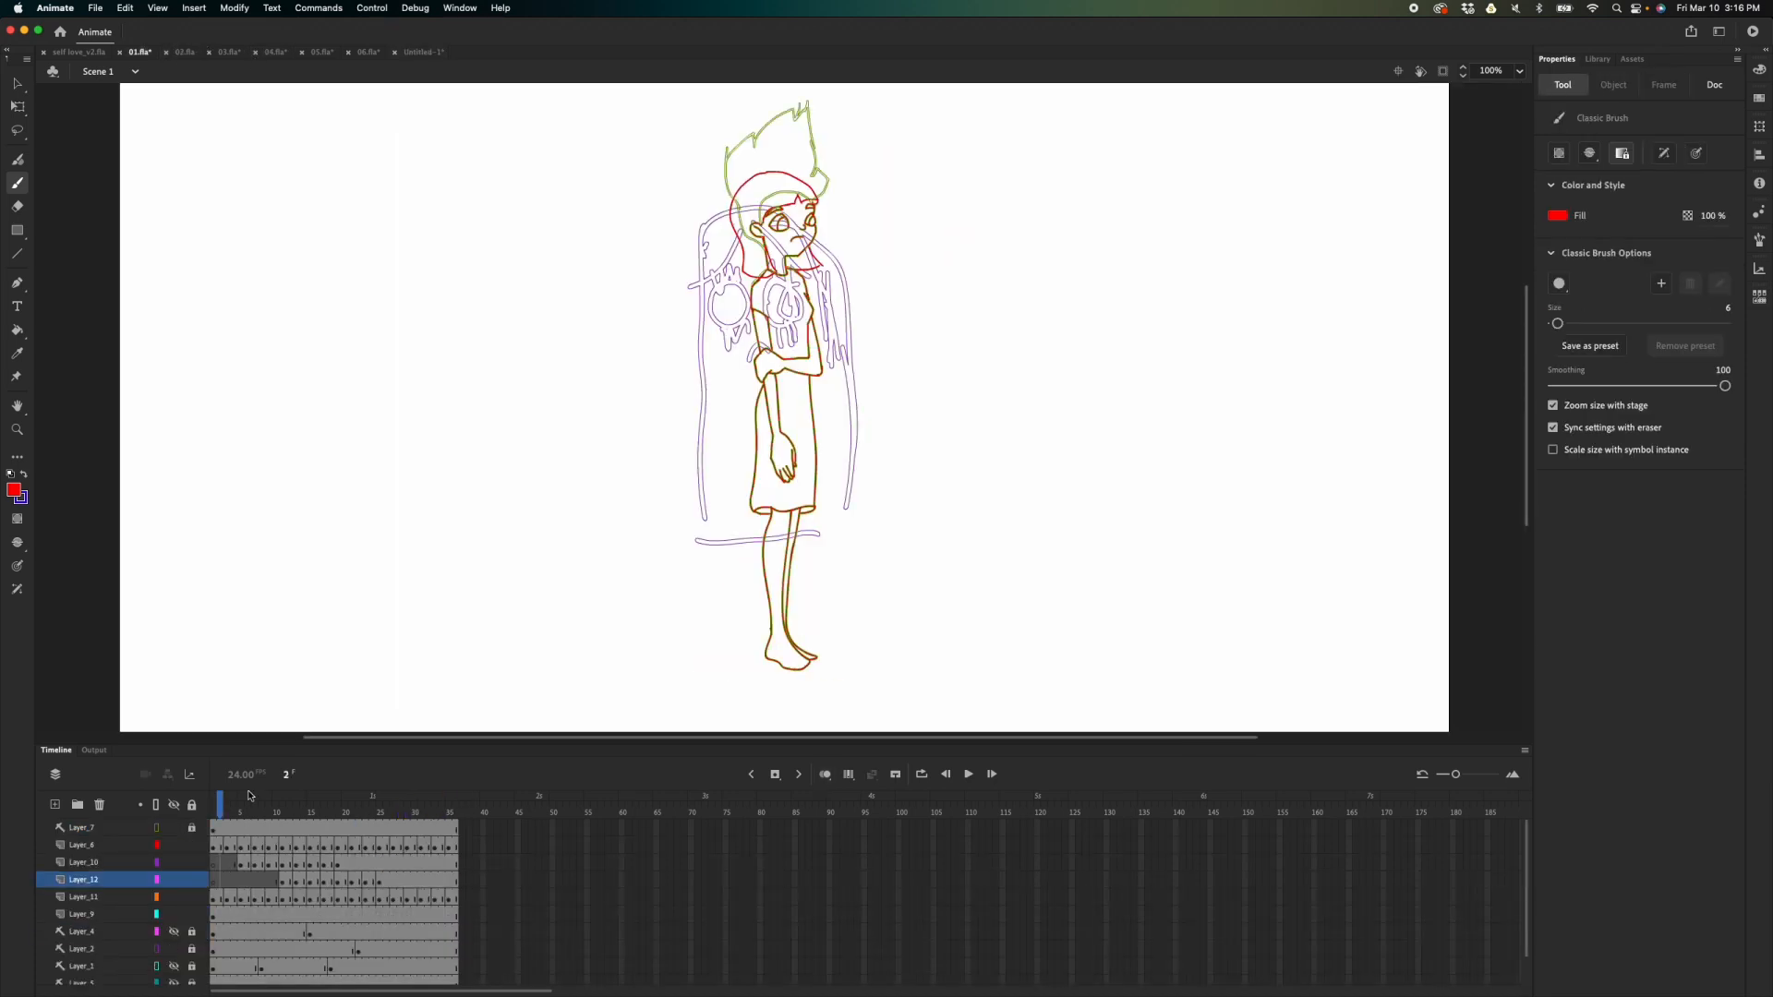
key(period)
key(period)
key(period)
key(period)
key(period)
key(period)
key(period)
key(period)
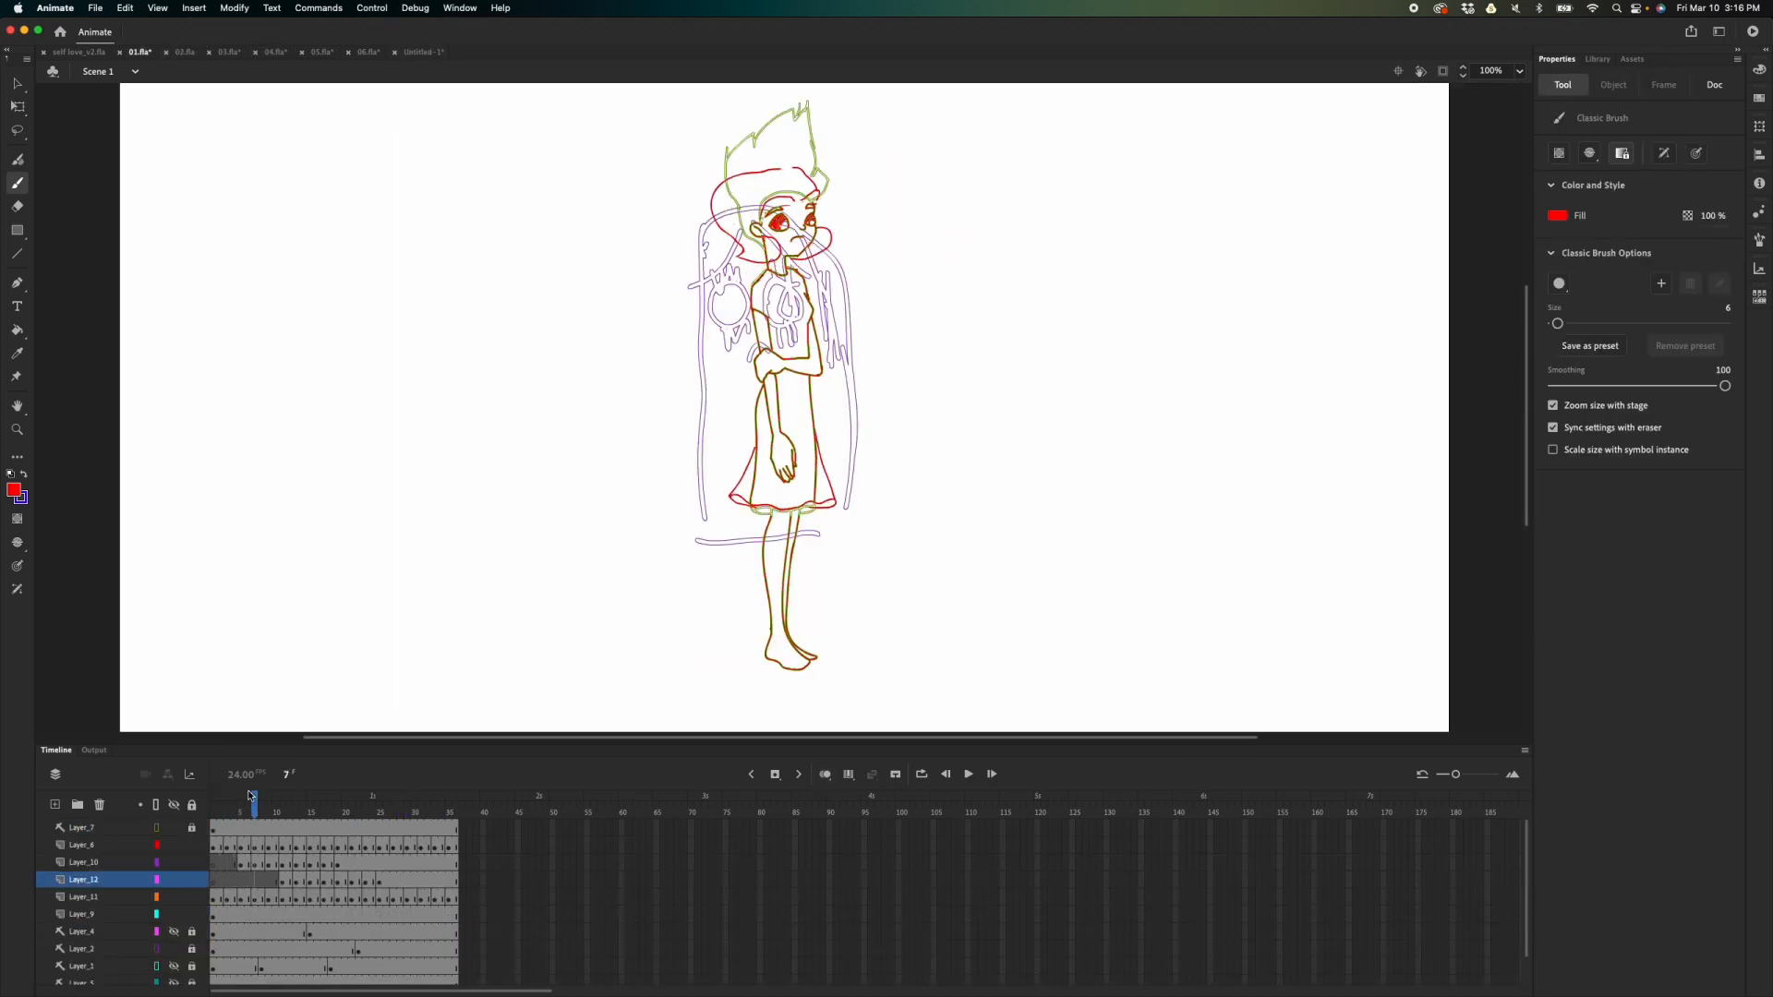
key(period)
key(period)
key(period)
key(period)
key(period)
key(period)
key(period)
key(period)
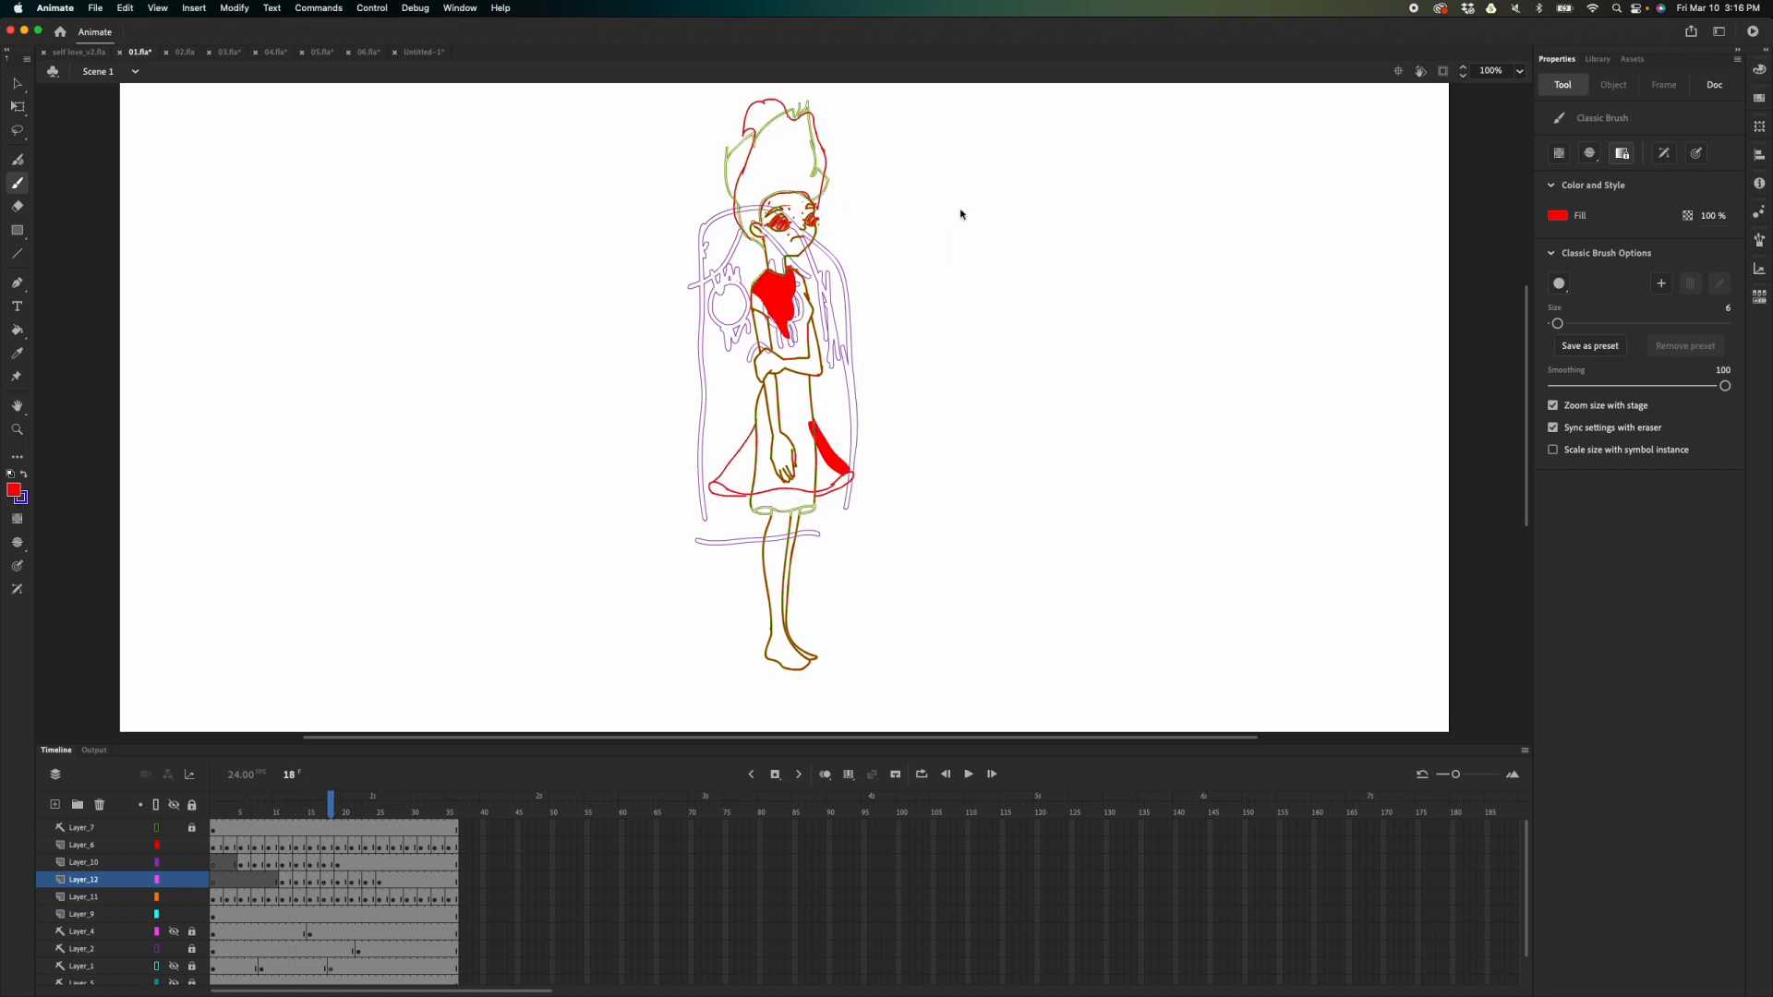
scroll(961, 214, up, 3)
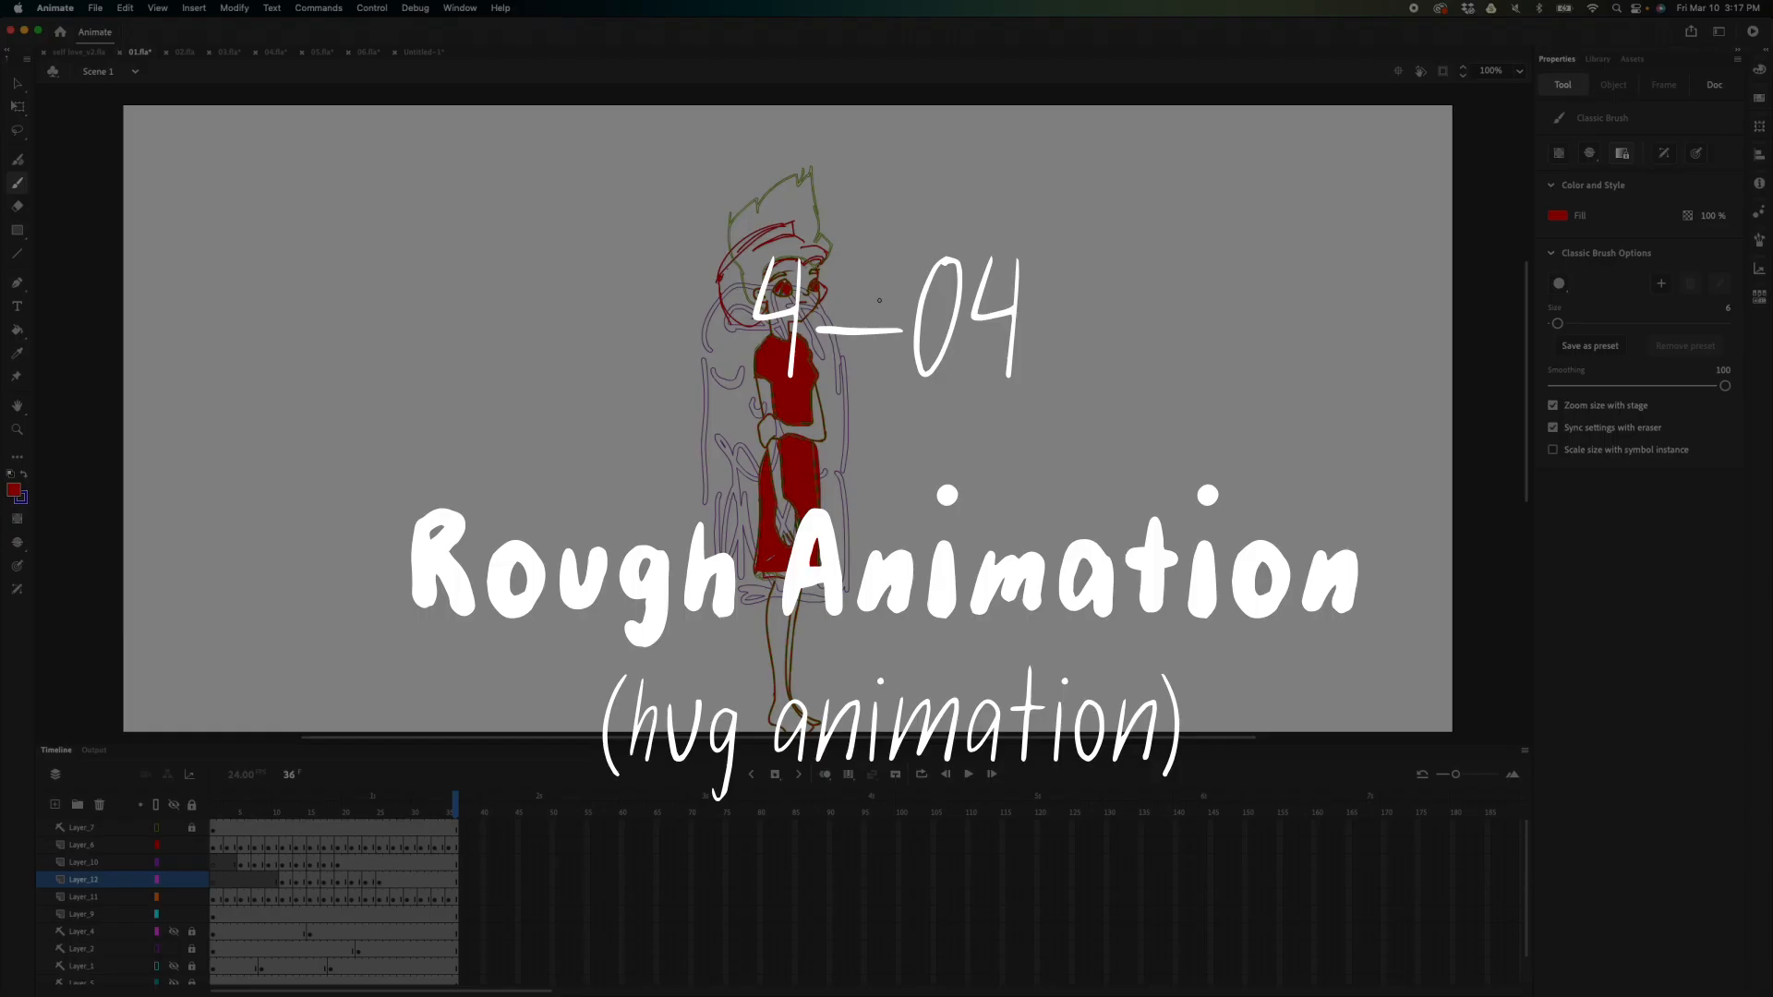
- Switch to 02.fla and play the rough hug animation
click(183, 54)
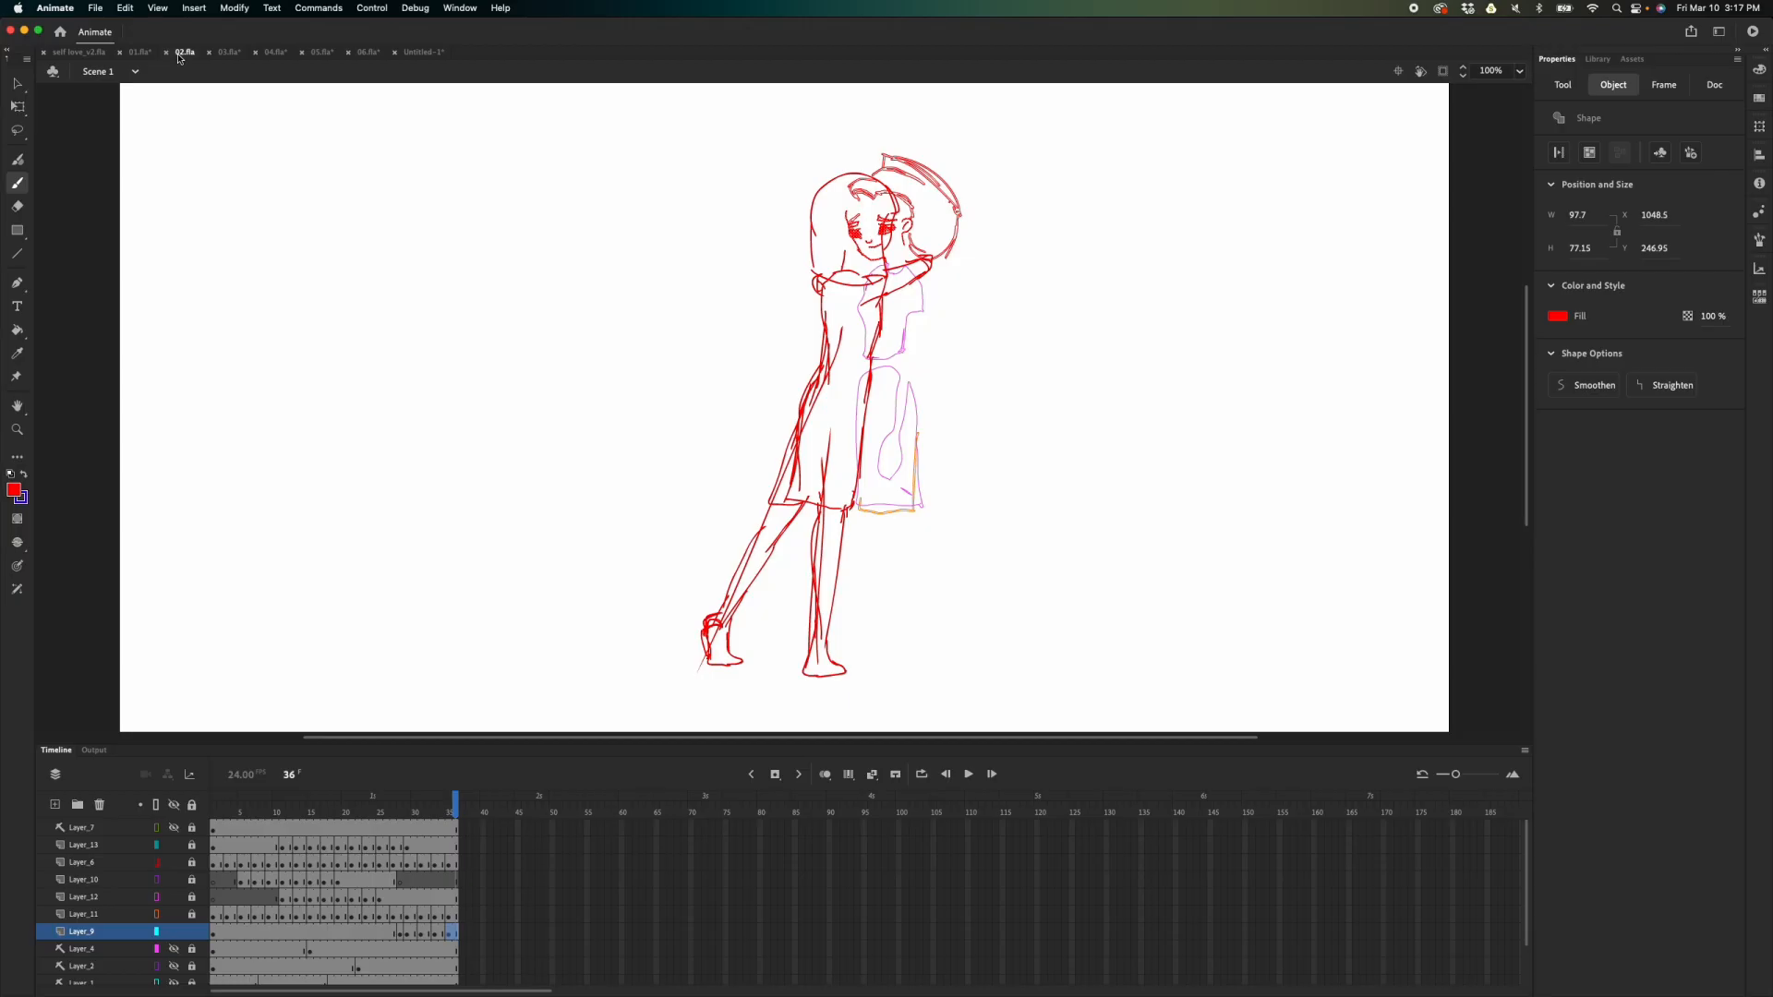
key(Return)
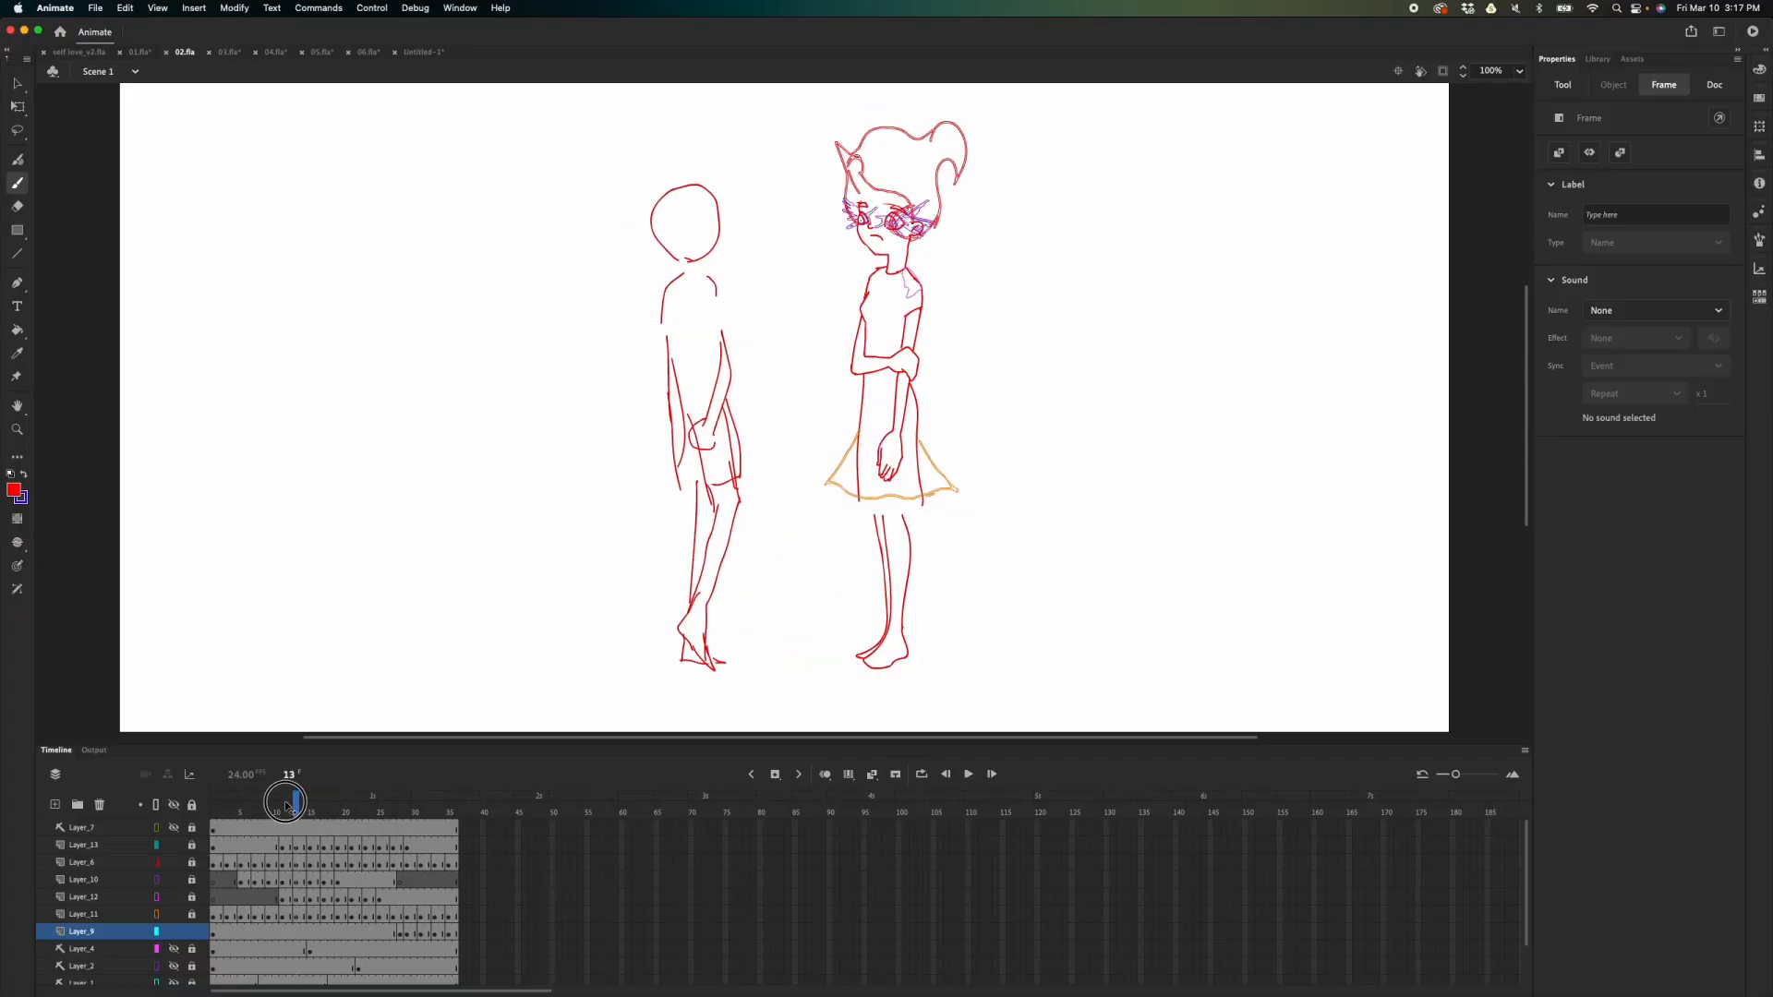
- On frame 7 of 02.fla, brush a tall red loop around the head and upper body of the girl with the orange skirt
mouse_move(238, 811)
mouse_down()
mouse_move(339, 811)
mouse_move(251, 822)
mouse_up()
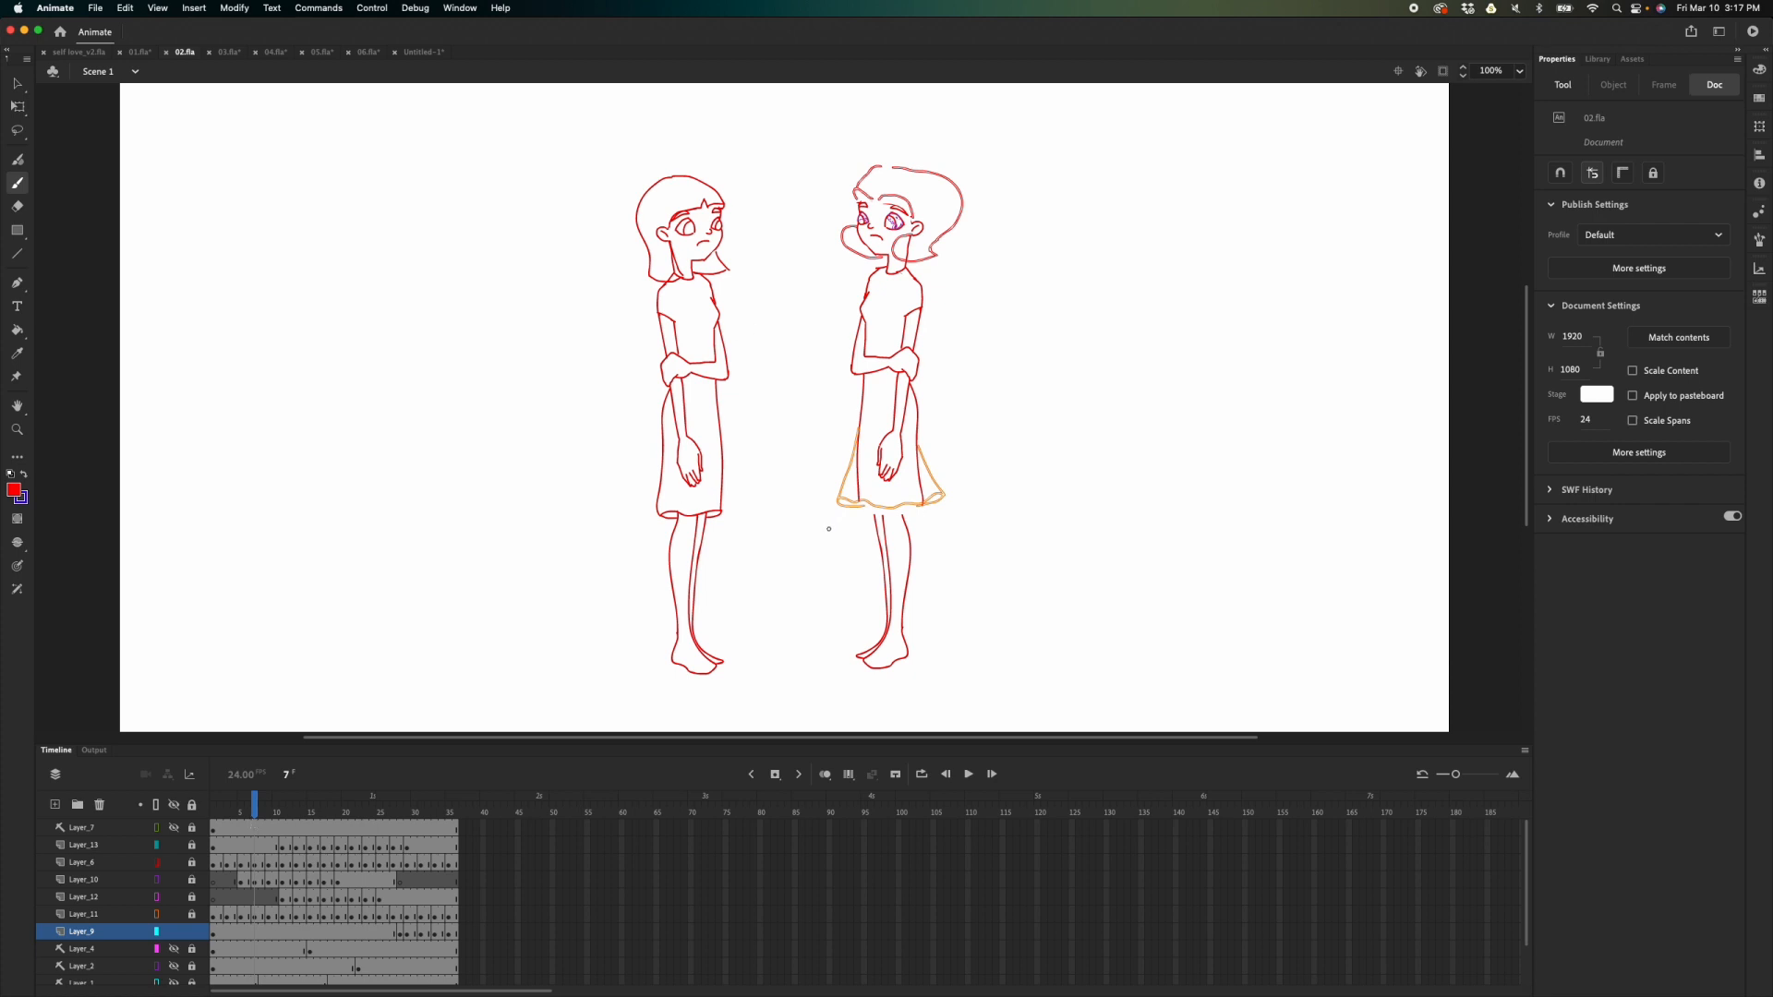
mouse_move(887, 165)
mouse_down()
mouse_move(938, 344)
mouse_move(819, 356)
mouse_up()
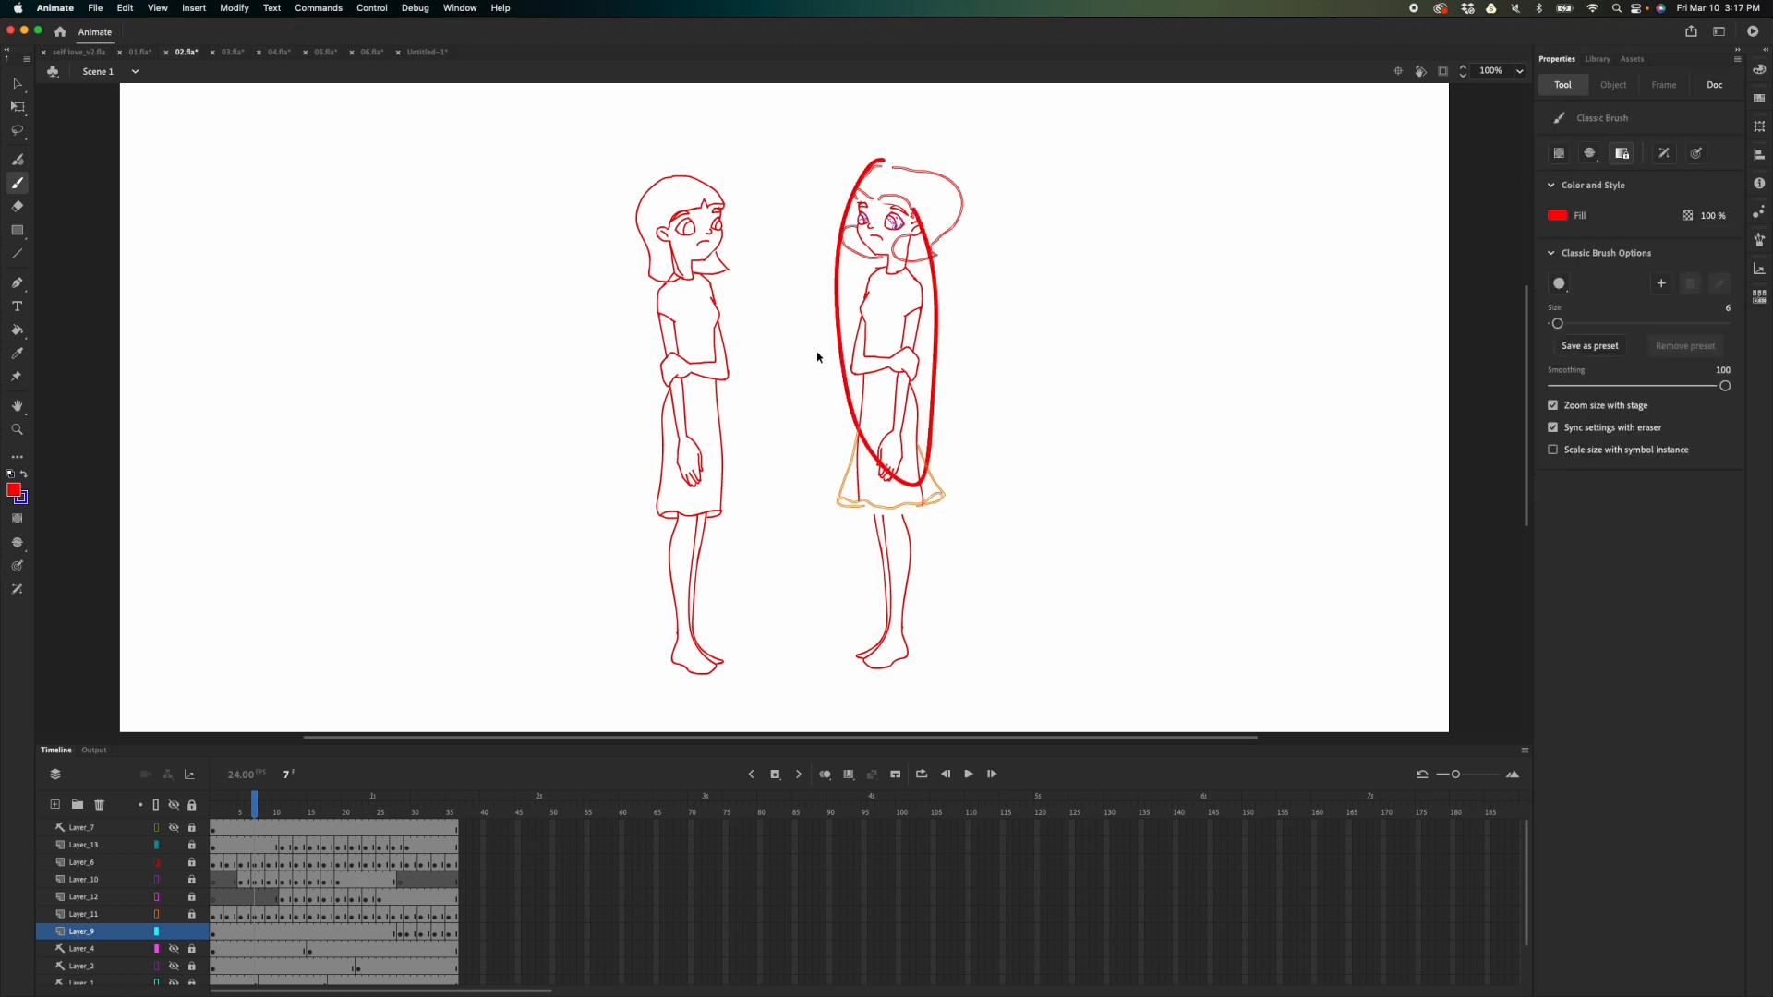
- Undo the red loop around the girl with the orange skirt and scrub the hug animation in 02.fla to frame 20
key(super+z)
click(266, 804)
mouse_move(266, 803)
mouse_down()
mouse_move(344, 791)
mouse_move(289, 785)
mouse_move(408, 792)
mouse_move(309, 796)
mouse_move(341, 799)
mouse_up()
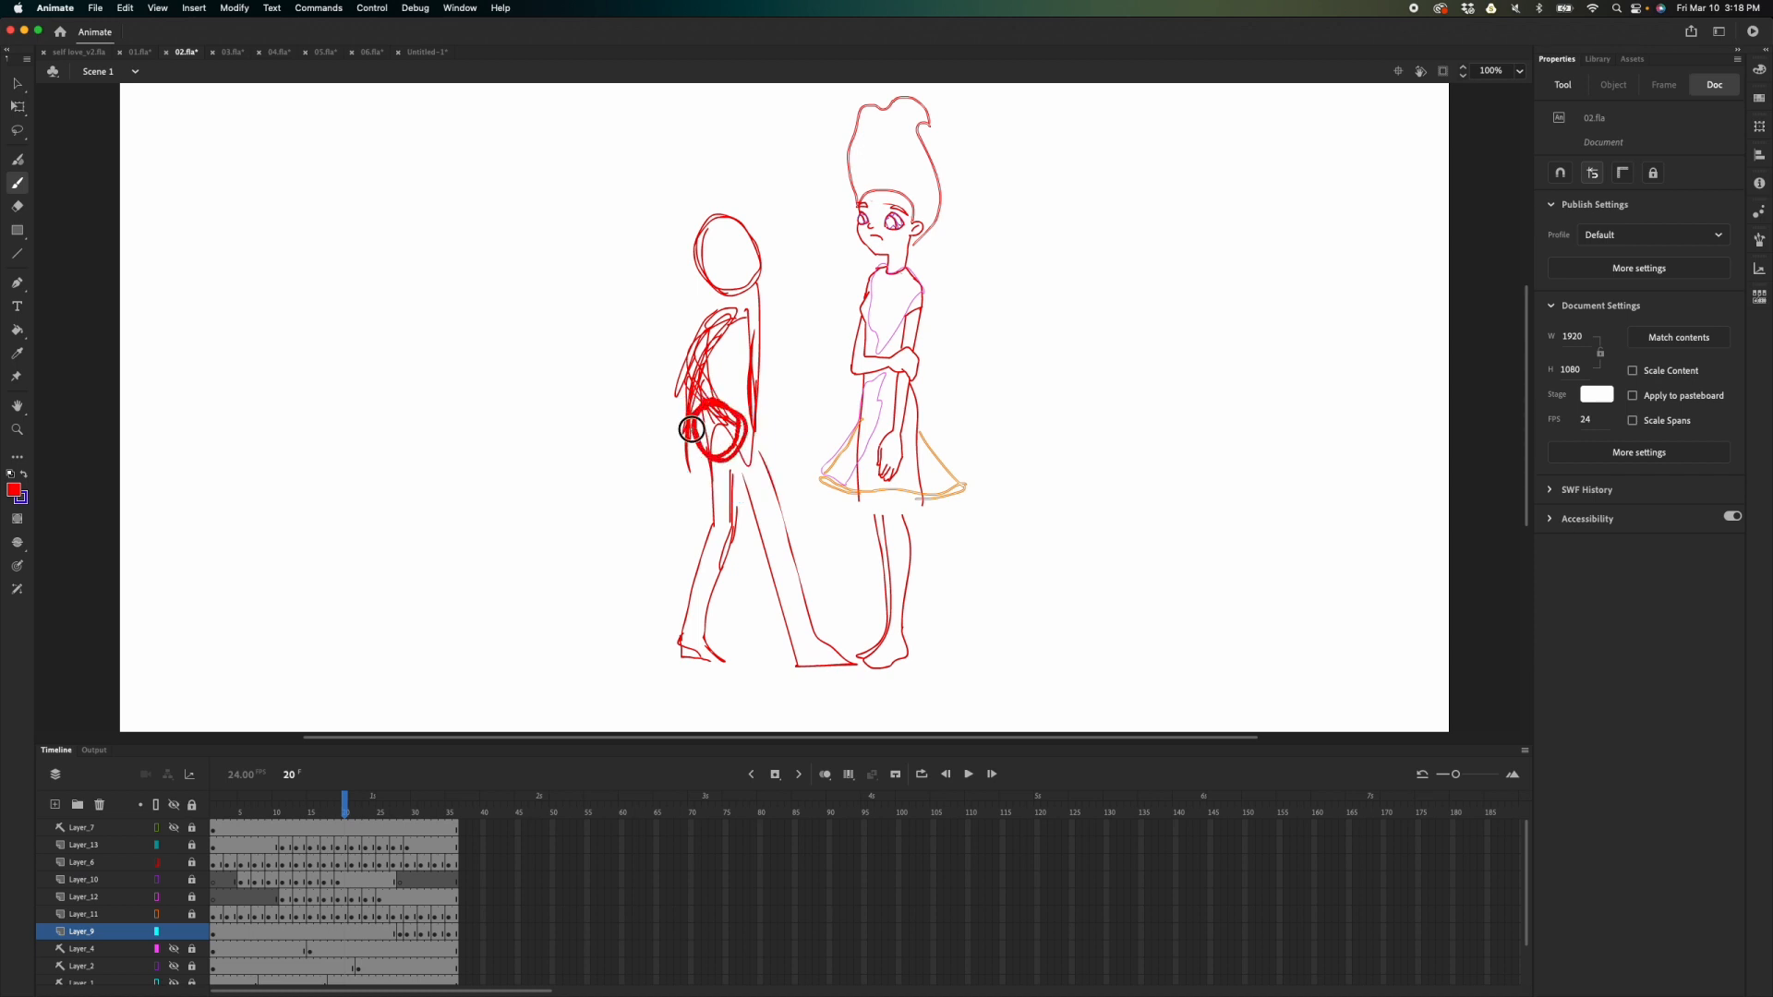
- Undo the circle on the walking girl's hand, and brush trial red marks over her arm and beside the girl with the orange skirt
key(super+z)
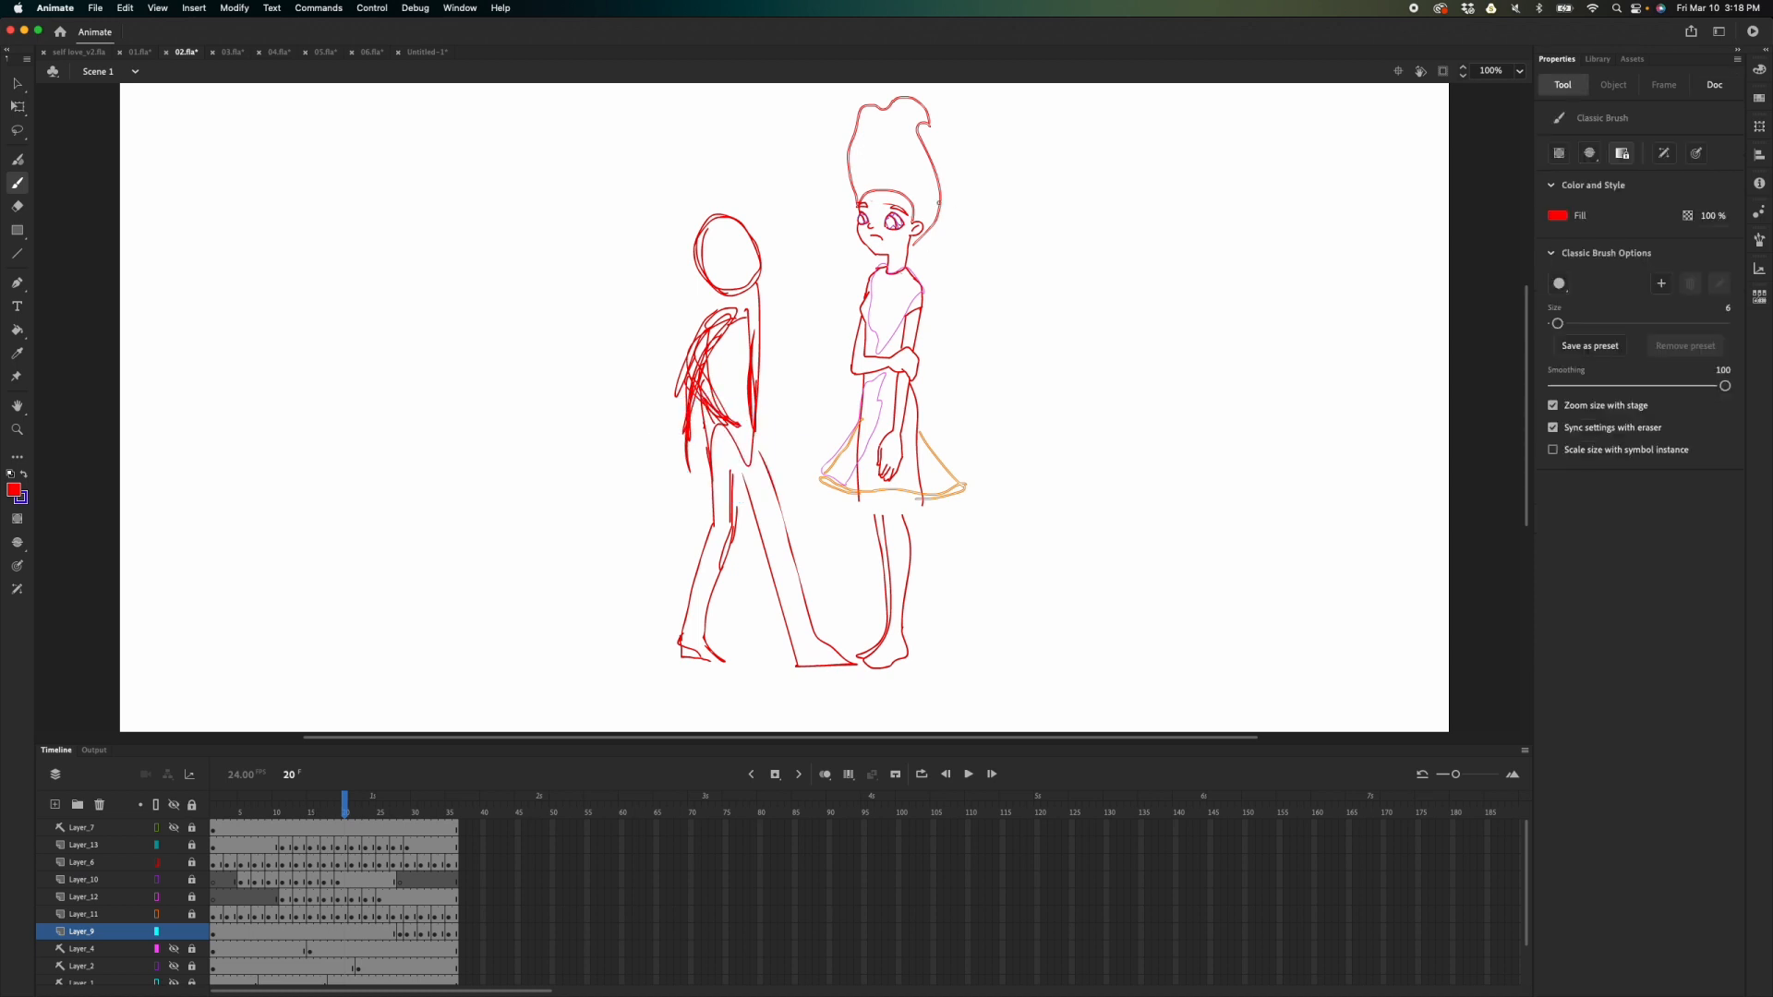
mouse_move(703, 420)
mouse_down()
mouse_move(733, 406)
mouse_move(713, 381)
mouse_up()
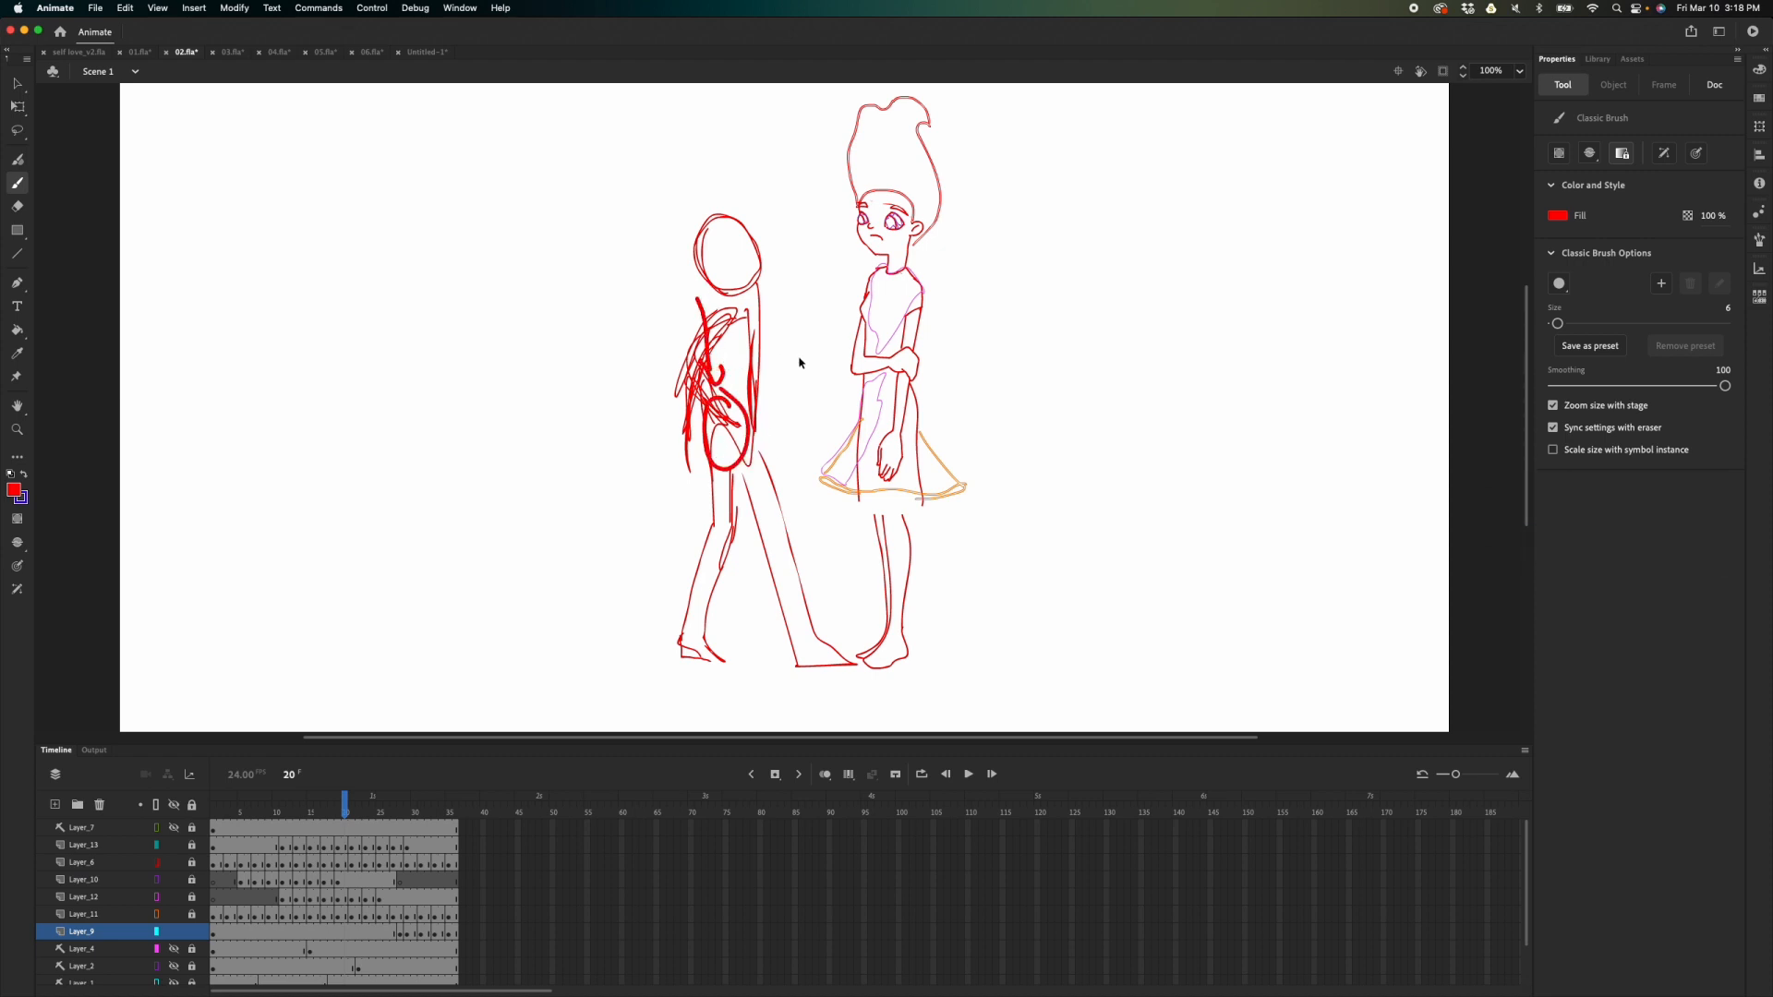
drag(842, 373, 855, 407)
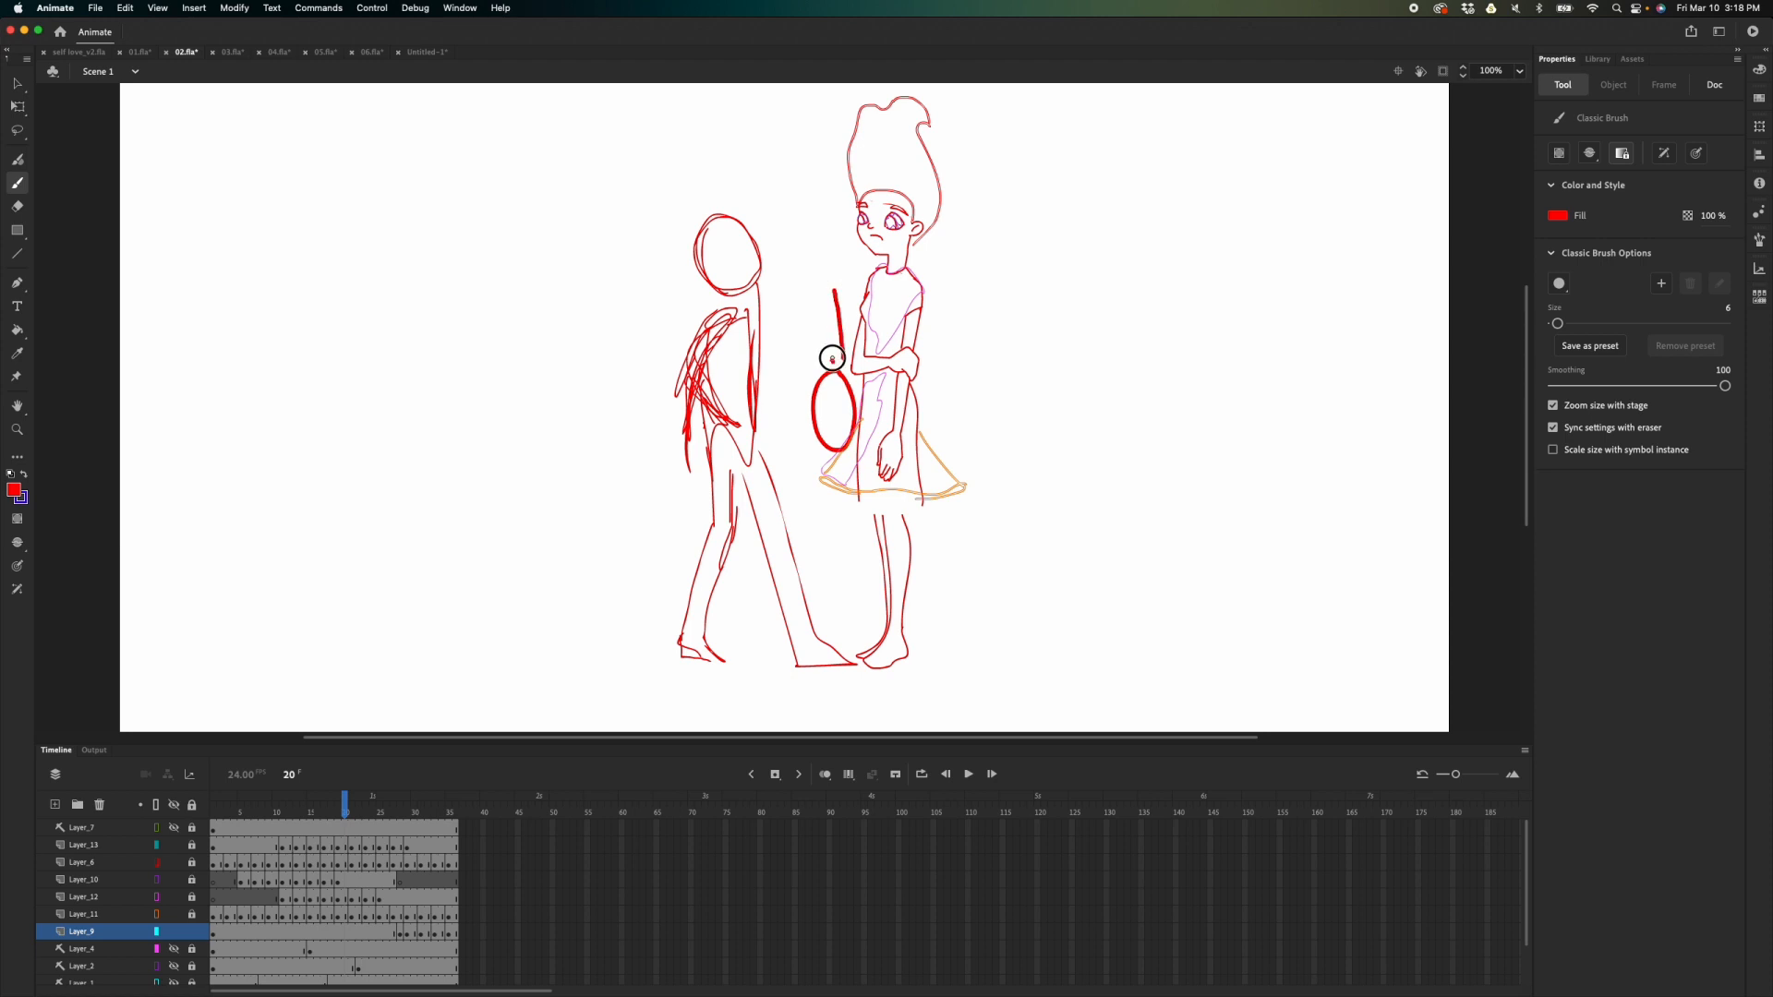
- Play the rough hug animation in 02.fla and scrub back to the walking pose at frame 19
key(Return)
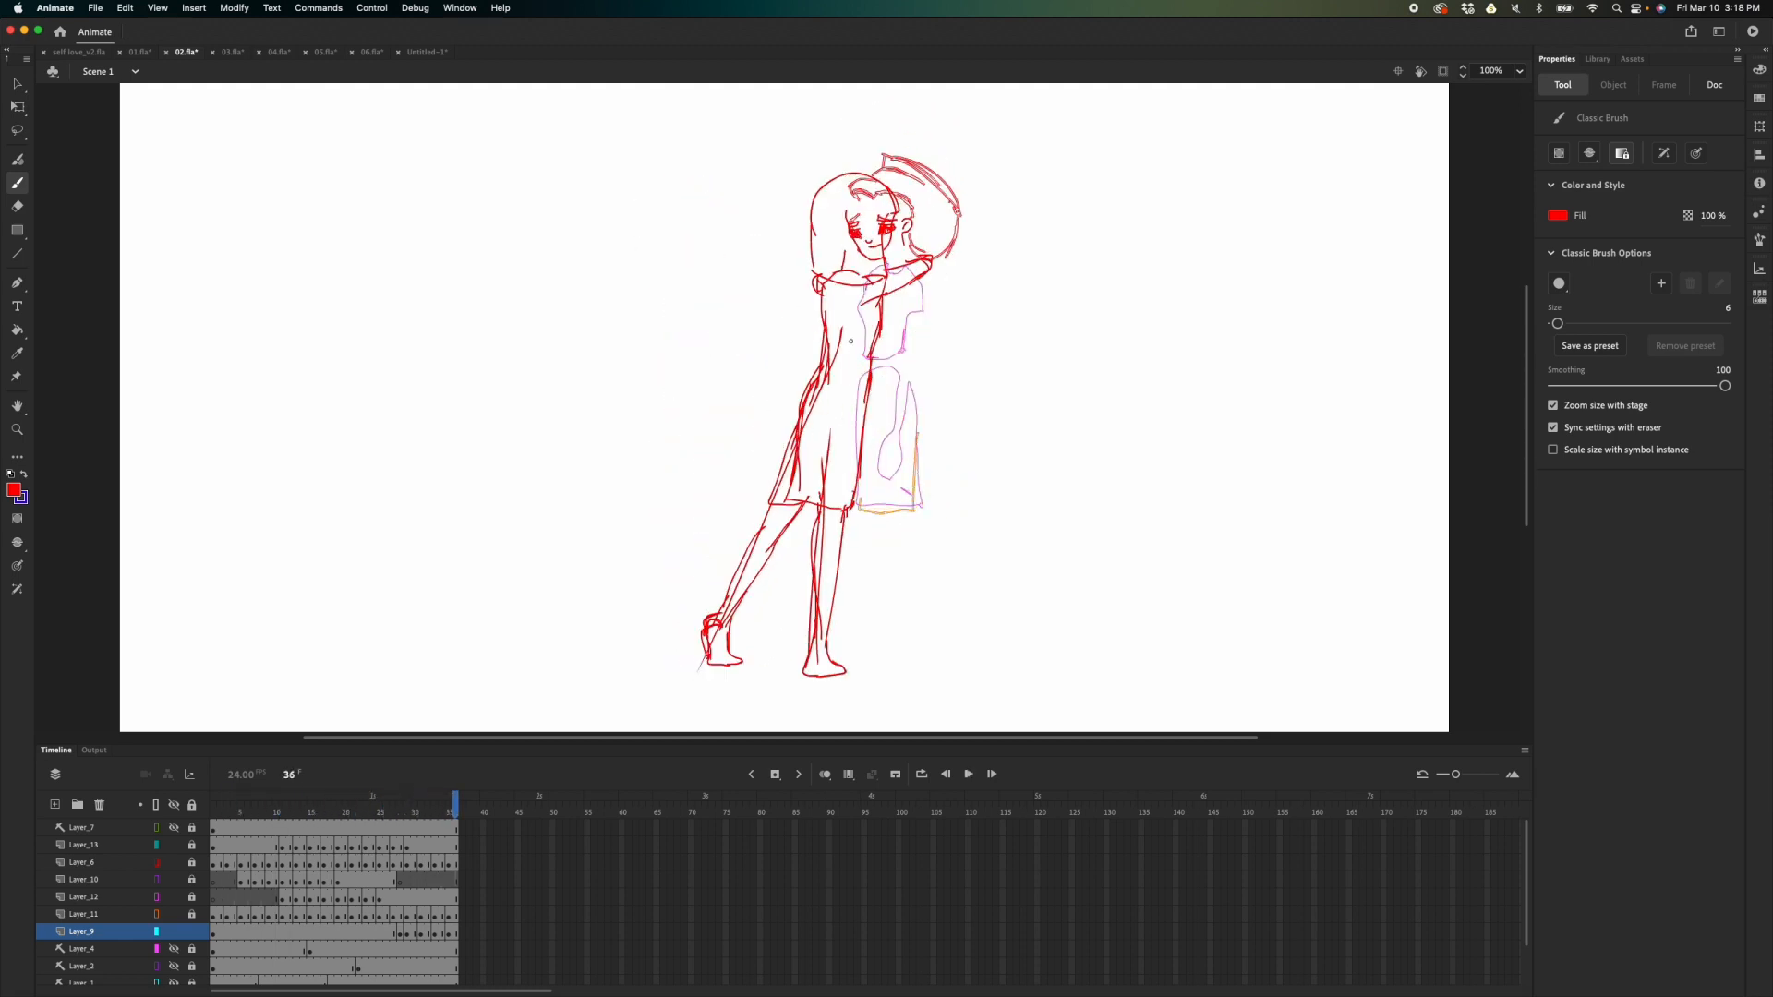
key(Return)
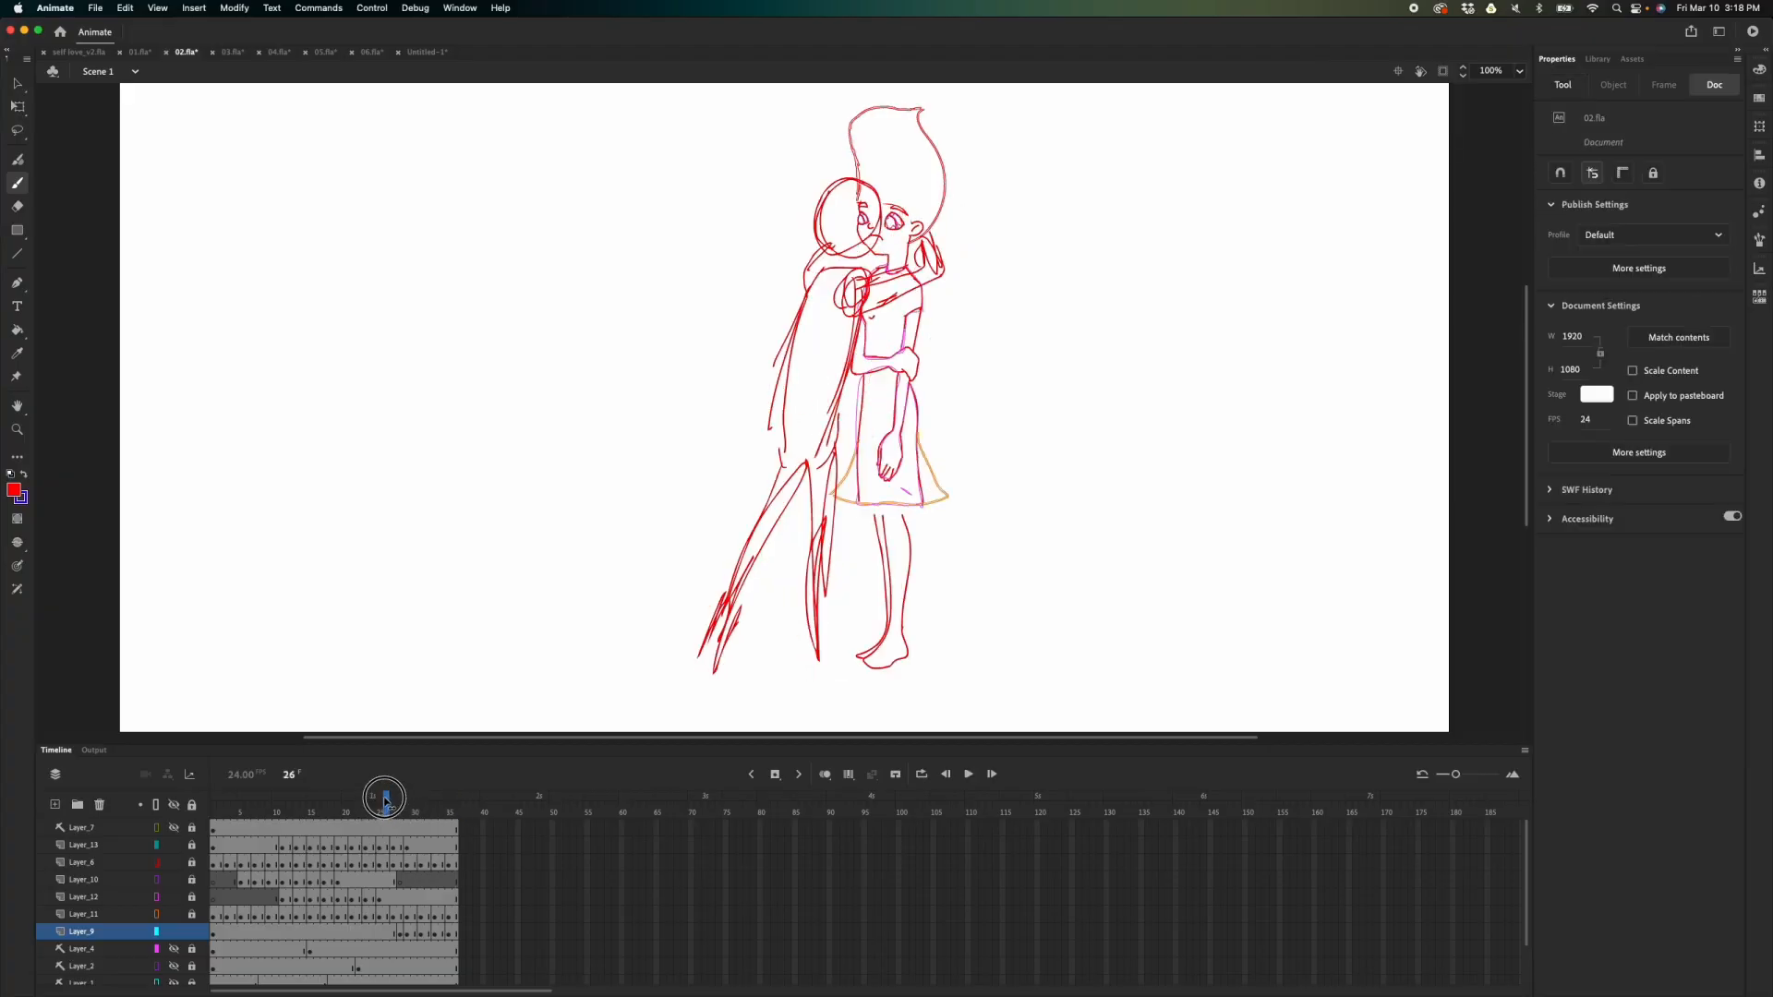
drag(385, 799, 340, 799)
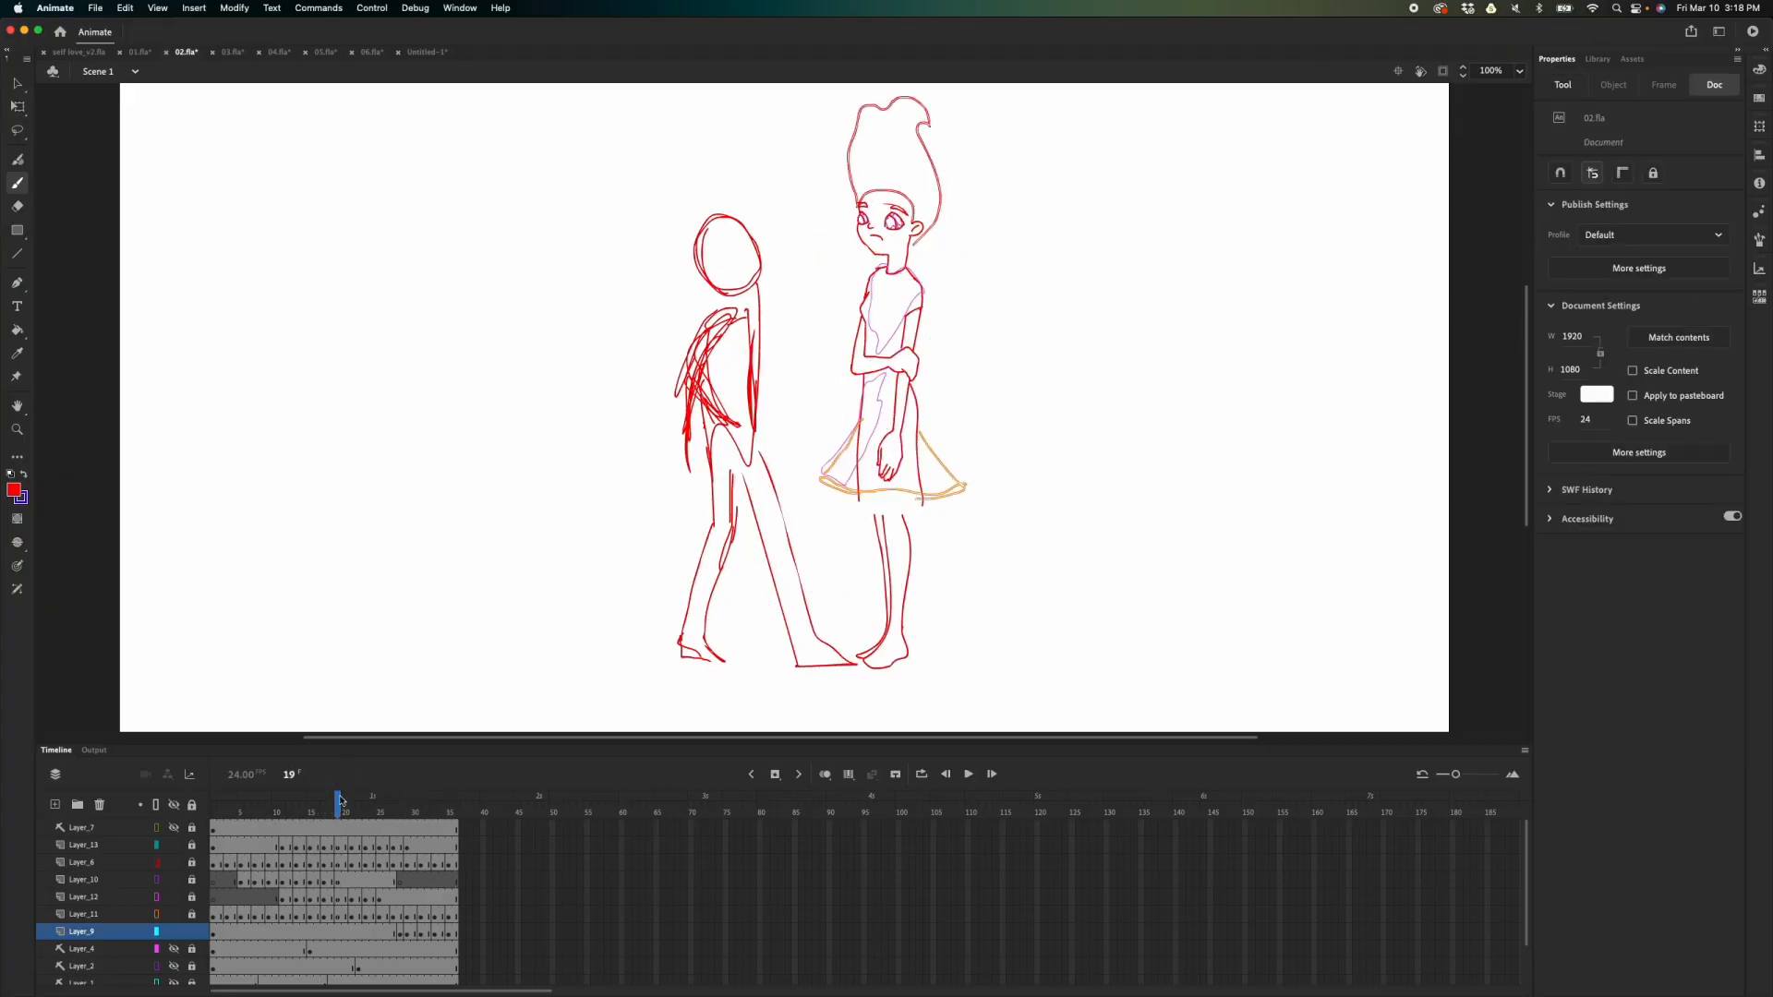
- Play the hair and dress animation in 01.fla, and return to 02.fla to scrub forward from frame 19
click(140, 54)
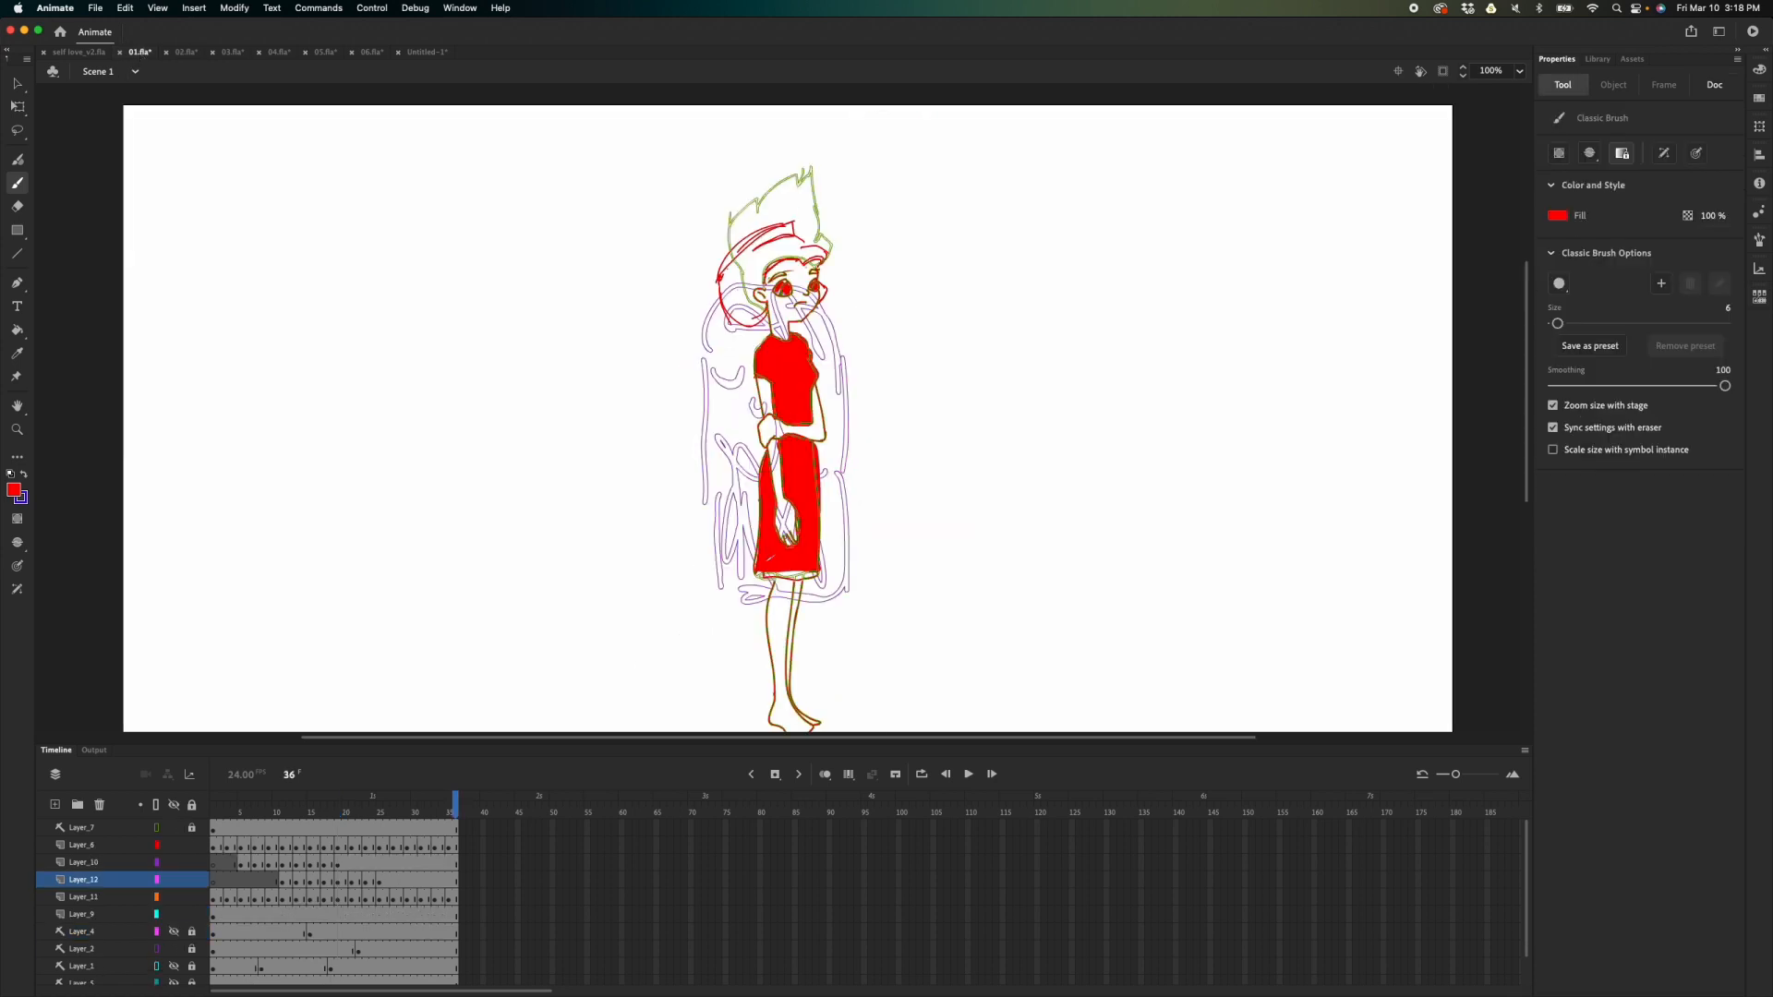
drag(283, 812, 270, 809)
key(Return)
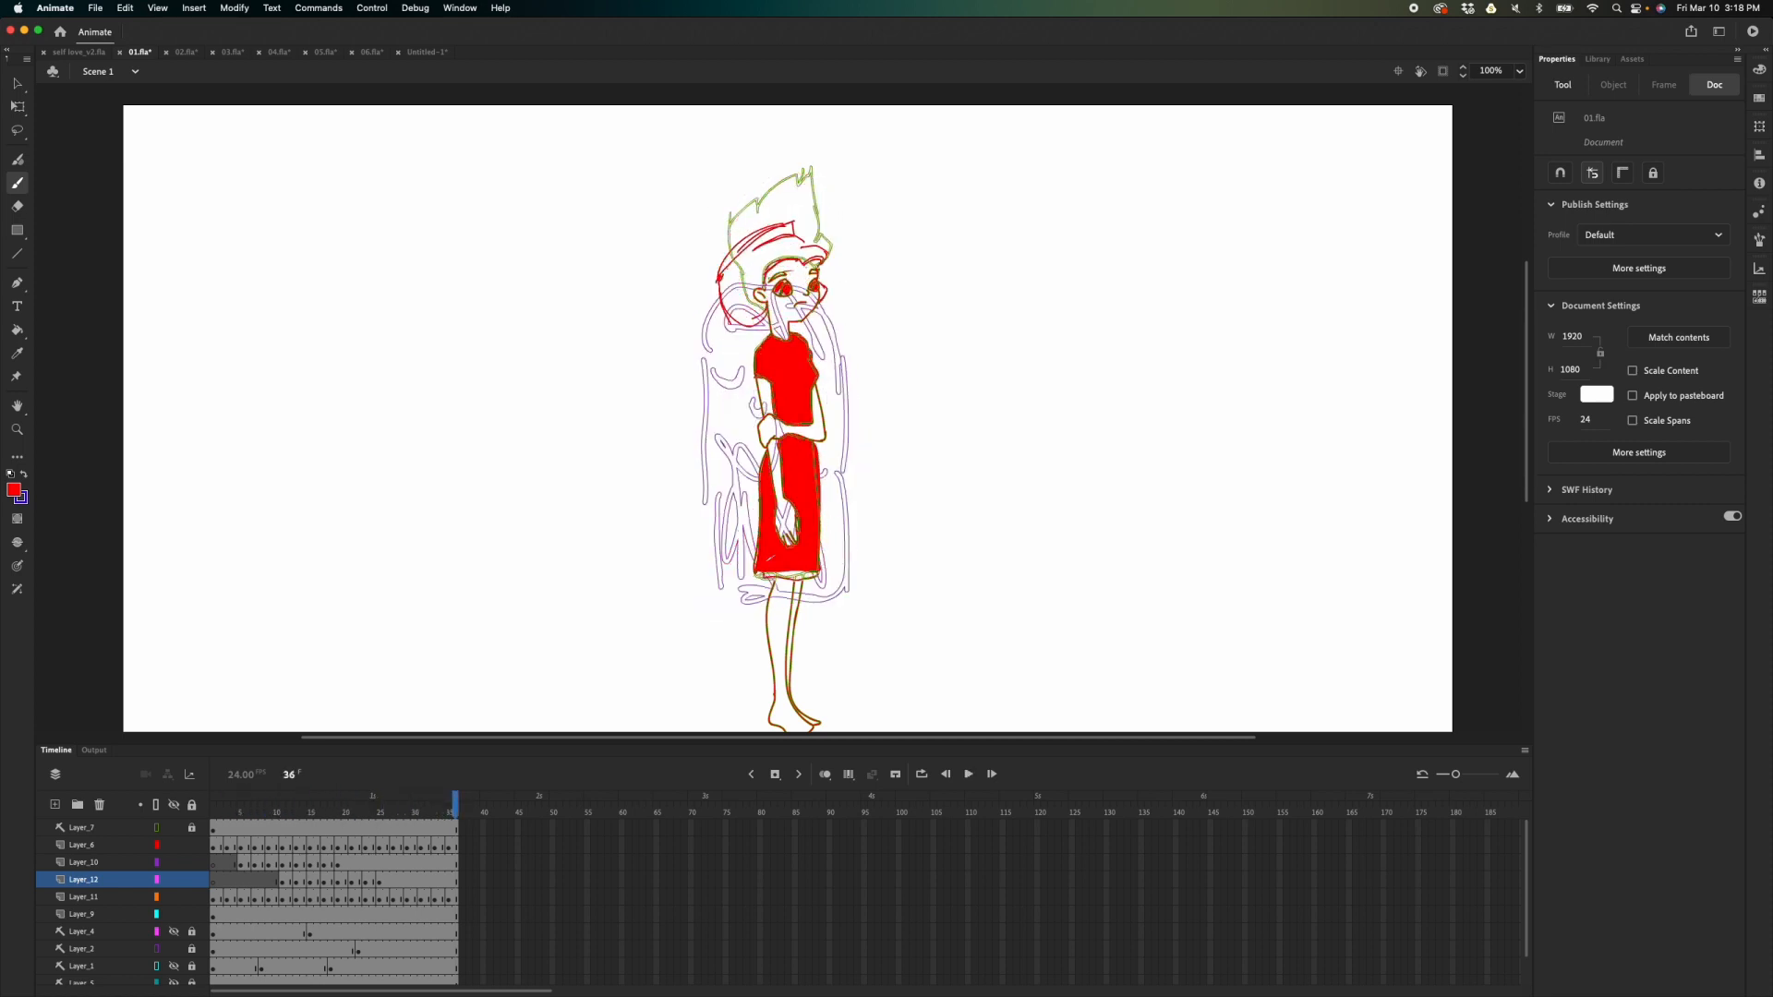
click(184, 54)
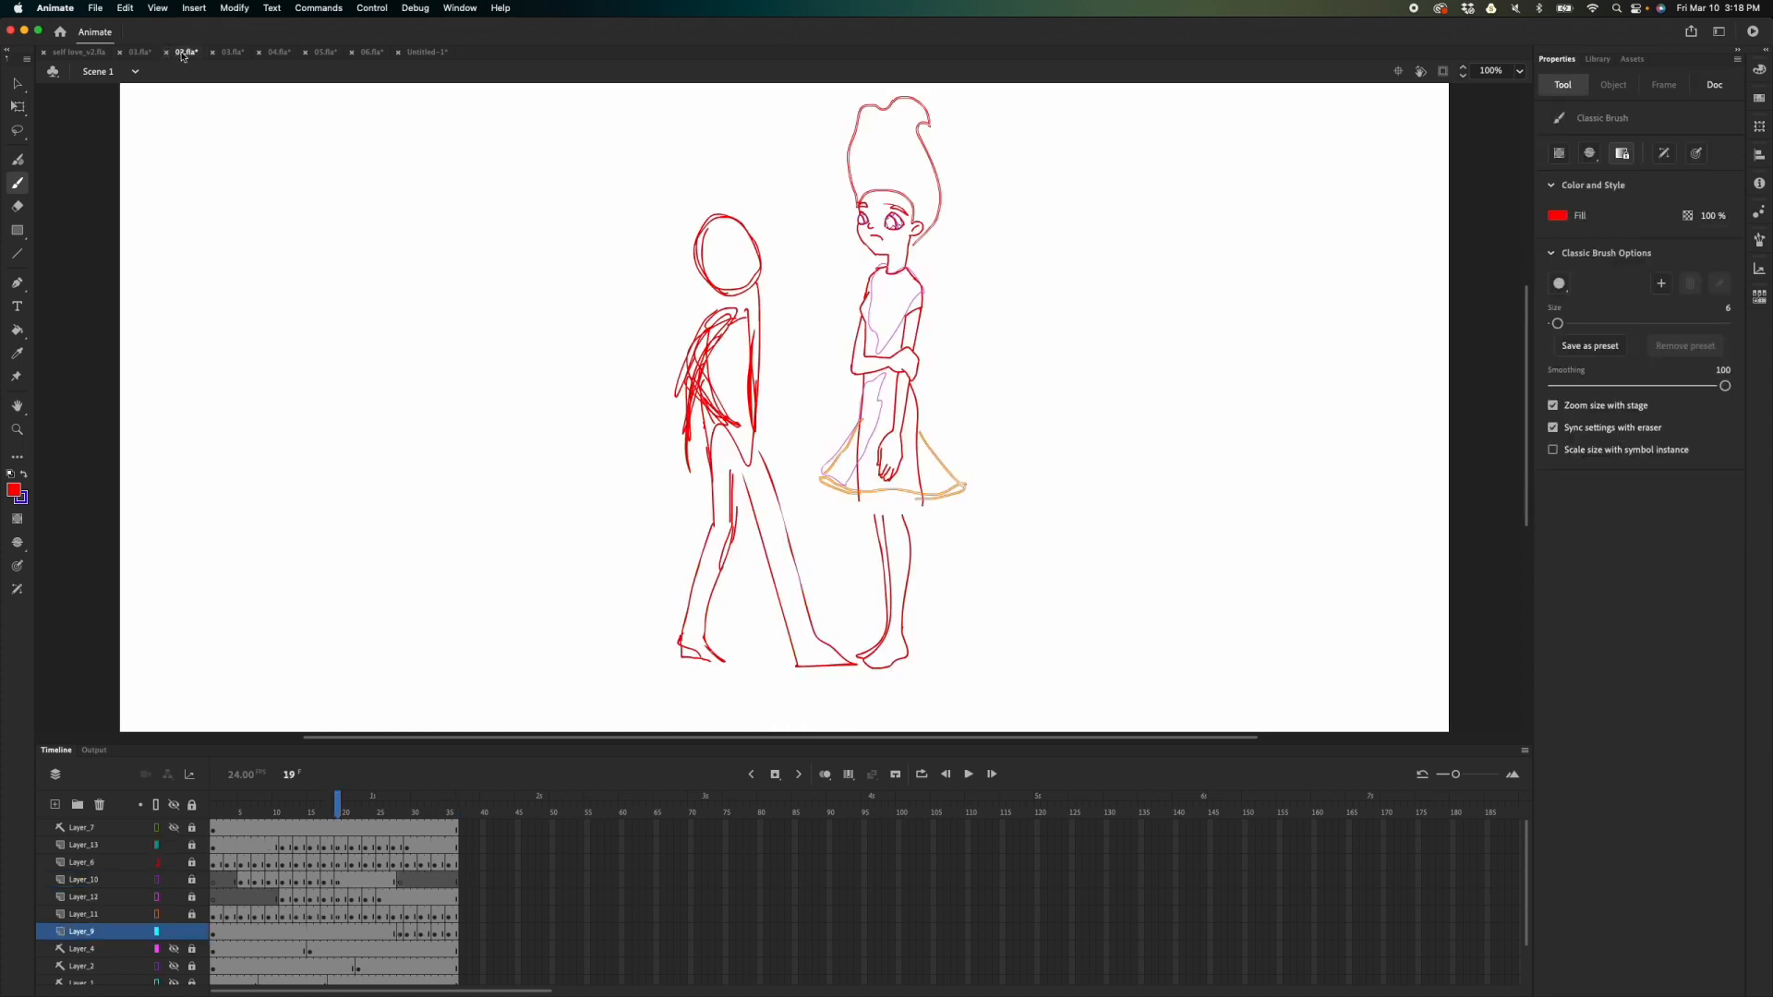
mouse_move(338, 807)
mouse_down()
mouse_move(395, 816)
mouse_move(374, 815)
mouse_up()
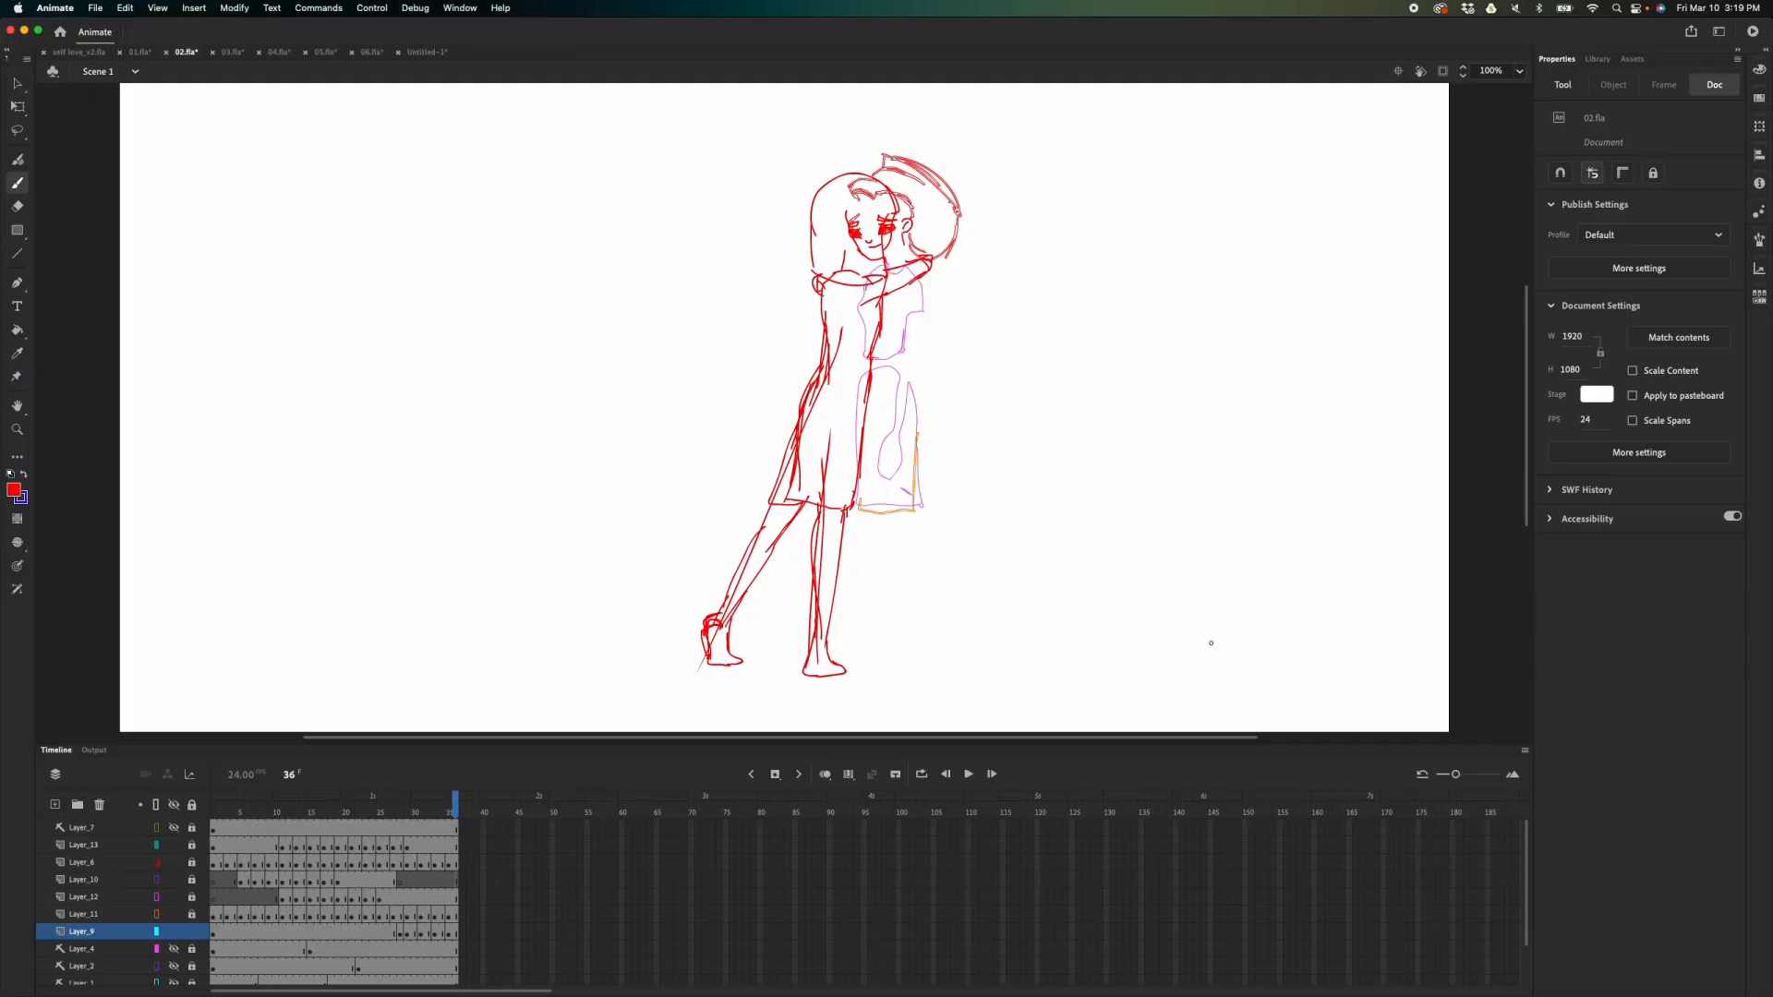
- Switch to 03.fla, scrub the cleaner hug animation to frame 17, and play it
click(233, 53)
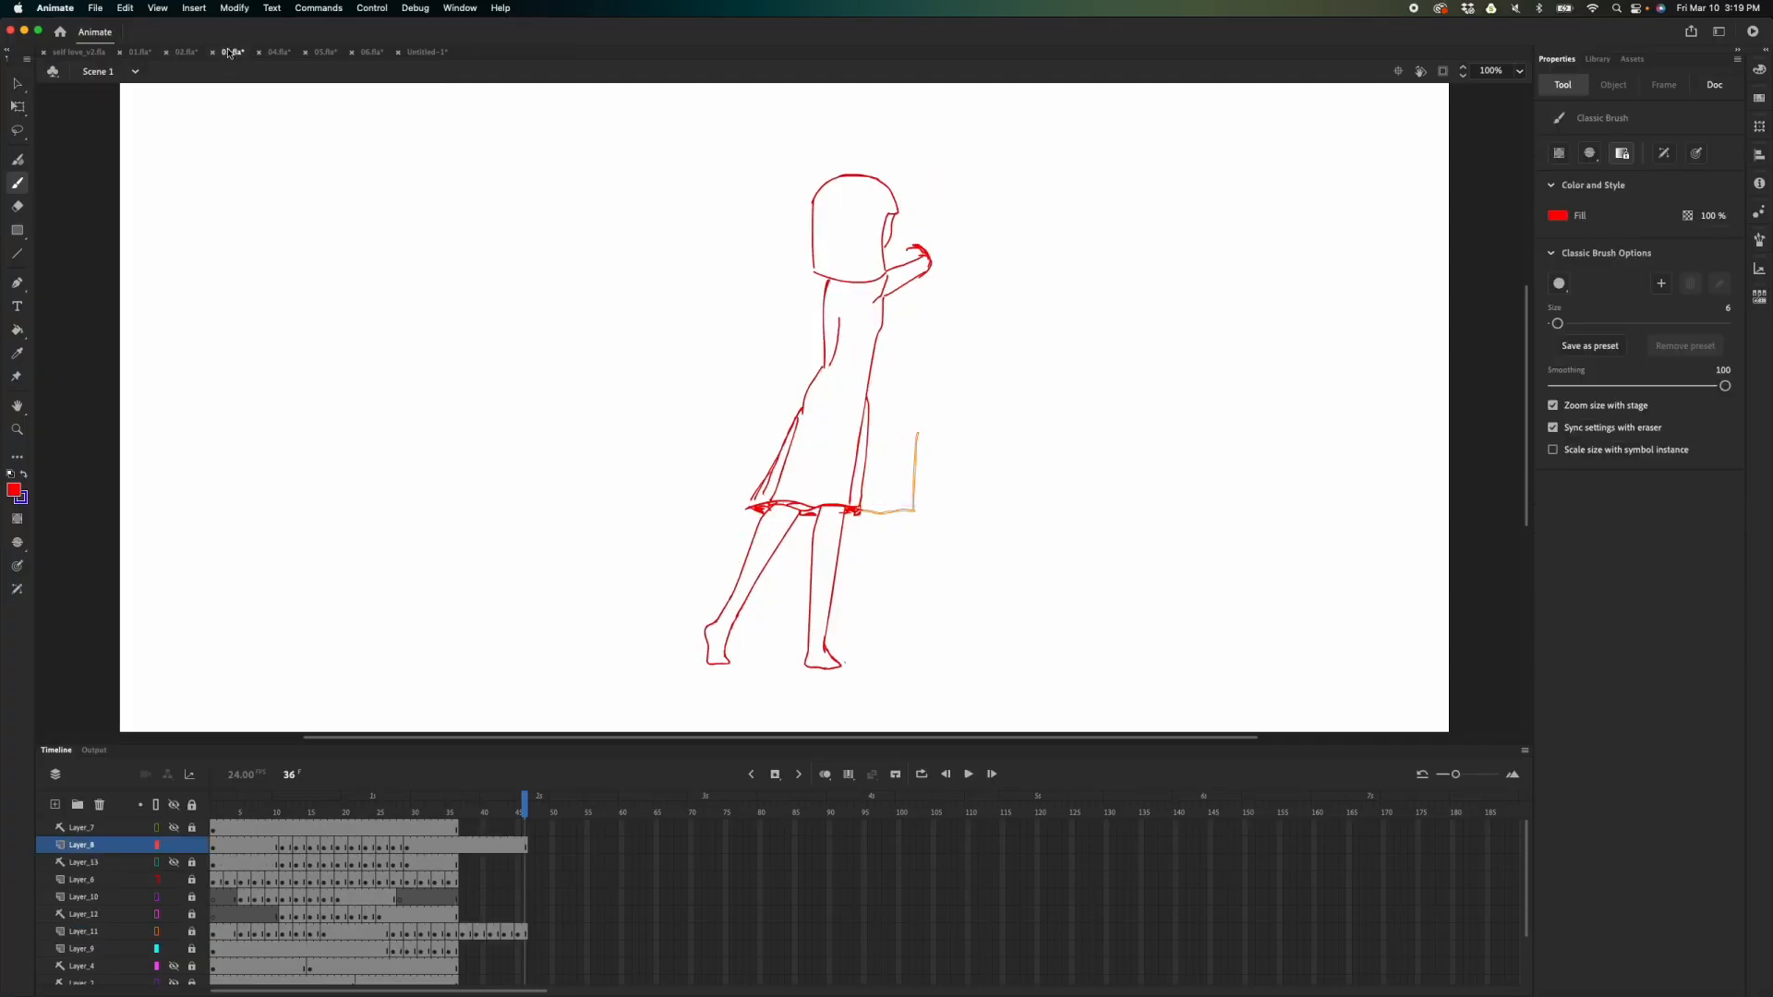
drag(256, 808, 319, 780)
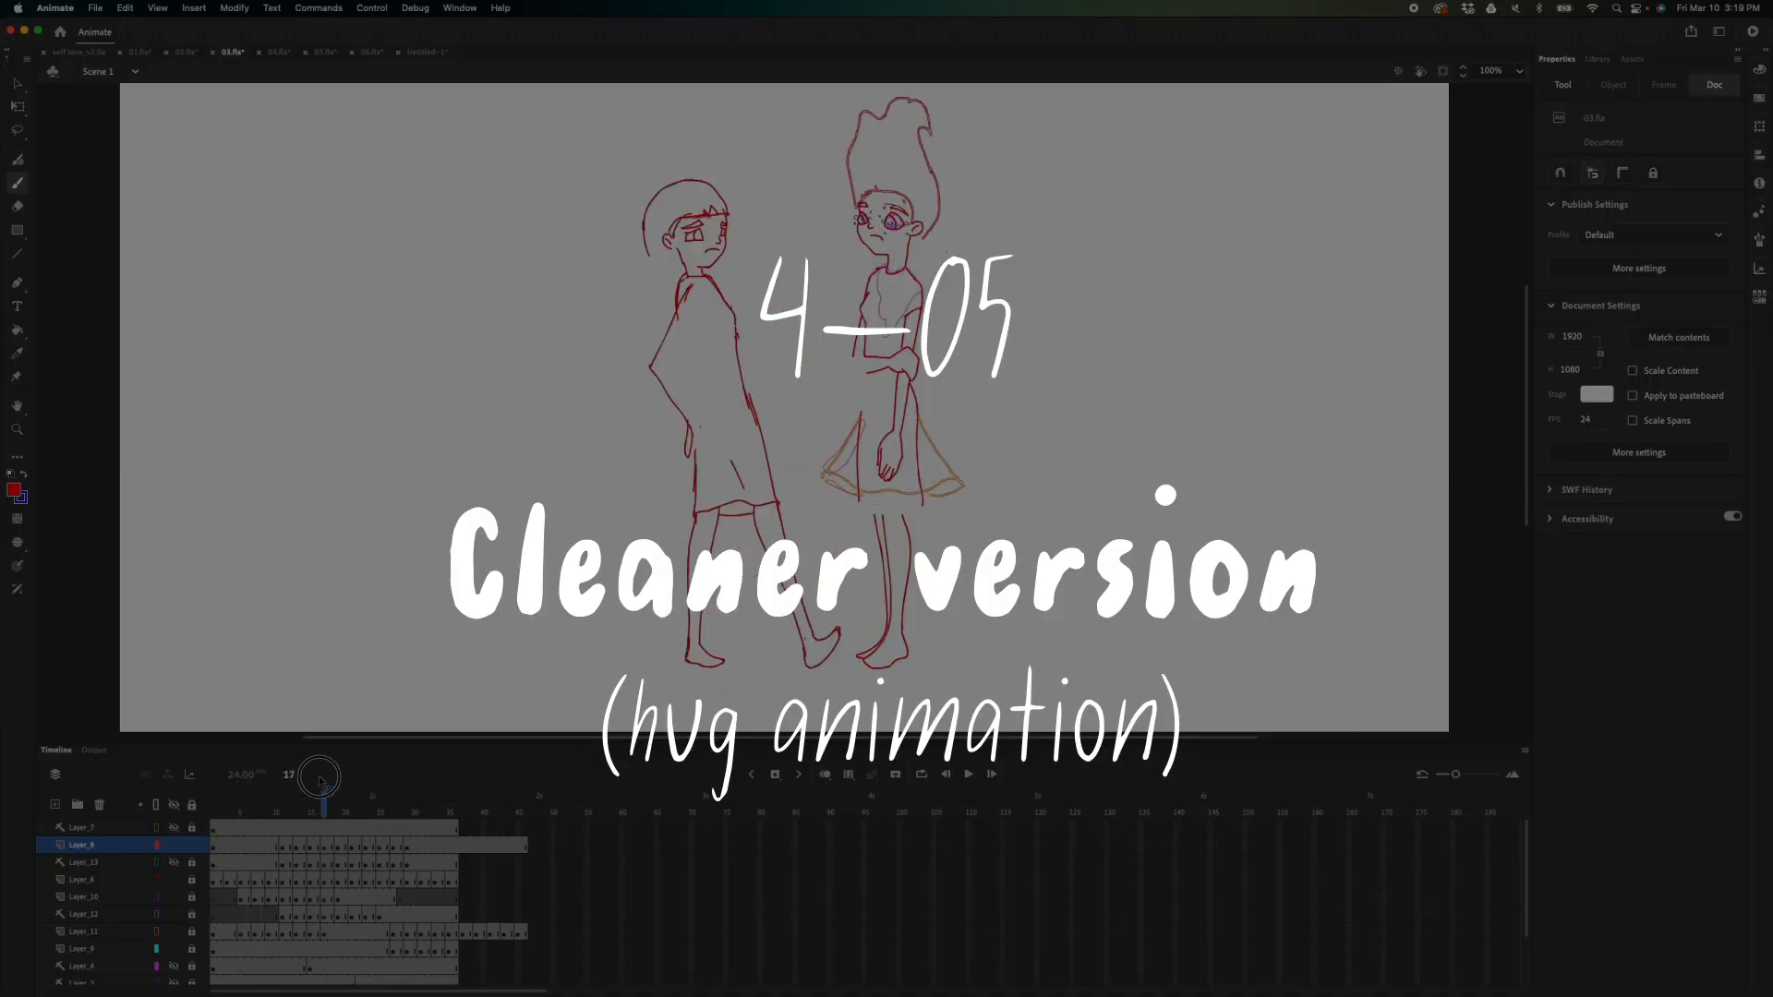
key(Return)
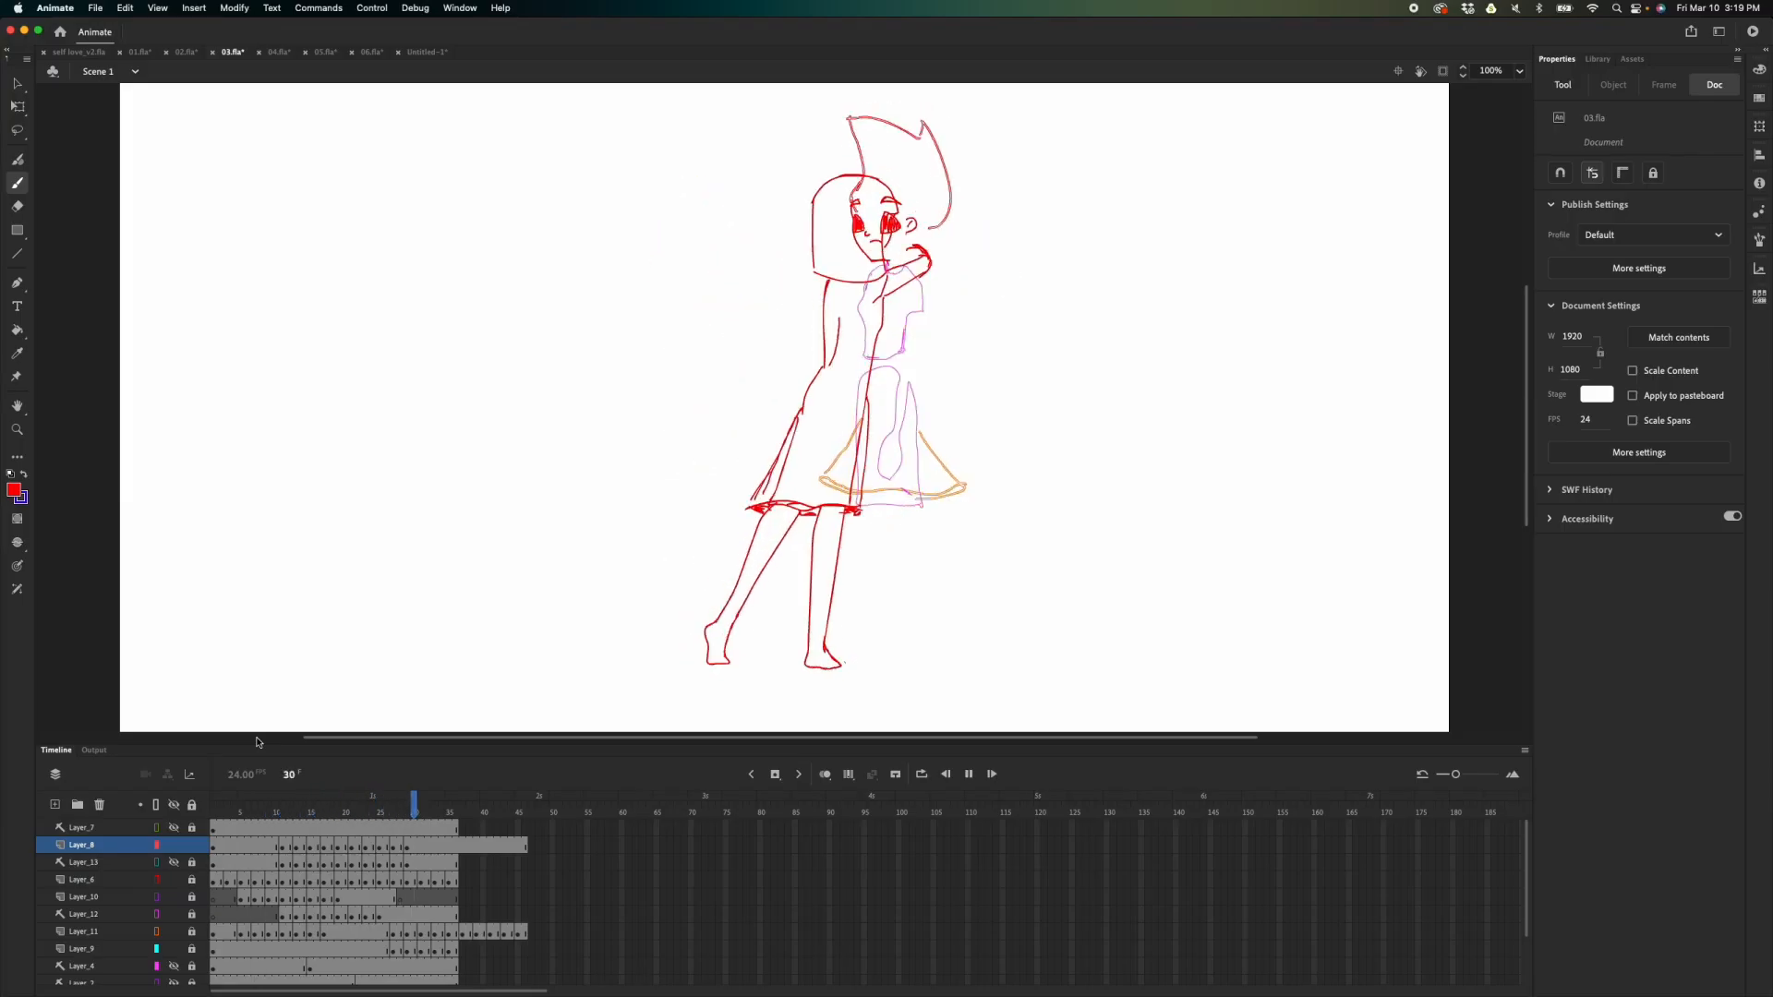
key(Return)
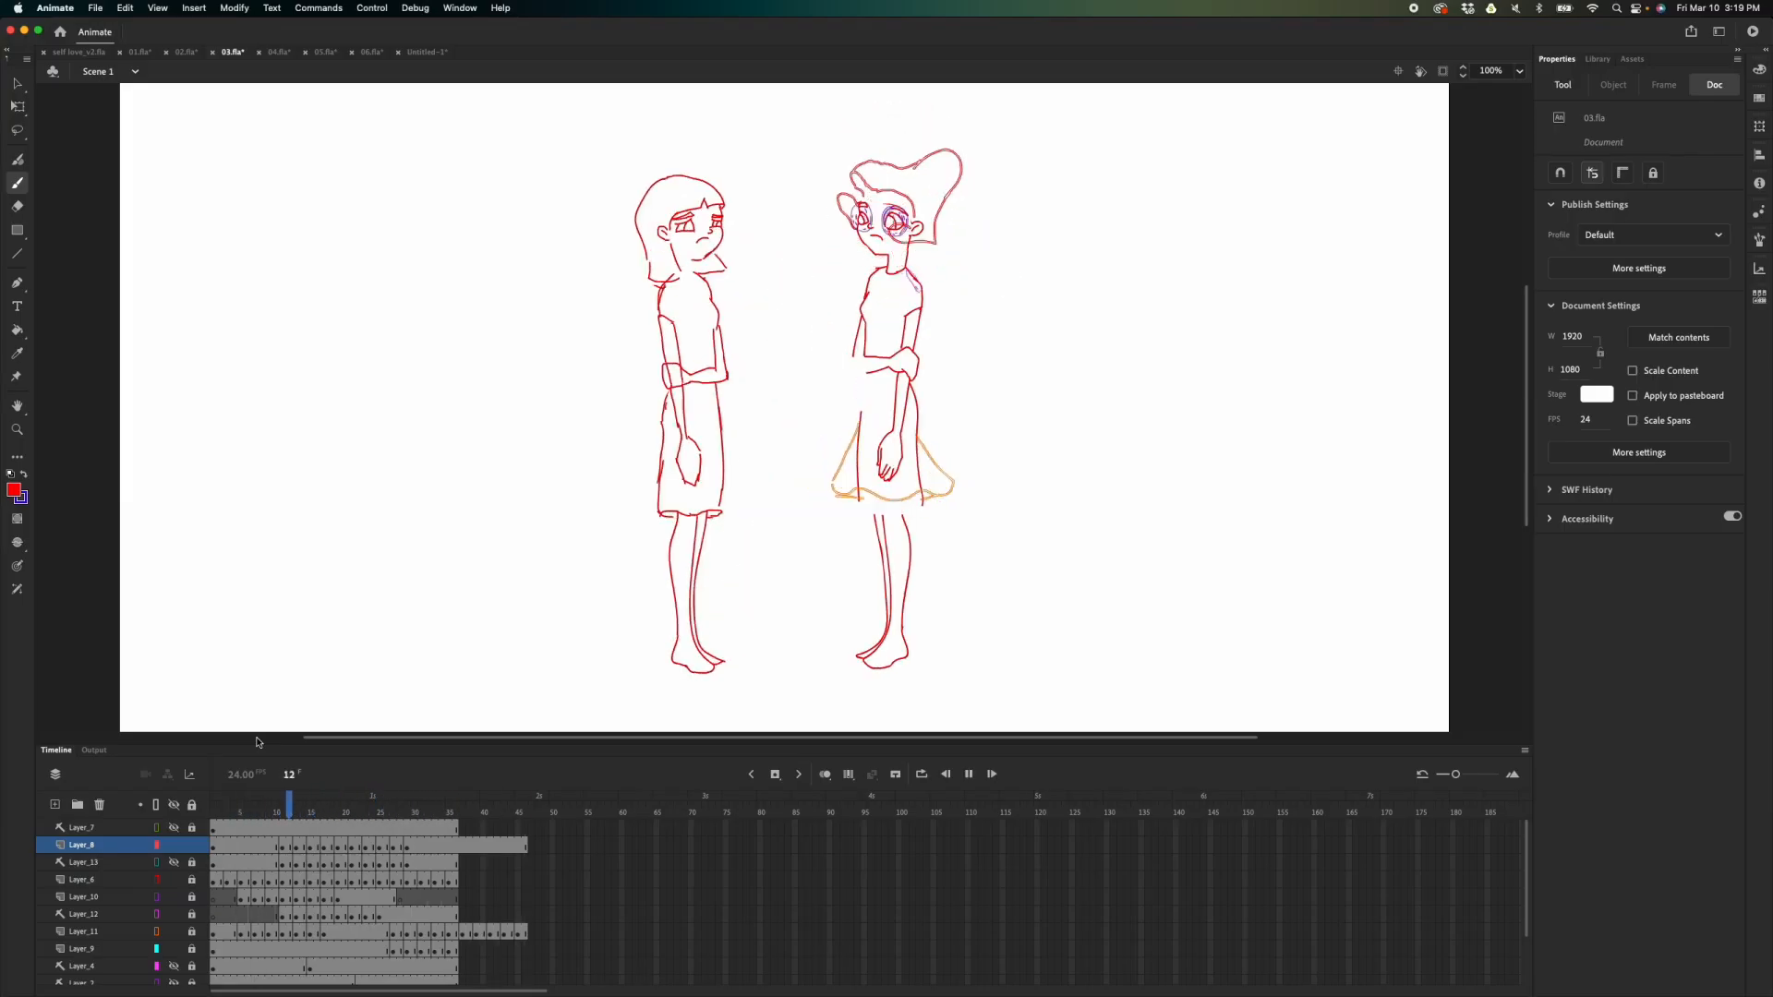
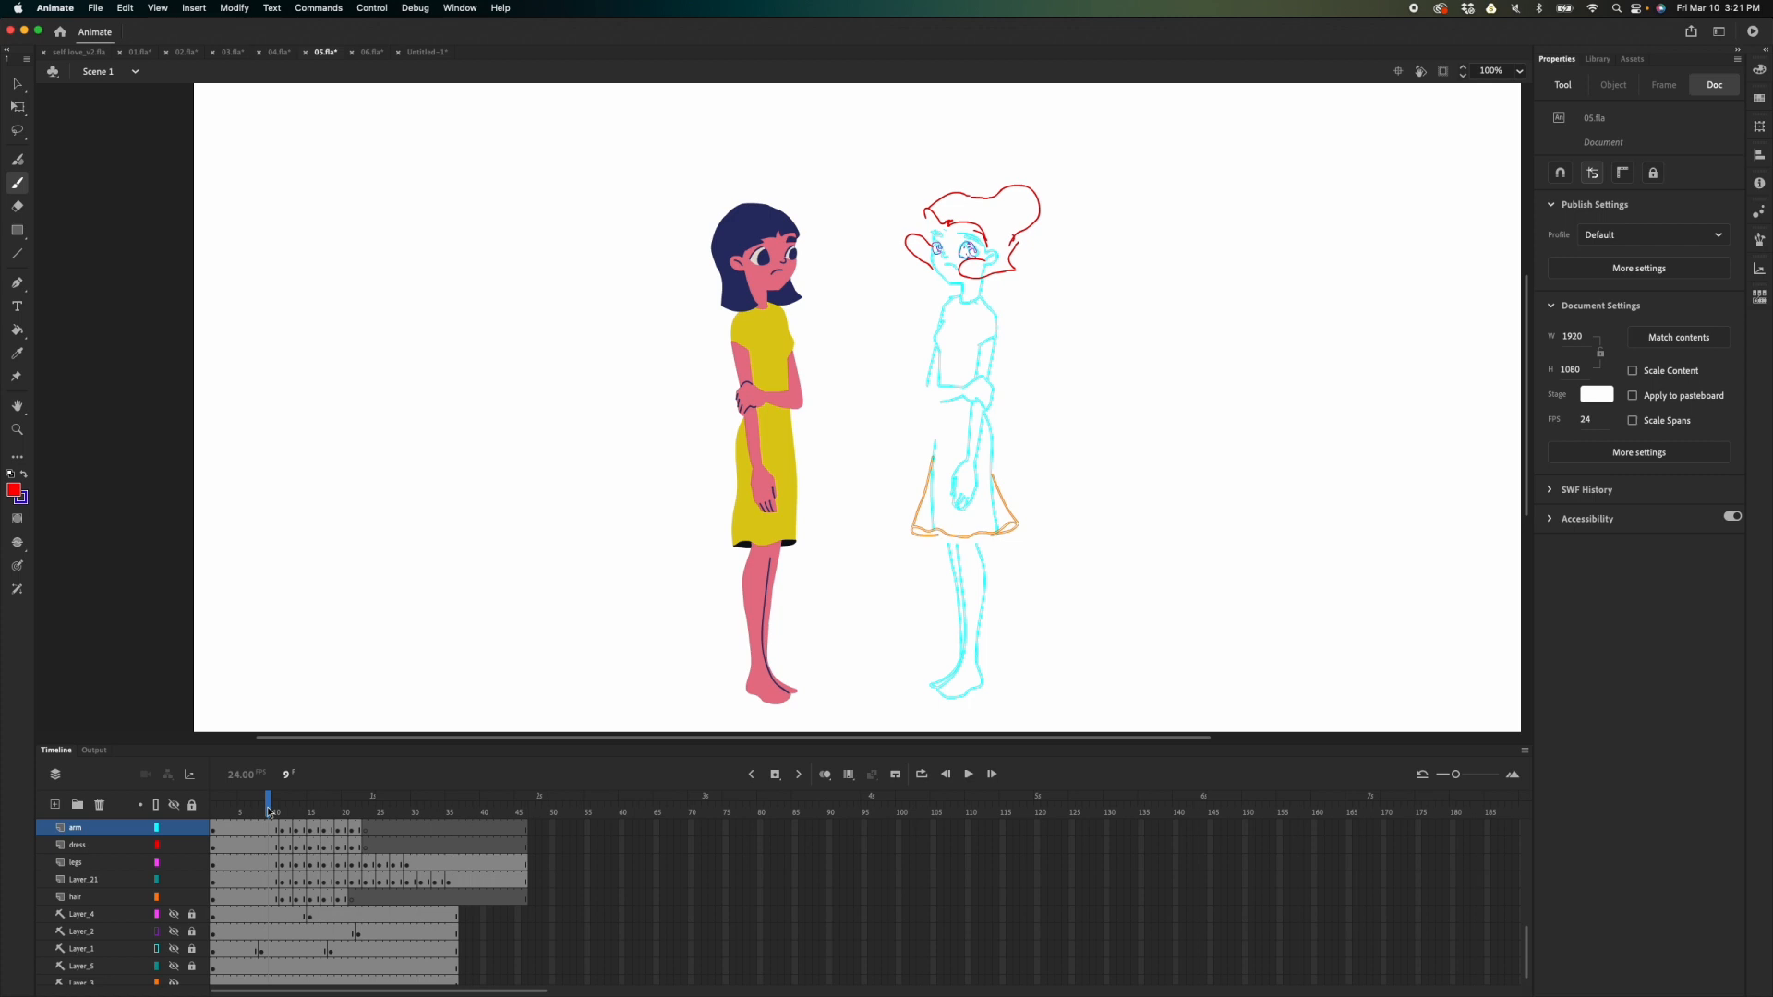
- On frame 9 of 05.fla, brush a closed red circle beside the outlined girl, fill it with the Paint Bucket, and undo both
key(super+equal)
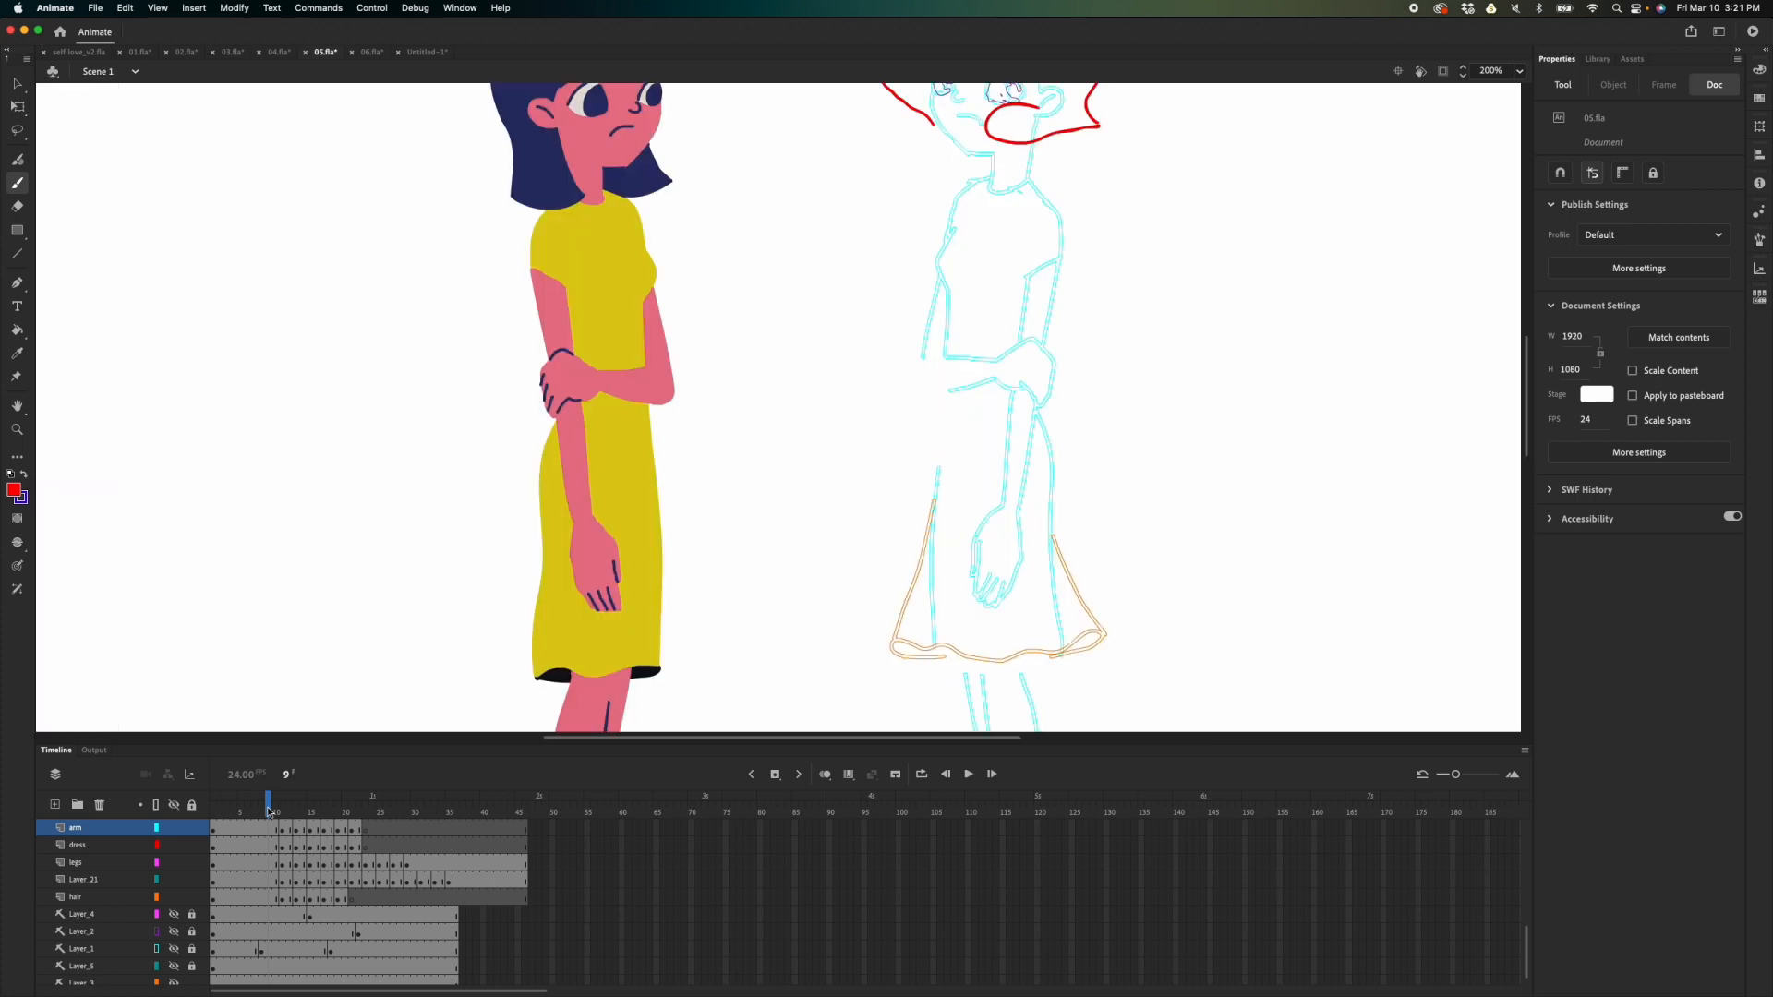
drag(1153, 320, 1140, 440)
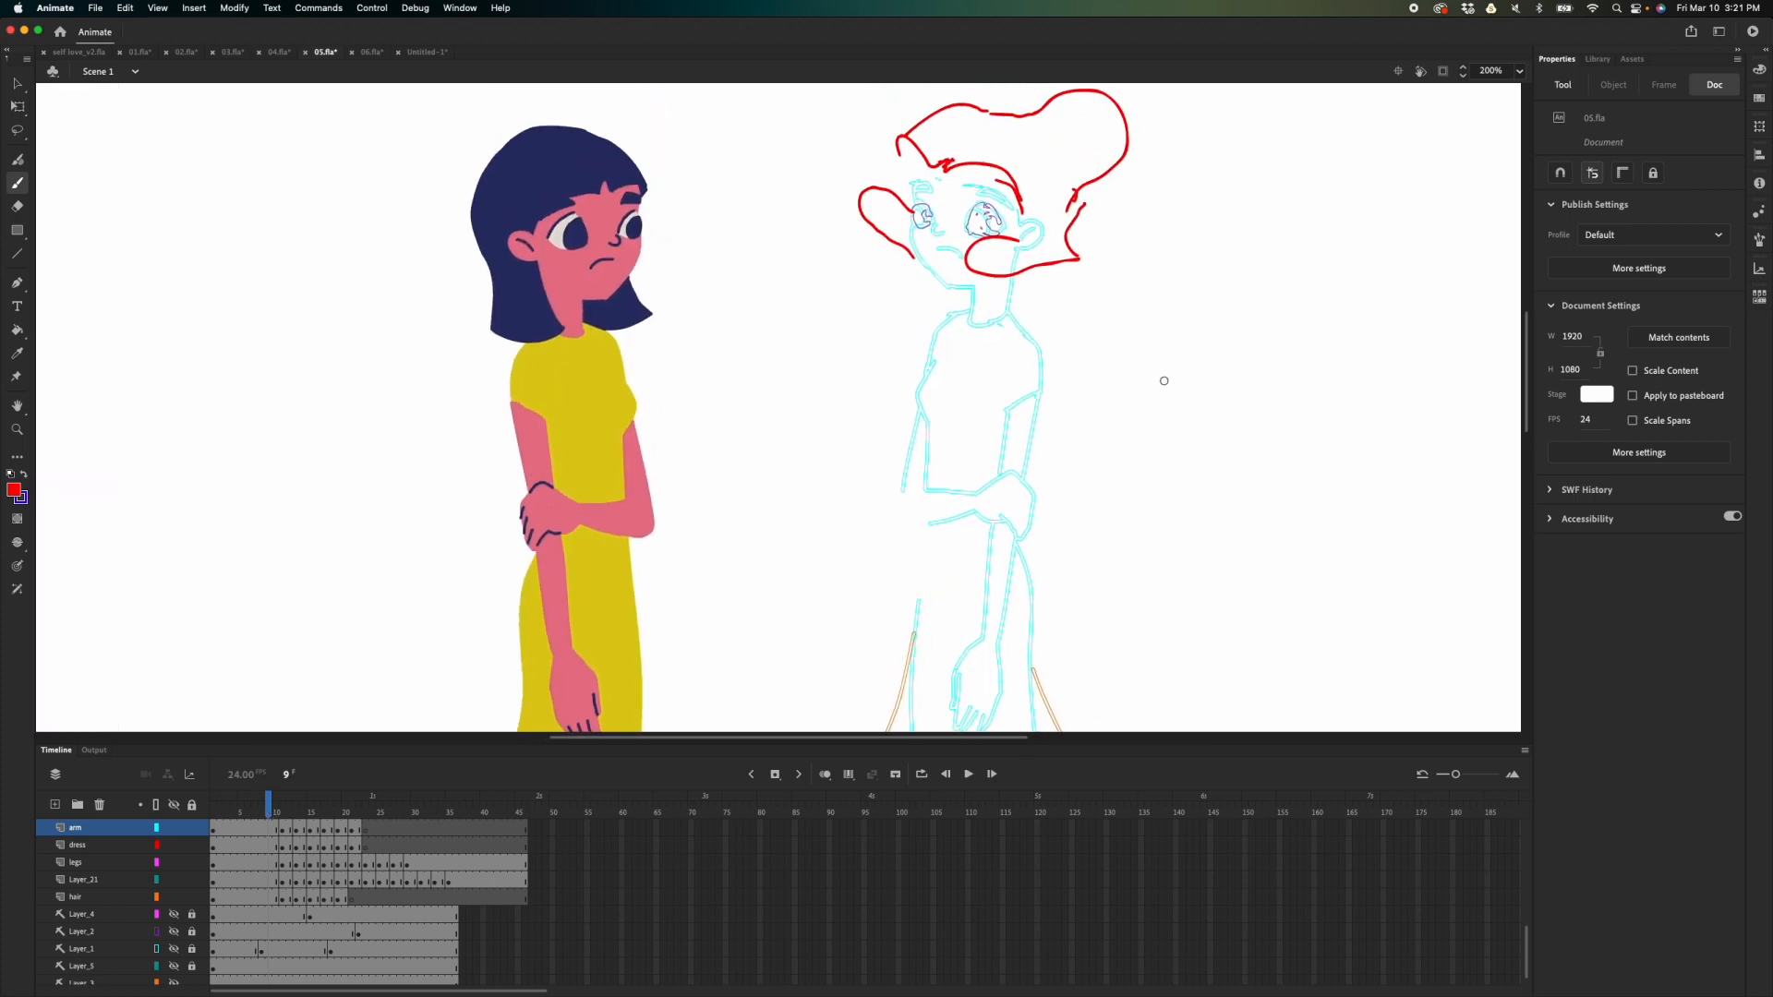
mouse_move(1206, 268)
mouse_down()
mouse_move(1157, 400)
mouse_move(1293, 404)
mouse_move(1307, 320)
mouse_move(1201, 266)
mouse_up()
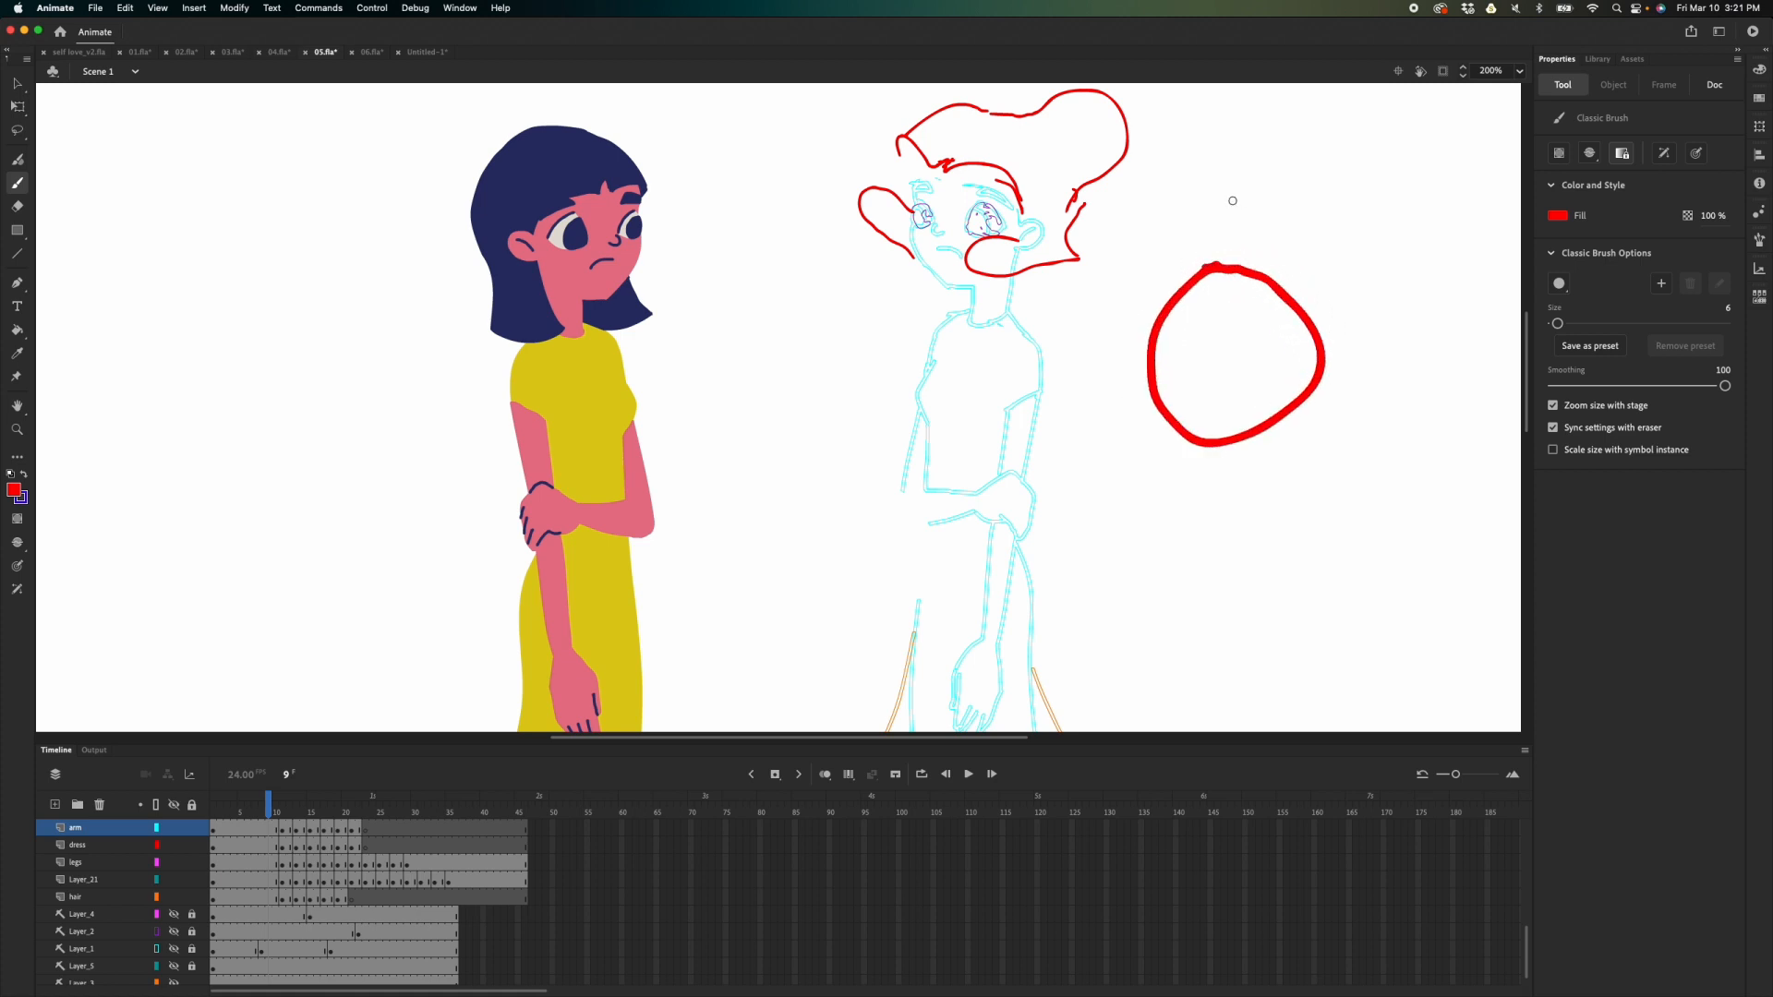
key(k)
click(1240, 339)
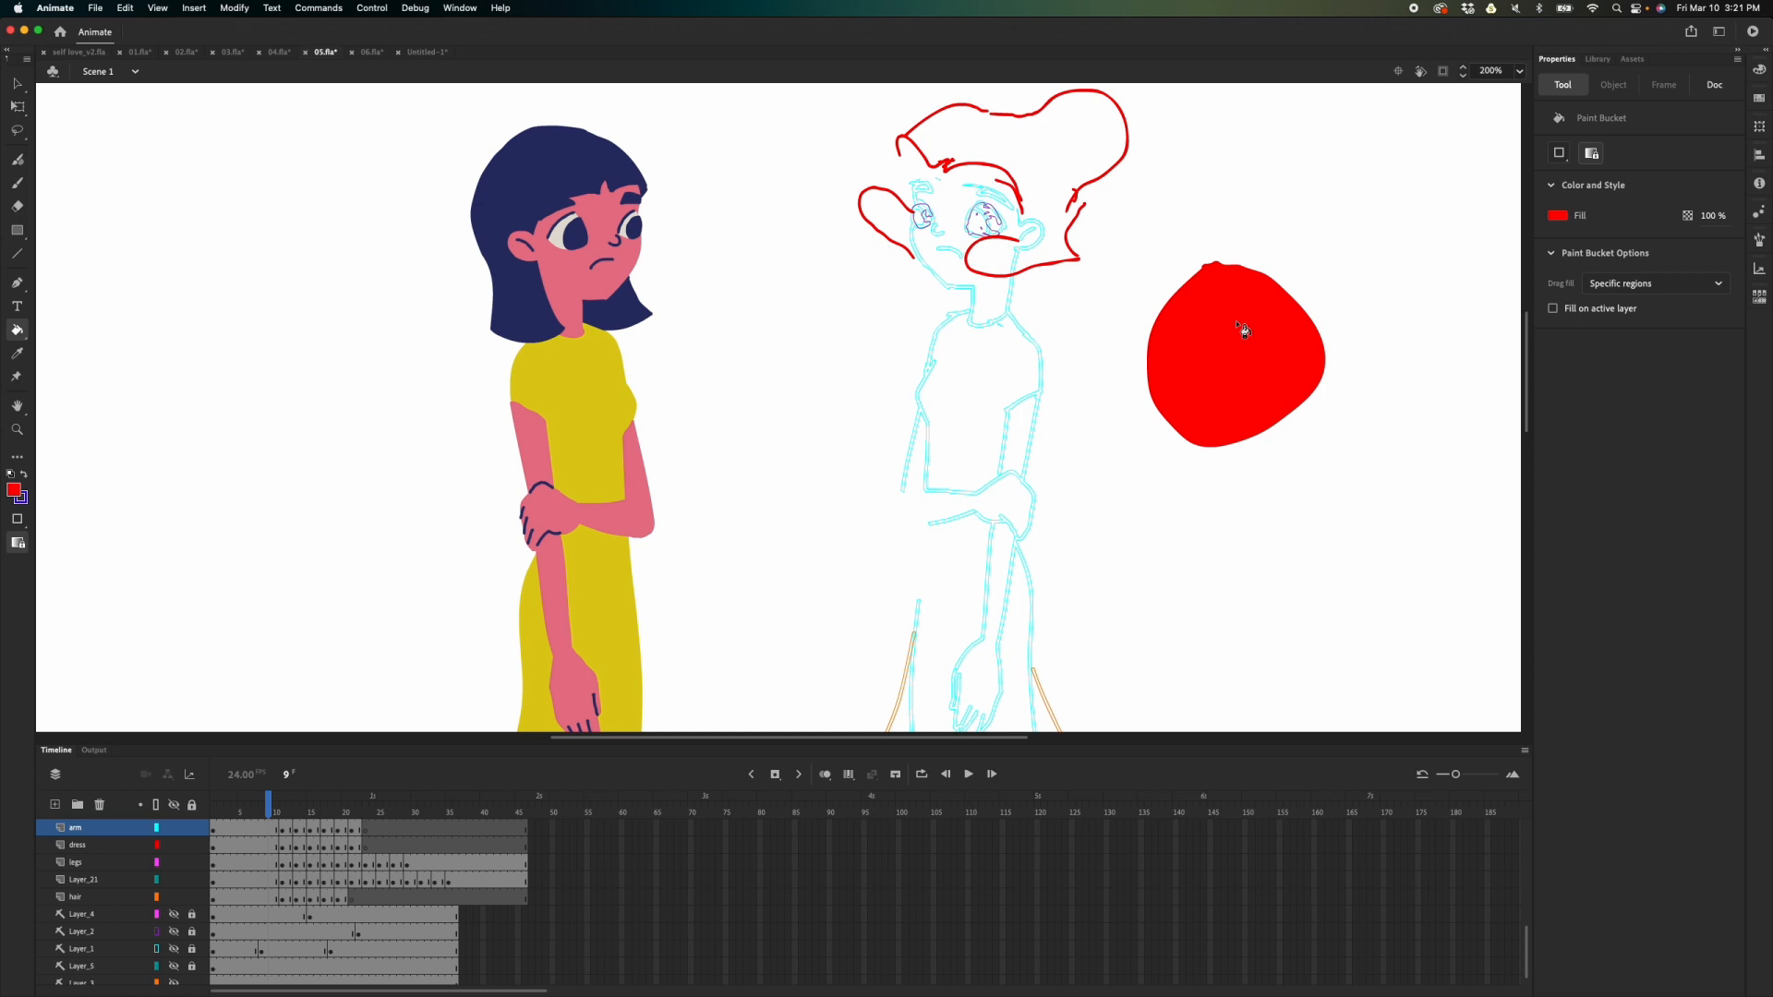
key(super+z)
key(super+z)
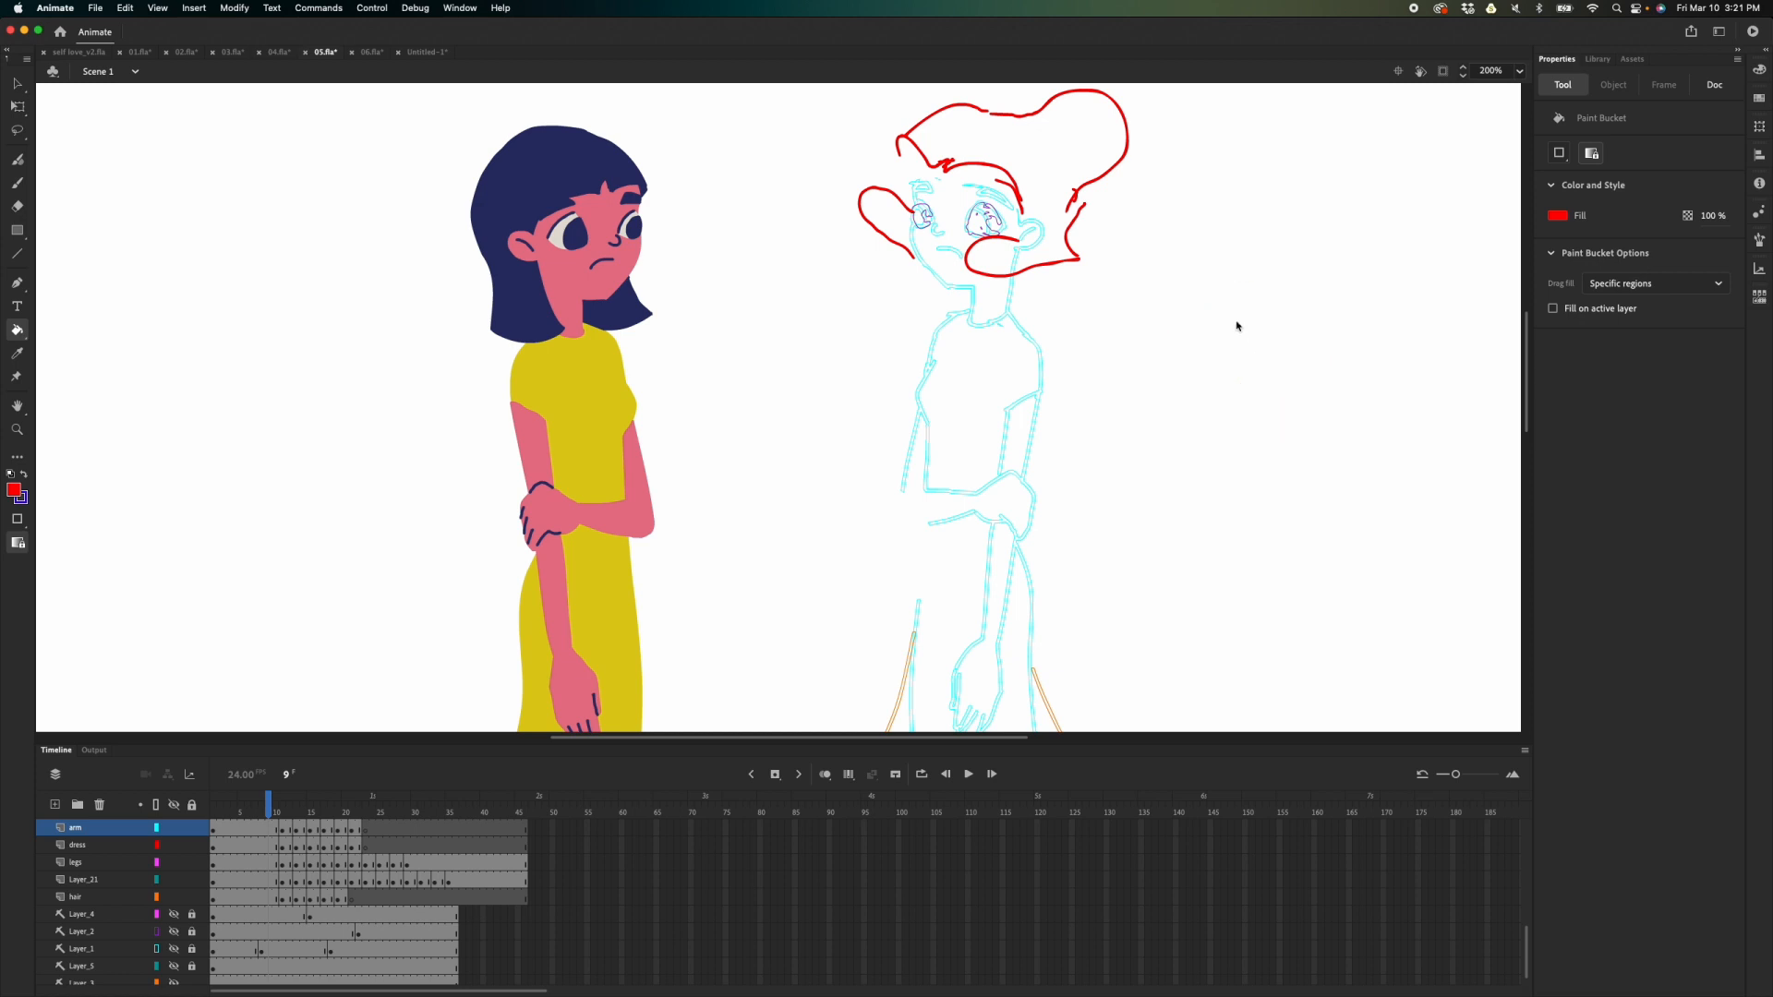
- Sample the coloured girl's pink skin, brush a long closed arm shape between the two girls, and fill it with that pink
key(i)
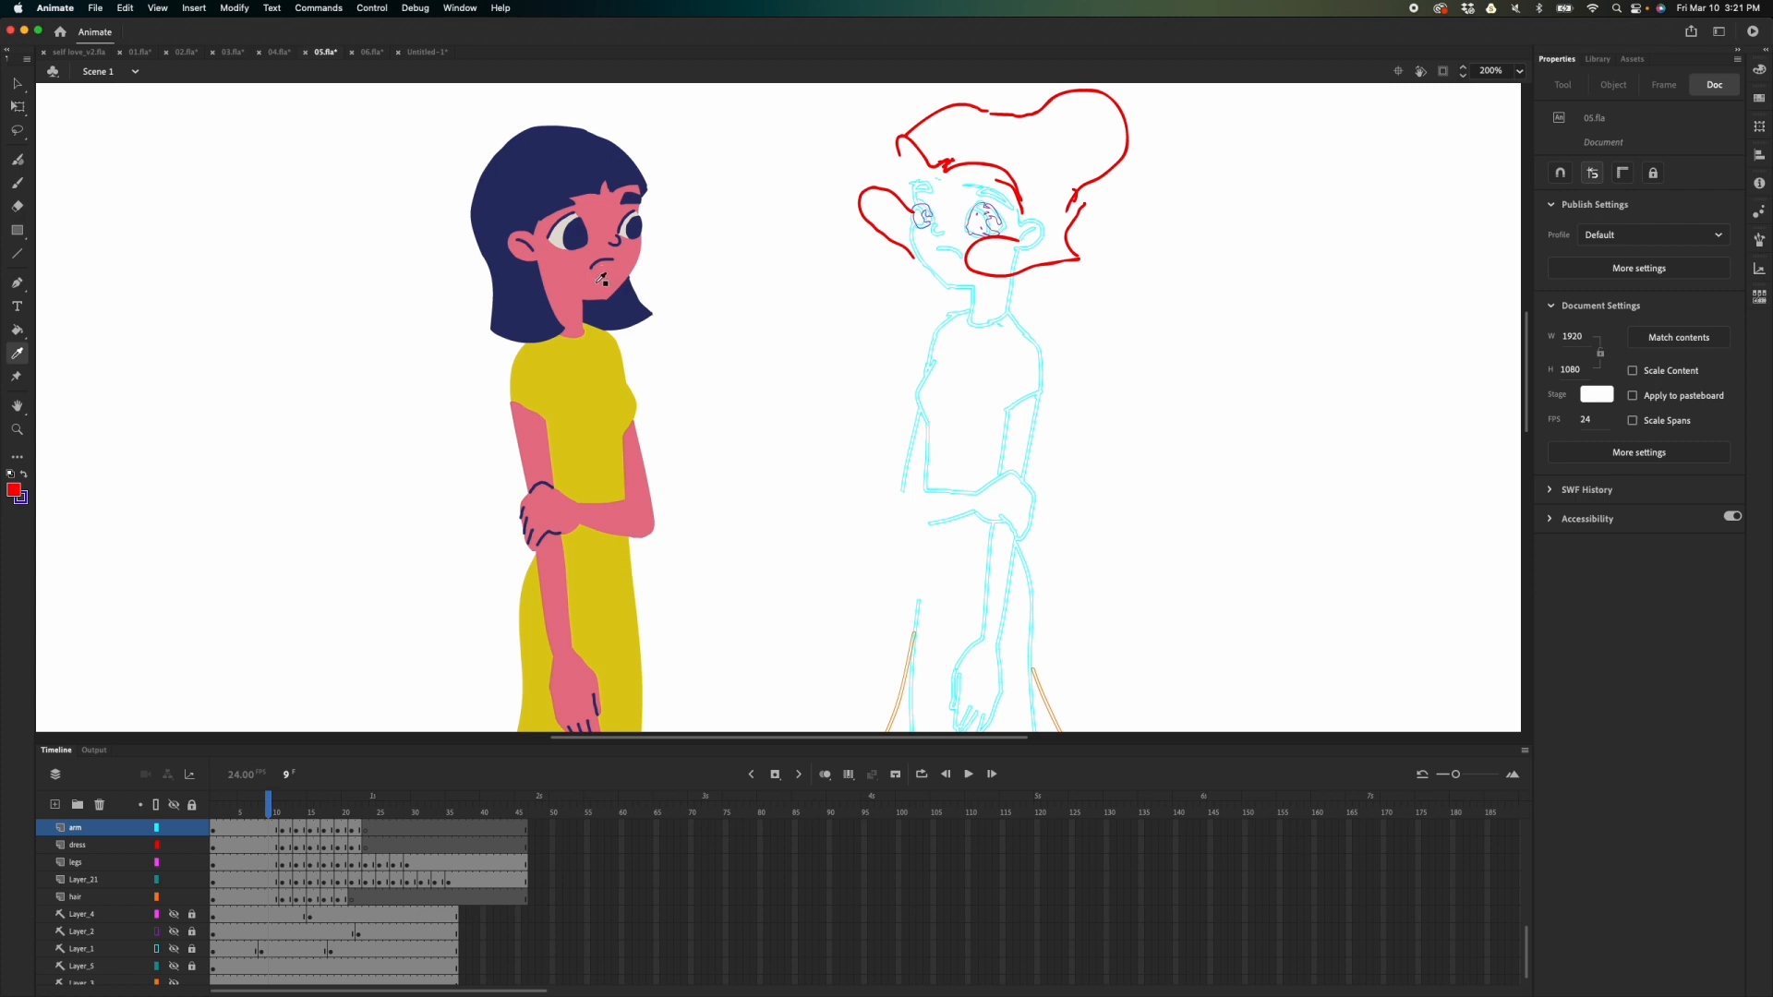
click(599, 278)
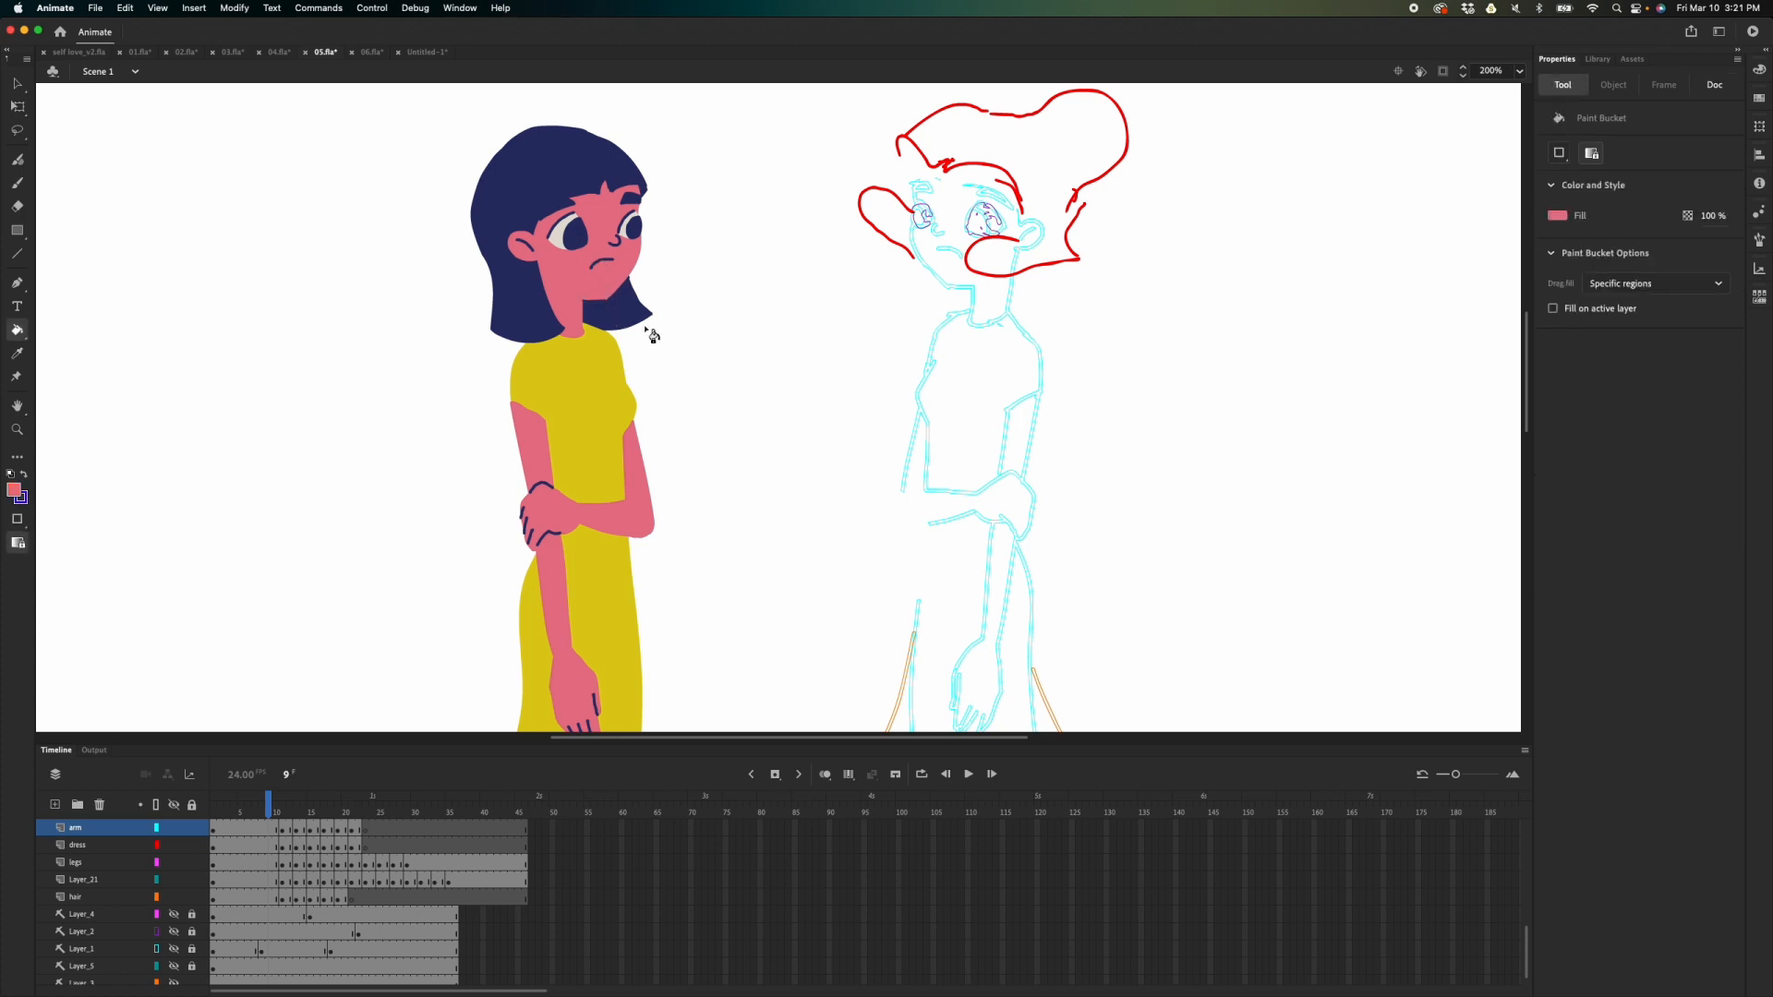
key(b)
mouse_move(794, 485)
mouse_down()
mouse_move(823, 491)
mouse_move(824, 621)
mouse_up()
mouse_move(825, 555)
mouse_down()
mouse_move(840, 657)
mouse_move(844, 613)
mouse_up()
key(k)
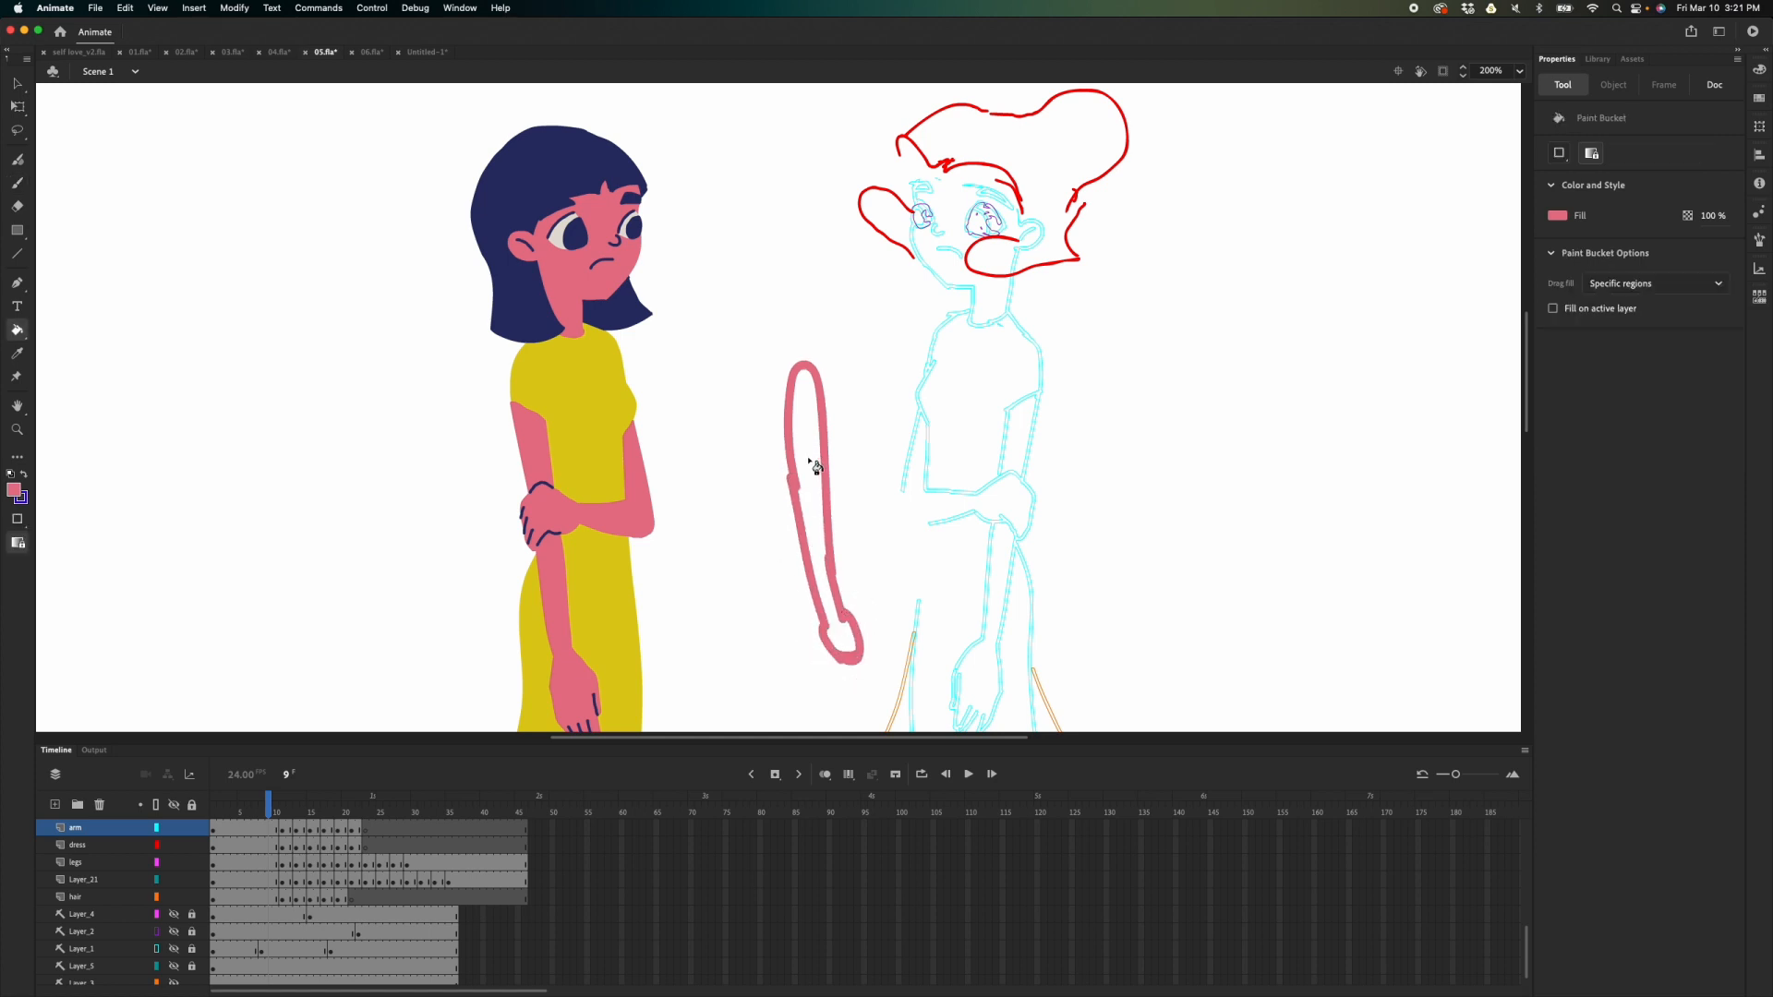
click(819, 464)
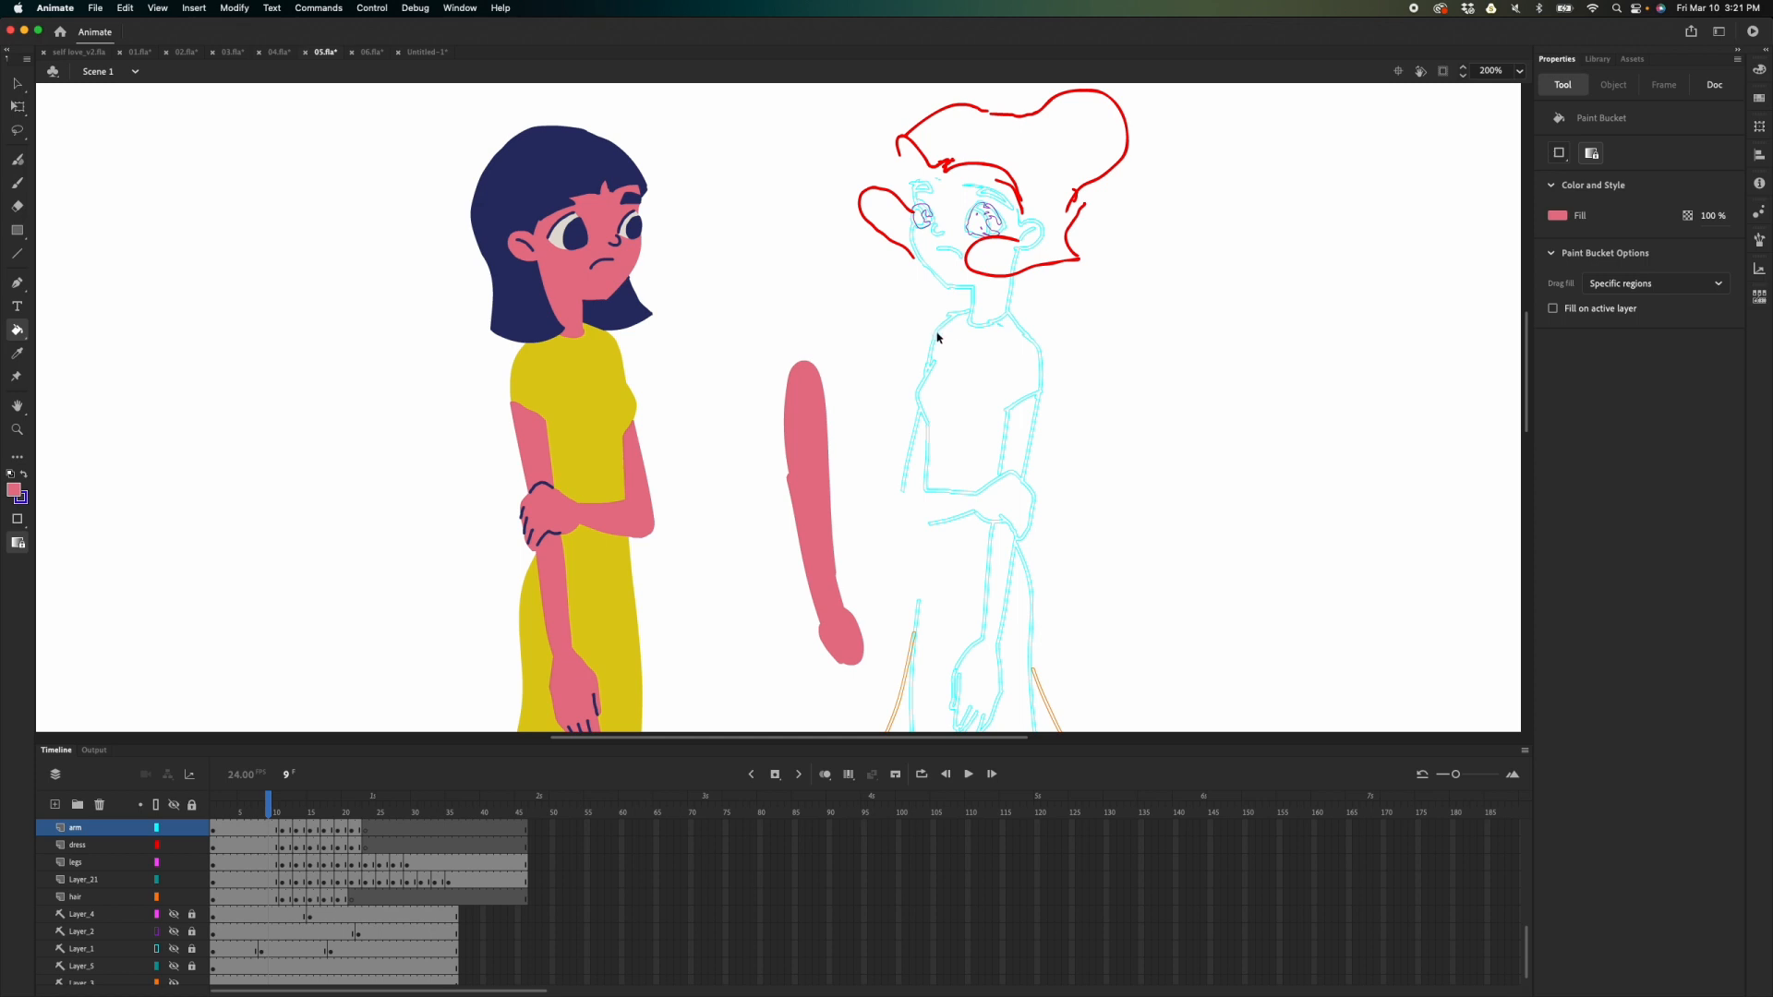
- Undo the pink arm shape's fill and outline strokes
key(super+z)
key(super+z)
key(super+z)
key(super+z)
key(super+z)
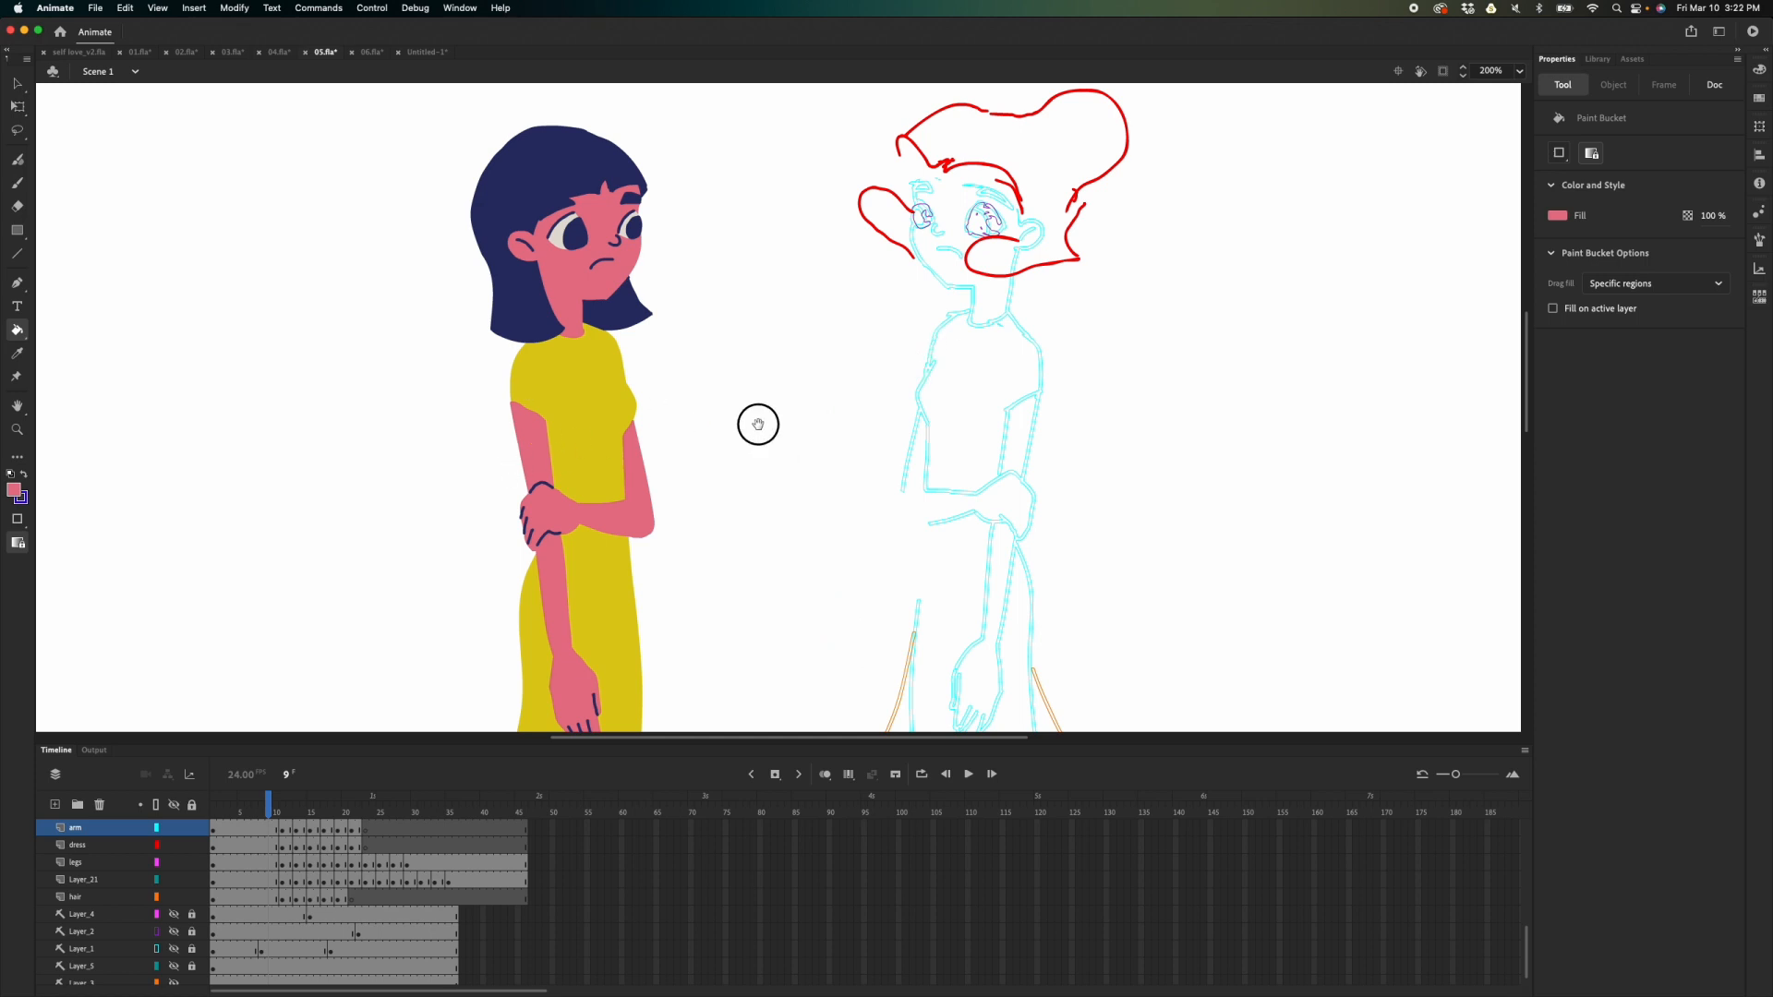
- Check what the arm and dress layers contain by hiding and reshowing each one
drag(752, 423, 939, 329)
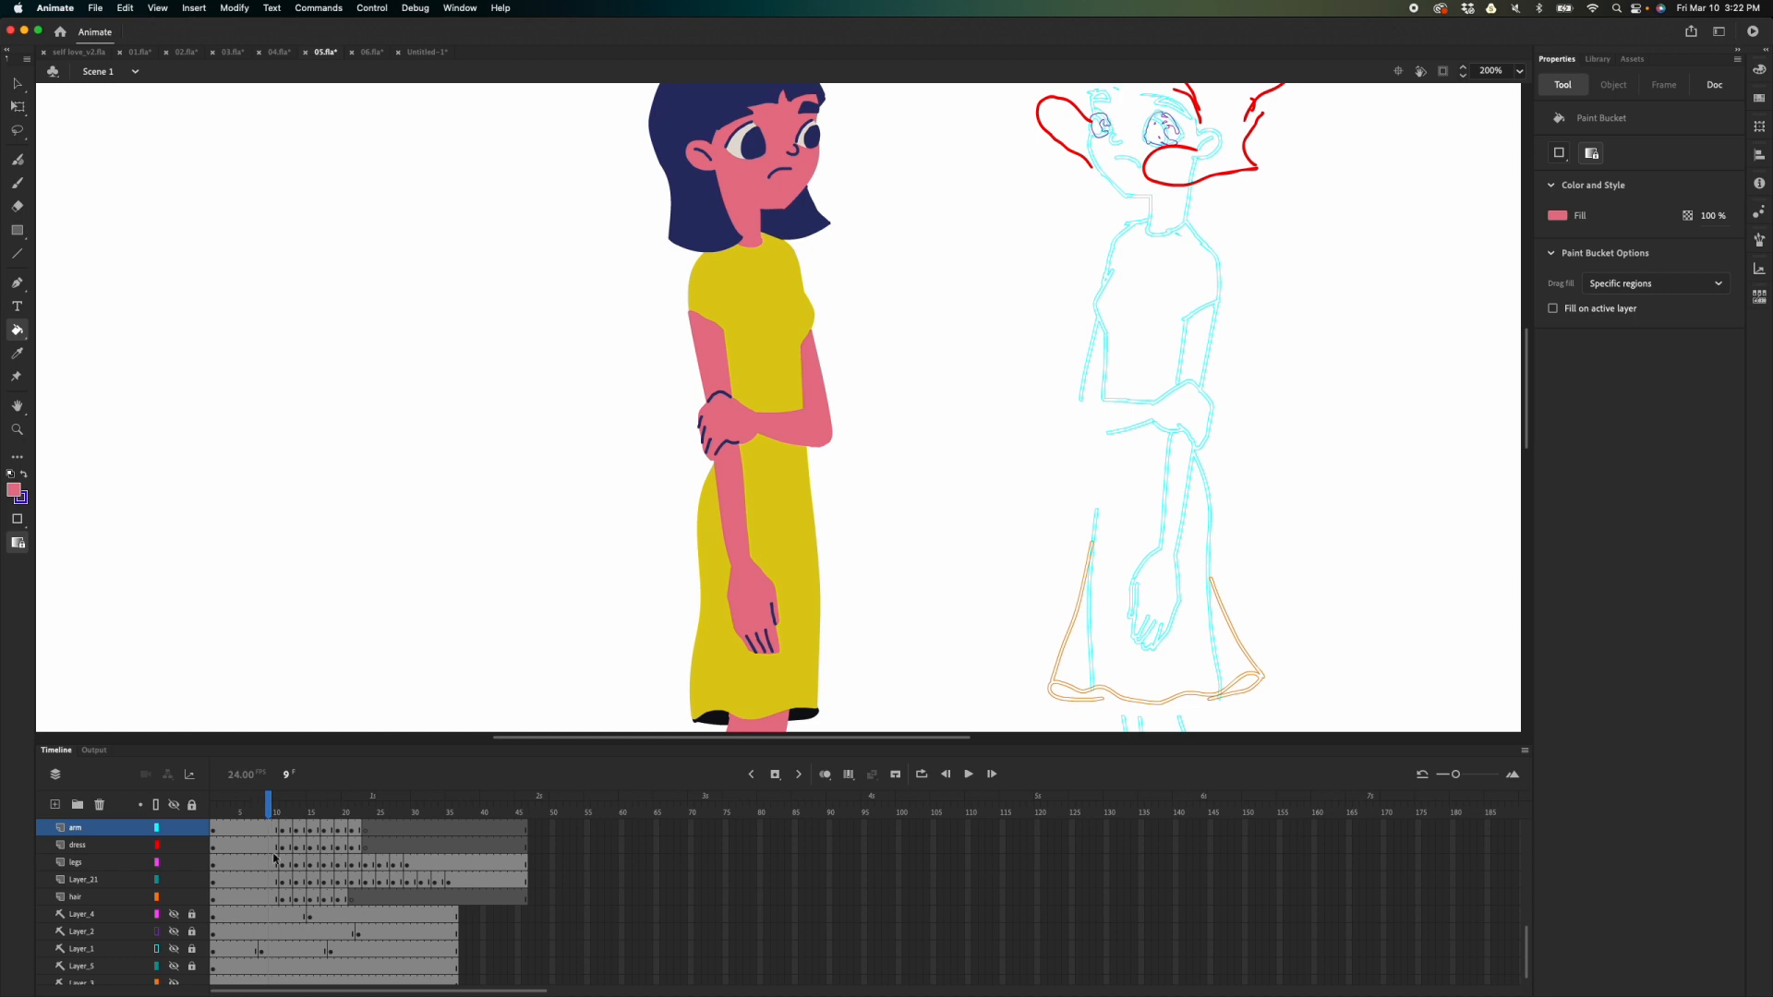
scroll(1527, 928, up, 4)
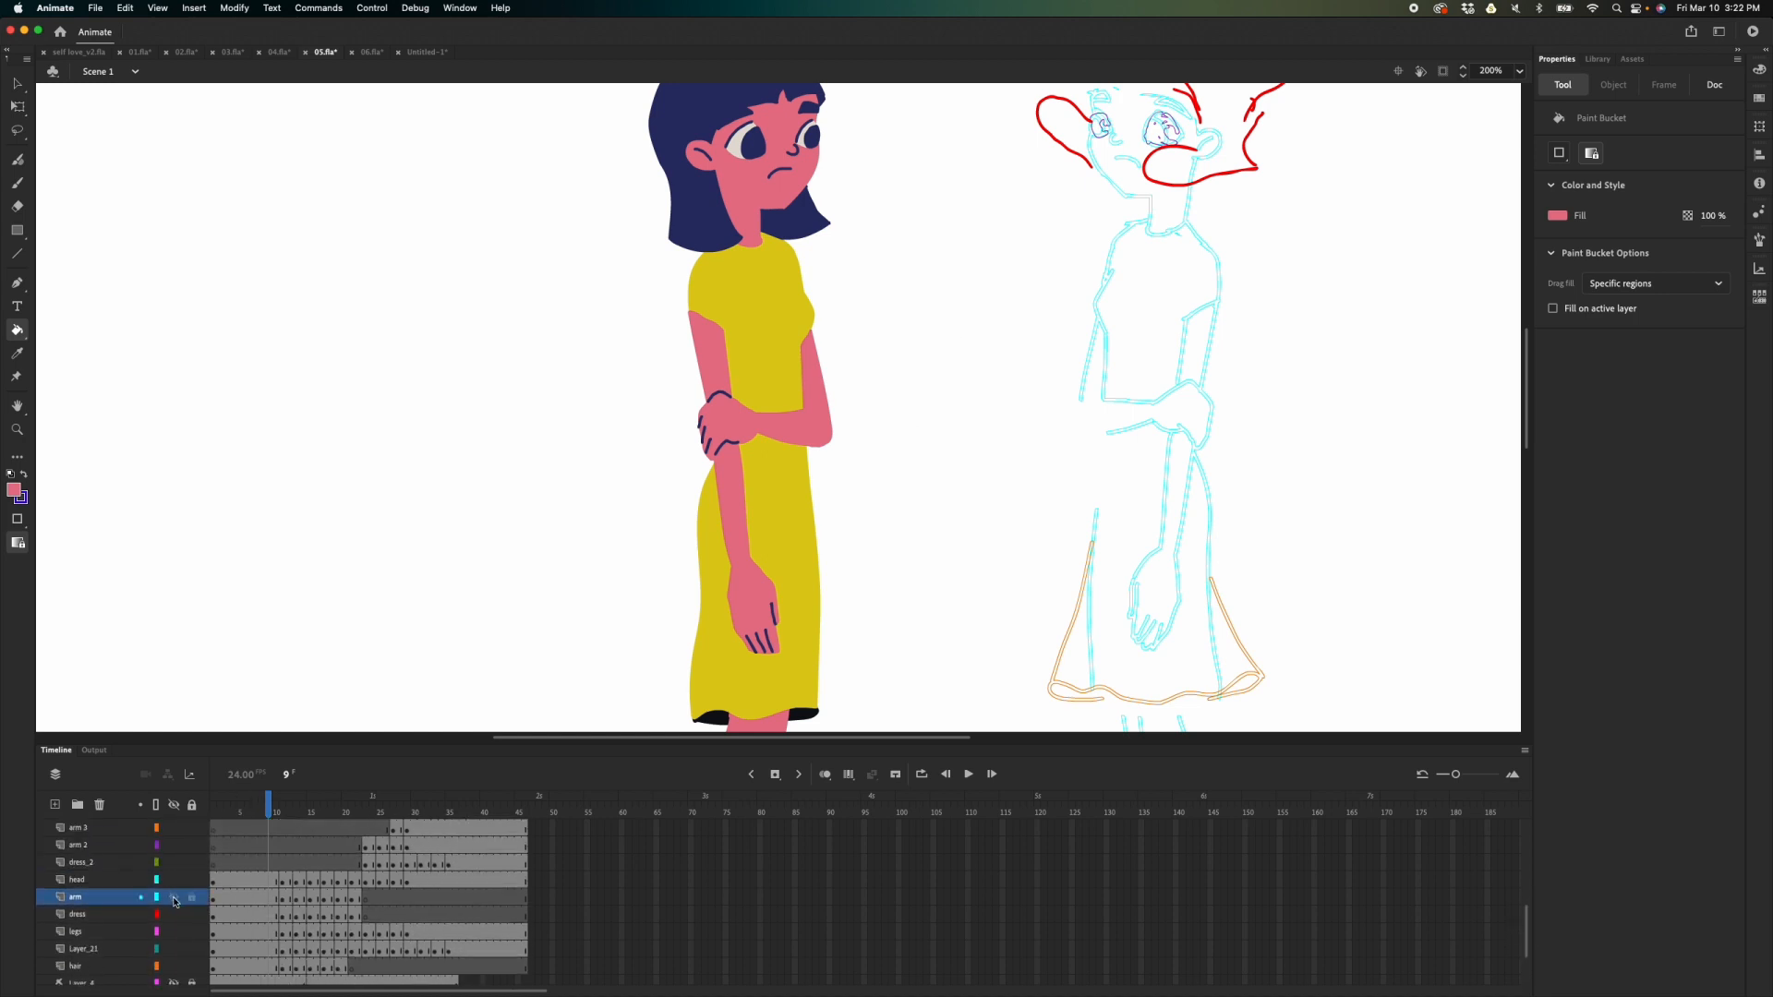
click(174, 898)
click(170, 896)
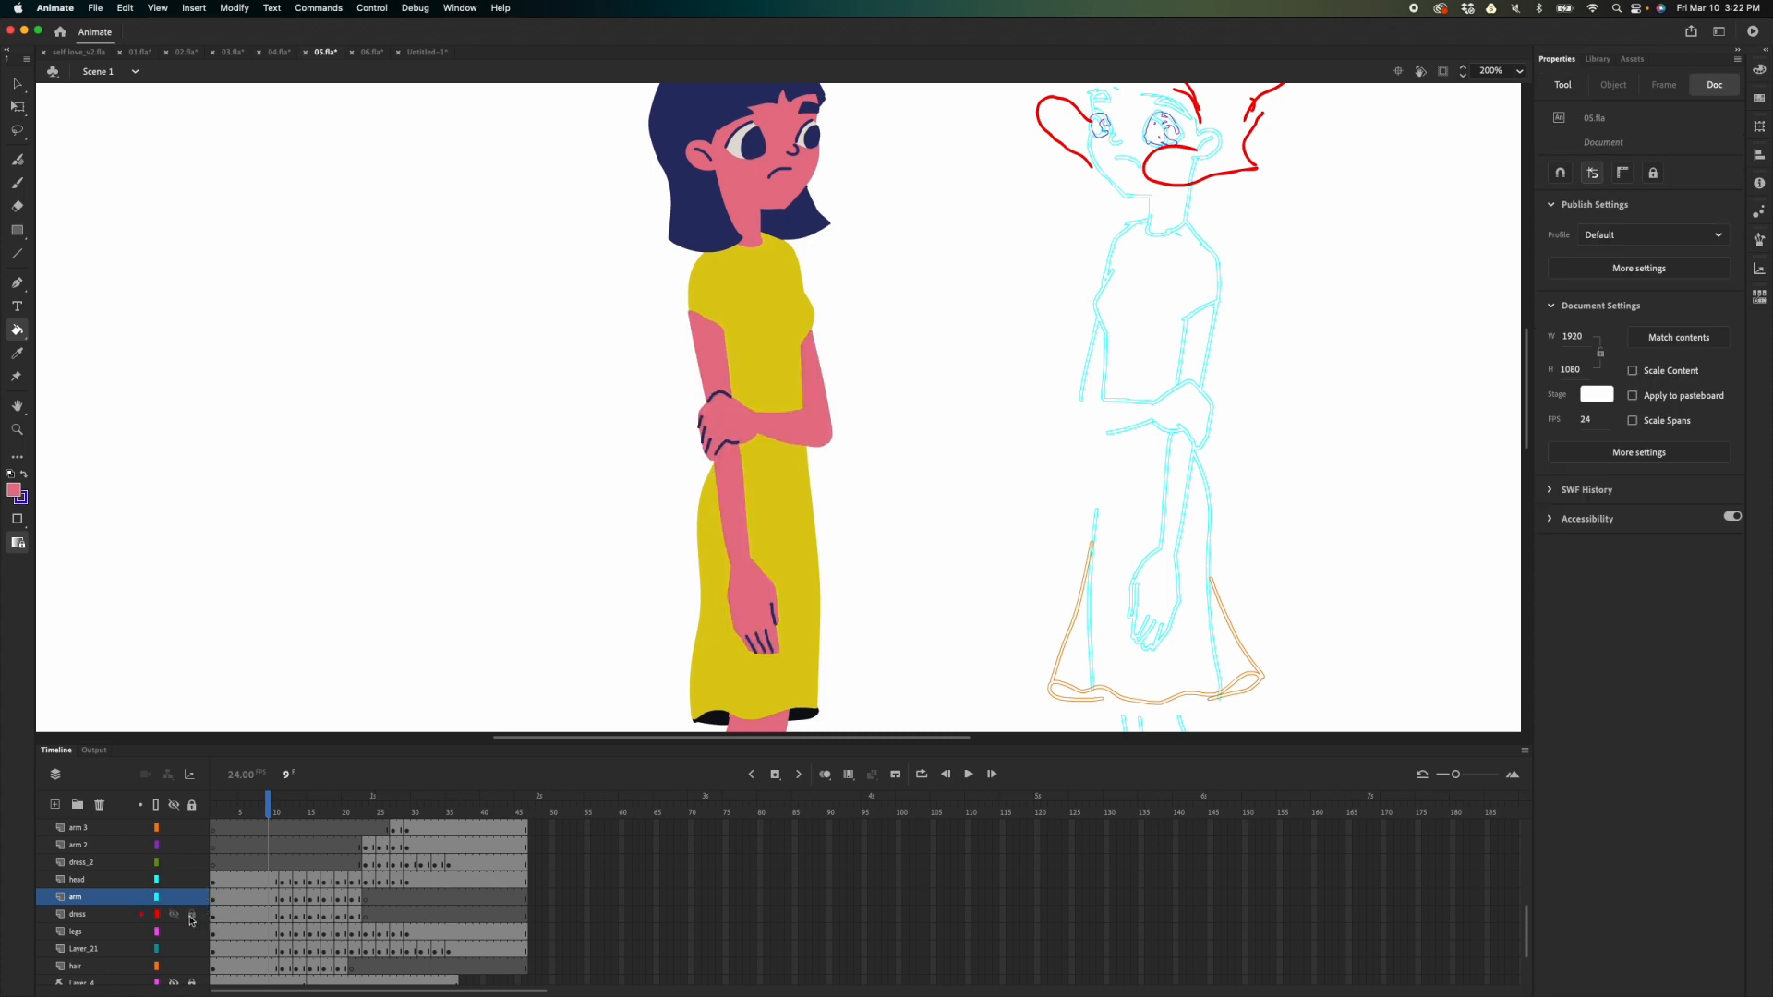
click(174, 915)
click(176, 916)
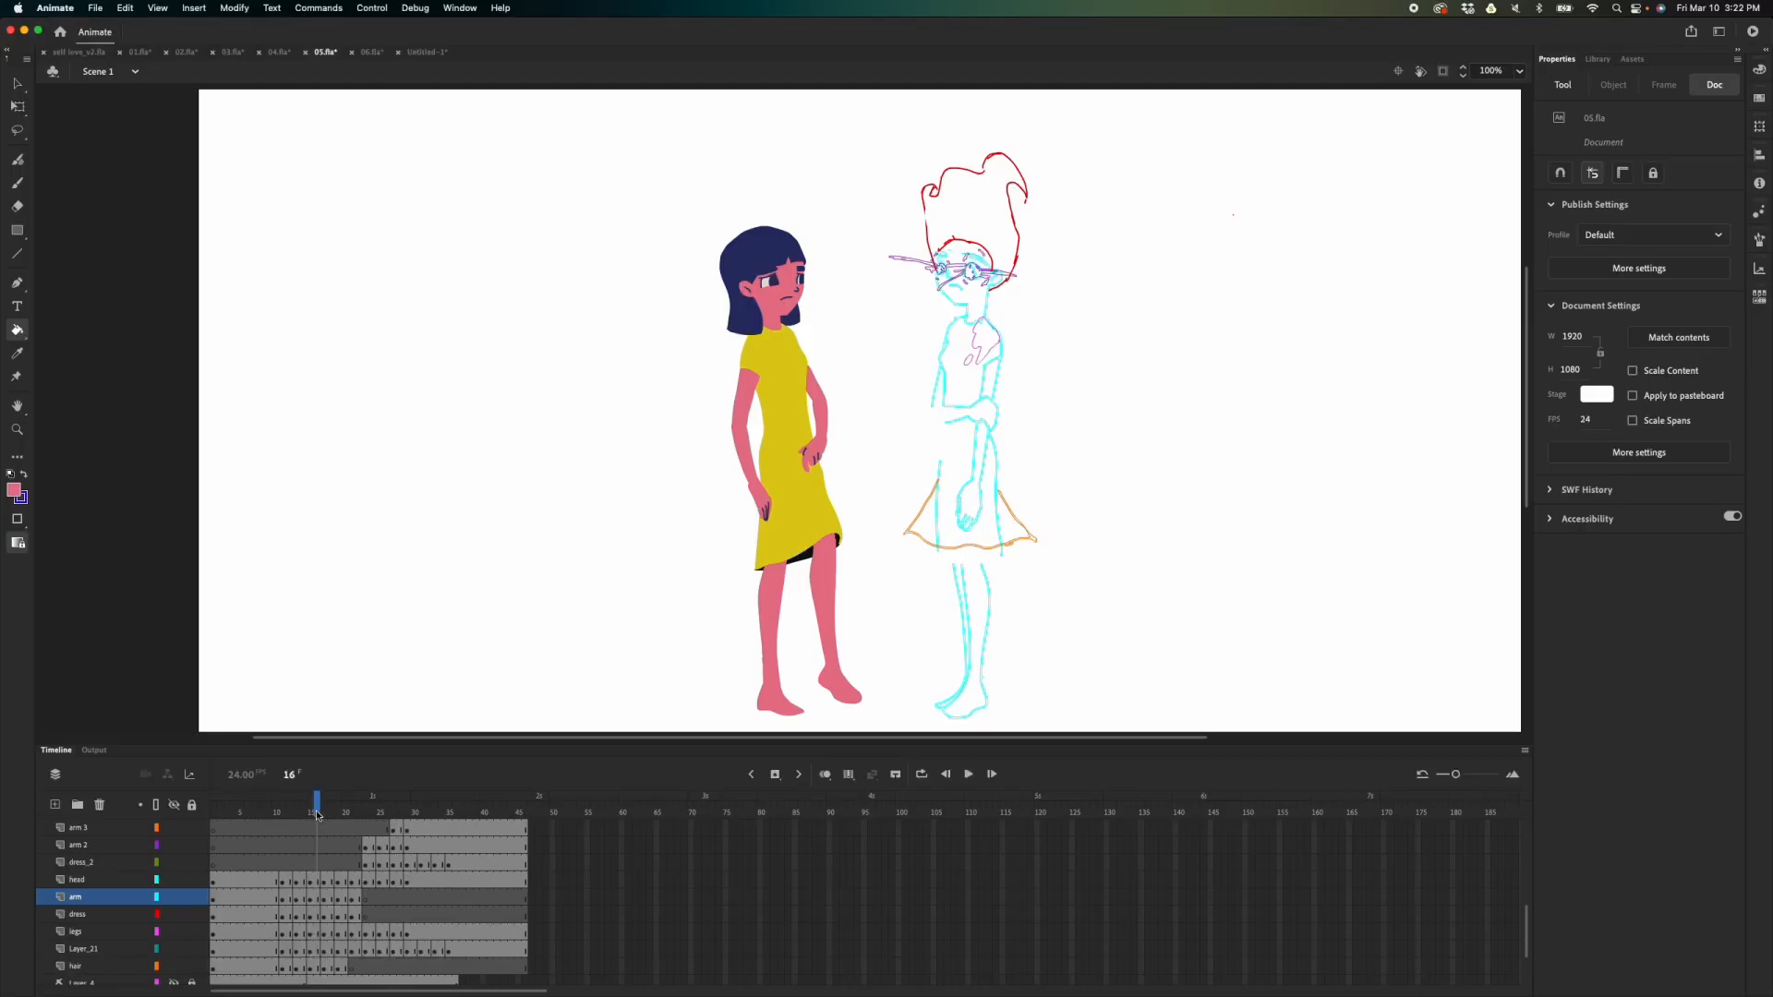
- Scrub the partly coloured hug animation in 05.fla from frame 16 to frame 26
drag(316, 809, 370, 797)
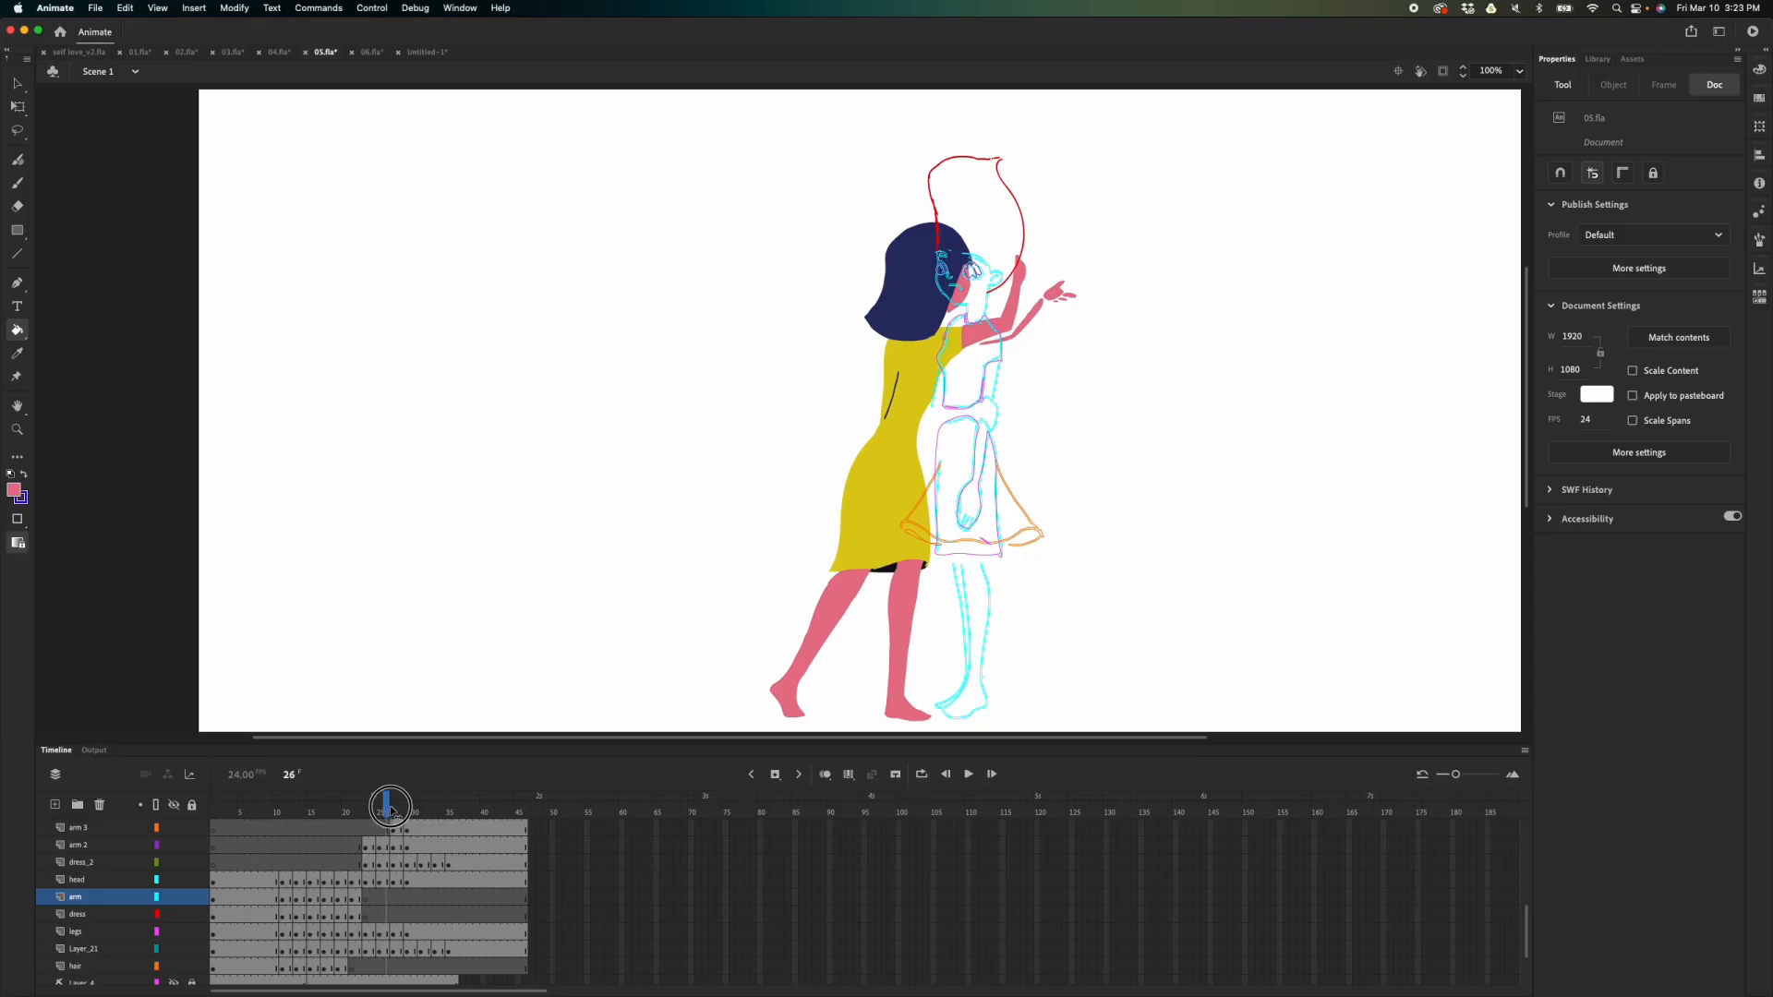
mouse_move(388, 806)
mouse_down()
mouse_move(404, 806)
mouse_move(356, 801)
mouse_move(386, 803)
mouse_up()
- Switch to 06.fla, play the second girl's coloured animation from frame 1, and scrub back to frame 30
click(372, 51)
click(211, 827)
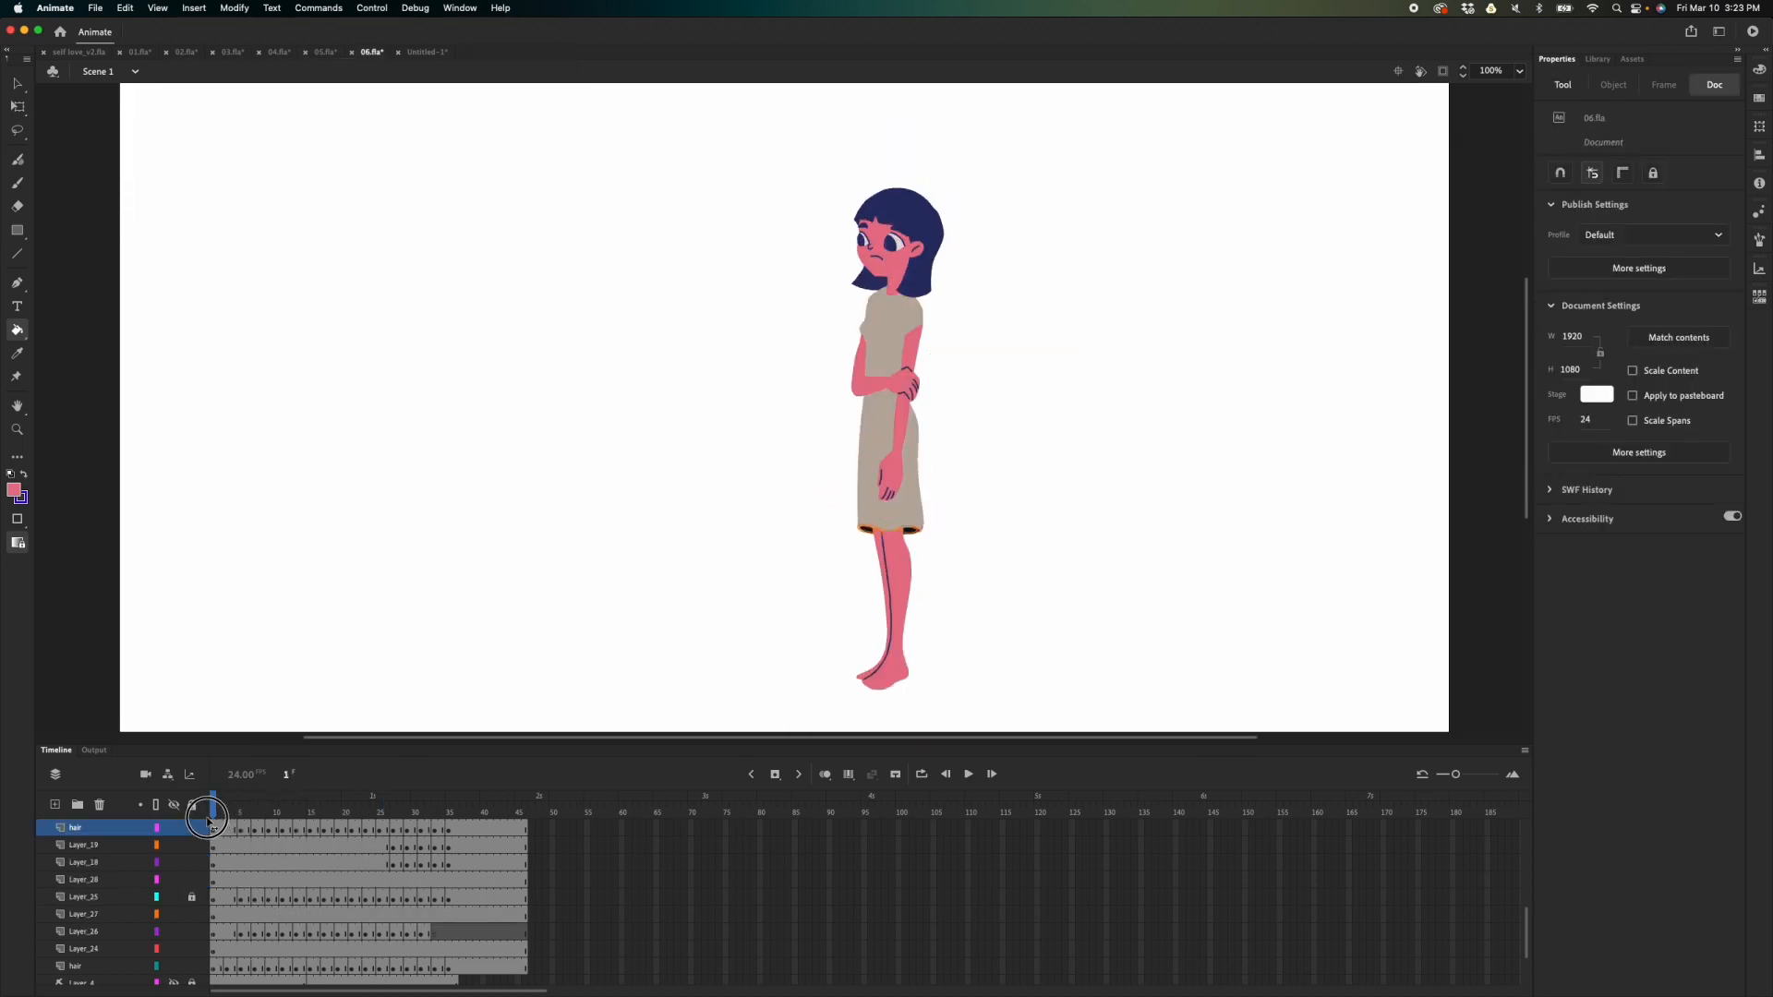
key(Return)
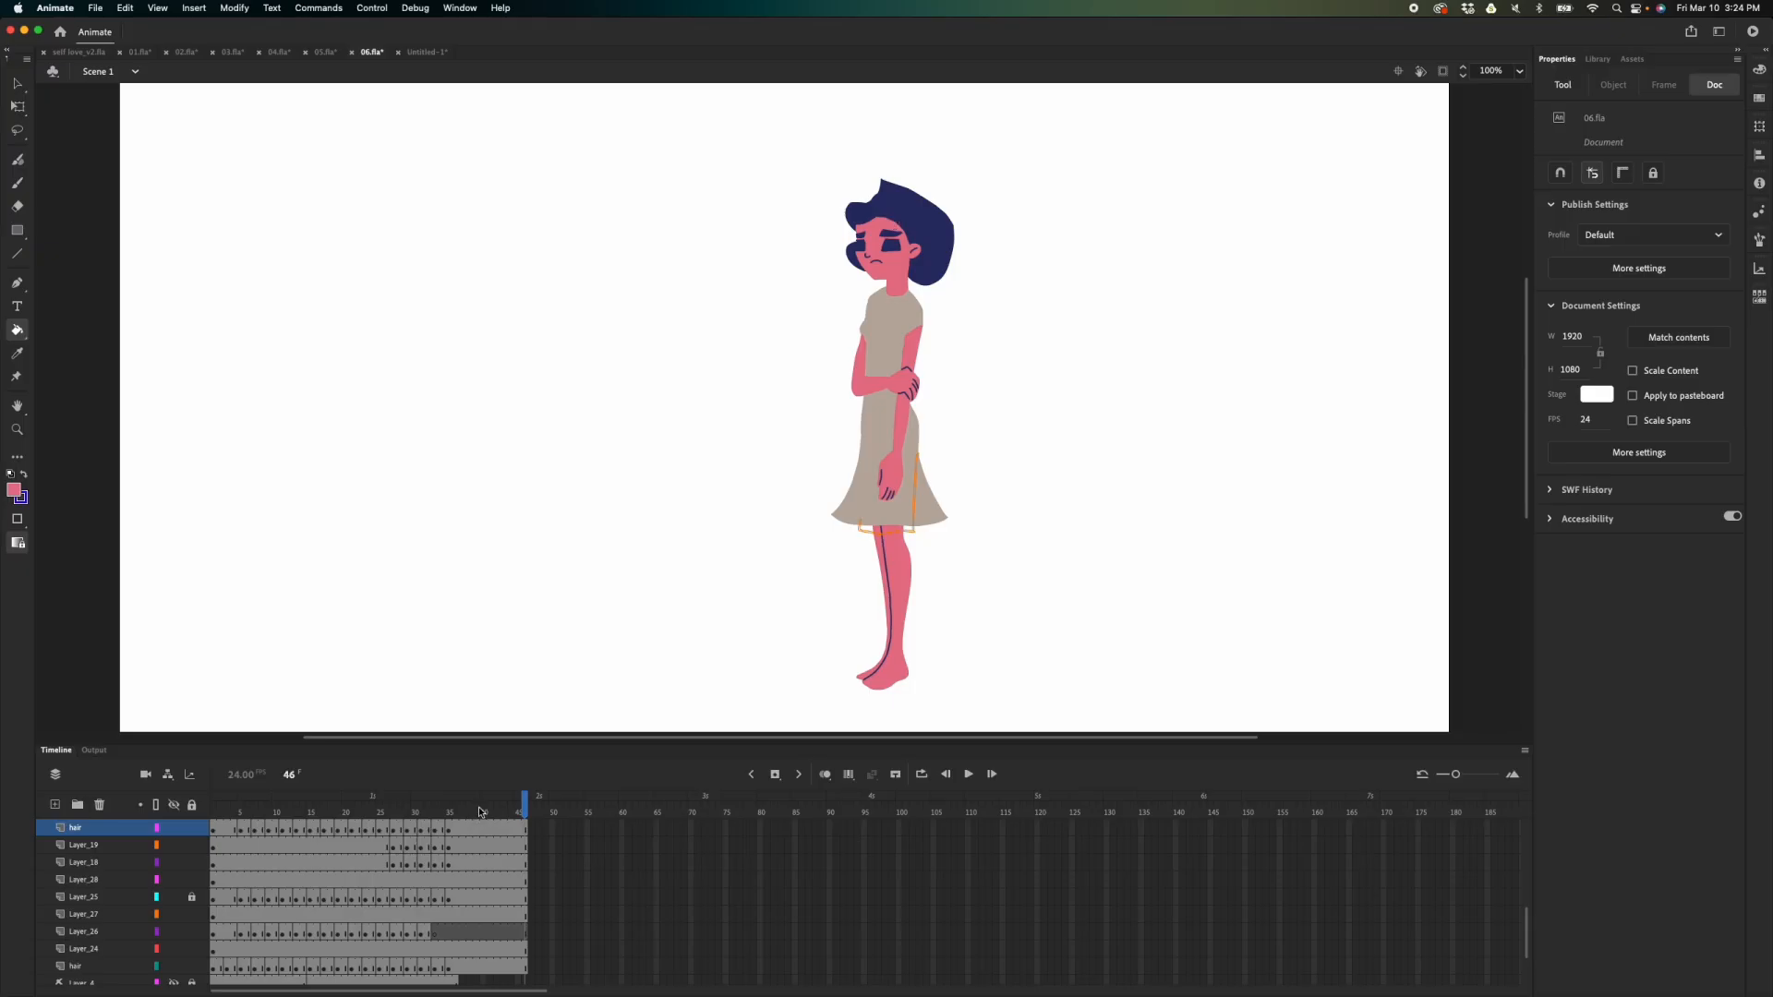
drag(481, 812, 413, 813)
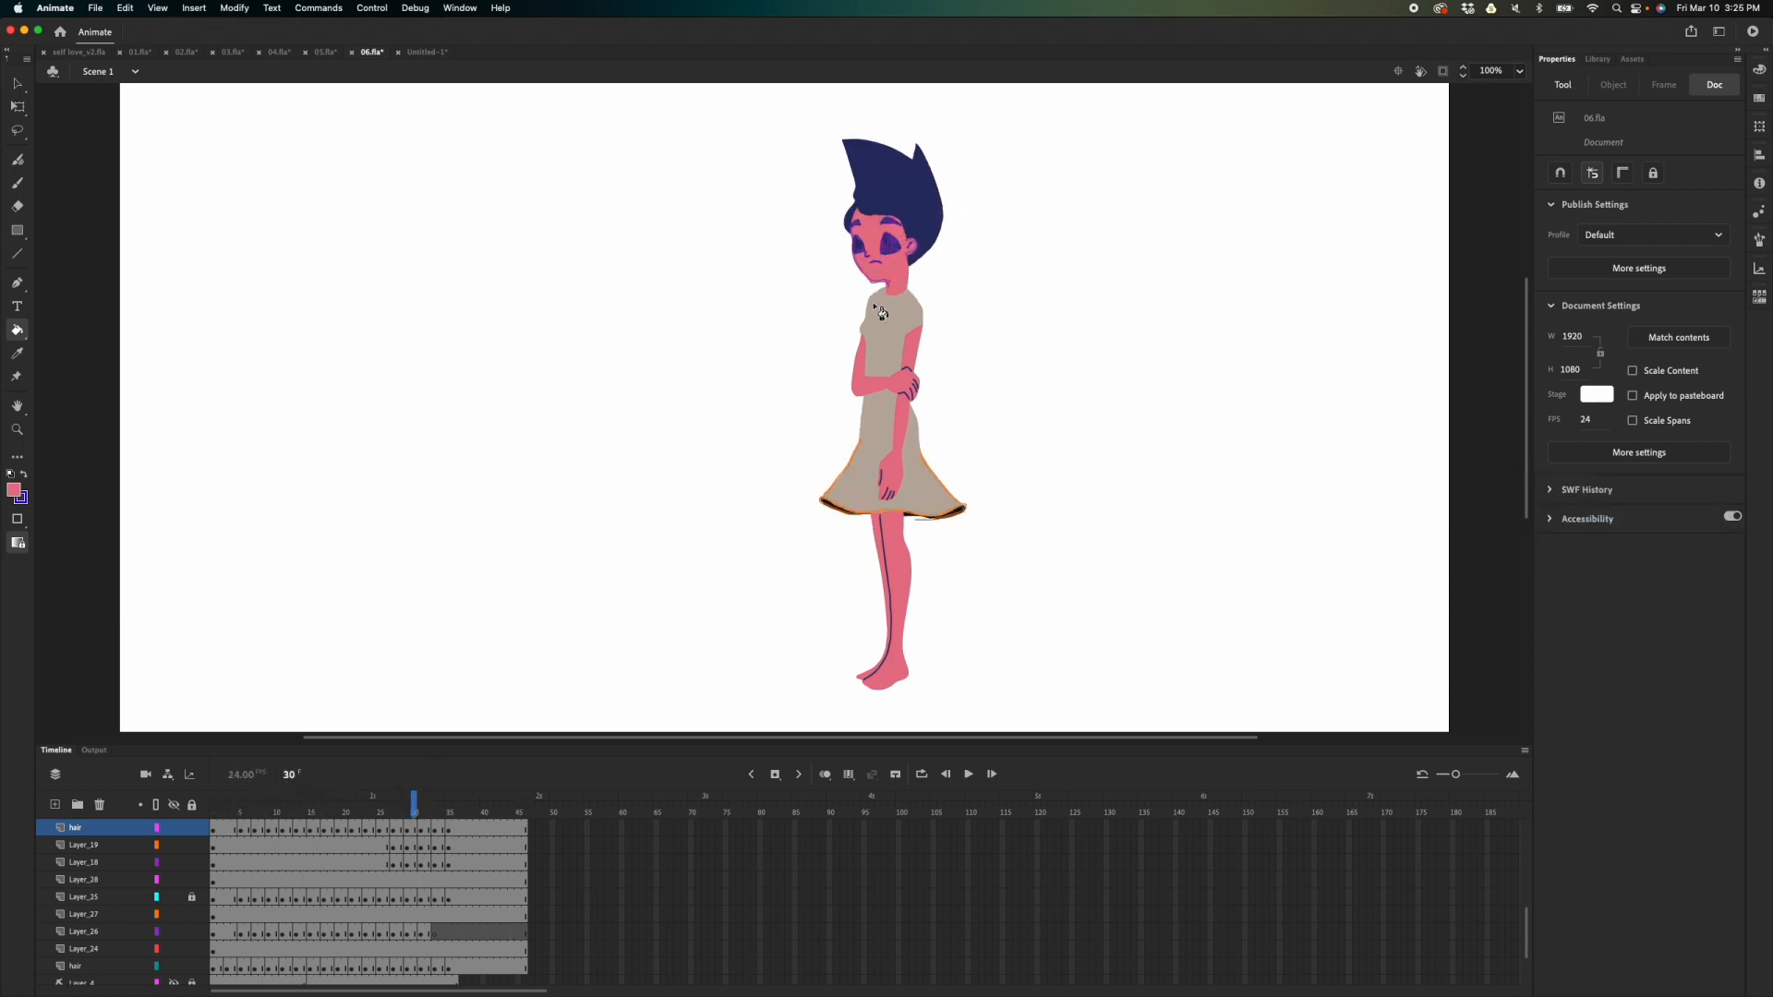
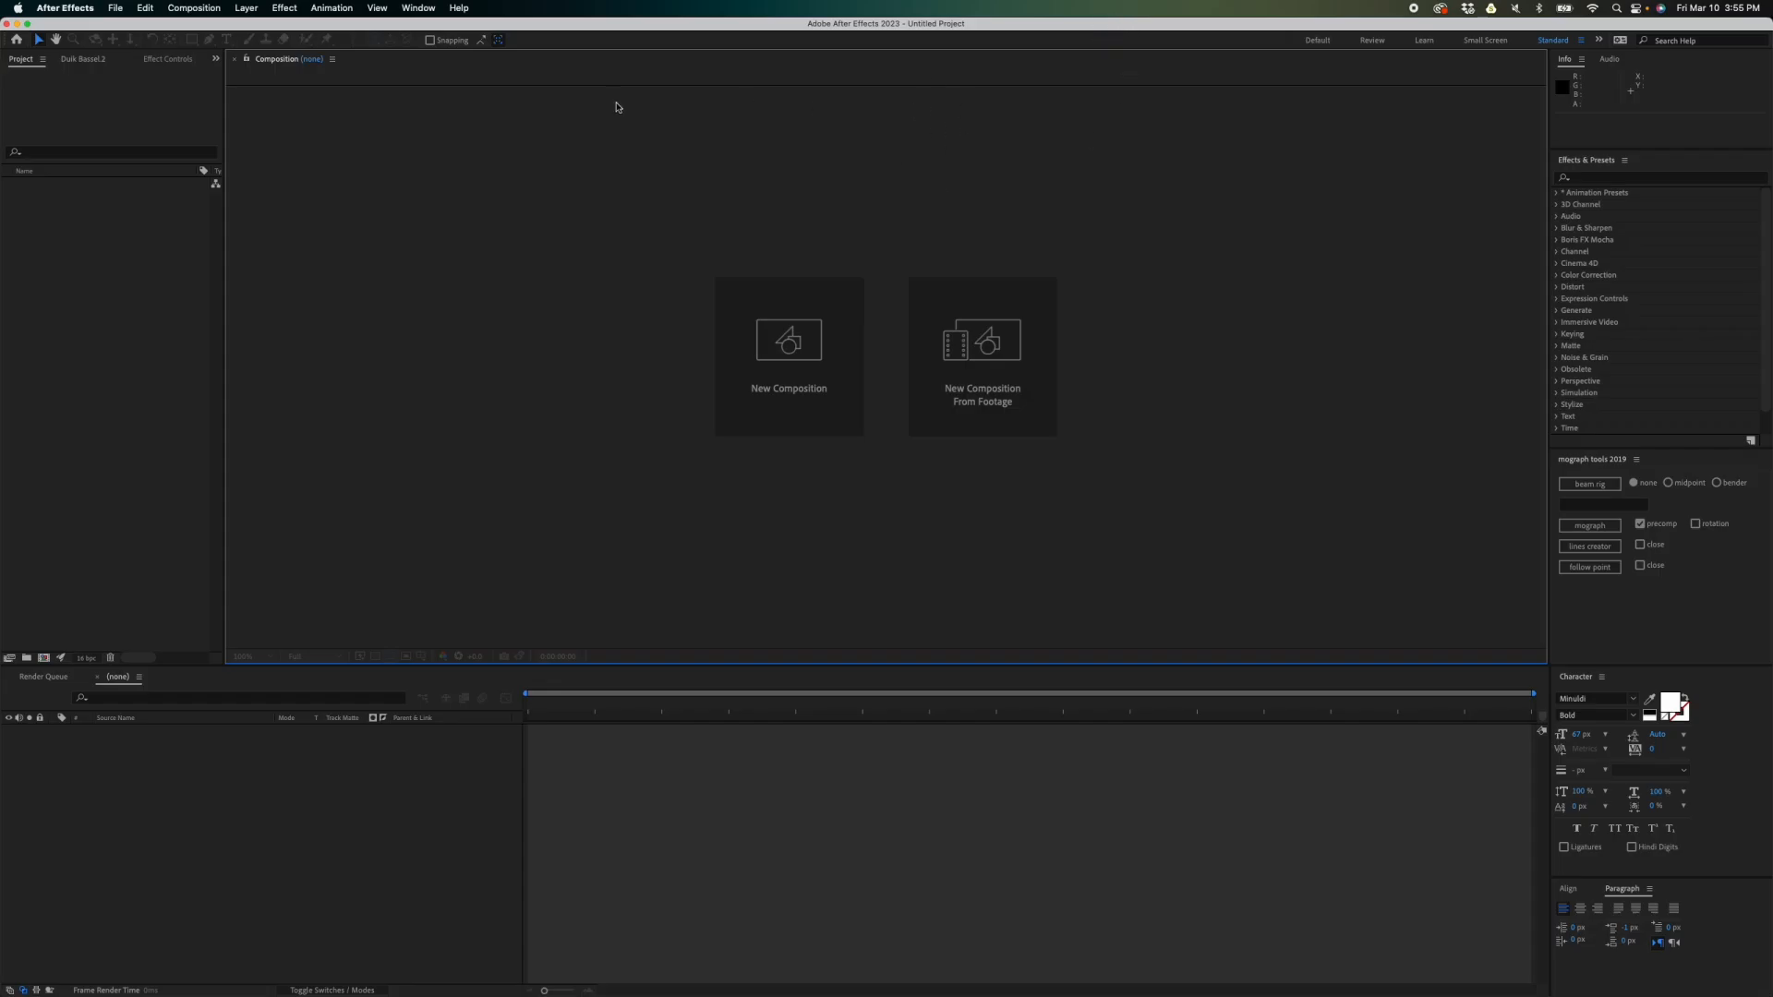
- Import 06.swf from the Character folder into the project as footage
click(116, 8)
mouse_move(193, 215)
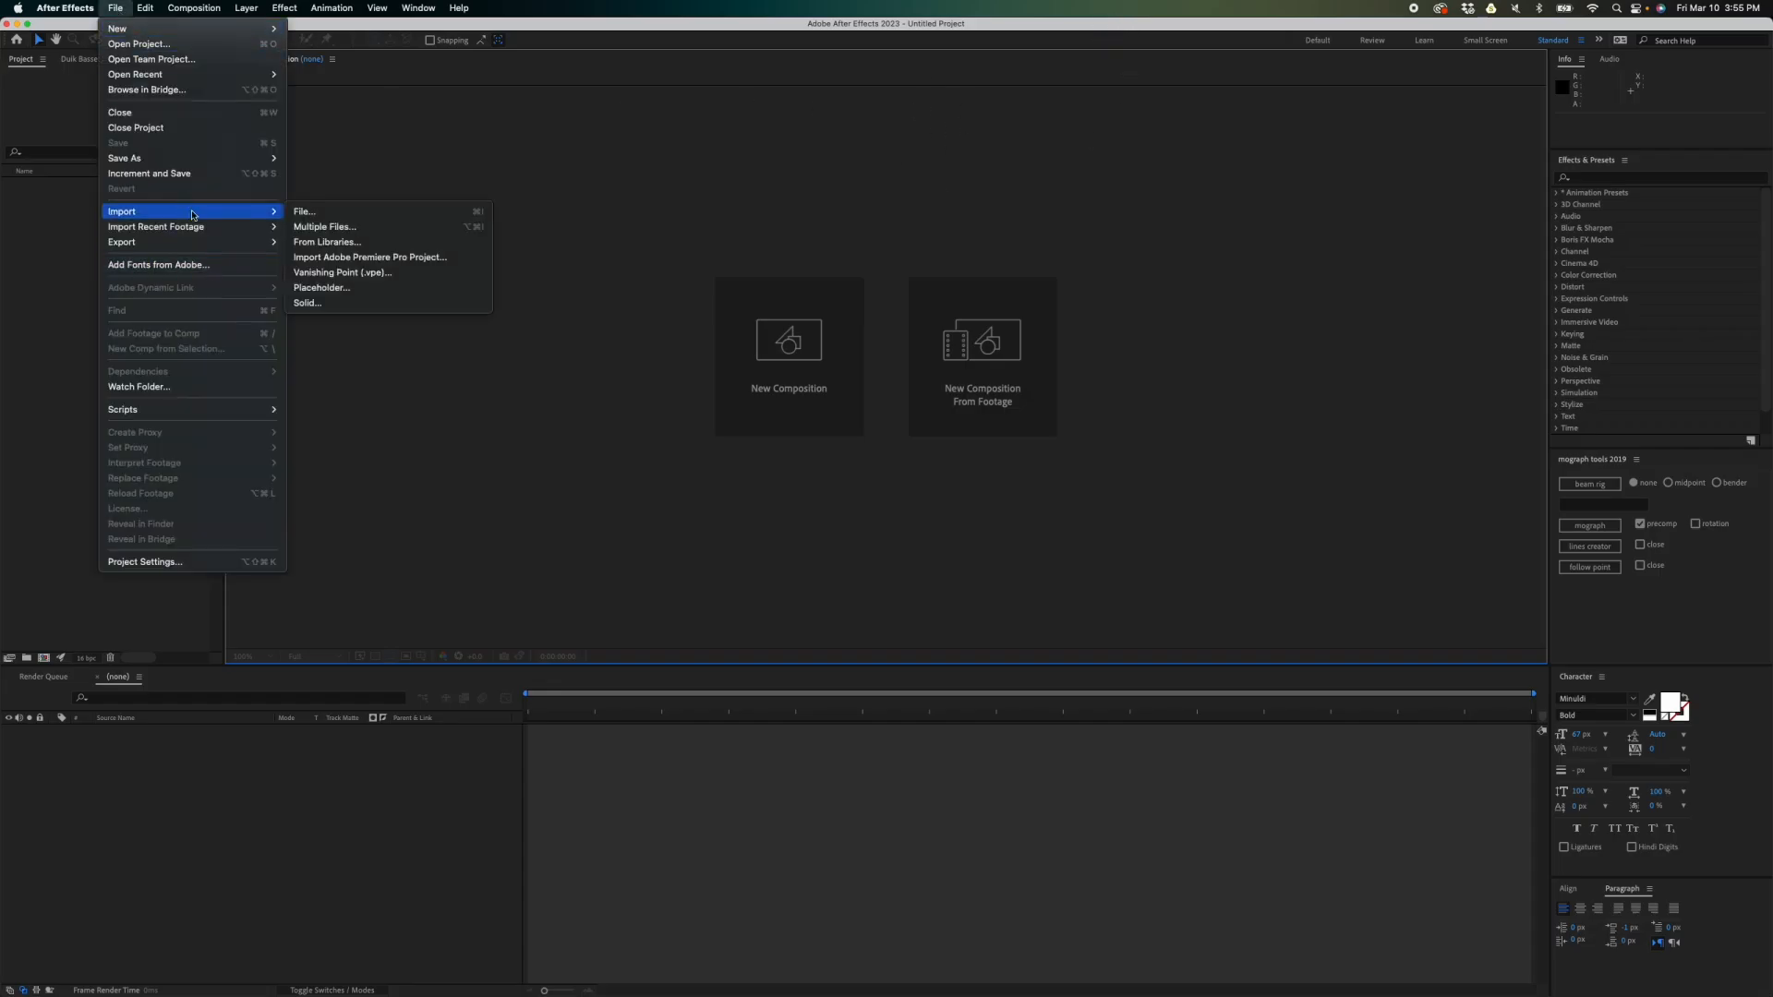
click(326, 216)
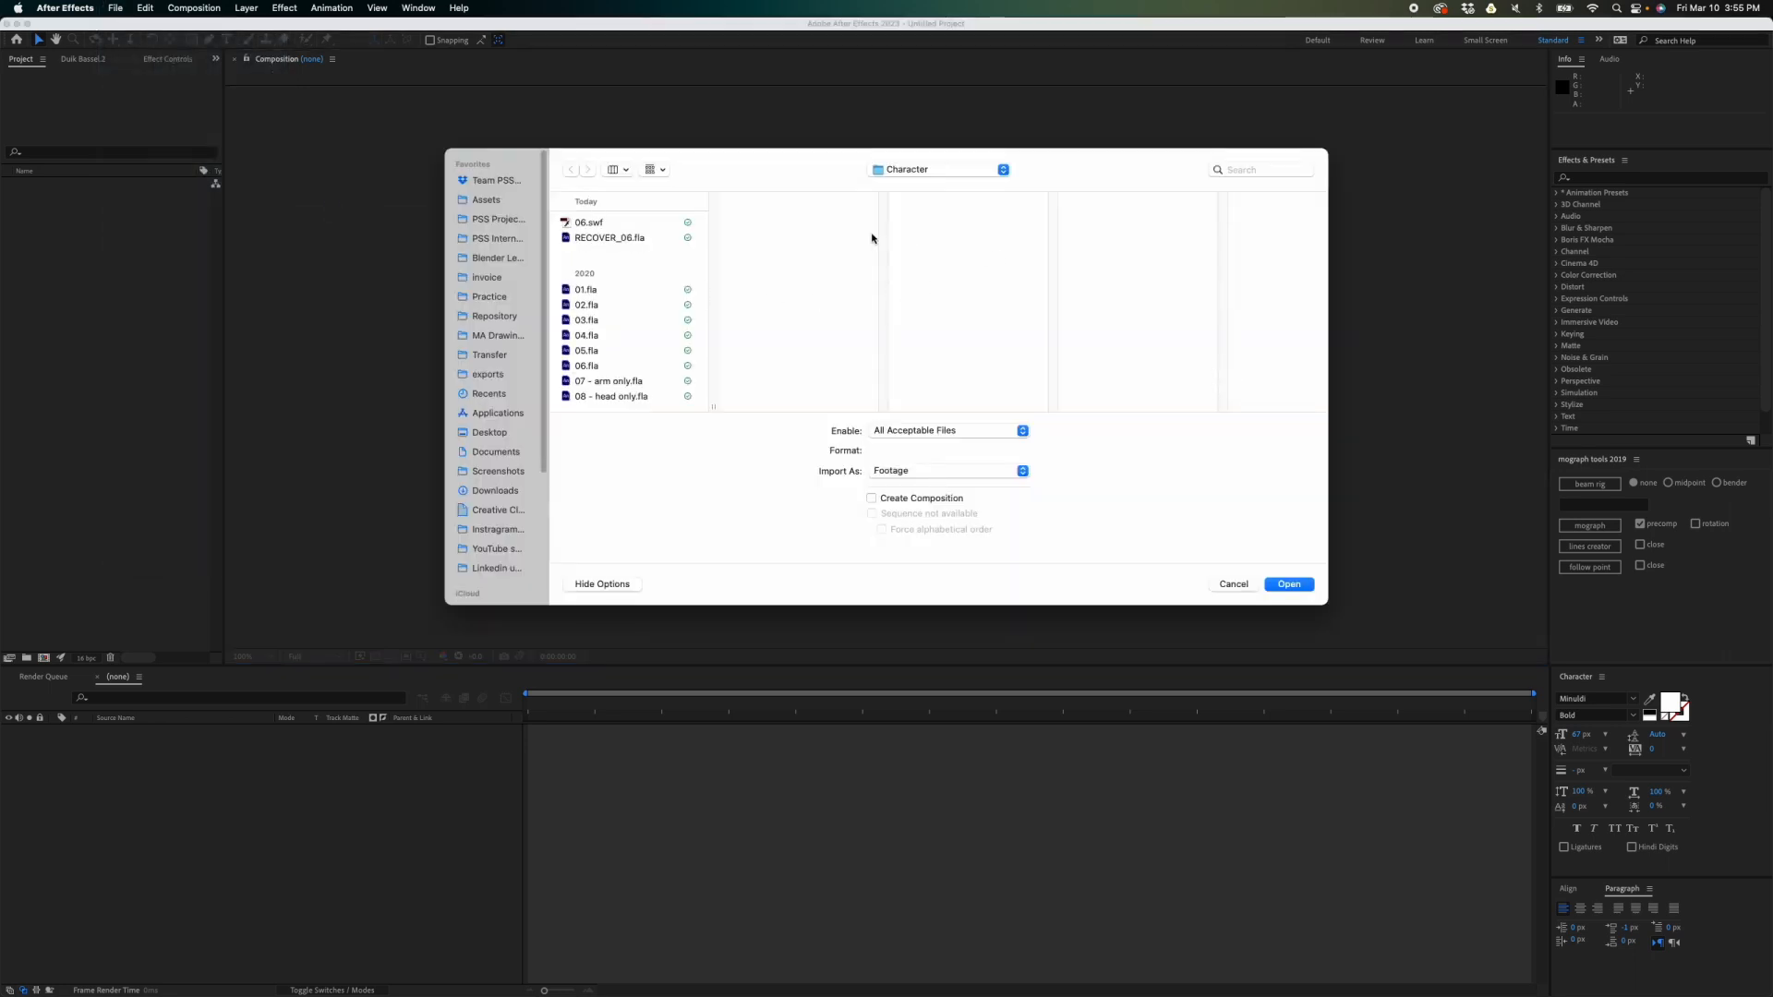
click(582, 227)
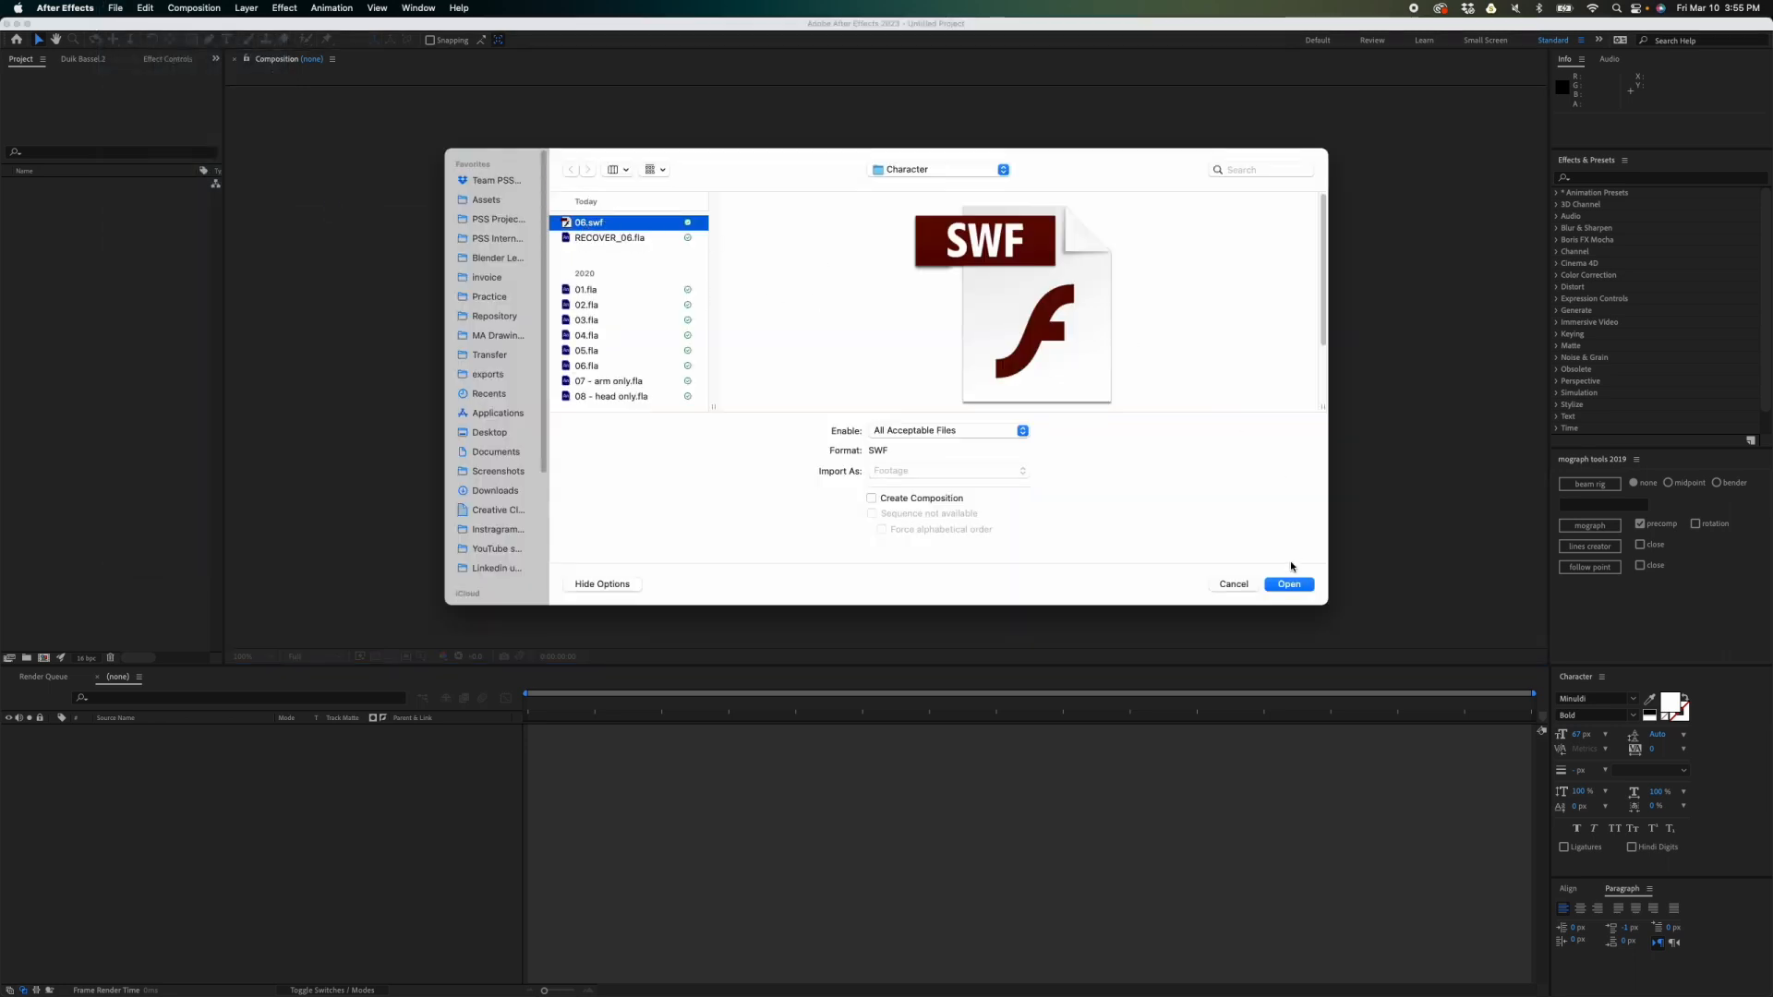
click(1300, 583)
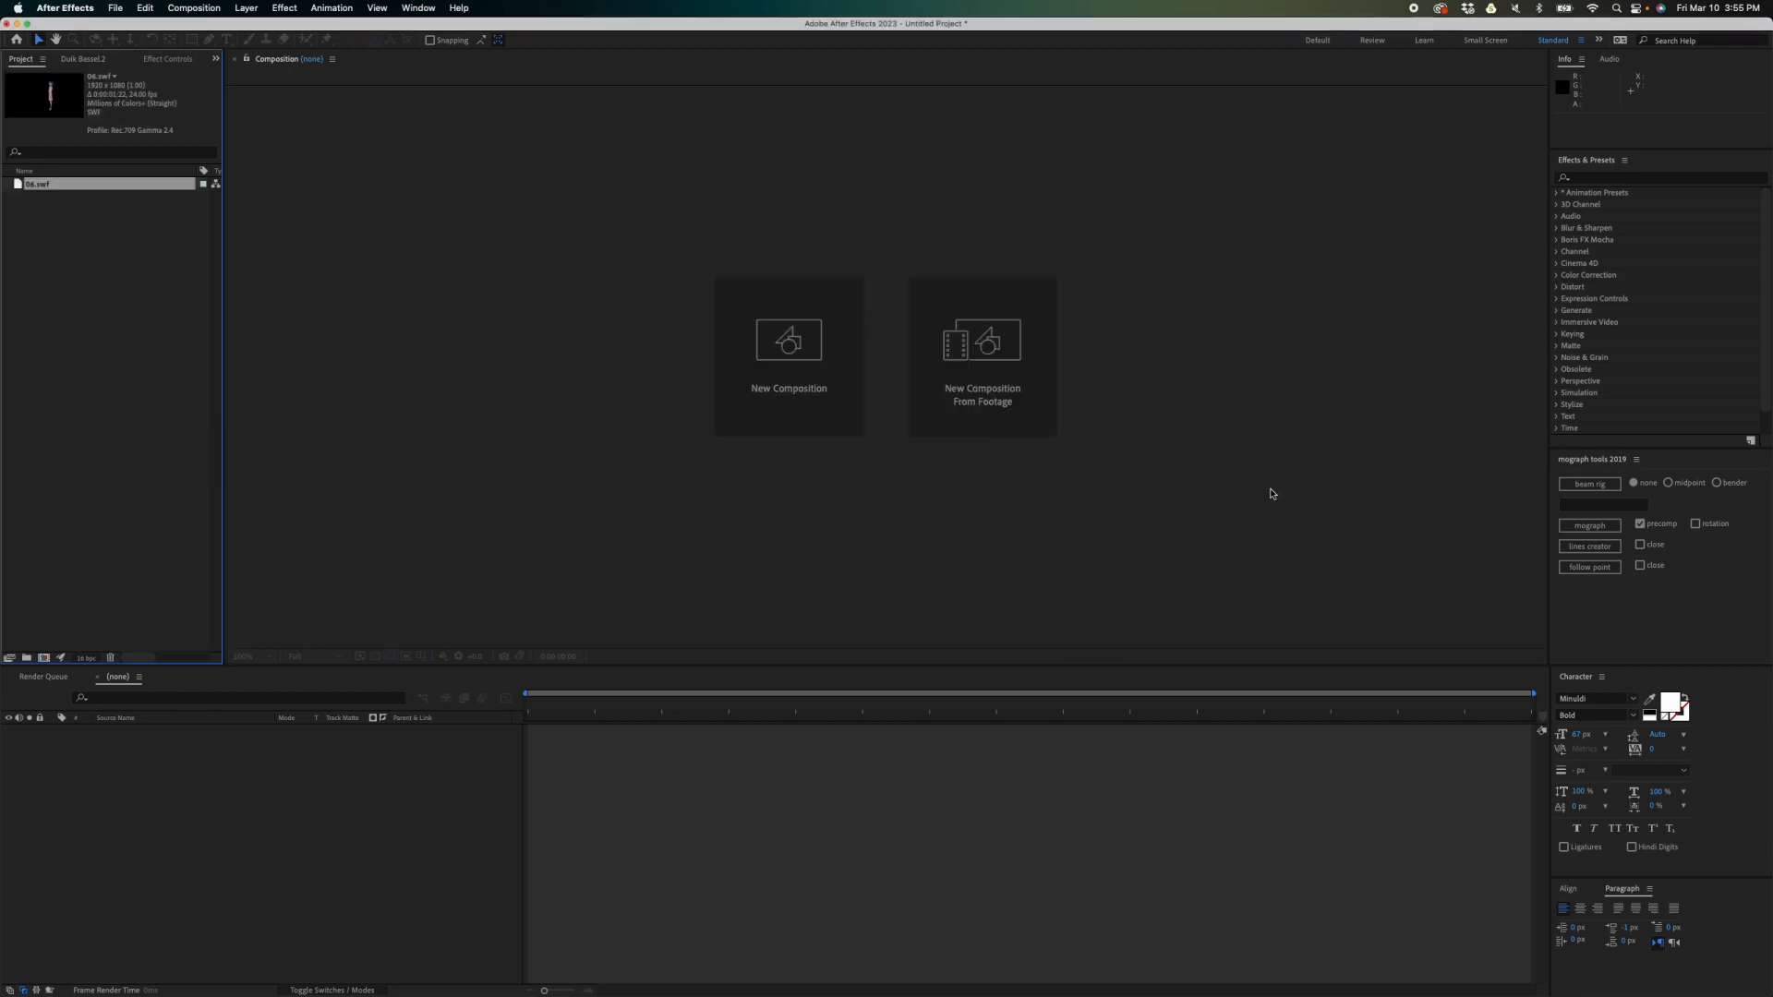
- Create a 1920 x 1080, 24 fps composition named Comp 1 and place the 06.swf footage in it as a layer
click(43, 658)
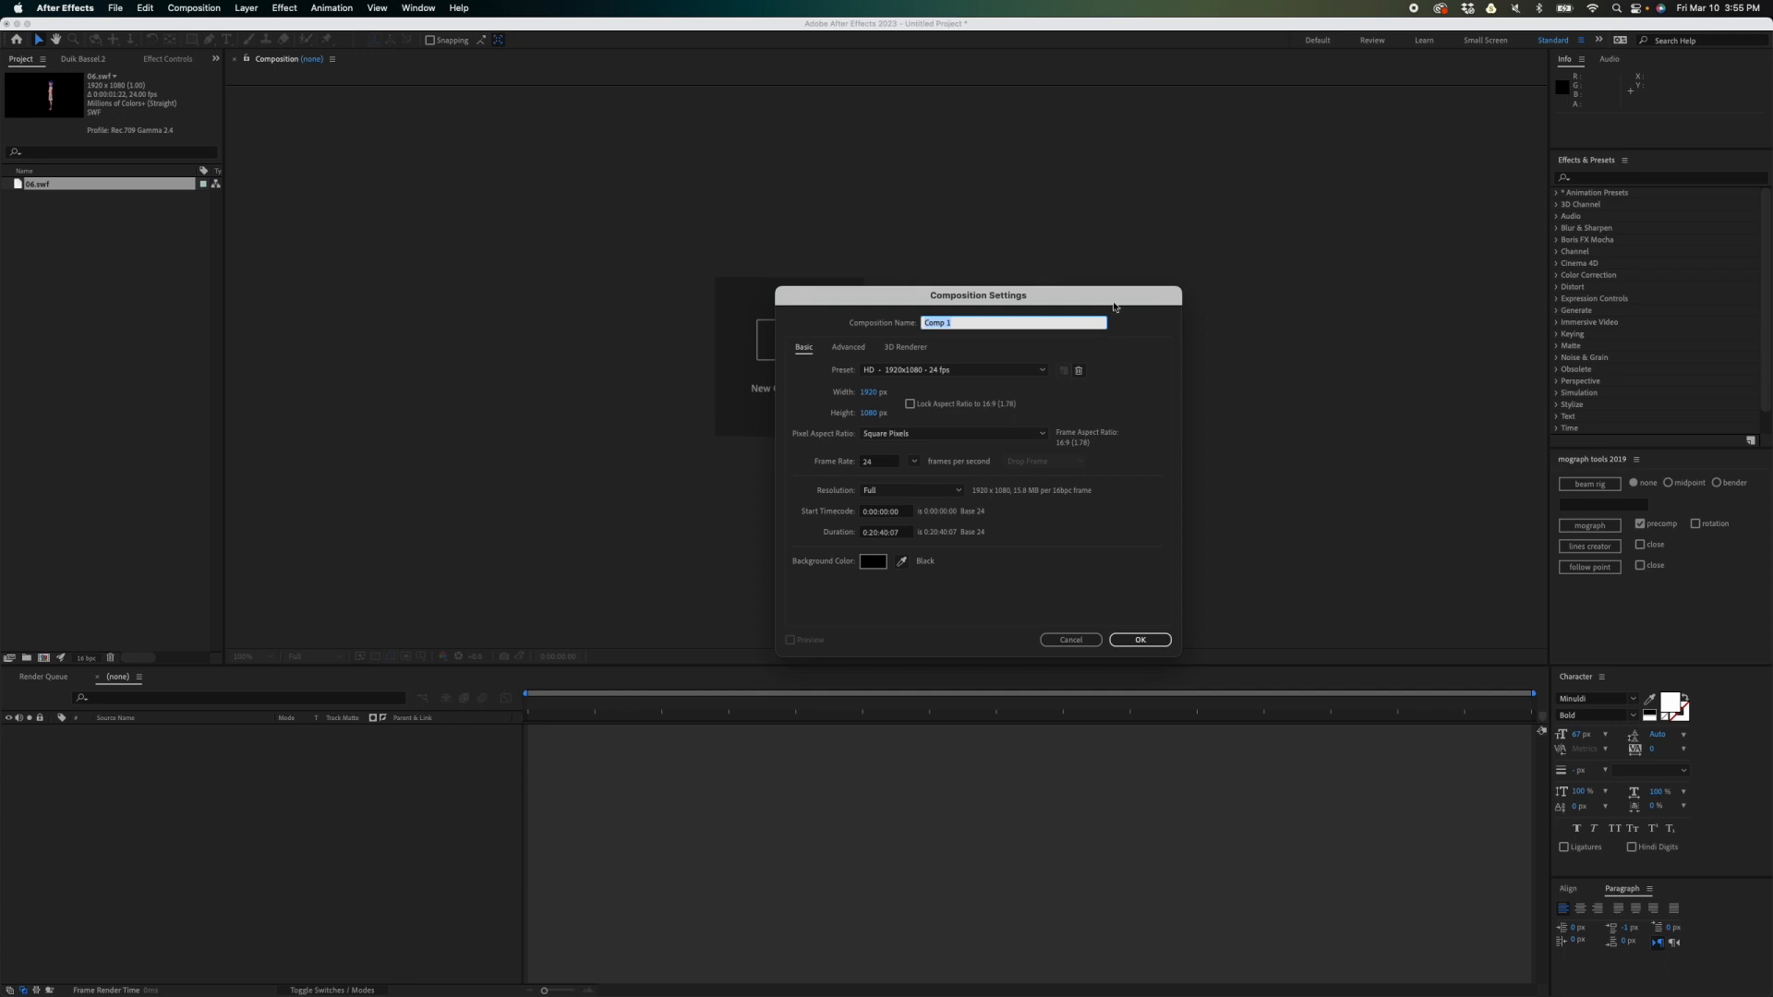
click(1140, 640)
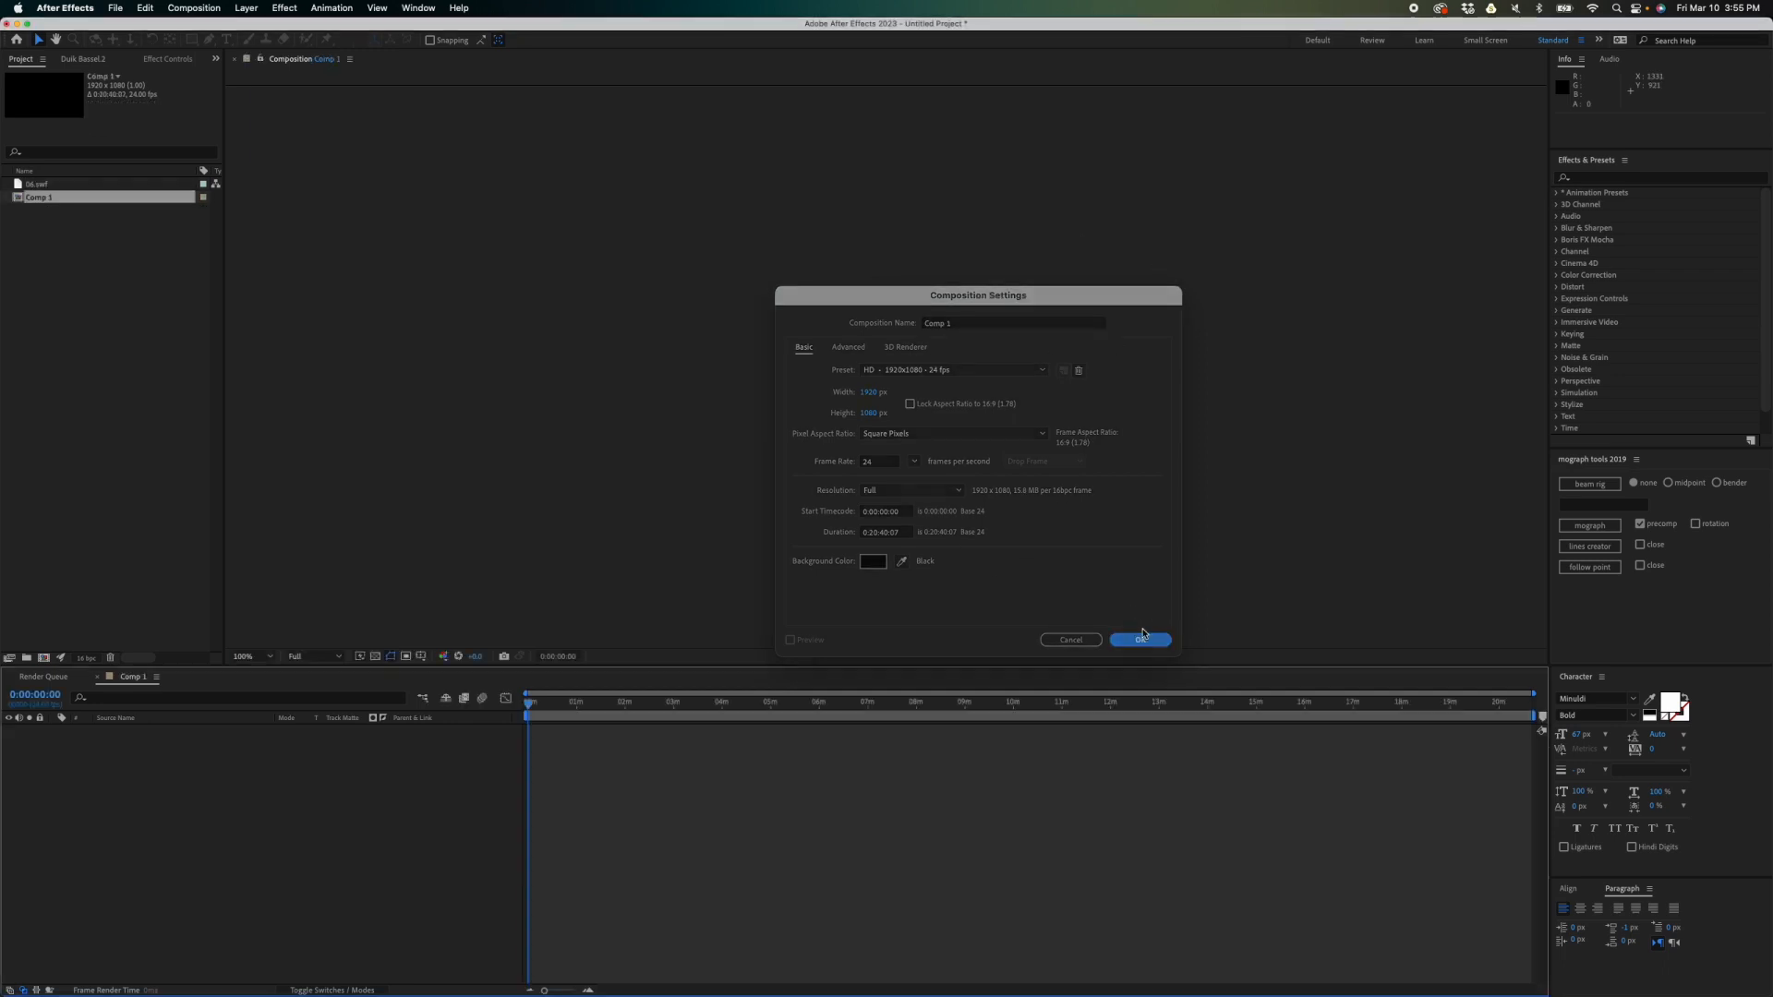
drag(37, 184, 226, 788)
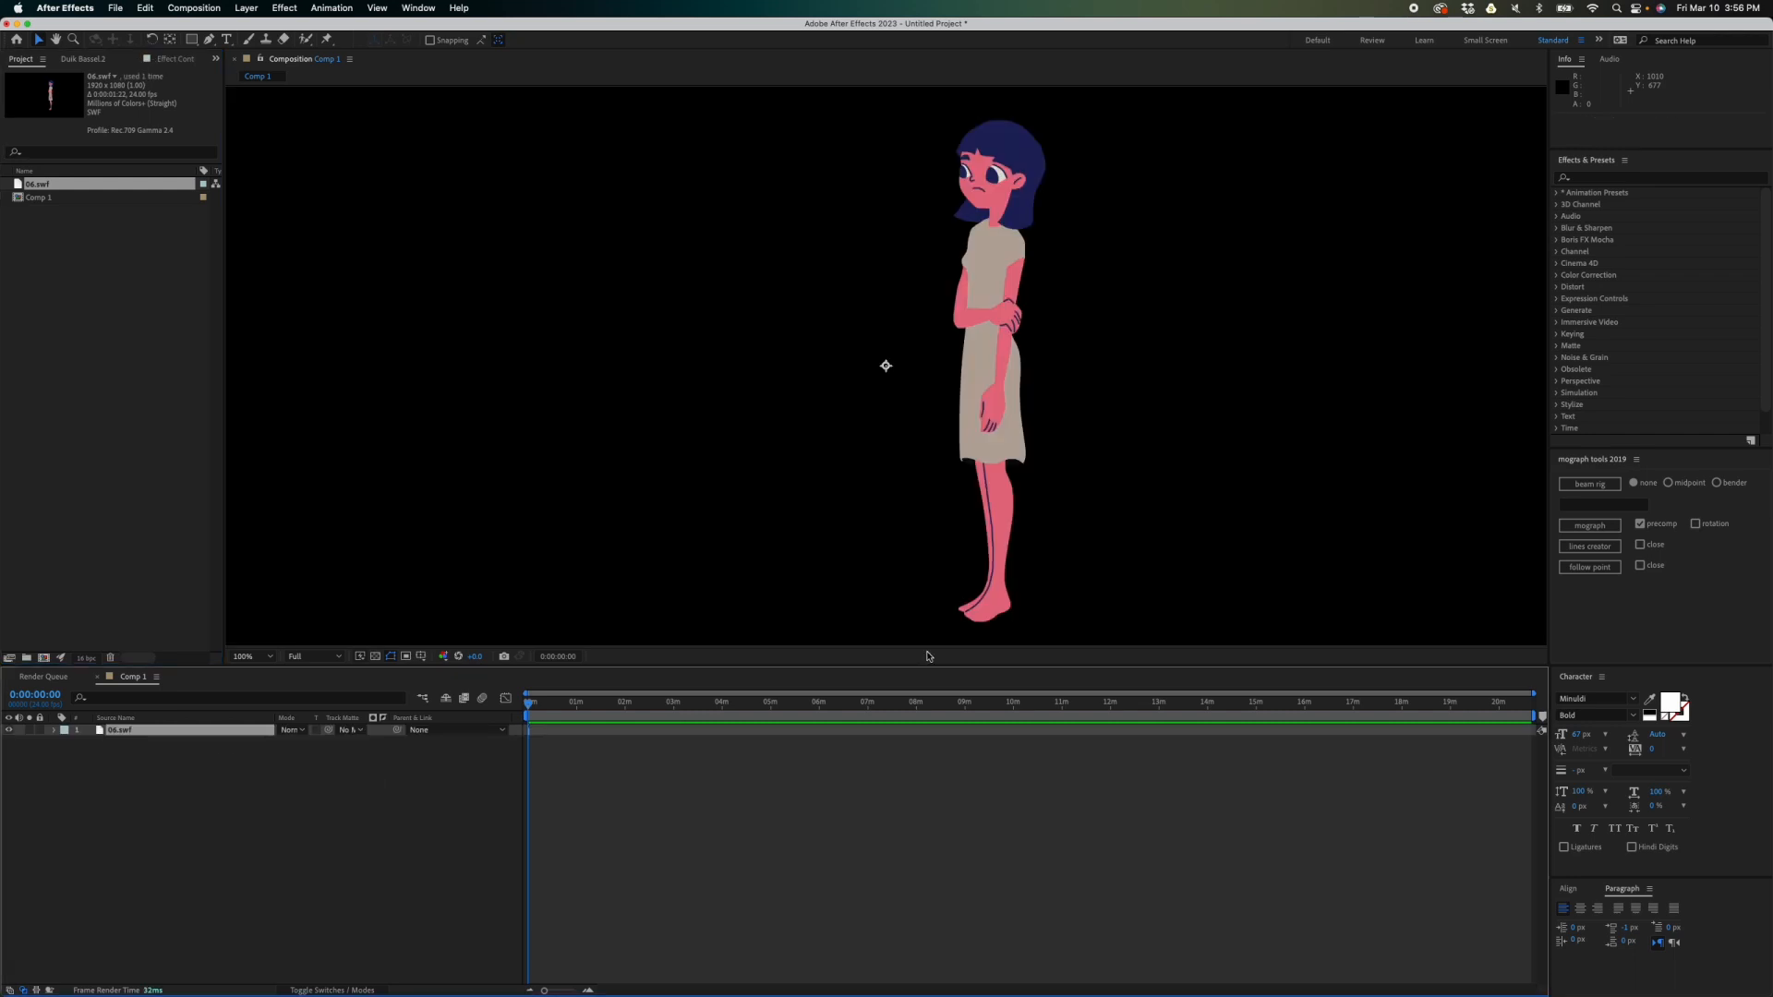
- Scrub the 06.swf layer's animation to 0:00:00:17 with the whole clip spread out along the timeline
key(comma)
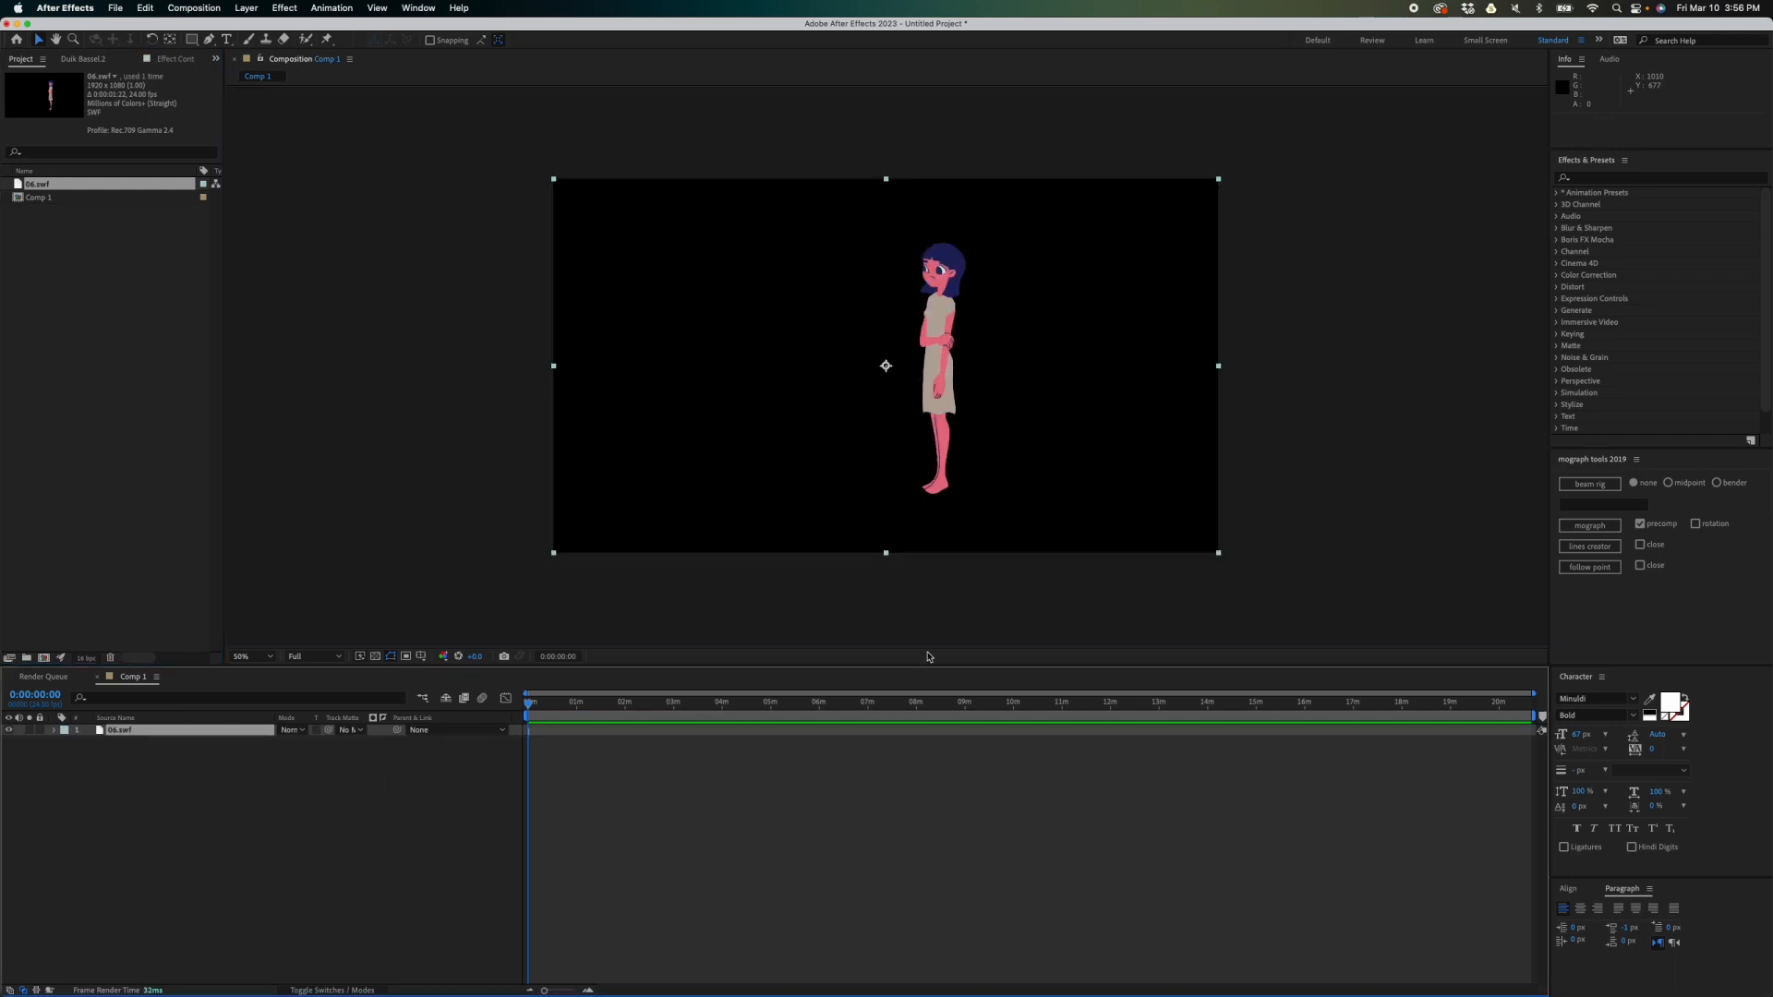
click(587, 991)
click(587, 991)
click(587, 991)
click(588, 991)
click(587, 990)
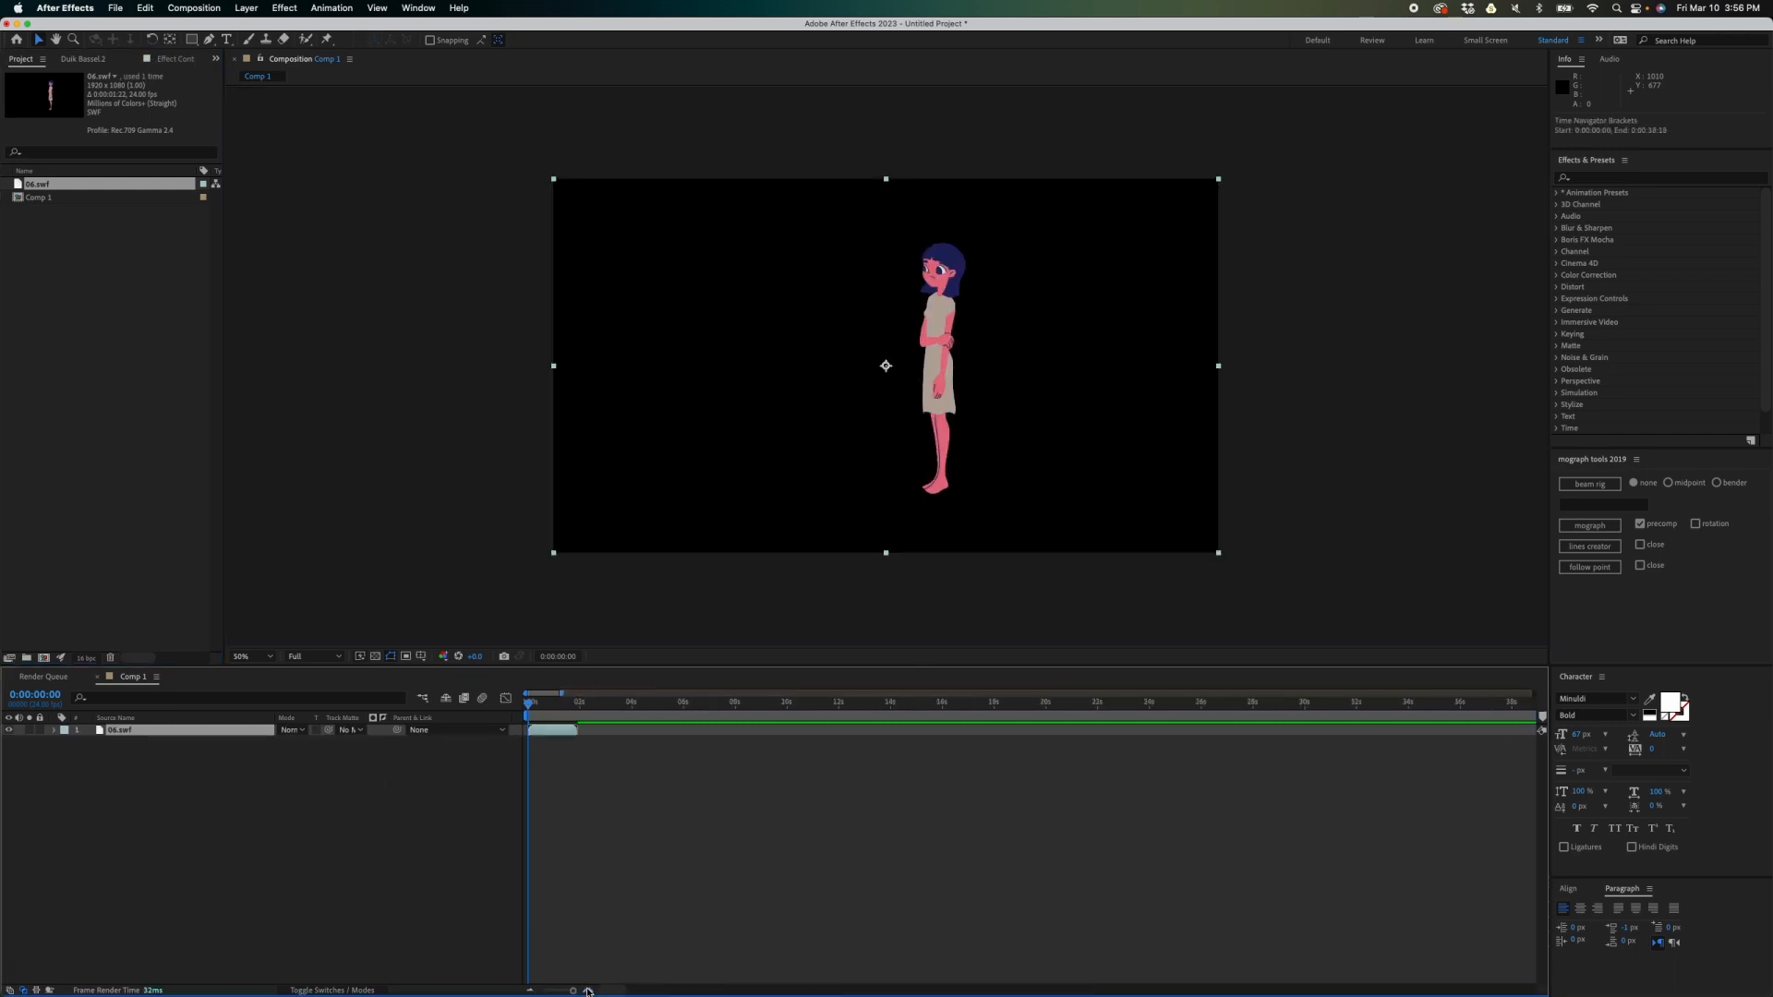
click(587, 991)
click(588, 990)
click(587, 991)
click(587, 990)
drag(579, 699, 822, 699)
- Try moving the whole 06.swf layer within the frame, and undo back to the empty composition
drag(997, 403, 1062, 483)
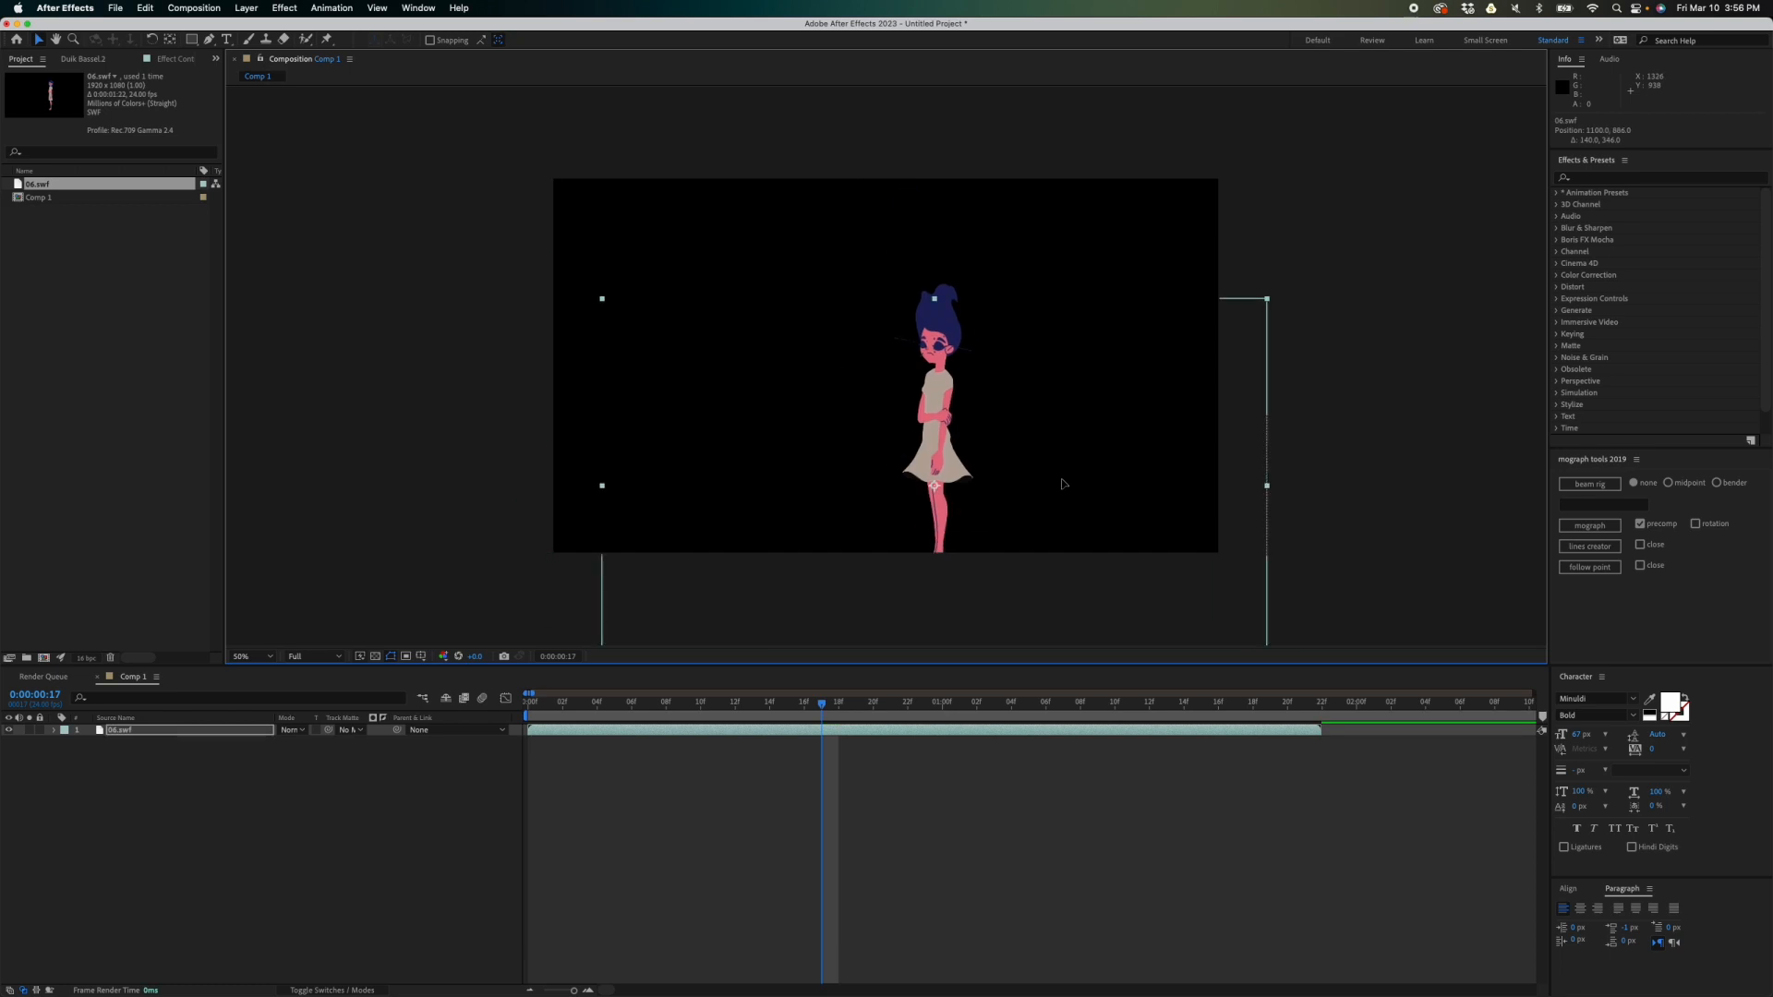
key(super+z)
key(super+z)
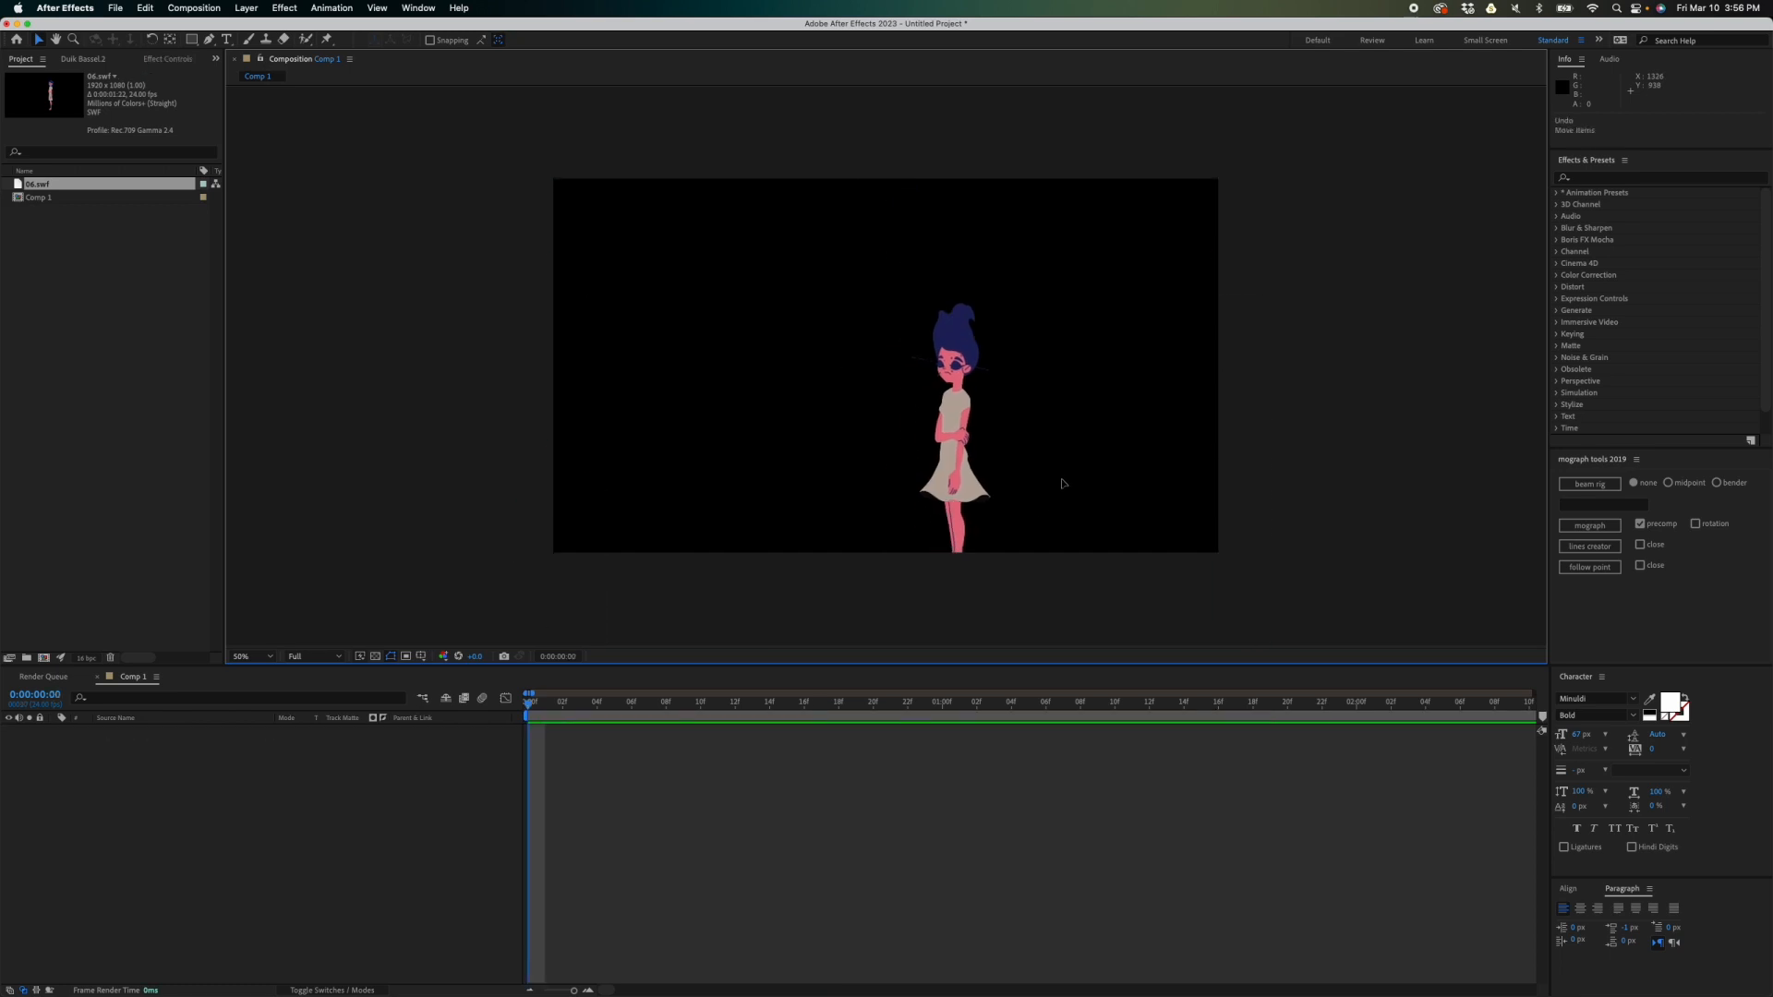
- Remove the 06.swf footage and Comp 1 from the project
click(599, 741)
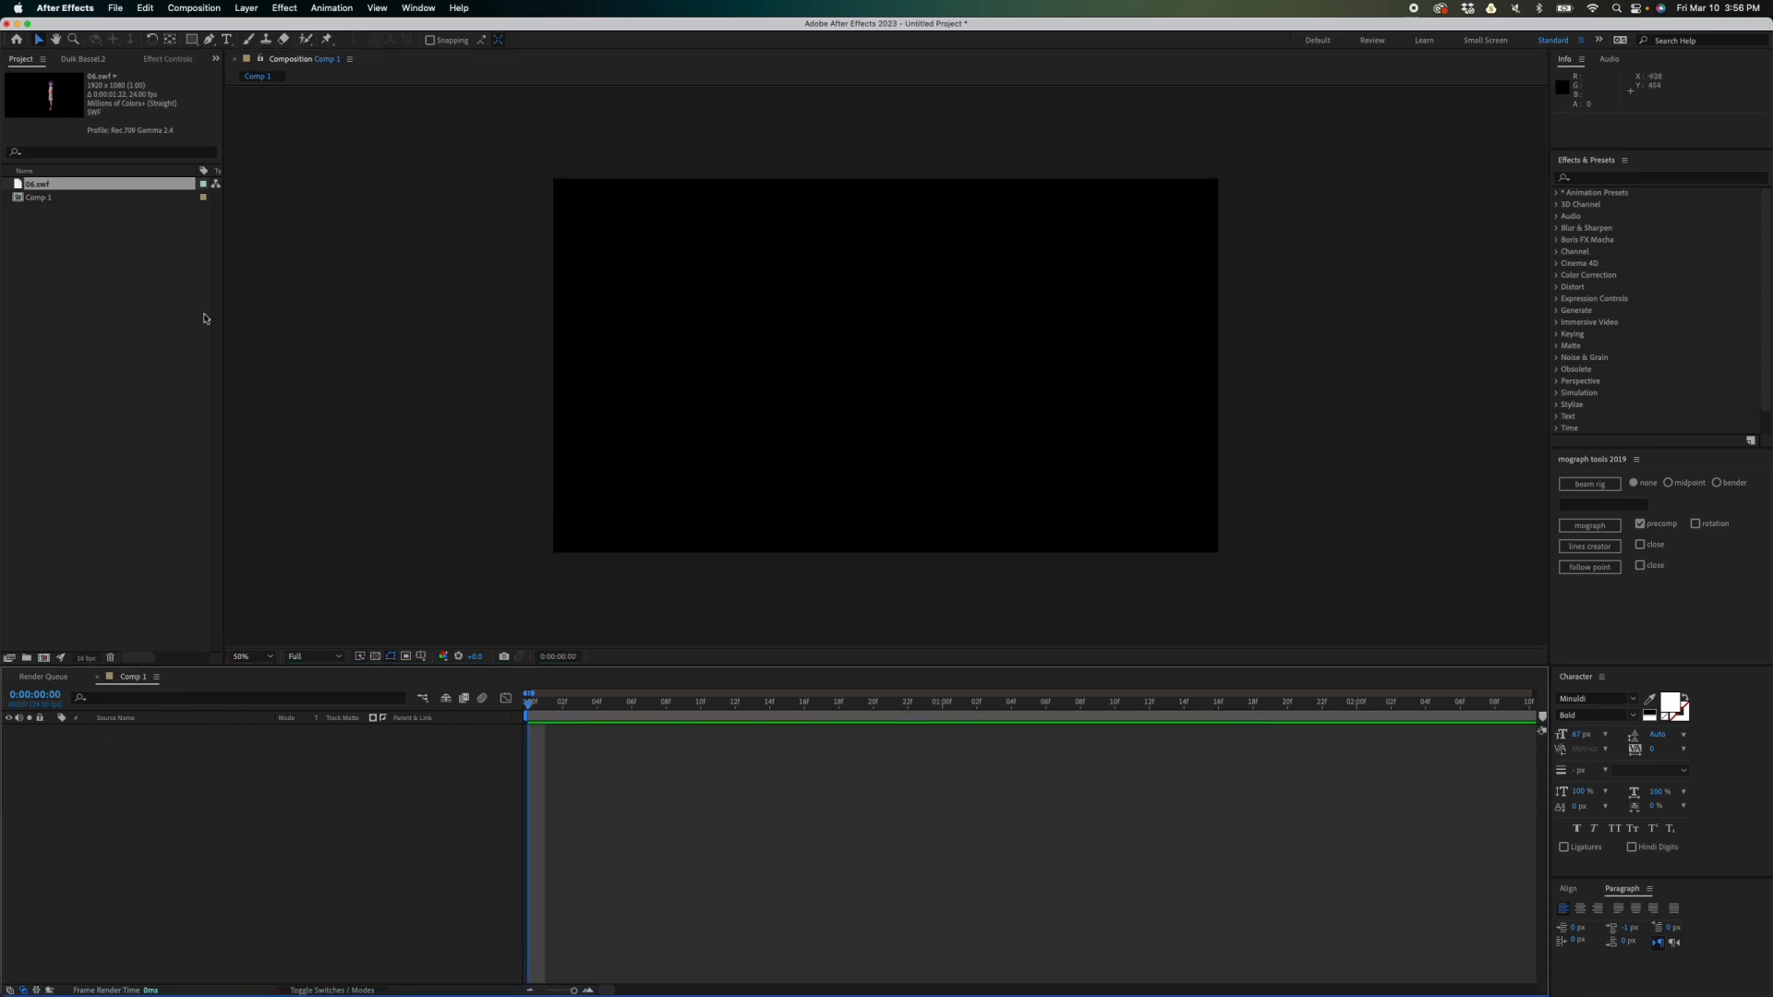
click(41, 198)
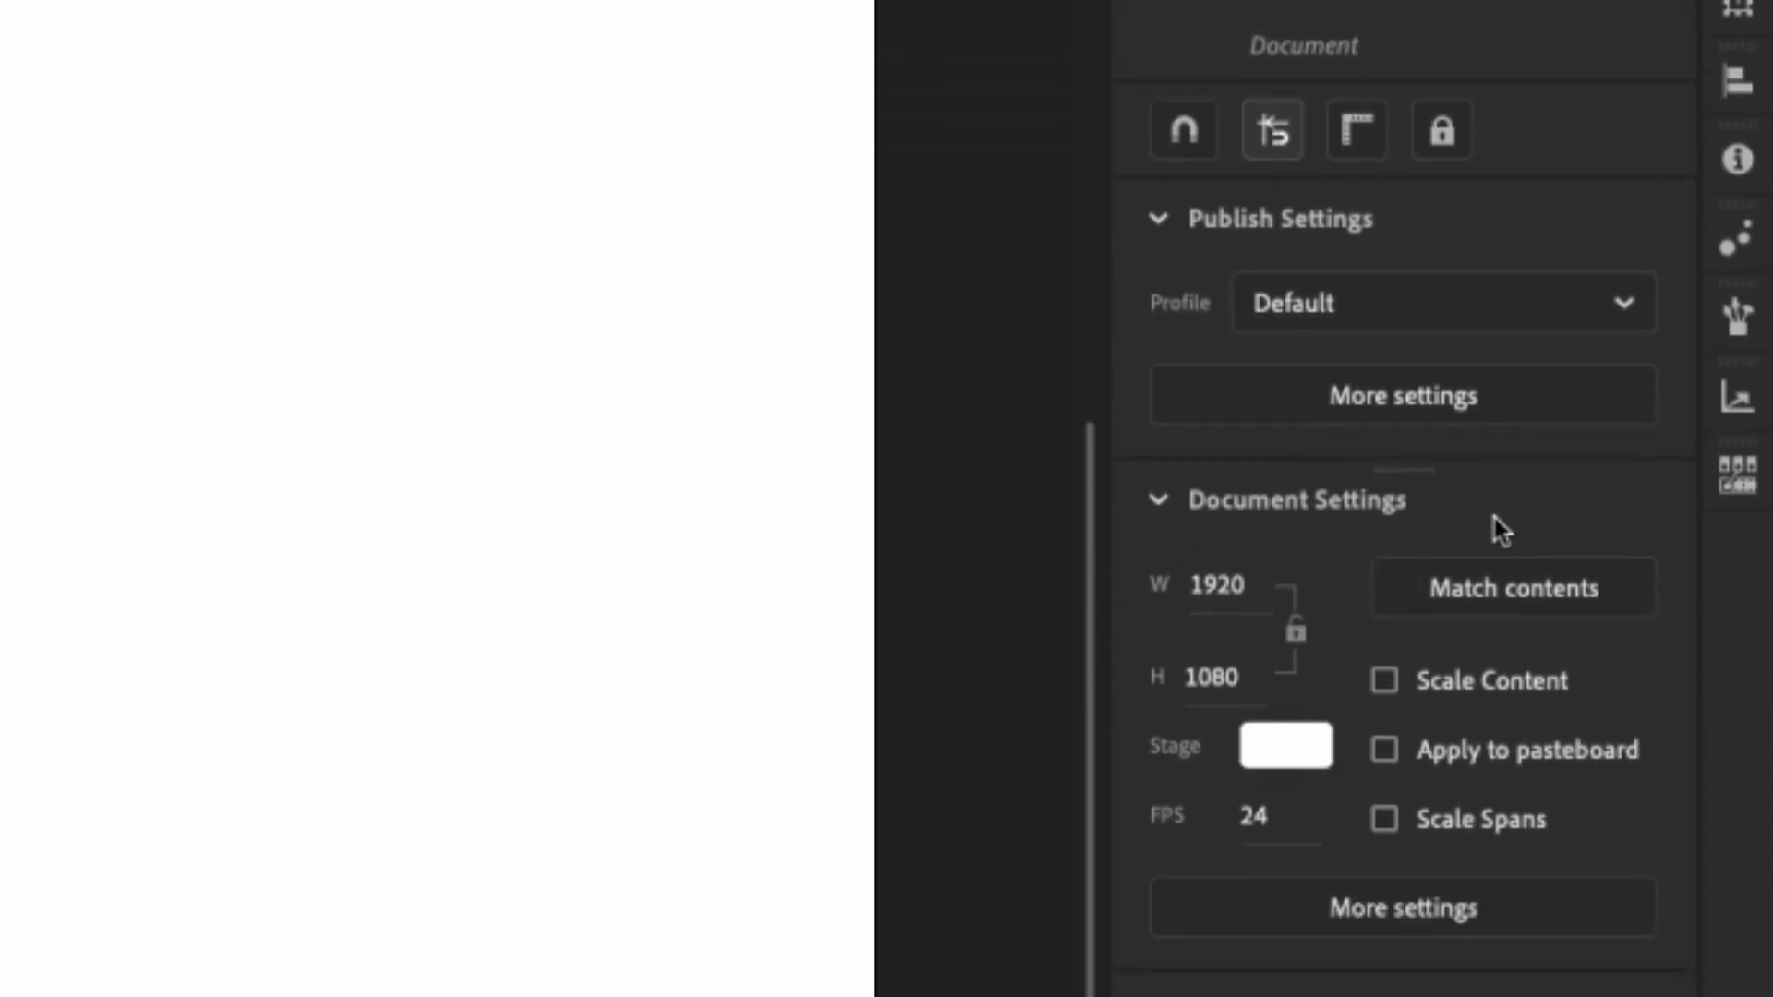
- Check the Use Advanced Layers mode in the full document settings of 06.fla in Animate
click(1402, 917)
drag(1314, 162, 855, 0)
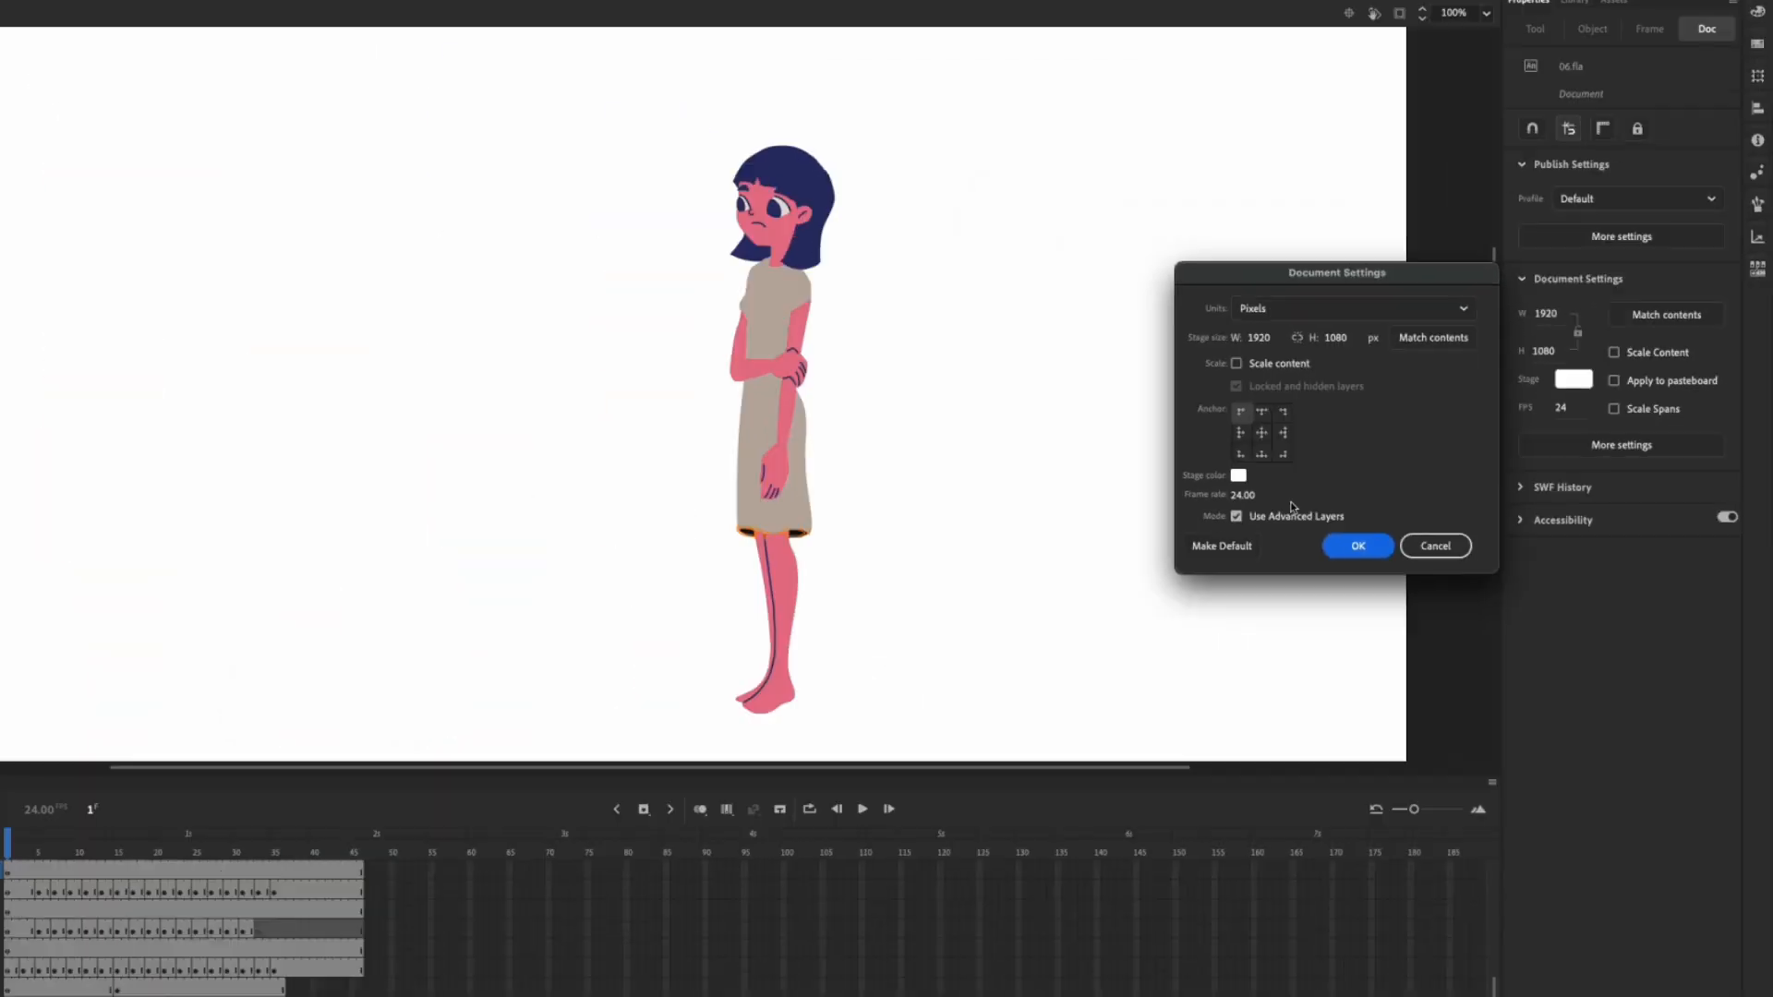
click(813, 611)
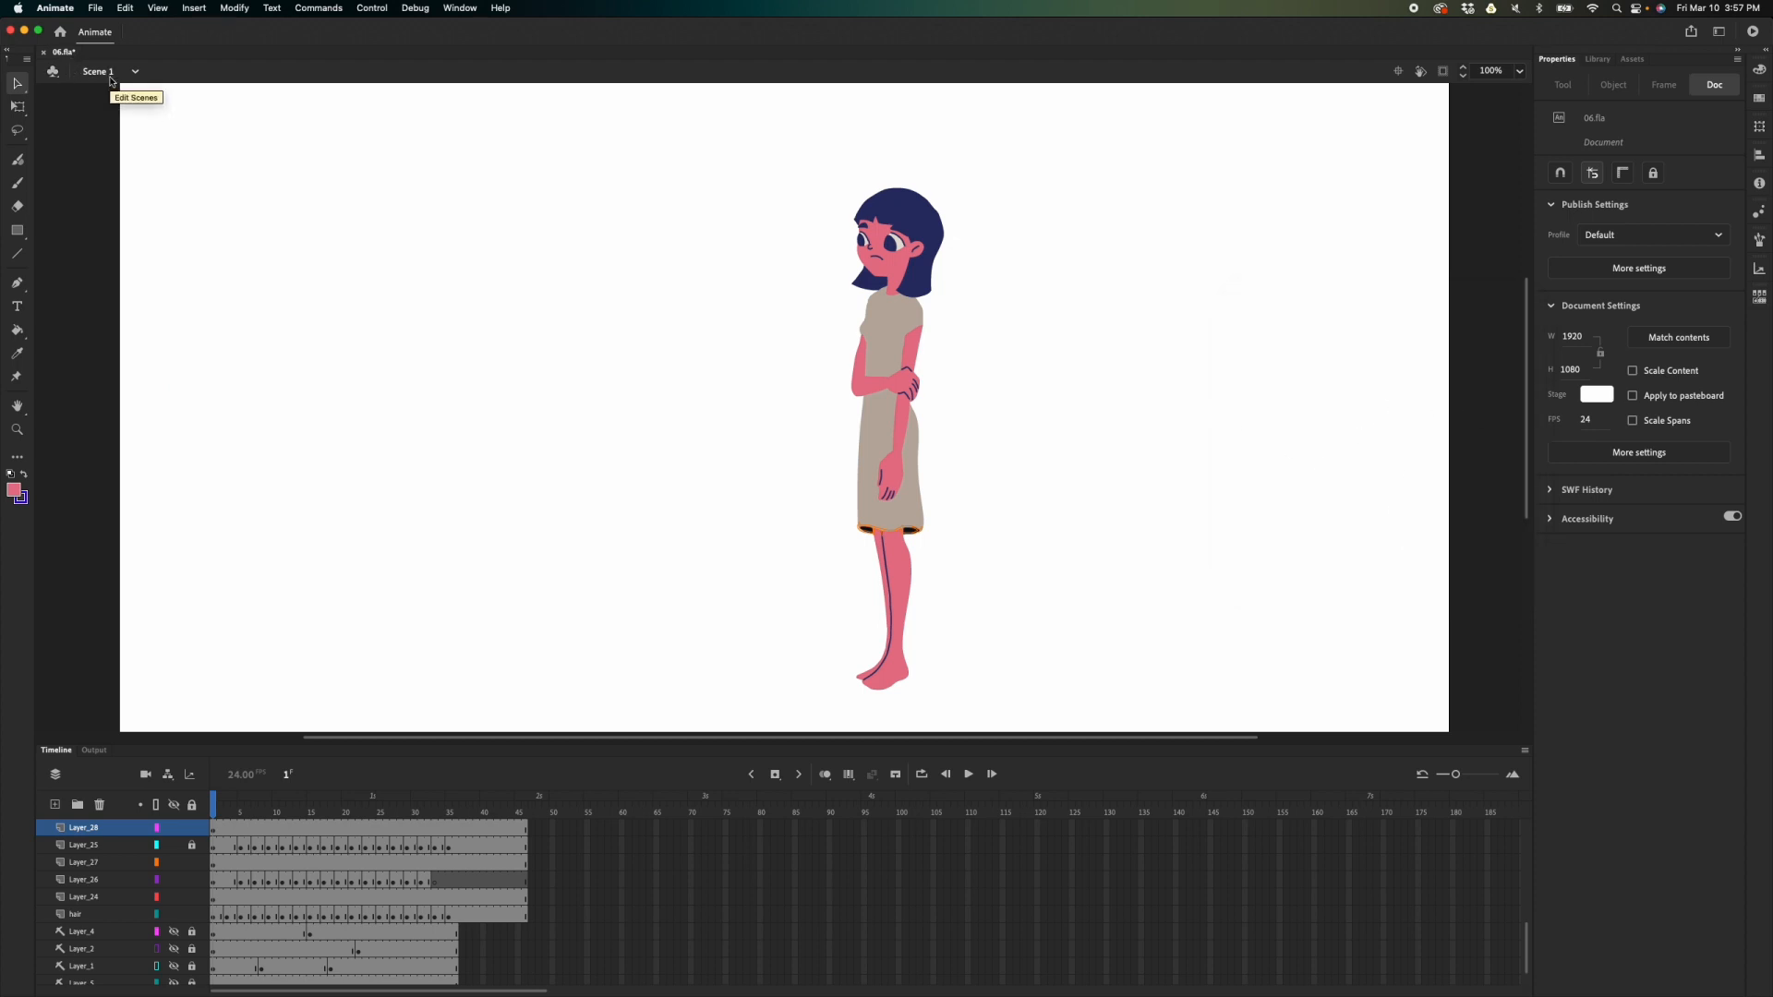
- Switch to After Effects, import 06.fla into the Character folder without audio, and open the imported 06 composition
key(super+Tab)
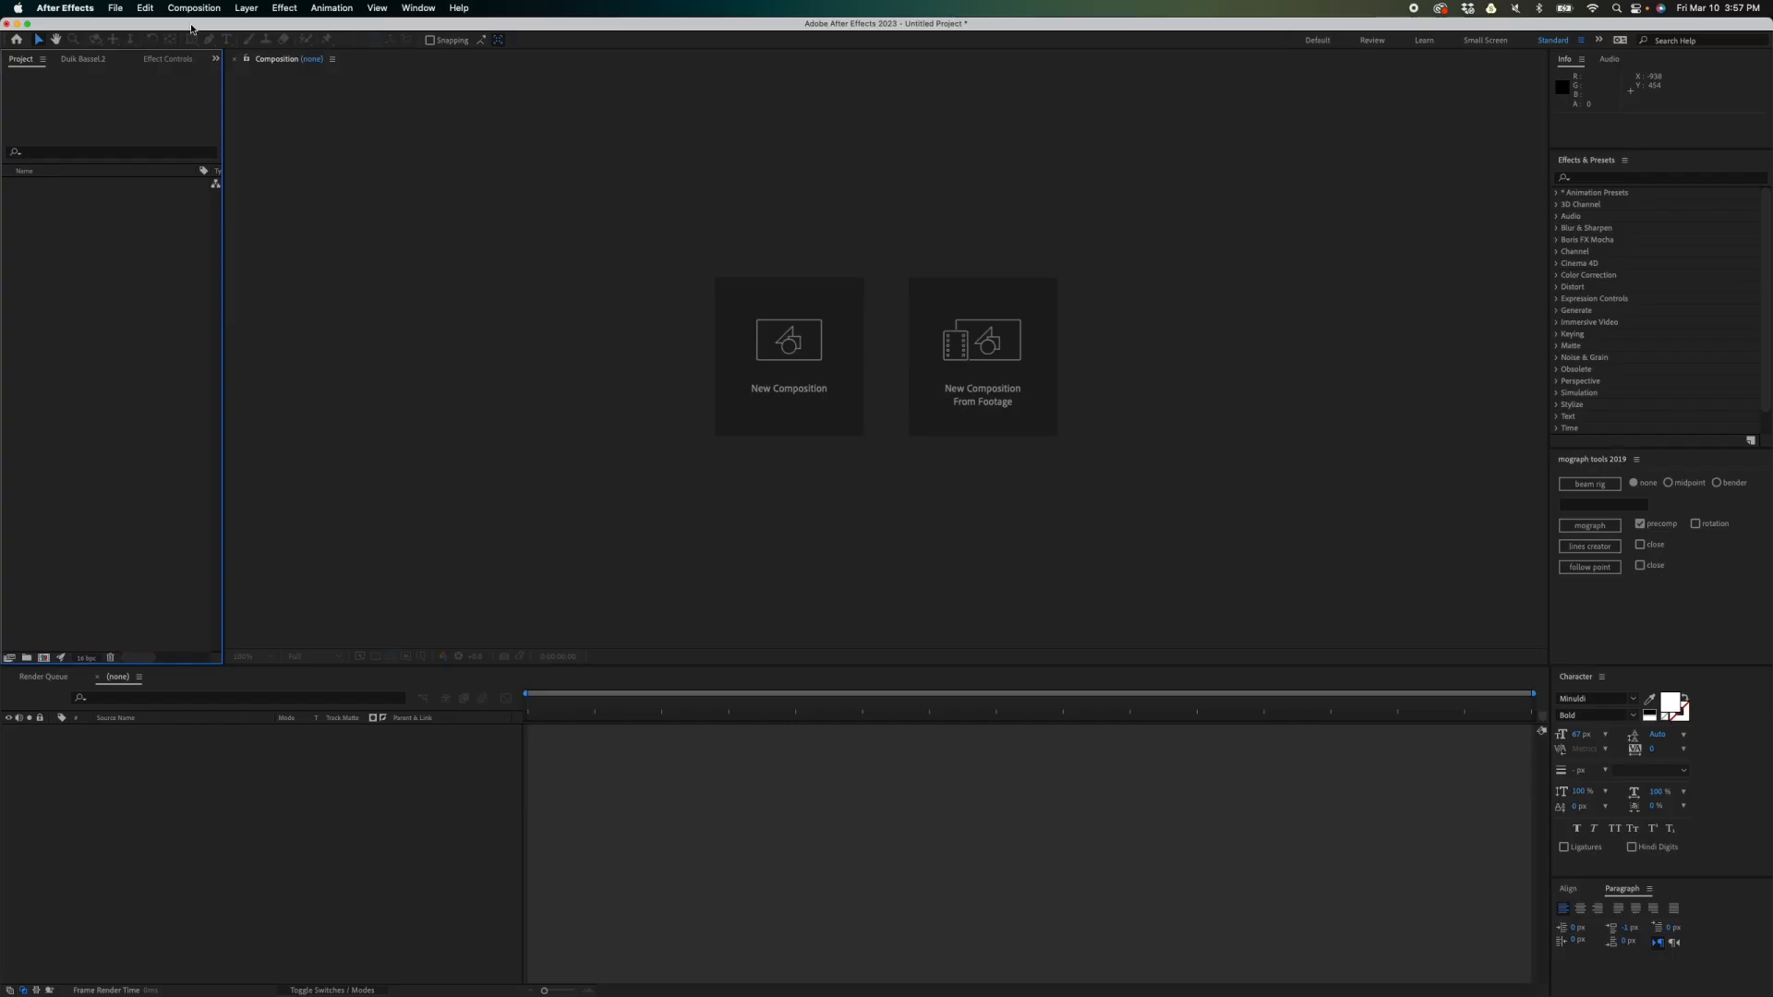
click(116, 9)
mouse_move(158, 216)
click(335, 213)
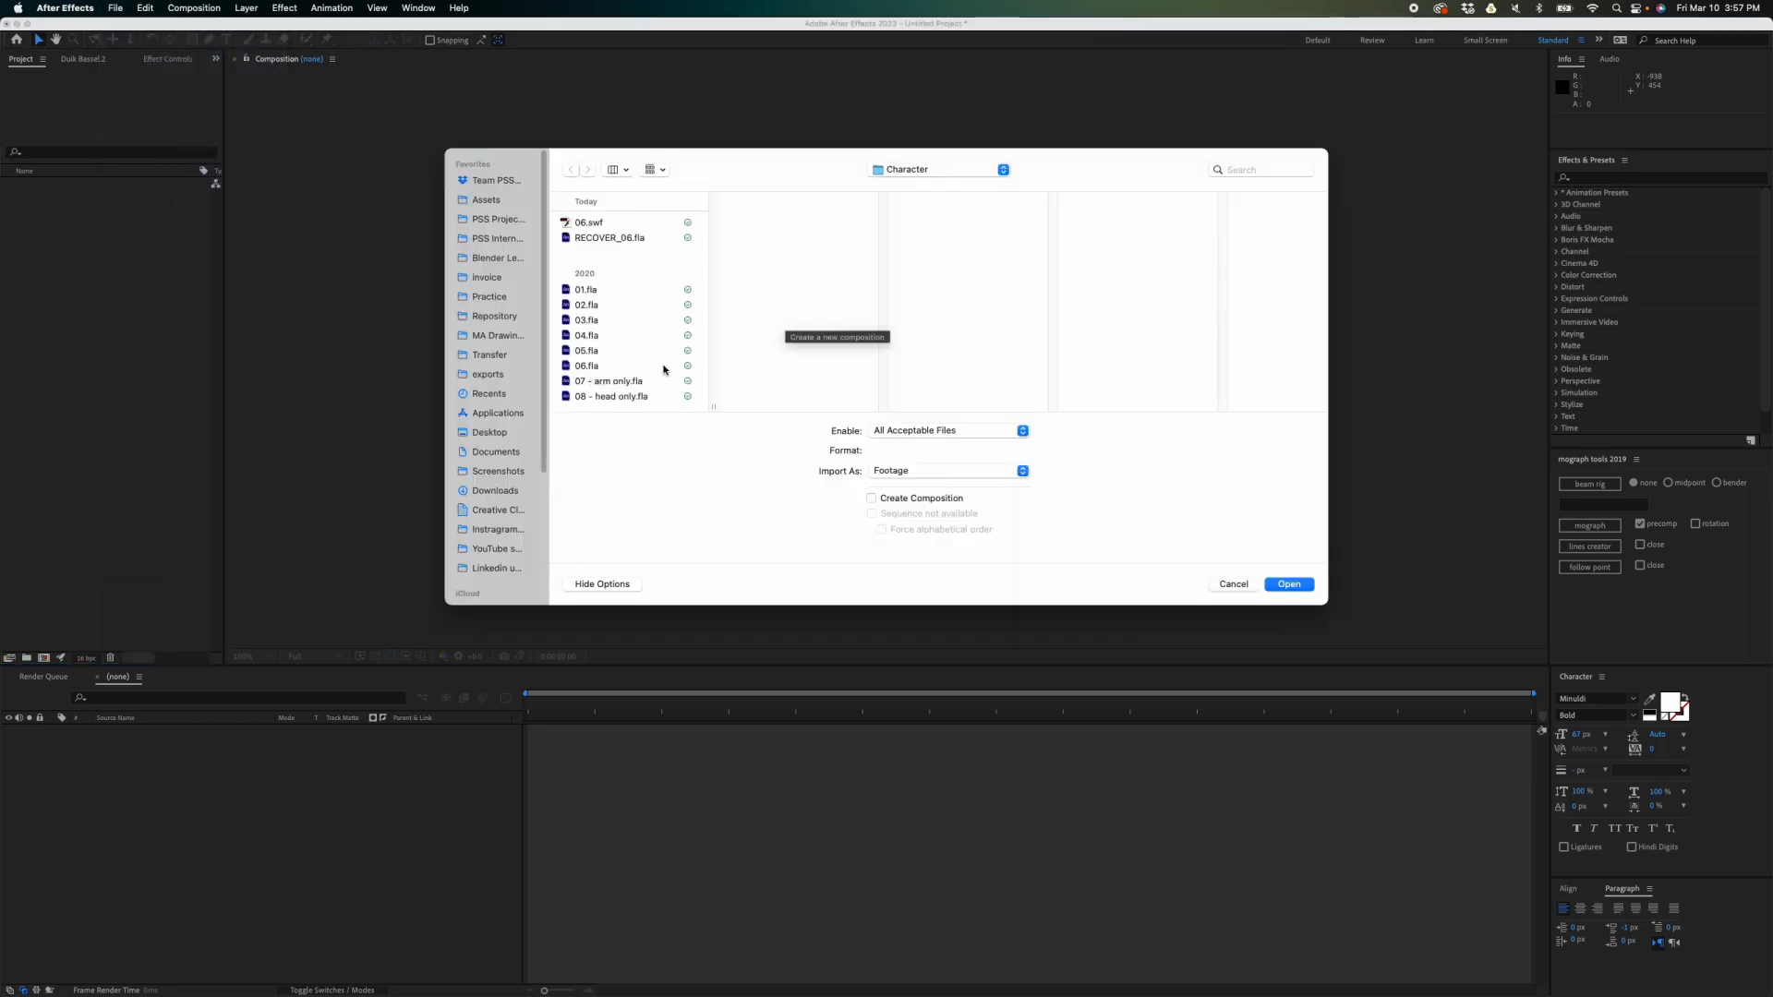
click(588, 368)
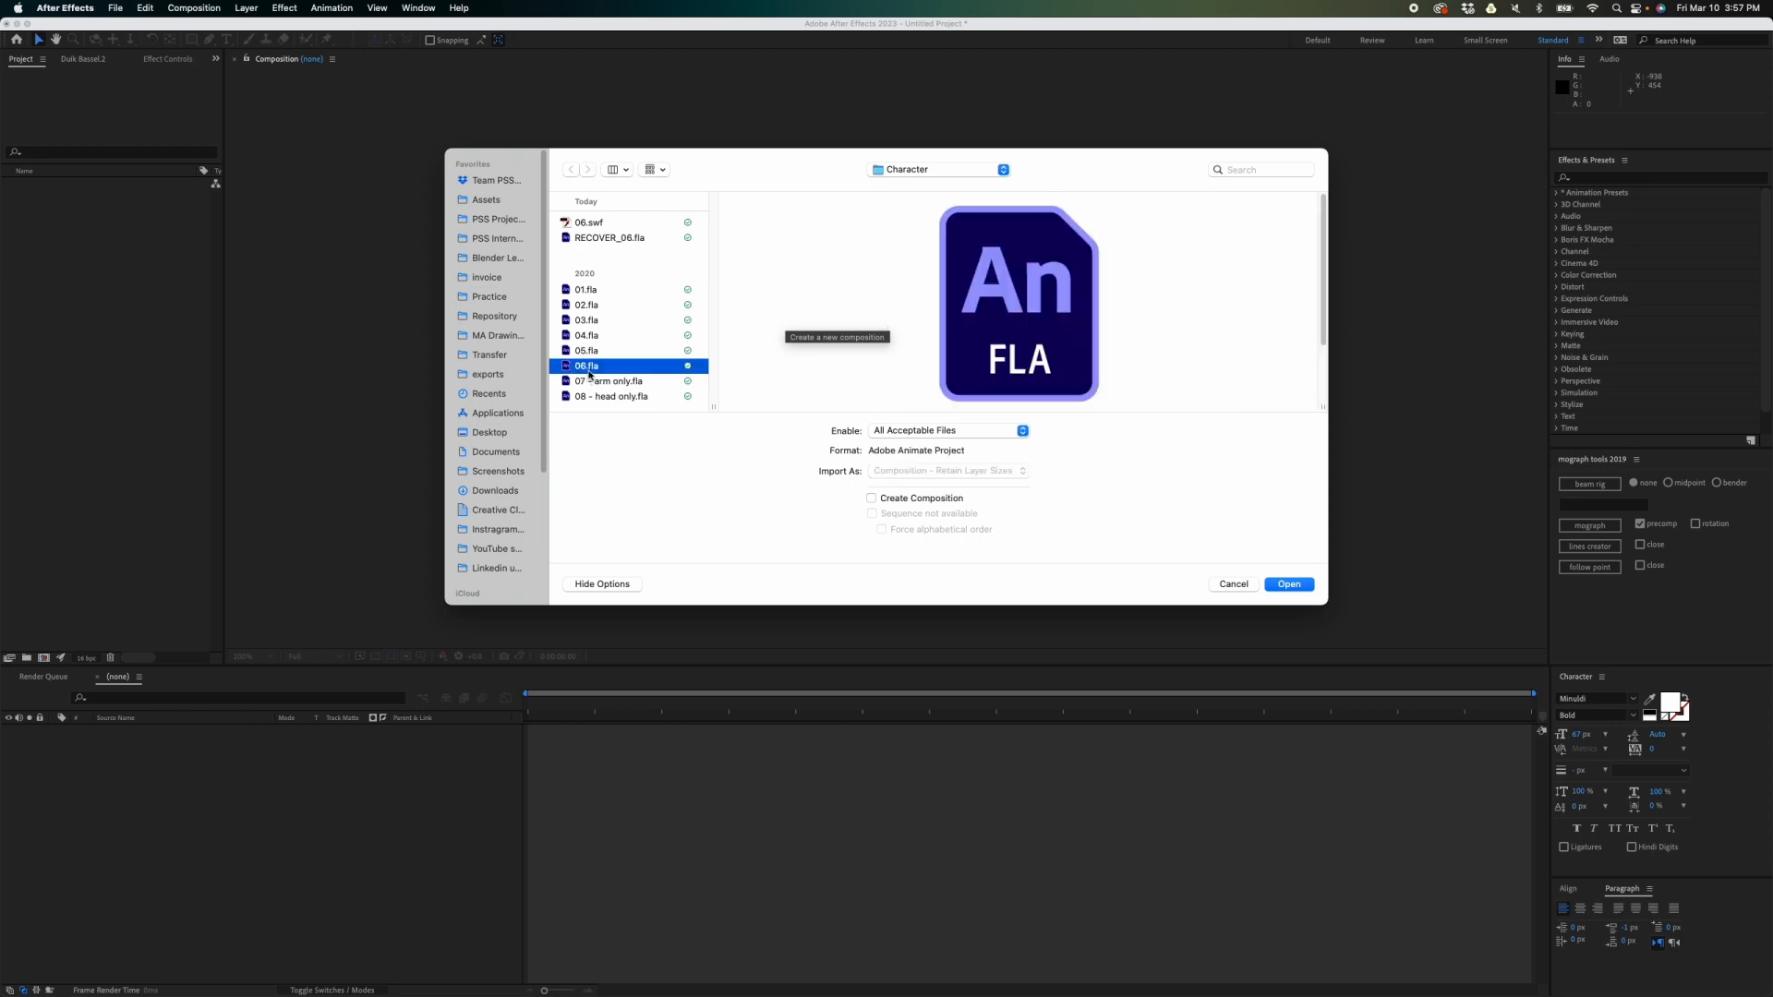
click(1289, 585)
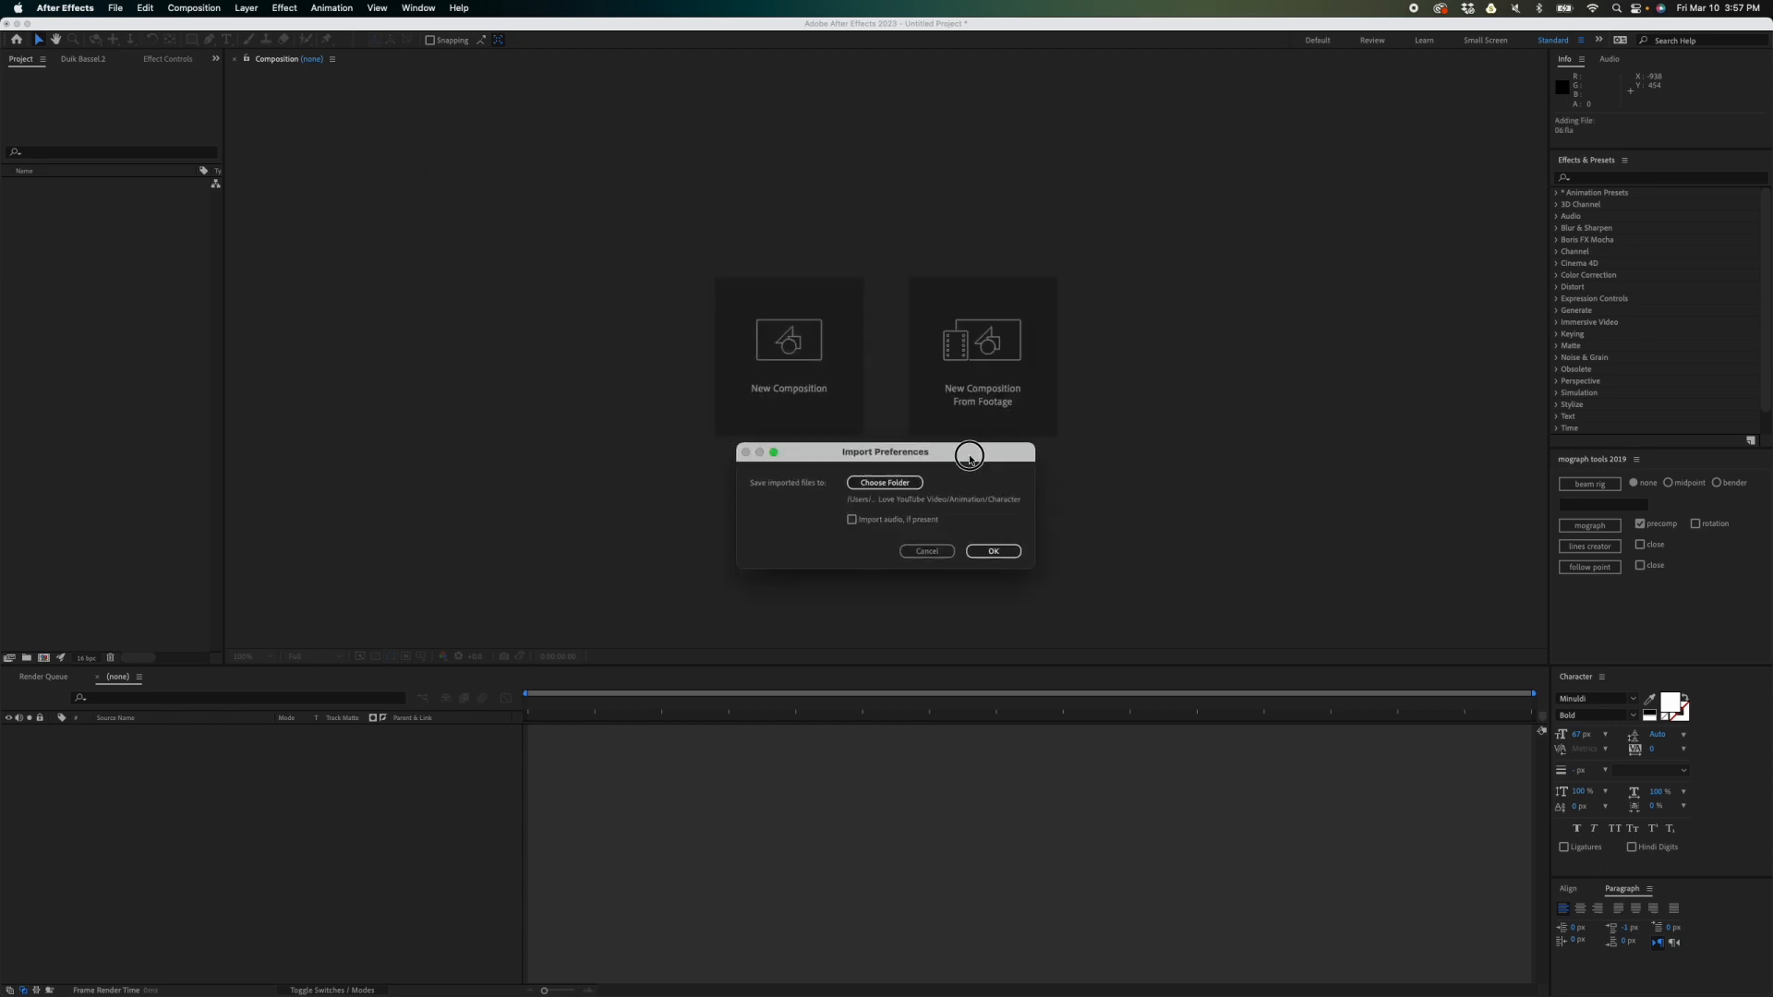
drag(892, 400, 929, 223)
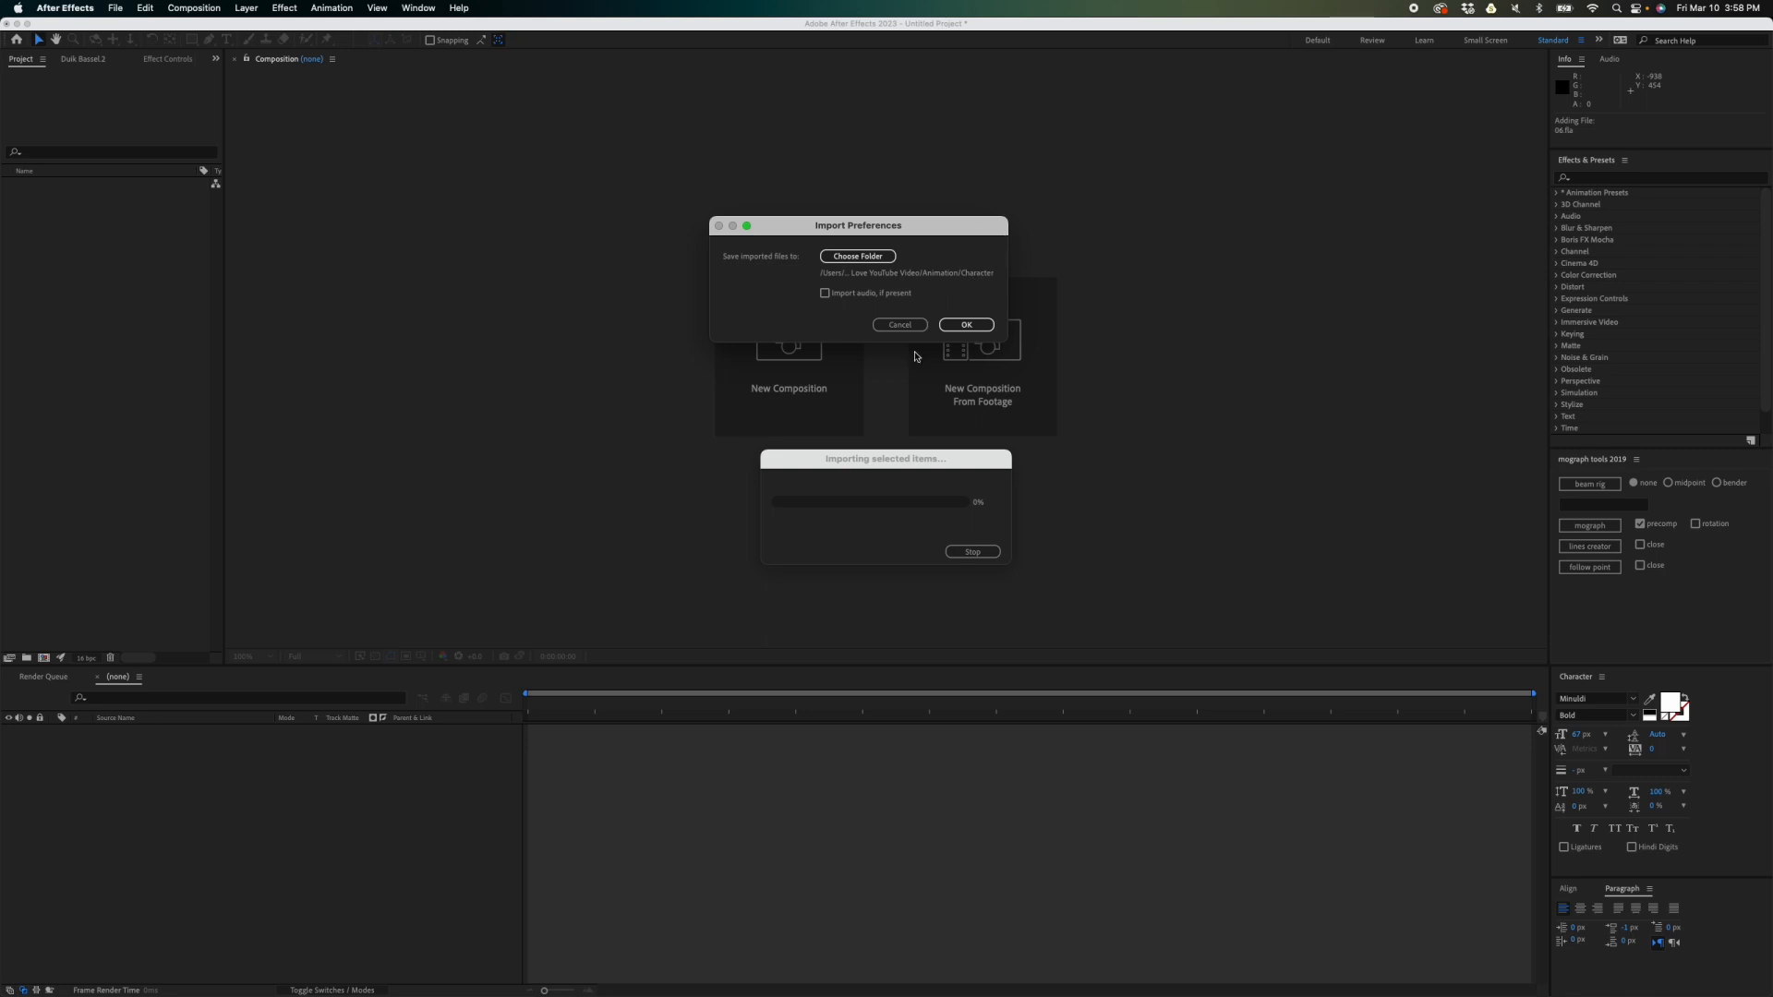
click(971, 324)
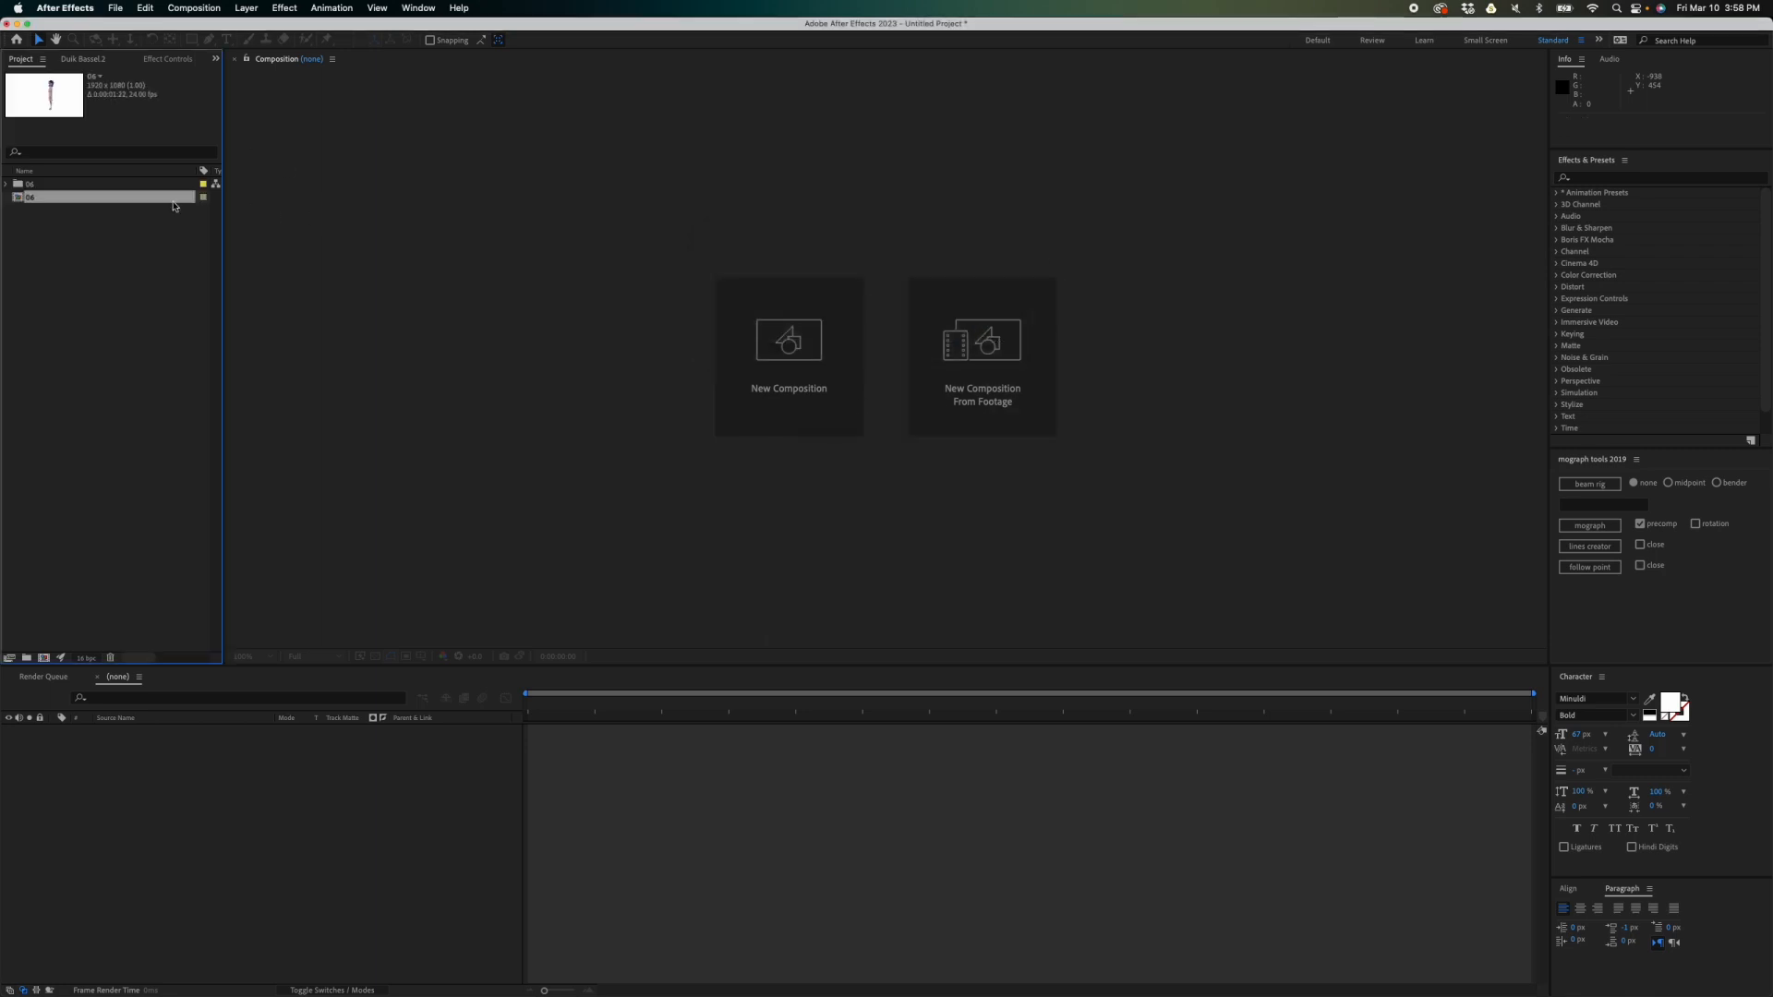
double_click(40, 198)
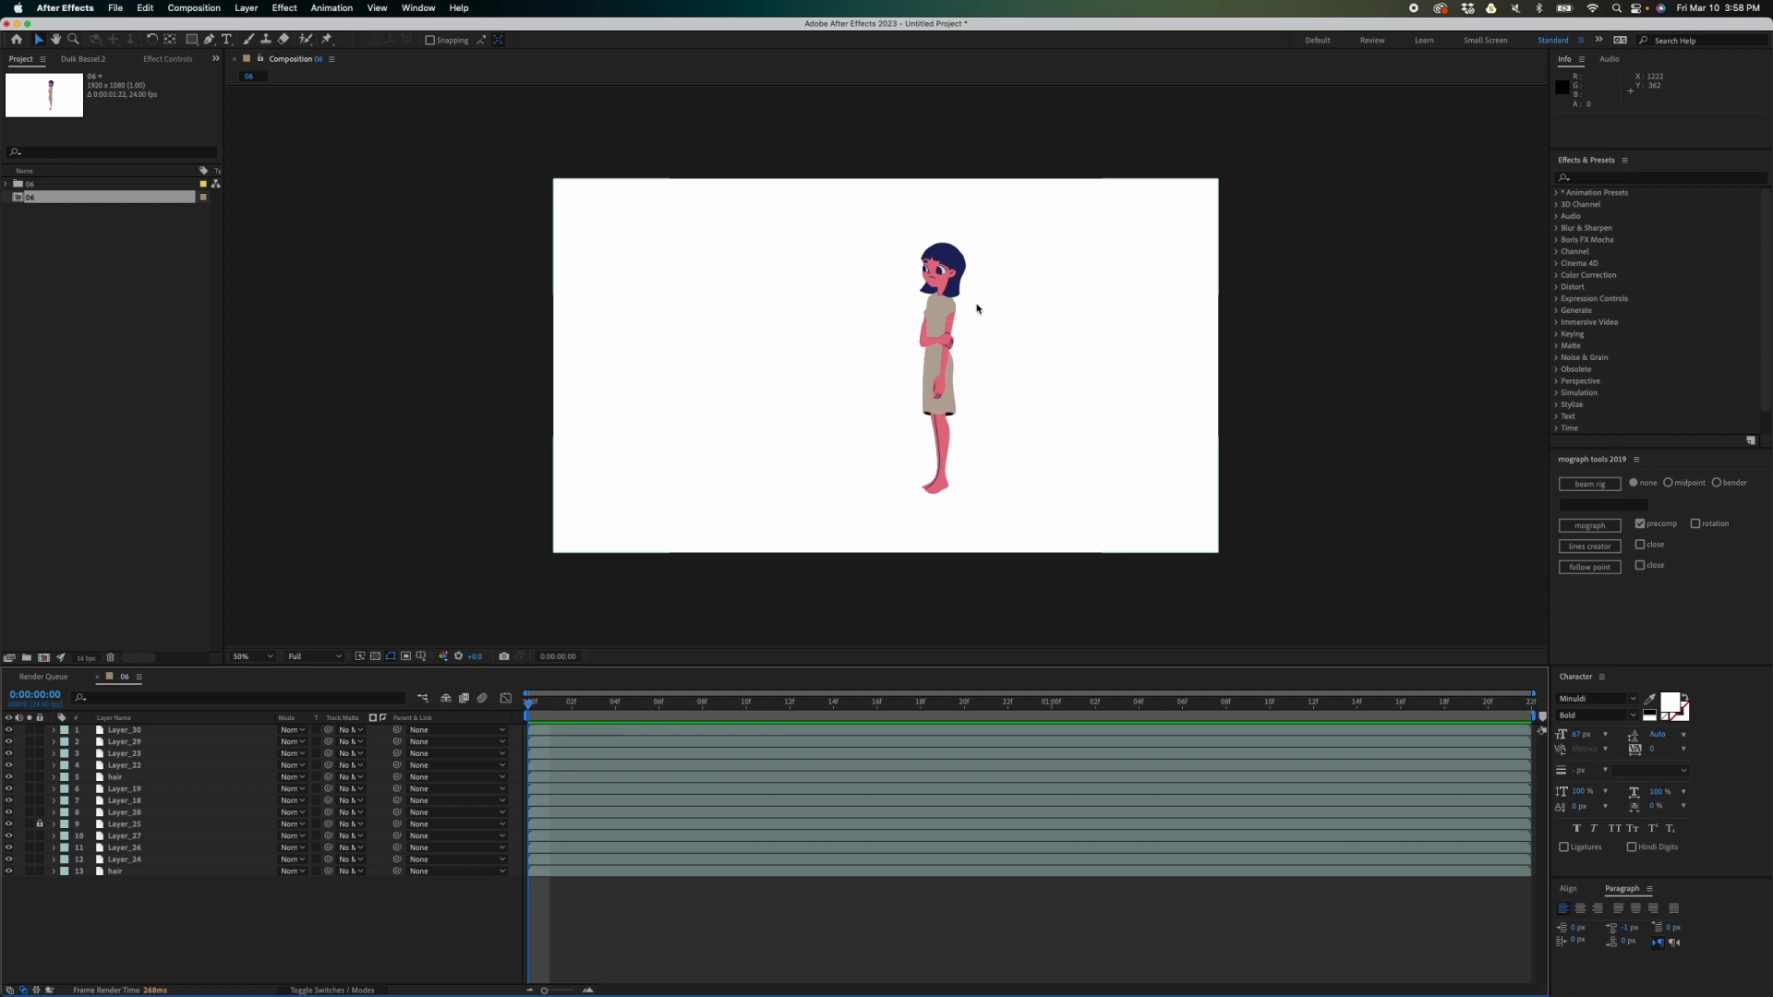
- Try moving Layer_30 around the composition, and undo the move
click(1010, 329)
drag(1009, 328, 1124, 261)
key(ctrl+z)
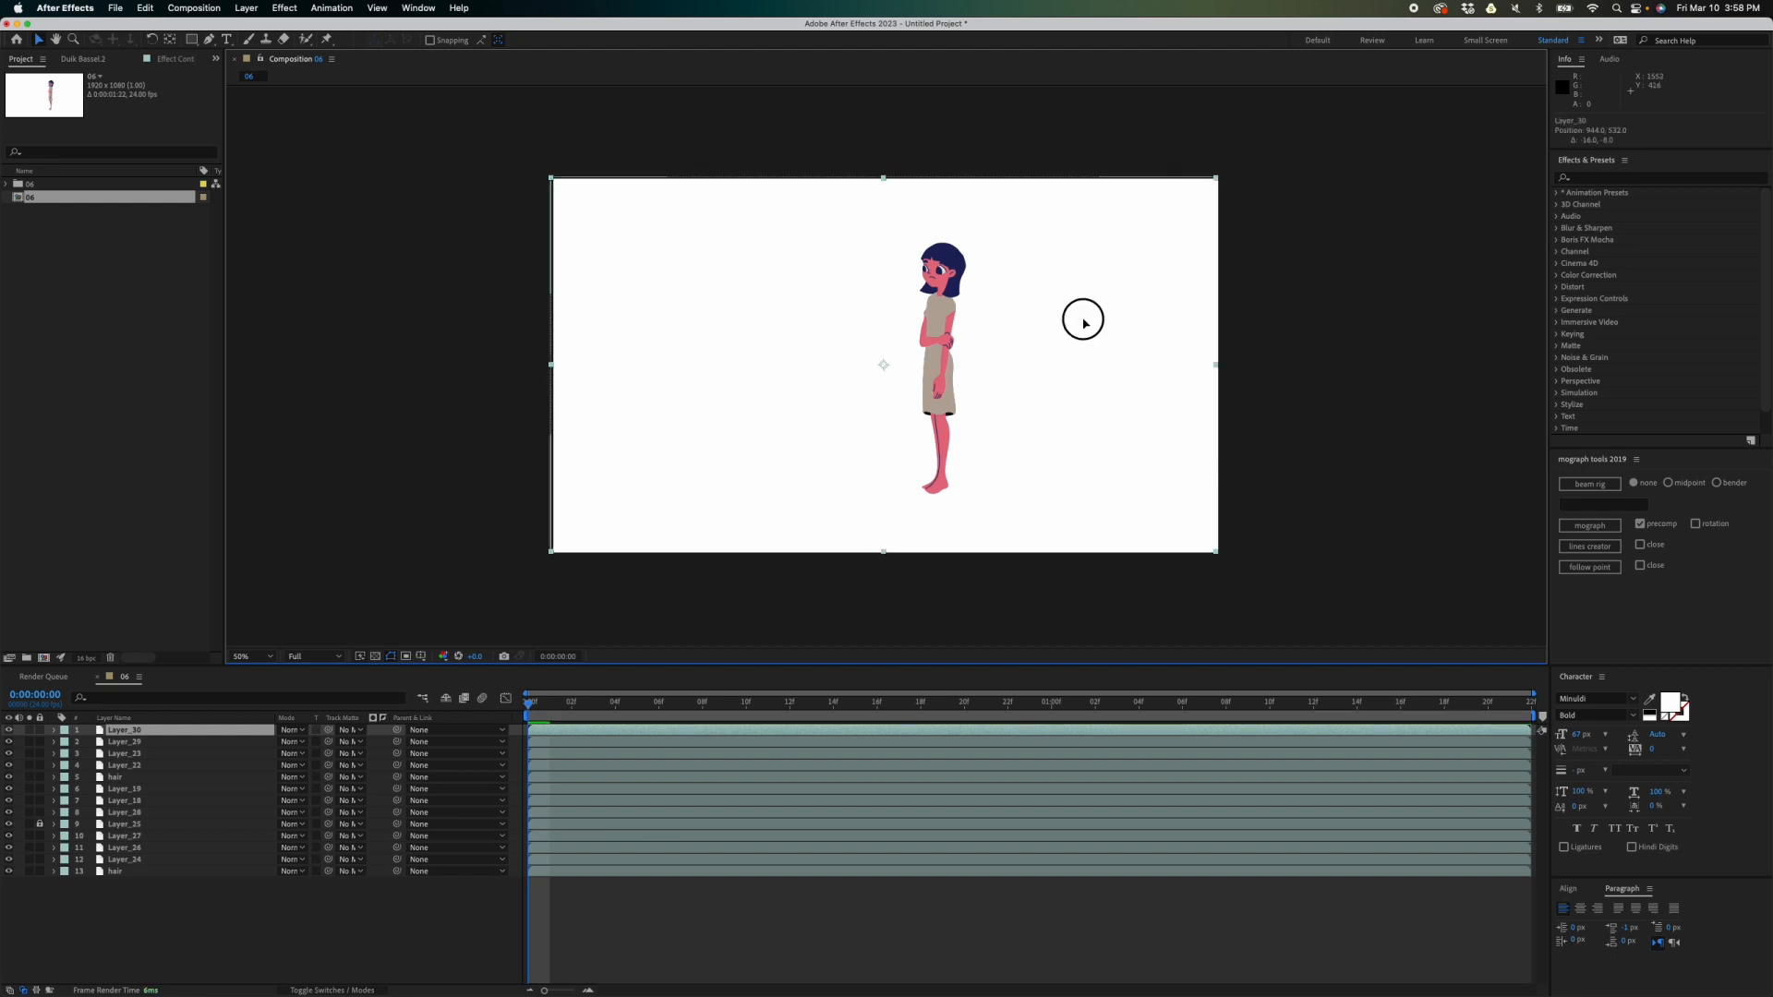
drag(1081, 317, 1121, 234)
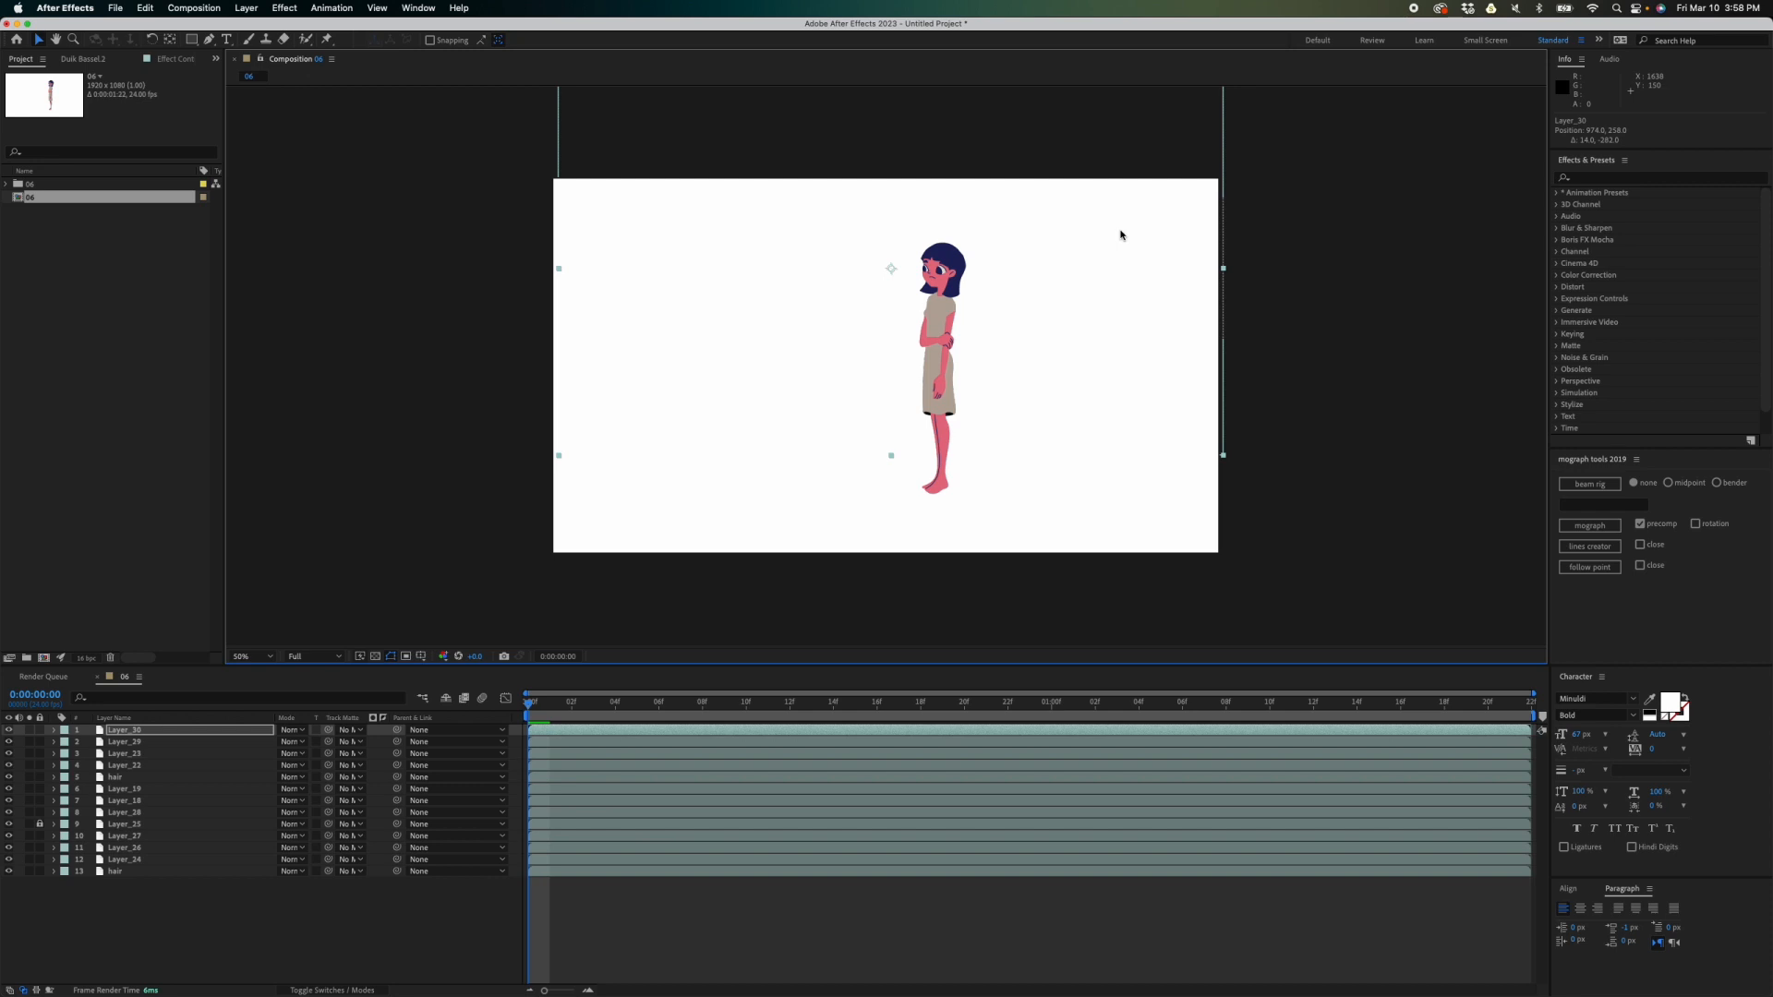
key(super+z)
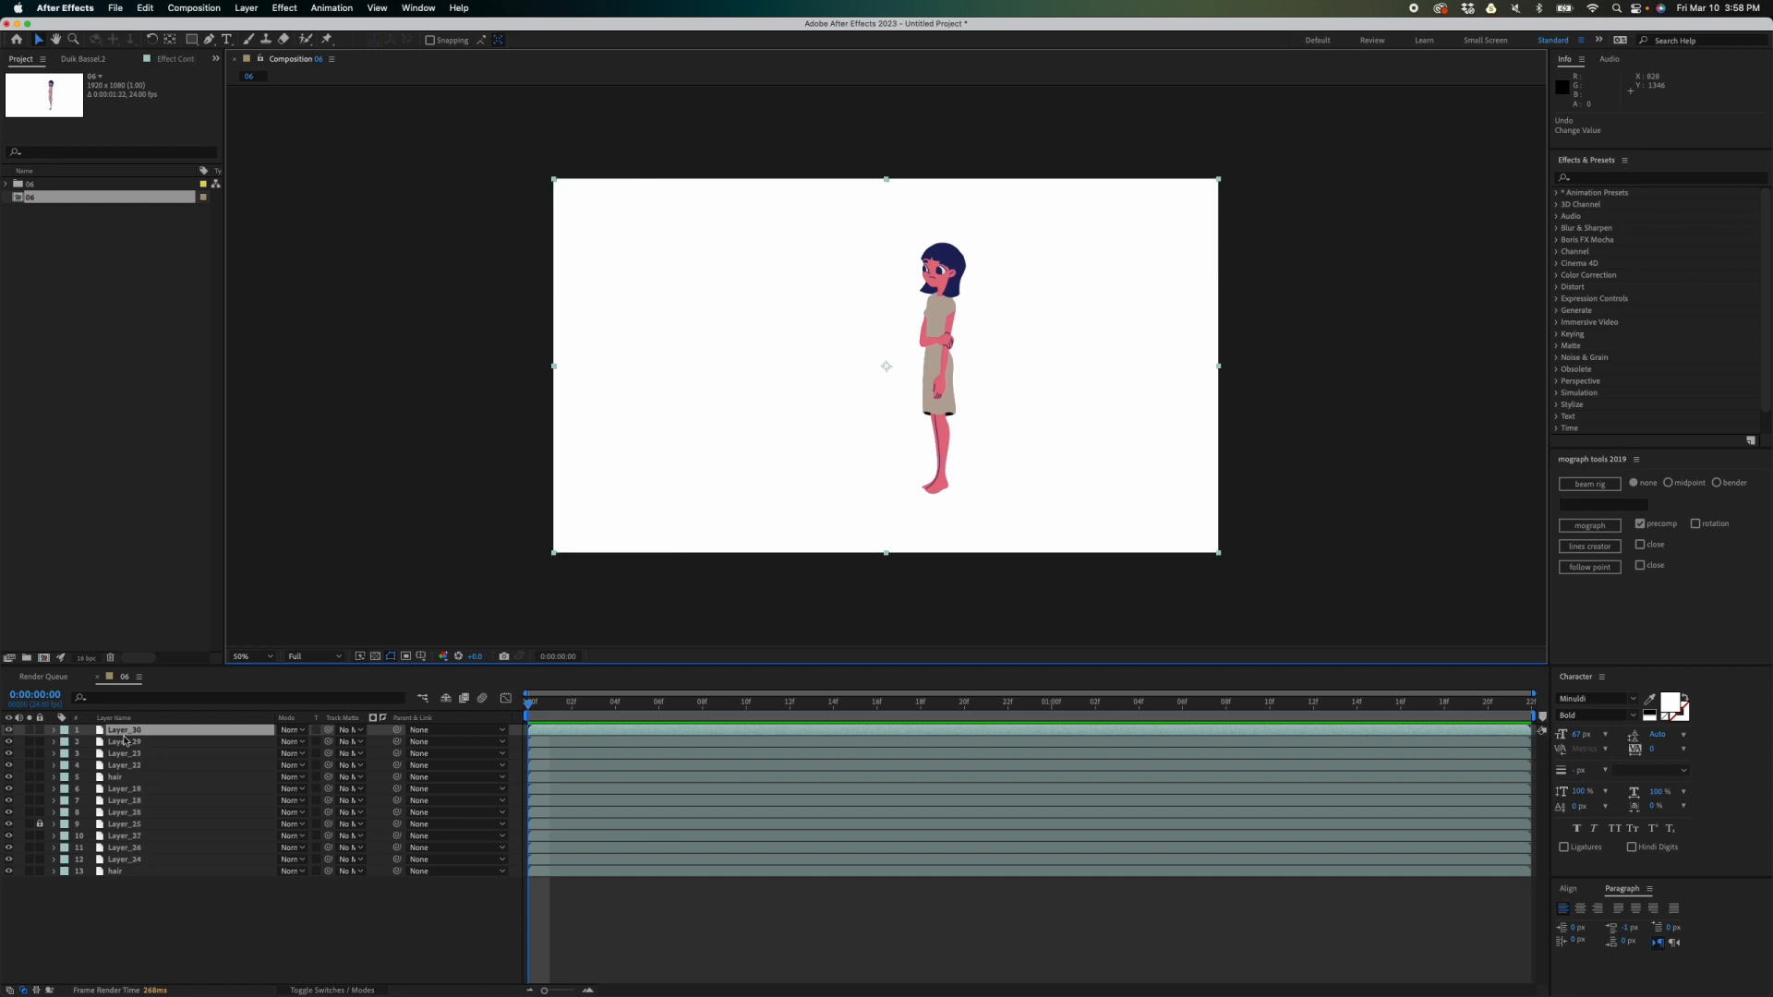
- Try moving the hair layer in row 5 away from the girl's head, undoing each move
click(125, 780)
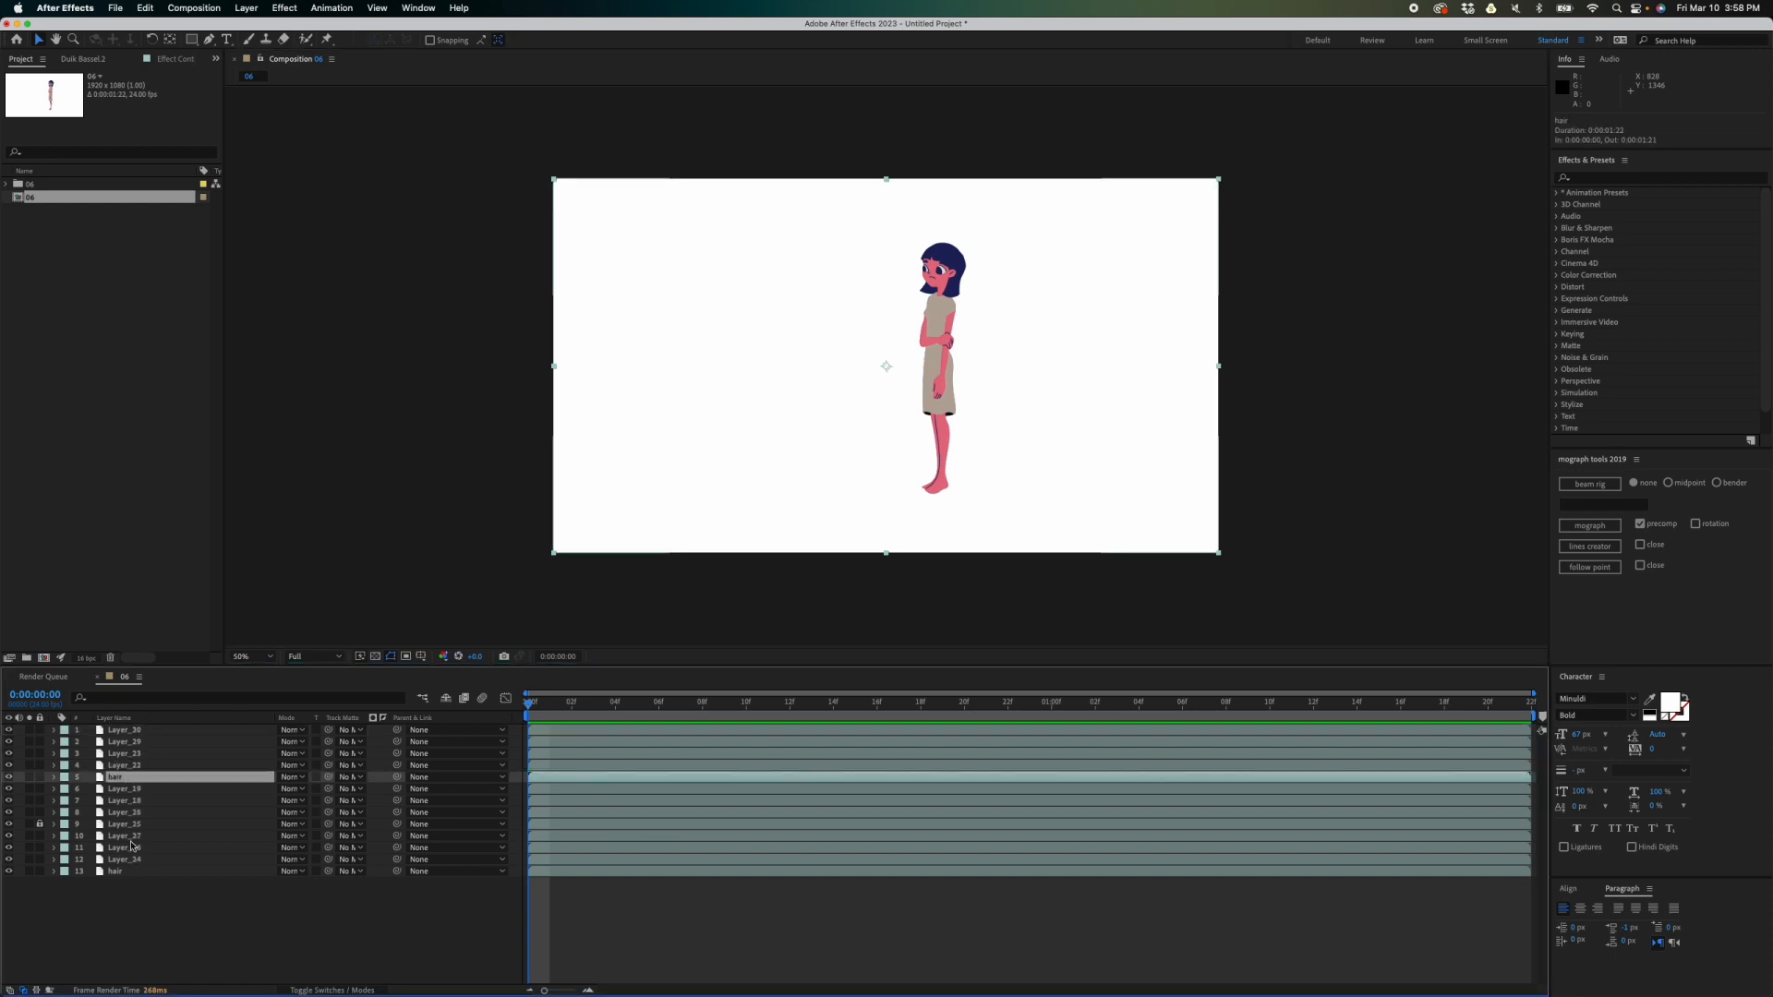
drag(1072, 349, 1124, 340)
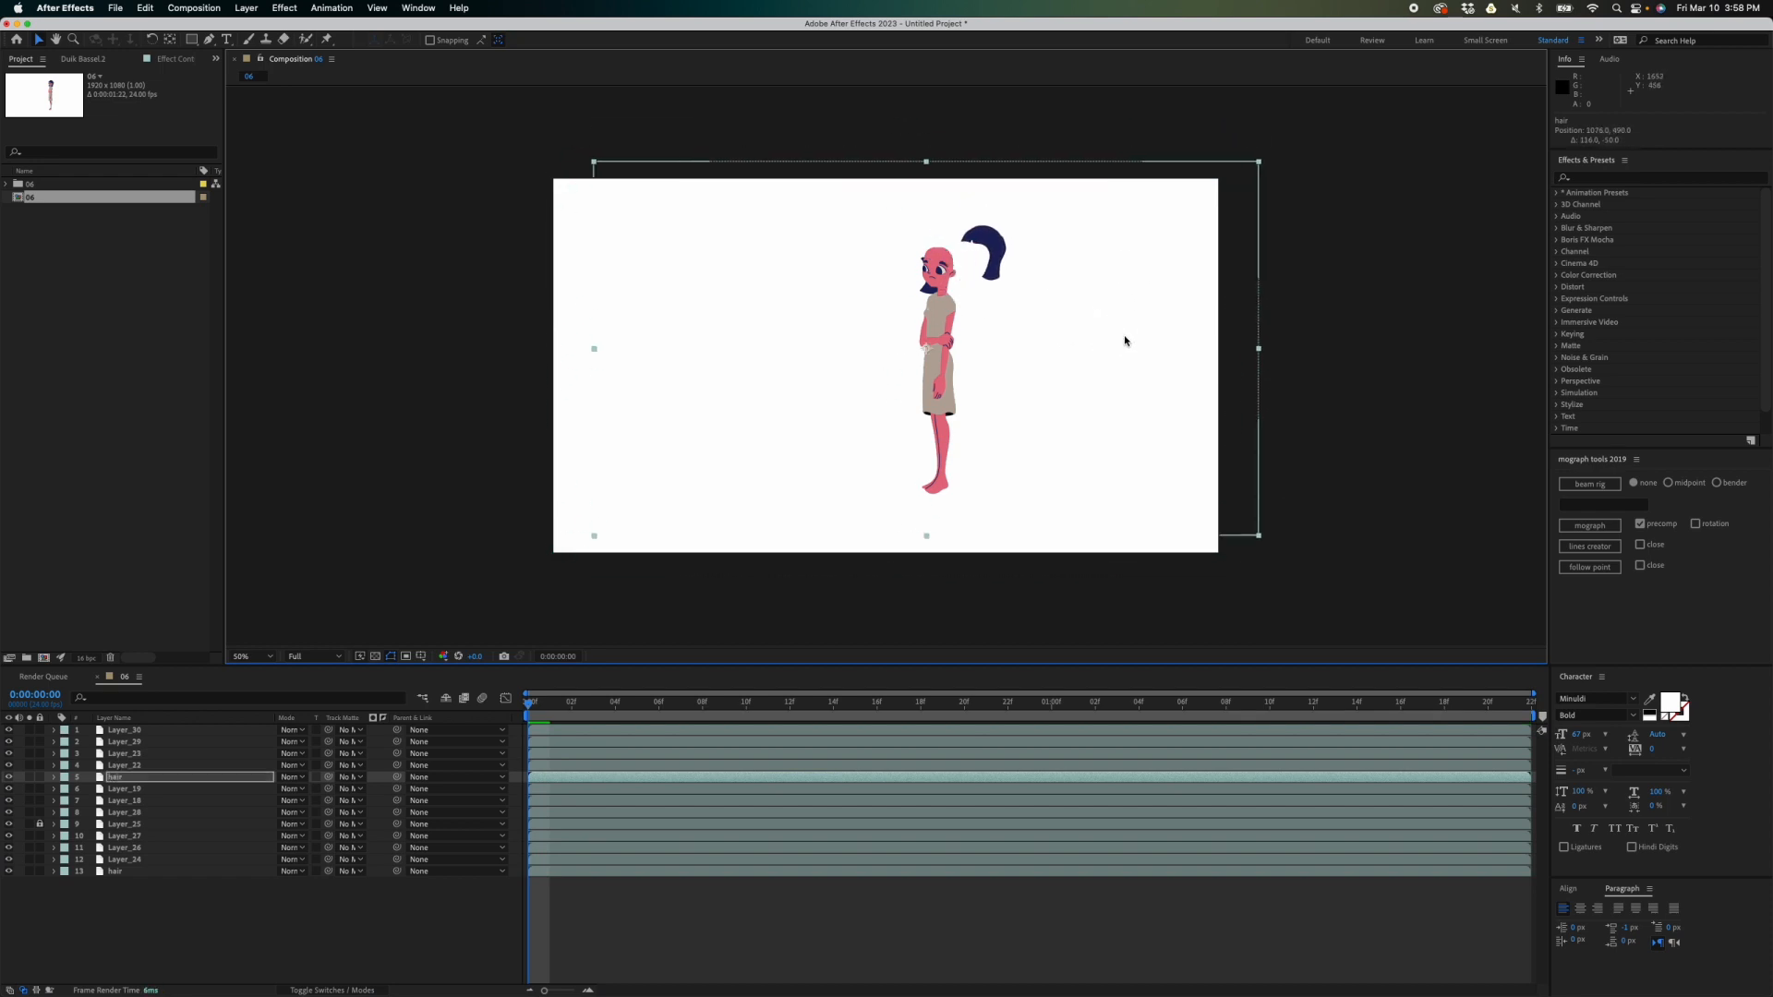
key(super+z)
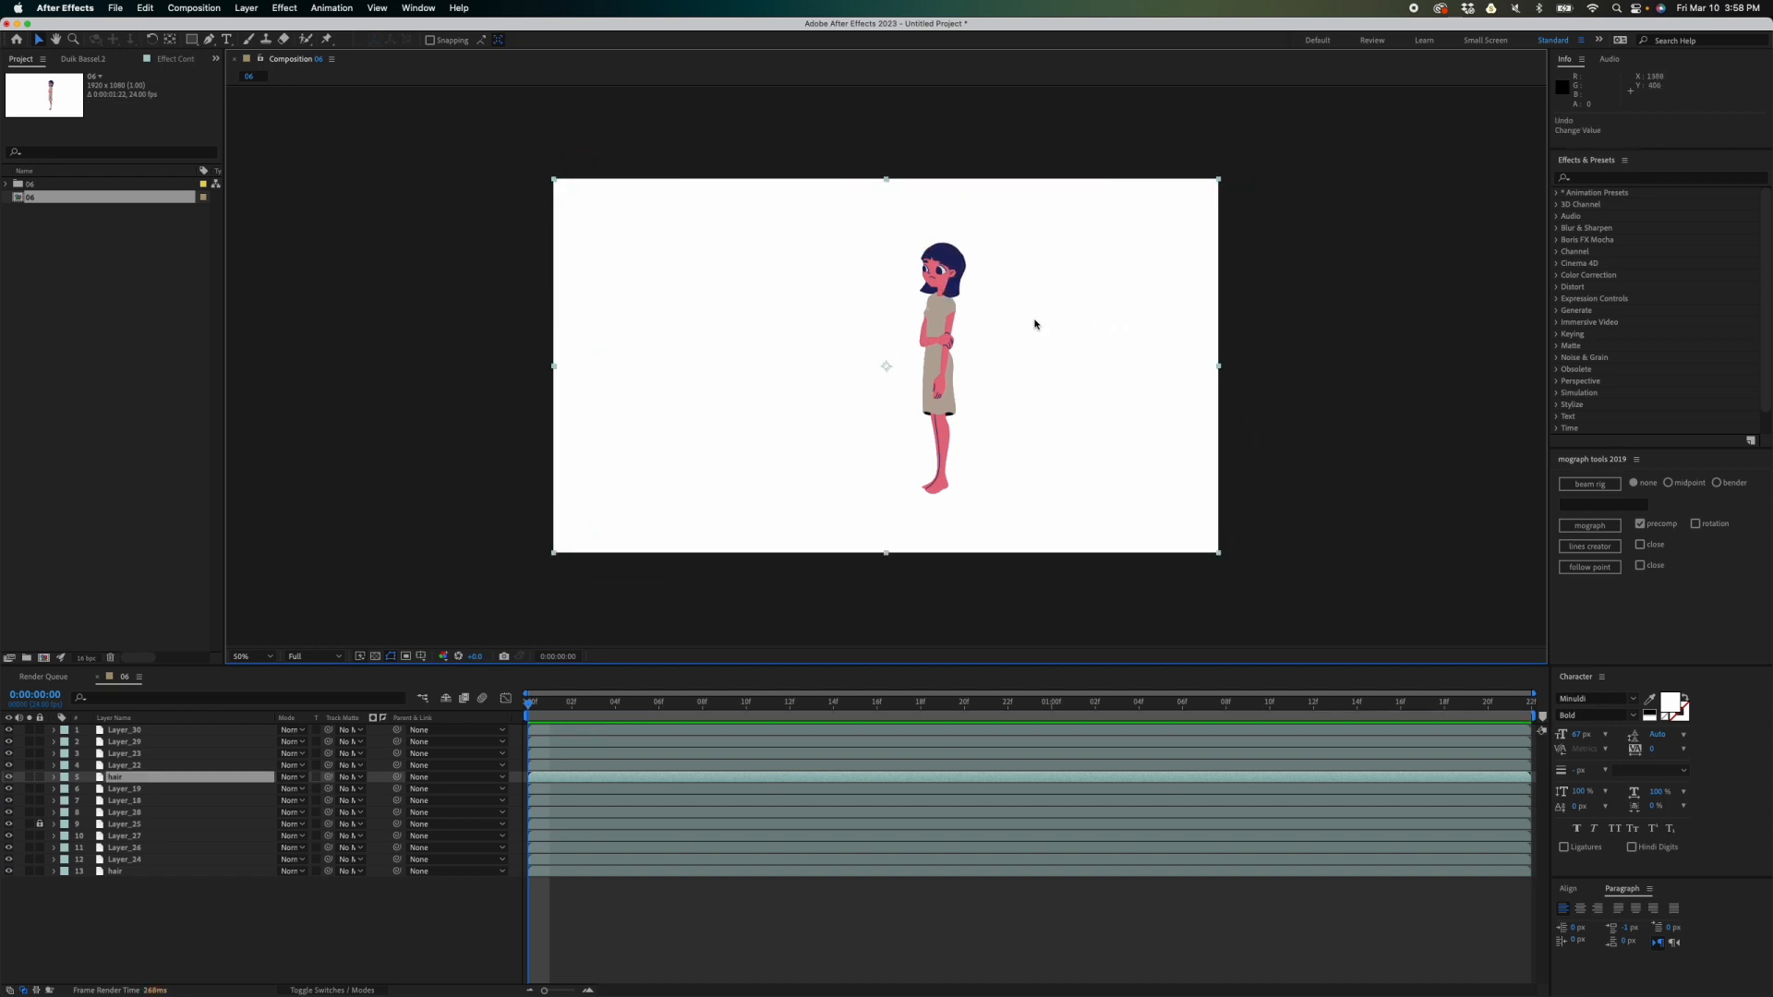
click(155, 869)
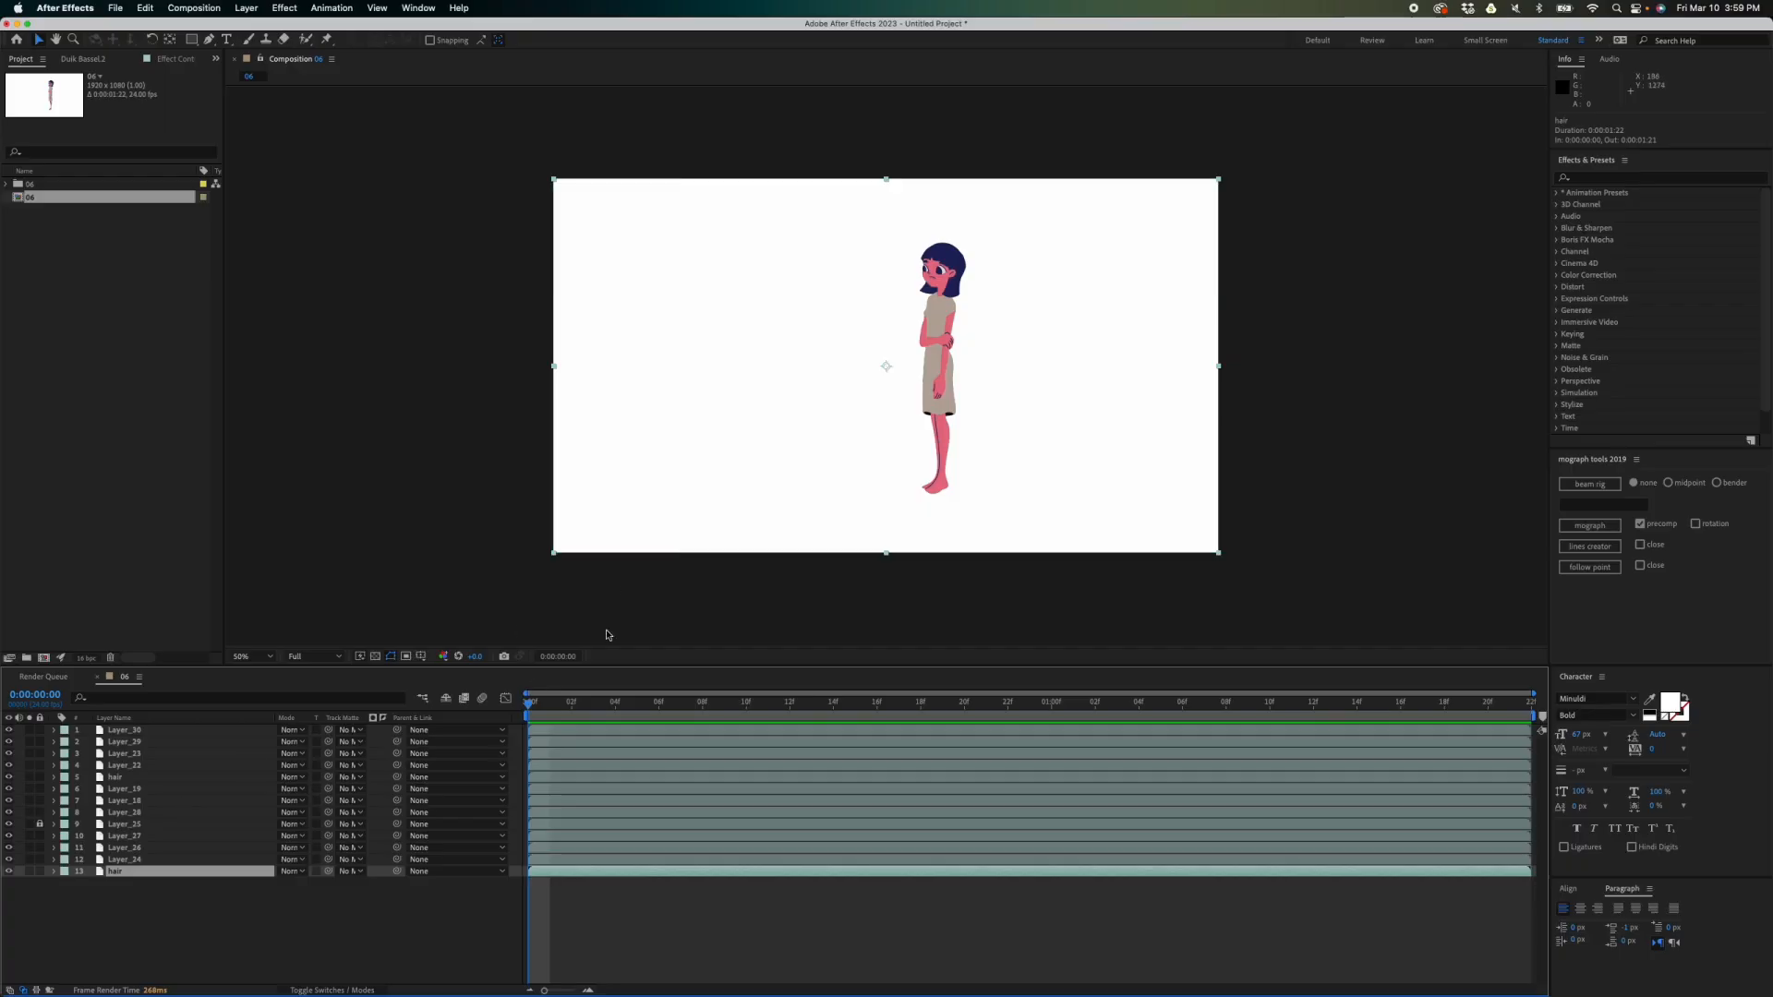
click(116, 778)
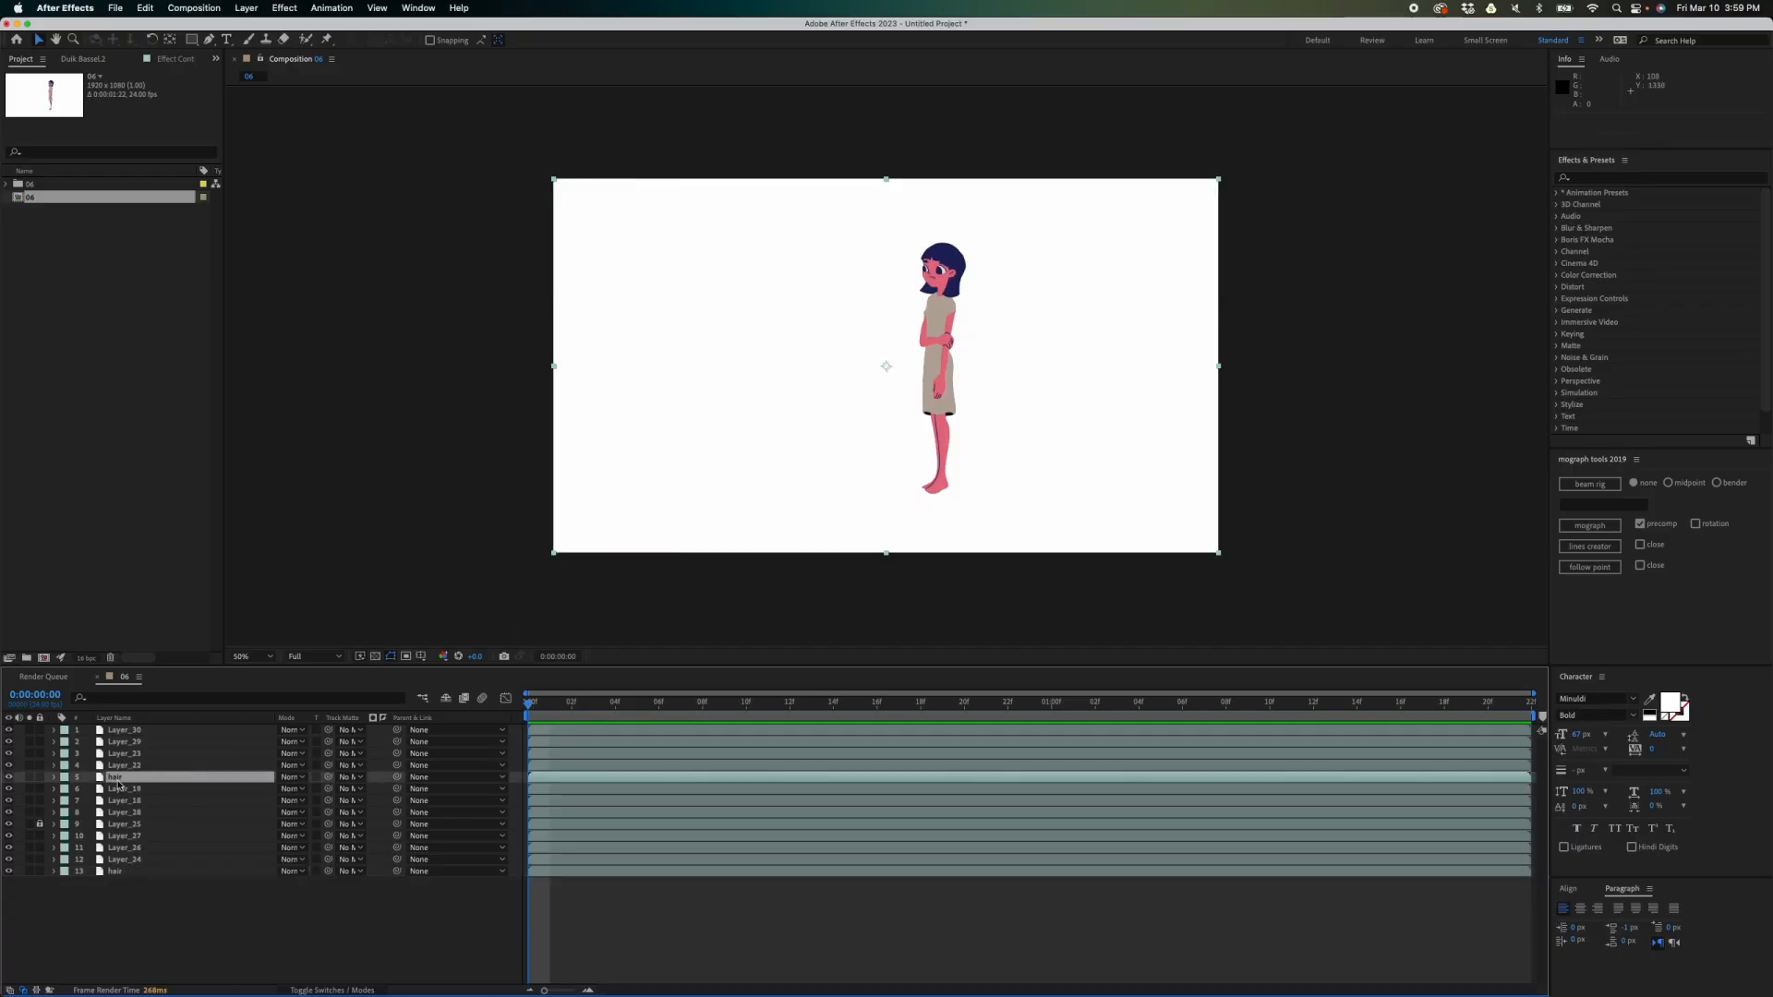
drag(1061, 412, 1143, 408)
key(super+z)
key(super+z)
key(super+z)
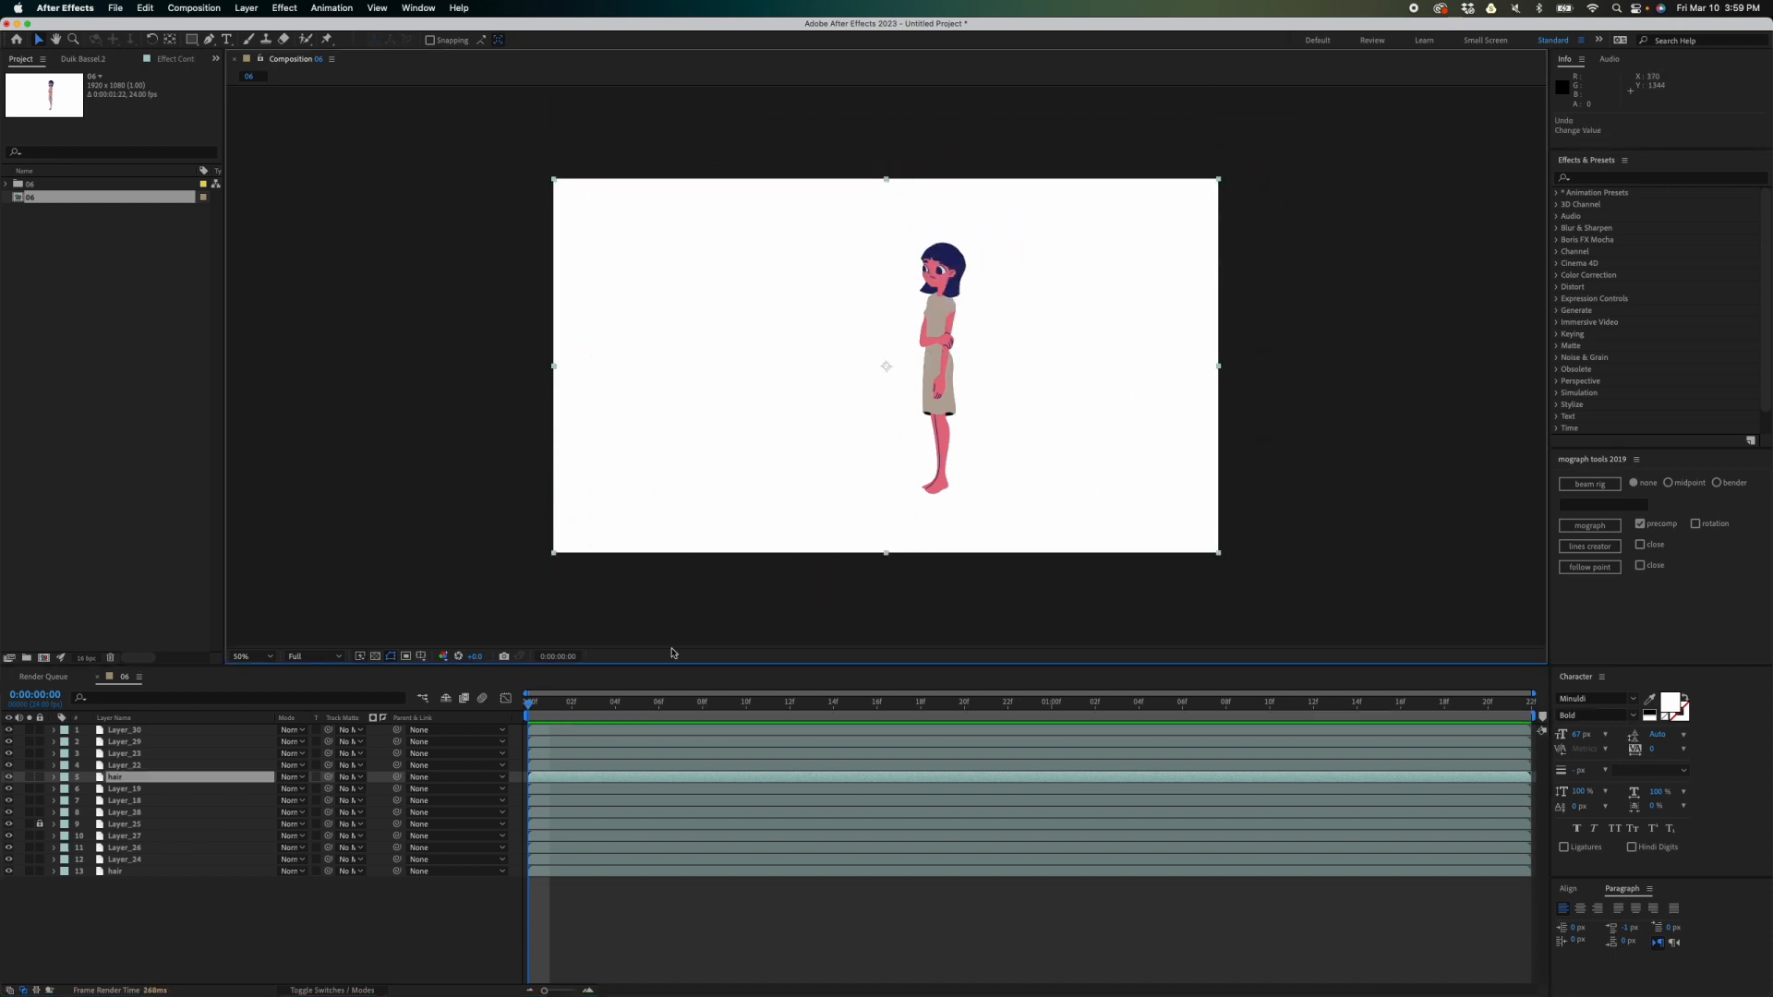
- Try moving the head on Layer_18 away from the hair, and undo the move
click(142, 802)
drag(1092, 439, 1057, 404)
key(super+z)
click(142, 811)
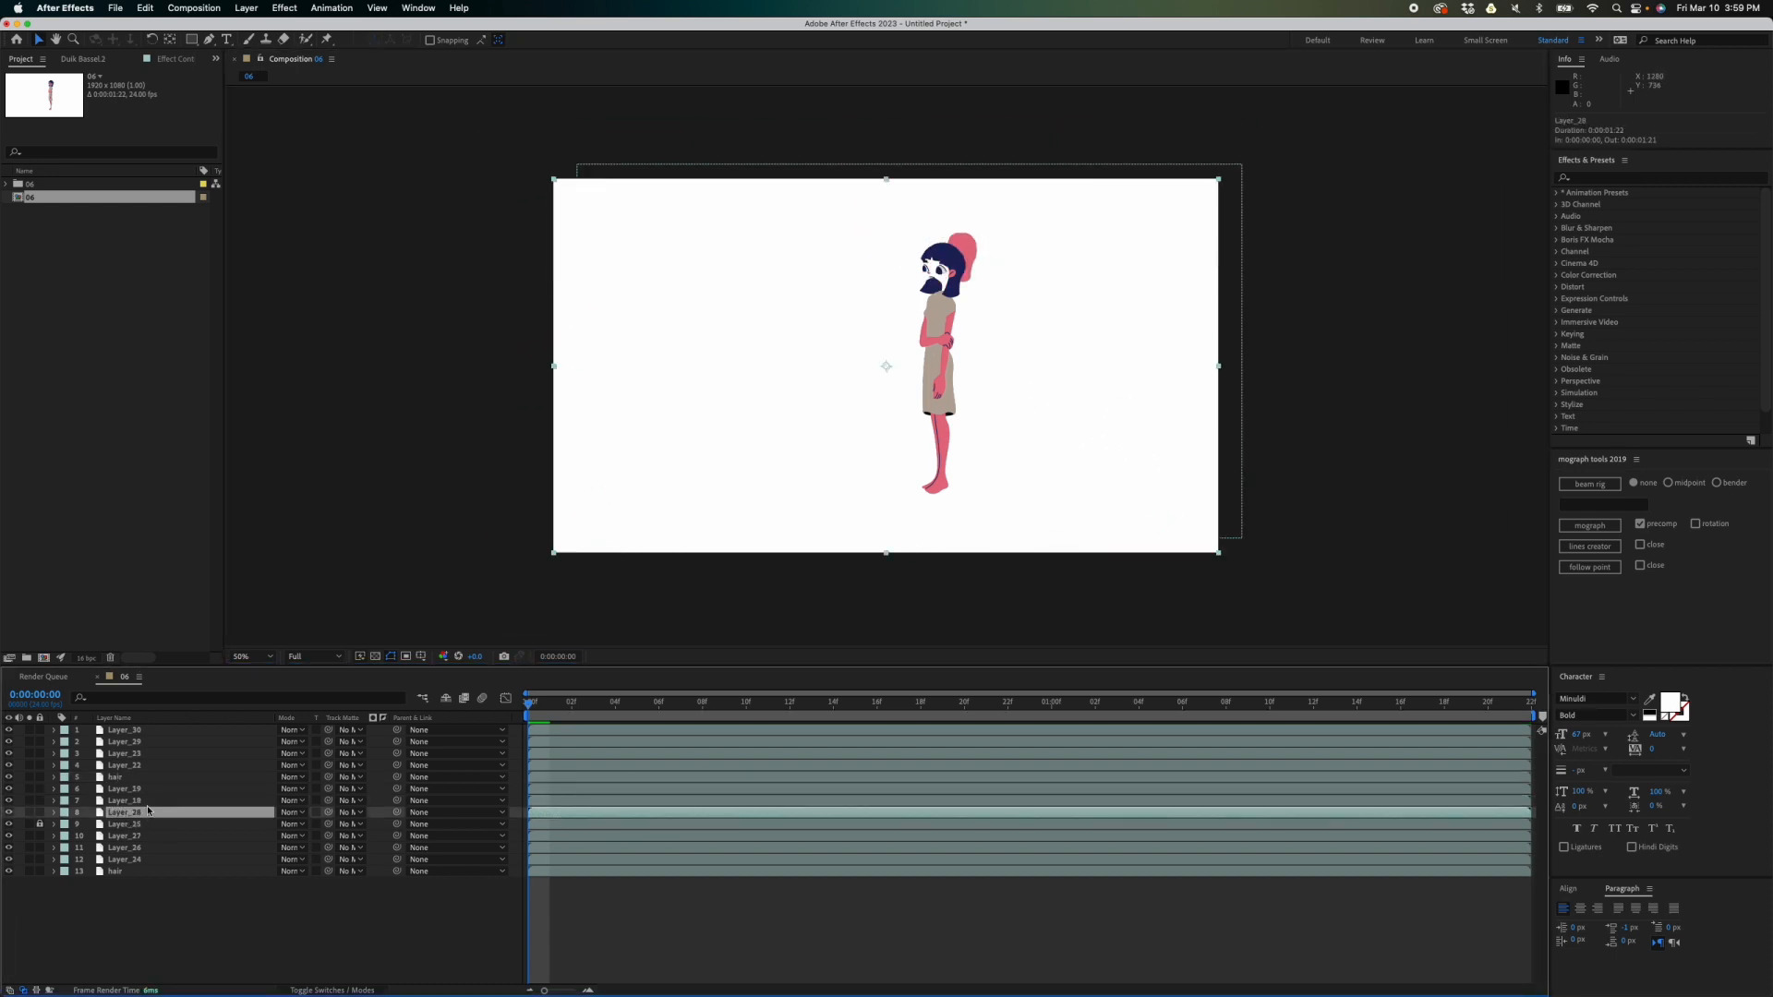
key(super+z)
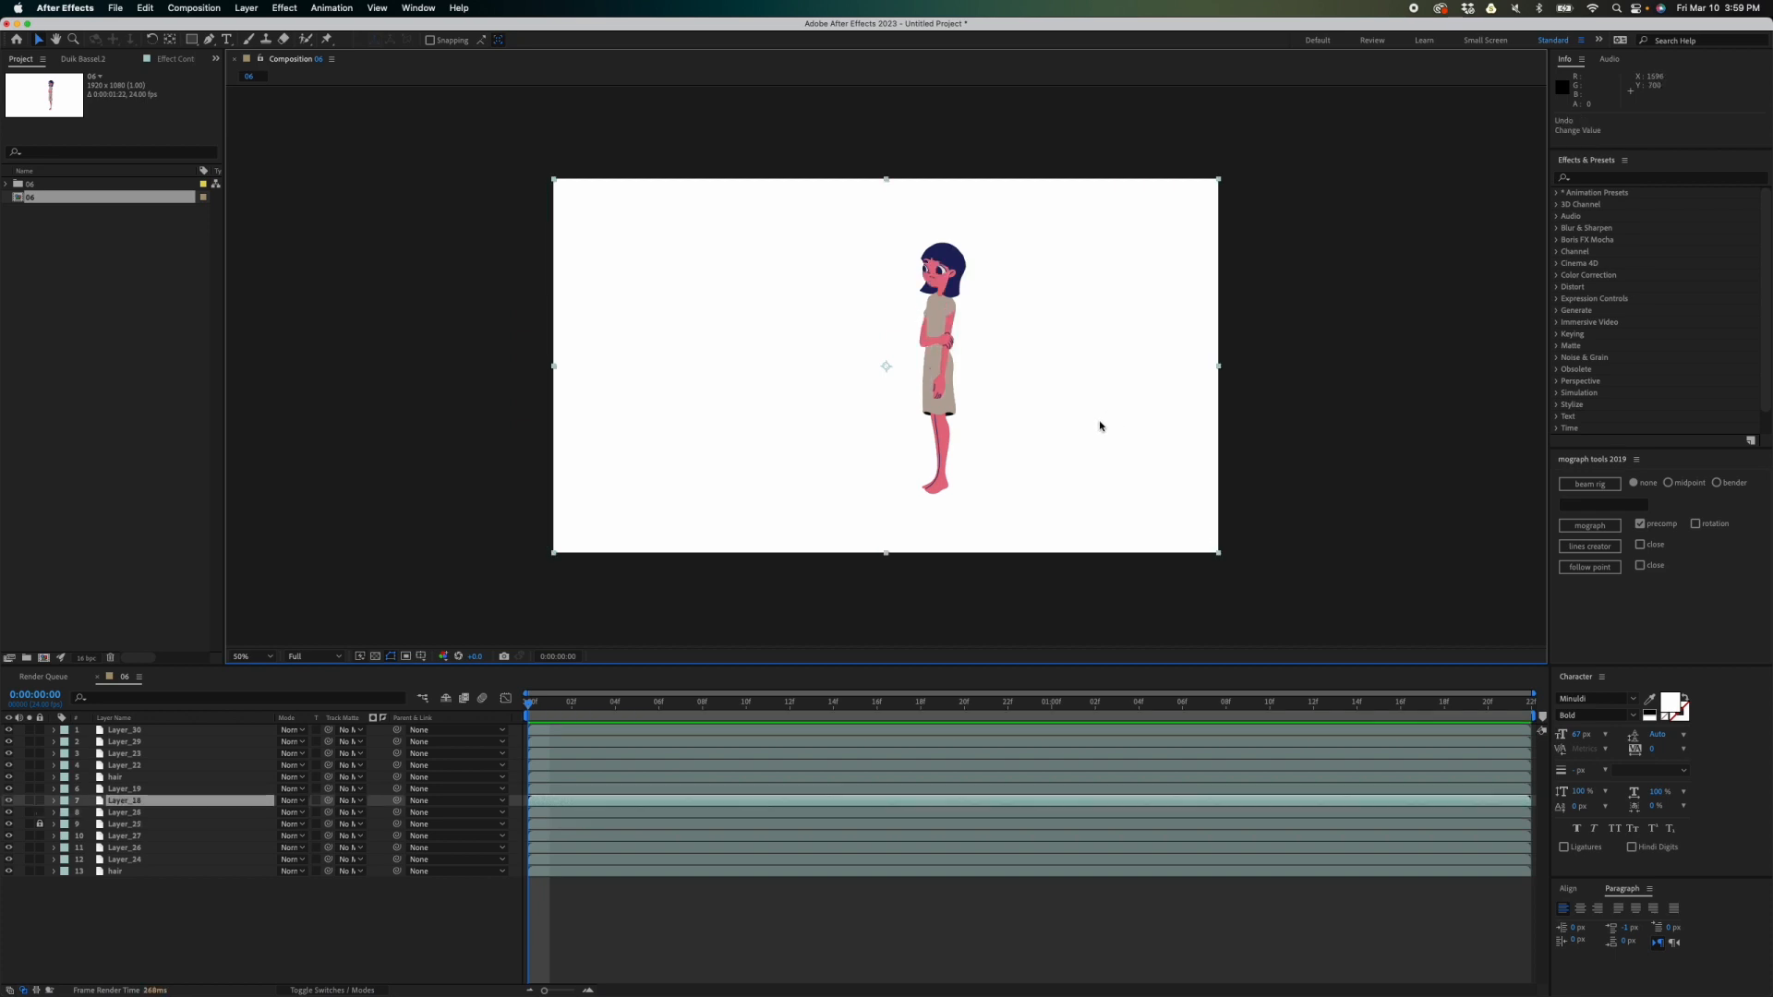
- Try shifting the arms on Layer_28 away from the dress, and undo the move
click(142, 815)
drag(1059, 431, 1048, 412)
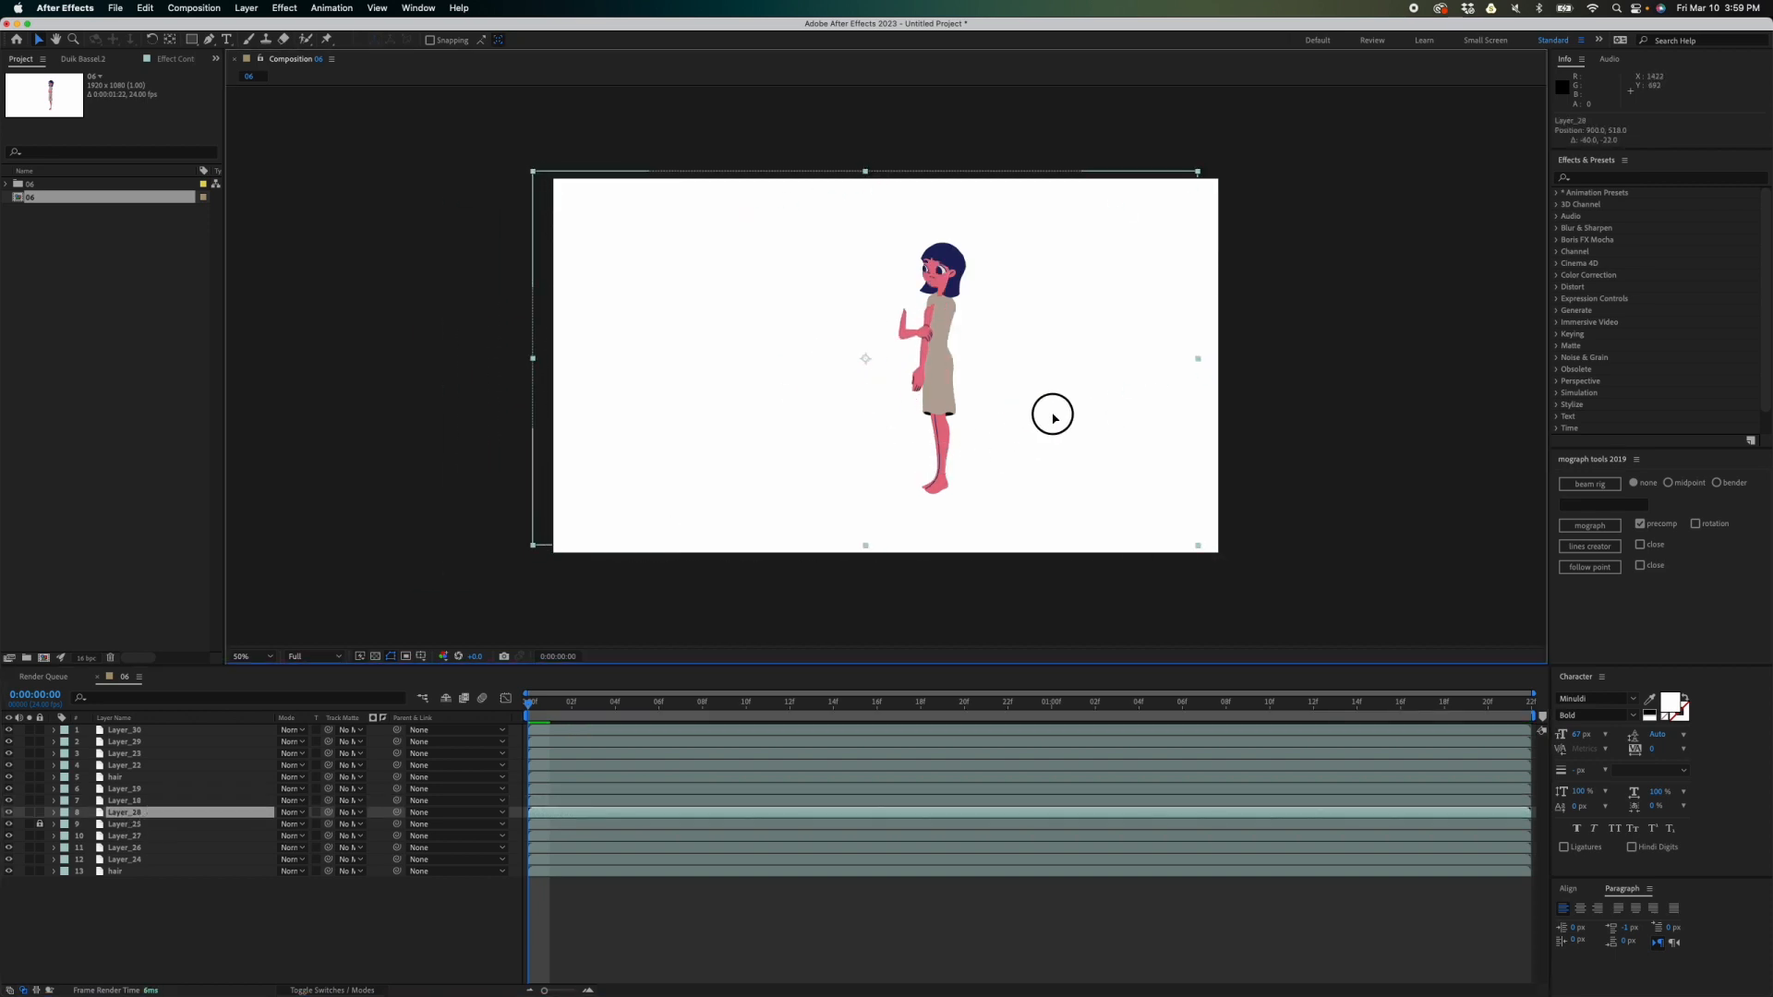
key(super+z)
key(period)
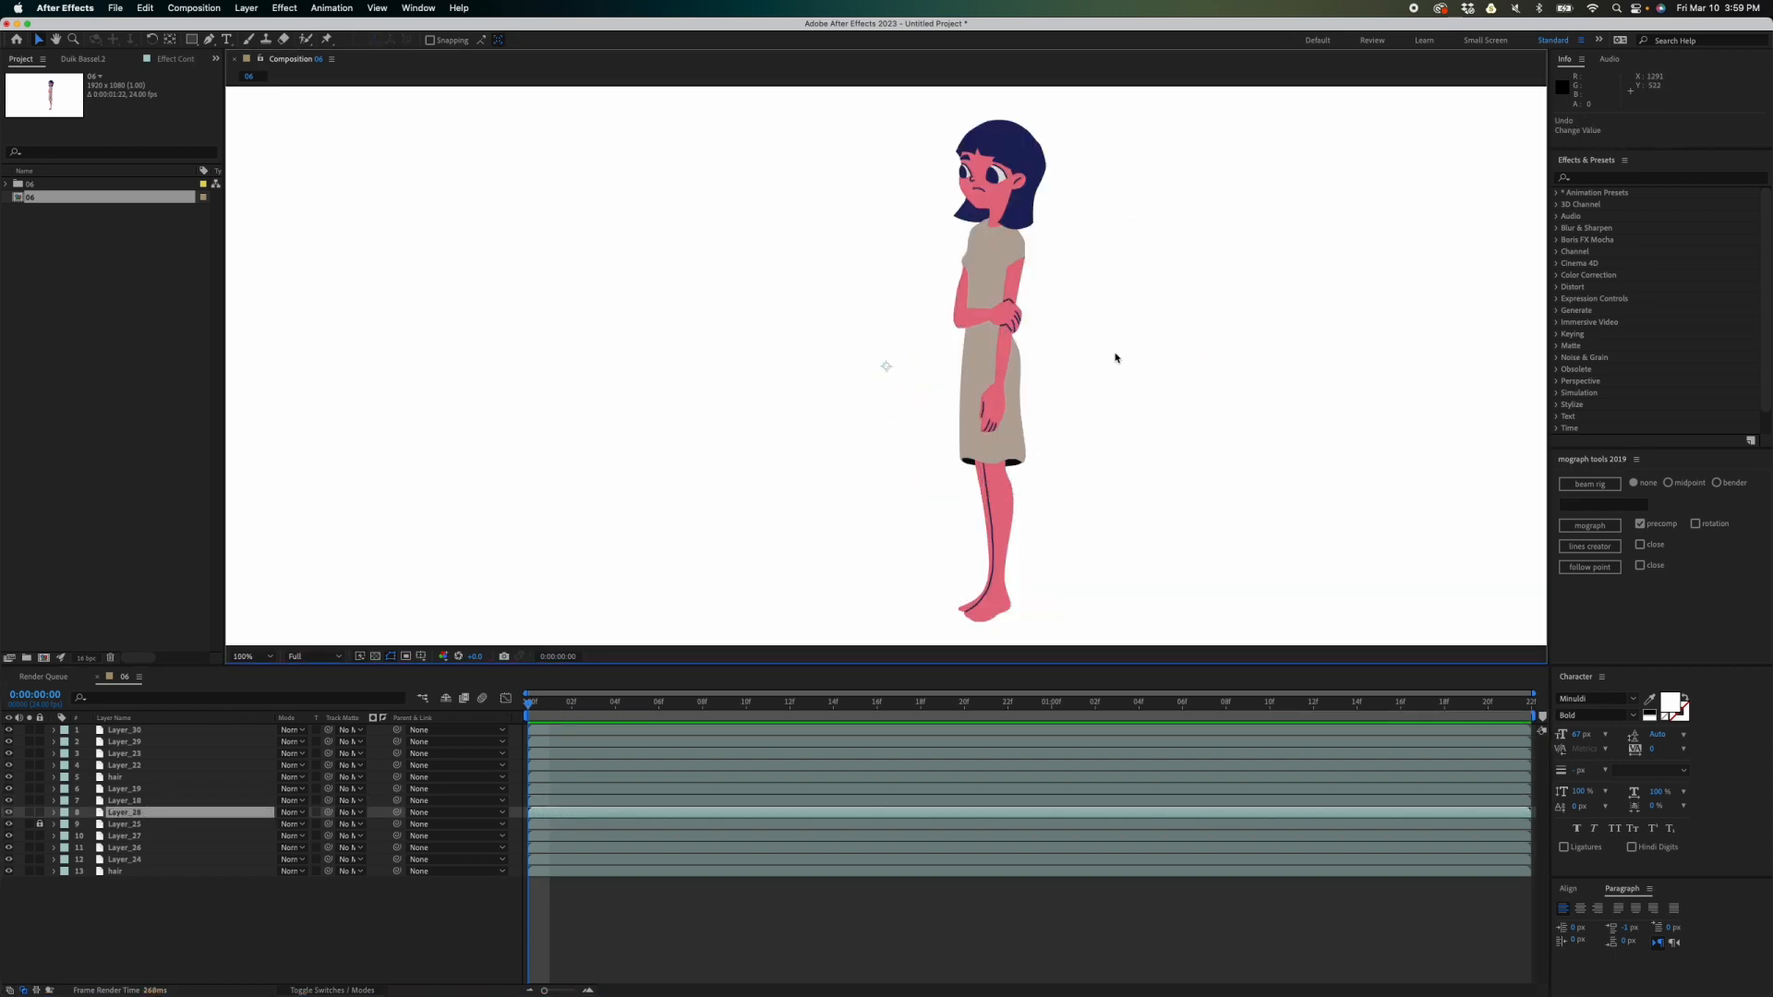
- Play through the imported layered animation
key(space)
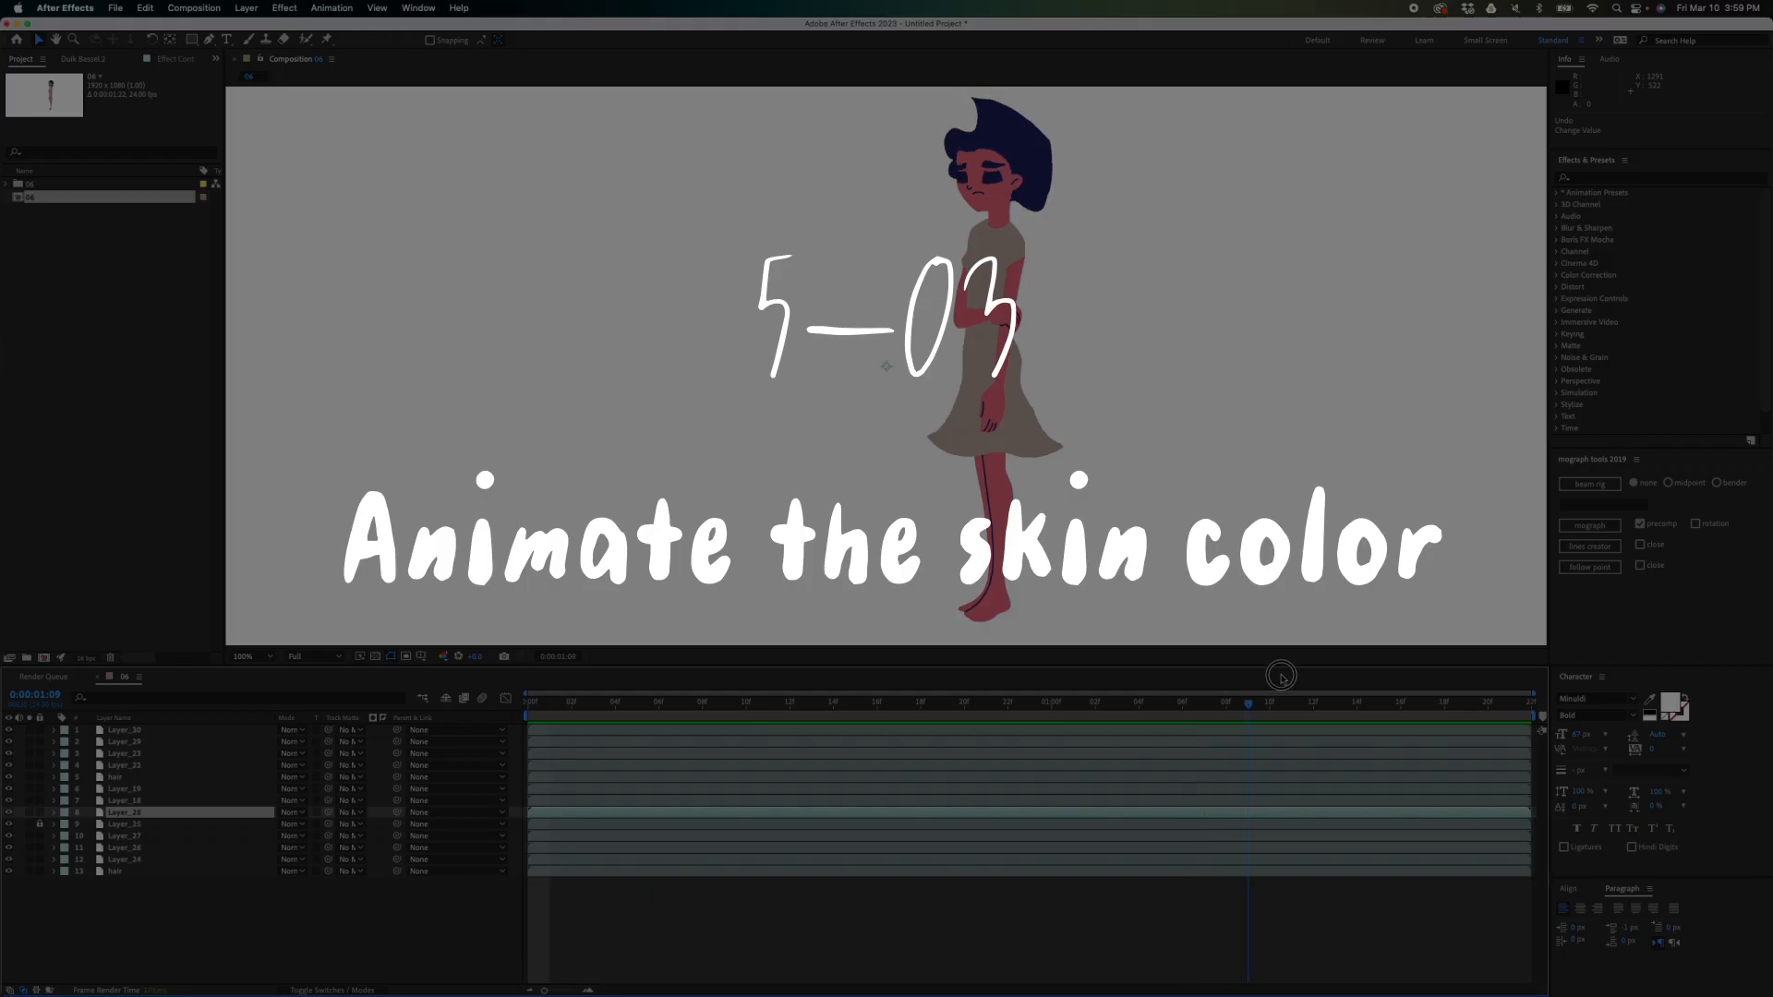
click(1500, 678)
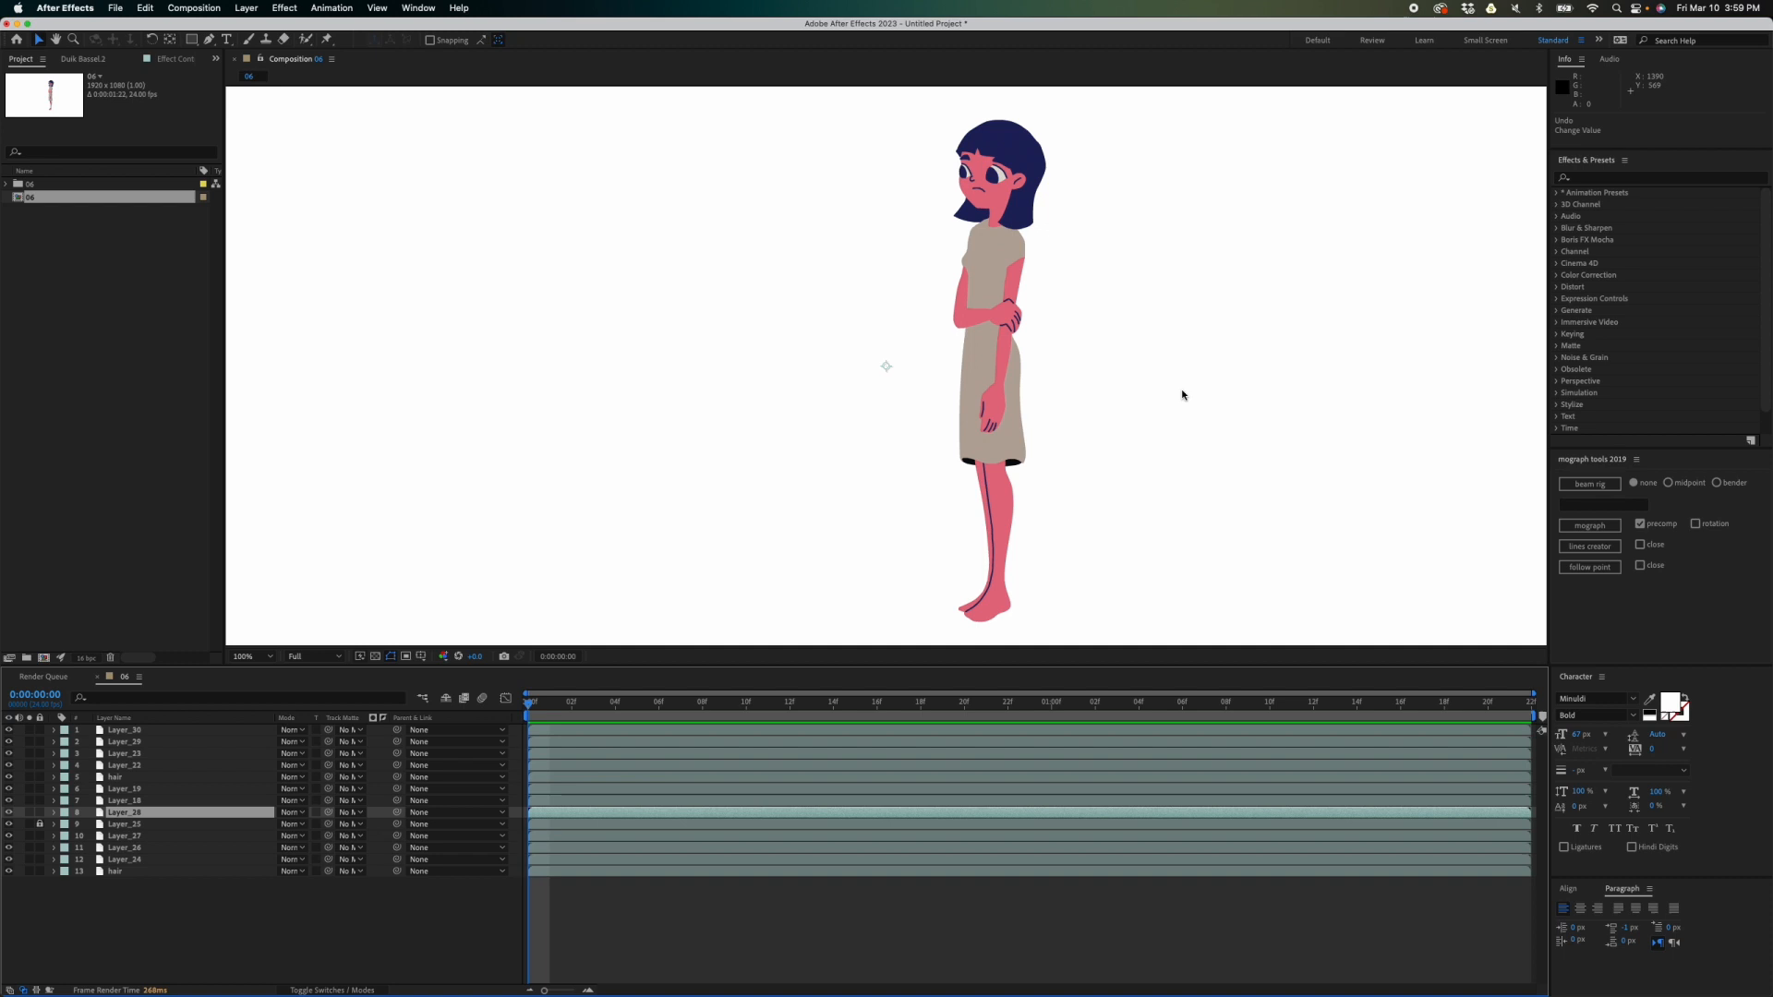
- Try moving the arms on Layer_28 off the dress and applying the Fill effect to them, and undo both changes
drag(1024, 328, 896, 331)
key(period)
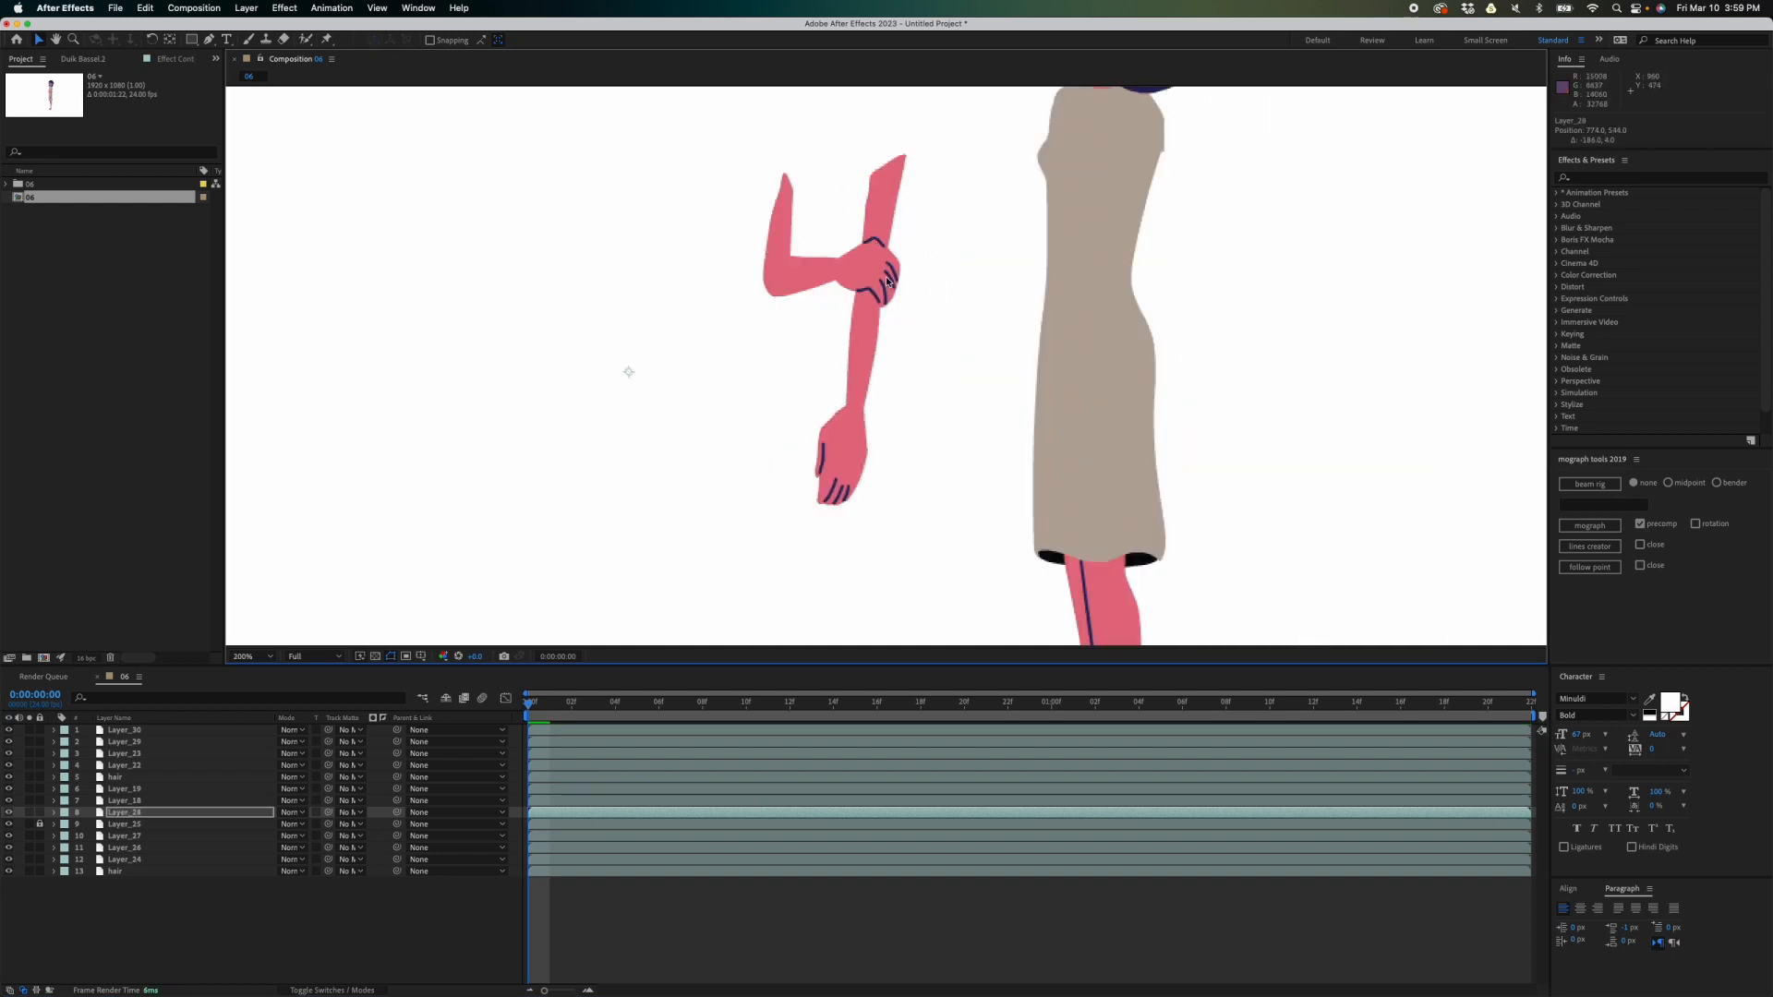
click(1593, 178)
text(fill)
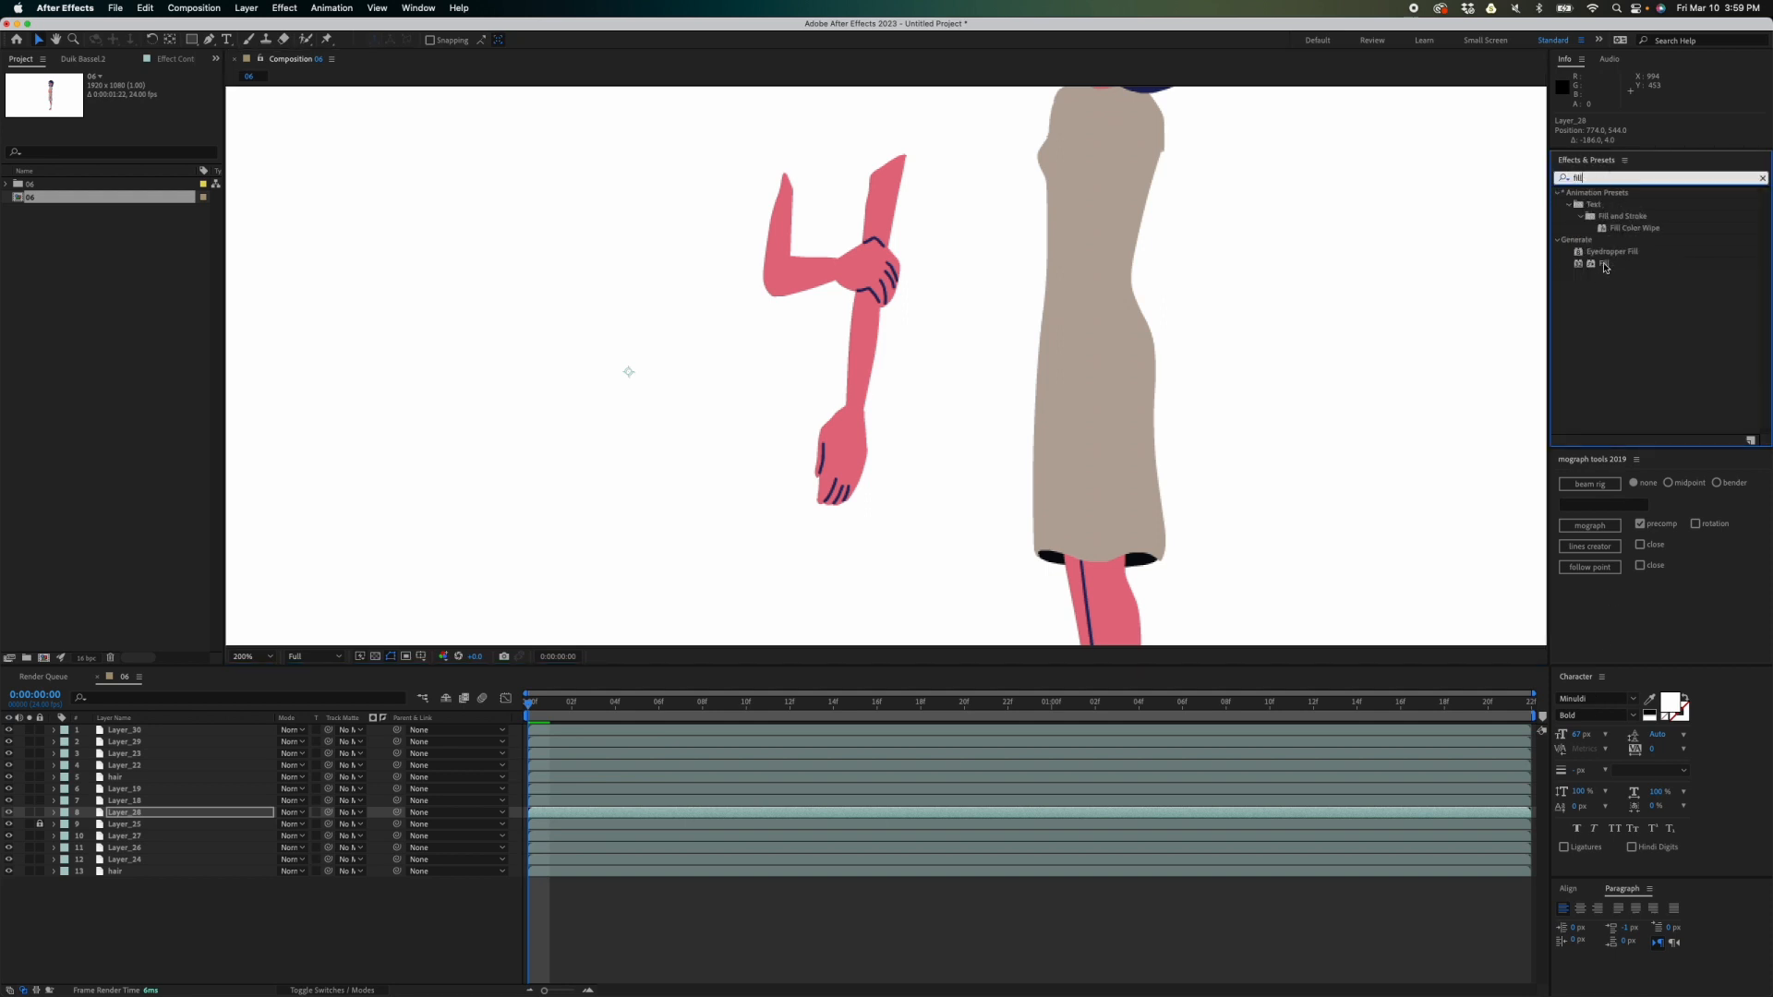
double_click(1606, 266)
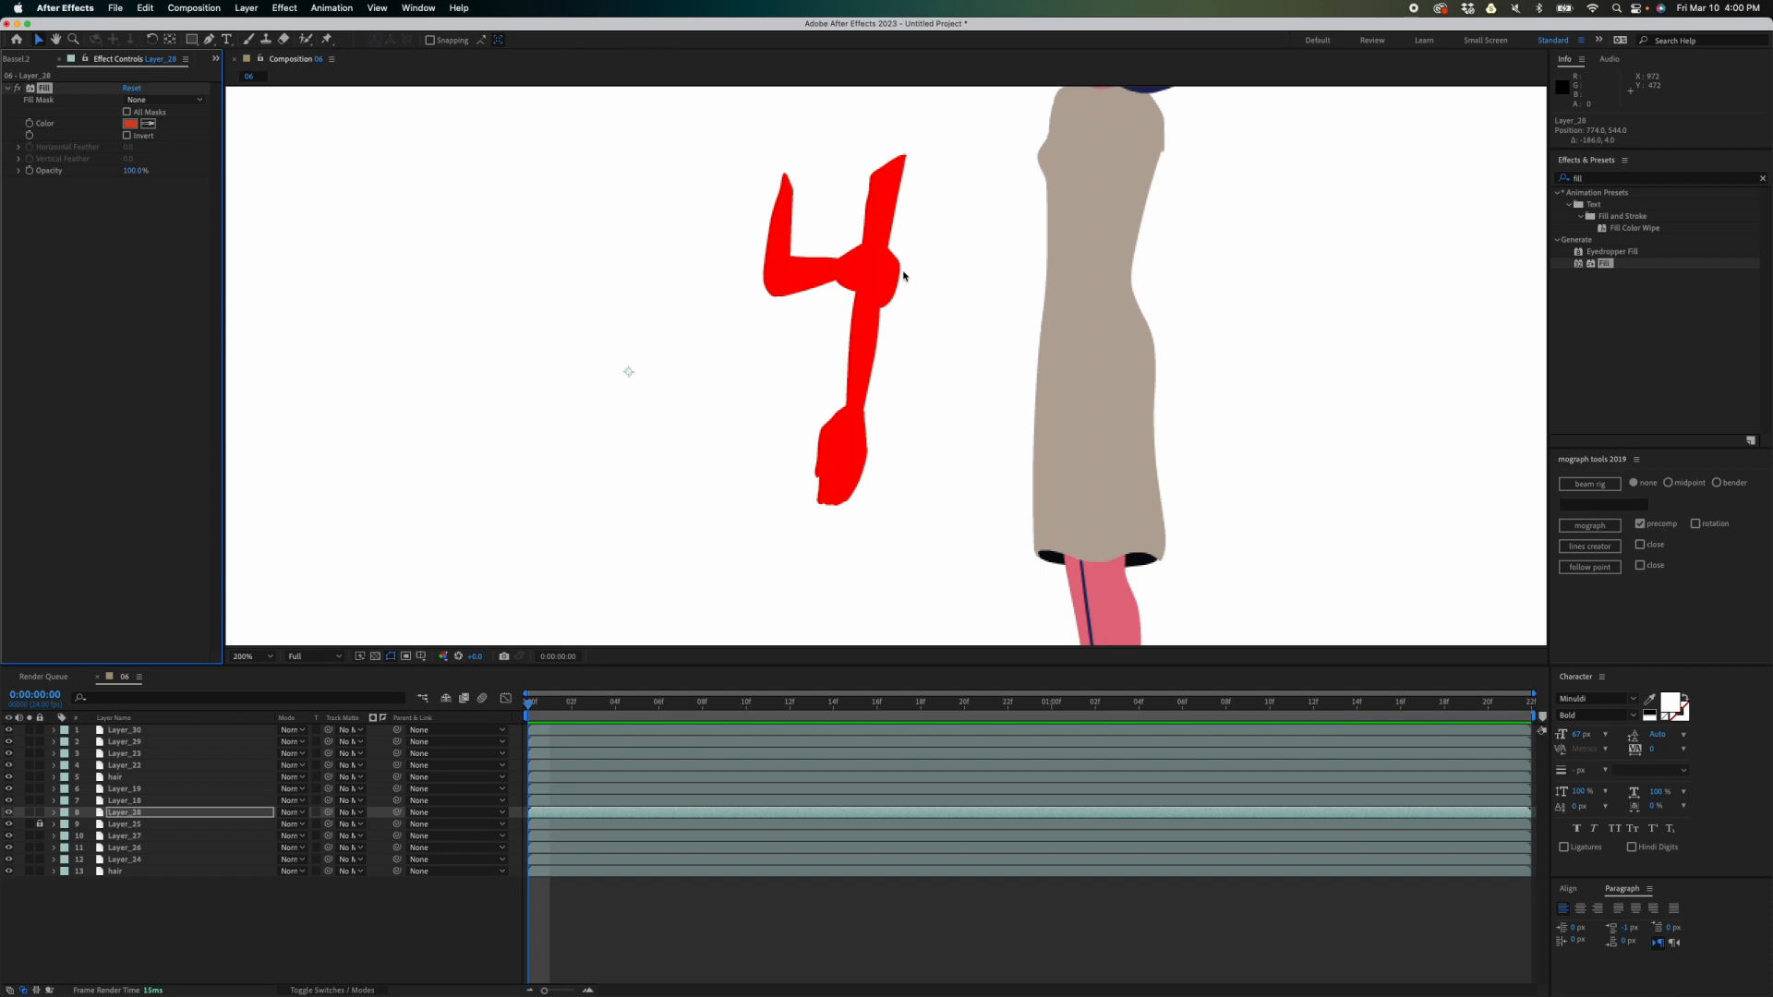
key(super+z)
key(super+z)
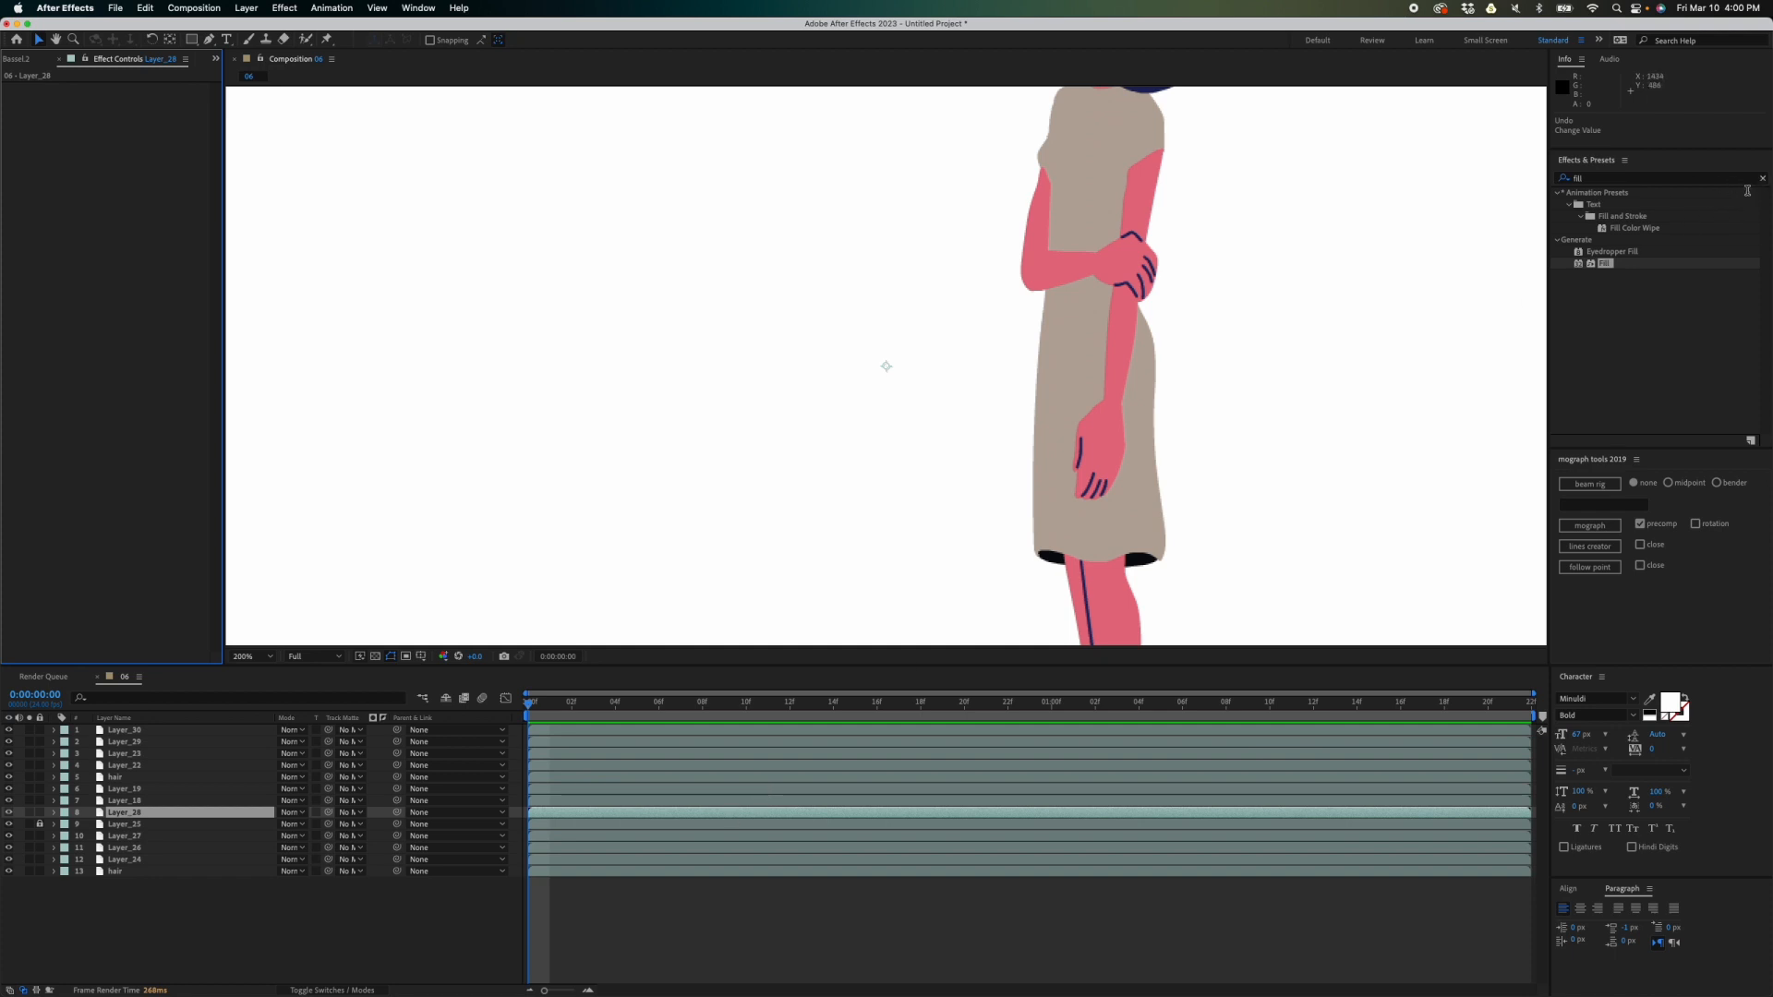
- Apply the Change to Color effect to Layer_28 and sample the arm's pink as its From colour
click(1670, 177)
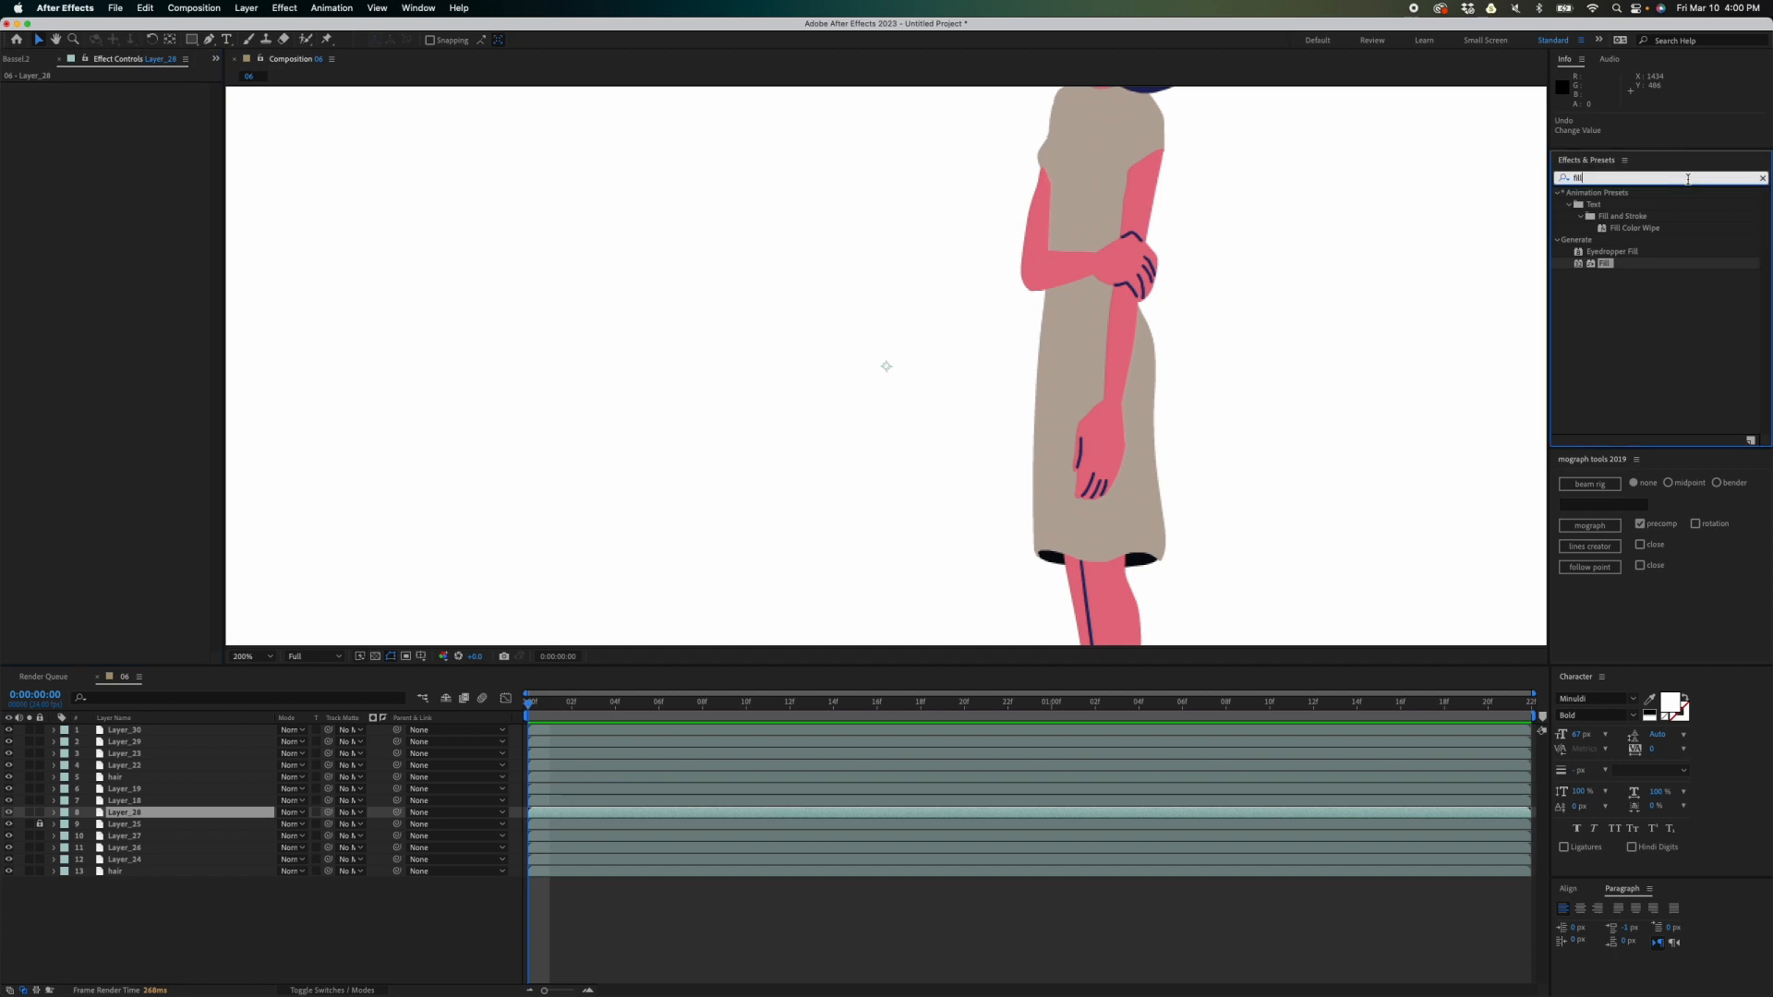
key(BackSpace)
key(BackSpace)
key(BackSpace)
key(BackSpace)
text(change to)
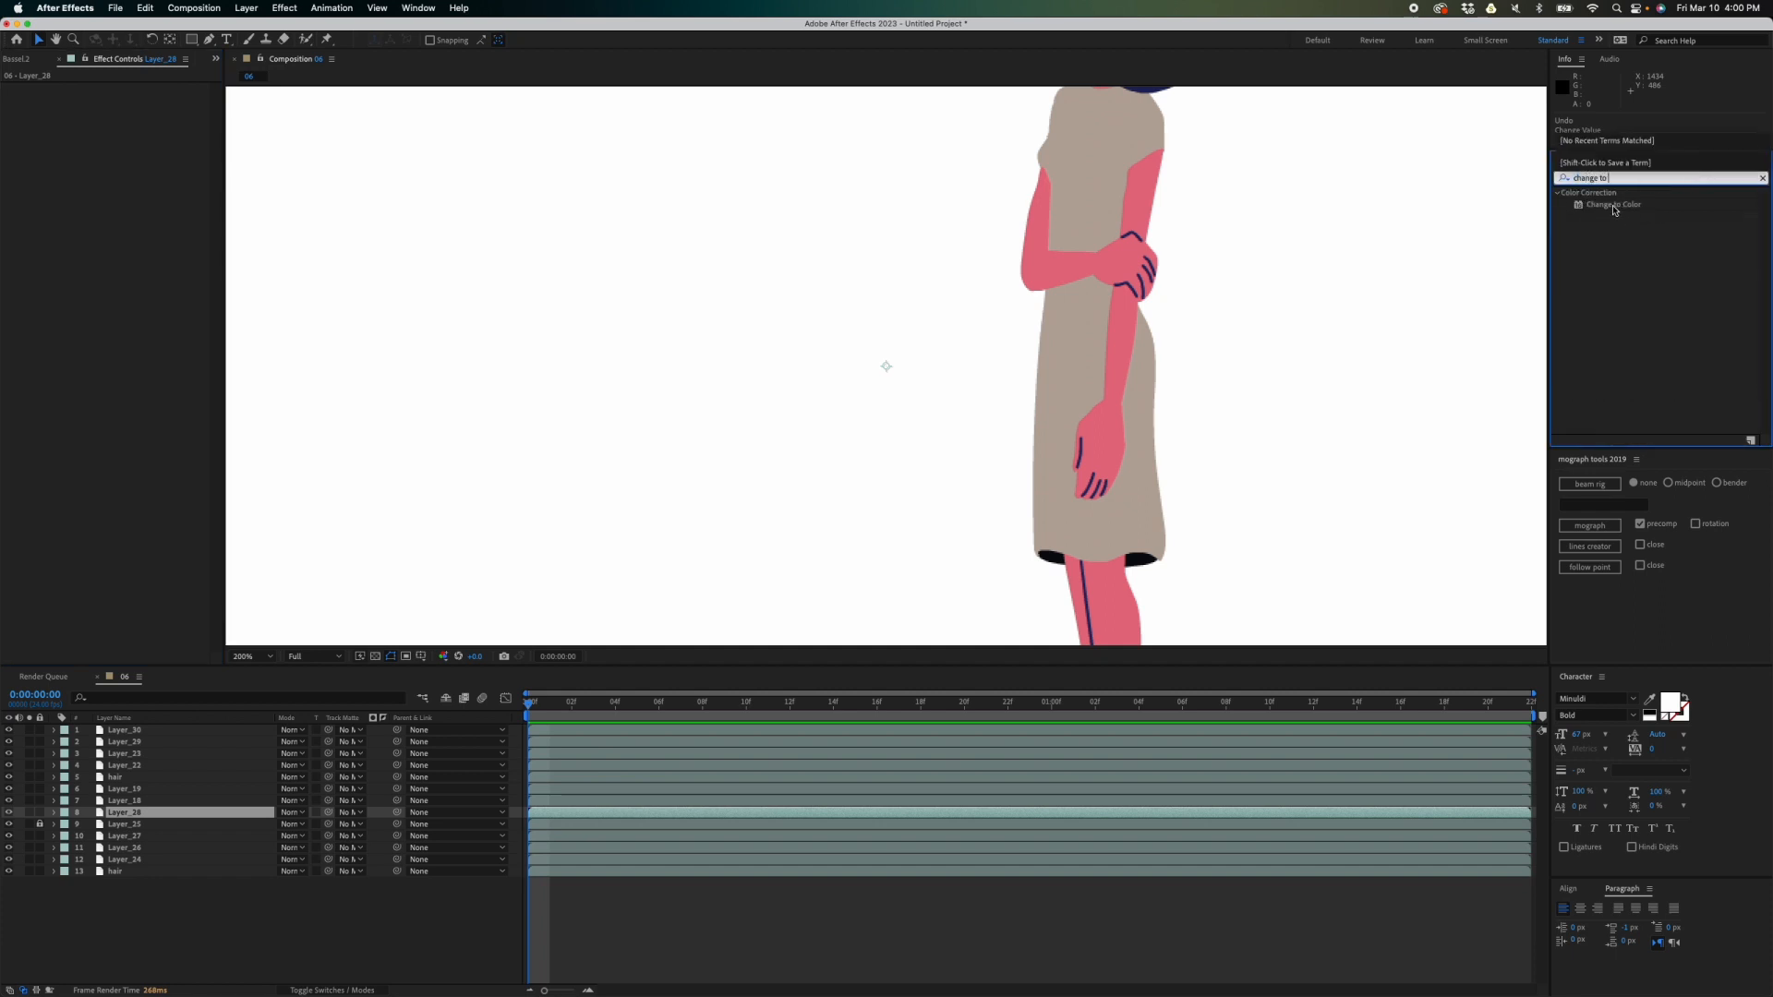
double_click(1627, 204)
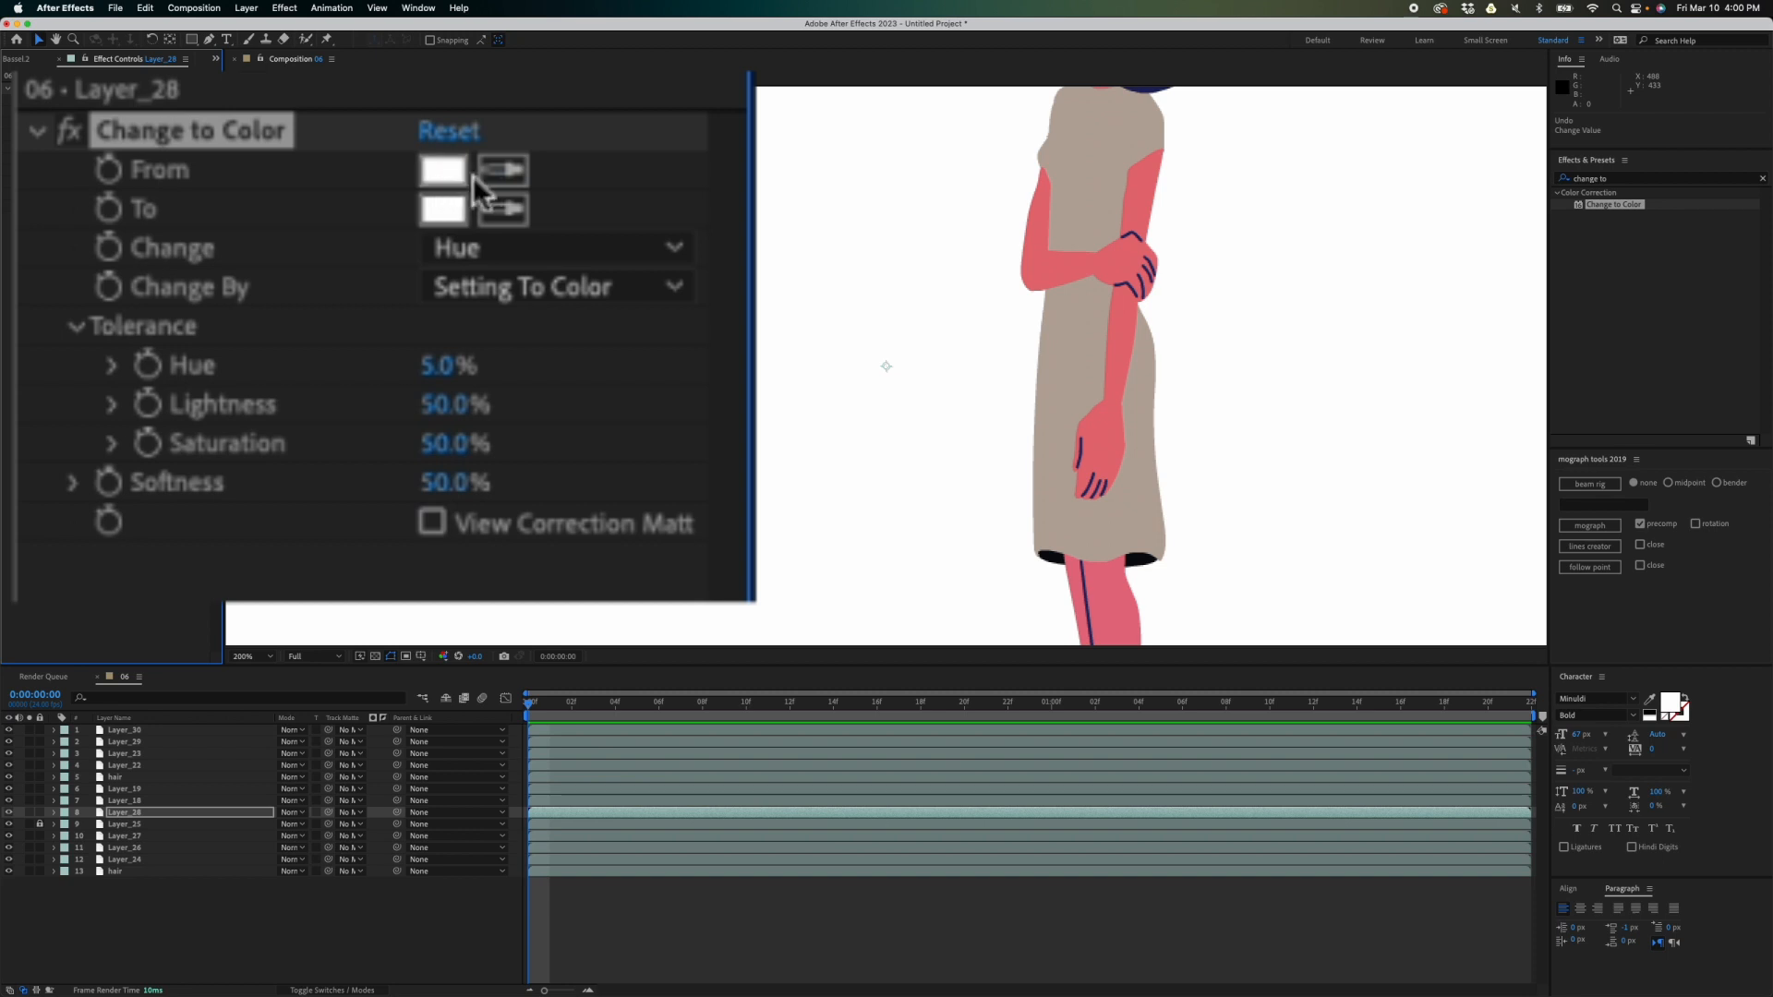
click(504, 169)
click(1074, 265)
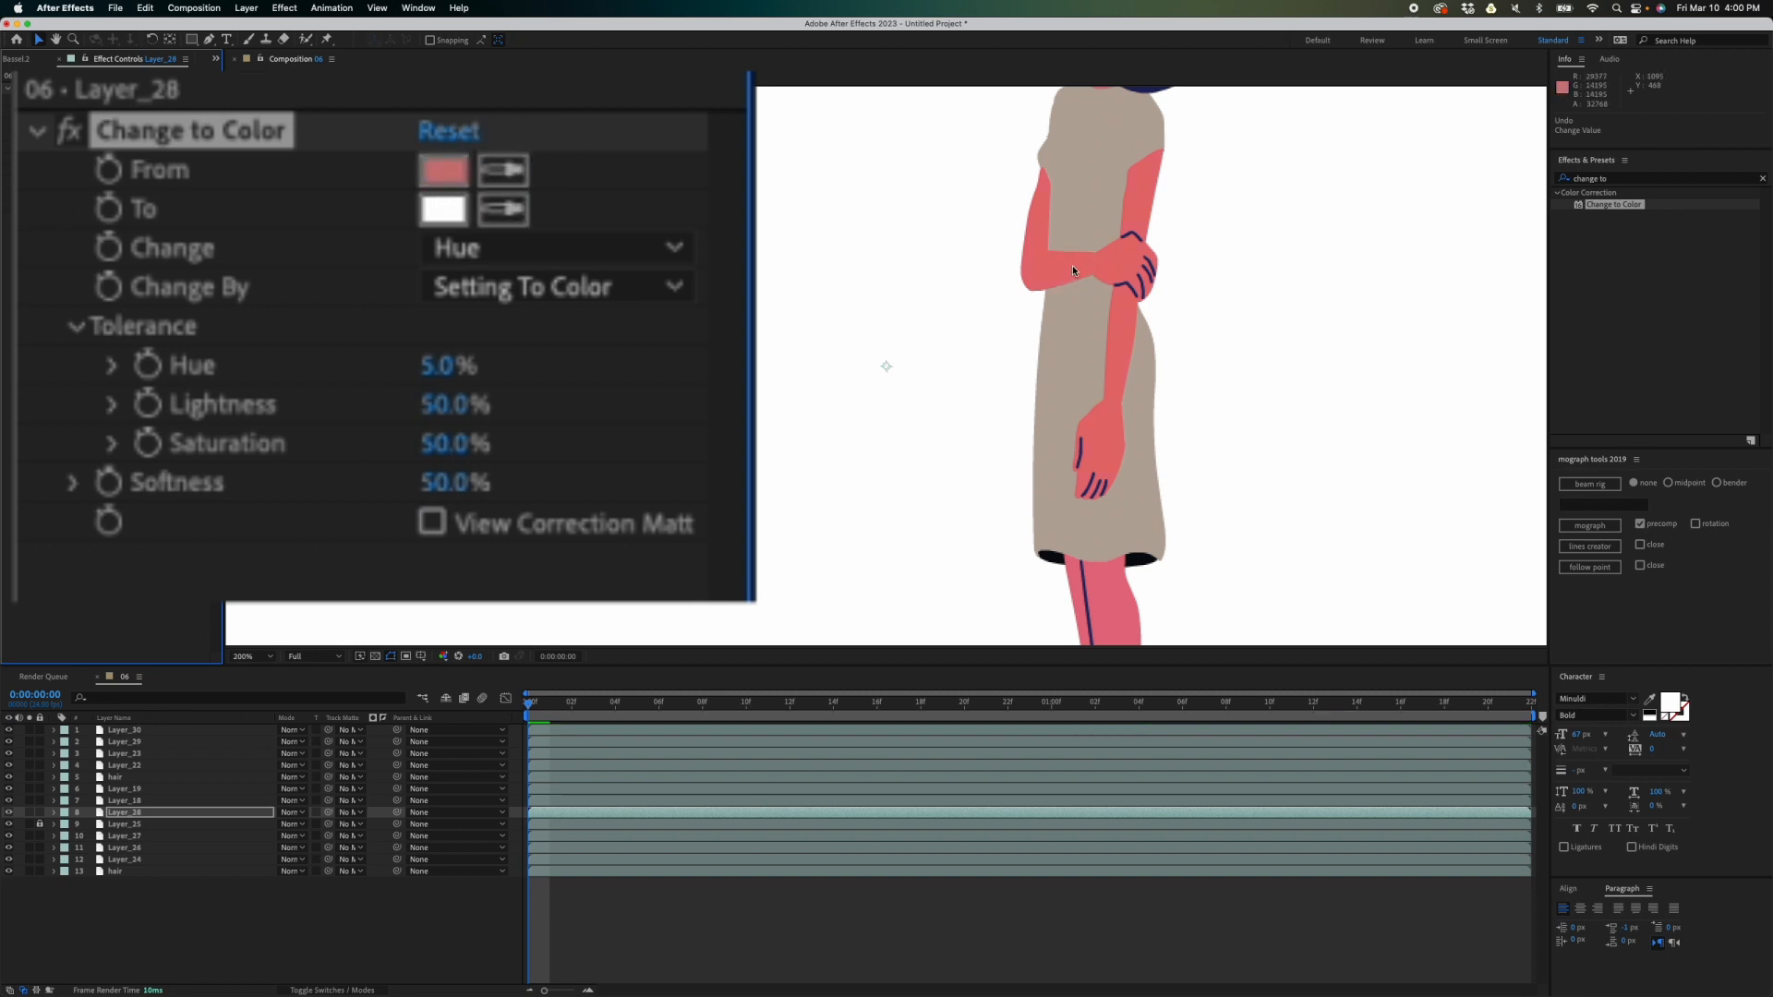
- Set the effect's To colour to teal 27A297 and make it change Hue, Lightness & Saturation
click(444, 210)
drag(1485, 517, 819, 351)
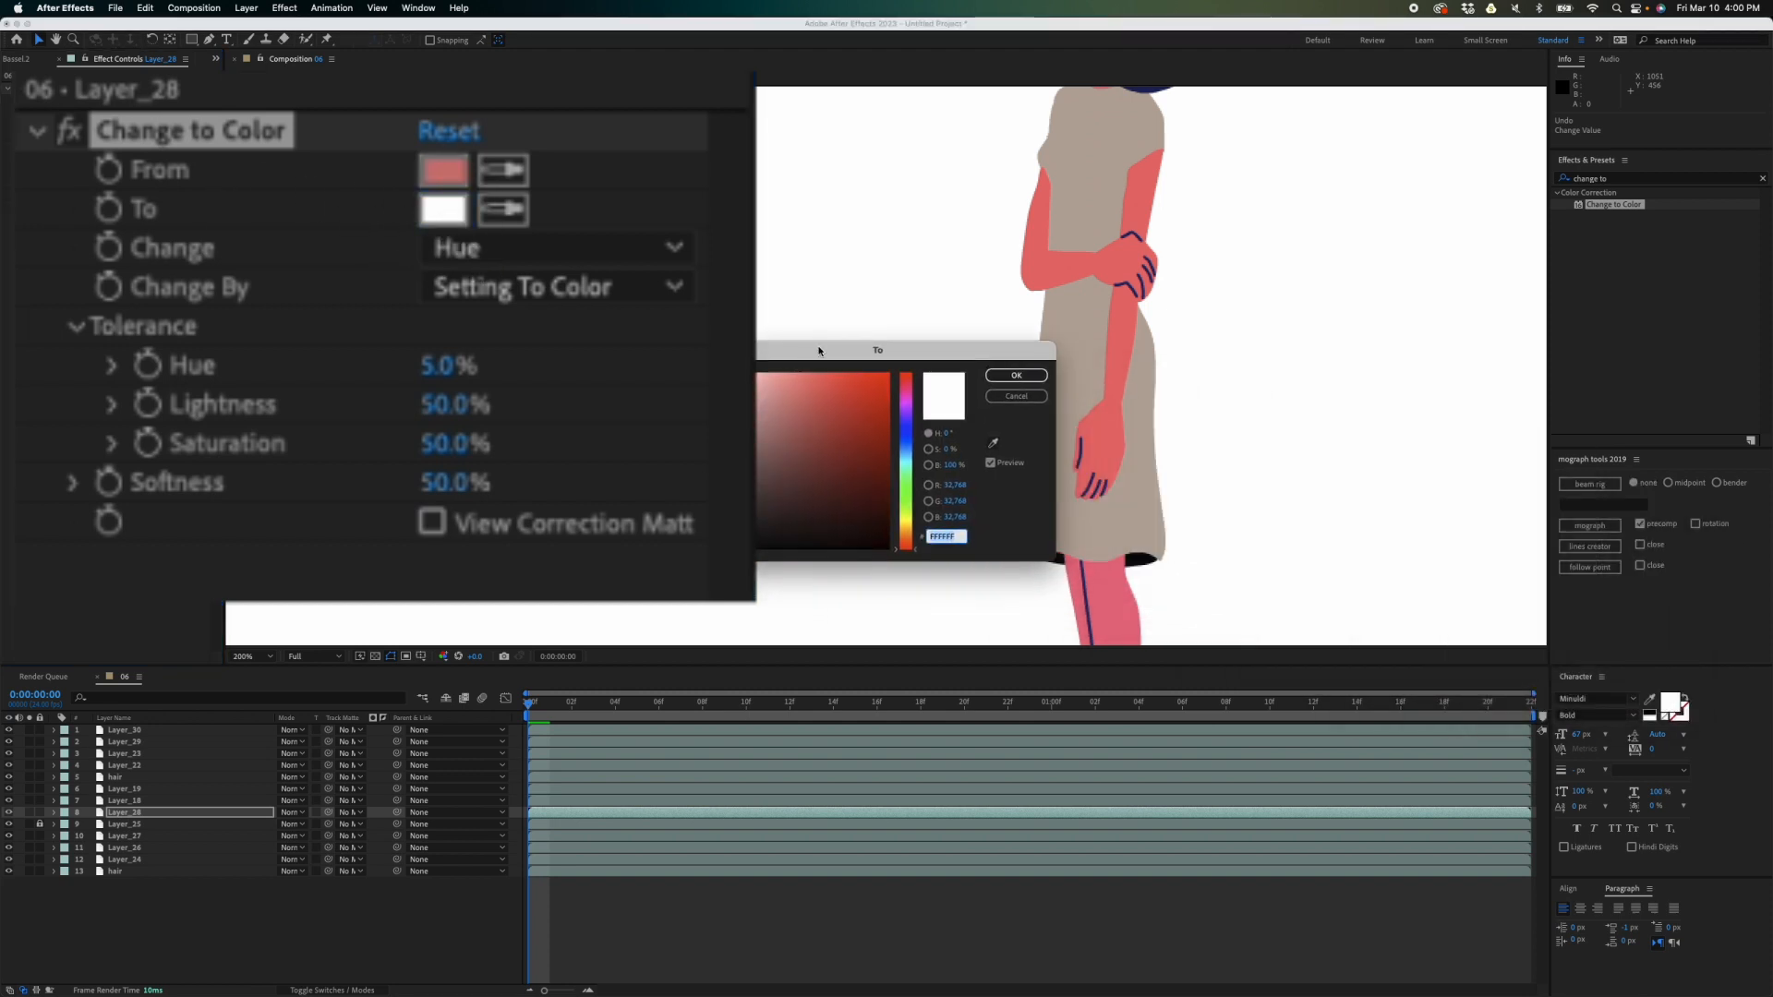
drag(907, 404, 907, 459)
click(814, 376)
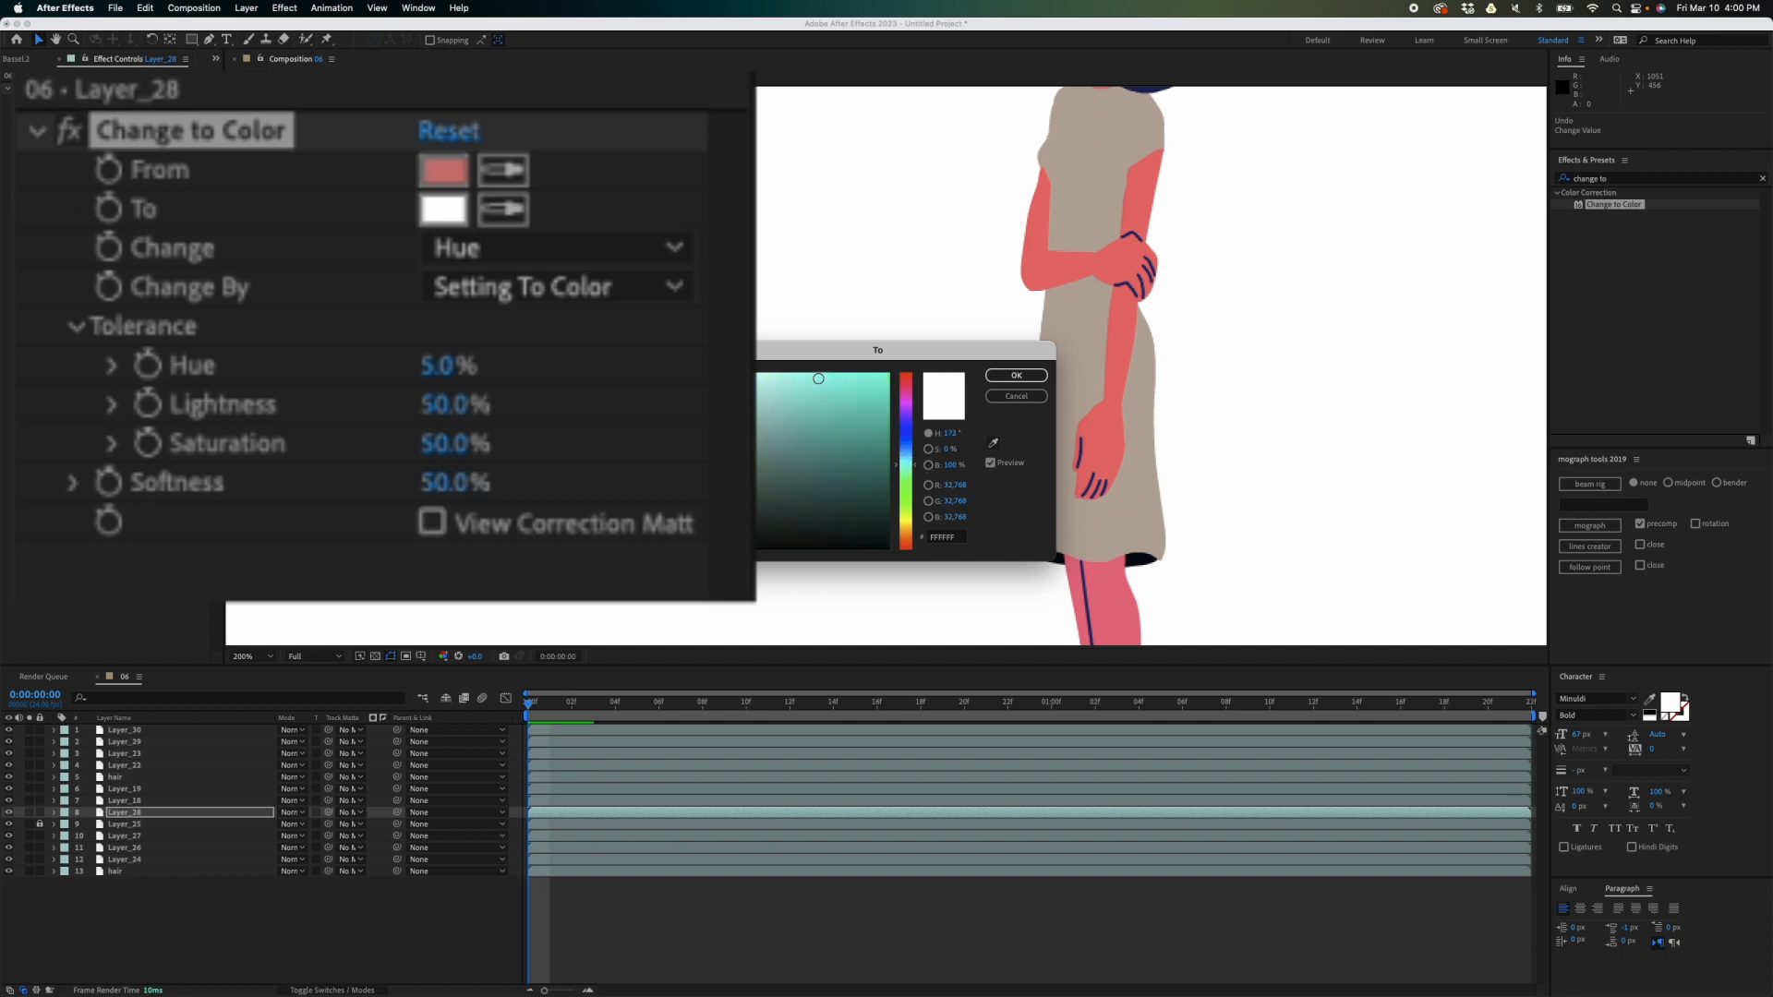
mouse_move(814, 376)
mouse_down()
mouse_move(827, 380)
mouse_move(779, 435)
mouse_move(834, 379)
mouse_up()
drag(916, 484, 909, 476)
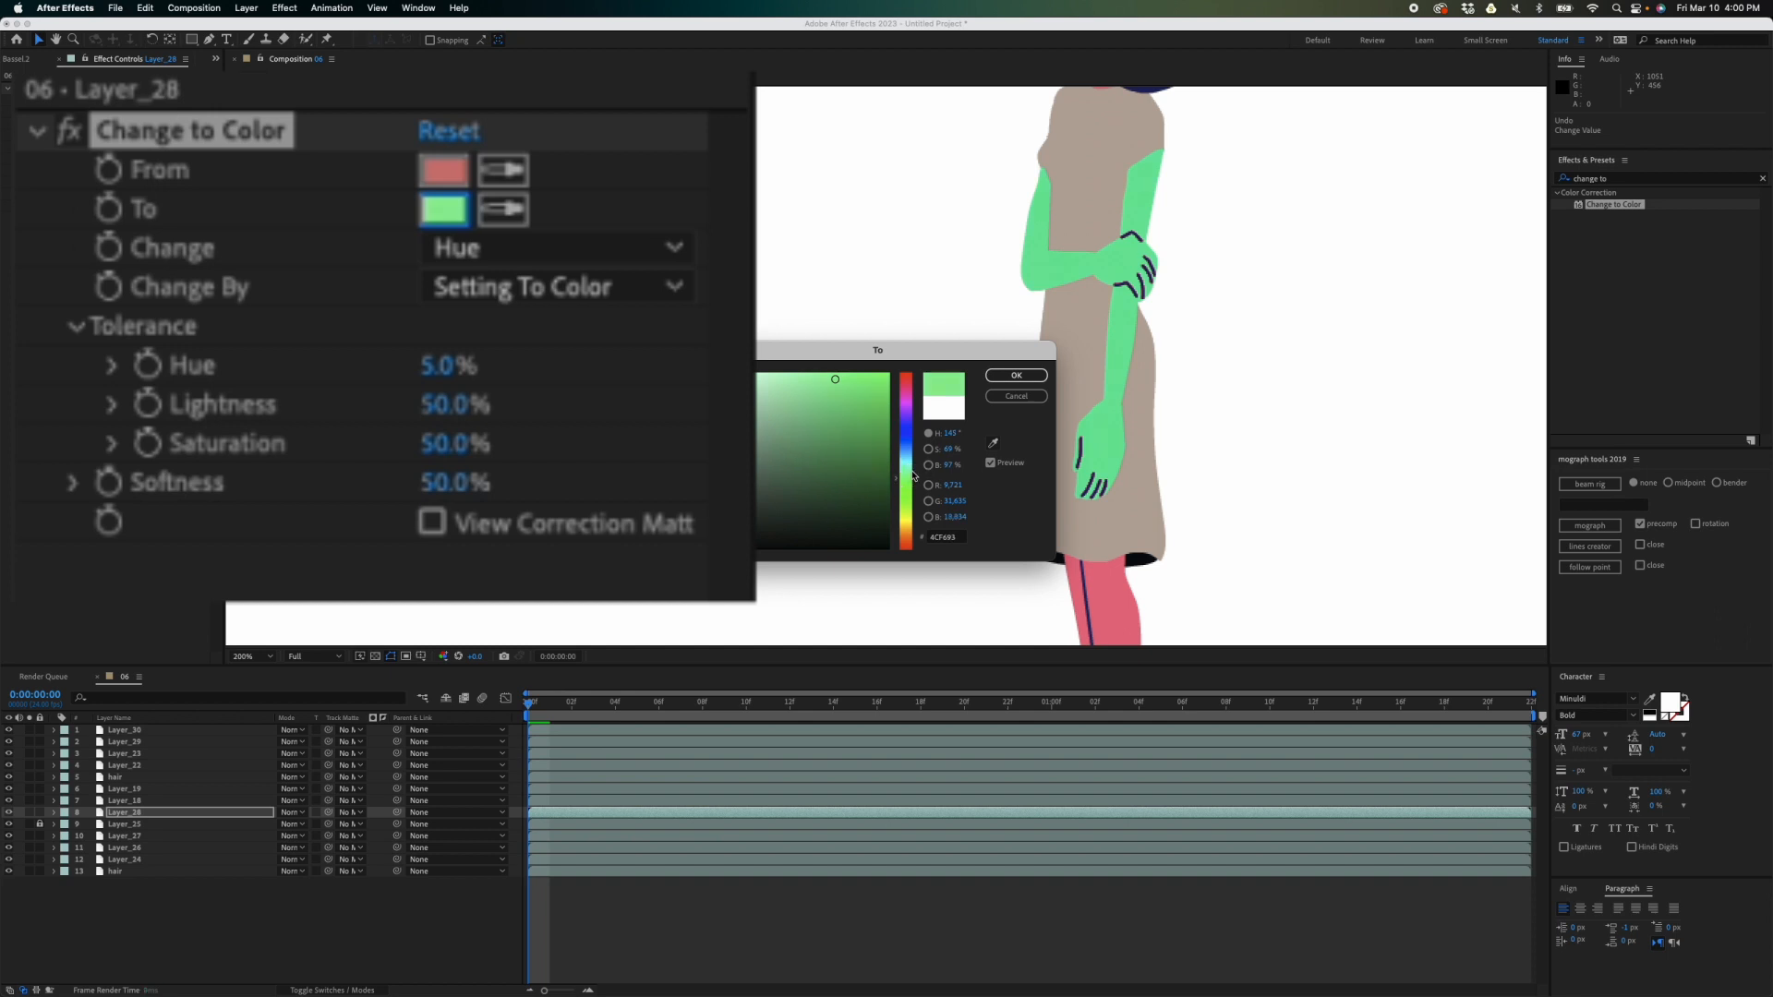
click(836, 388)
mouse_move(836, 407)
mouse_down()
mouse_move(839, 462)
mouse_move(838, 445)
mouse_move(907, 467)
mouse_move(843, 464)
mouse_move(847, 437)
mouse_up()
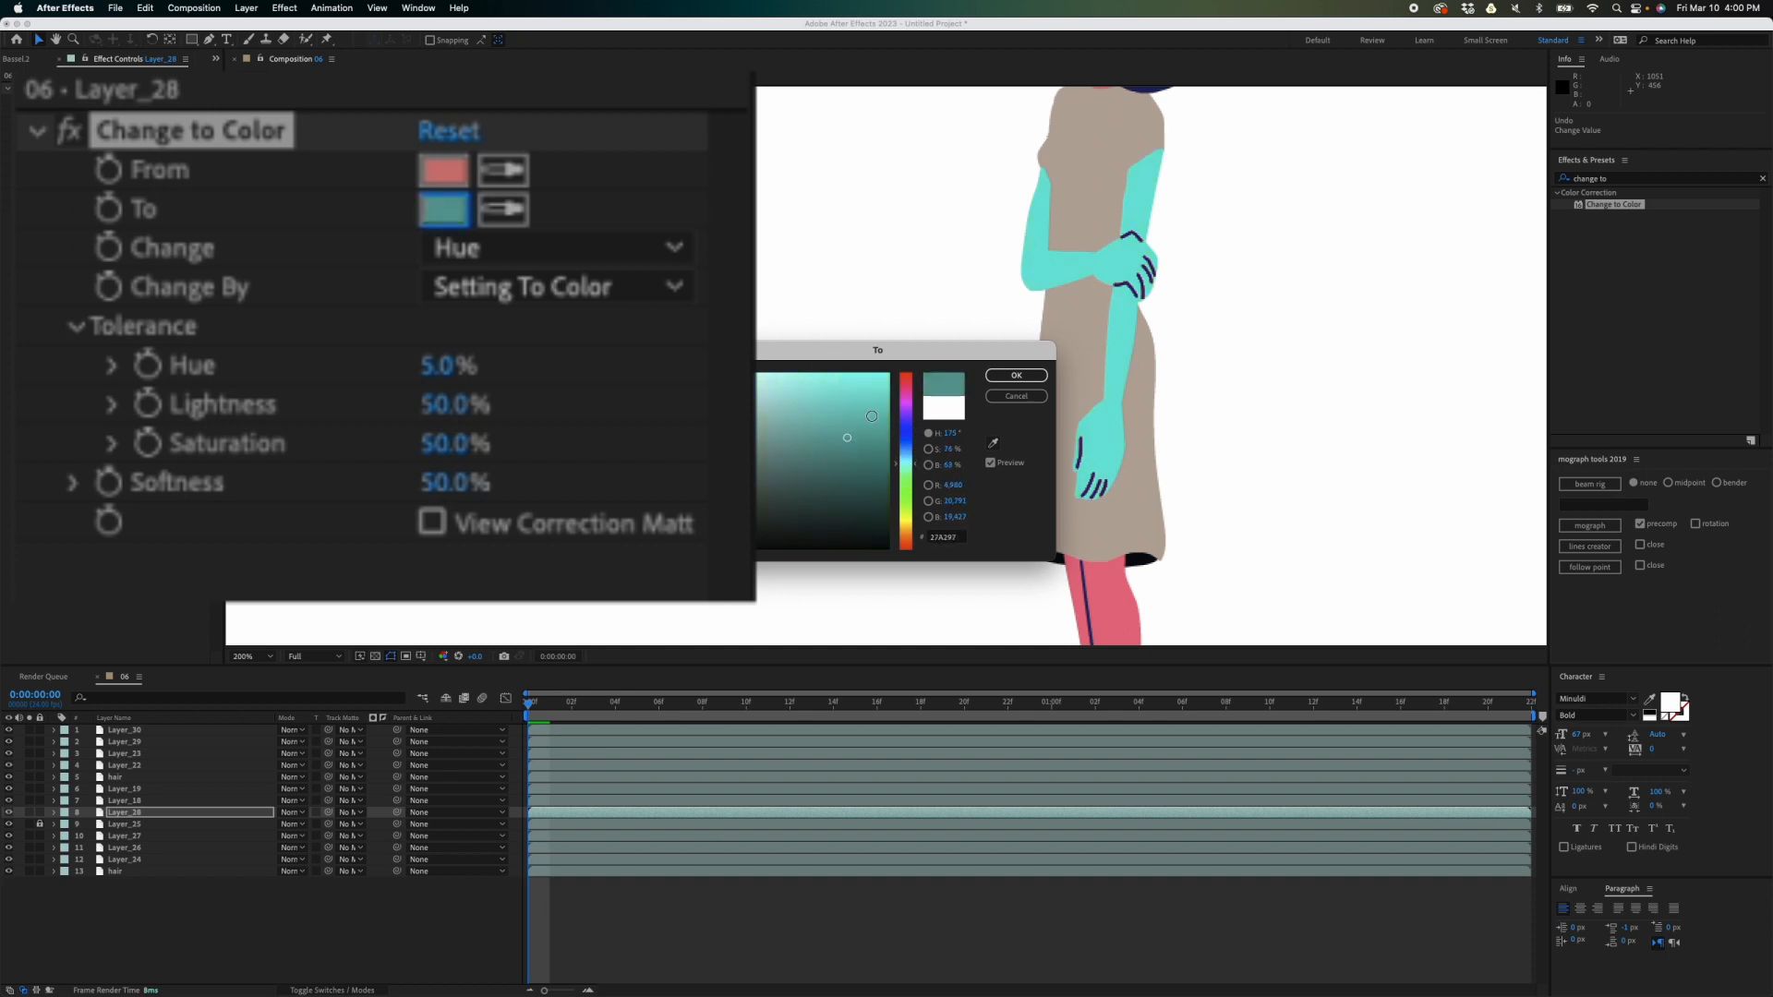
click(1016, 375)
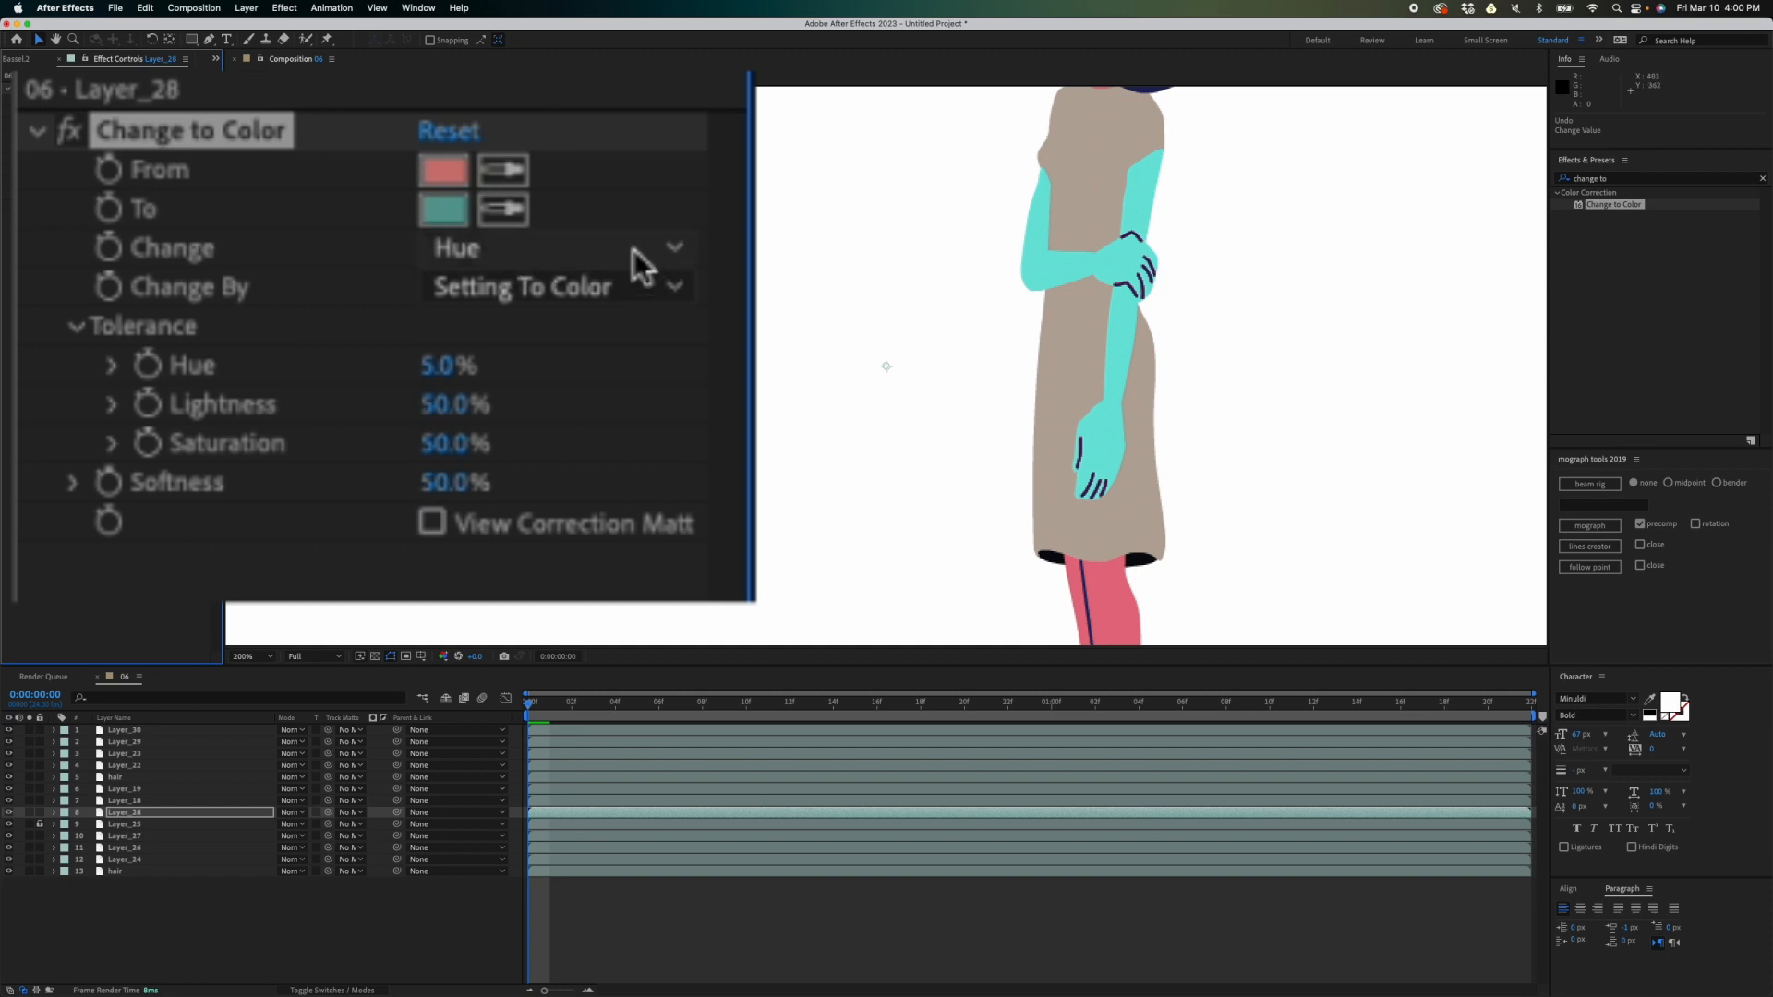
click(601, 252)
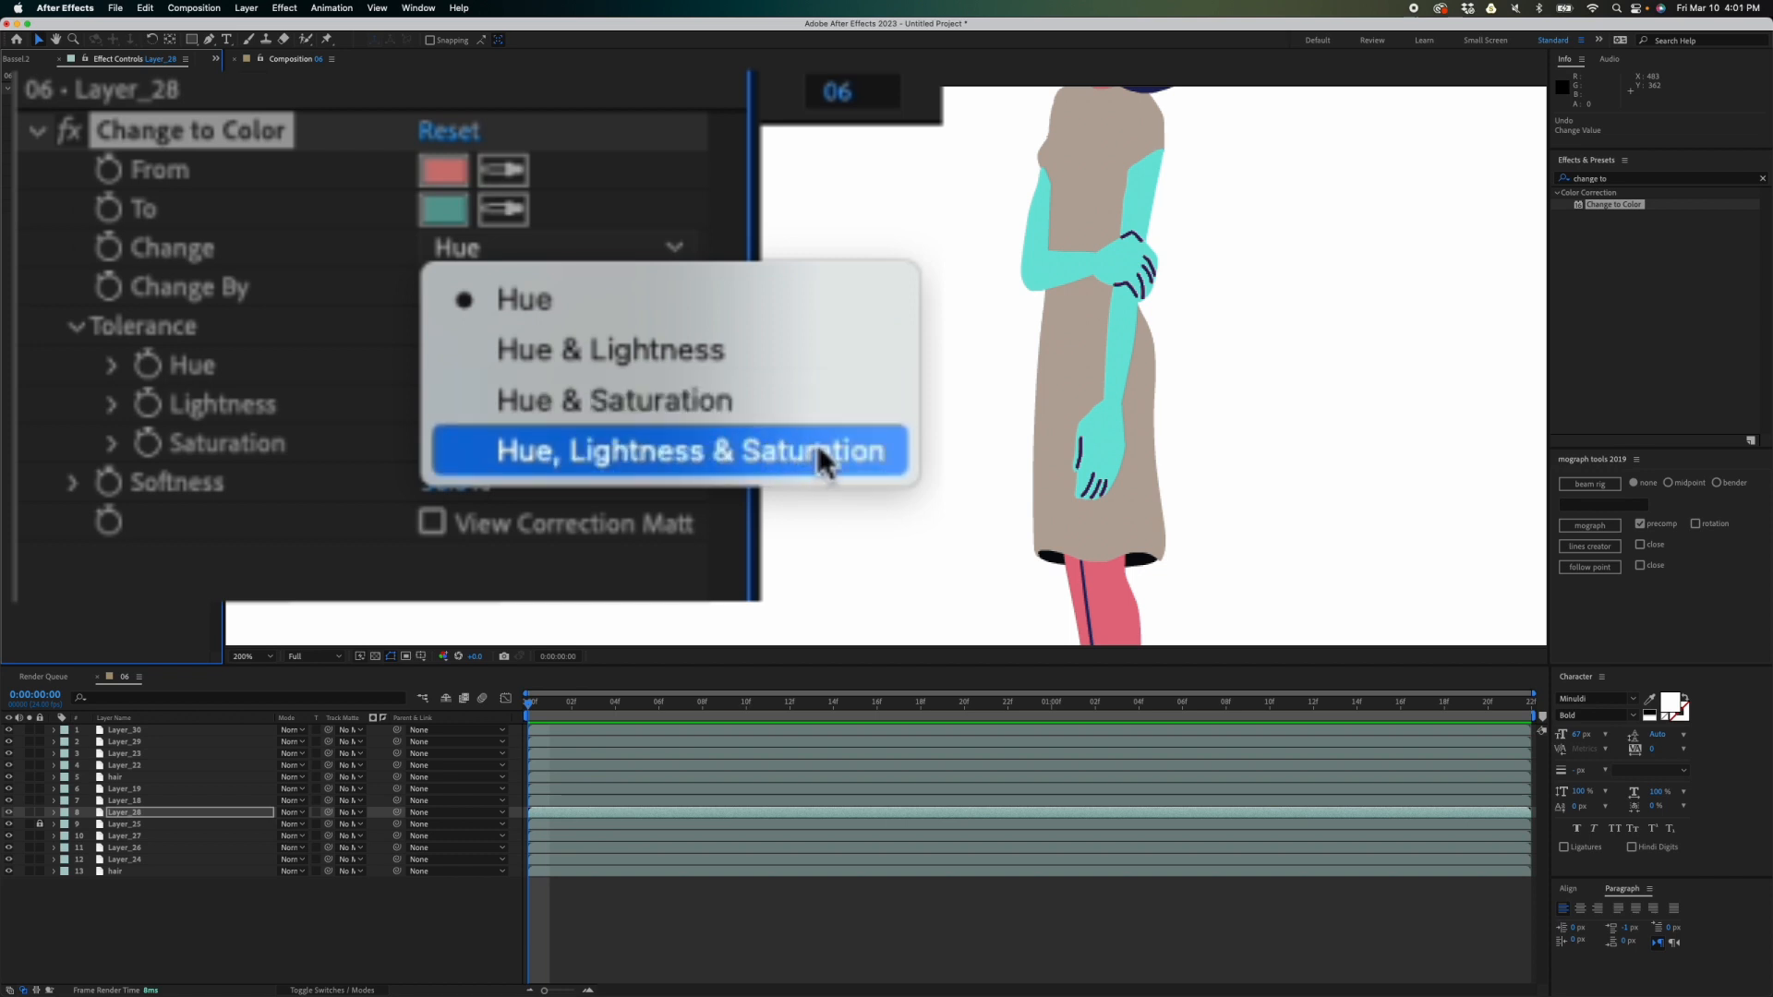
click(792, 448)
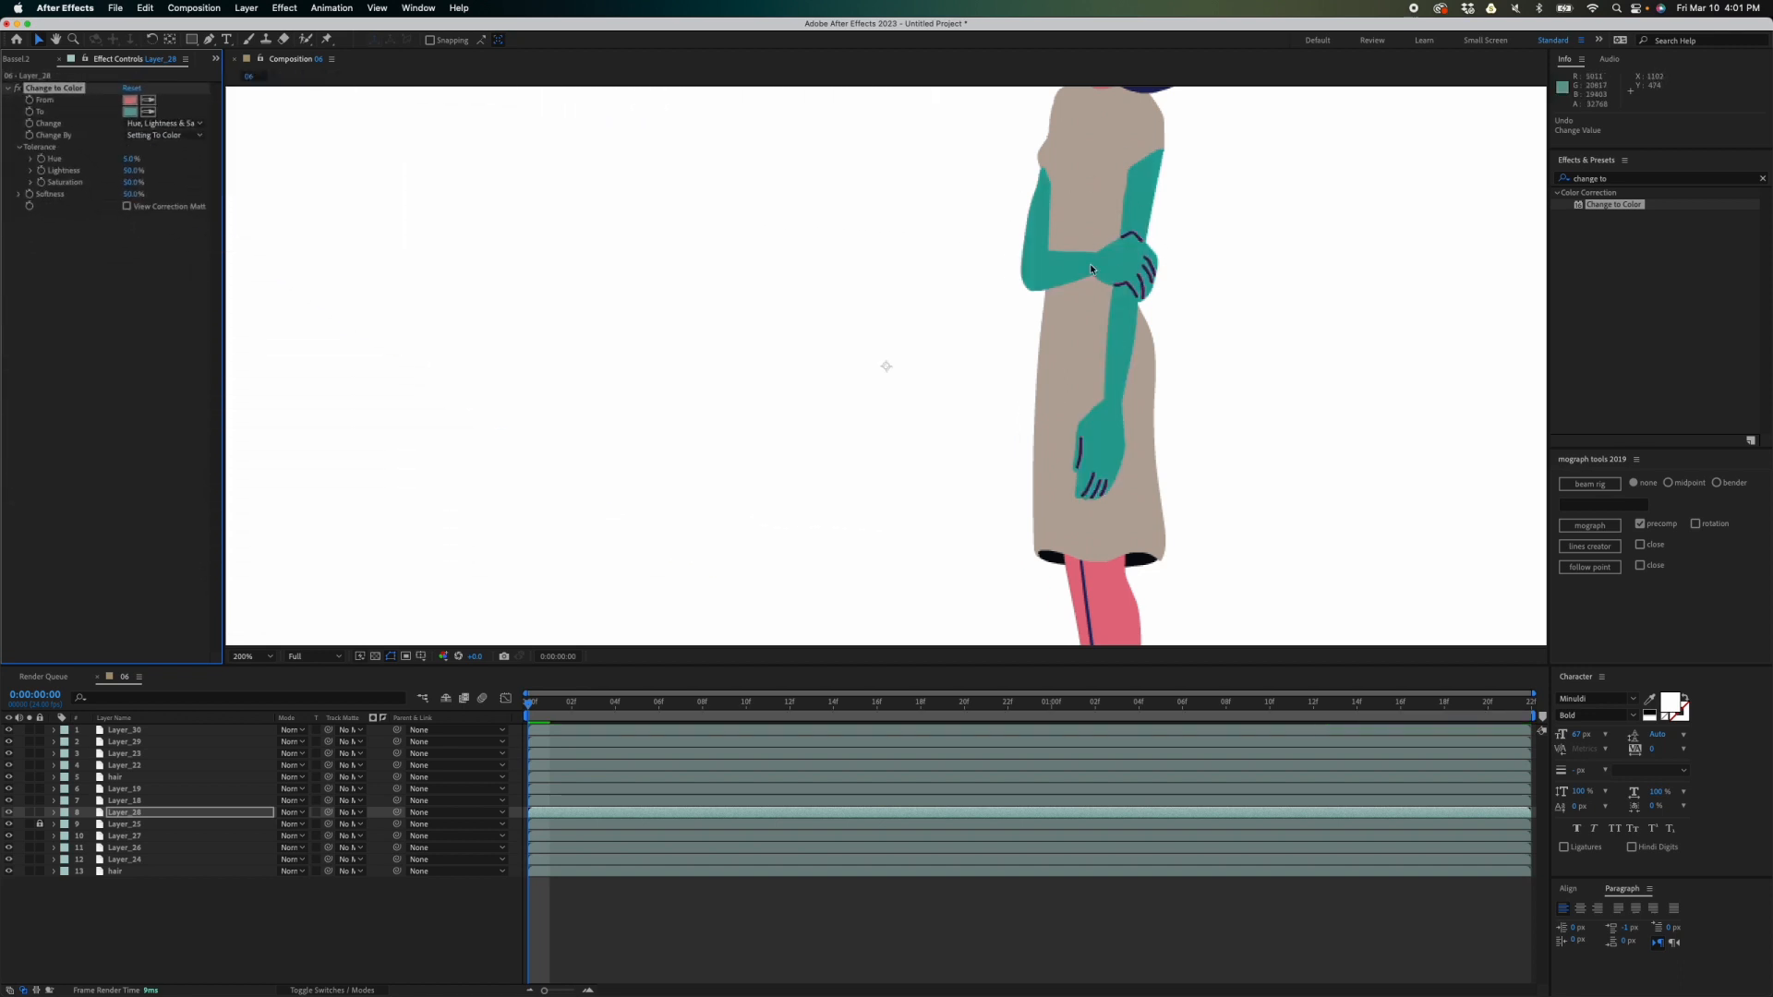
- Keyframe the teal To colour on Layer_28 at 0:00:00:12 and reveal the layer's keyframes in the timeline
drag(1188, 254, 1096, 323)
drag(549, 704, 493, 693)
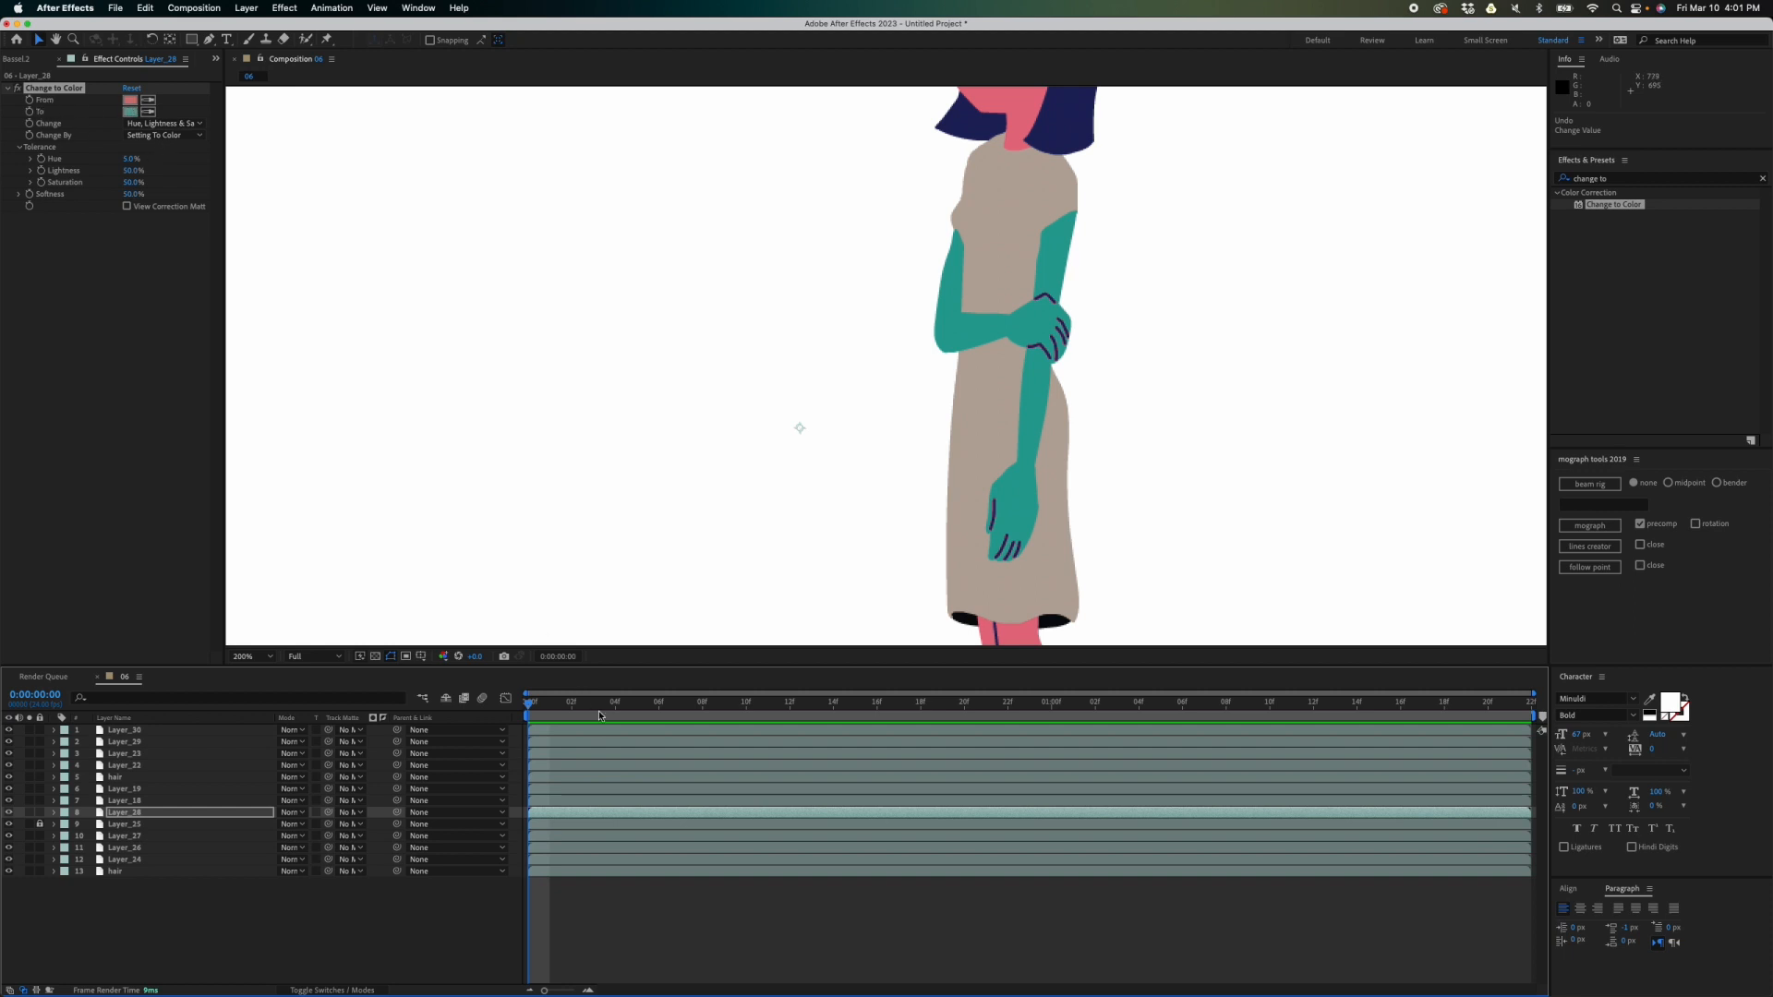
drag(573, 702, 790, 702)
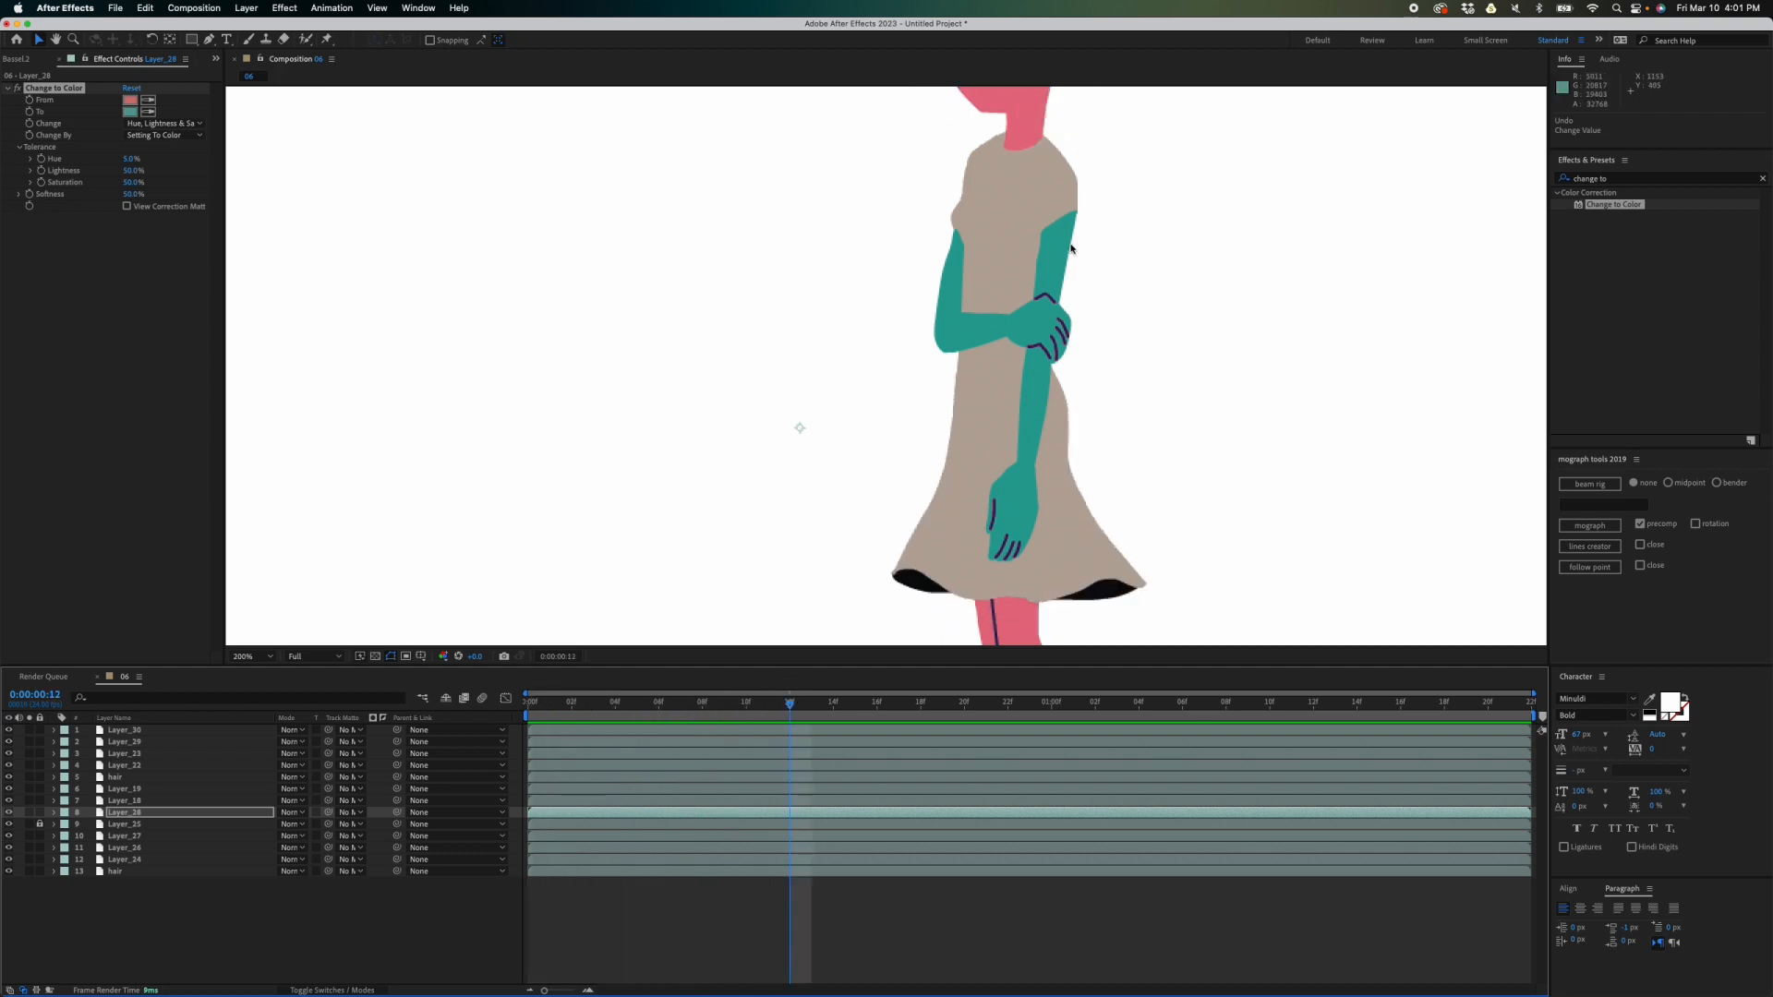
drag(1072, 248, 985, 320)
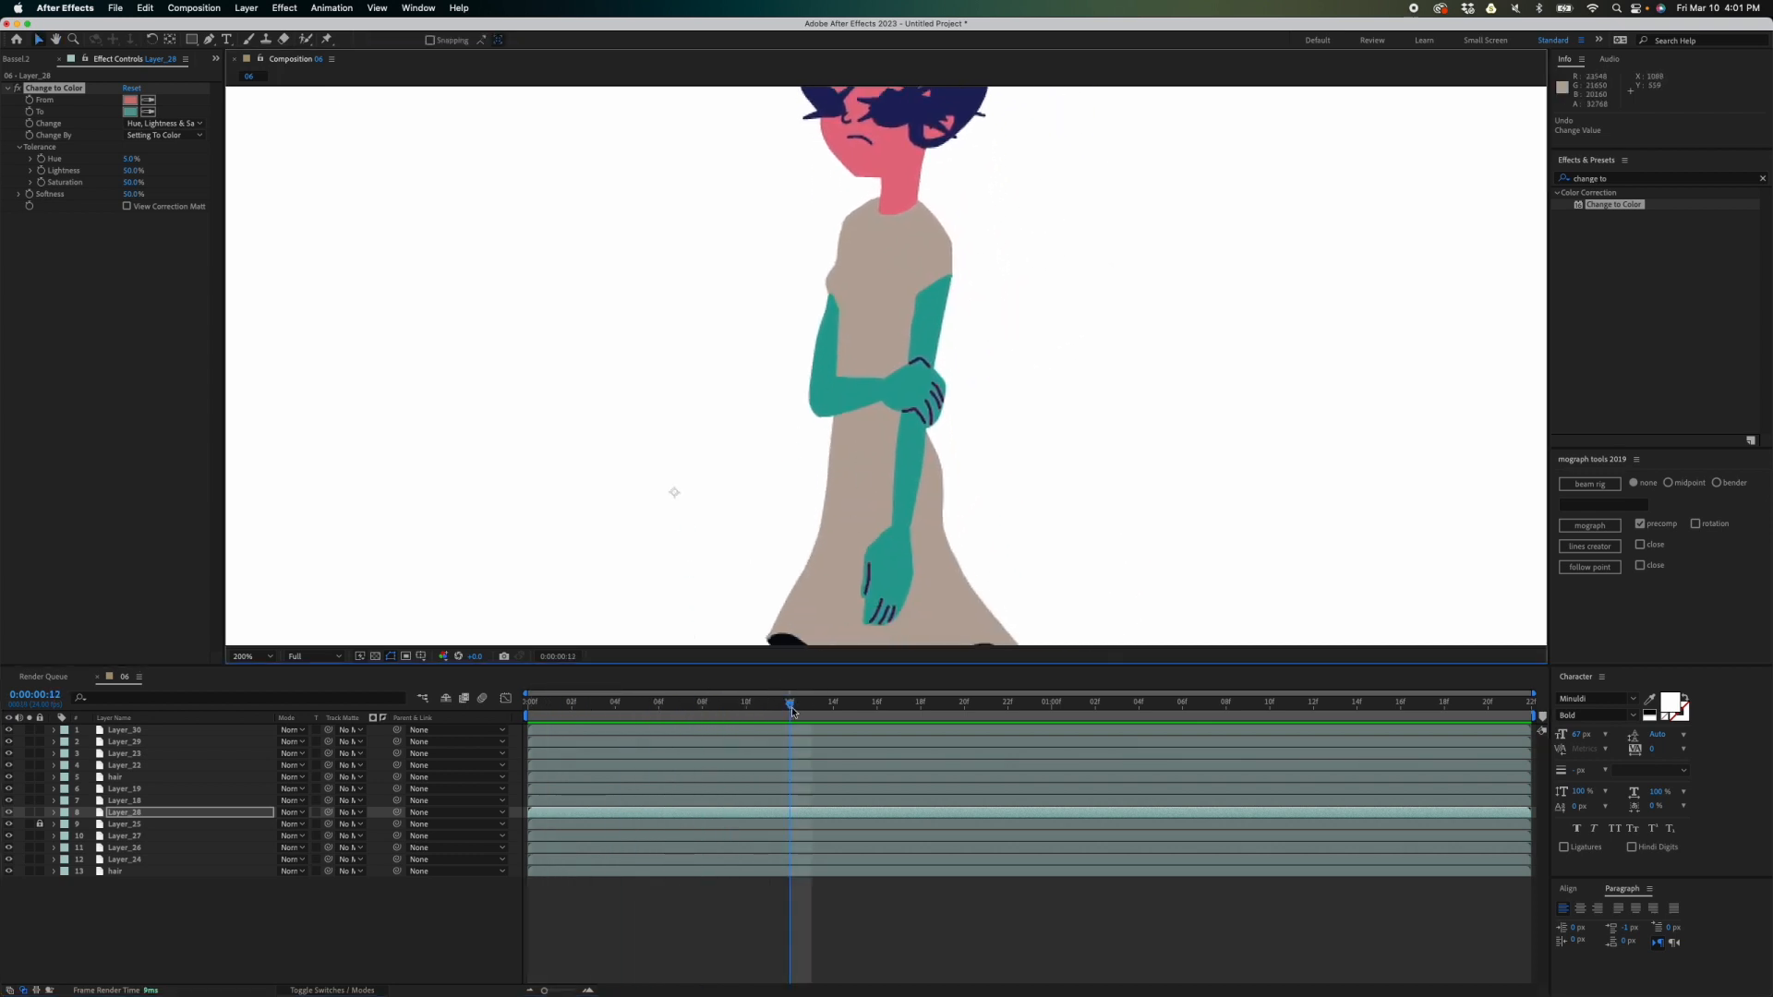
click(36, 114)
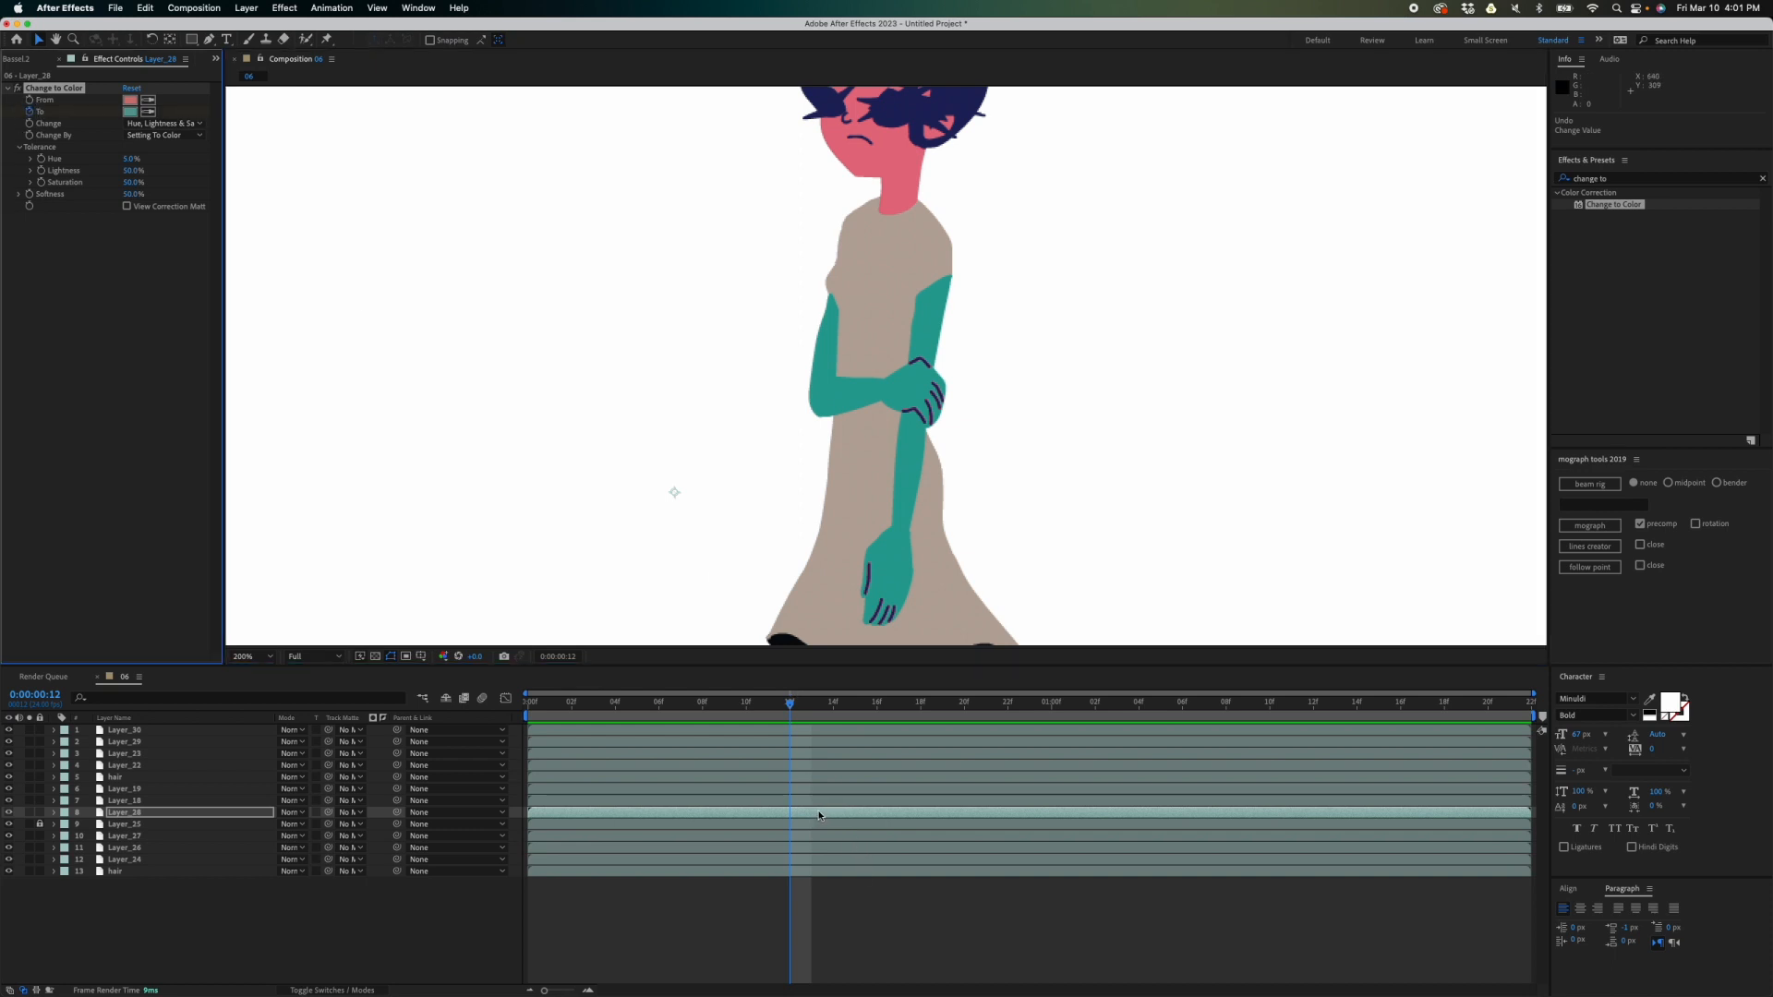
key(u)
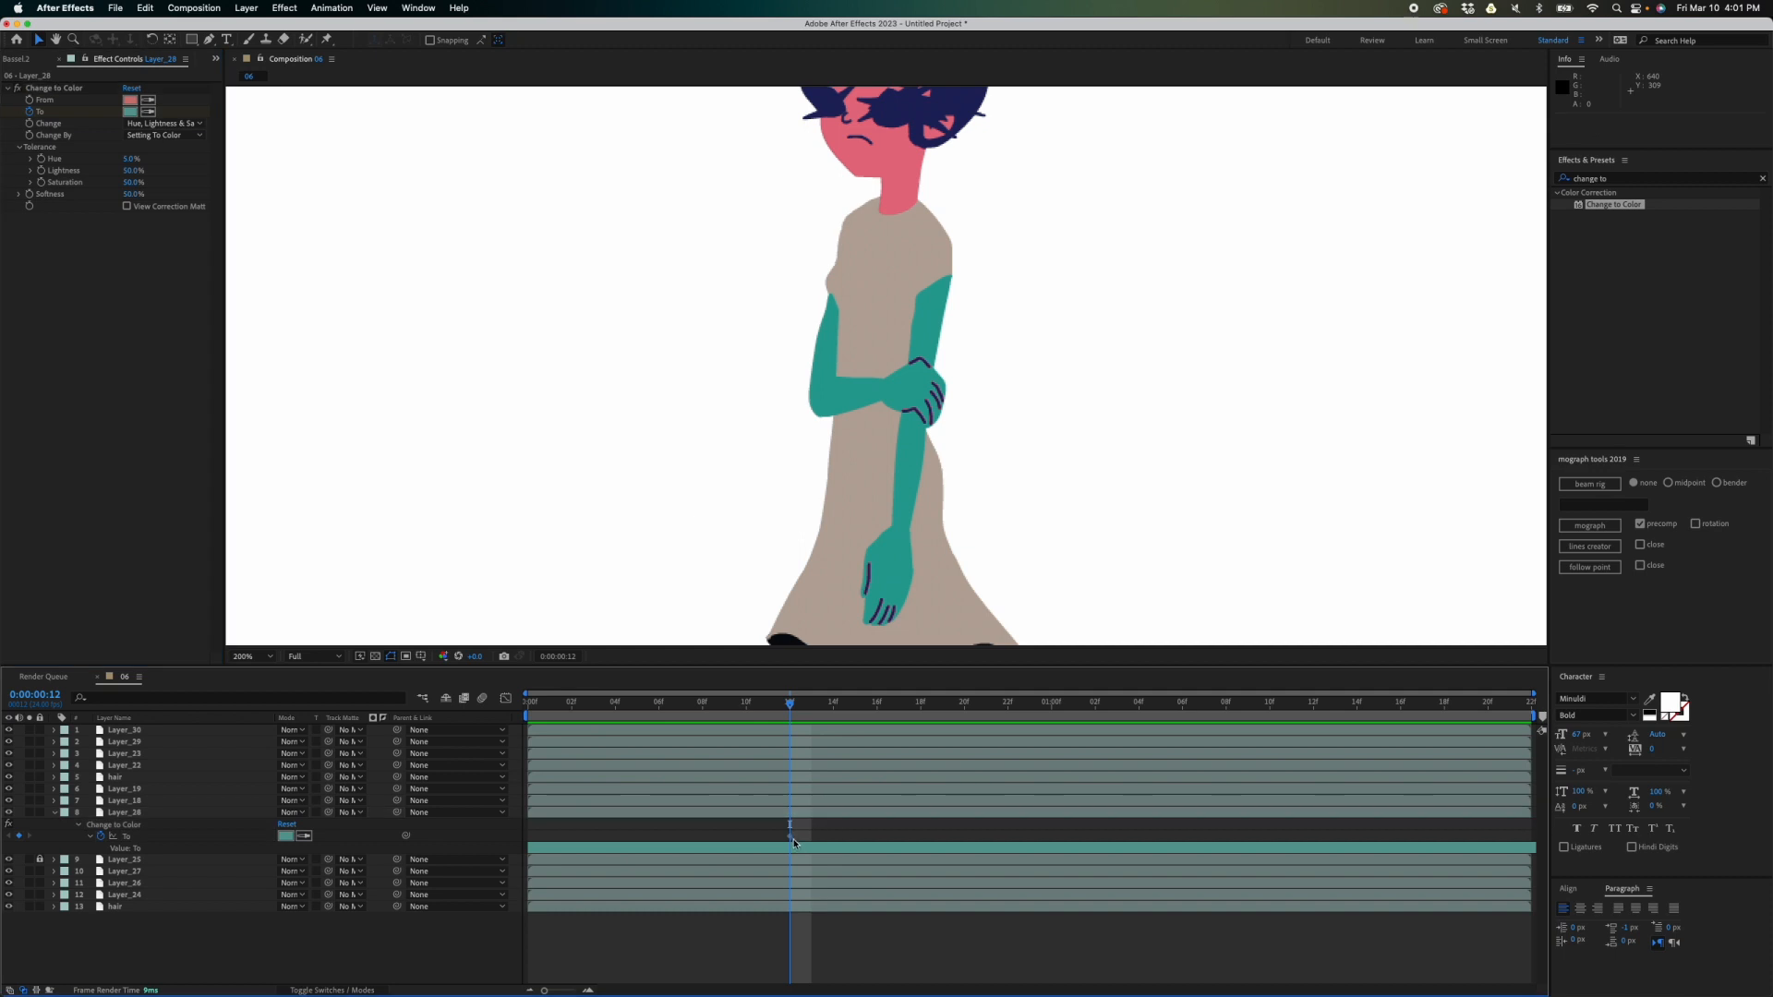
click(801, 835)
- Keyframe the To colour at 0:00:00:00 with the pink sampled from the From swatch
drag(790, 703, 528, 704)
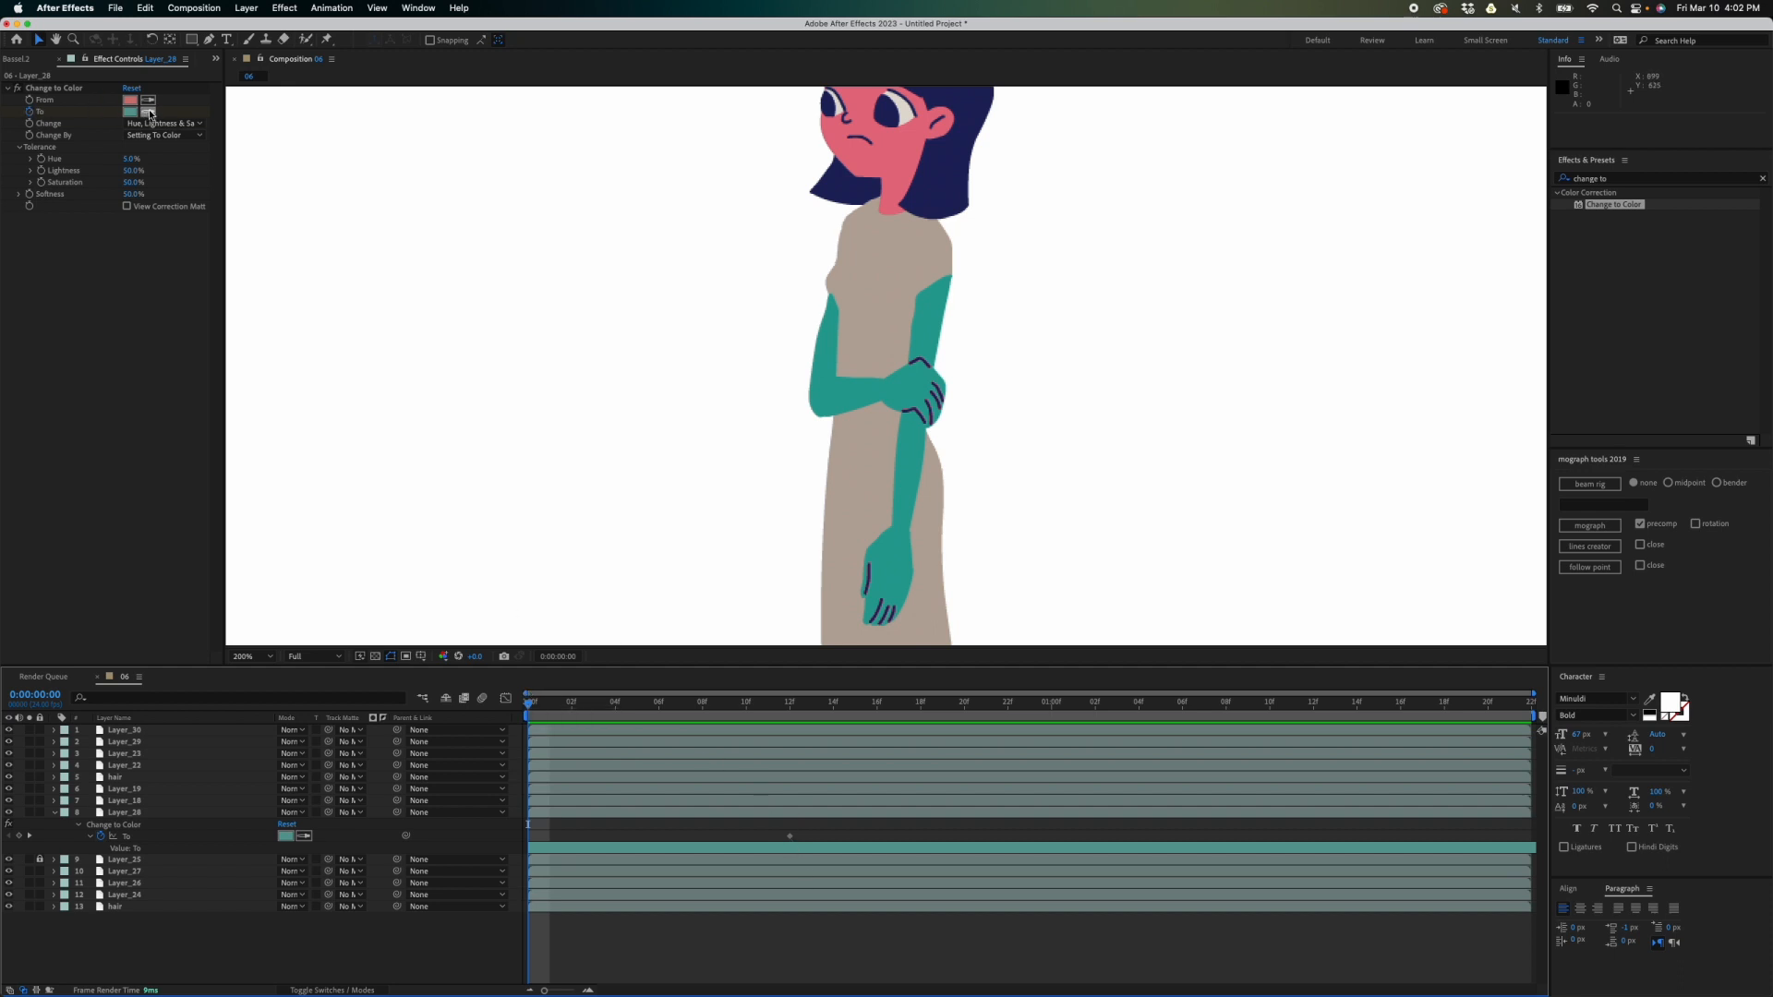
click(151, 115)
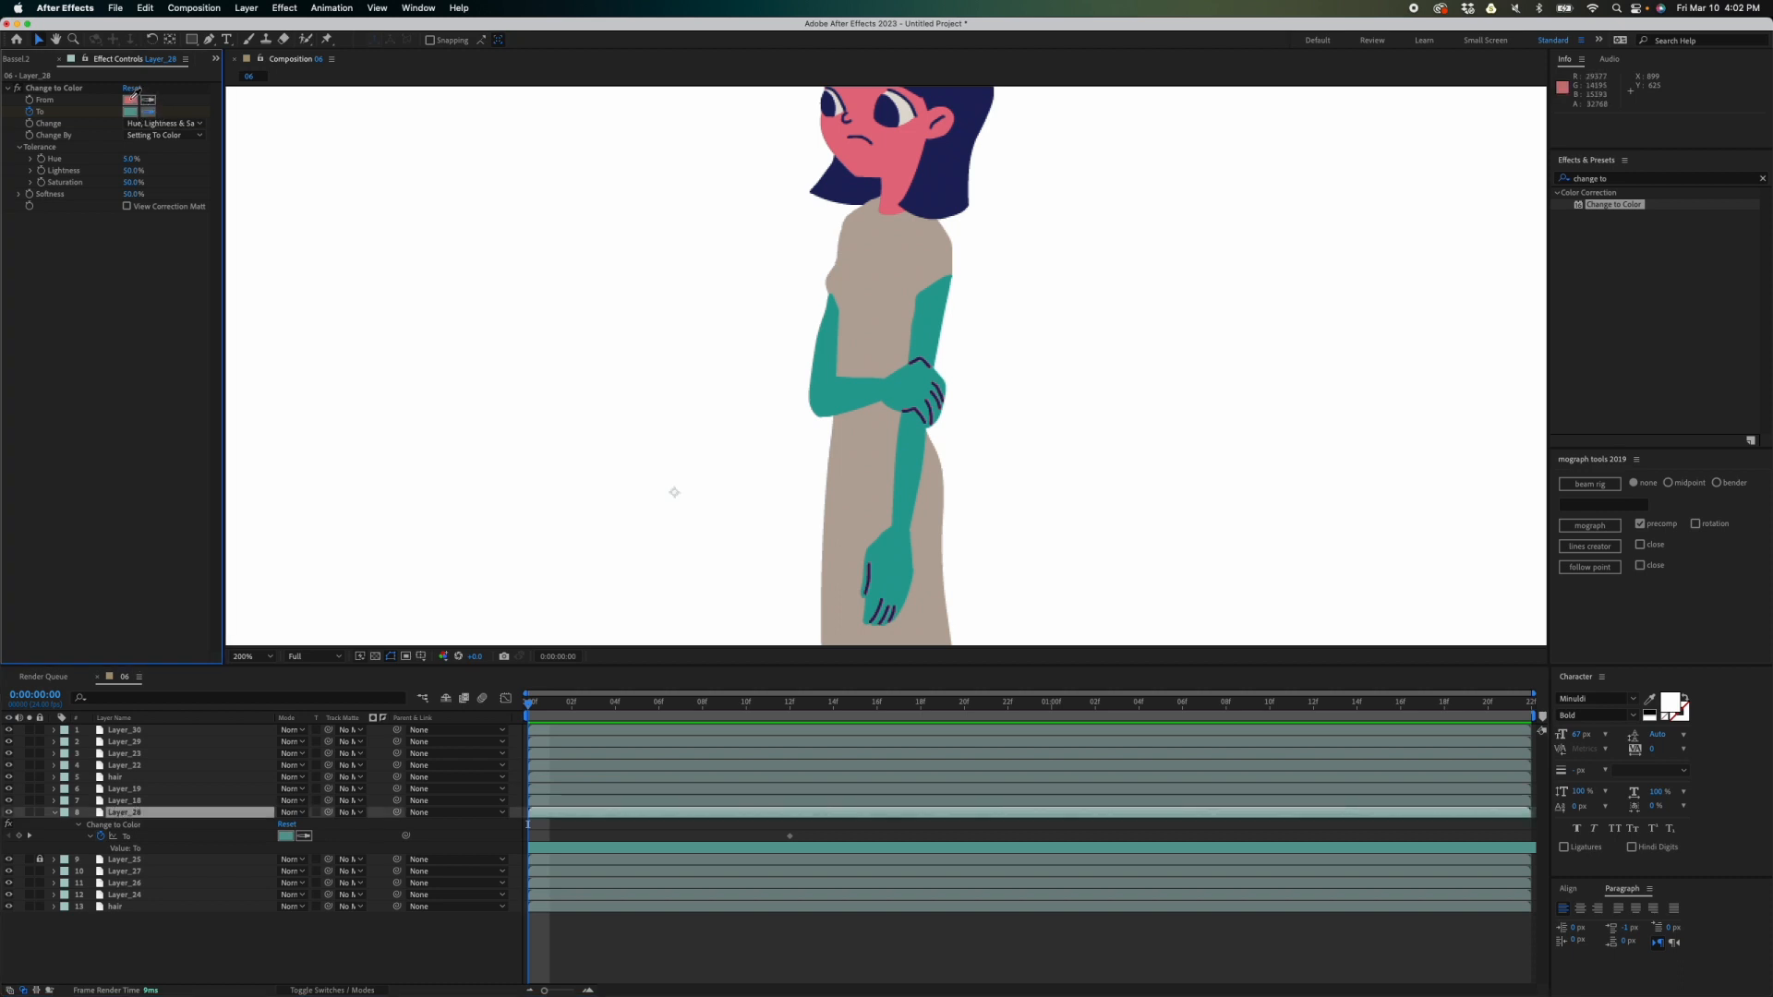
click(130, 99)
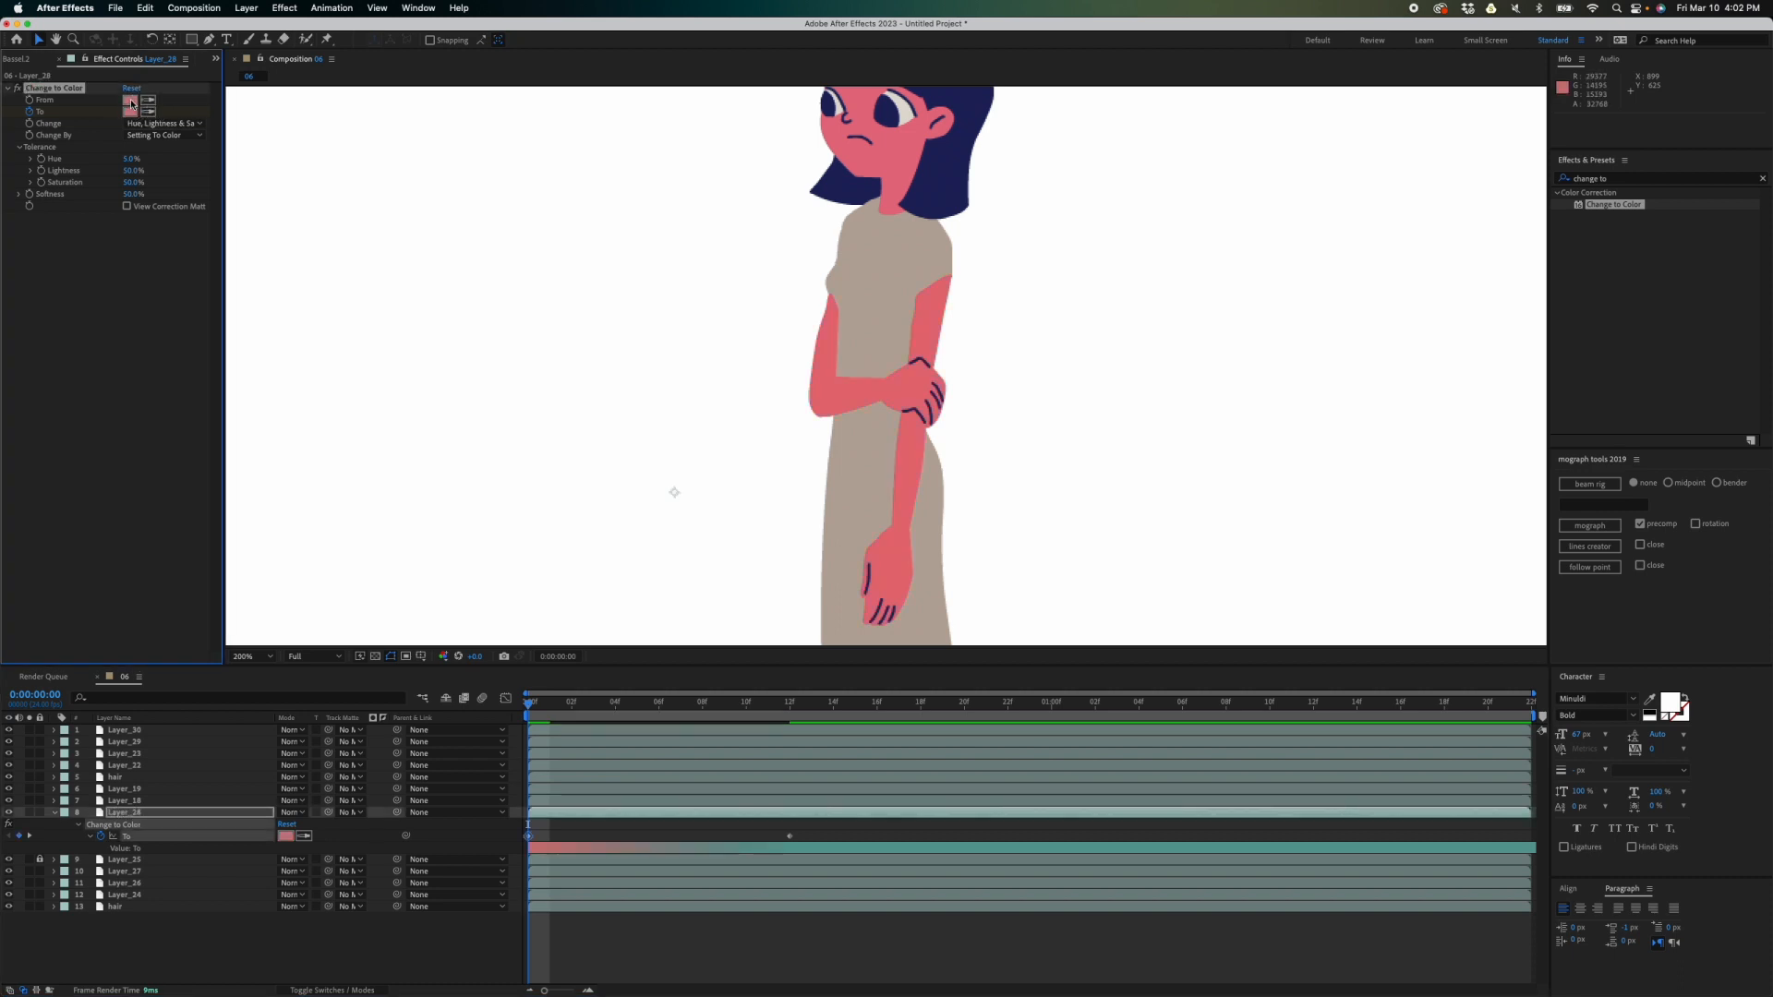
click(671, 843)
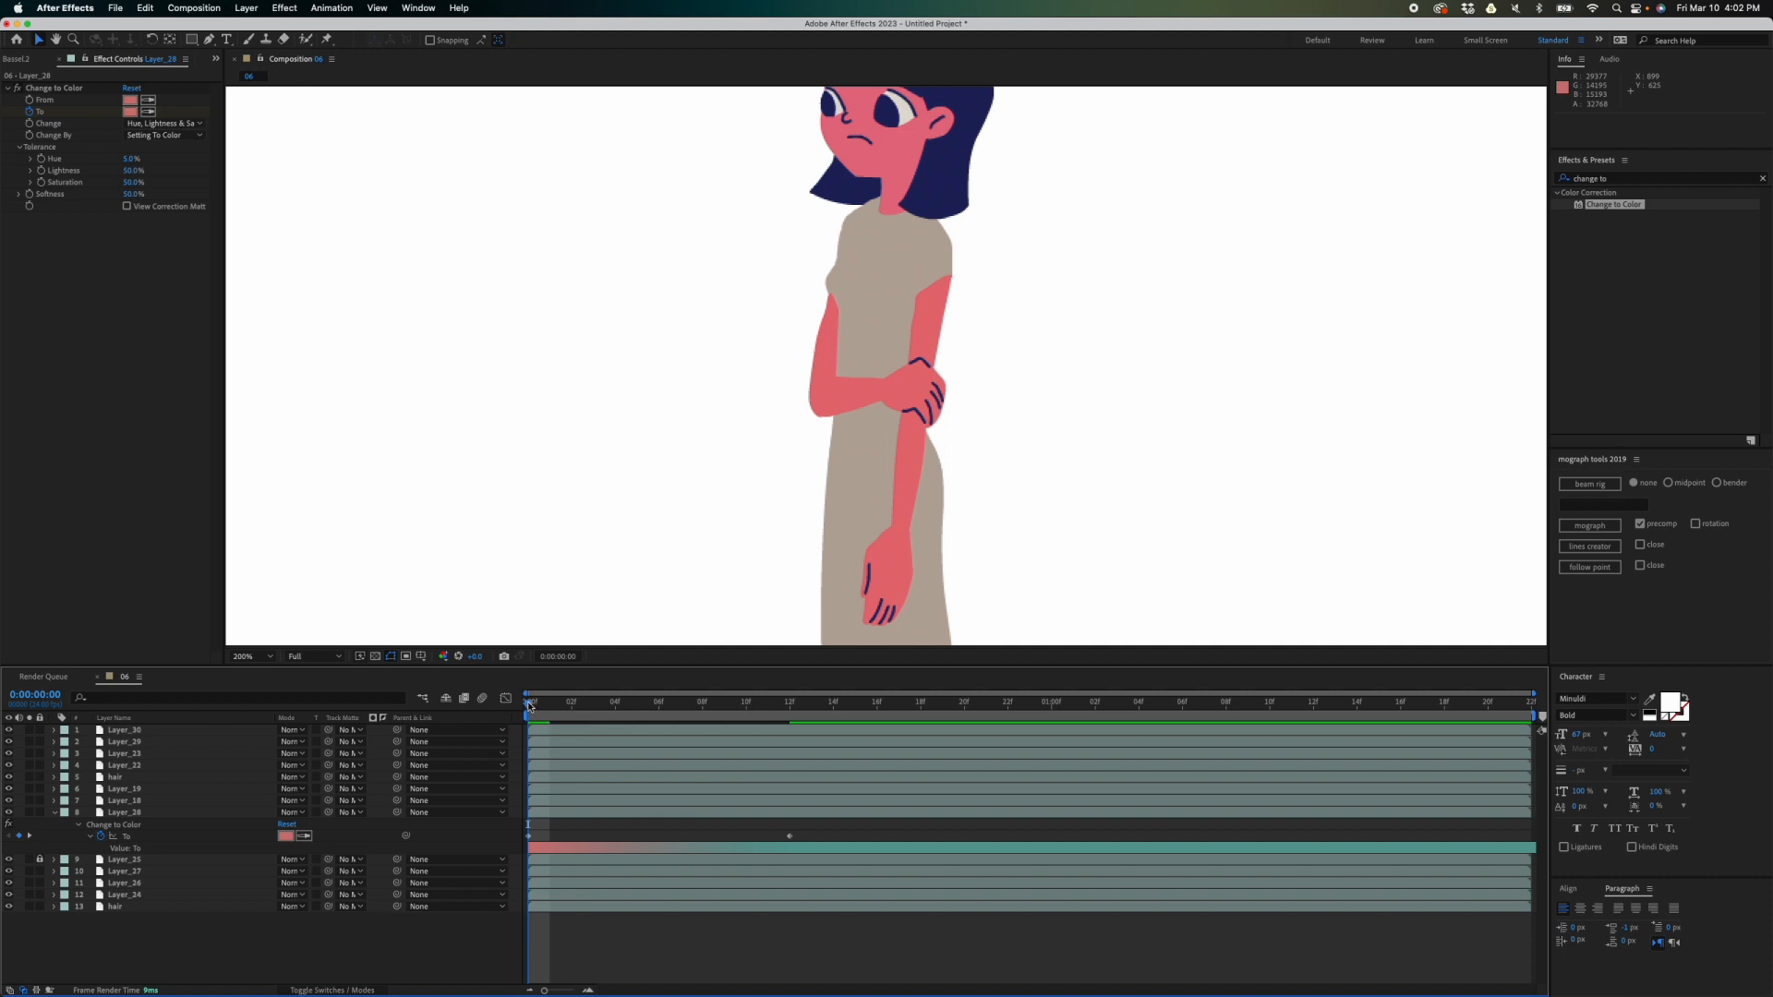
- Preview the arms' colour transition by scrubbing through it and playing the composition from the first frame
drag(530, 707, 739, 705)
key(comma)
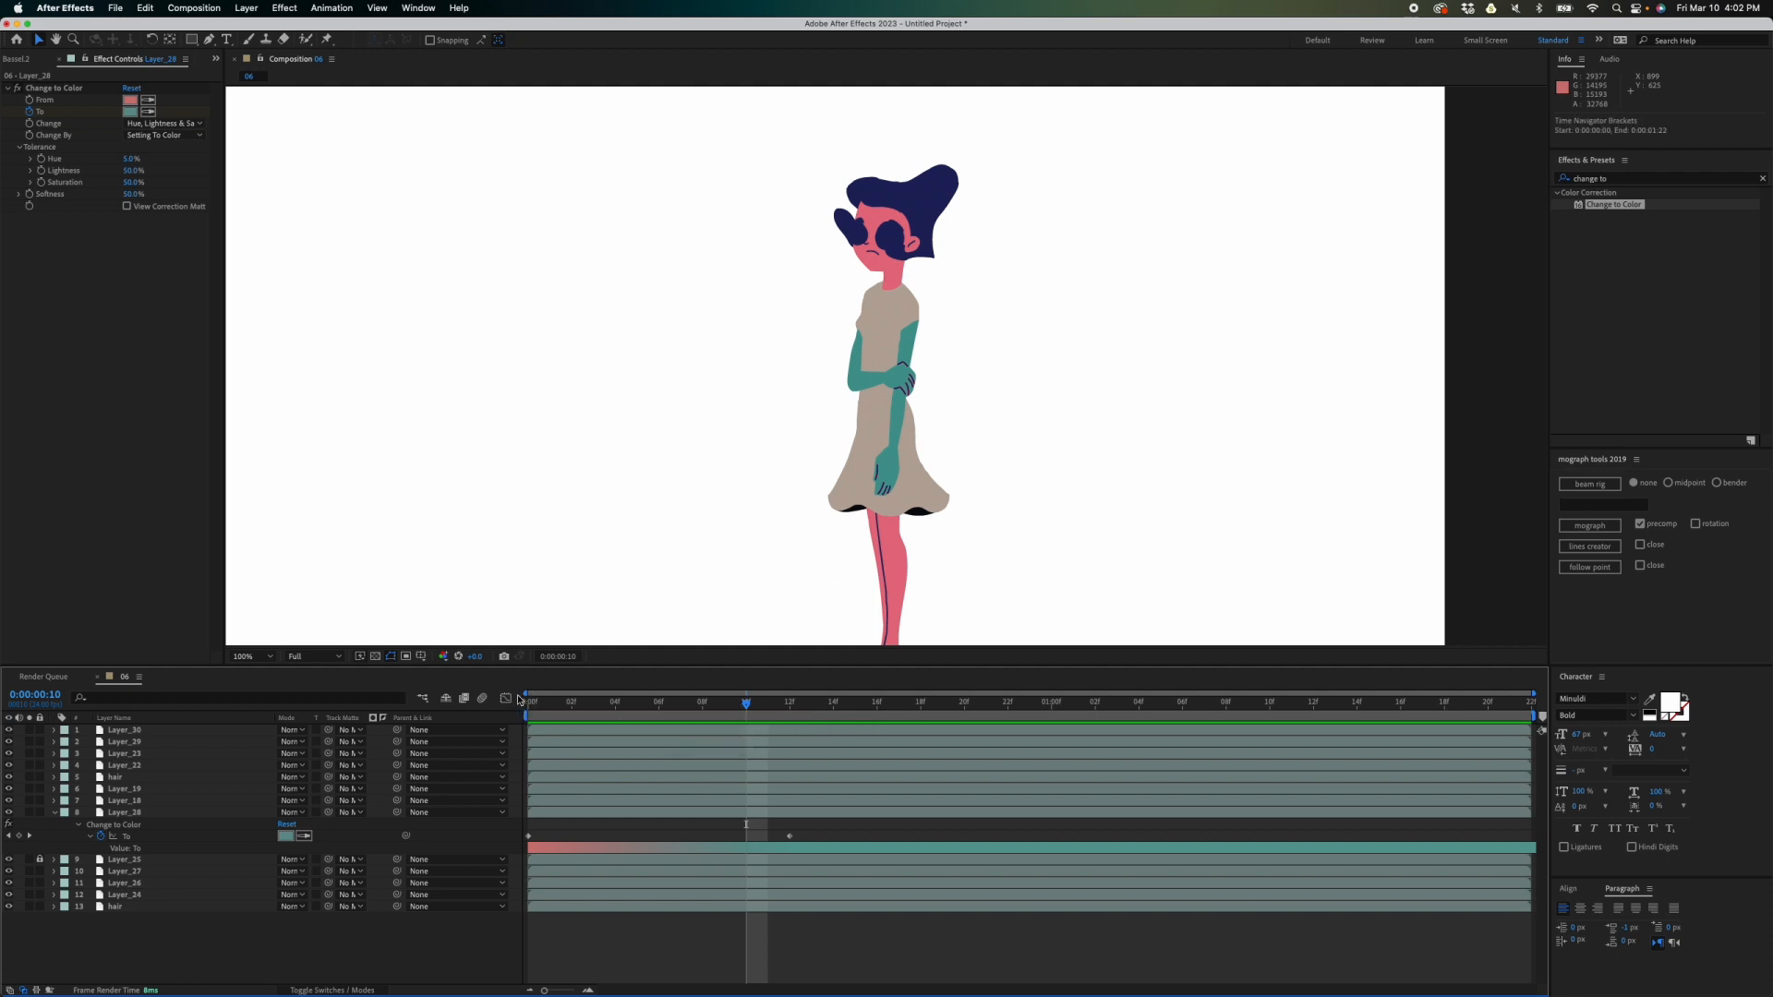
click(518, 704)
key(space)
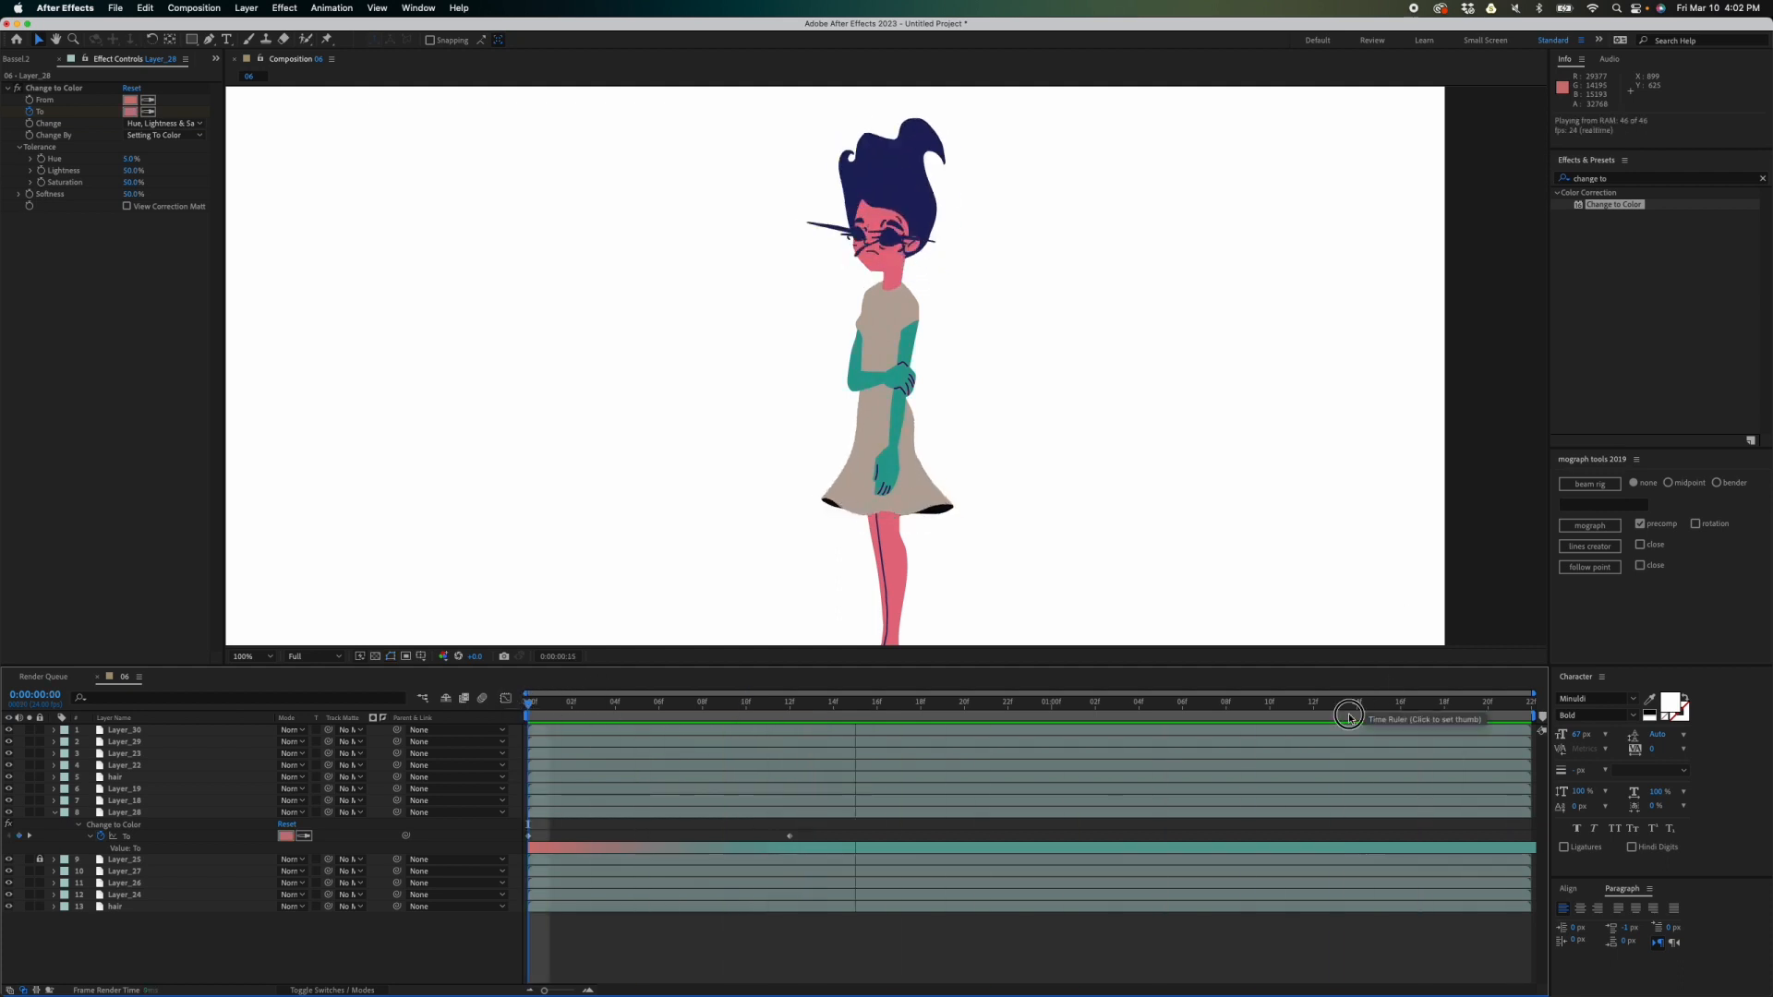
- Add a To colour keyframe at 0:00:01:09 that holds the teal
click(1290, 707)
drag(1291, 707, 1256, 738)
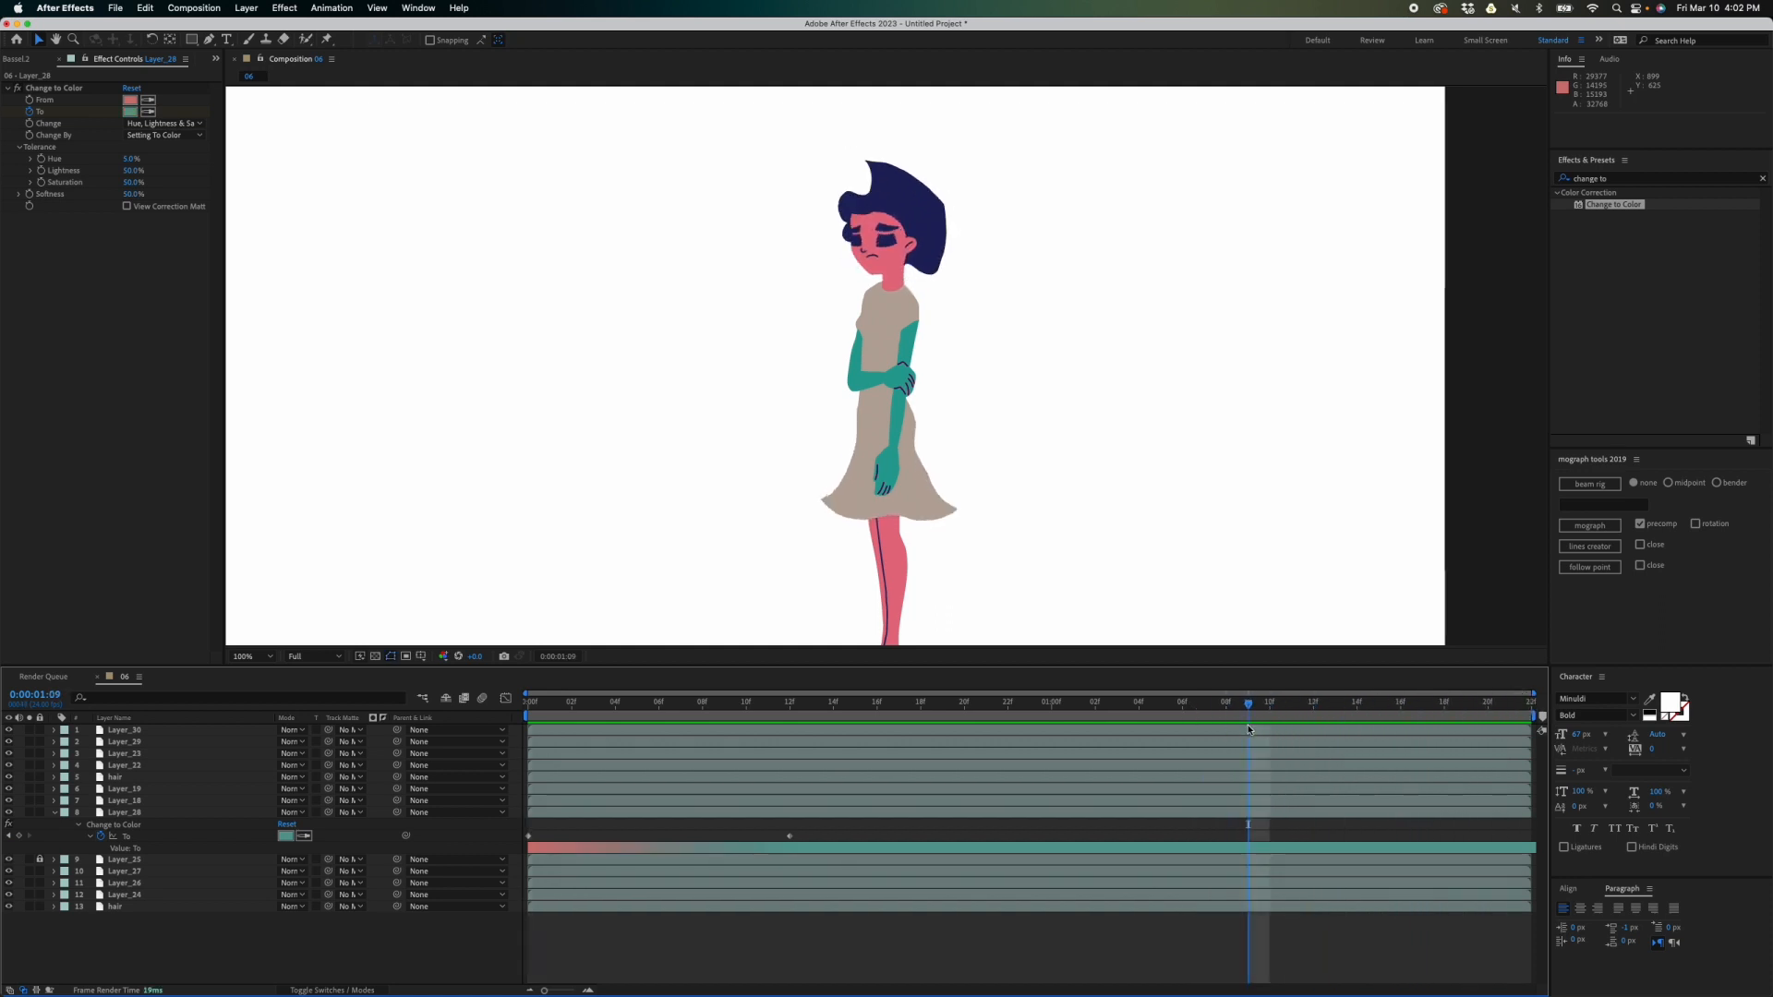
click(19, 835)
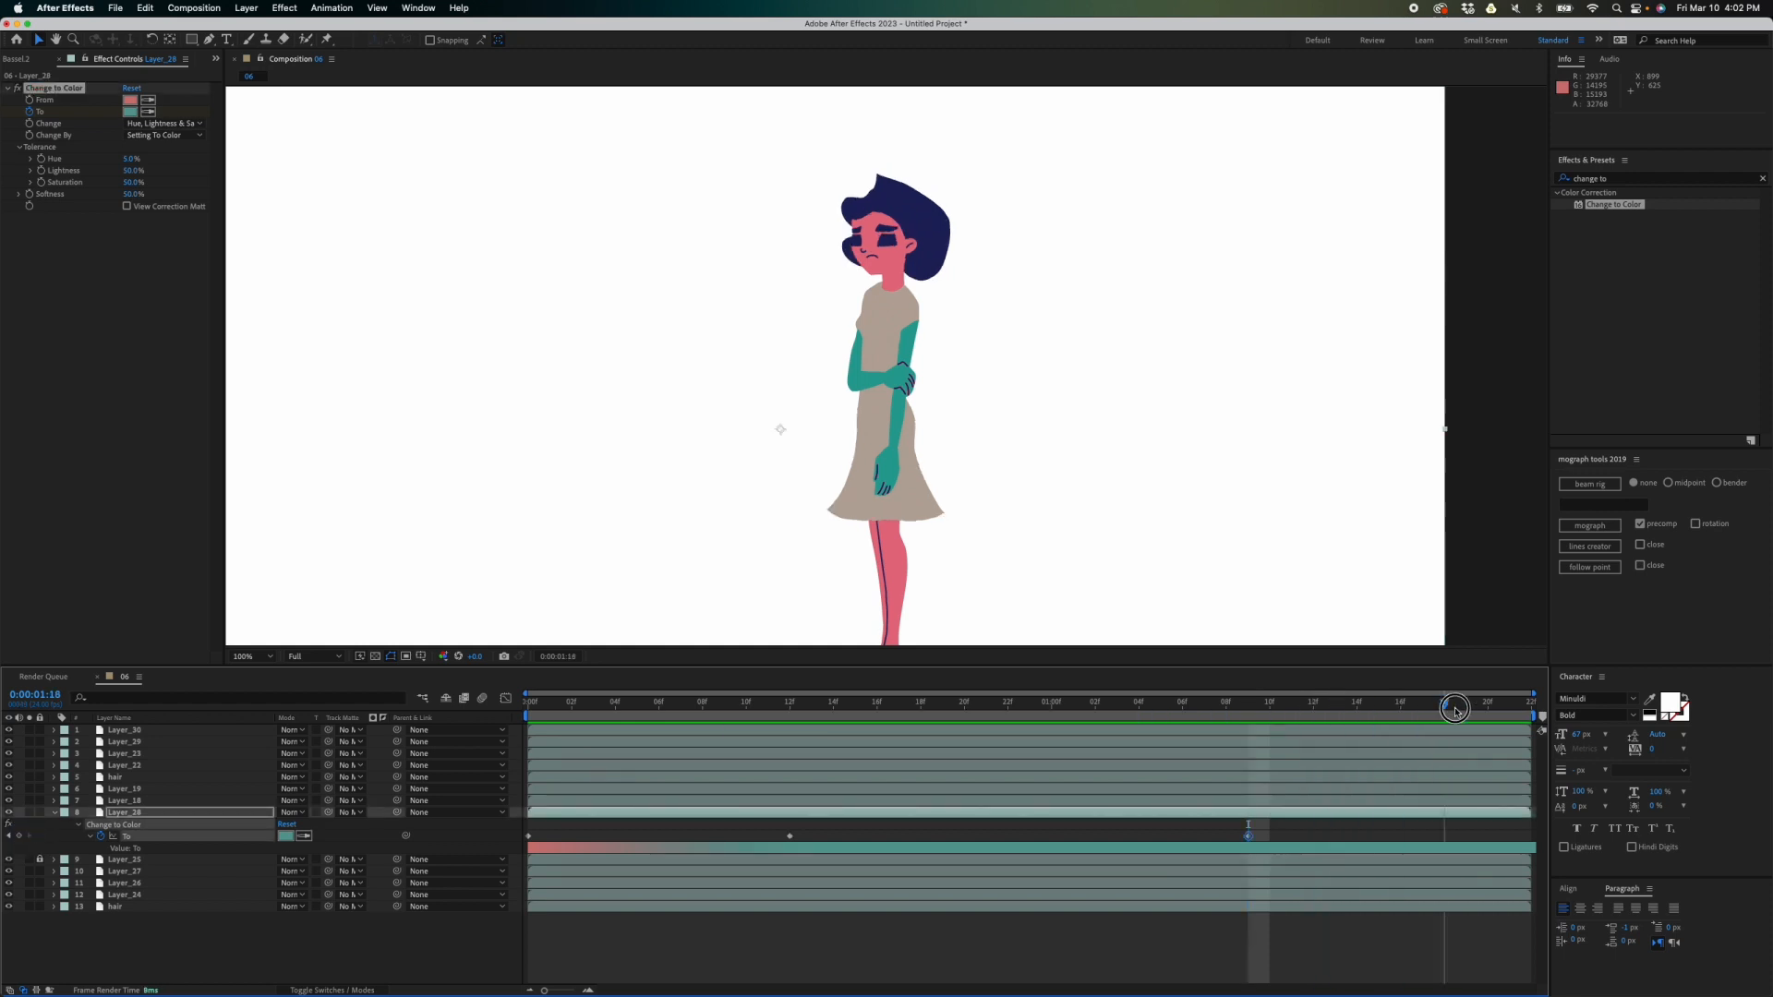
- Copy the first pink To keyframe to 0:00:01:21, shift the copy to 0:00:01:22, and scrub through the fade back to pink
click(1511, 703)
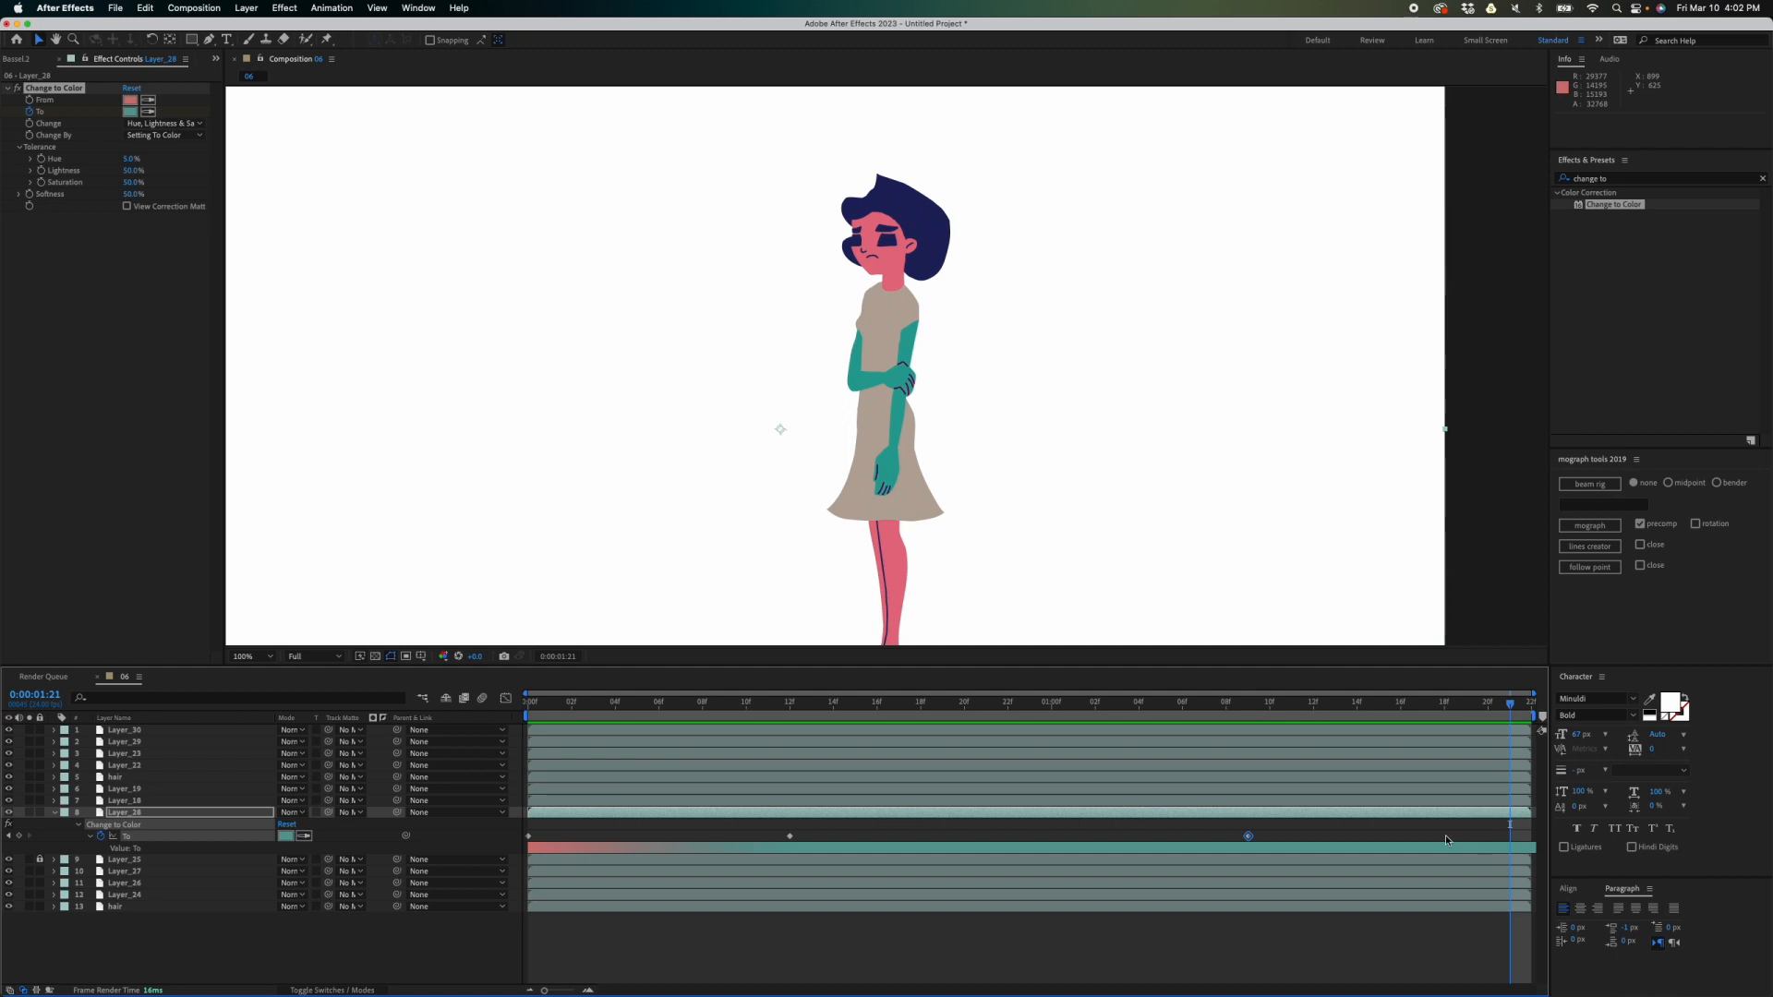
click(528, 835)
key(ctrl+c)
key(ctrl+v)
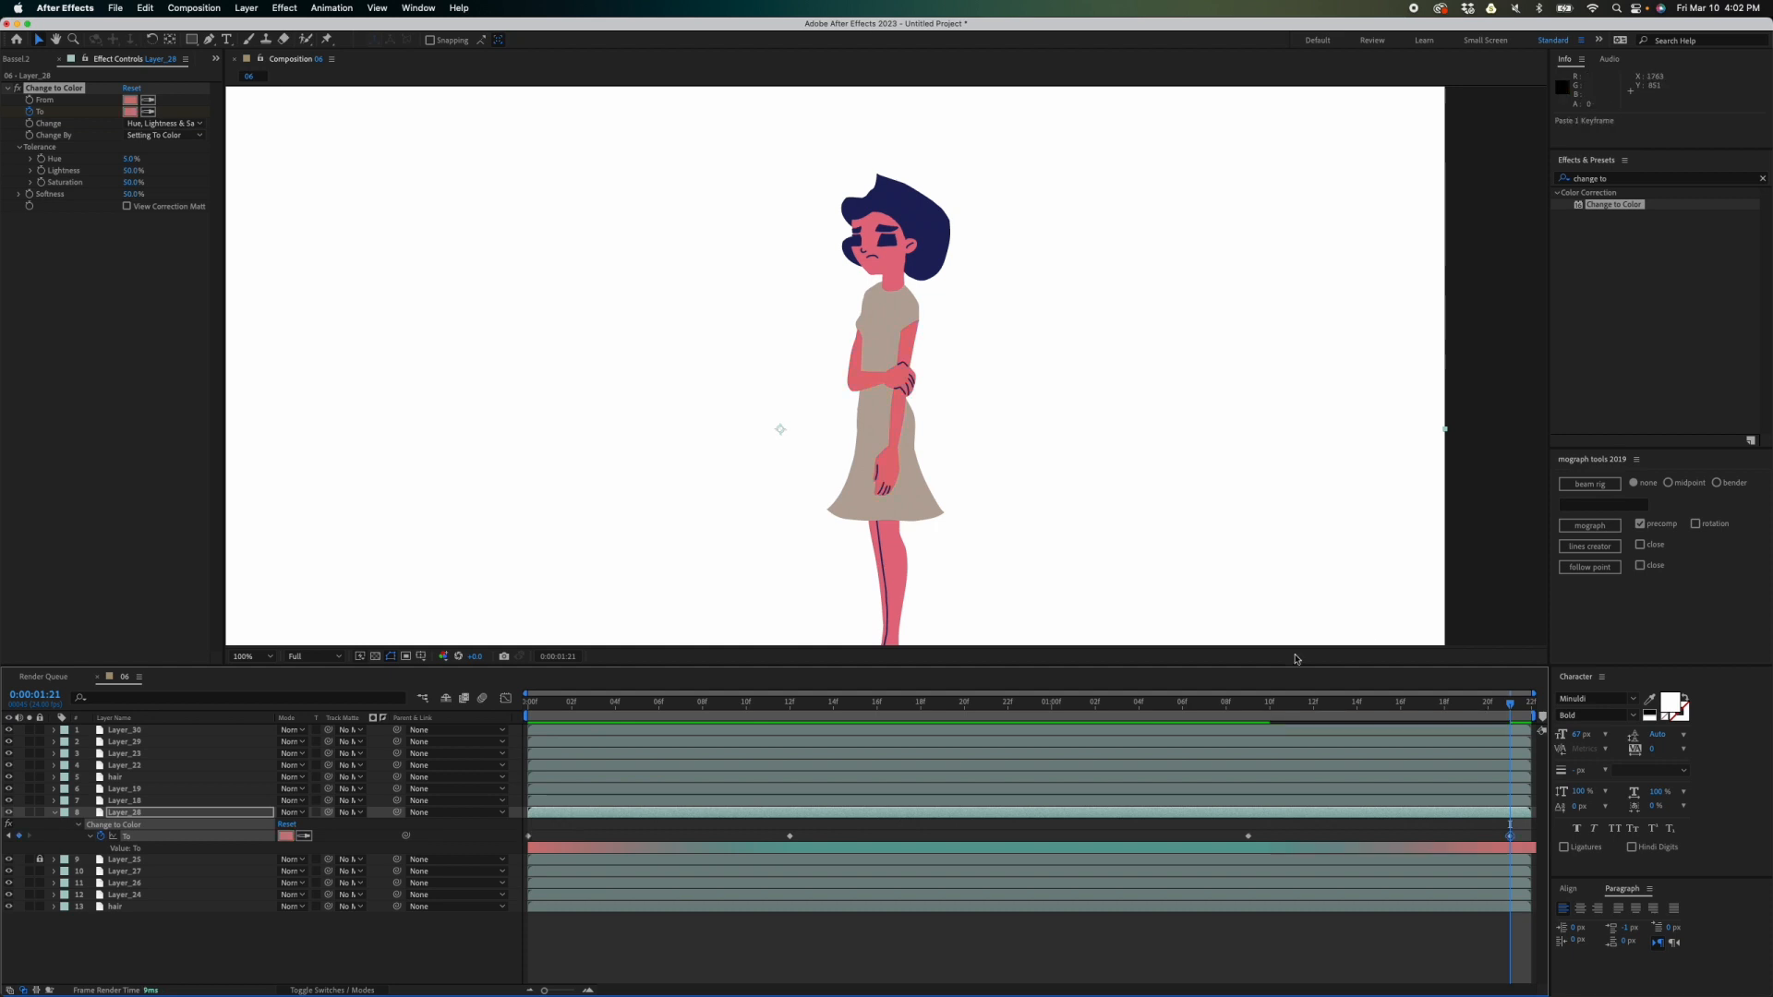
click(1313, 704)
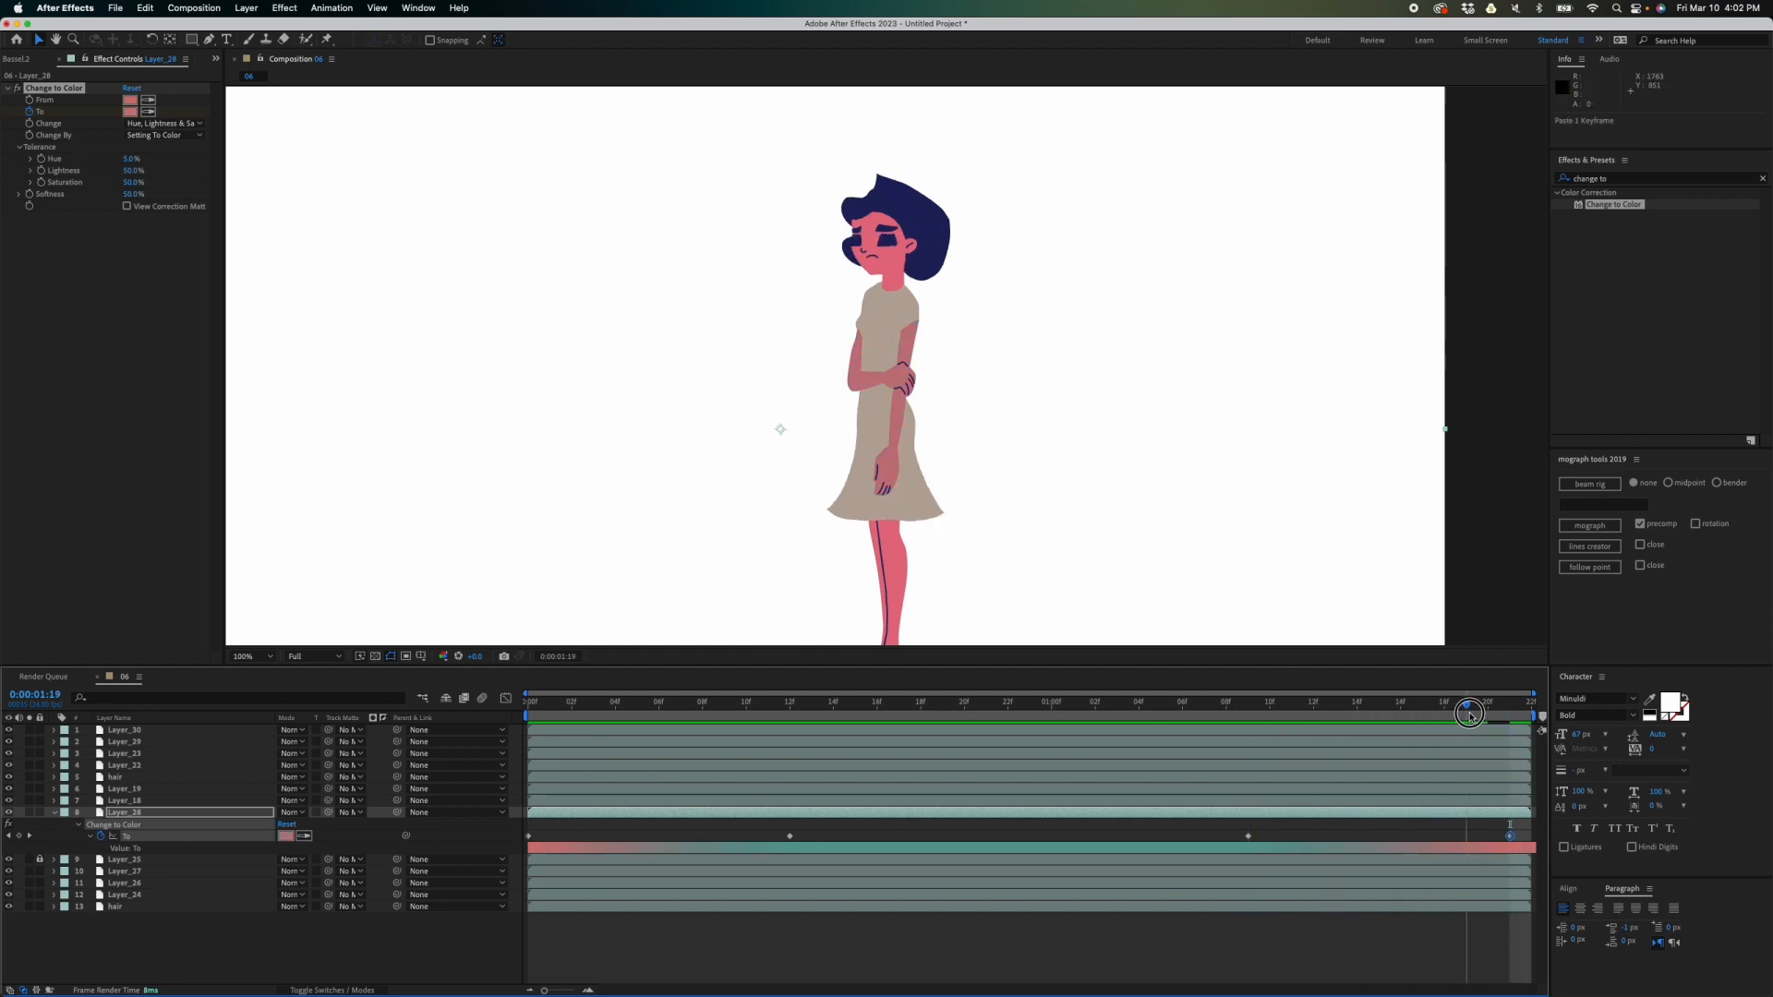
mouse_move(1510, 836)
mouse_down()
mouse_move(1530, 844)
mouse_move(1452, 843)
mouse_move(1531, 840)
mouse_up()
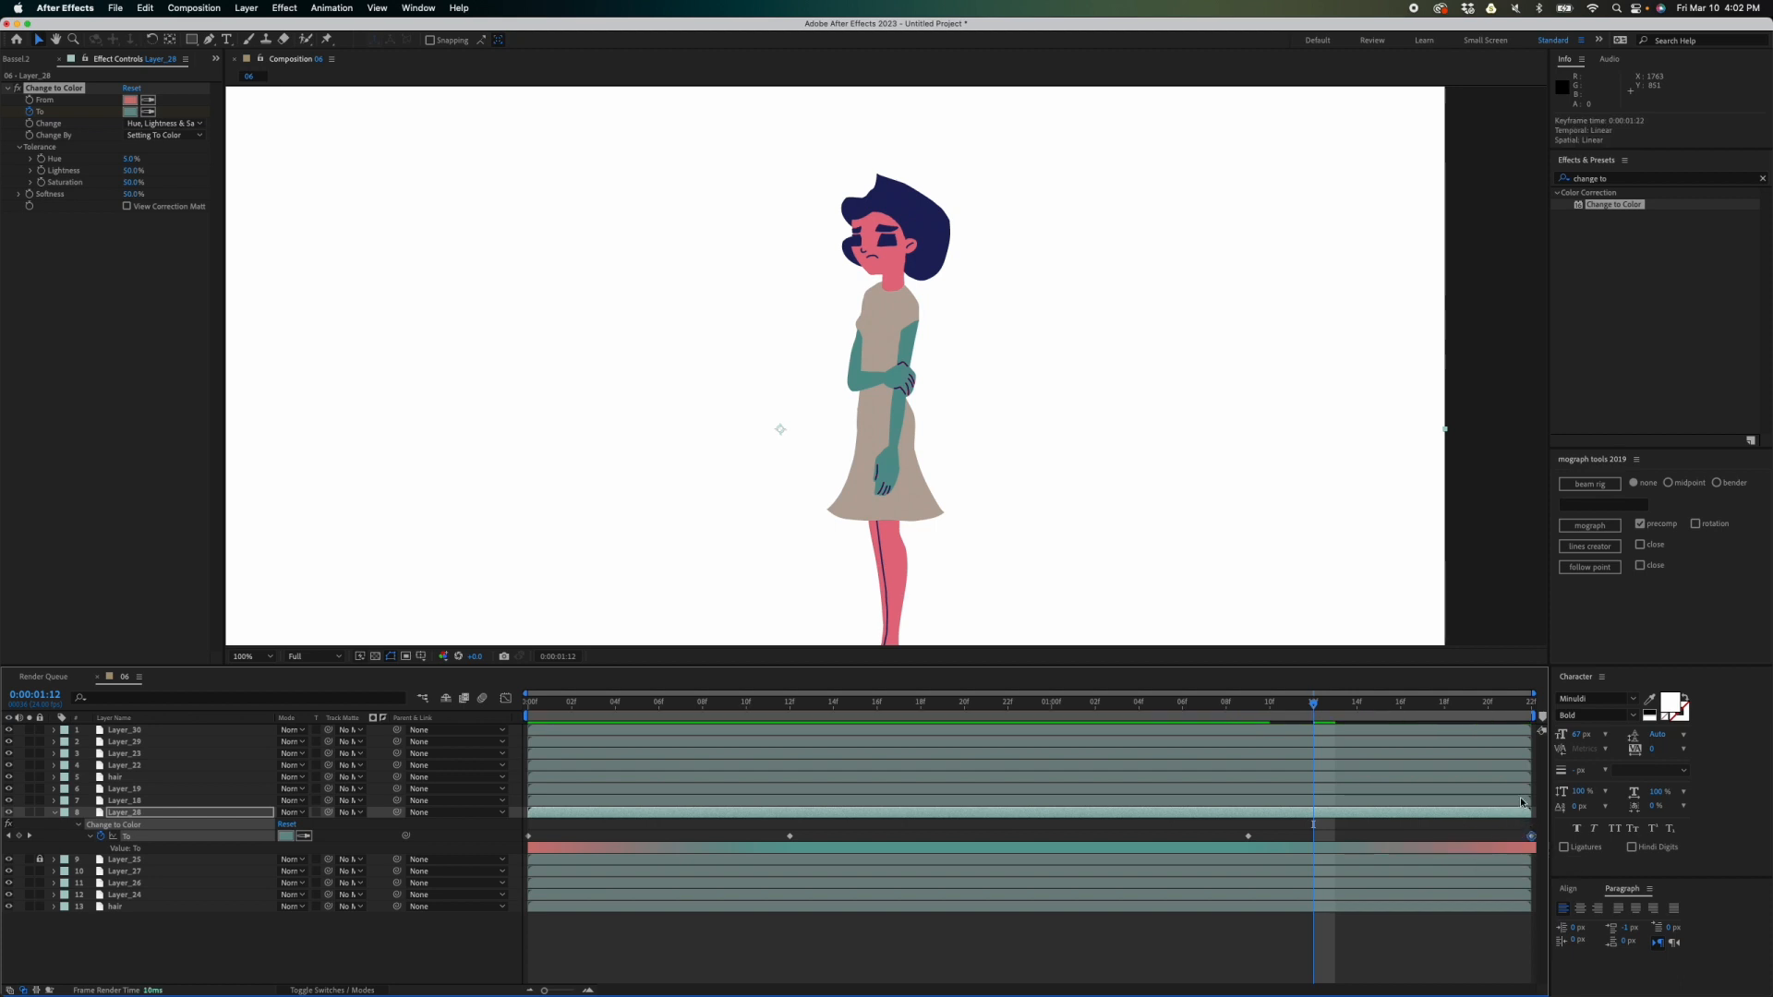
click(1469, 704)
drag(1475, 706, 1357, 739)
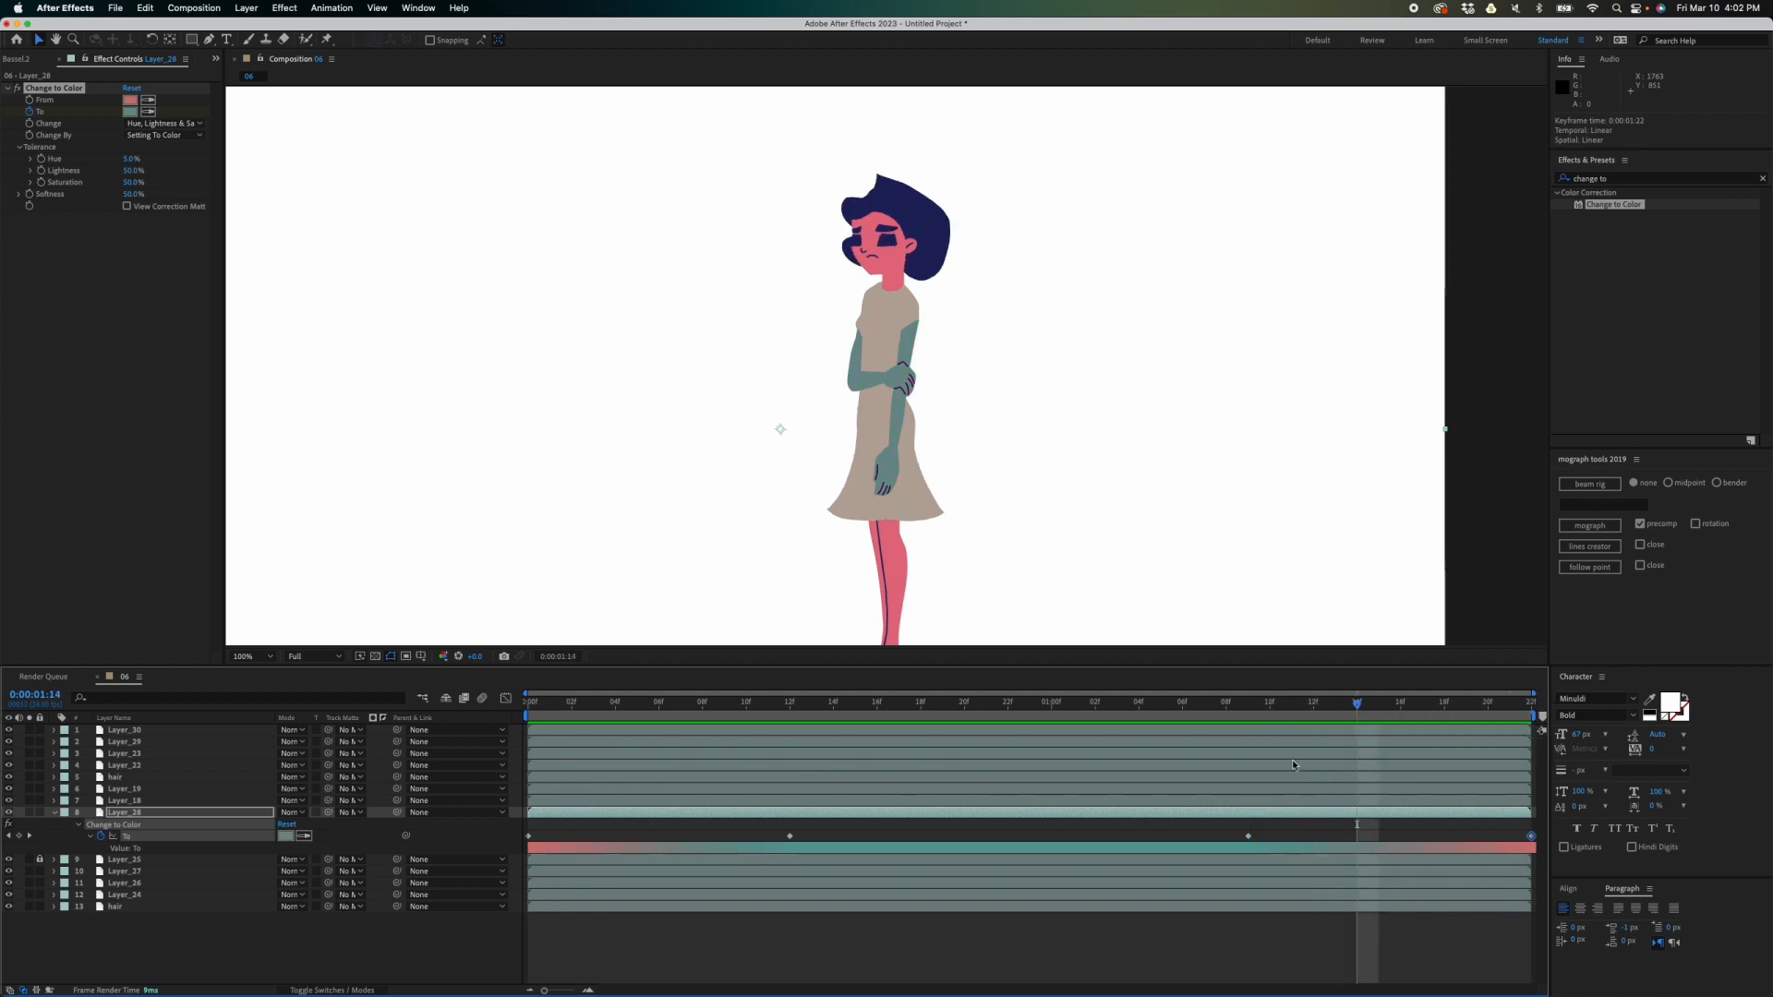
- Shift the last pink To keyframe to 0:00:02:09 and return to the first frame
drag(1531, 835, 1763, 834)
click(1358, 704)
drag(1486, 712, 467, 752)
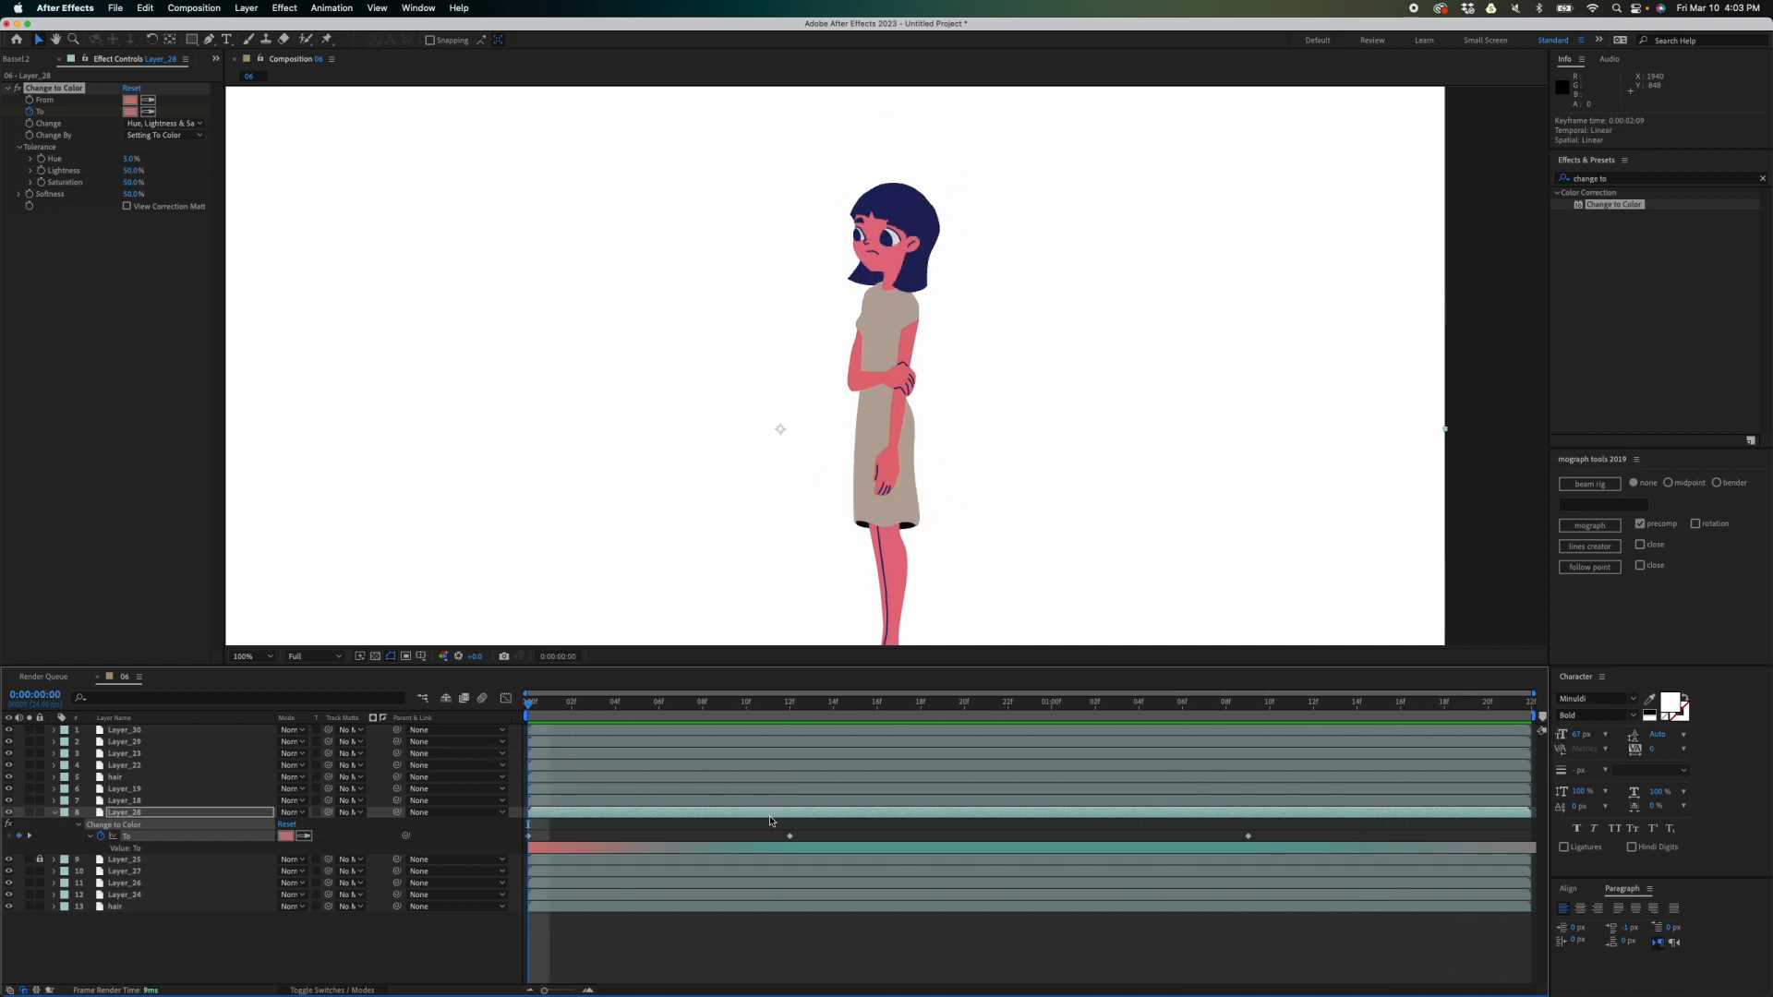
- Paste the two To colour keyframes onto the other skin layers, Layer_22, Layer_18 and Layer_27, and scrub through the colour change
click(771, 828)
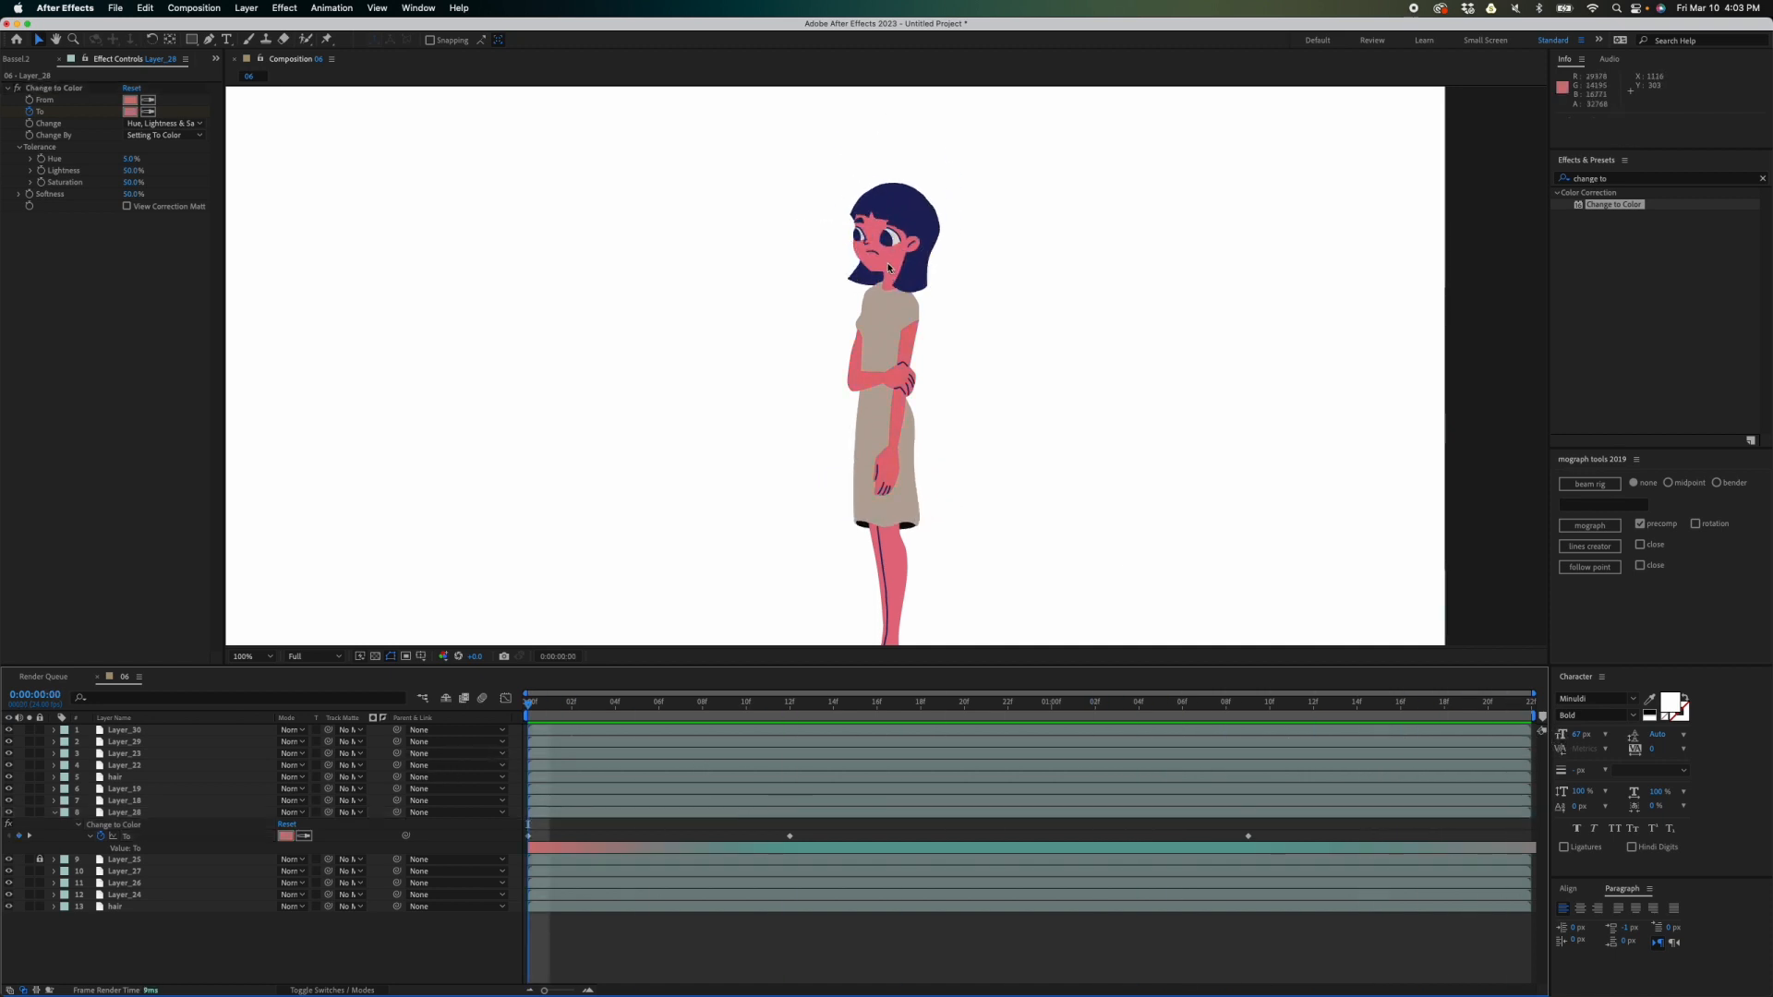
scroll(994, 542, down, 3)
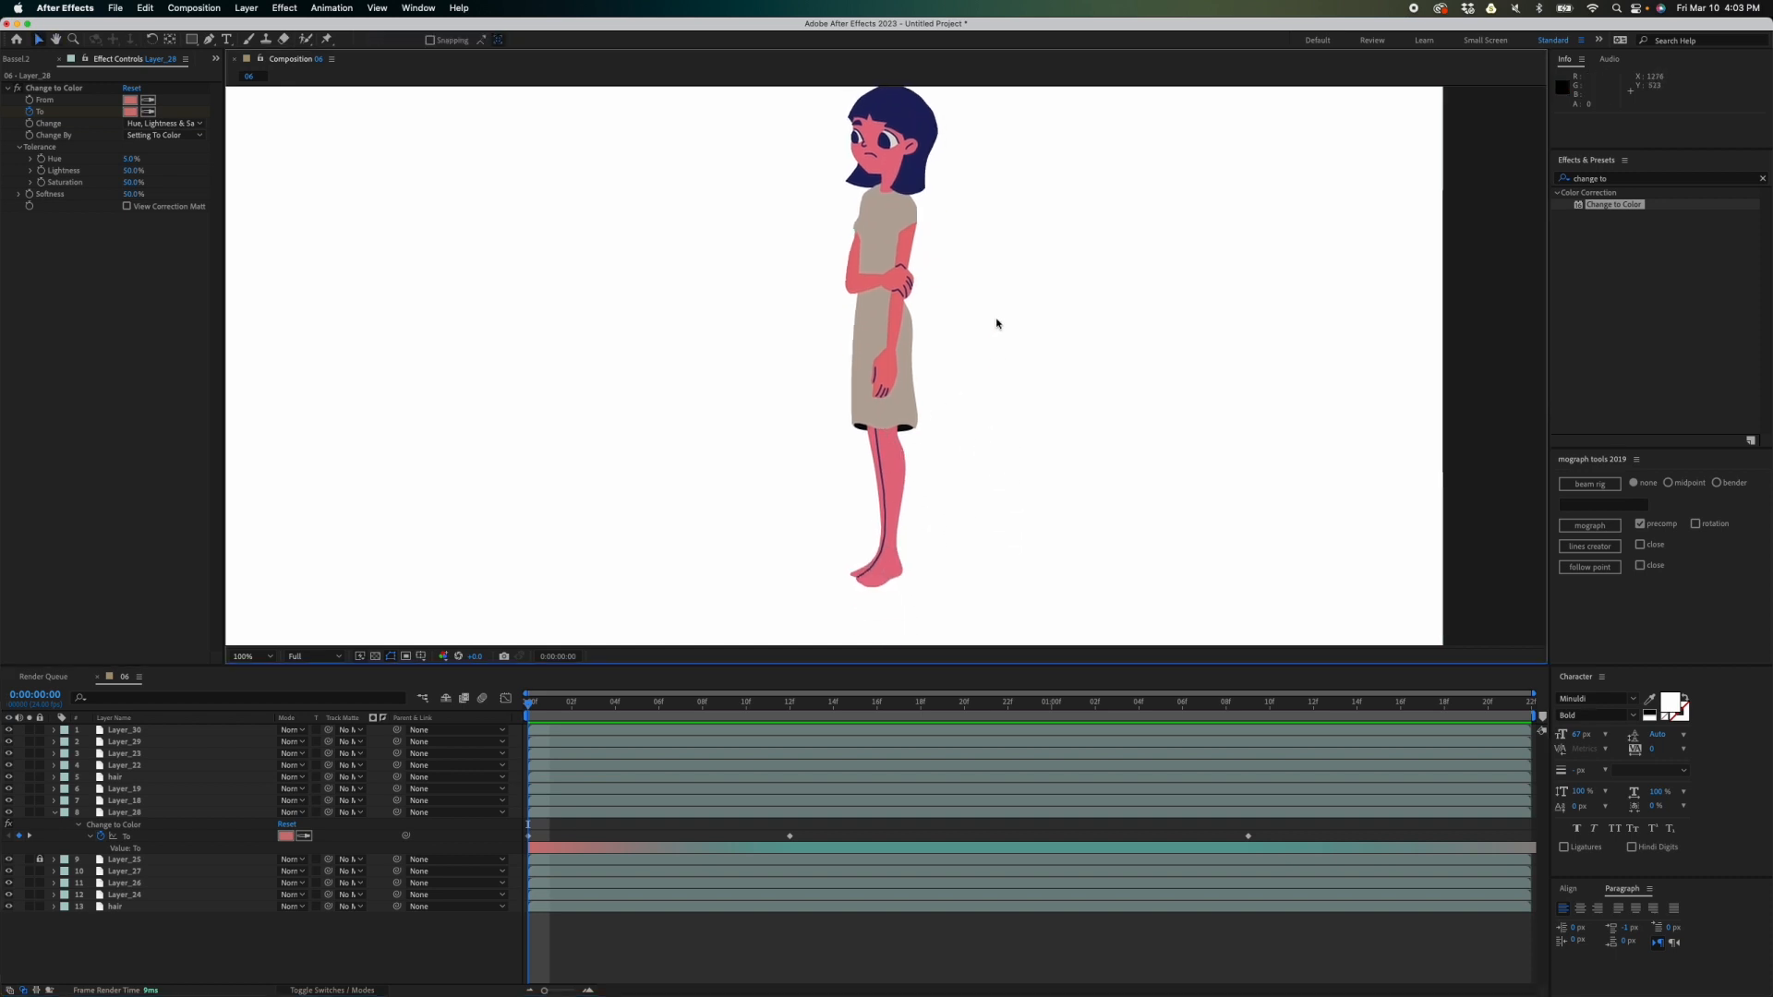
click(702, 800)
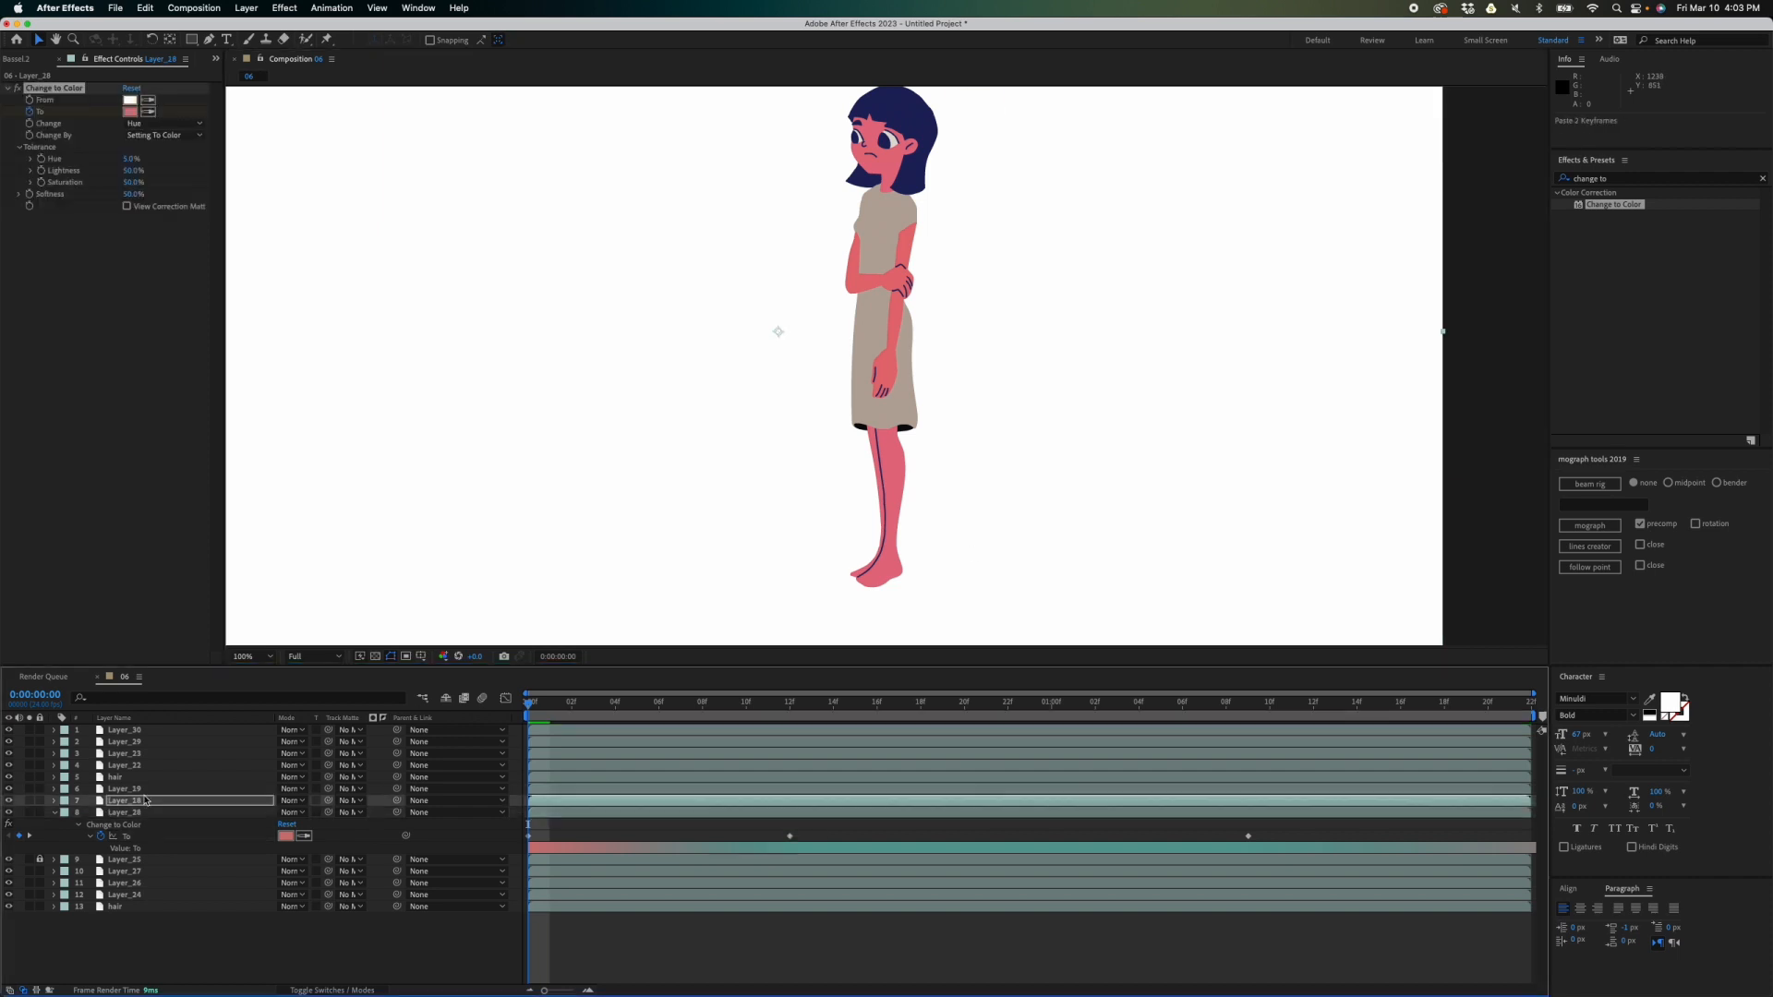
click(734, 741)
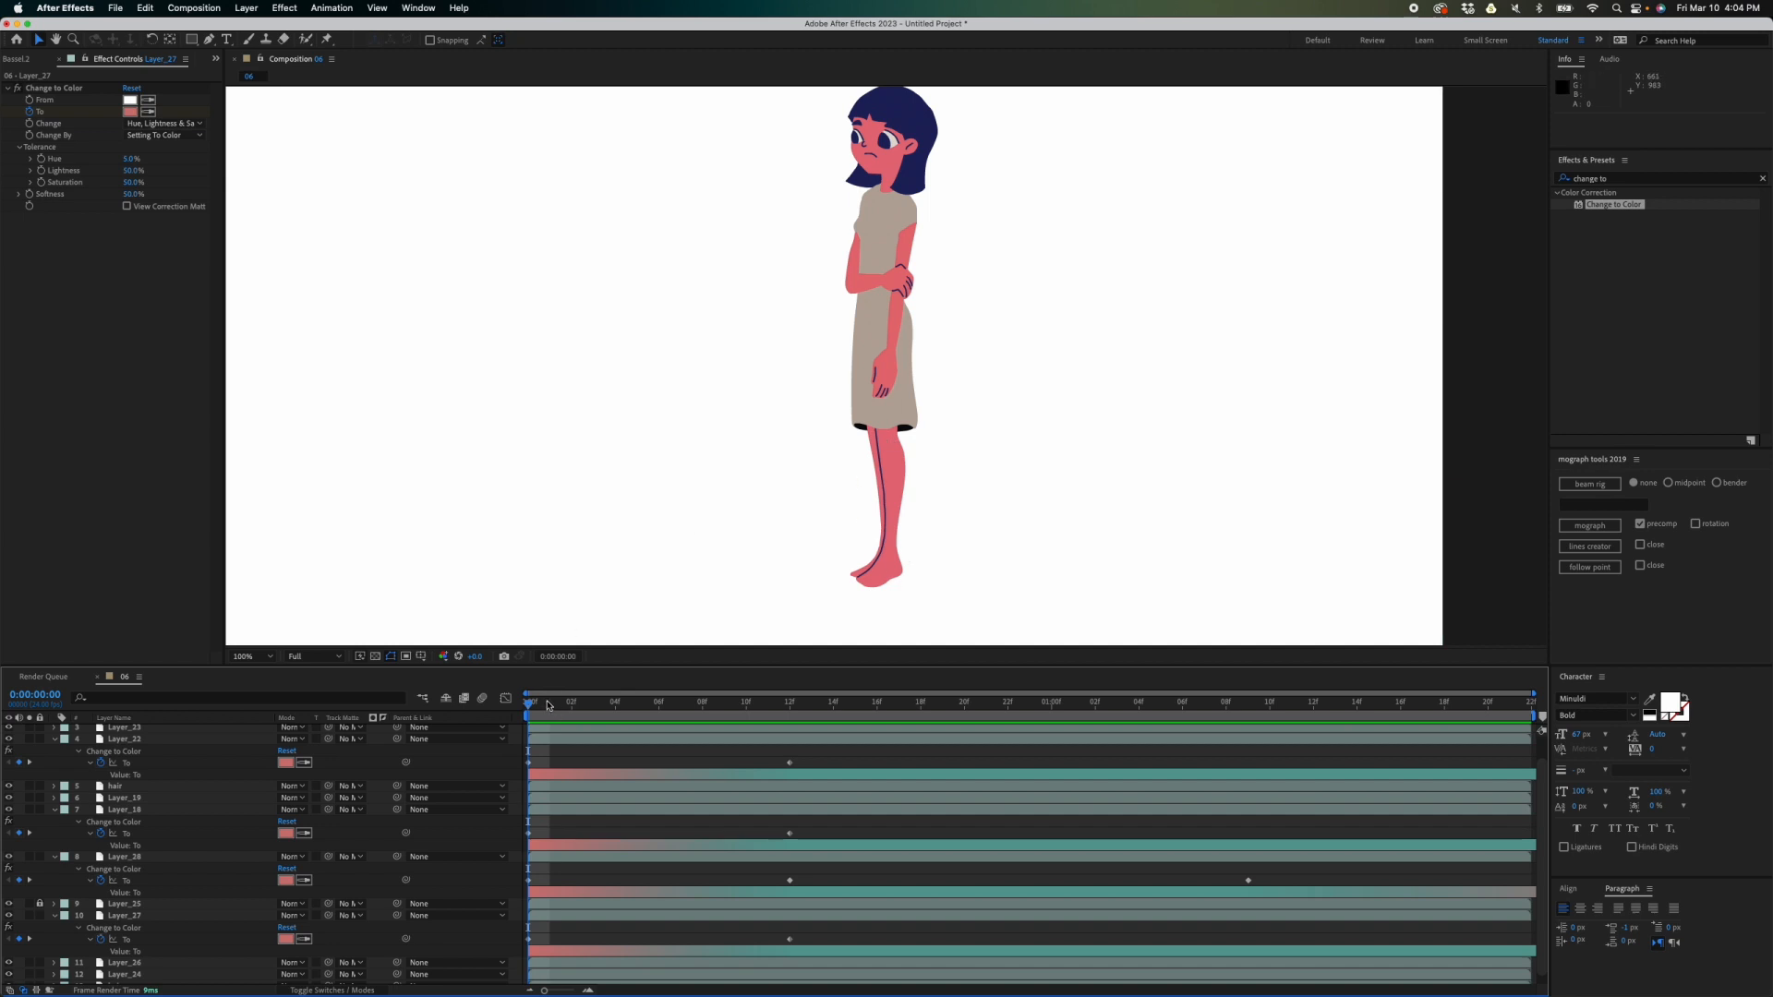
click(832, 688)
drag(832, 688, 523, 707)
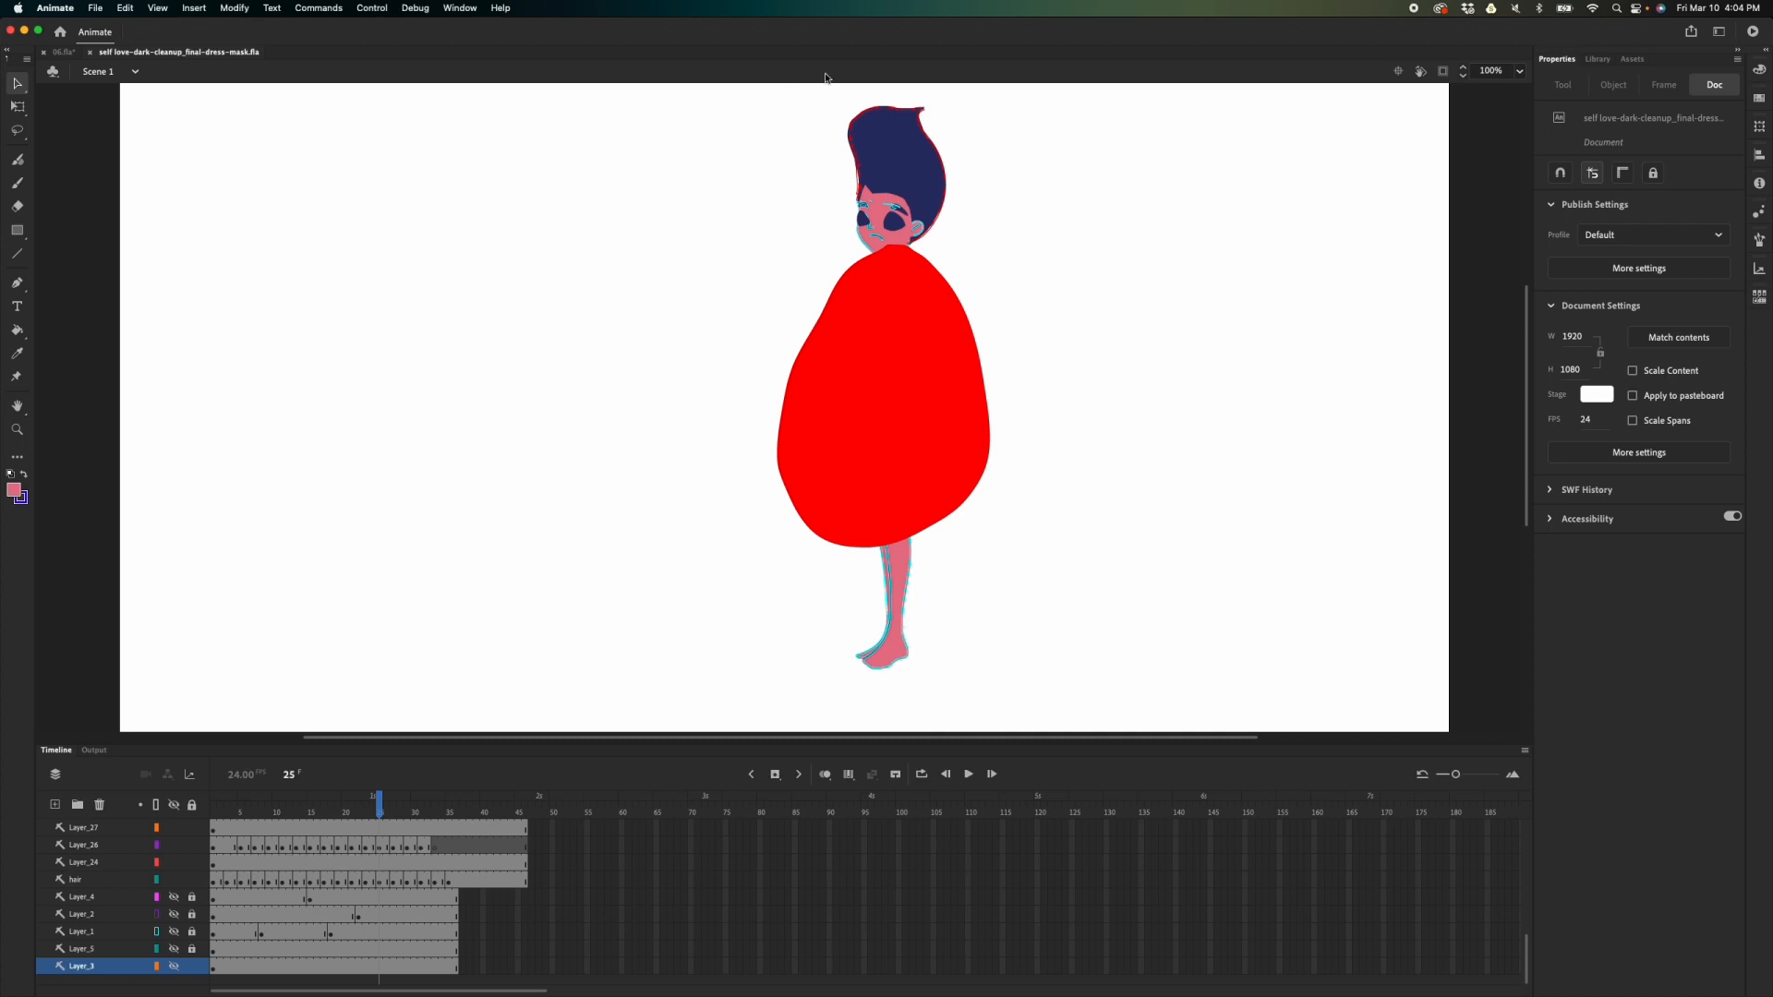
- Switch to Animate, play the dress mask animation from the first frame, and test the movie to generate its SWF
drag(377, 804, 202, 815)
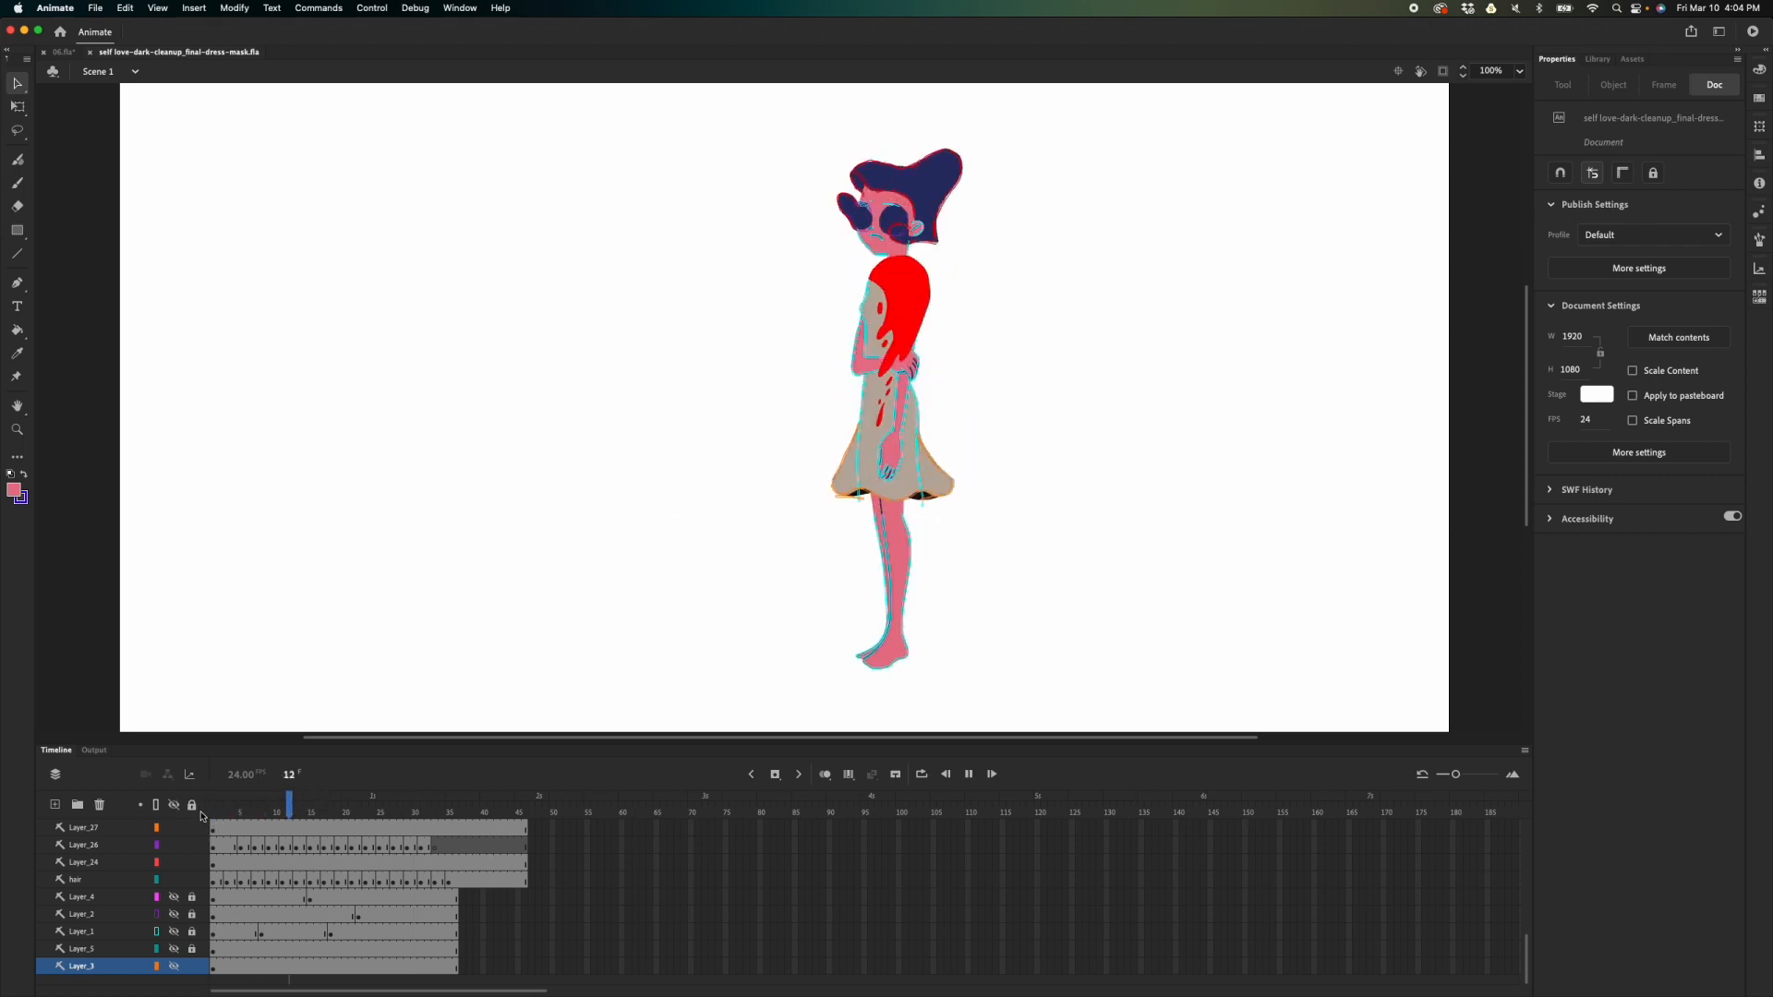
key(Return)
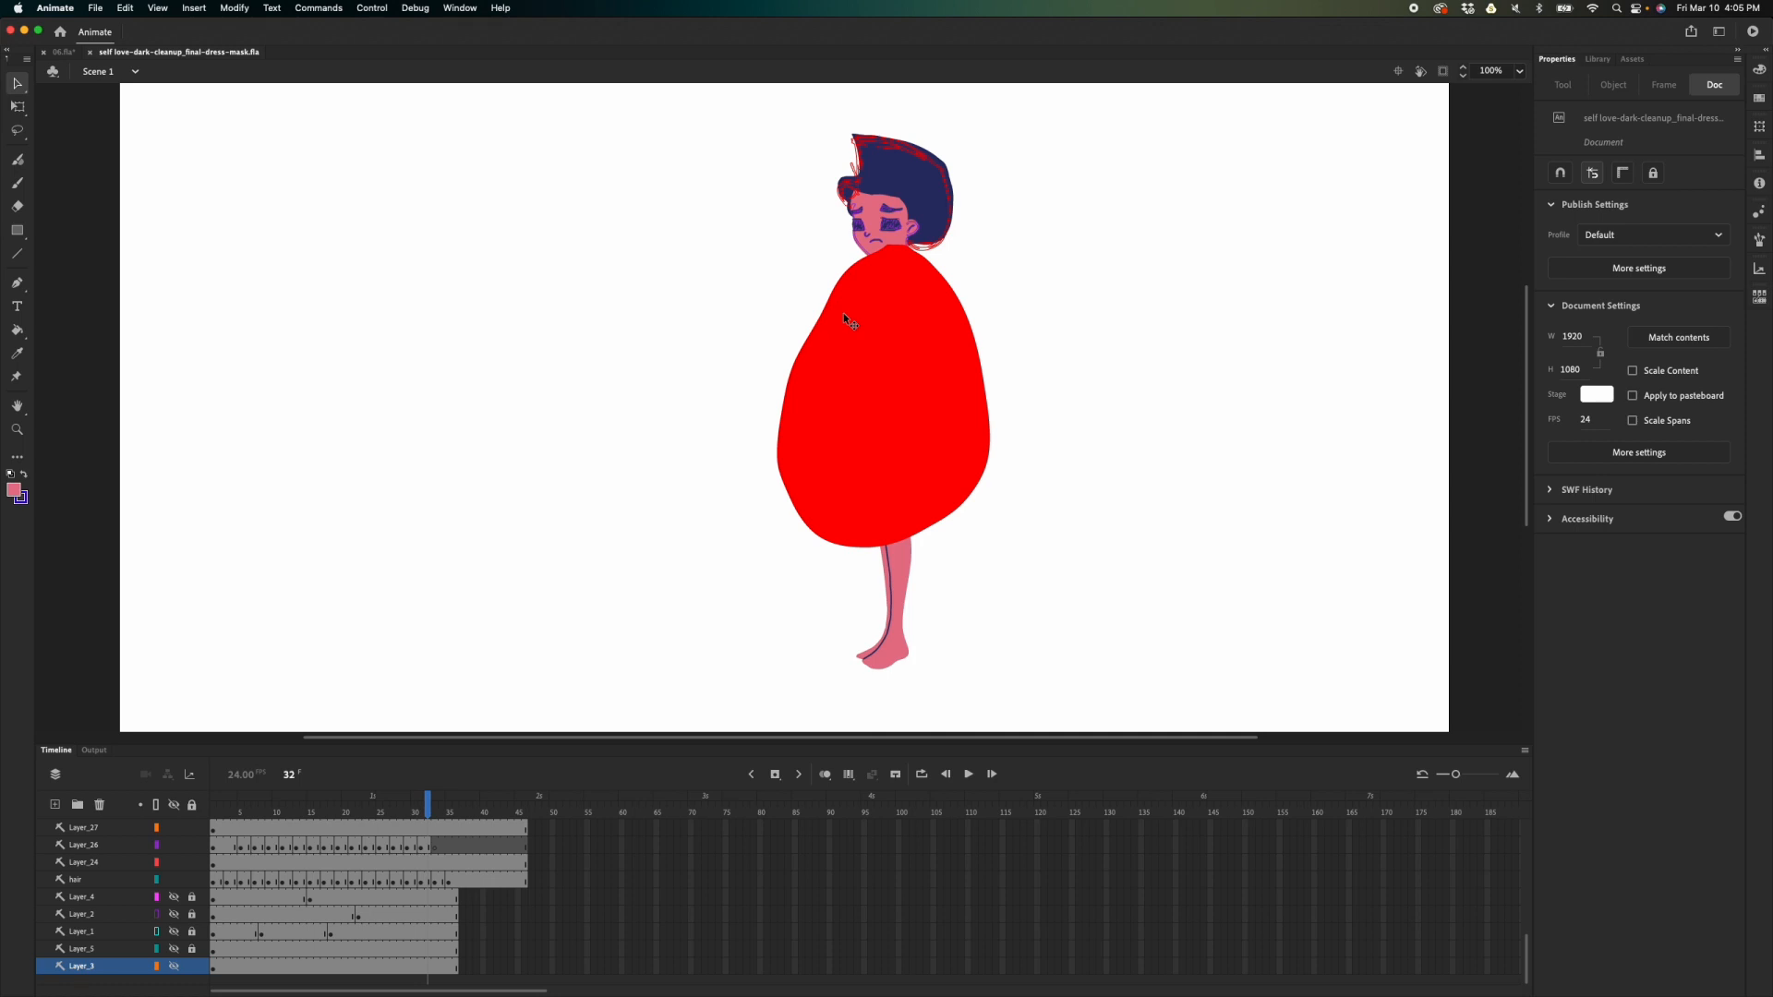
key(super+Return)
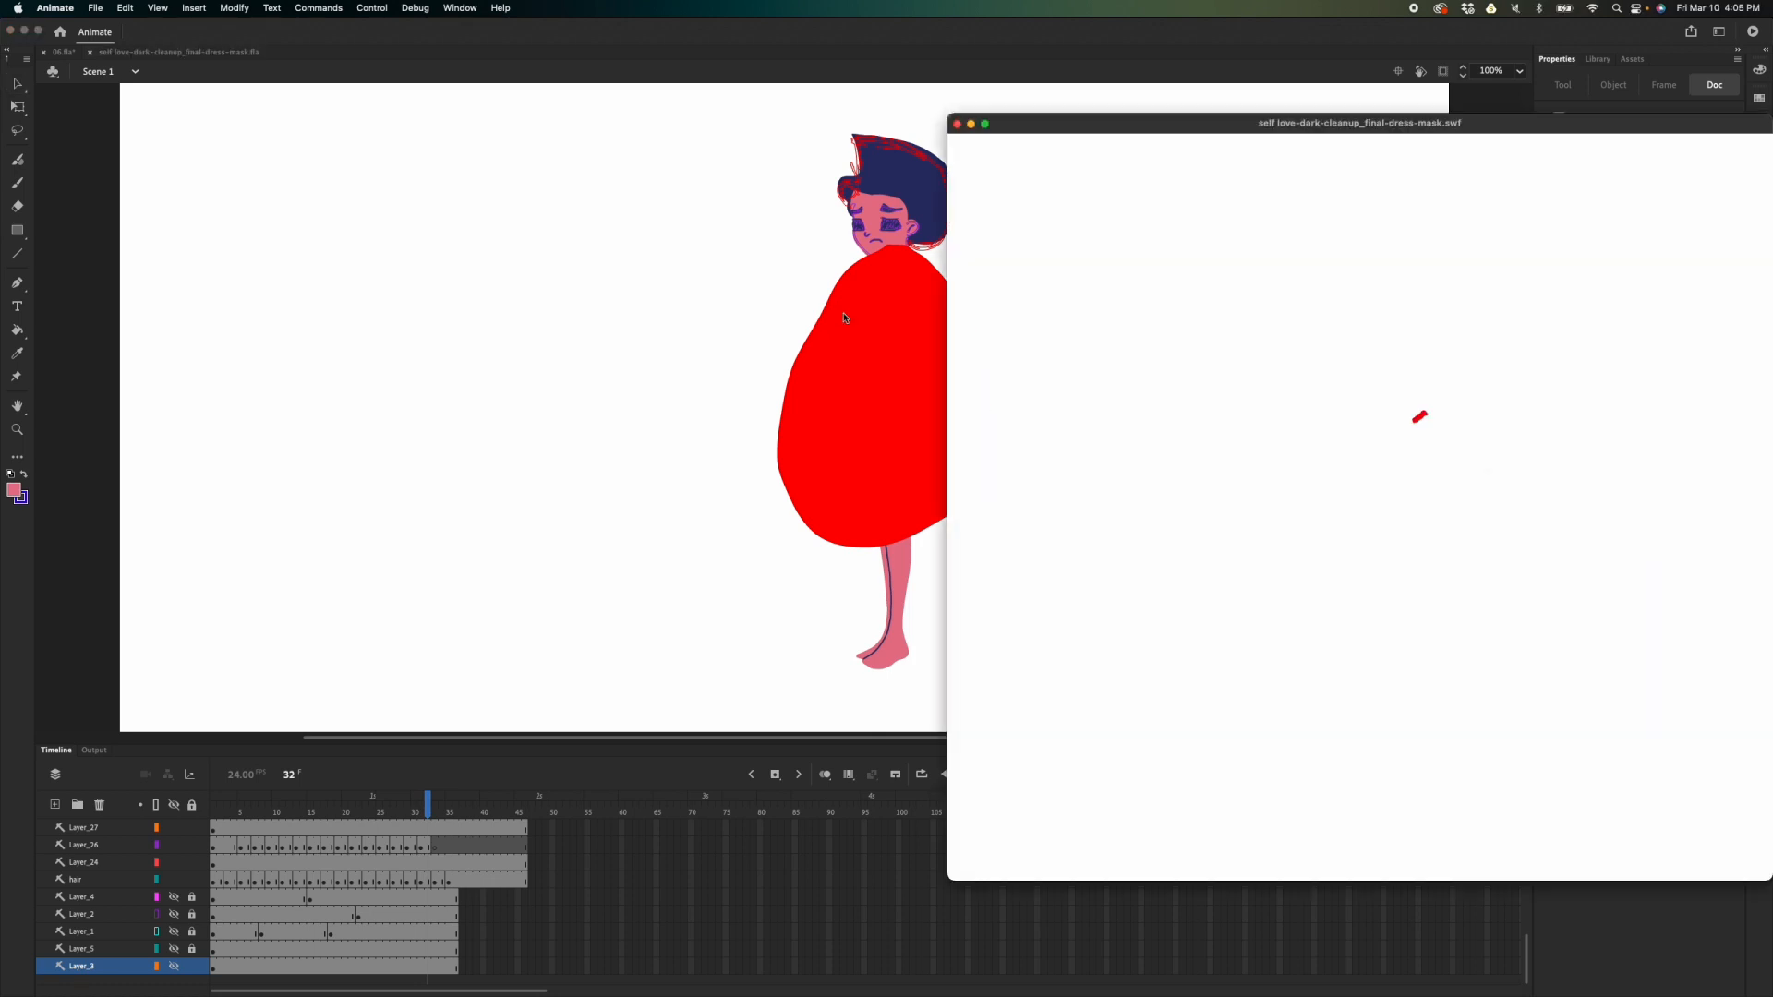
drag(1405, 130, 909, 150)
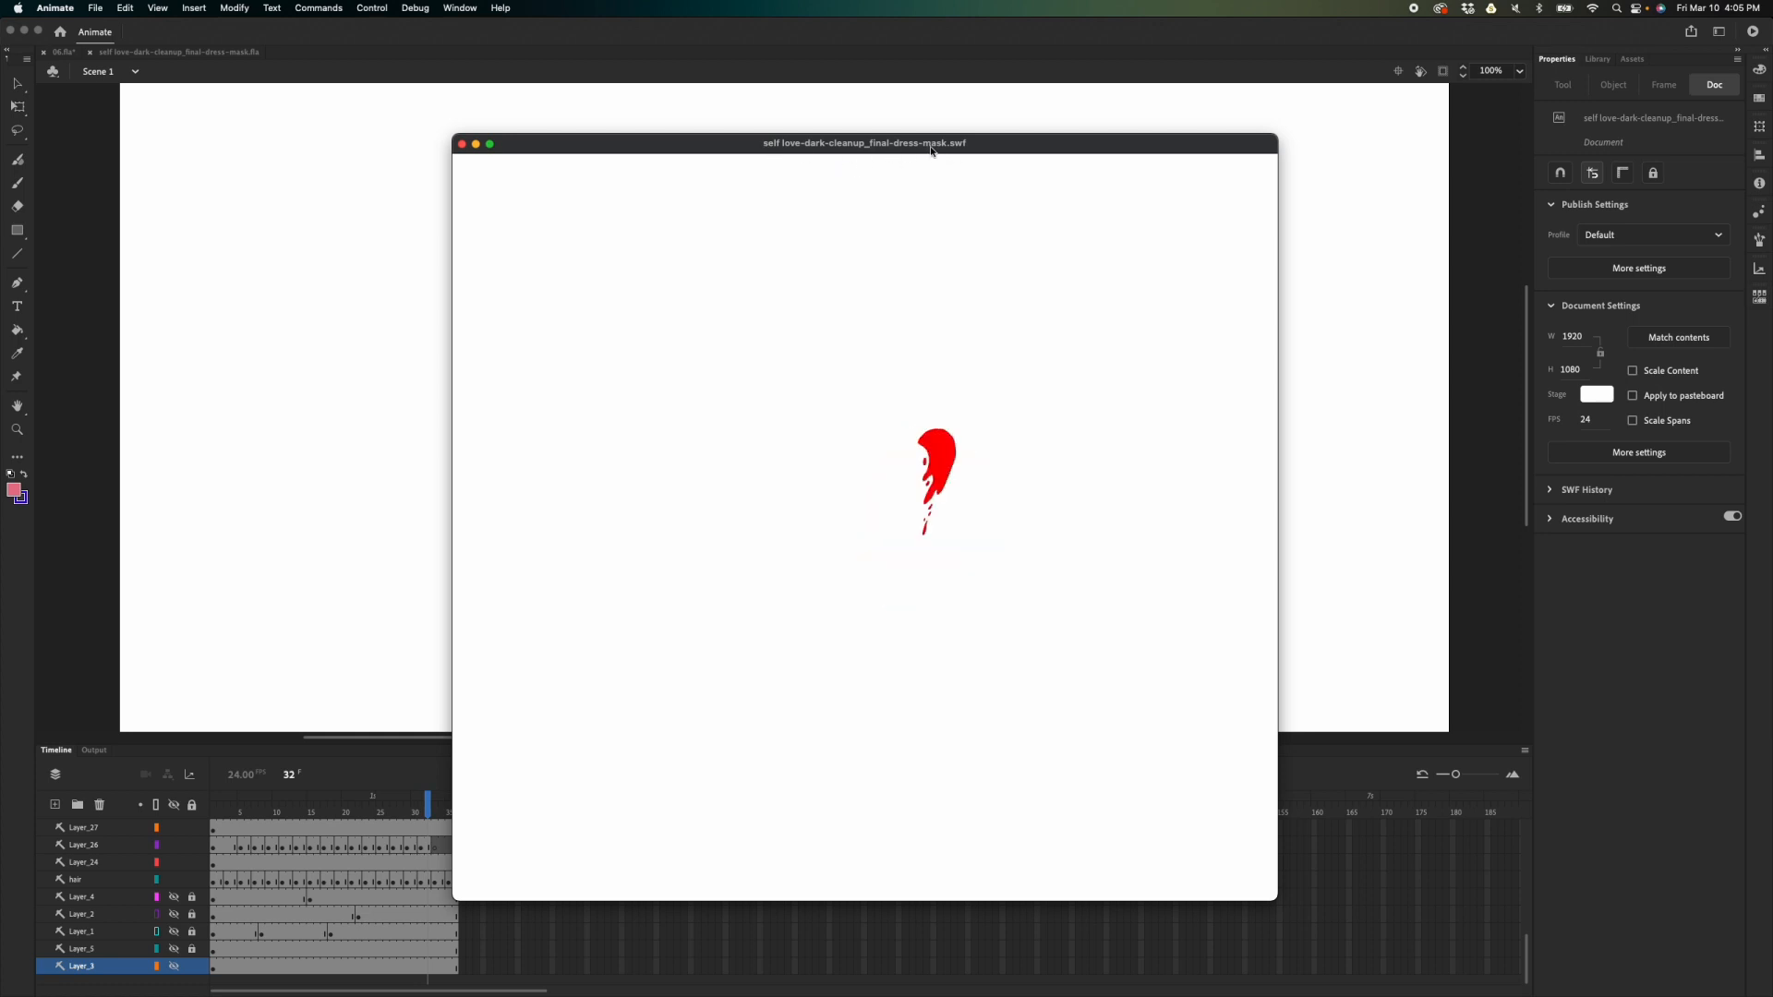
- Switch to After Effects and import self love-dark-cleanup_final-dress-mask.swf from the Effects folder
key(super+Tab)
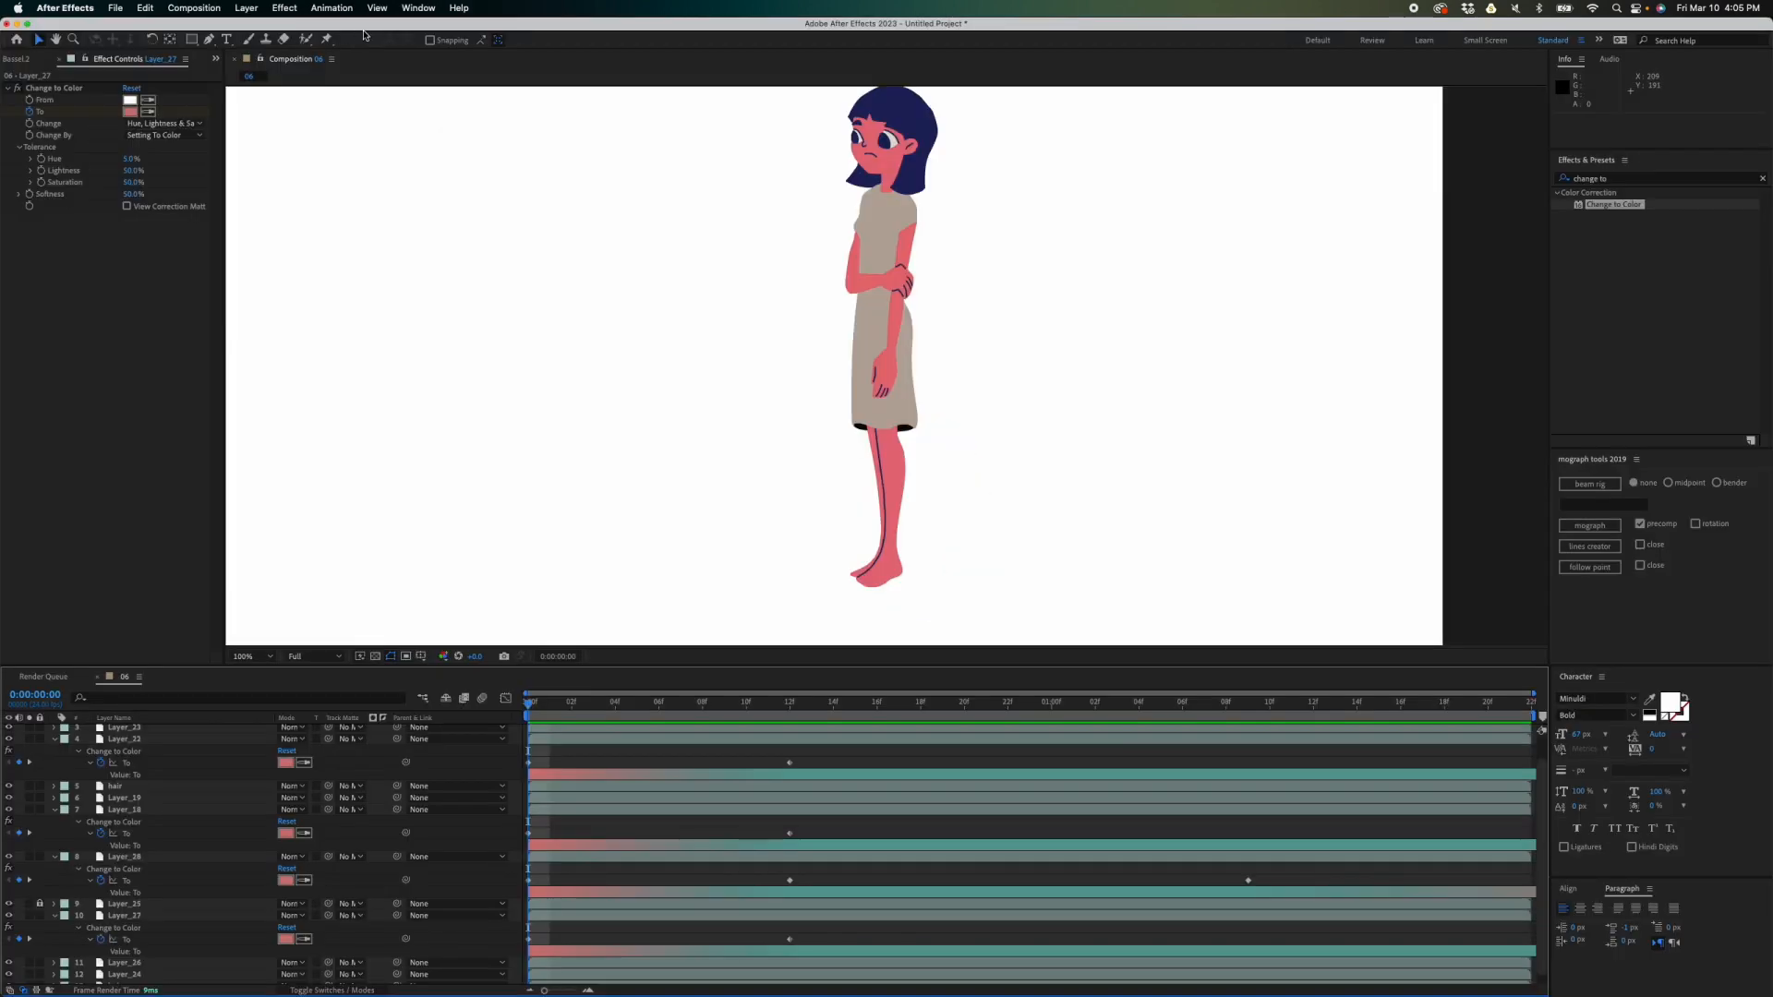
click(115, 8)
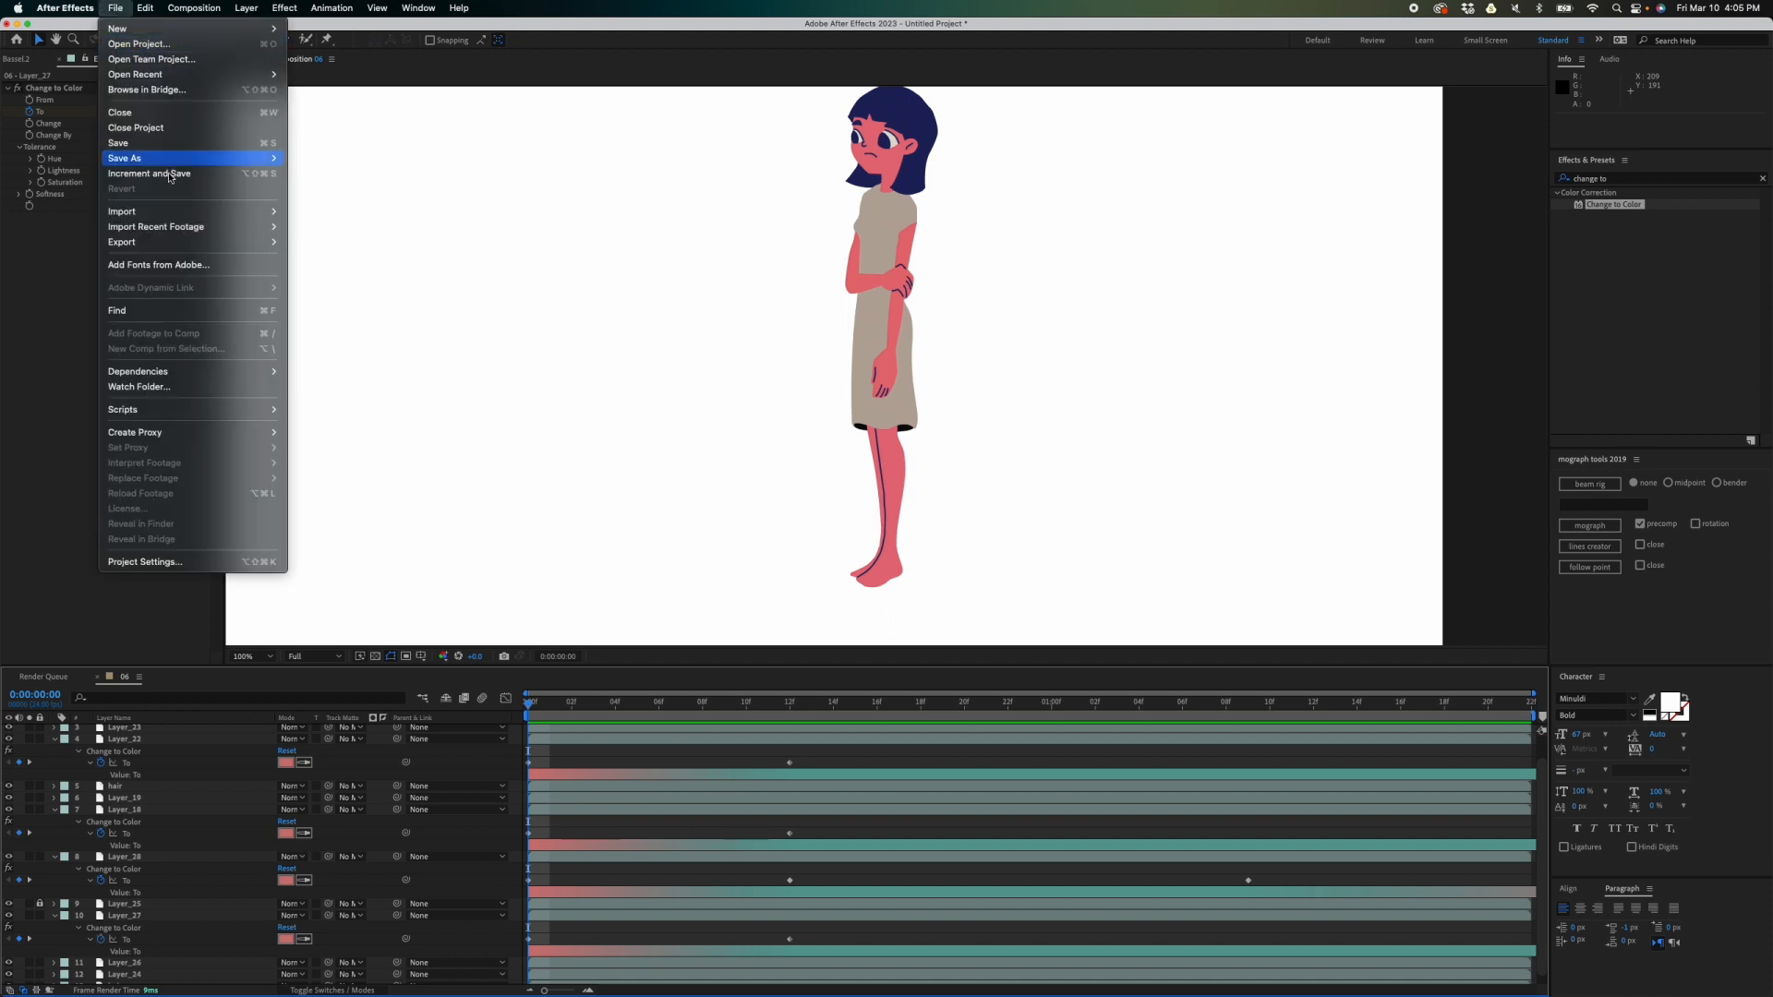
mouse_move(177, 212)
click(360, 215)
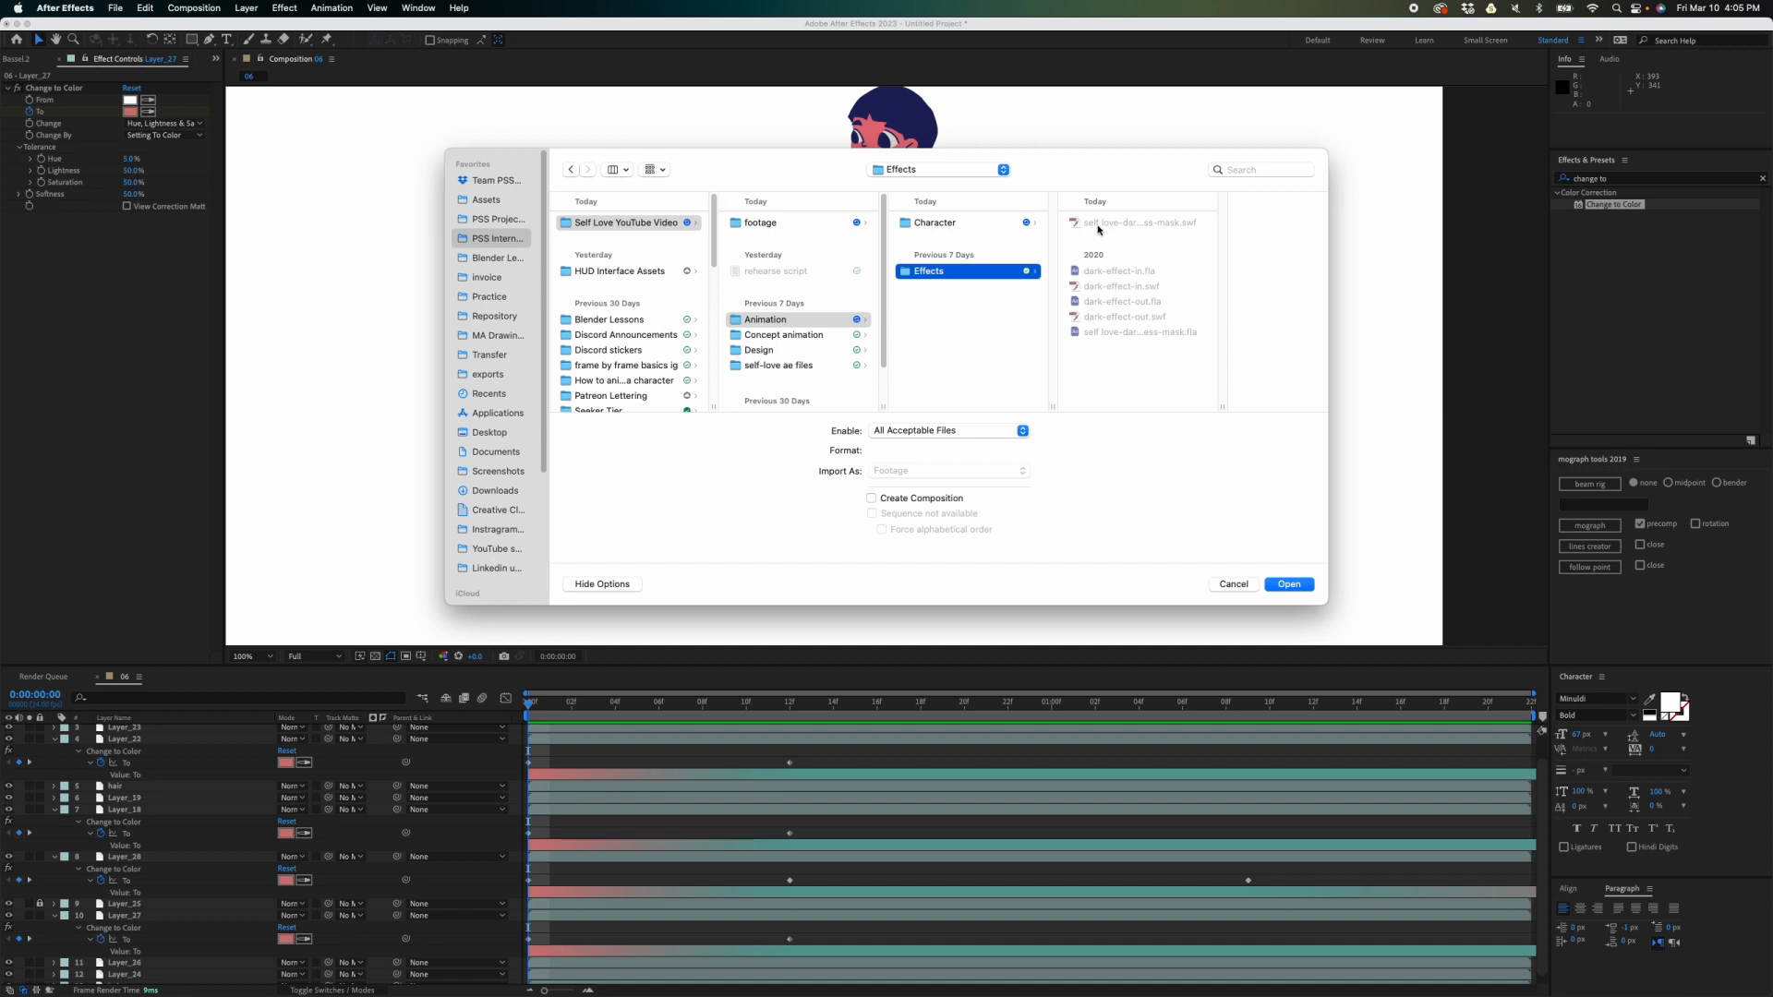
click(1099, 227)
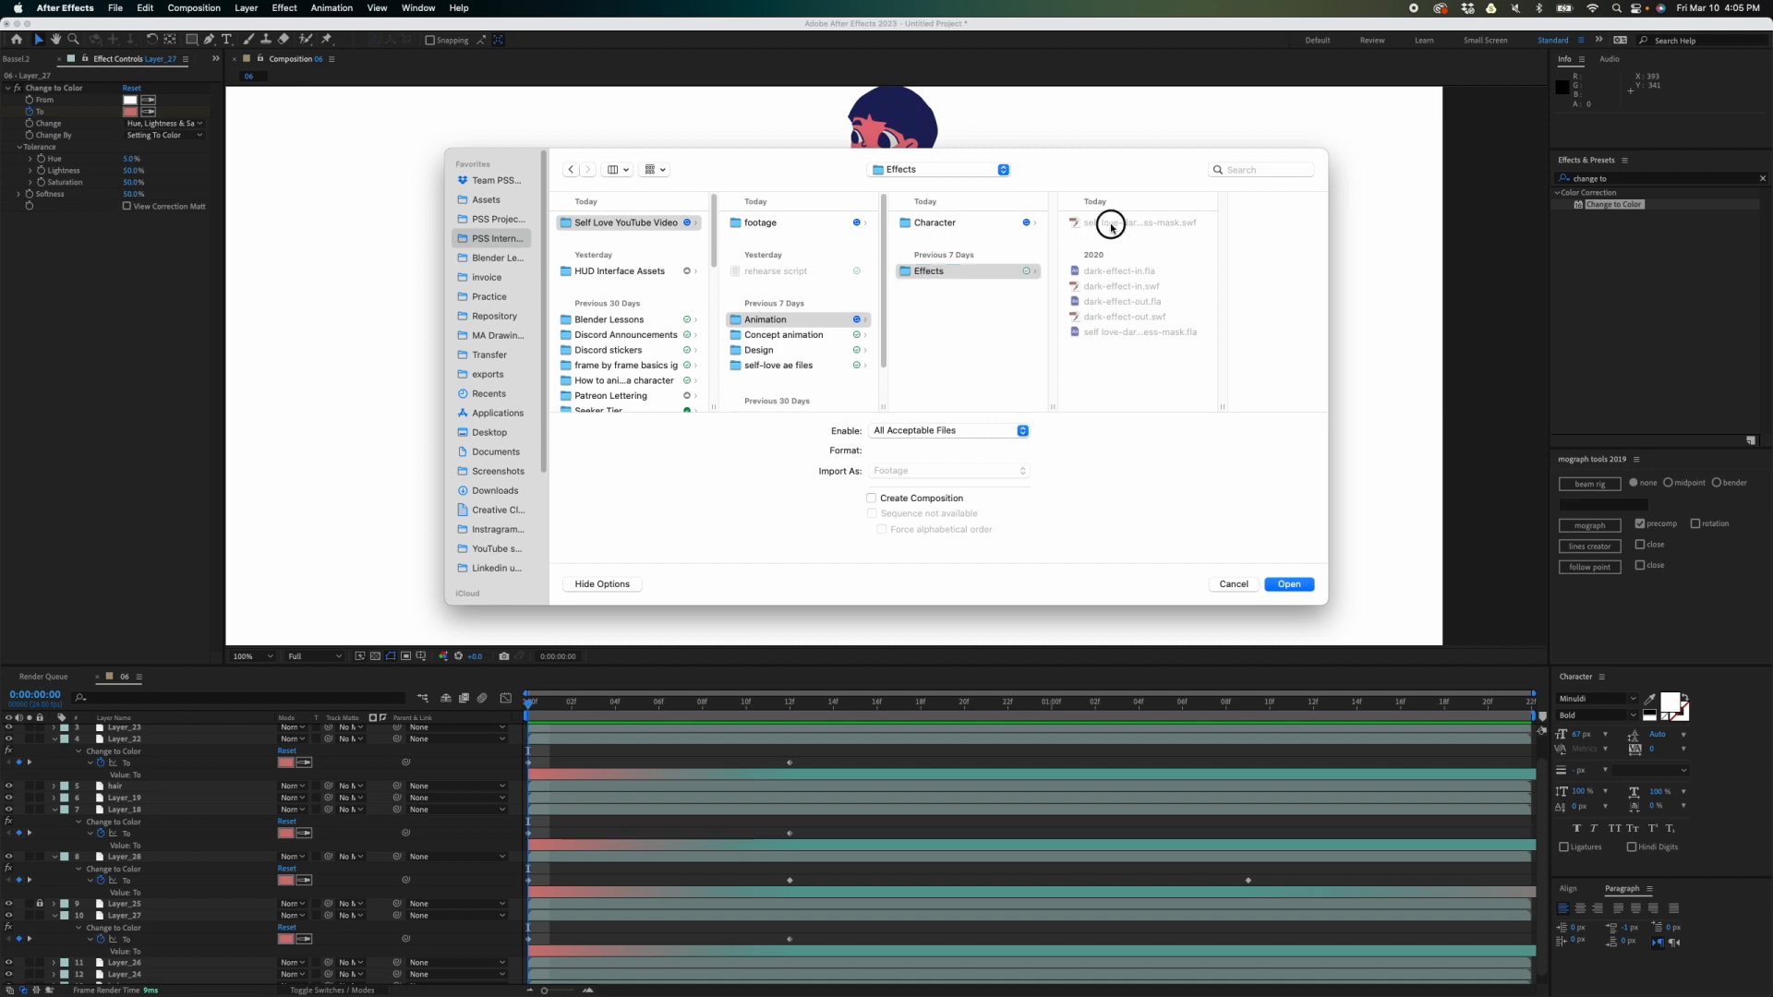
click(1291, 585)
scroll(1359, 728, down, 1)
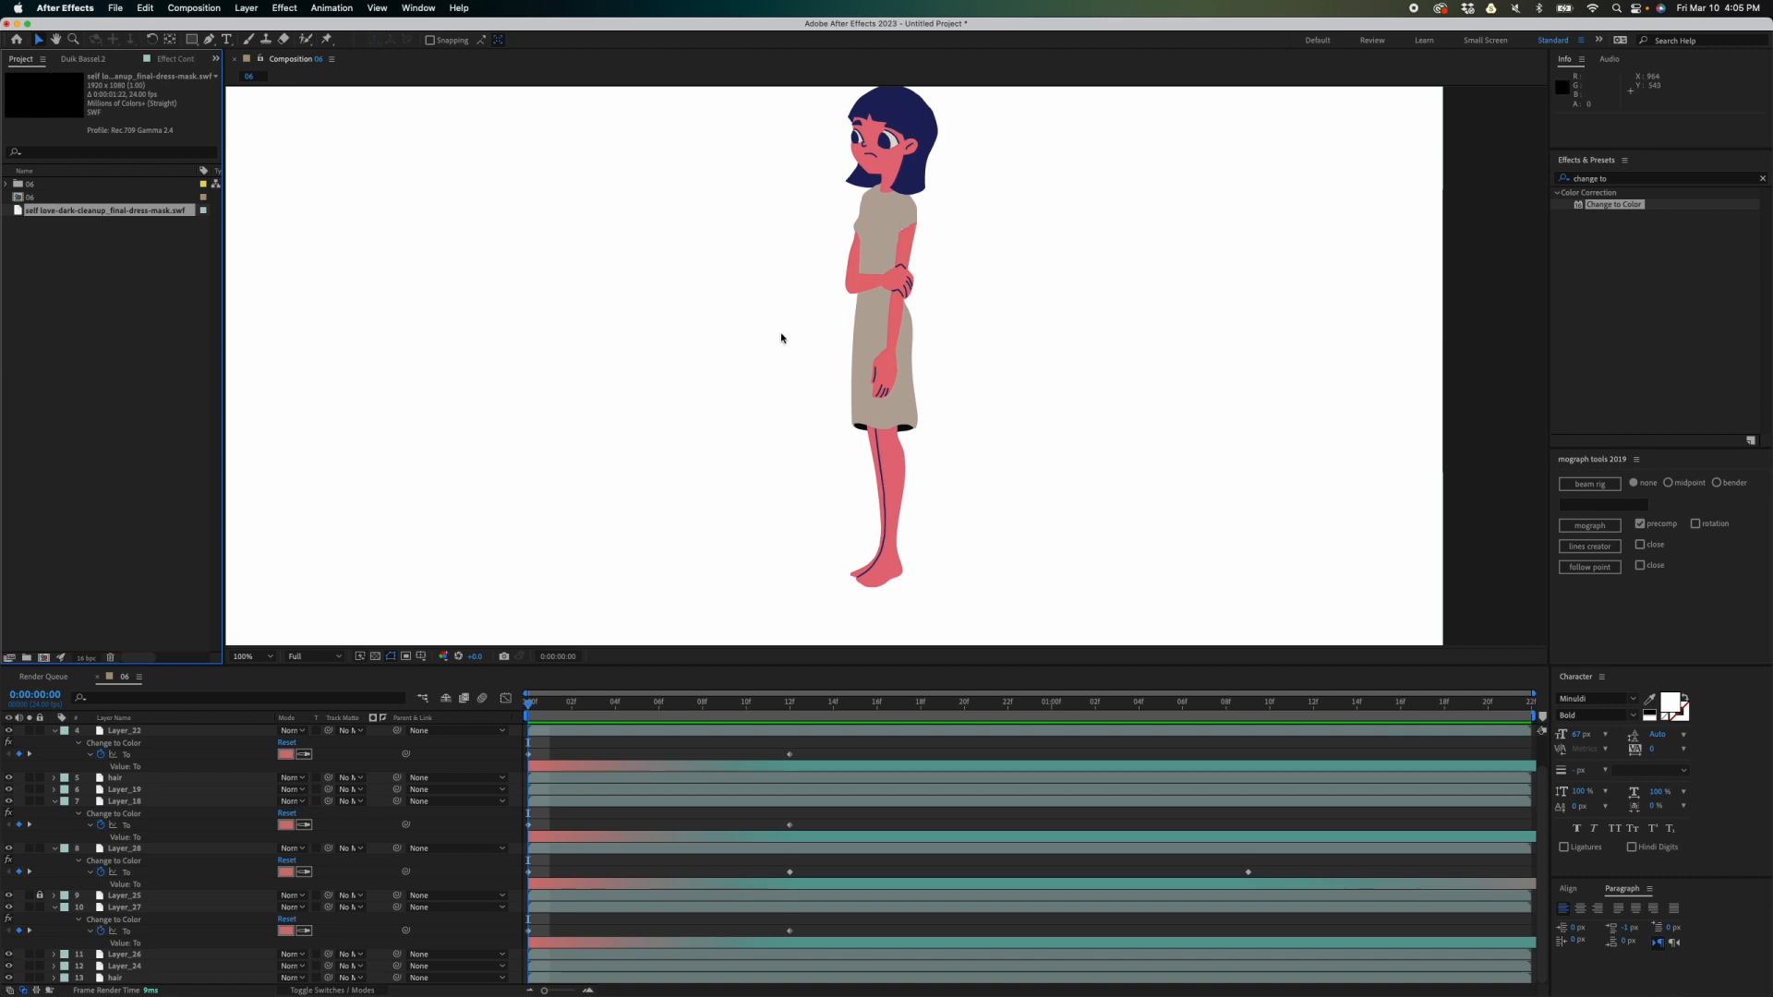
- Shift Layer_19 to check which part of the character it holds, and undo the move
click(126, 792)
drag(1165, 479, 1208, 459)
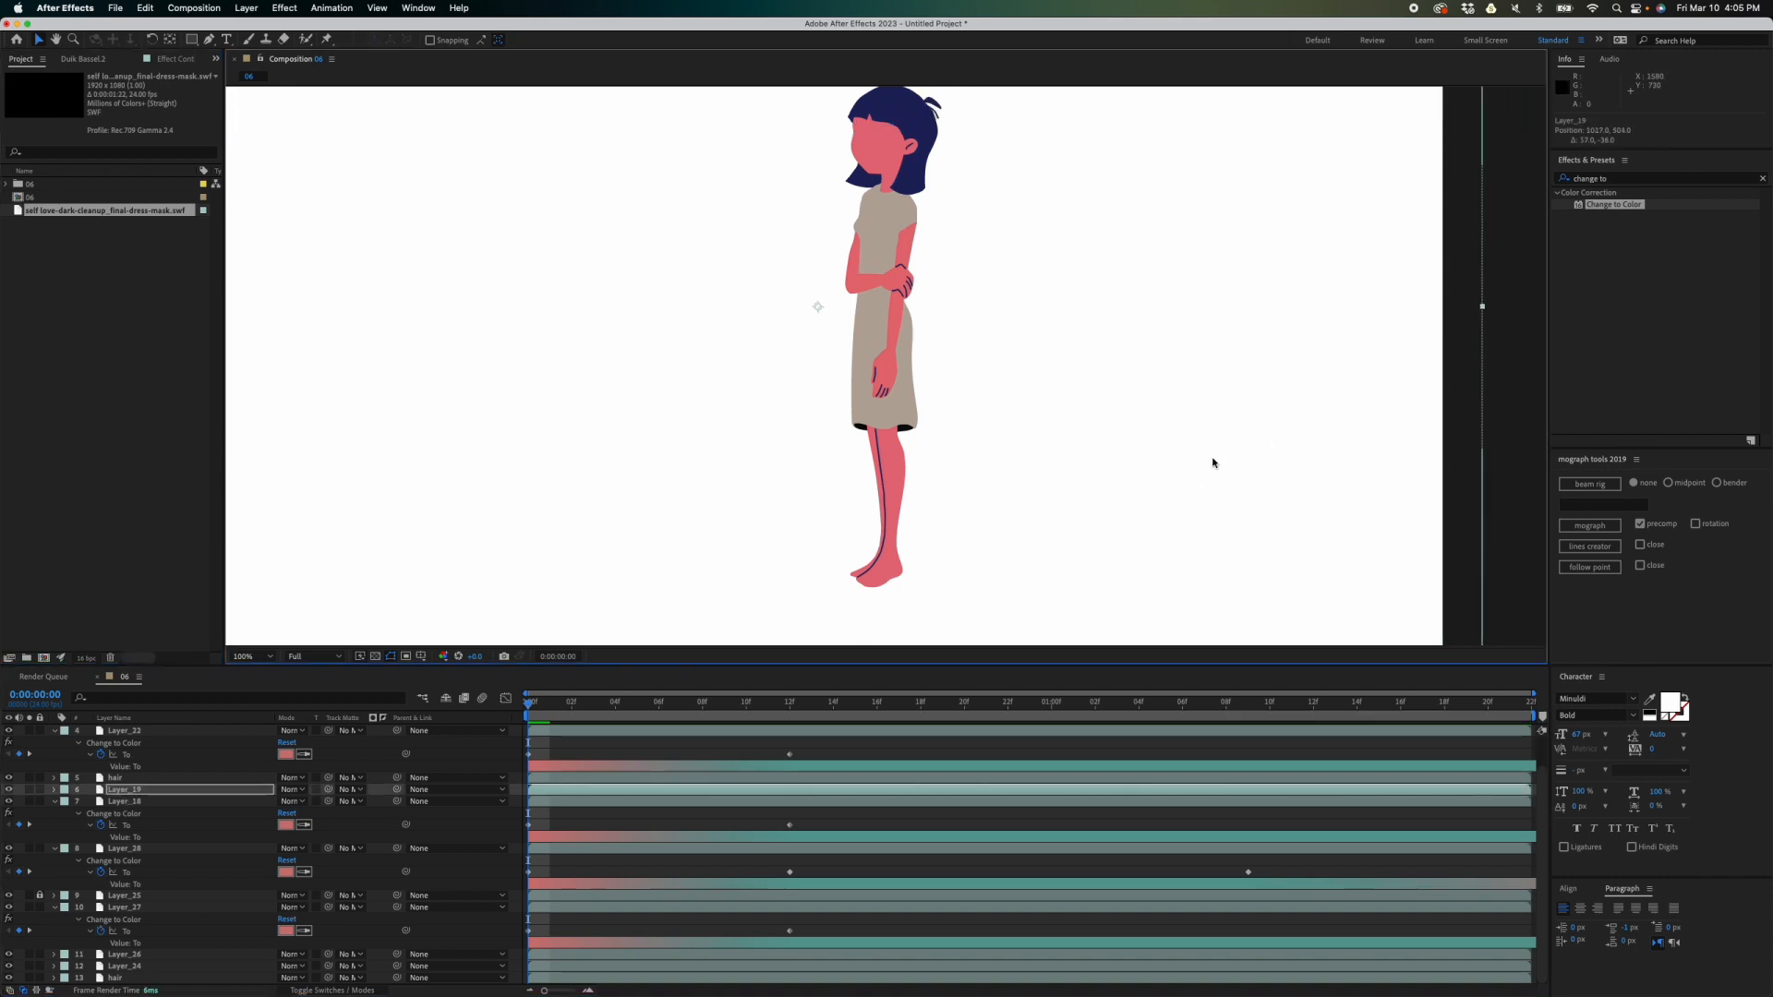
key(super+z)
click(157, 800)
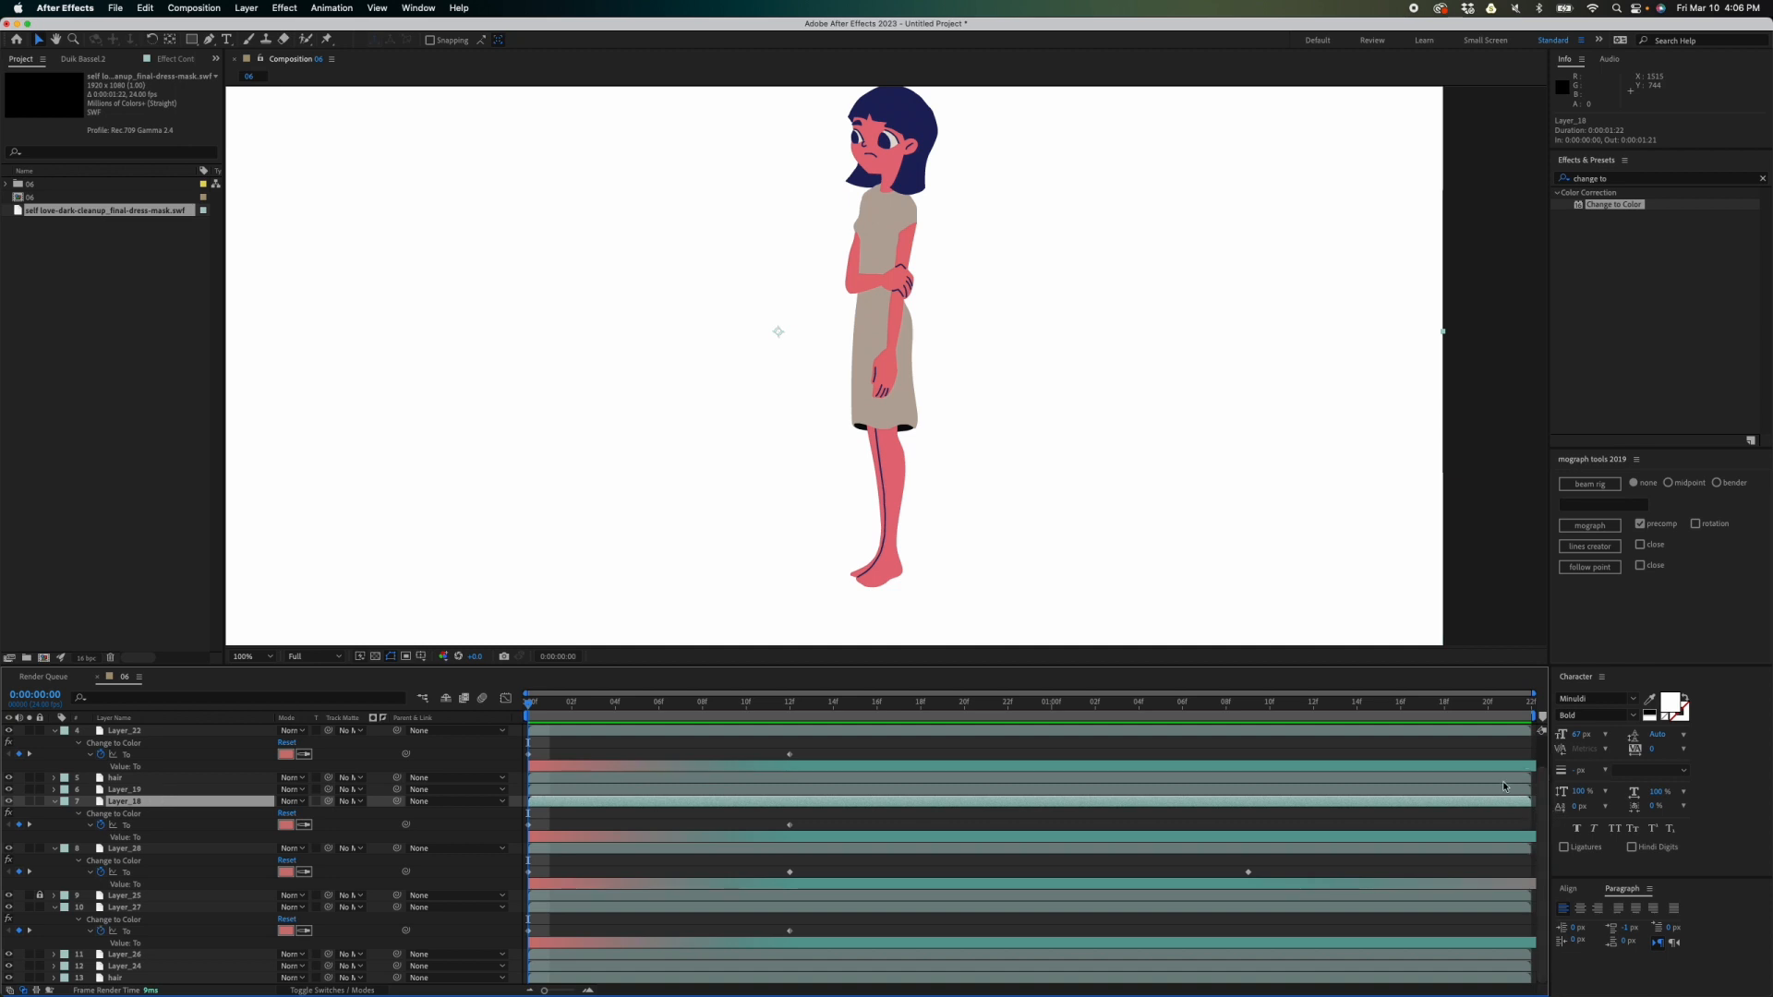
- Check Layer_25's artwork with a trial move that is undone, and rename the layer as bottom dress
mouse_move(1032, 443)
mouse_down()
mouse_move(1120, 459)
mouse_move(1038, 464)
mouse_up()
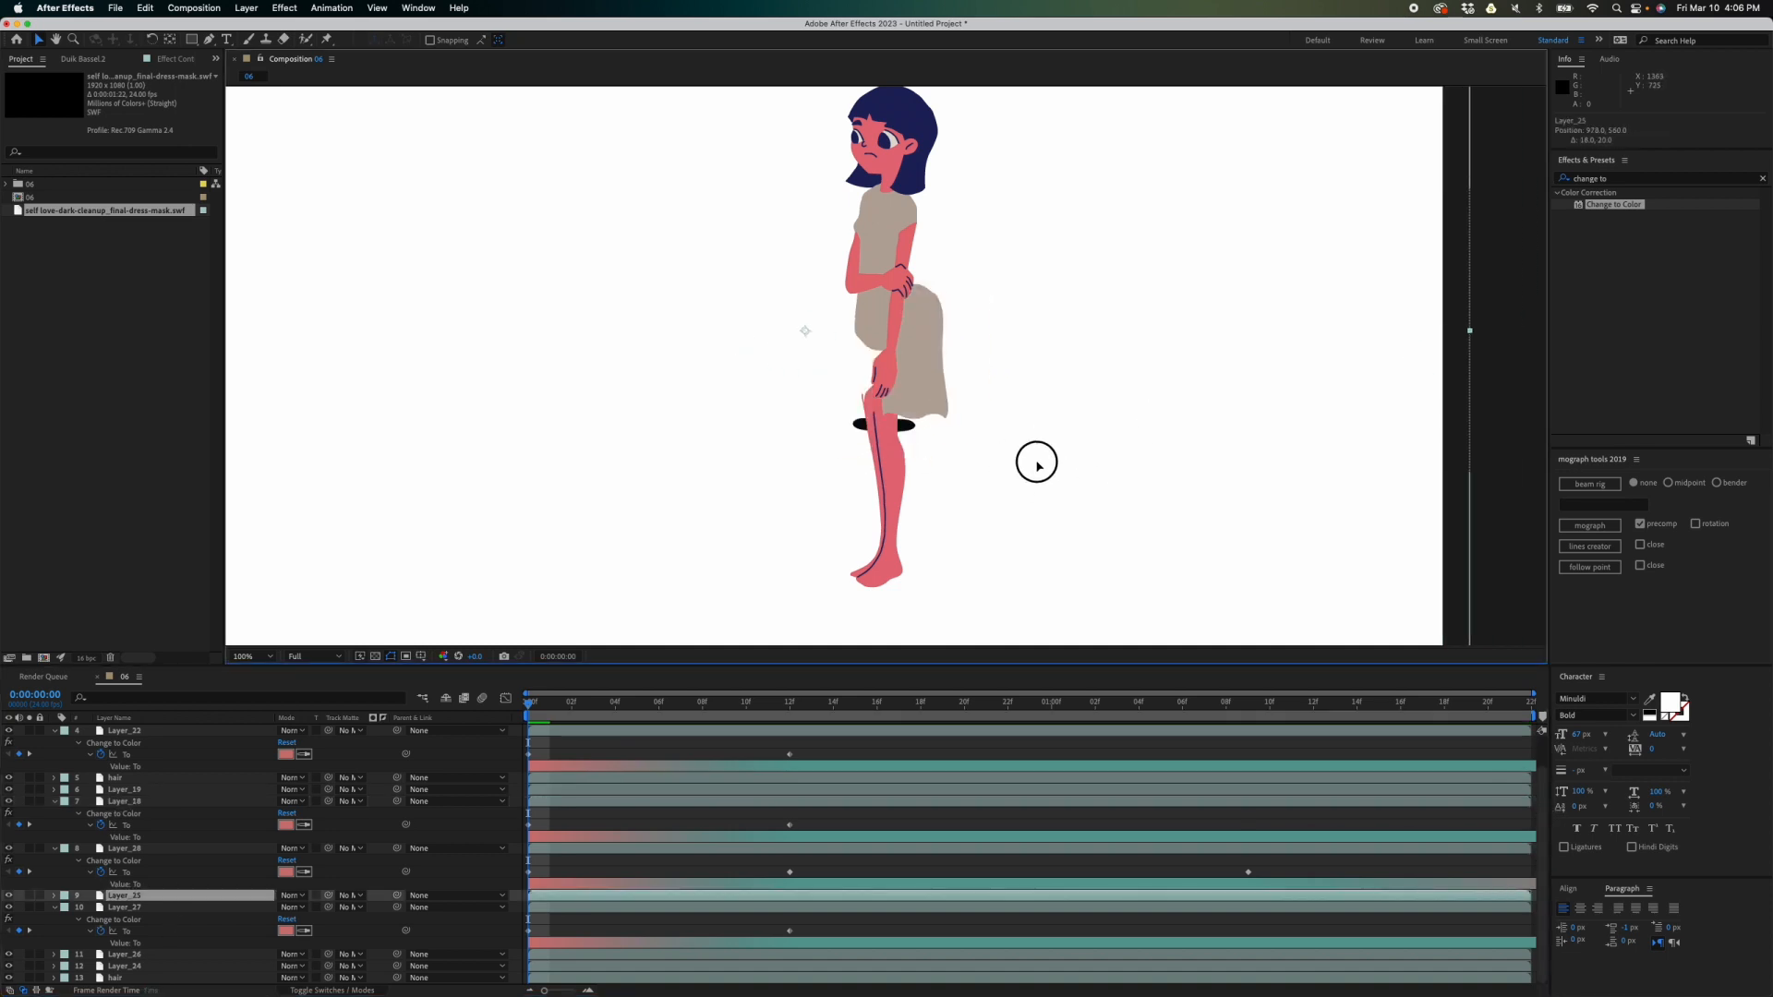
key(super+z)
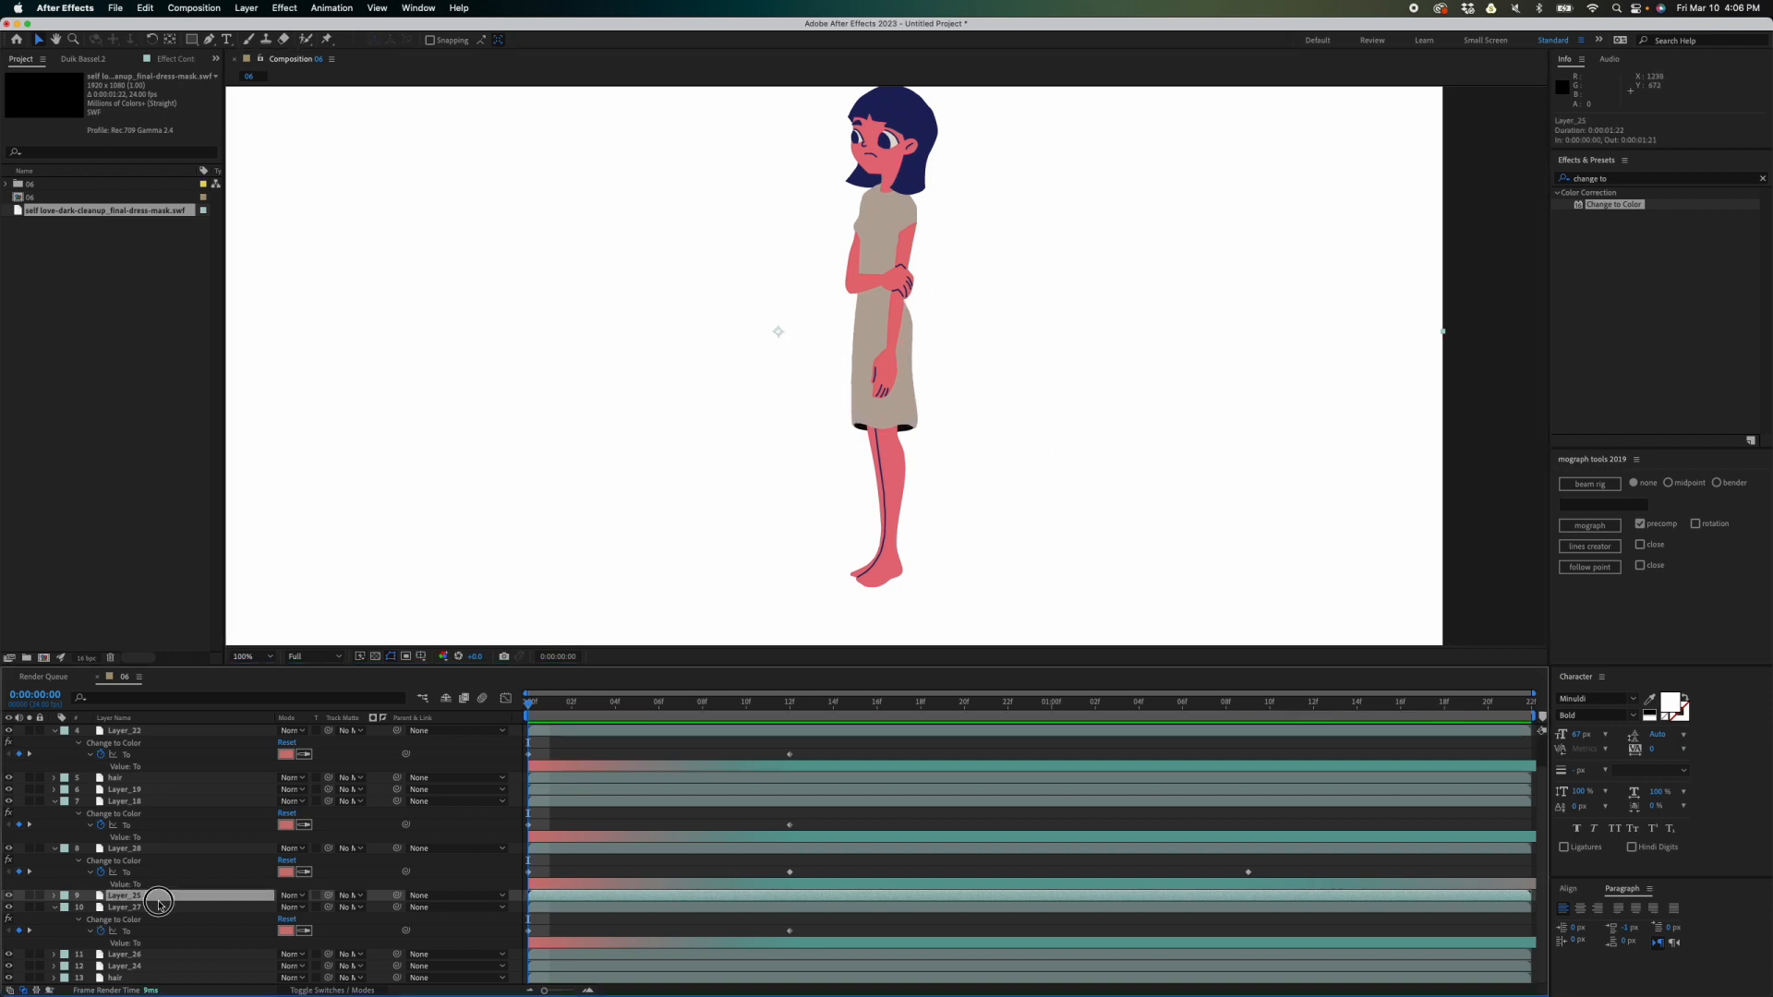
click(160, 895)
key(Return)
text(bot)
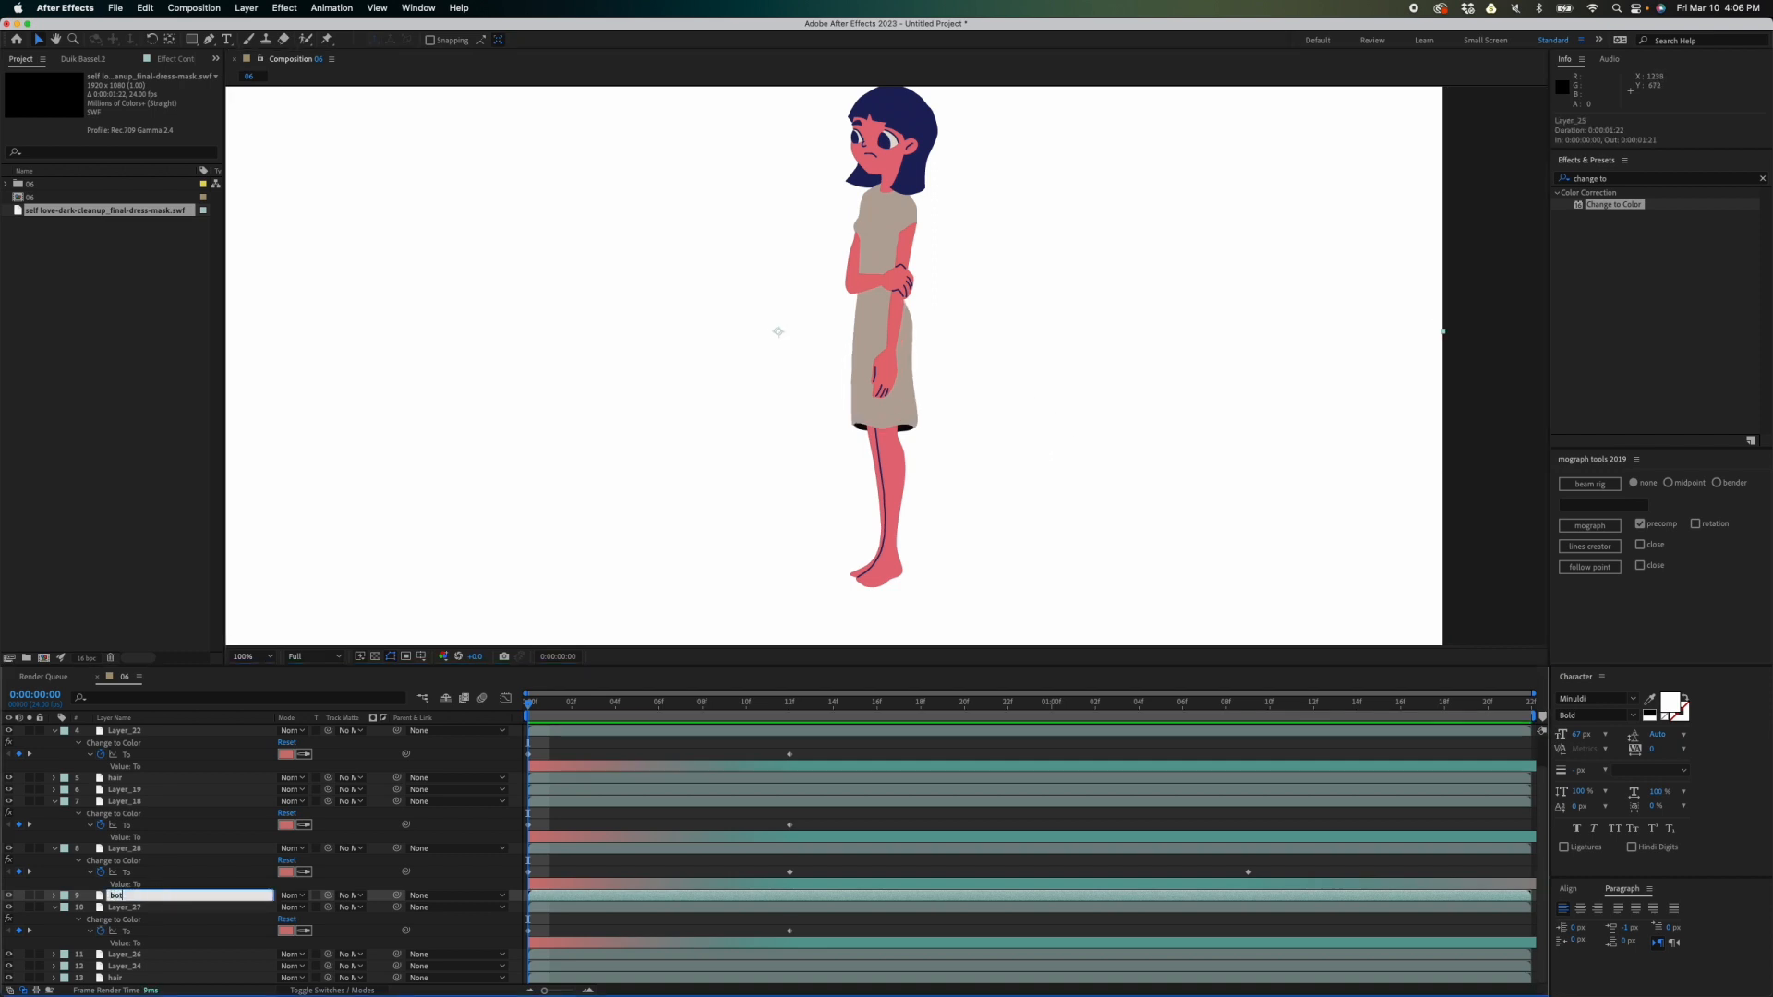
text(tom dress)
key(Return)
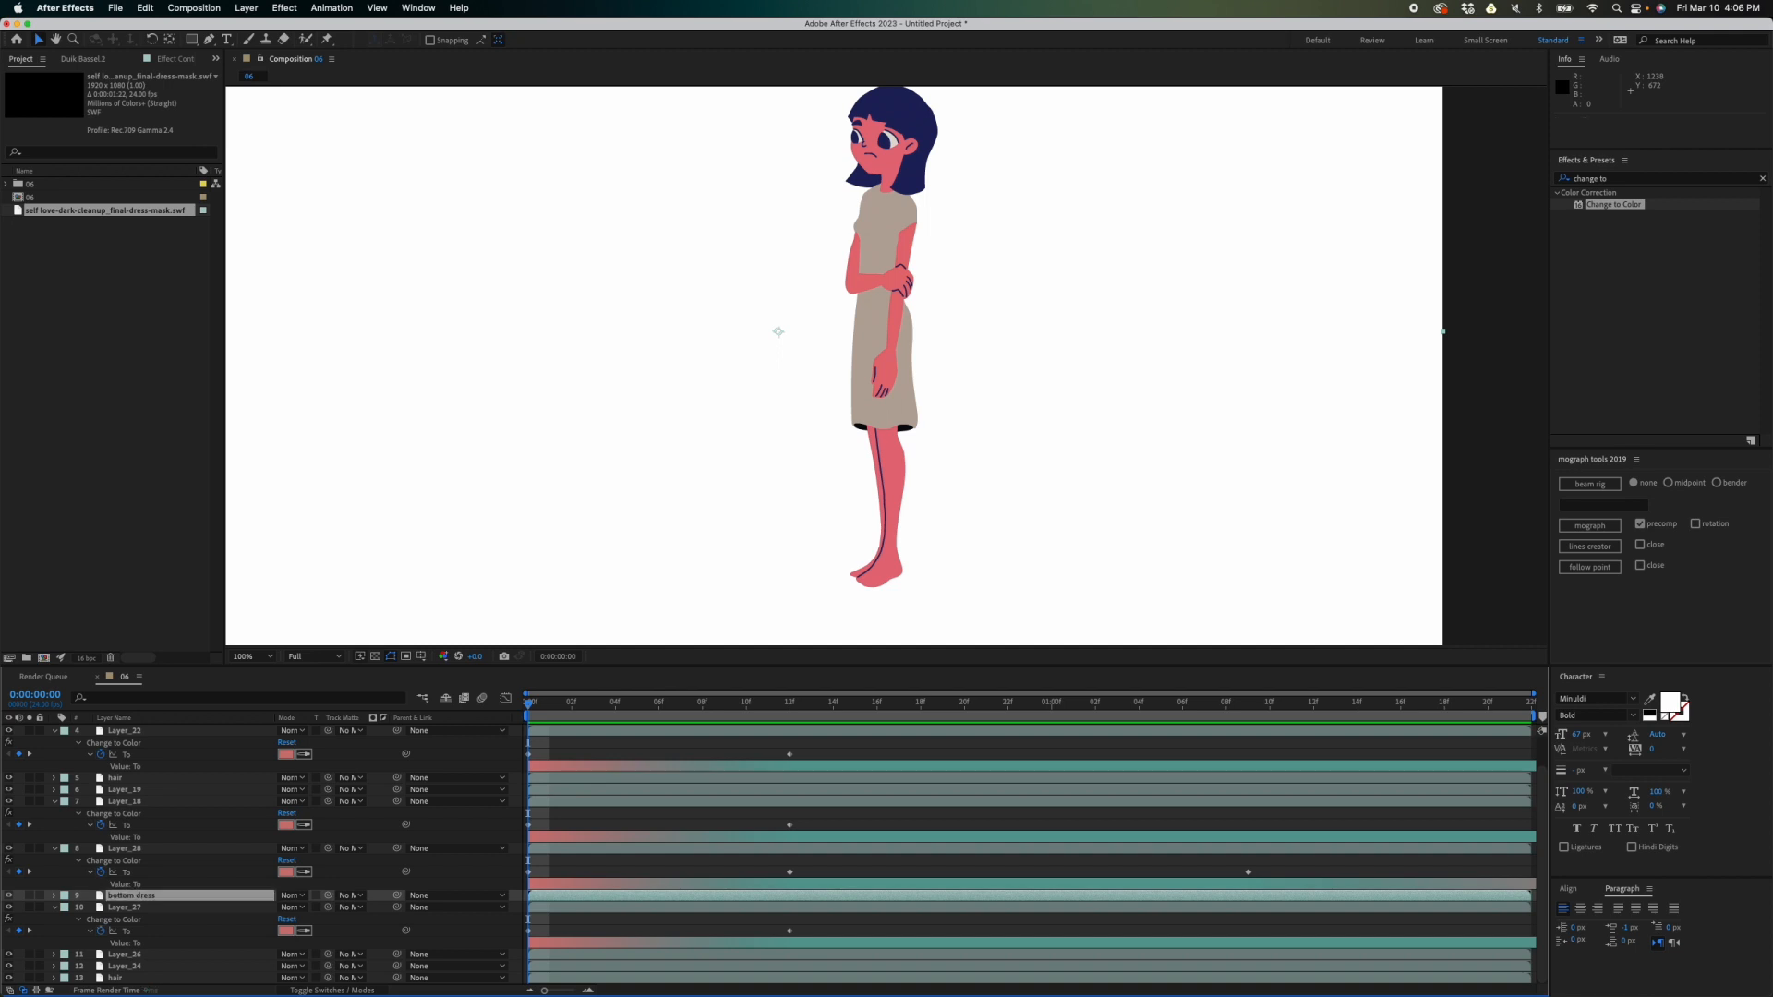
- Check Layer_24's artwork with a trial move that is undone, and rename the layer as upper dress
drag(1096, 495, 1182, 527)
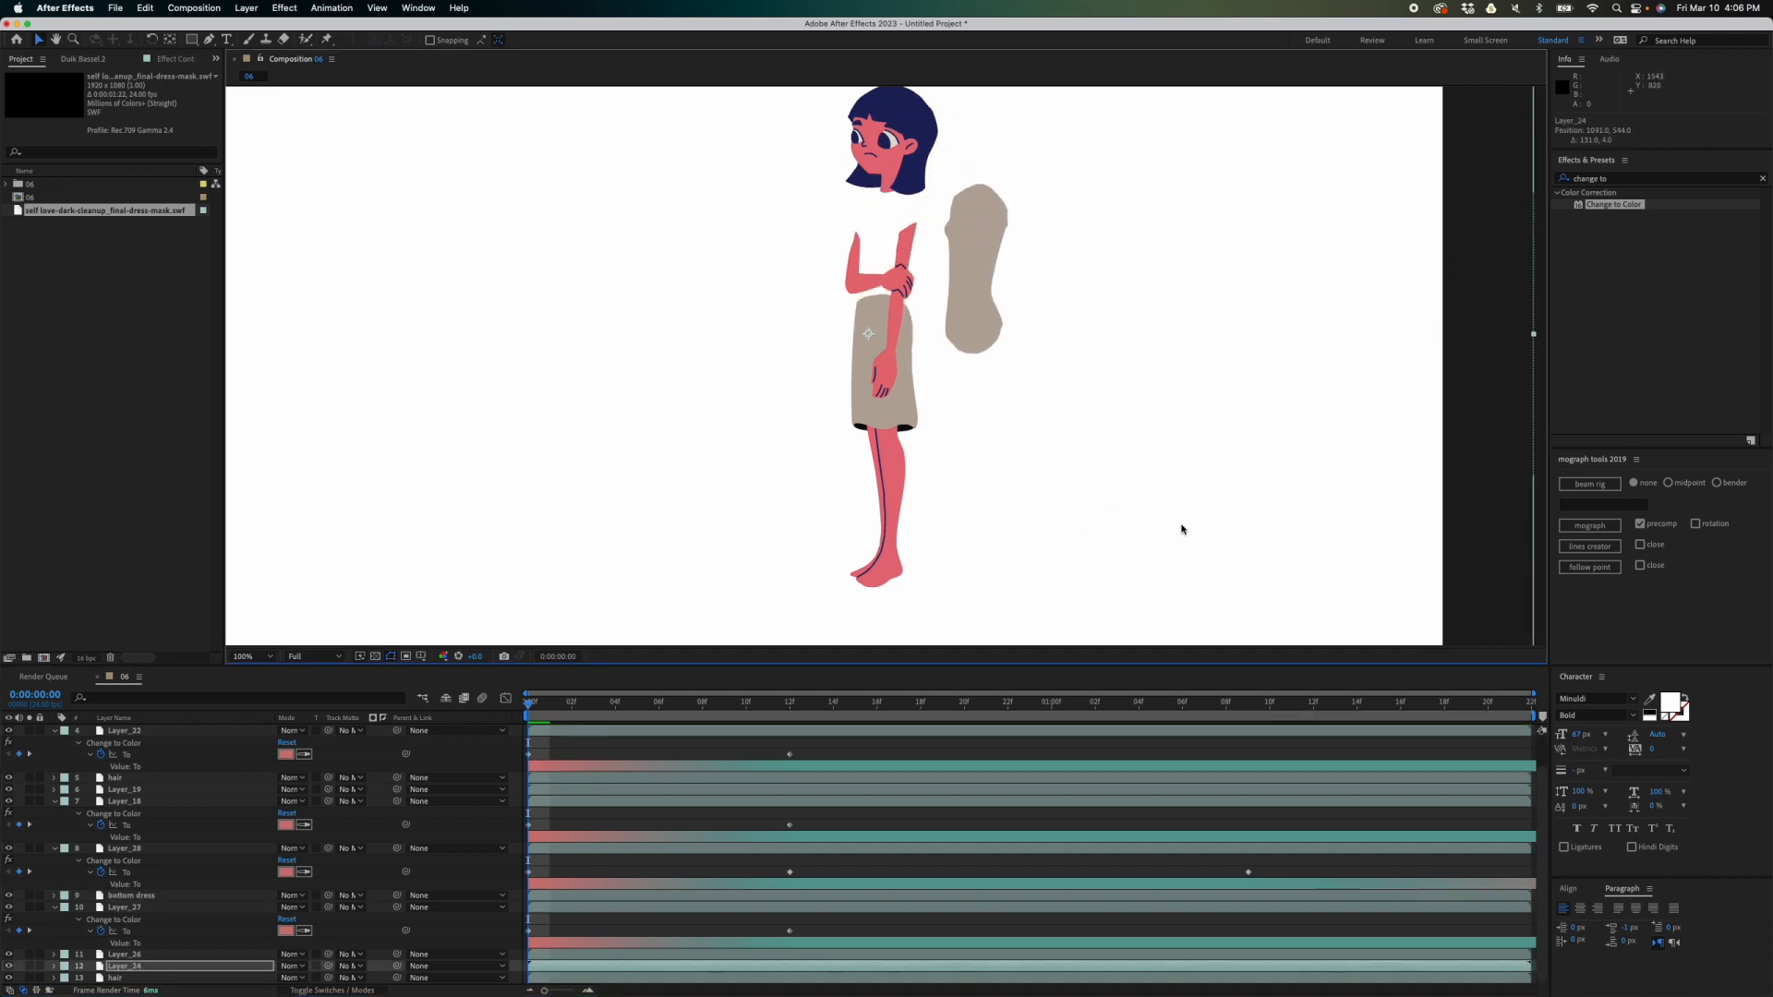
key(super+z)
click(182, 966)
key(Return)
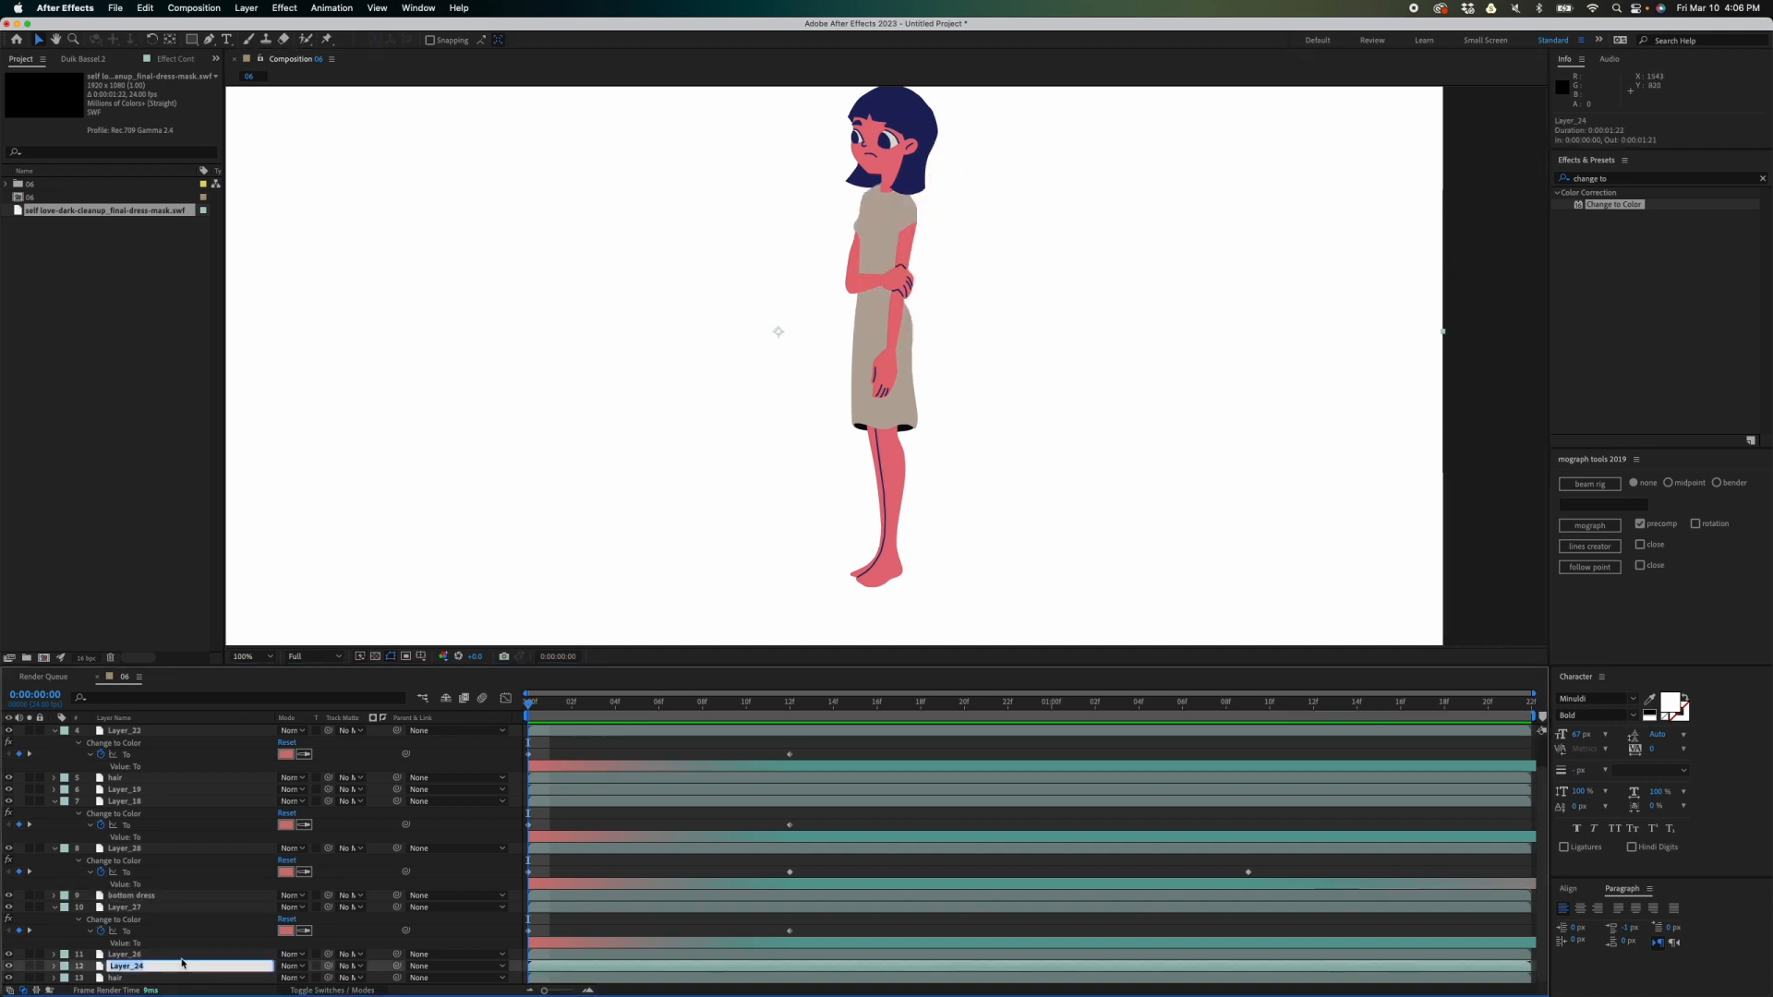
text(upper dress)
key(Return)
- Add the imported dress mask SWF to the composition directly above the bottom dress layer and scrub through its animation
click(175, 894)
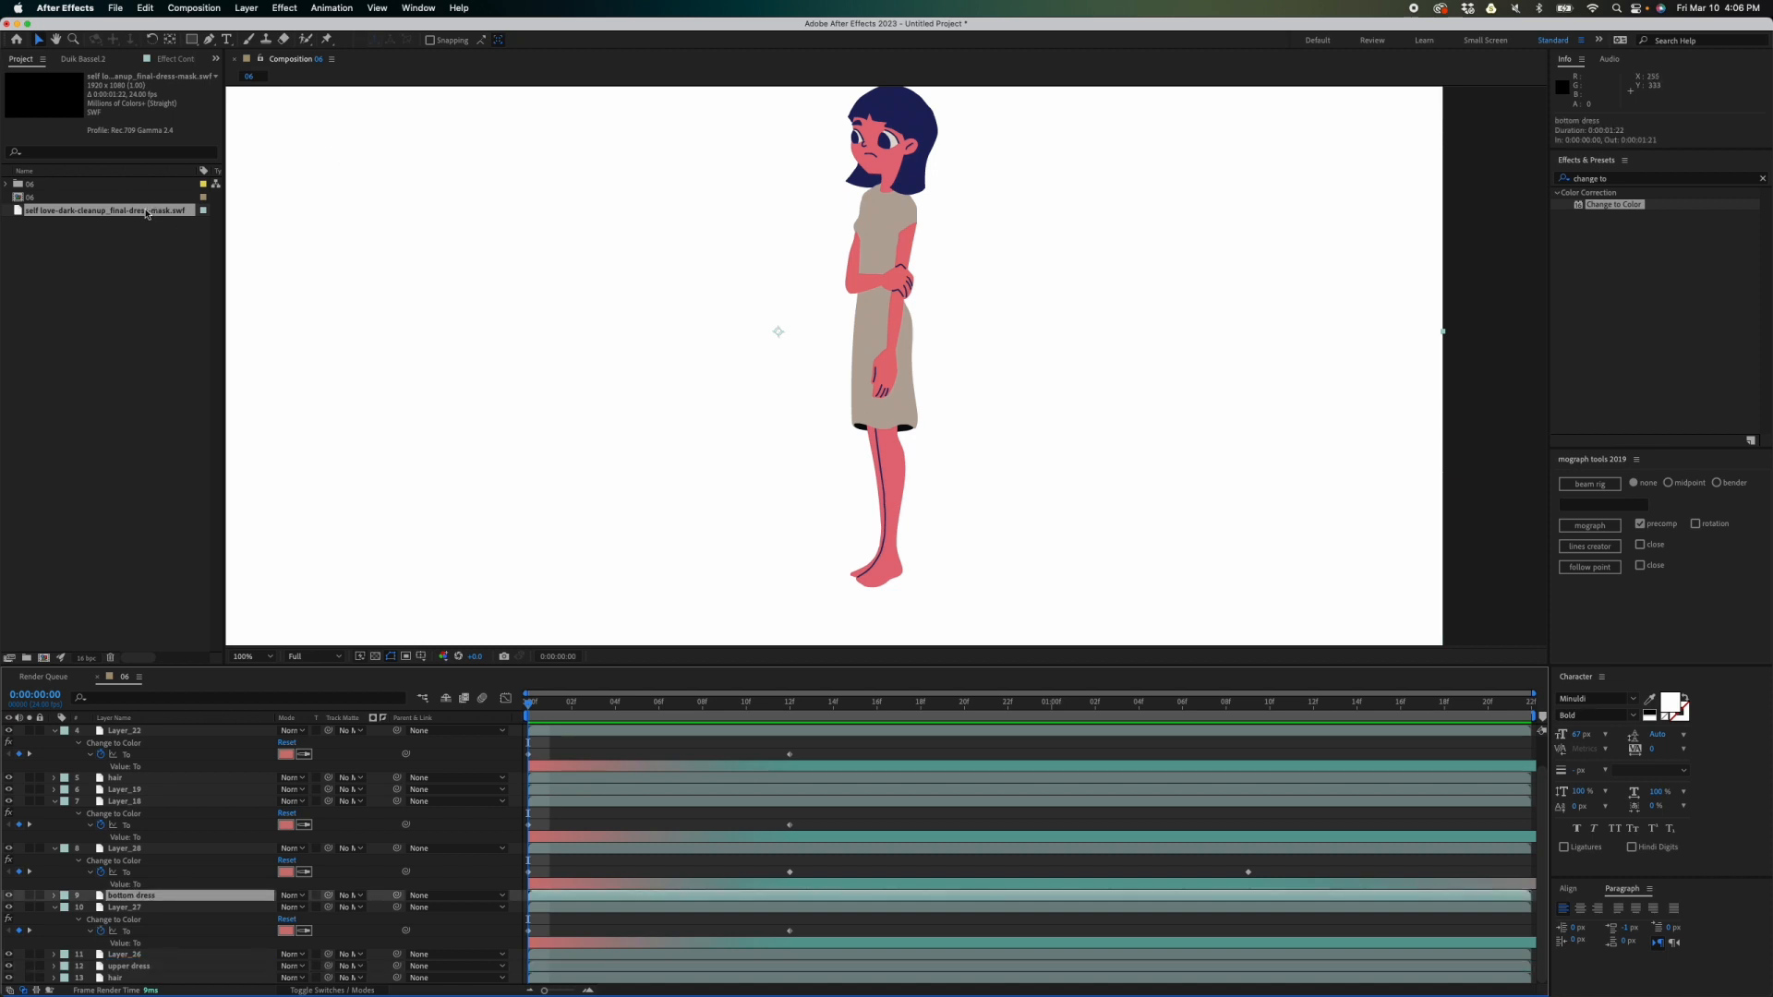
drag(146, 213, 200, 888)
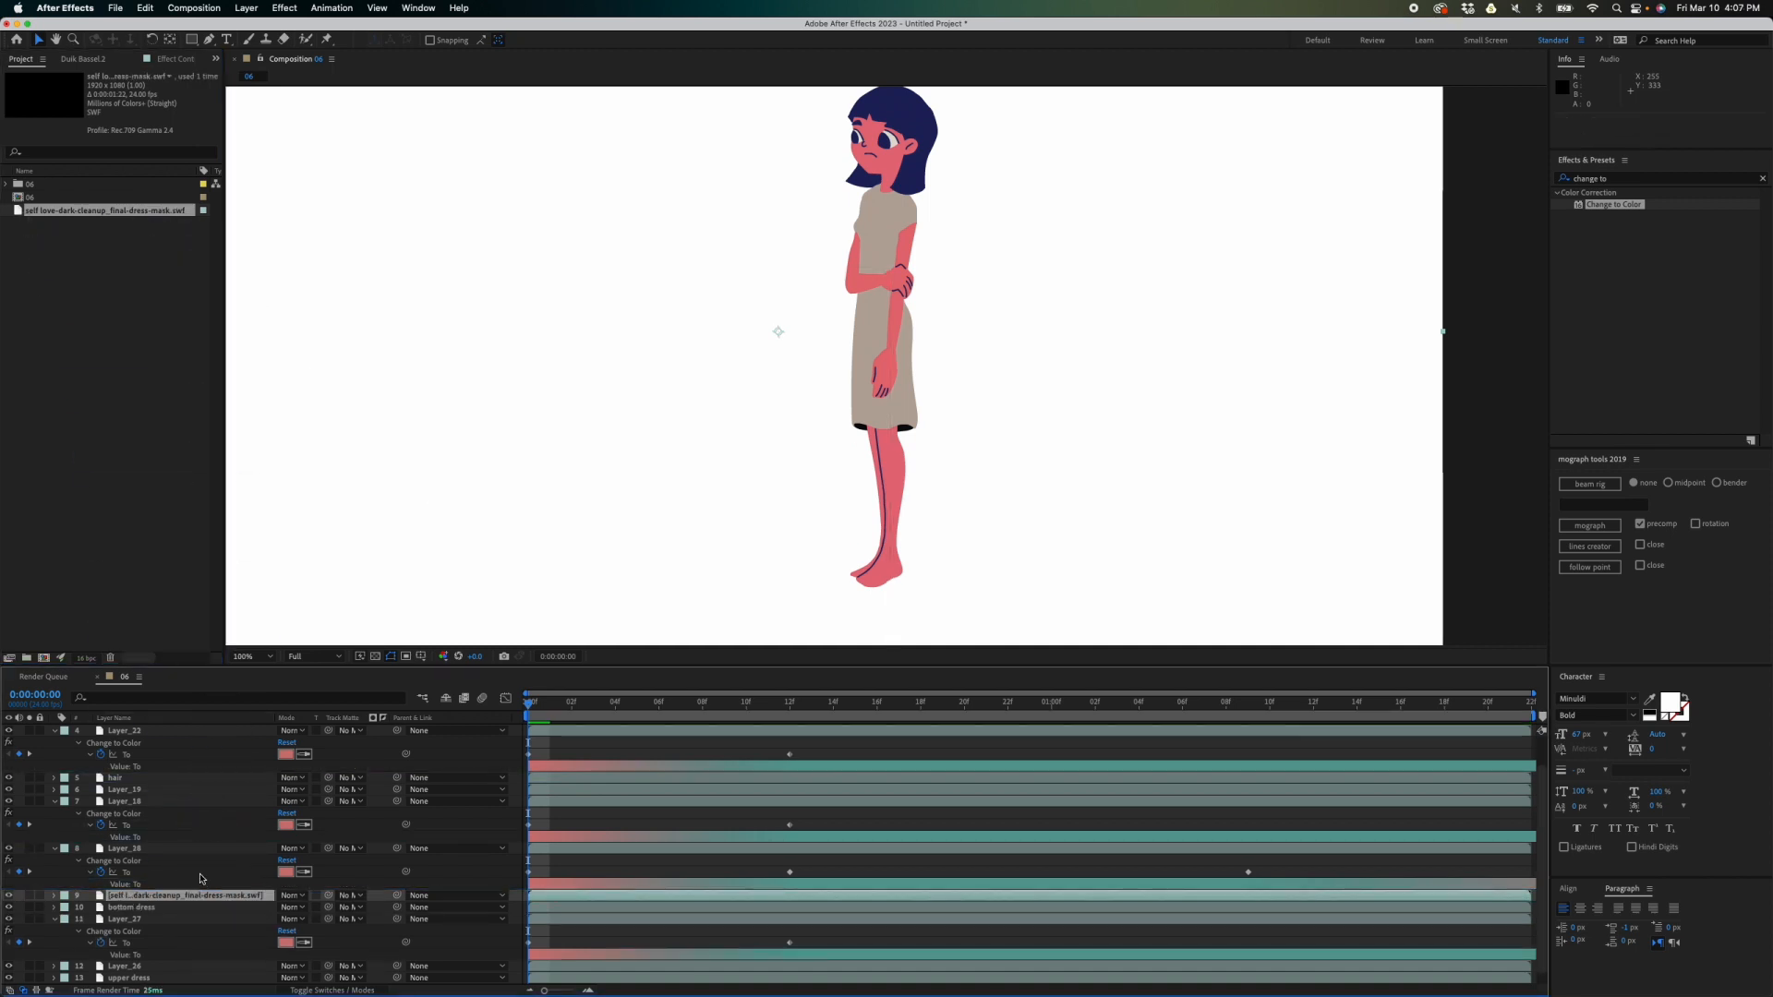
drag(556, 697, 1095, 729)
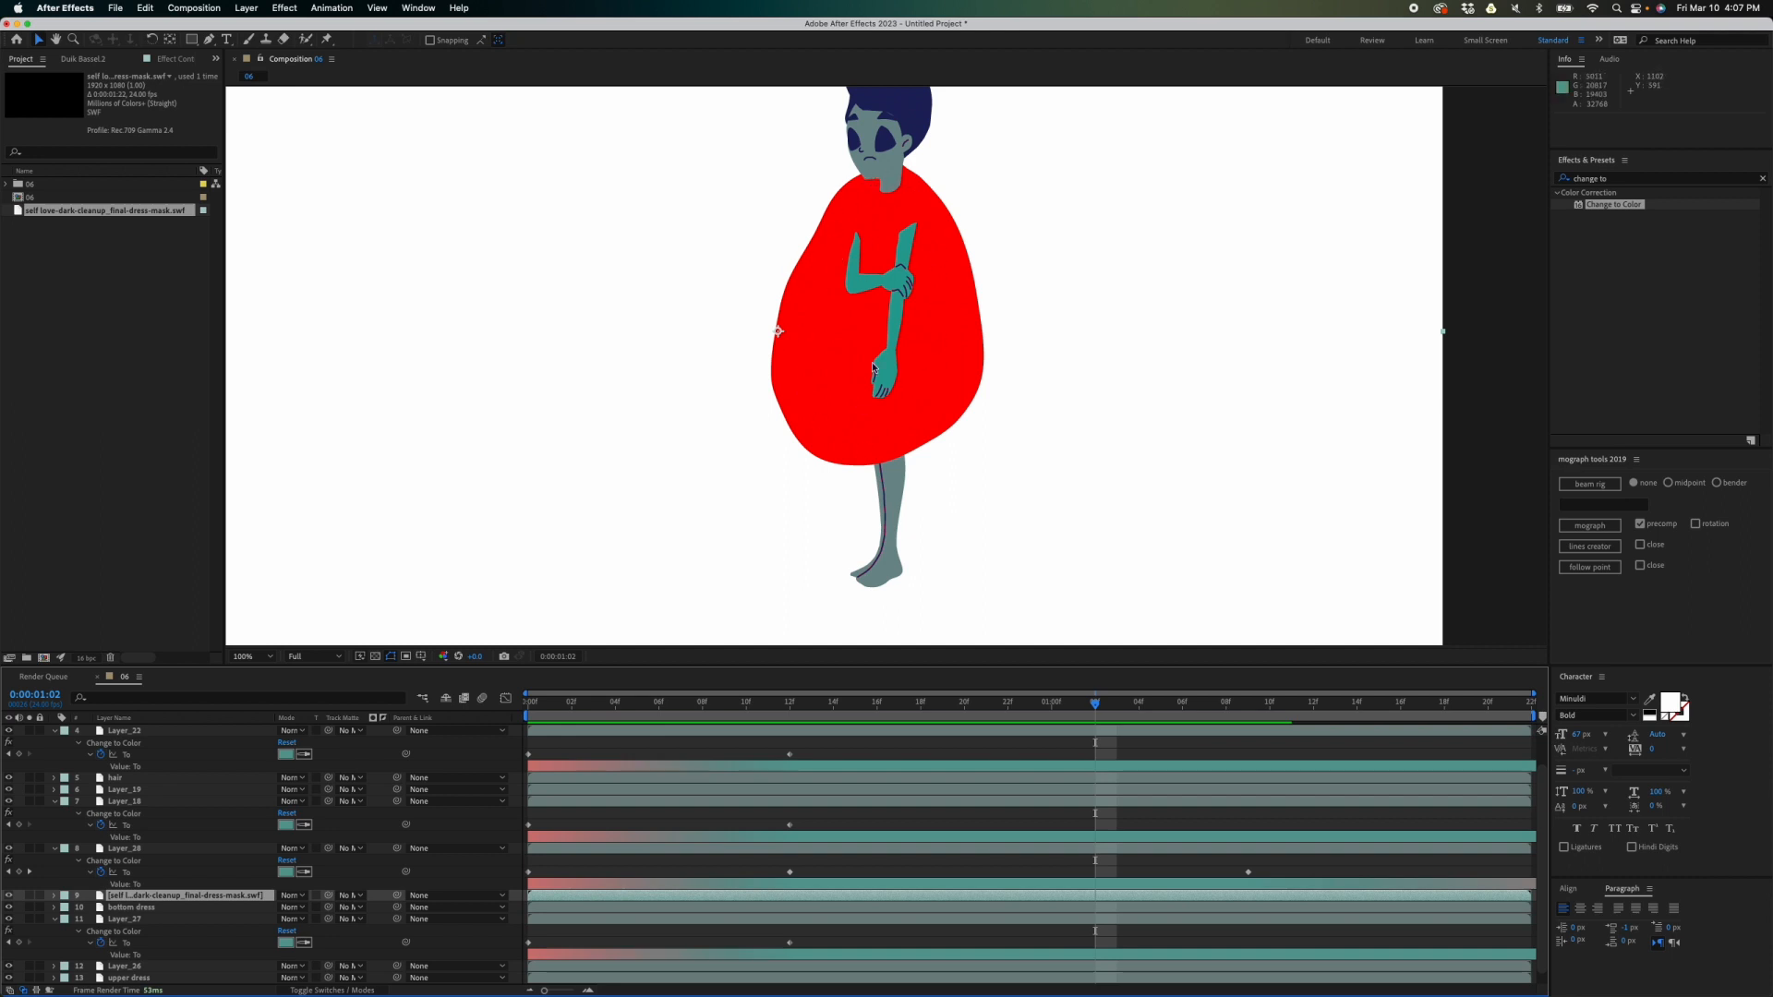
drag(622, 706, 595, 716)
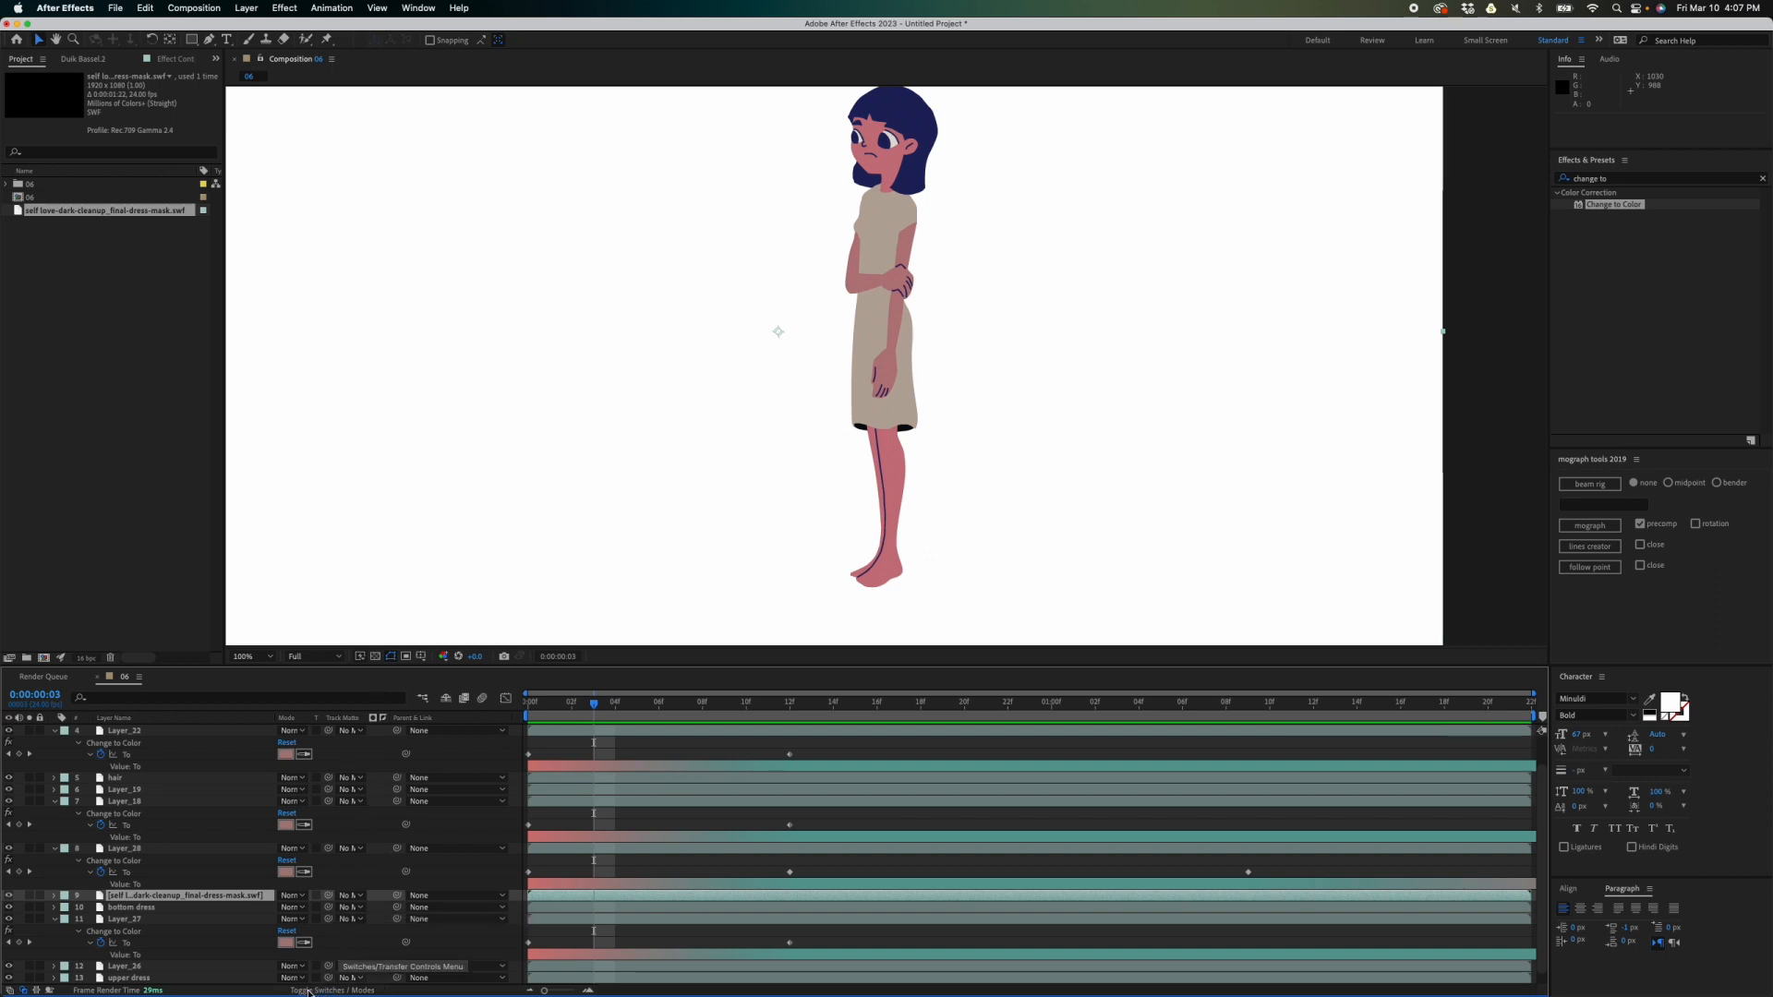
- Set the bottom dress layer as the track matte of the dress mask layer and turn the bottom dress's visibility back on
click(351, 991)
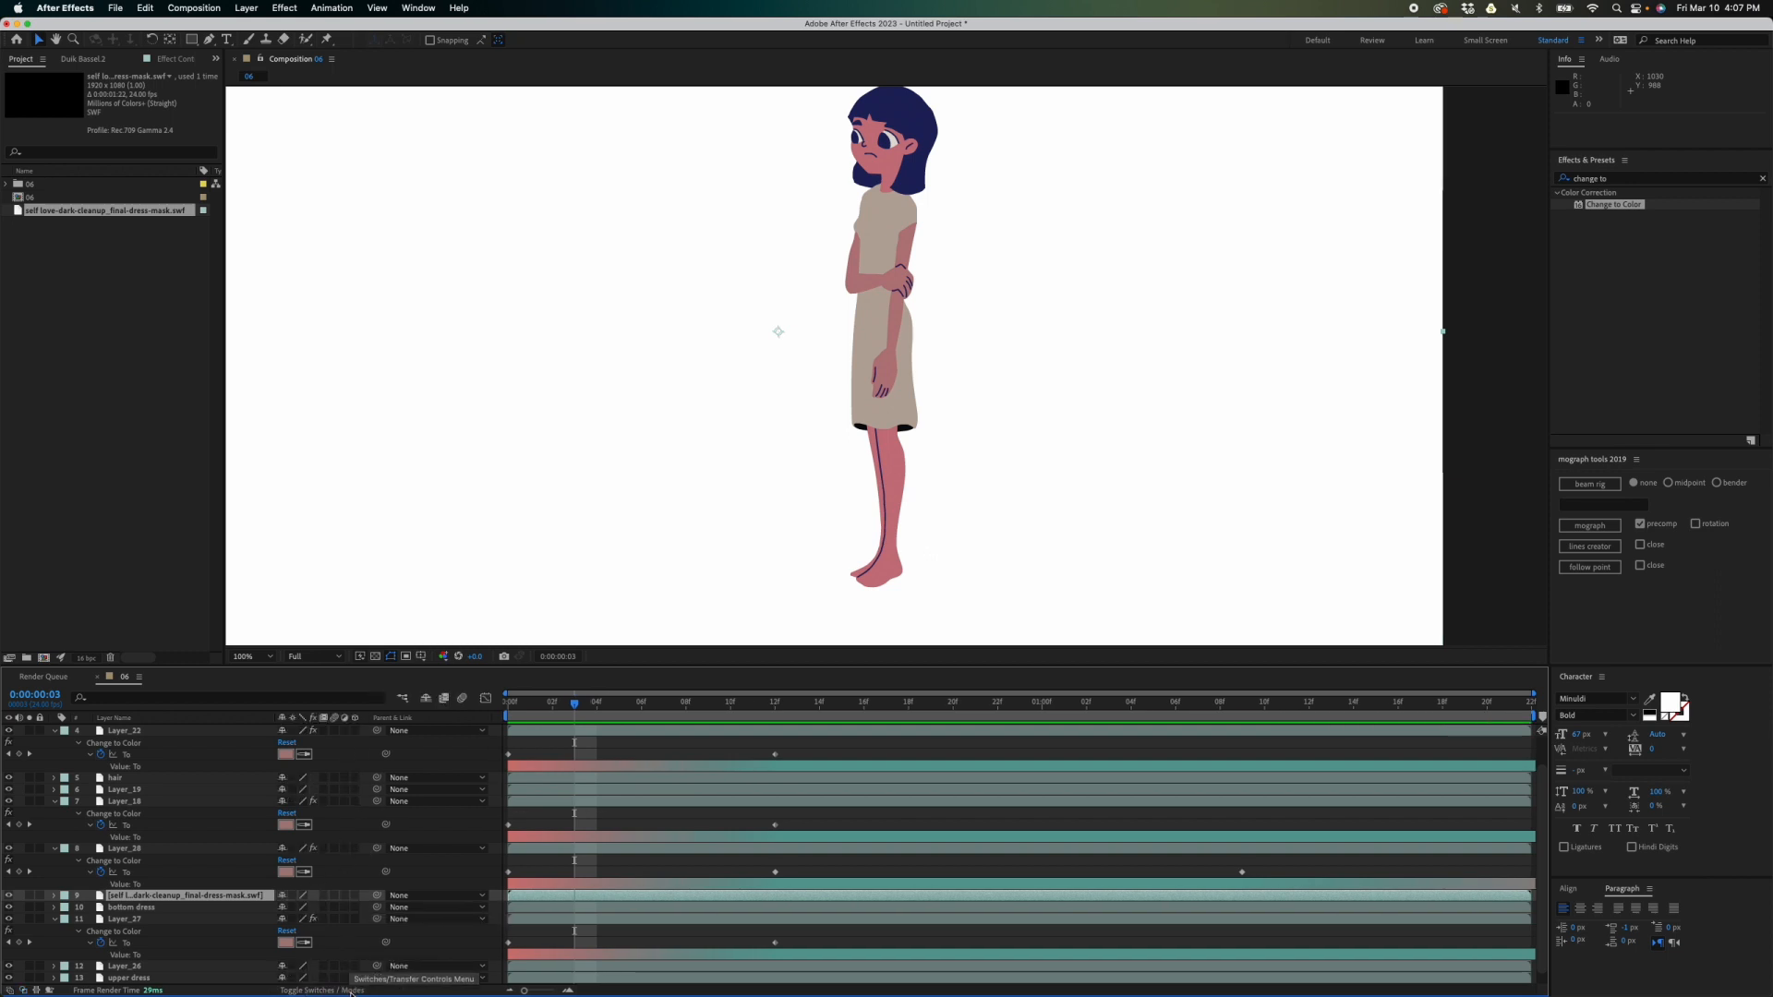
click(350, 991)
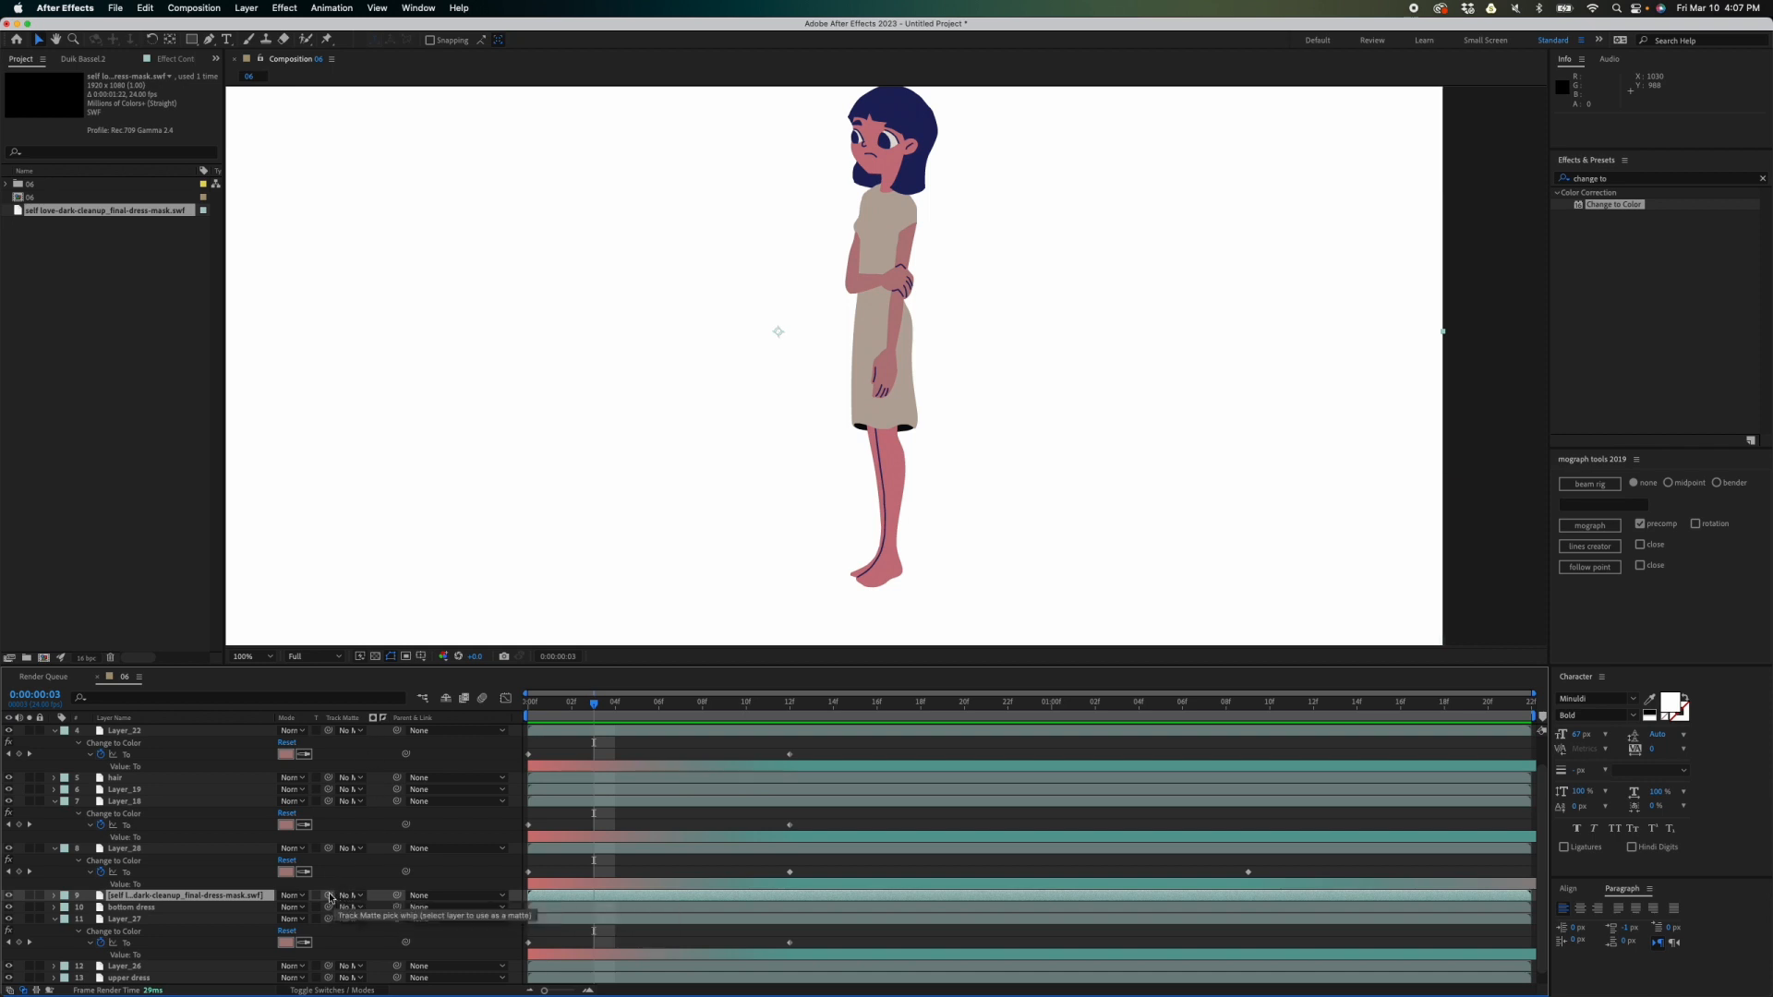
drag(331, 900, 222, 907)
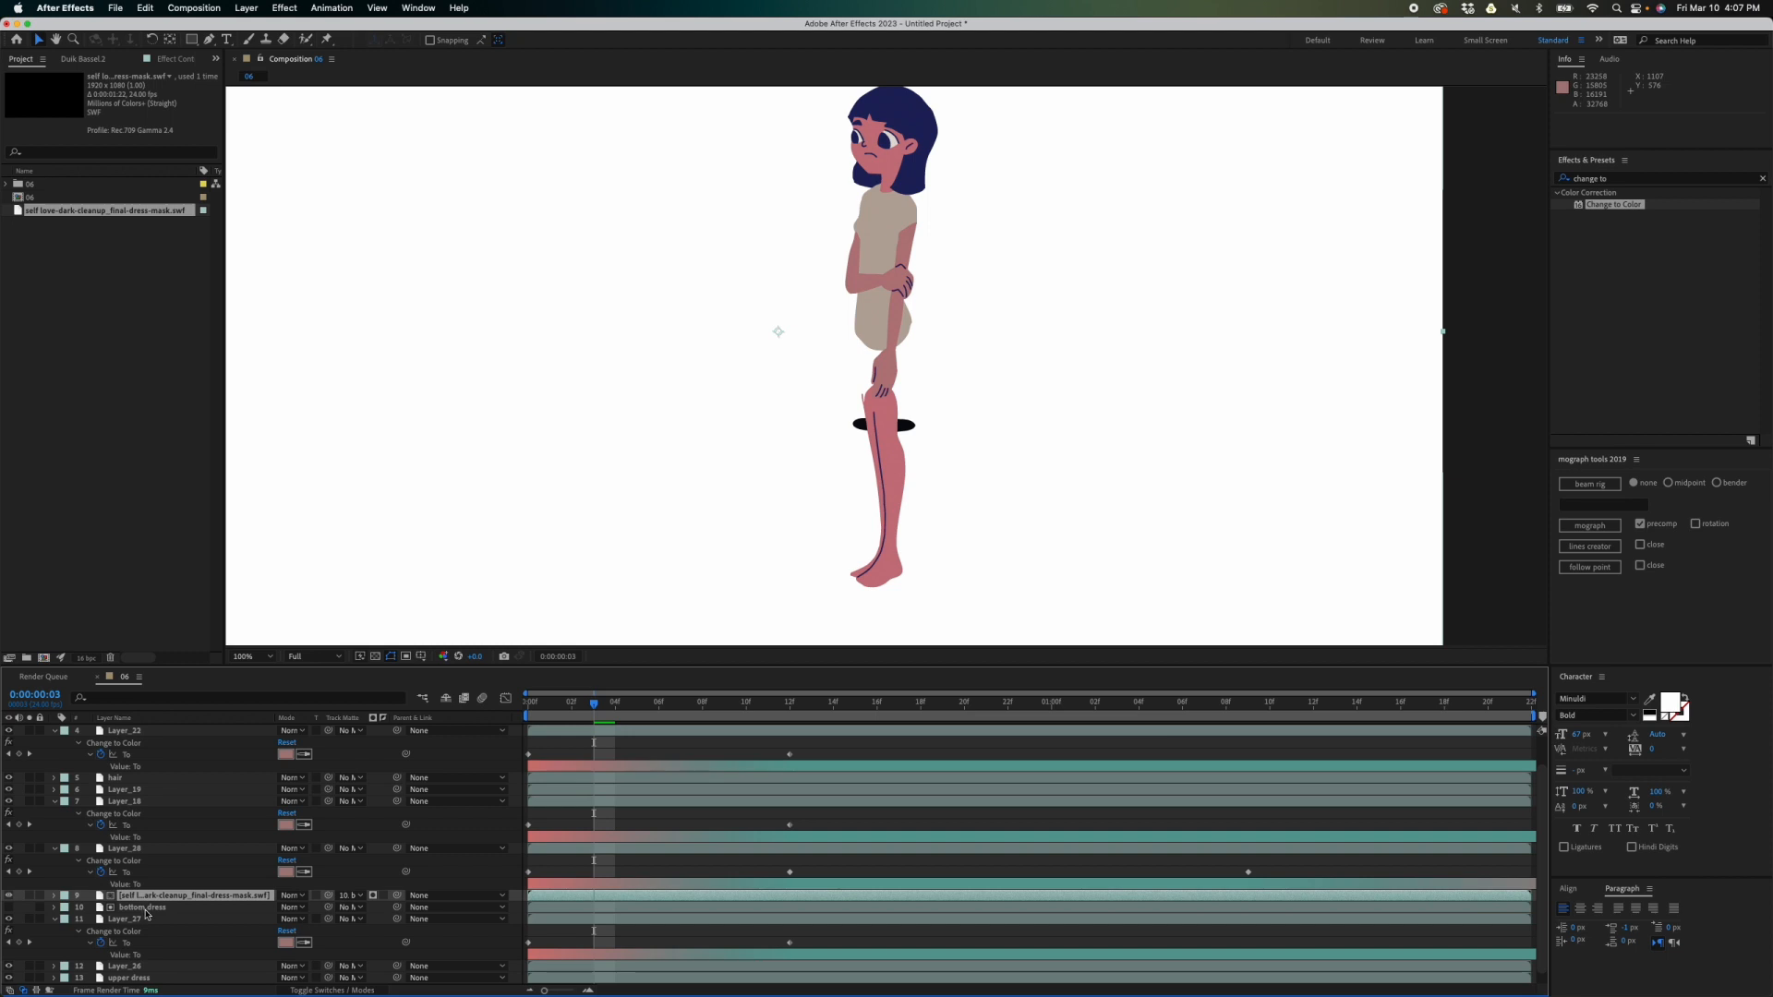
click(10, 906)
- Examine the matted red splash on the skirt by scrubbing to 0:00:00:16, and undo a trial shift of the mask layer
drag(596, 701, 663, 878)
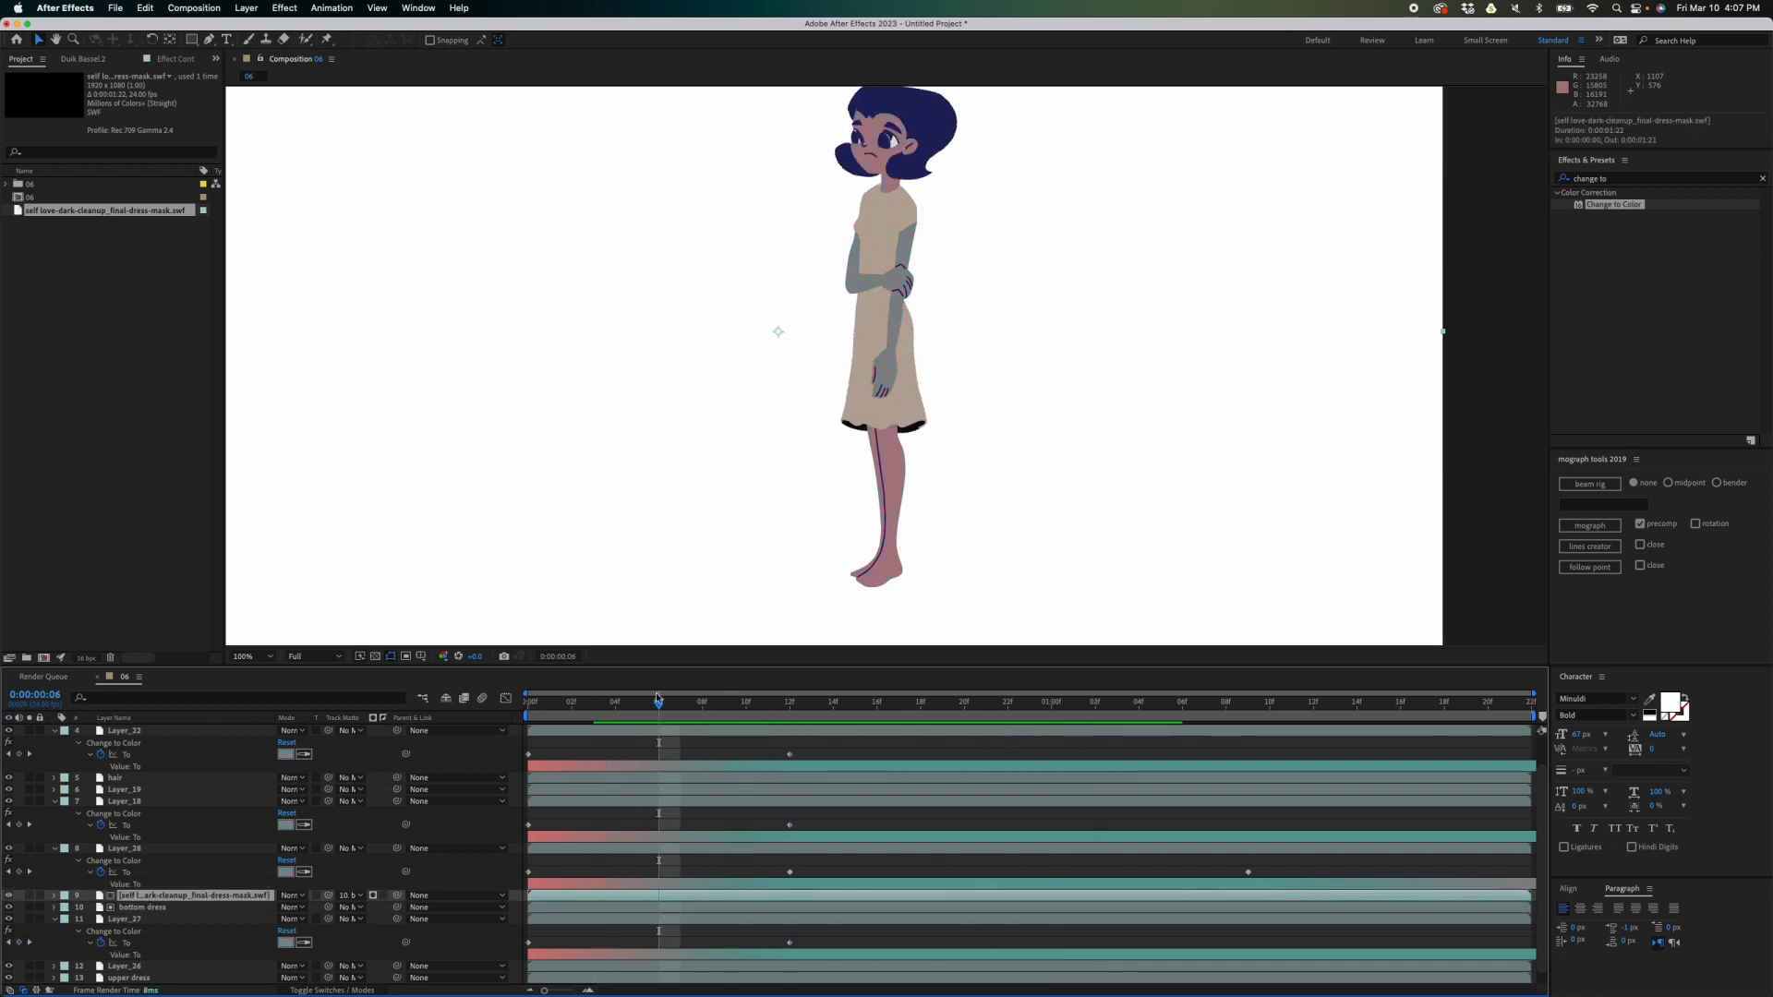
drag(659, 702, 876, 716)
mouse_move(1031, 454)
mouse_down()
mouse_move(954, 471)
mouse_move(1029, 447)
mouse_up()
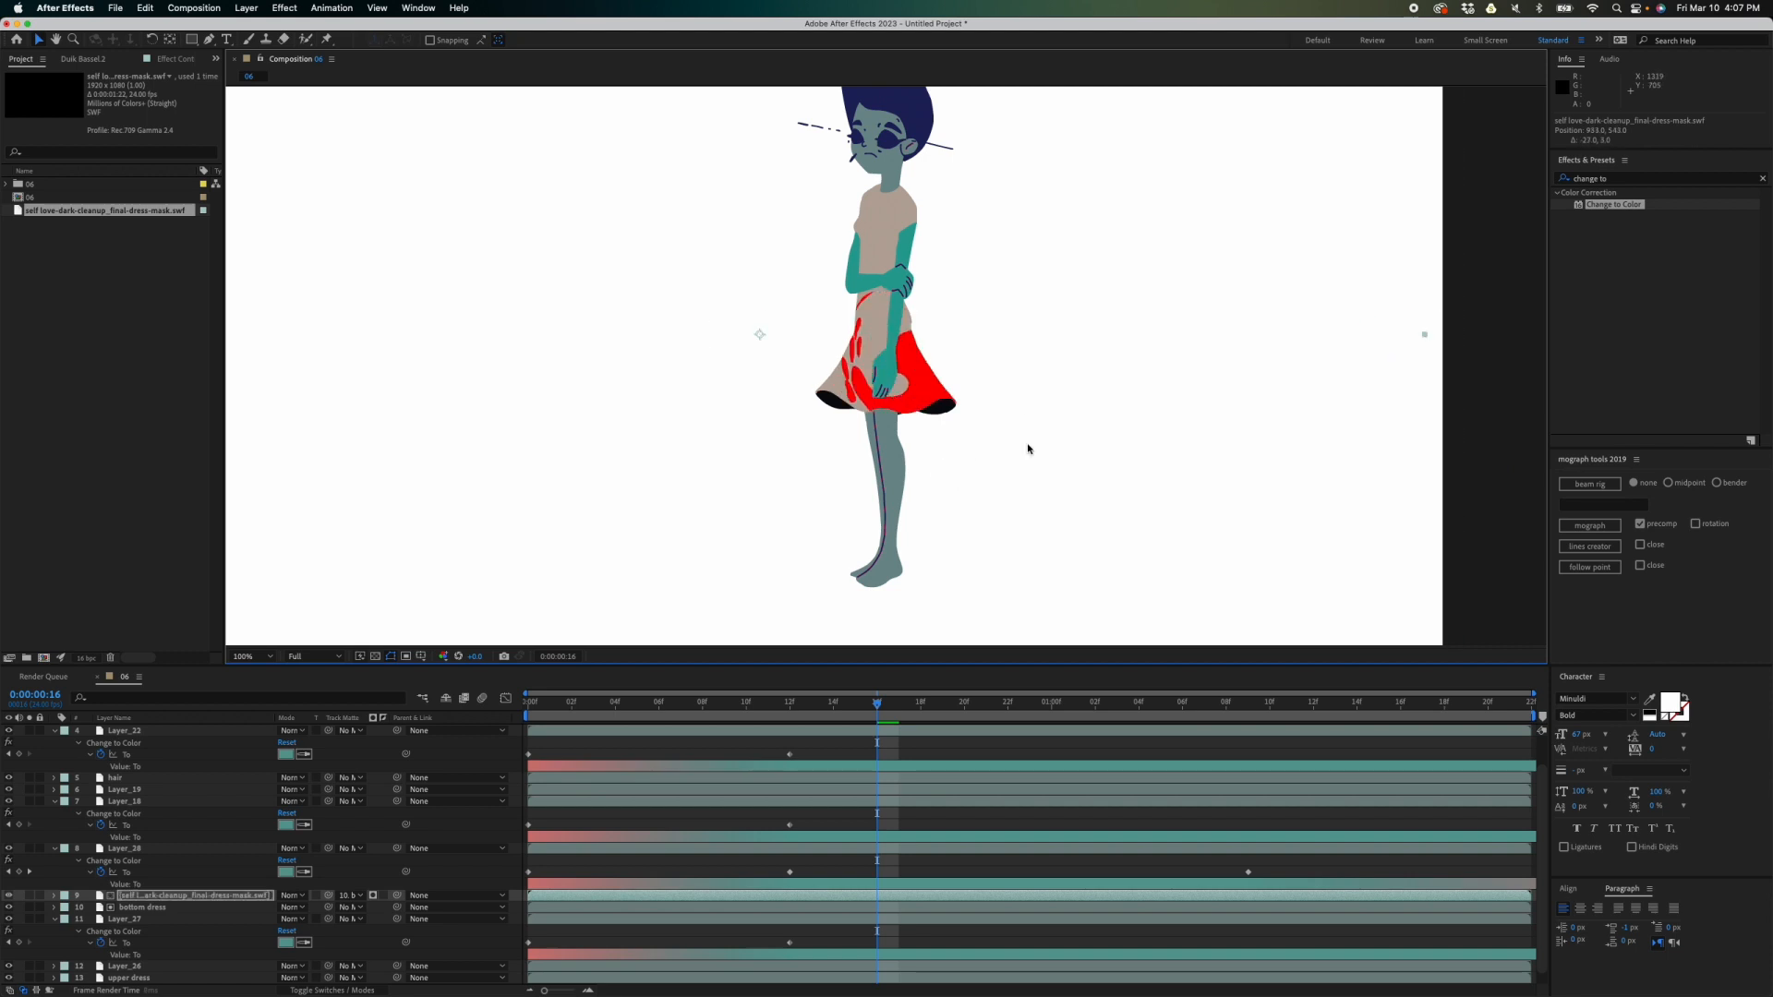
key(super+z)
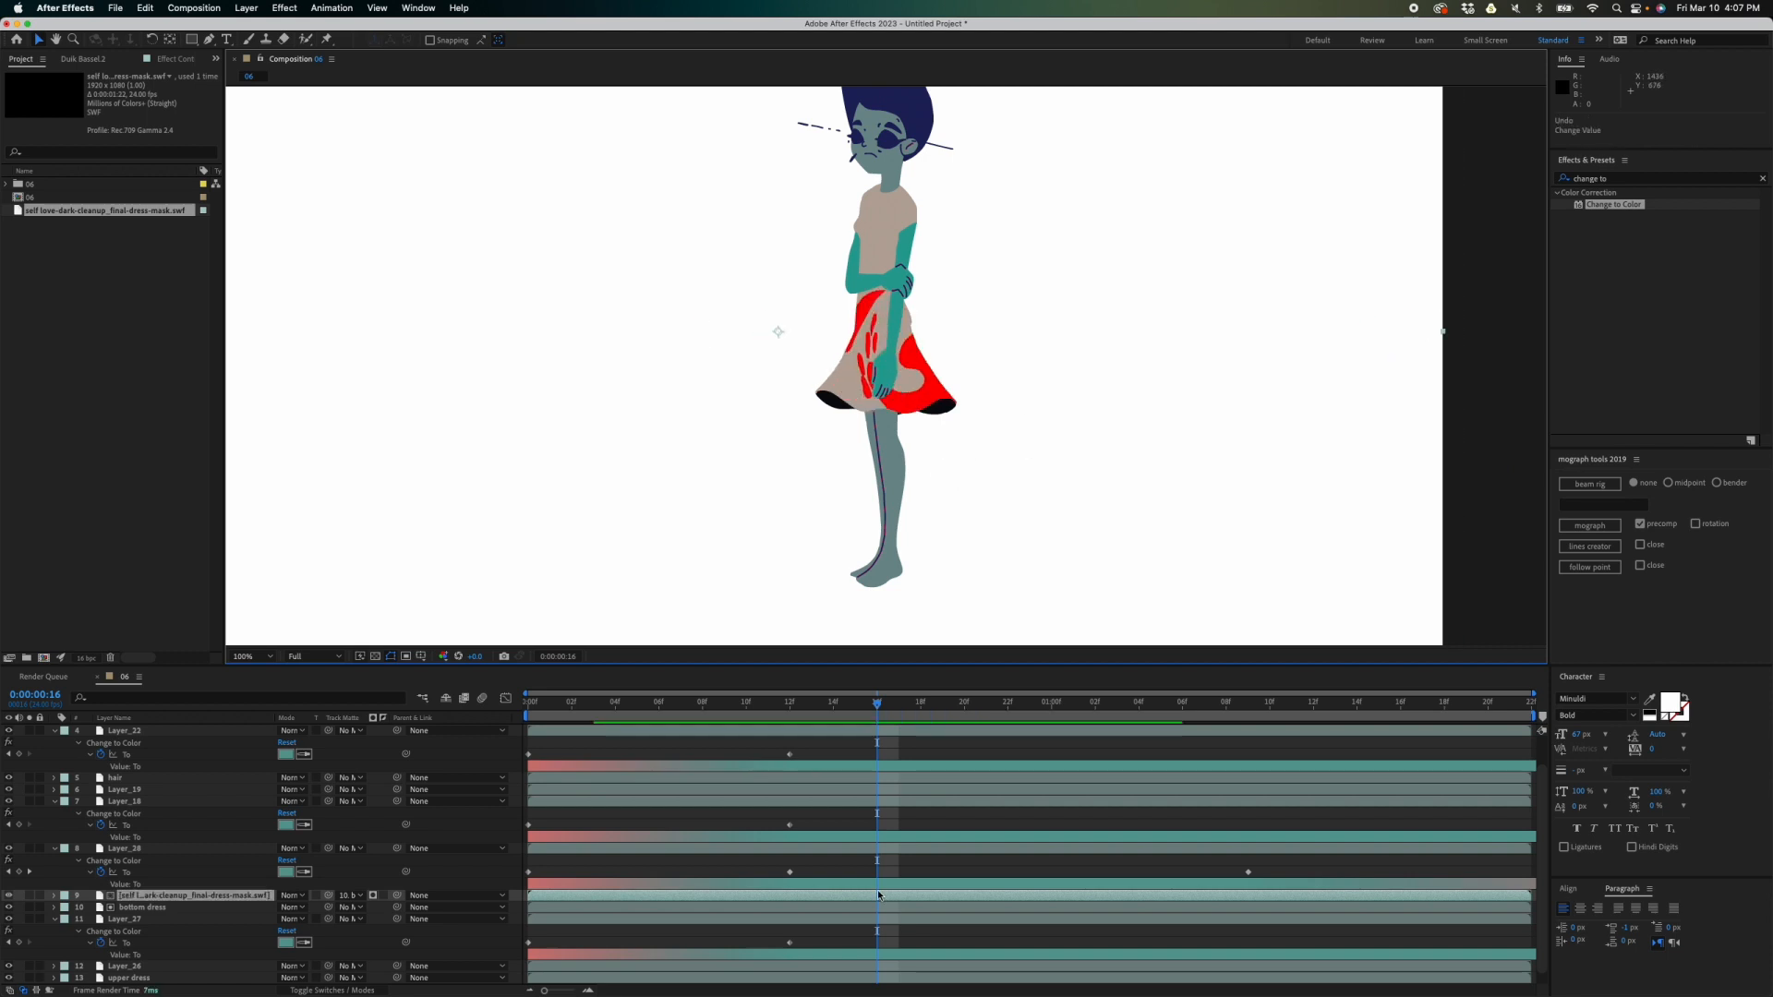
- Apply the Fill effect to the dress mask layer, sample its colour from the girl's dark blue hair, and scrub to 0:00:00:08
click(1611, 179)
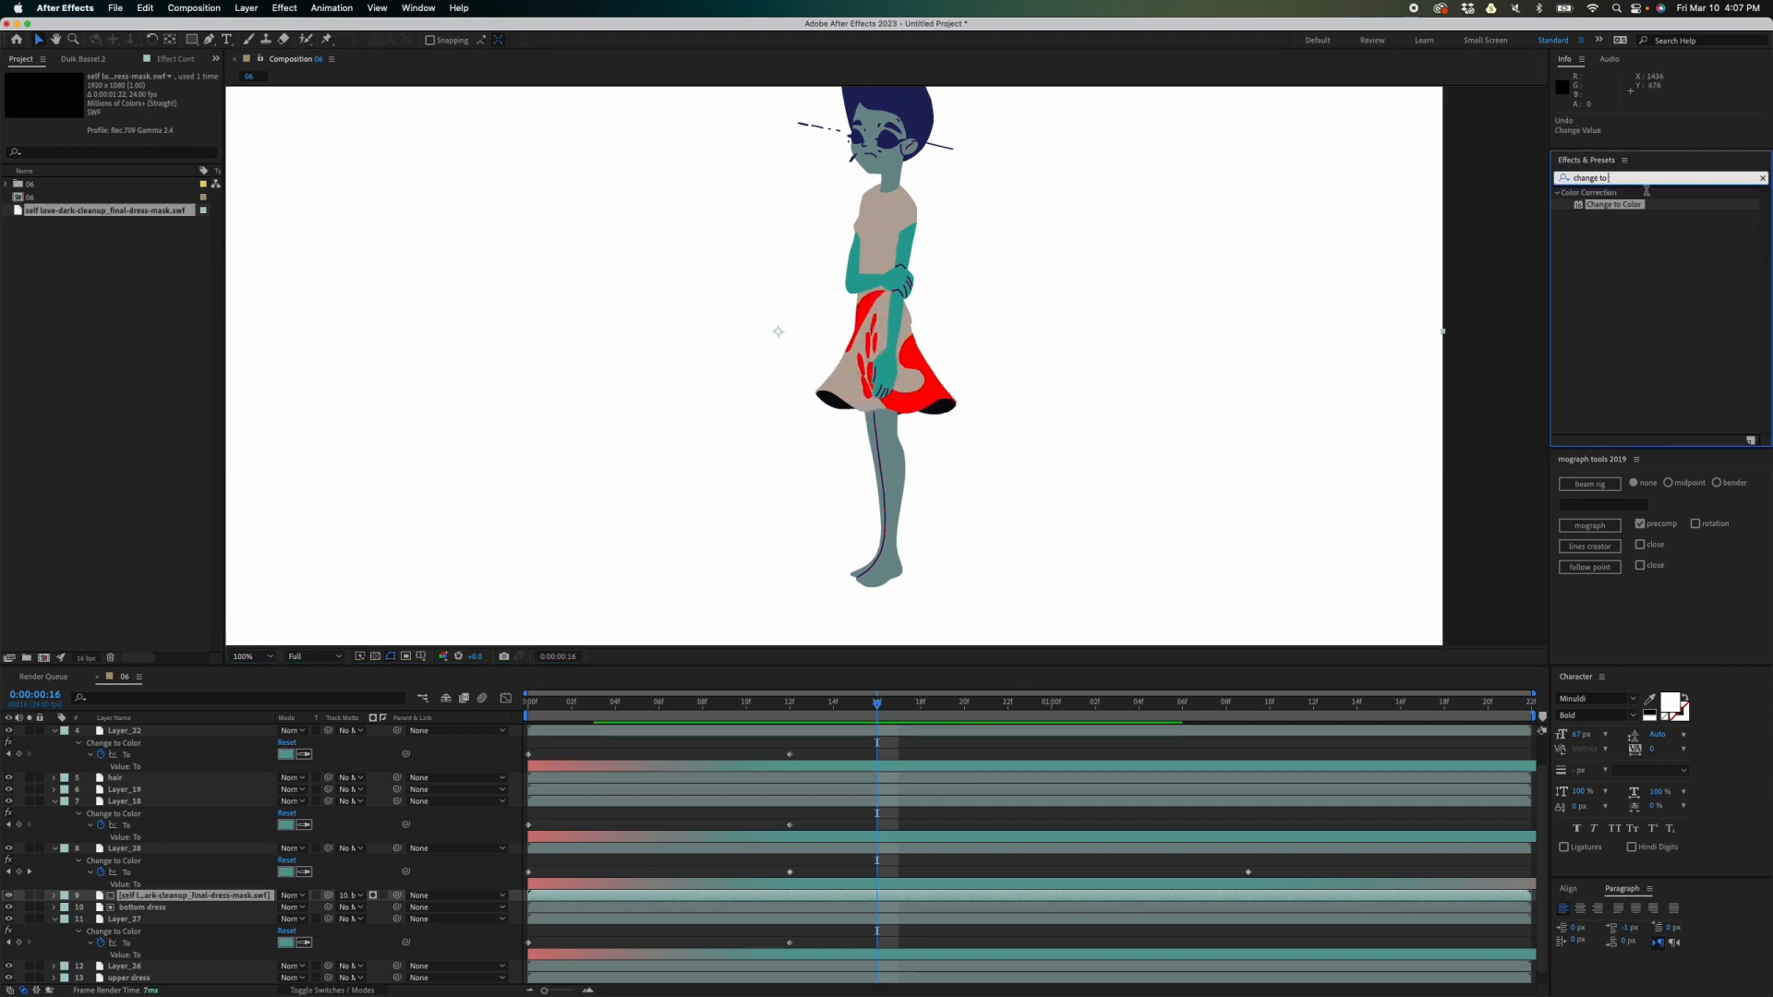
triple_click(1639, 180)
text(fill)
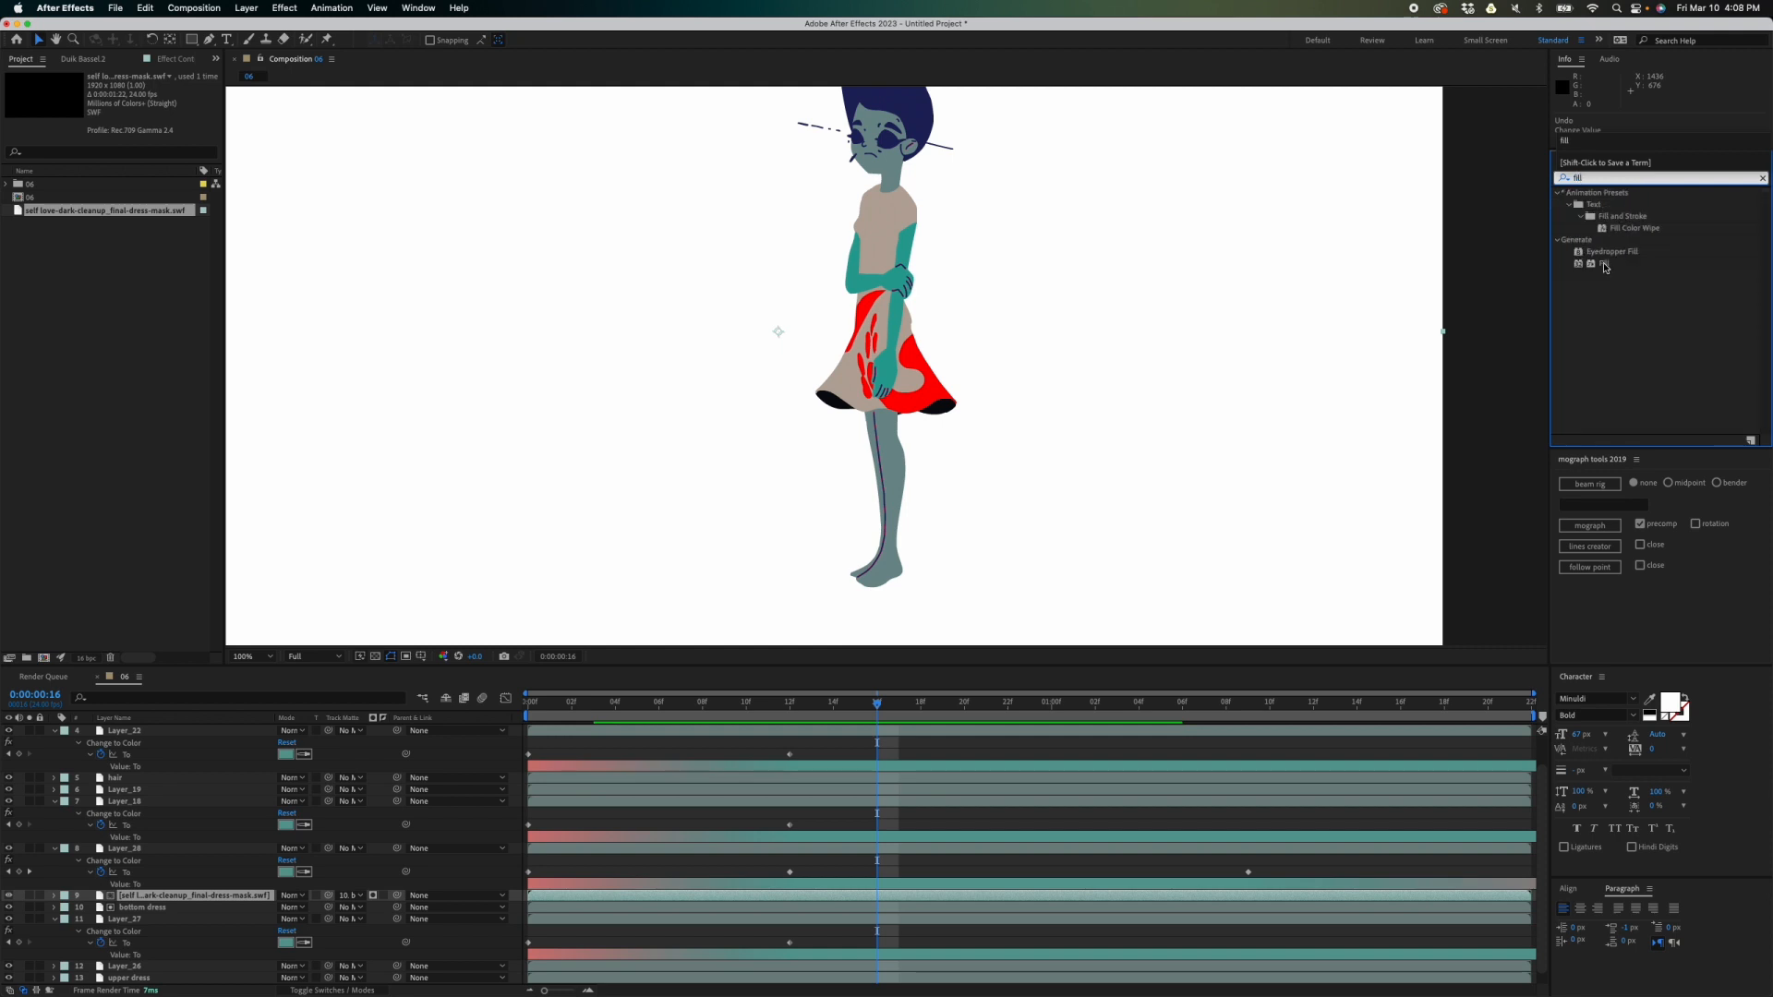
click(1607, 266)
double_click(1607, 266)
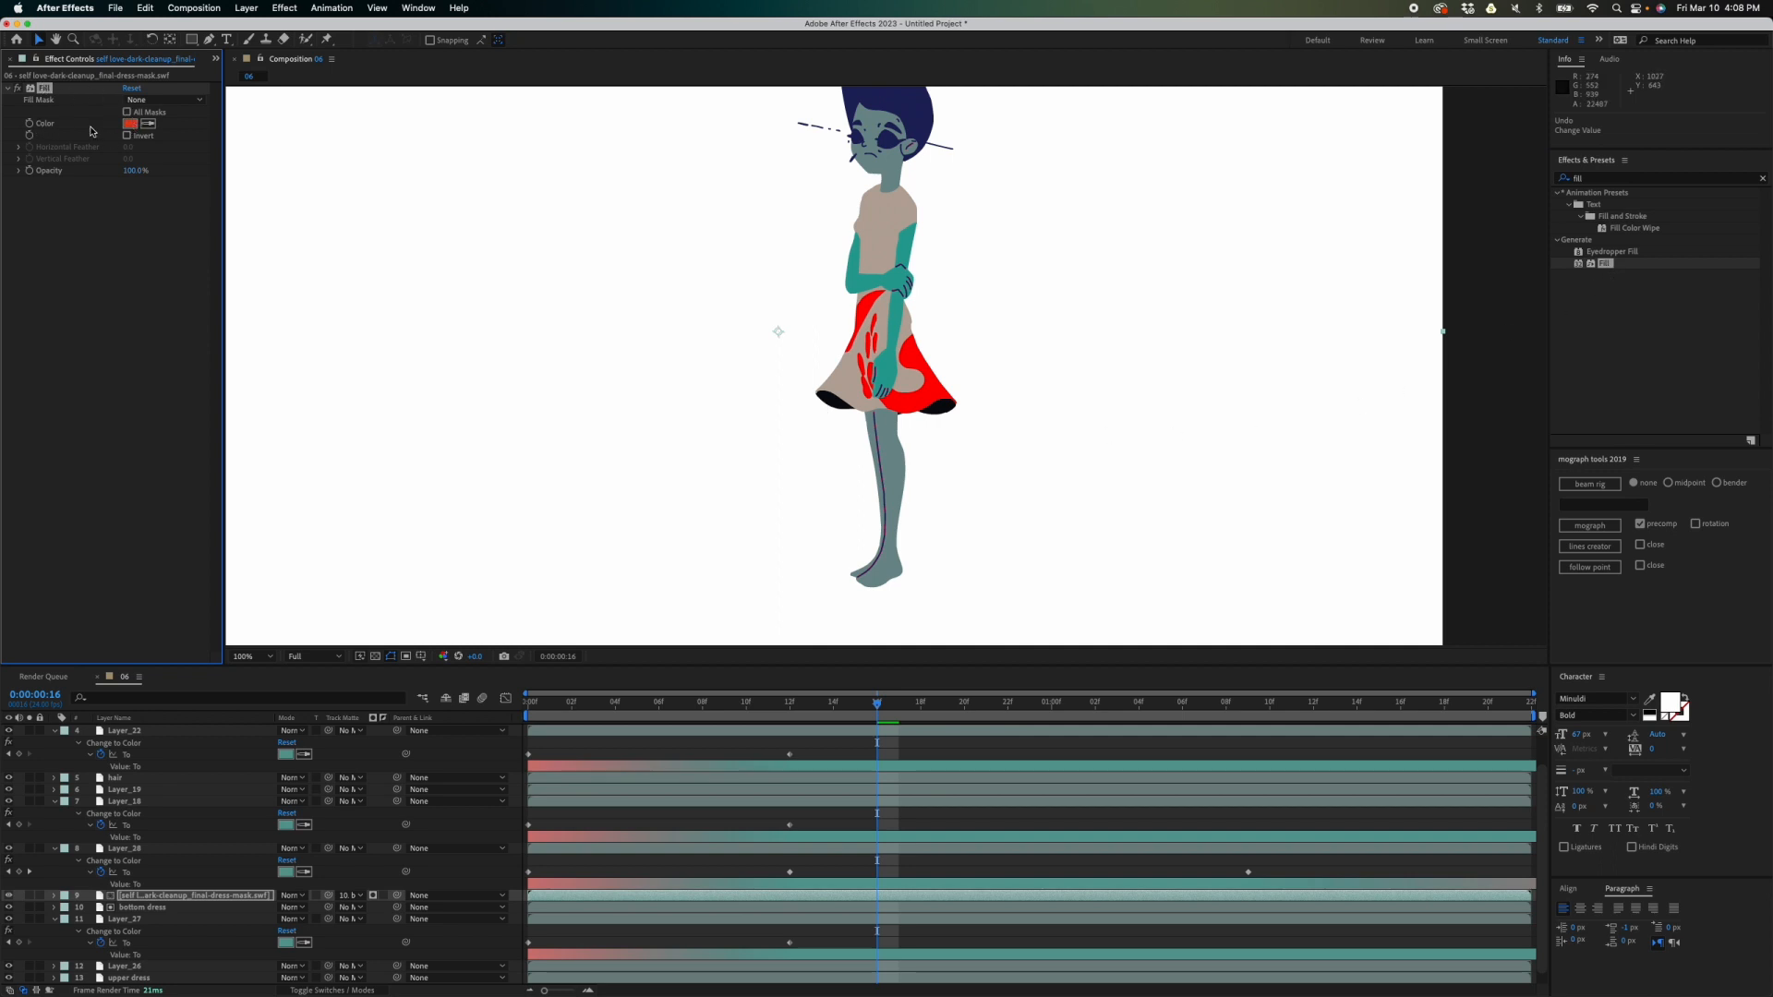
click(130, 124)
click(993, 443)
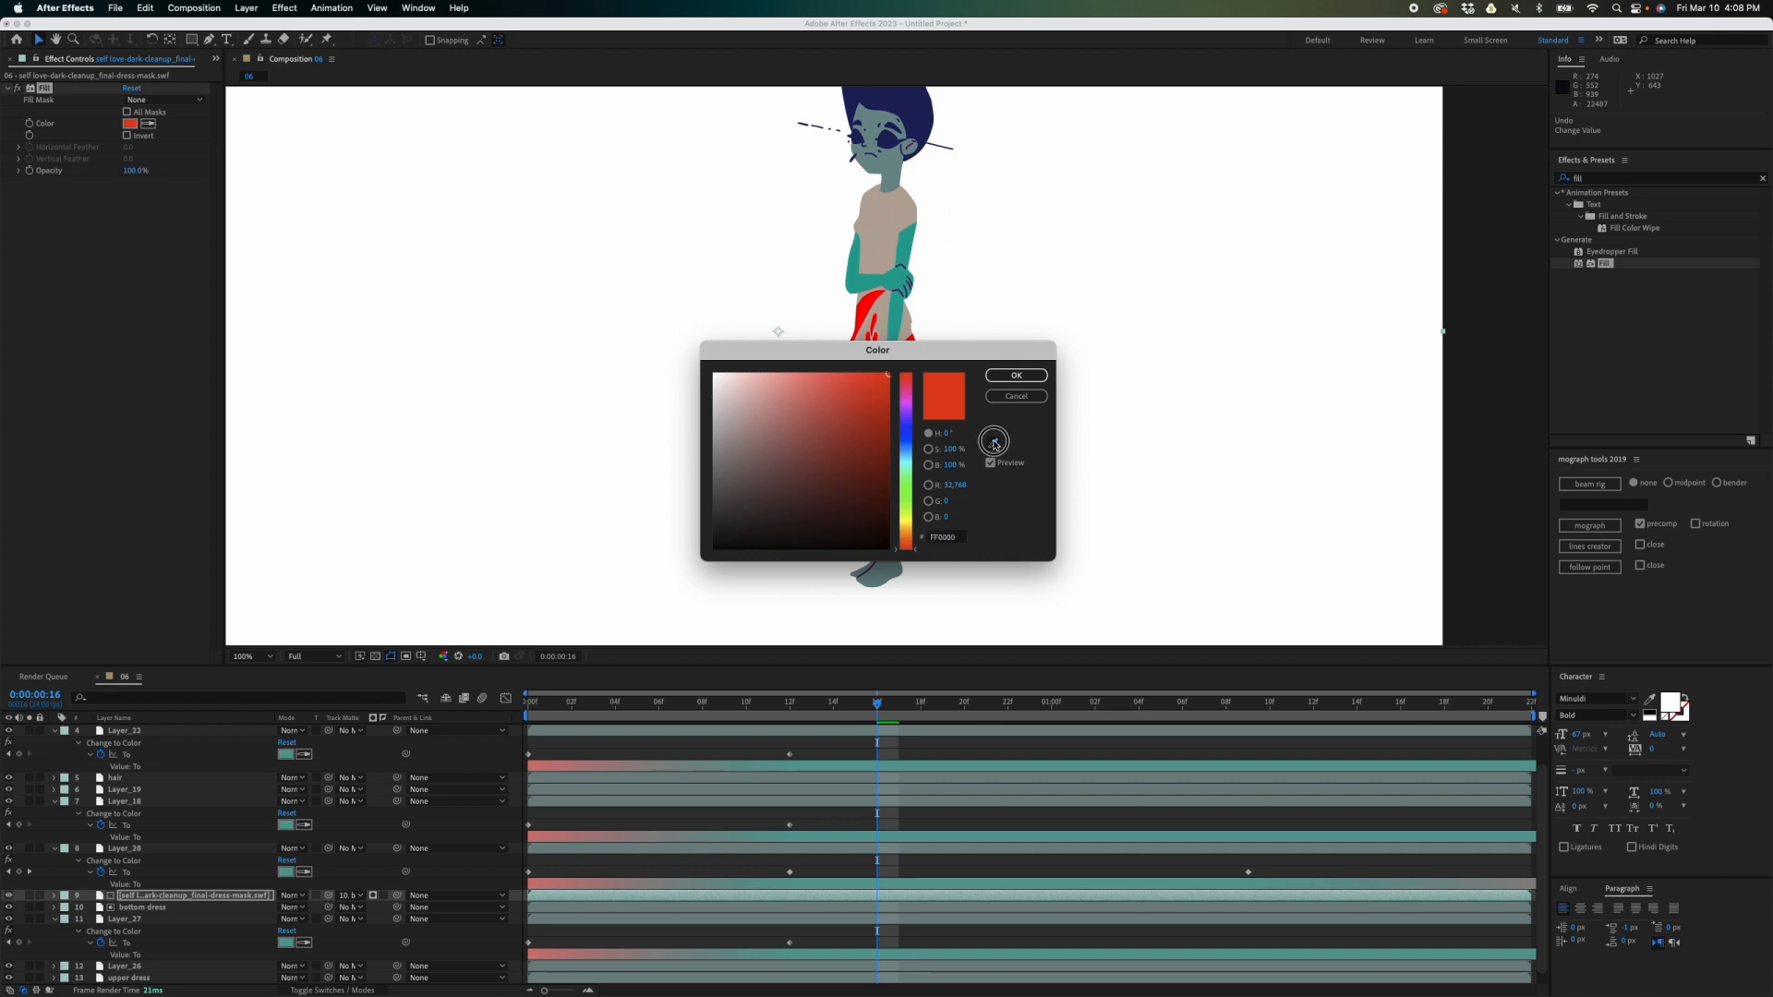
click(921, 105)
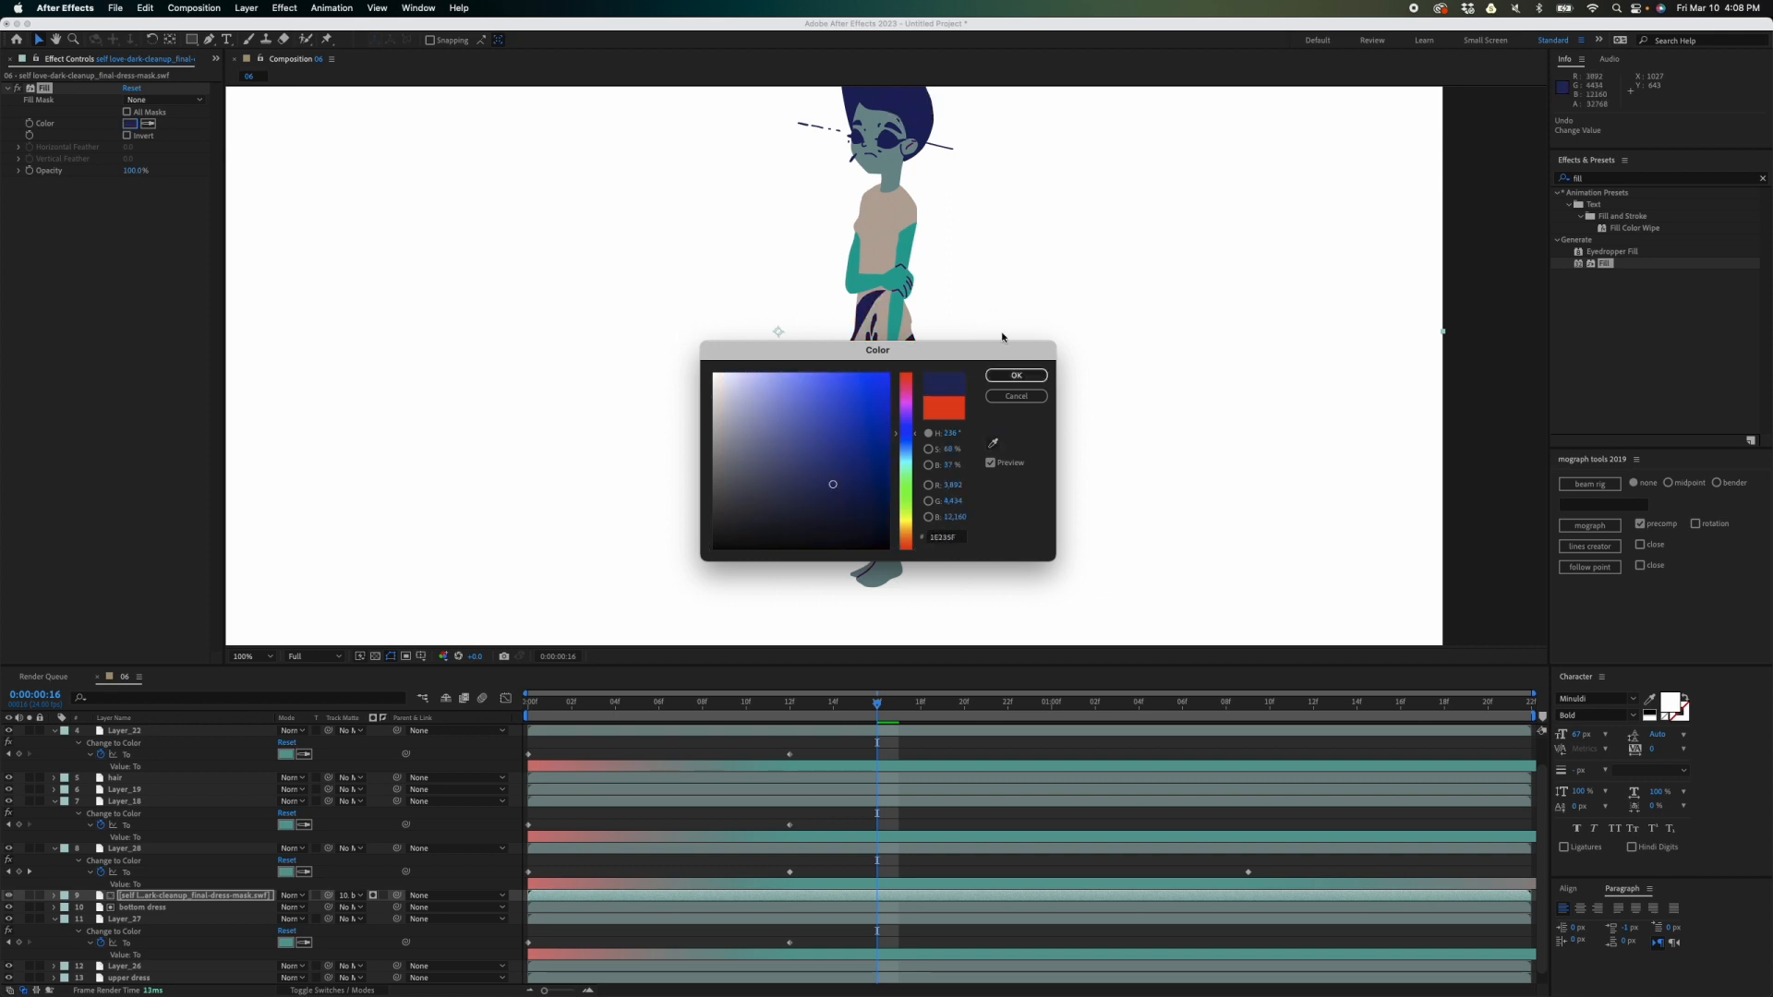
click(1016, 375)
drag(626, 703, 702, 697)
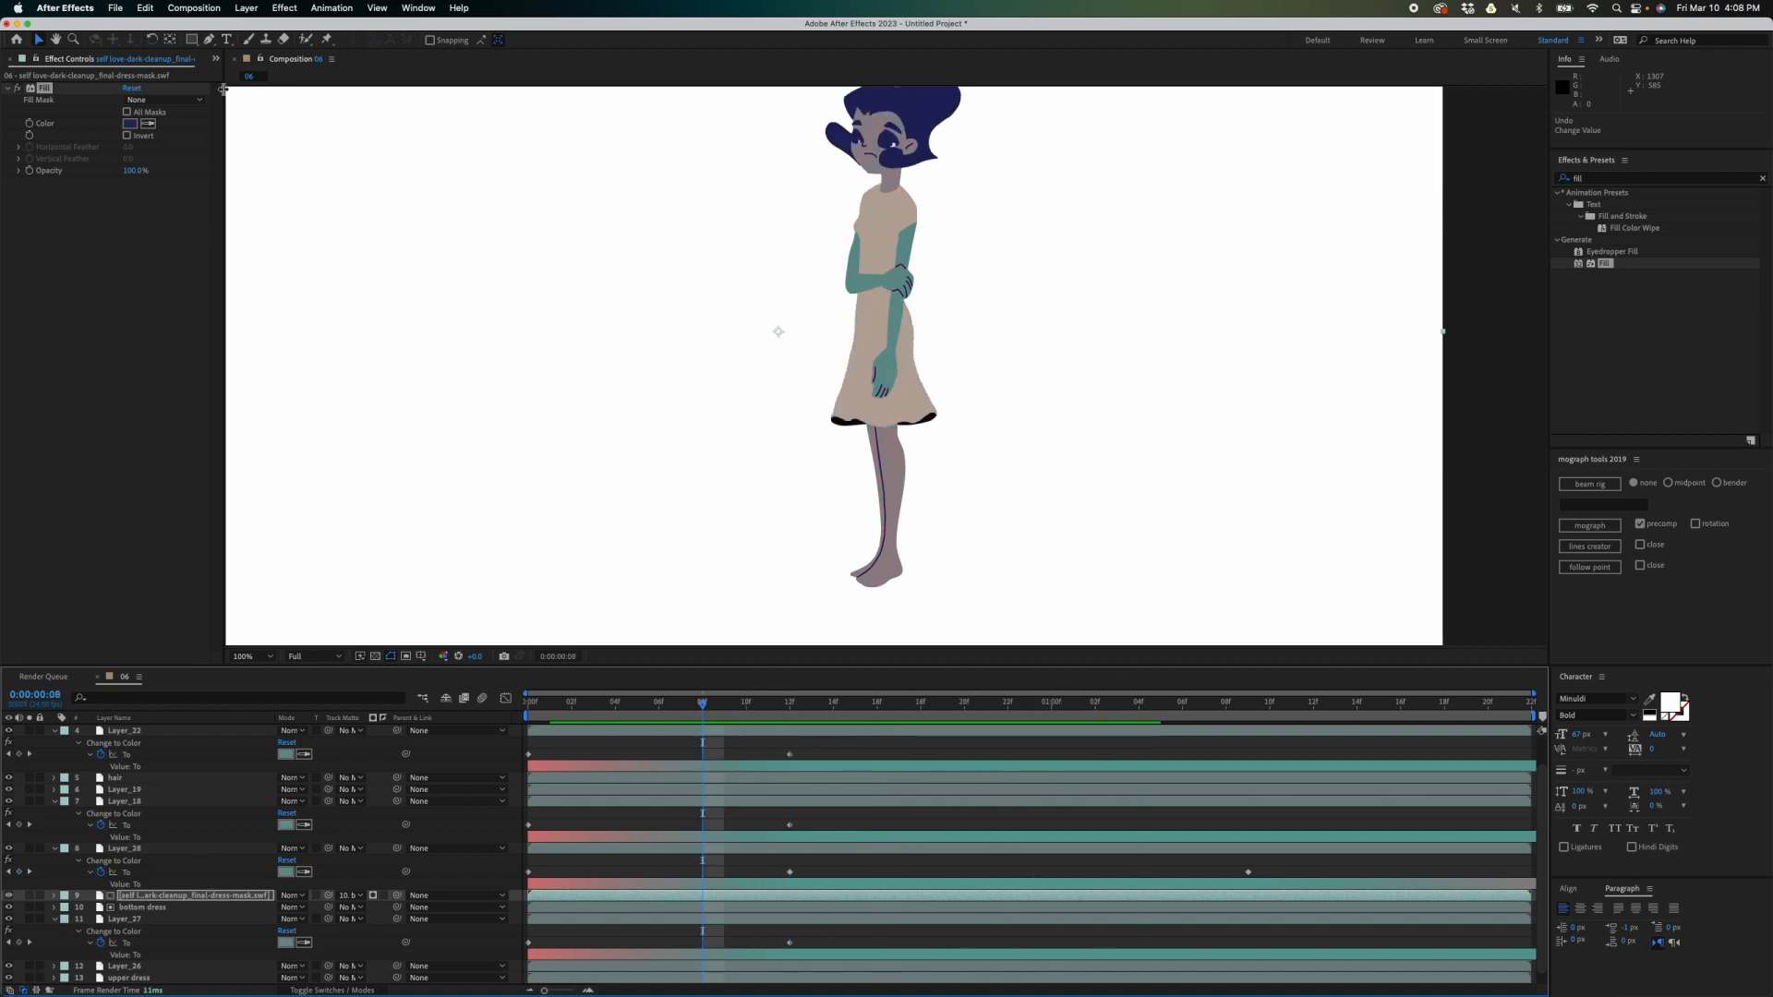
- Duplicate the dress mask layer and place one copy directly above the upper dress layer
click(223, 895)
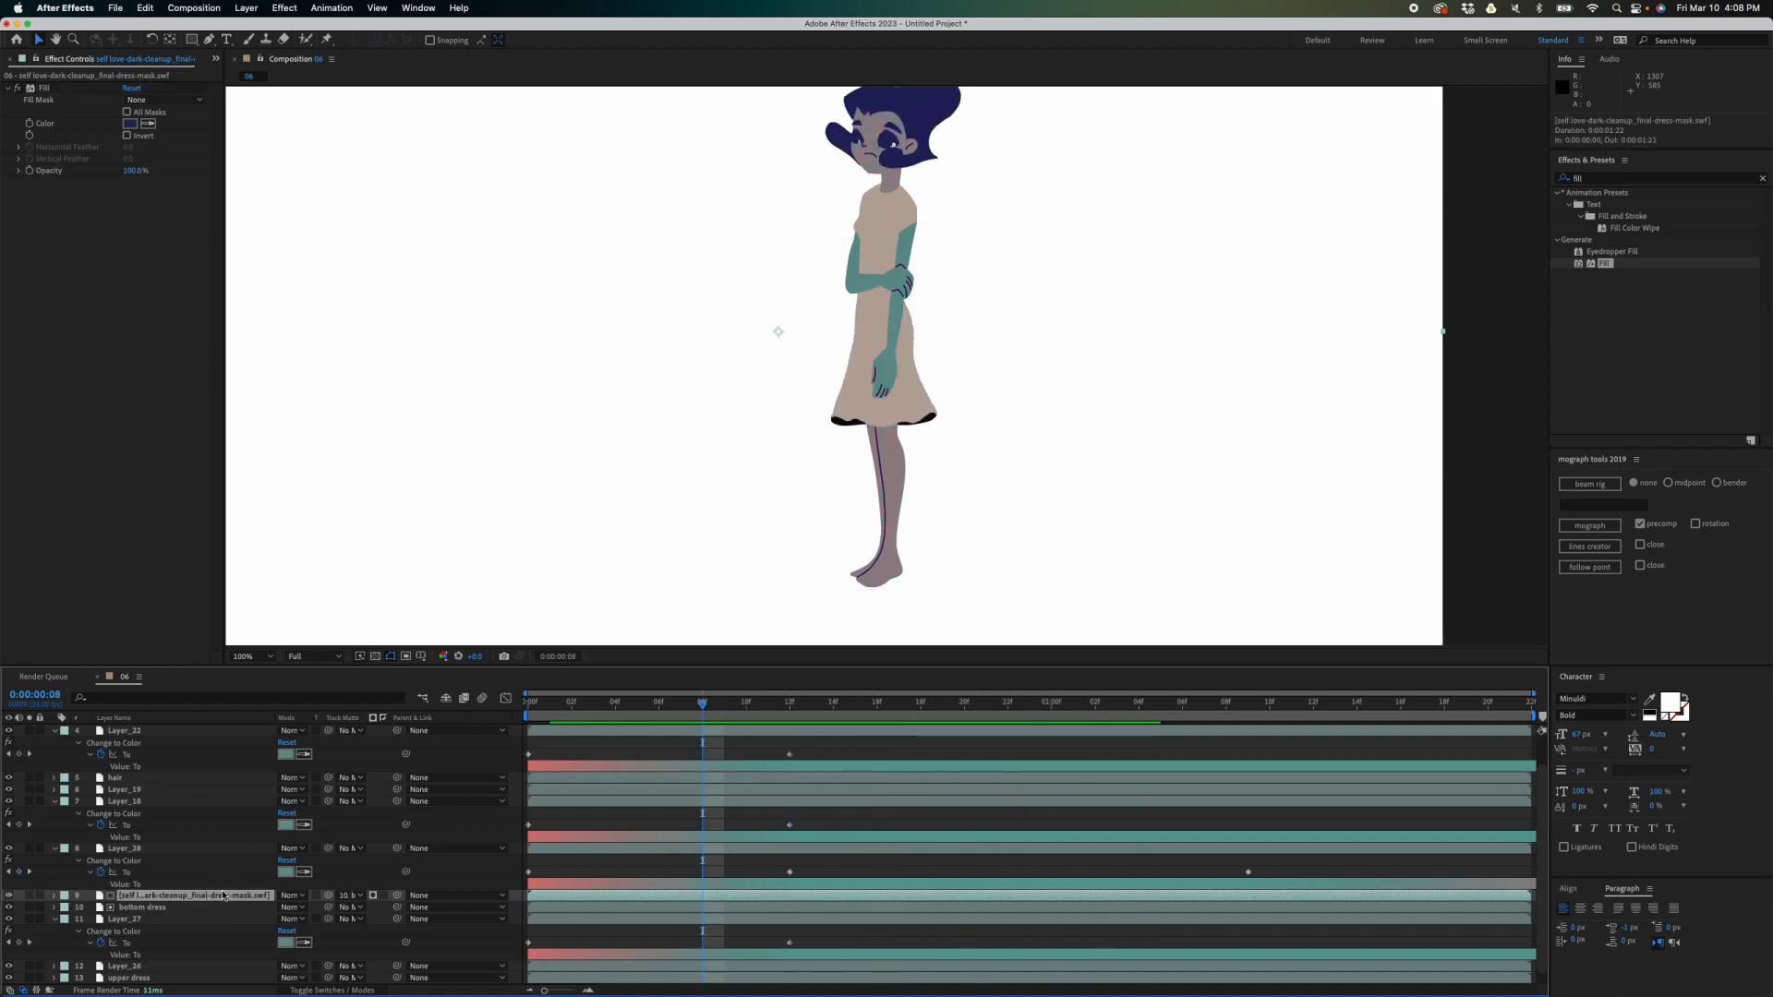
scroll(1477, 893, down, 1)
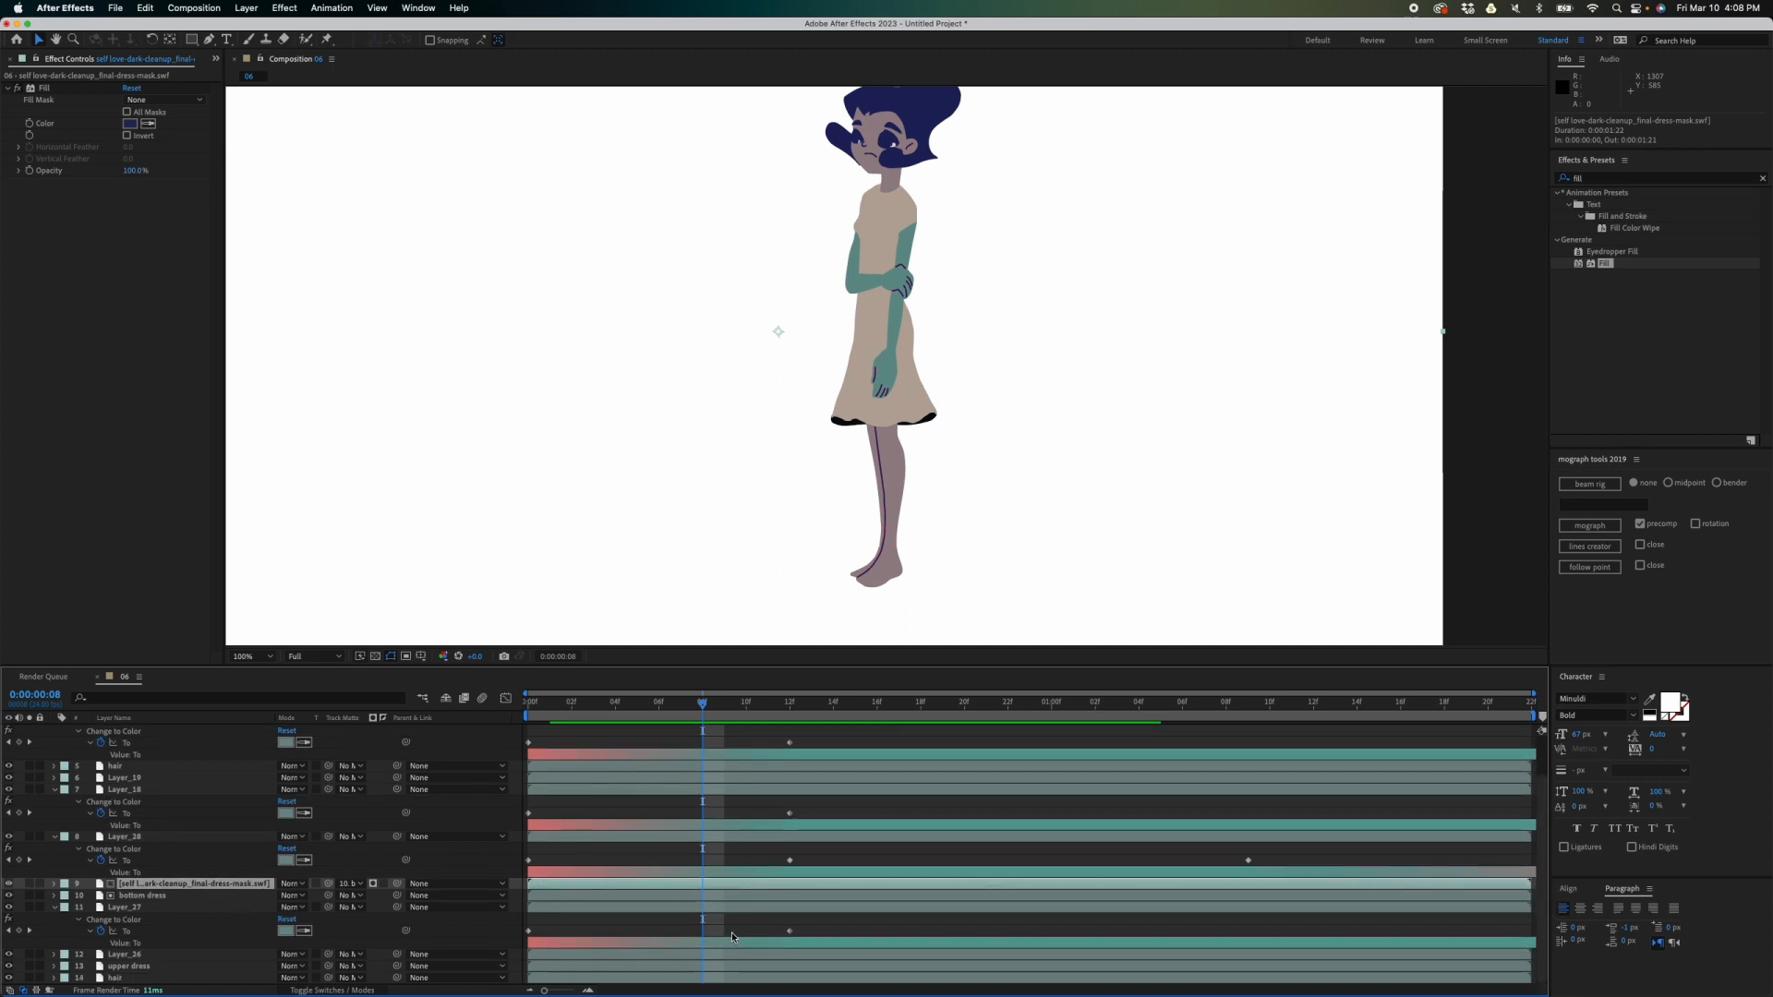
key(super+d)
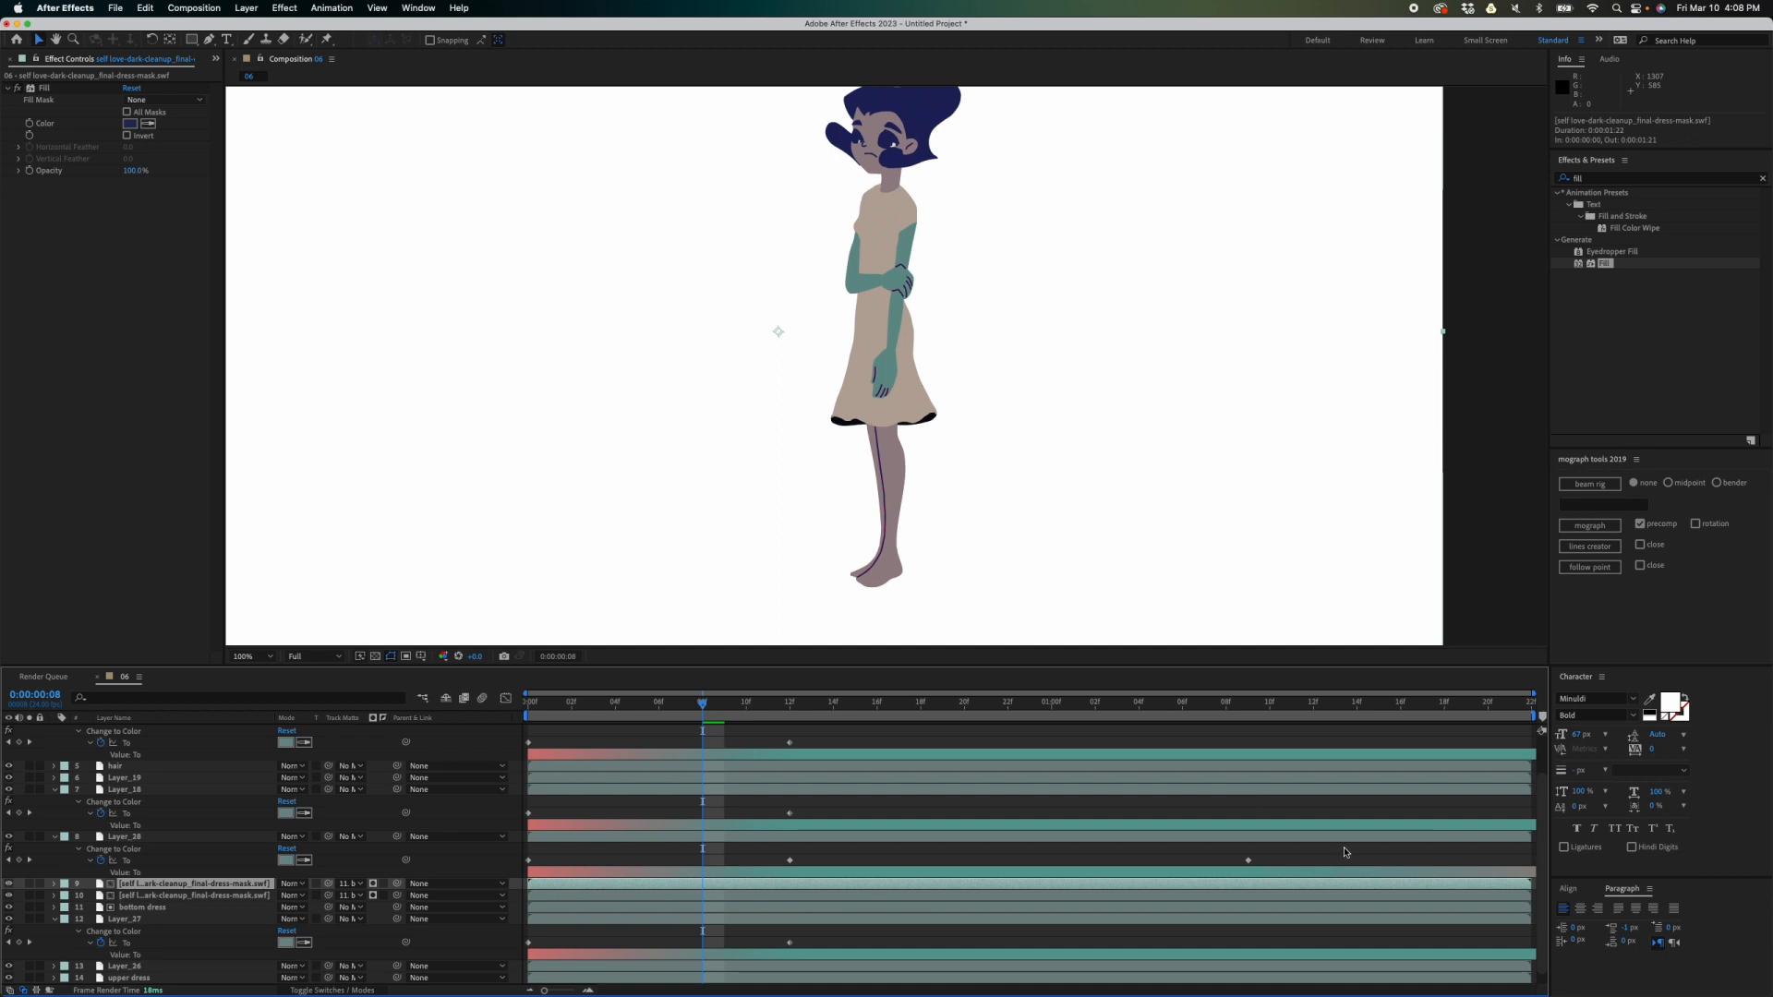
drag(212, 894, 218, 965)
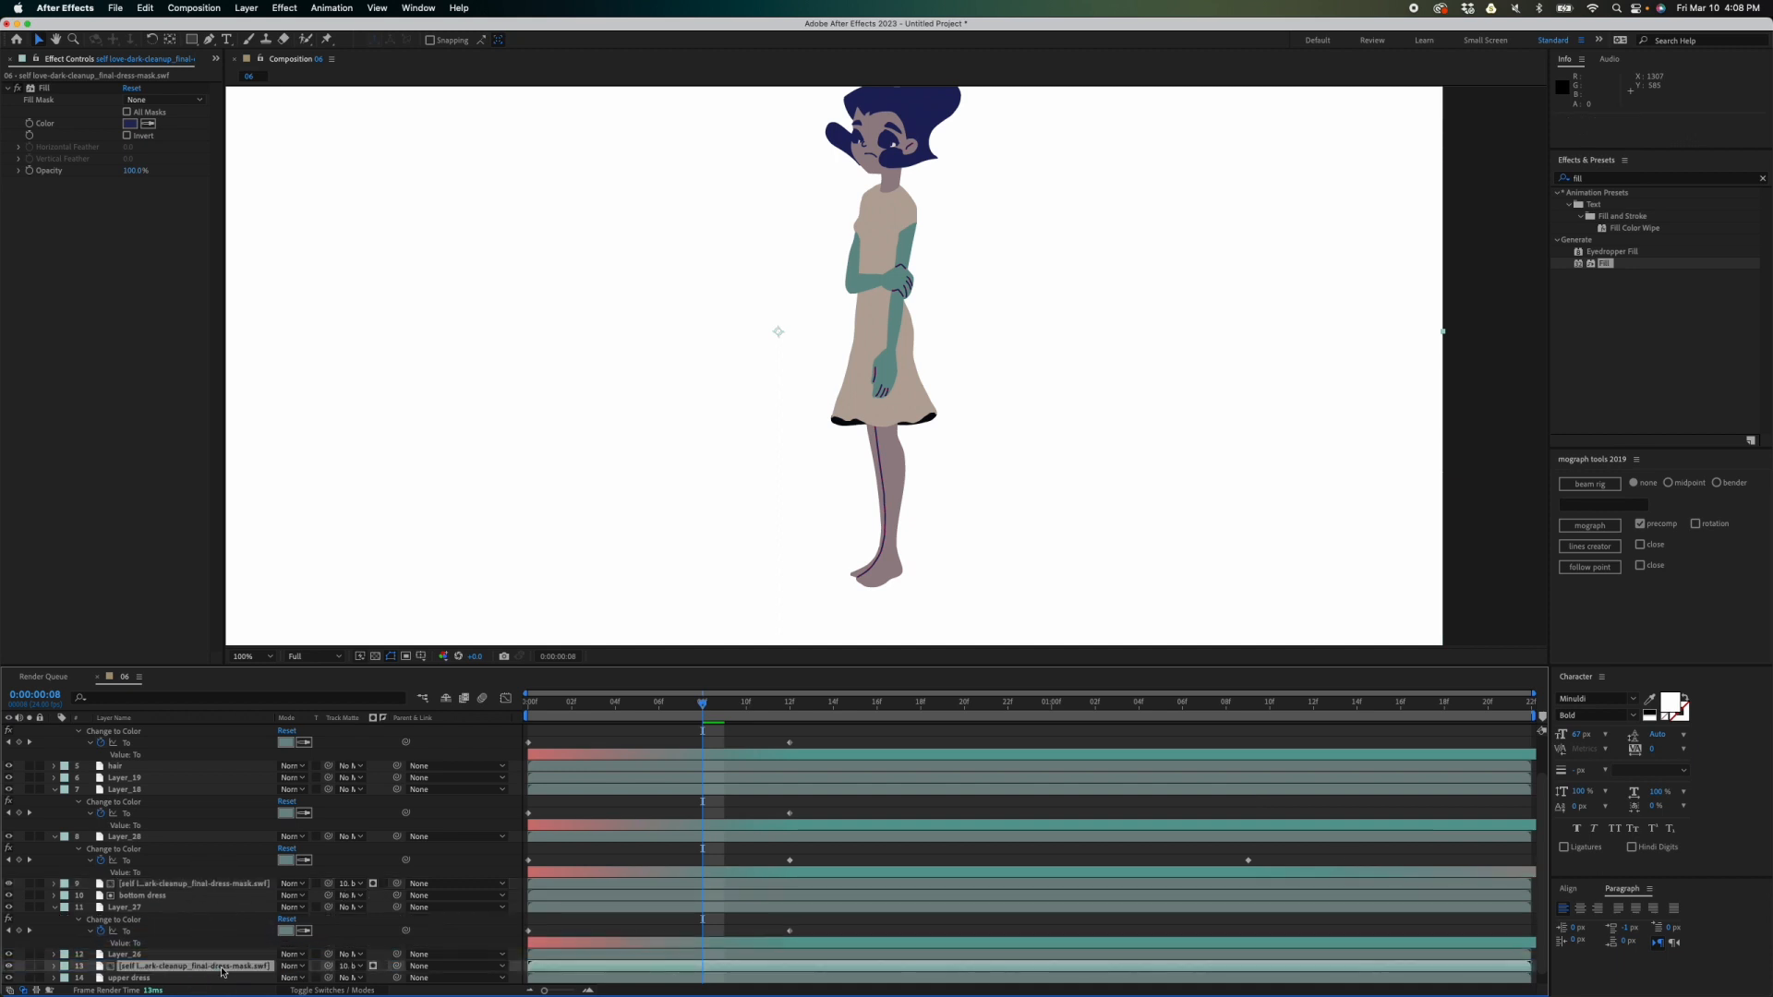
- Set the upper dress as the duplicated mask's track matte, turn the upper dress's visibility back on, and scrub through the result
scroll(1484, 960, down, 1)
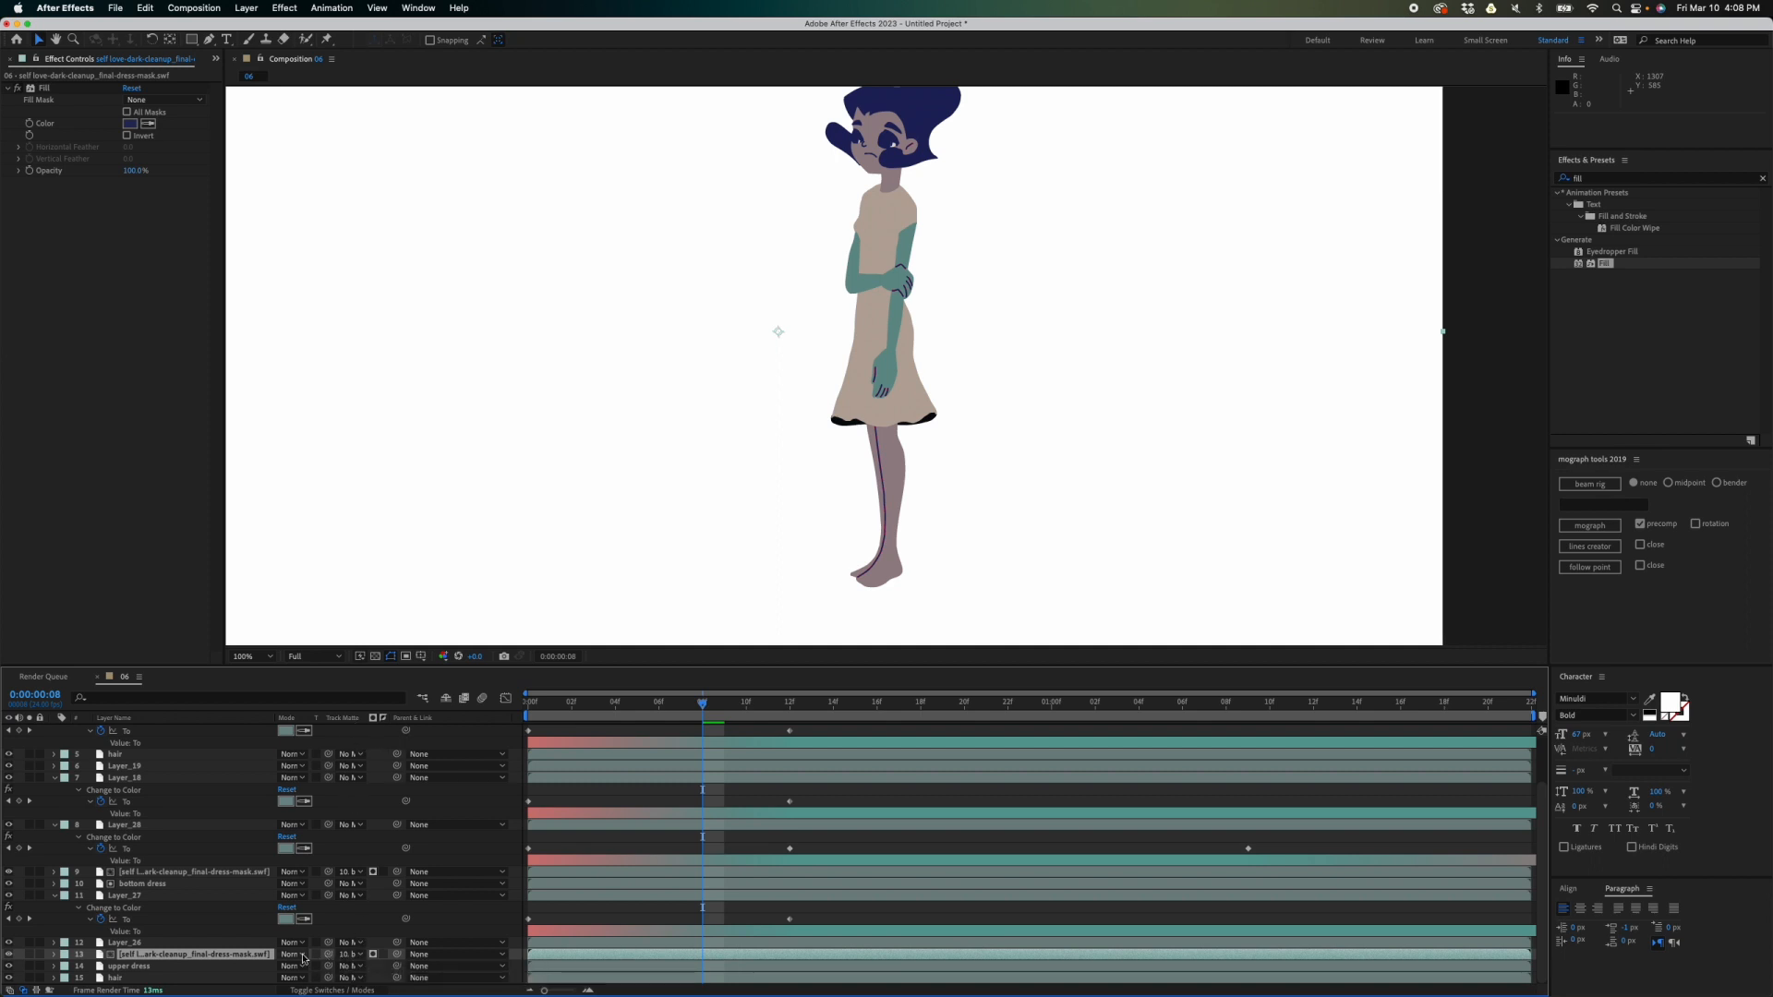
drag(327, 954, 235, 970)
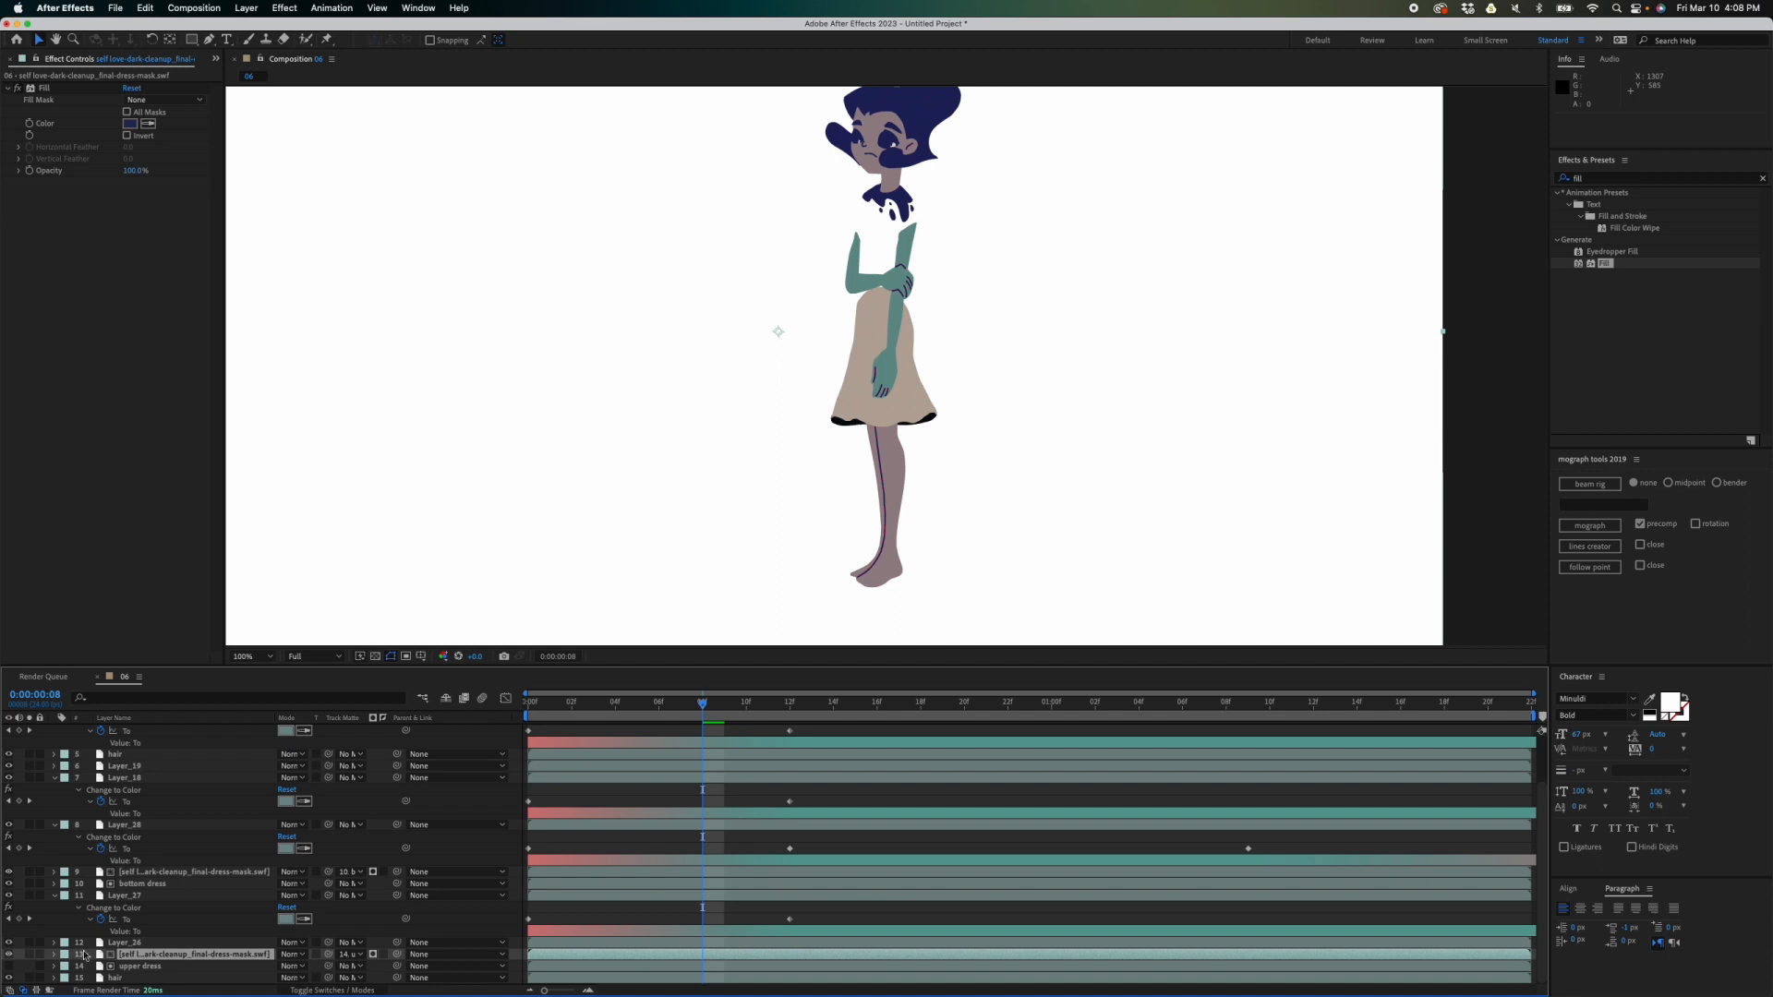
click(9, 967)
click(637, 706)
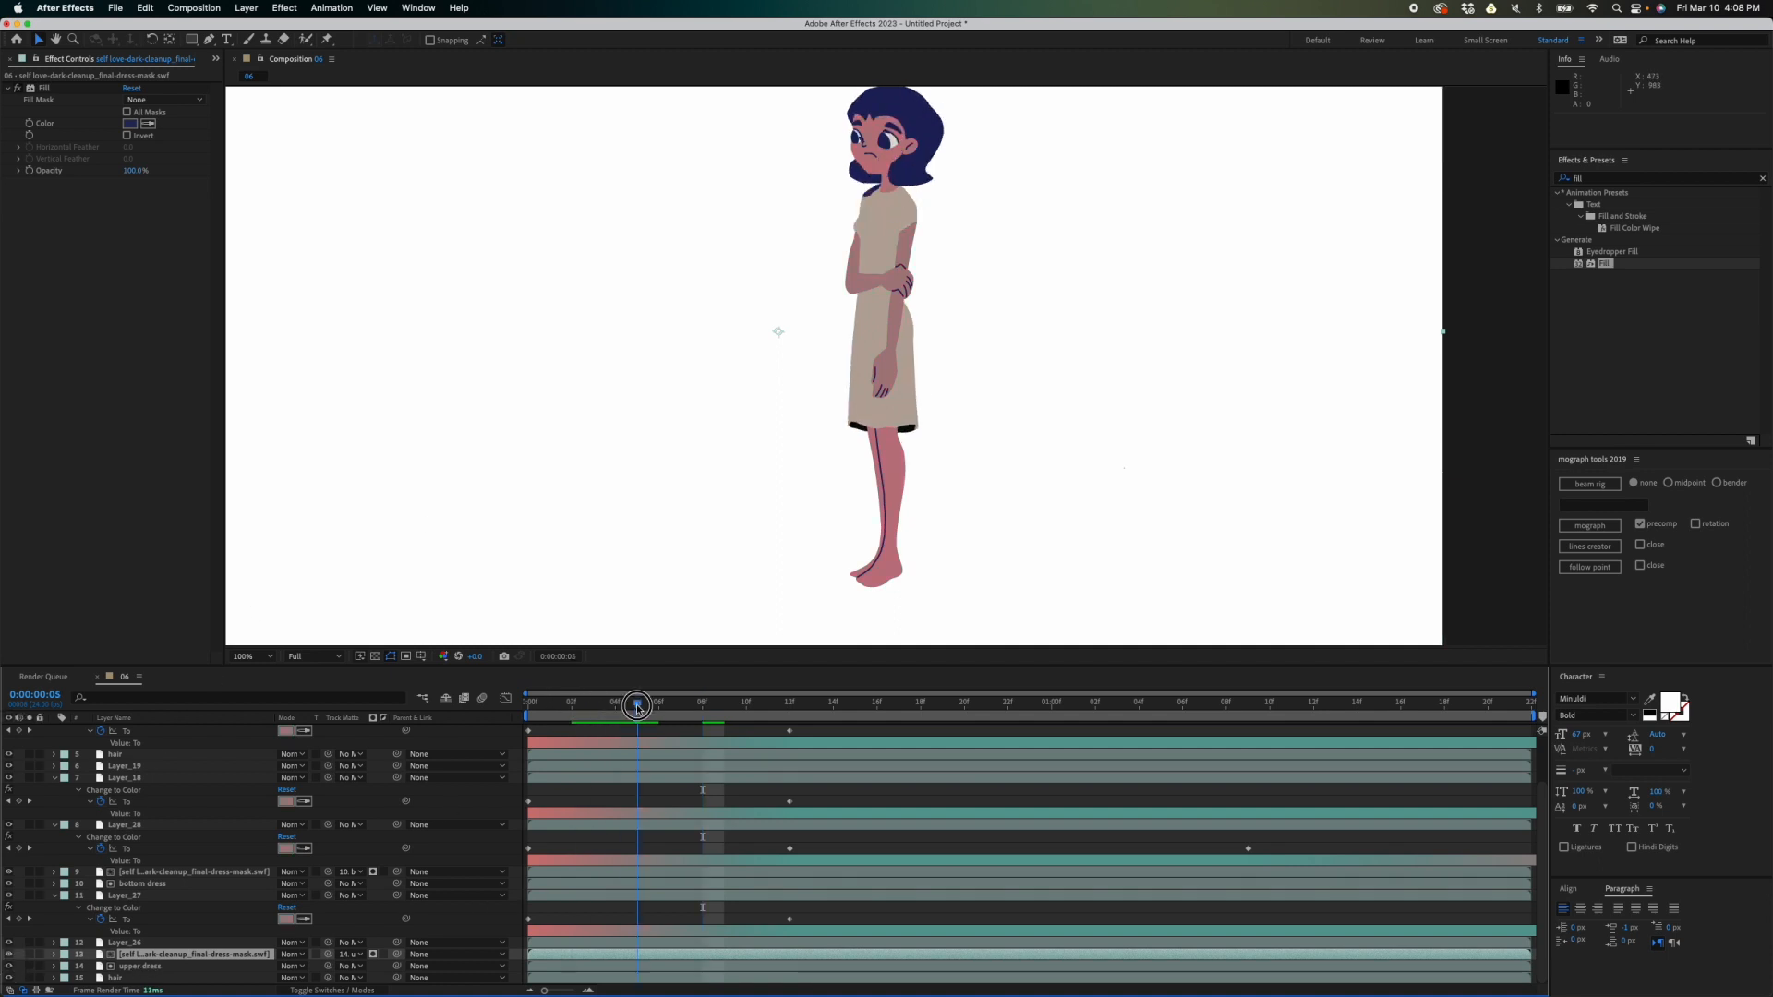
drag(637, 705, 1034, 718)
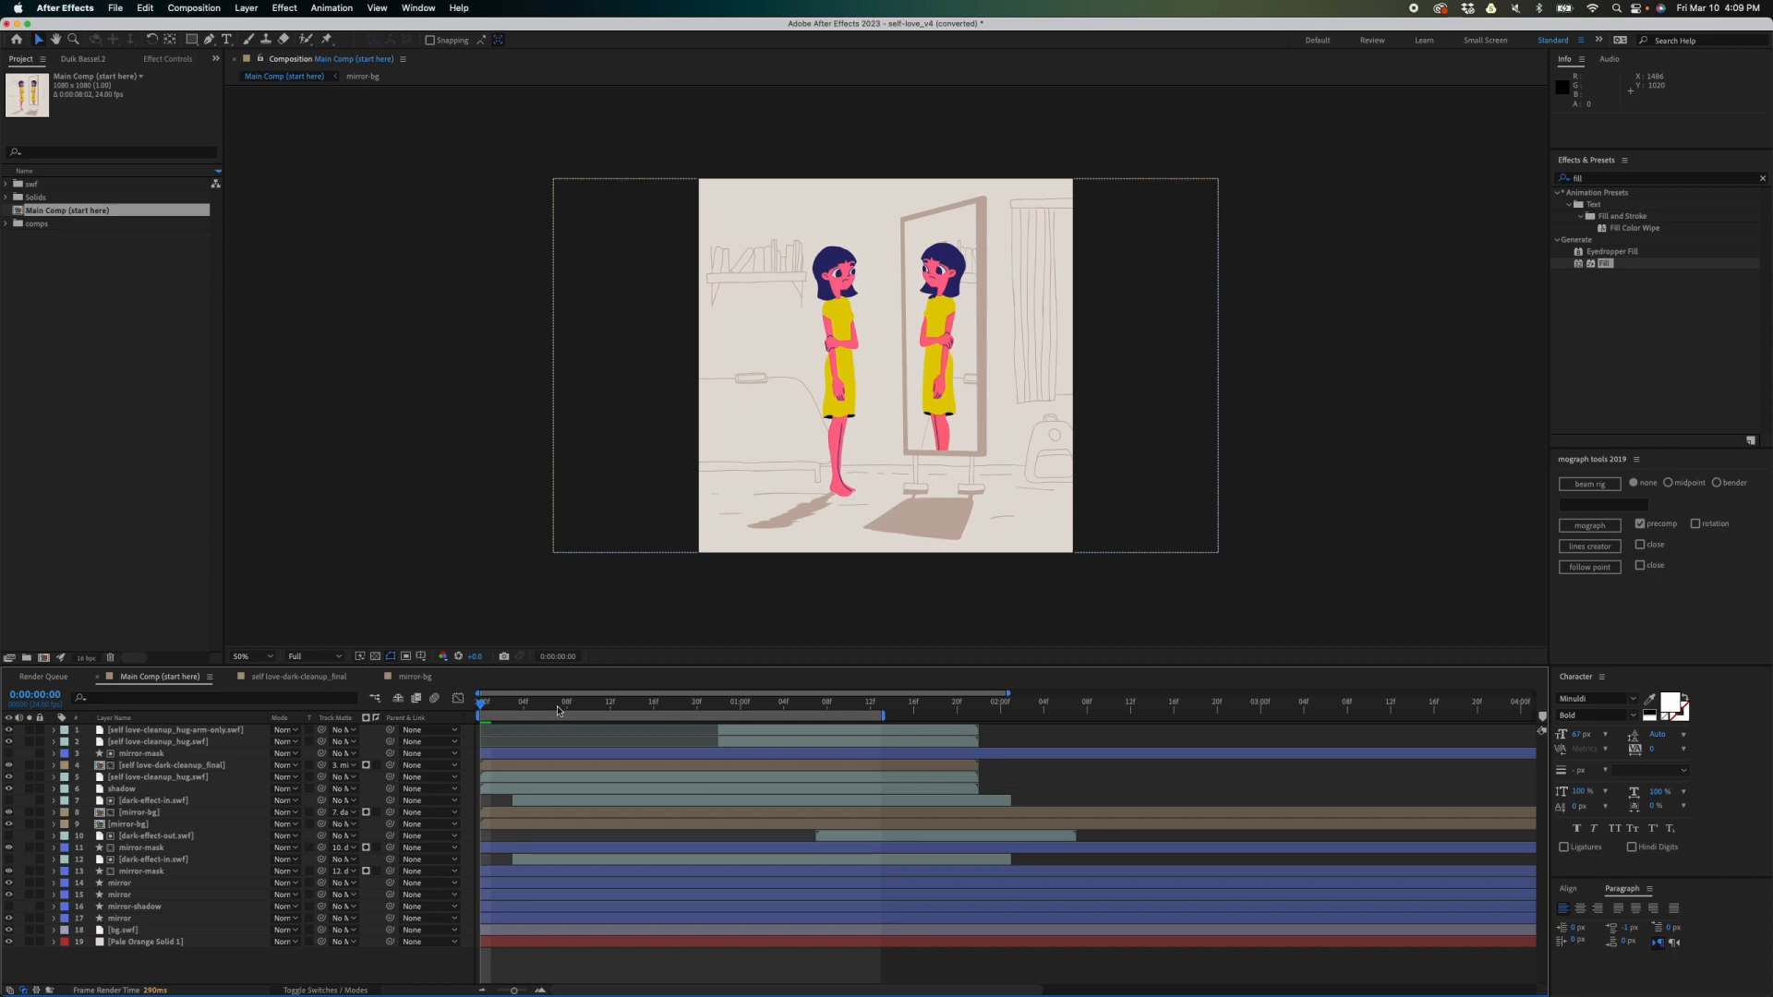
- Examine the mirror transformation in the Main Comp by scrubbing through it, and undo a trial shift of the self love-dark-cleanup_final layer
drag(526, 702, 839, 692)
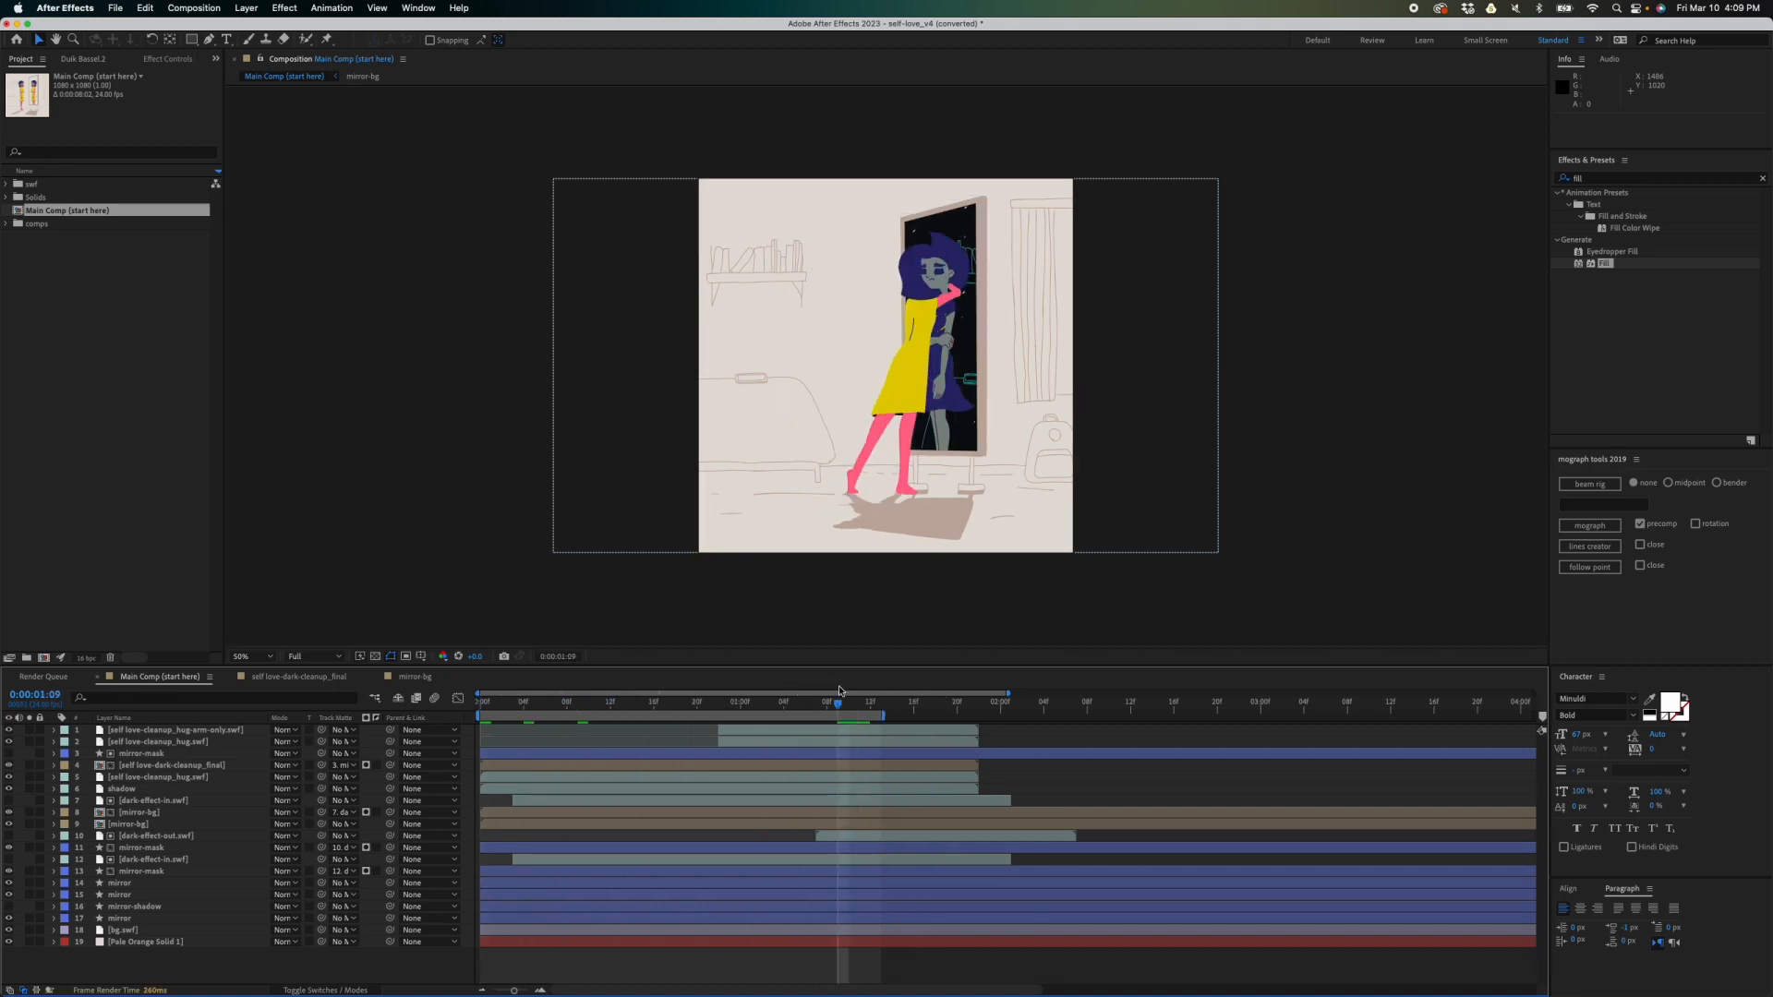
drag(814, 706, 578, 724)
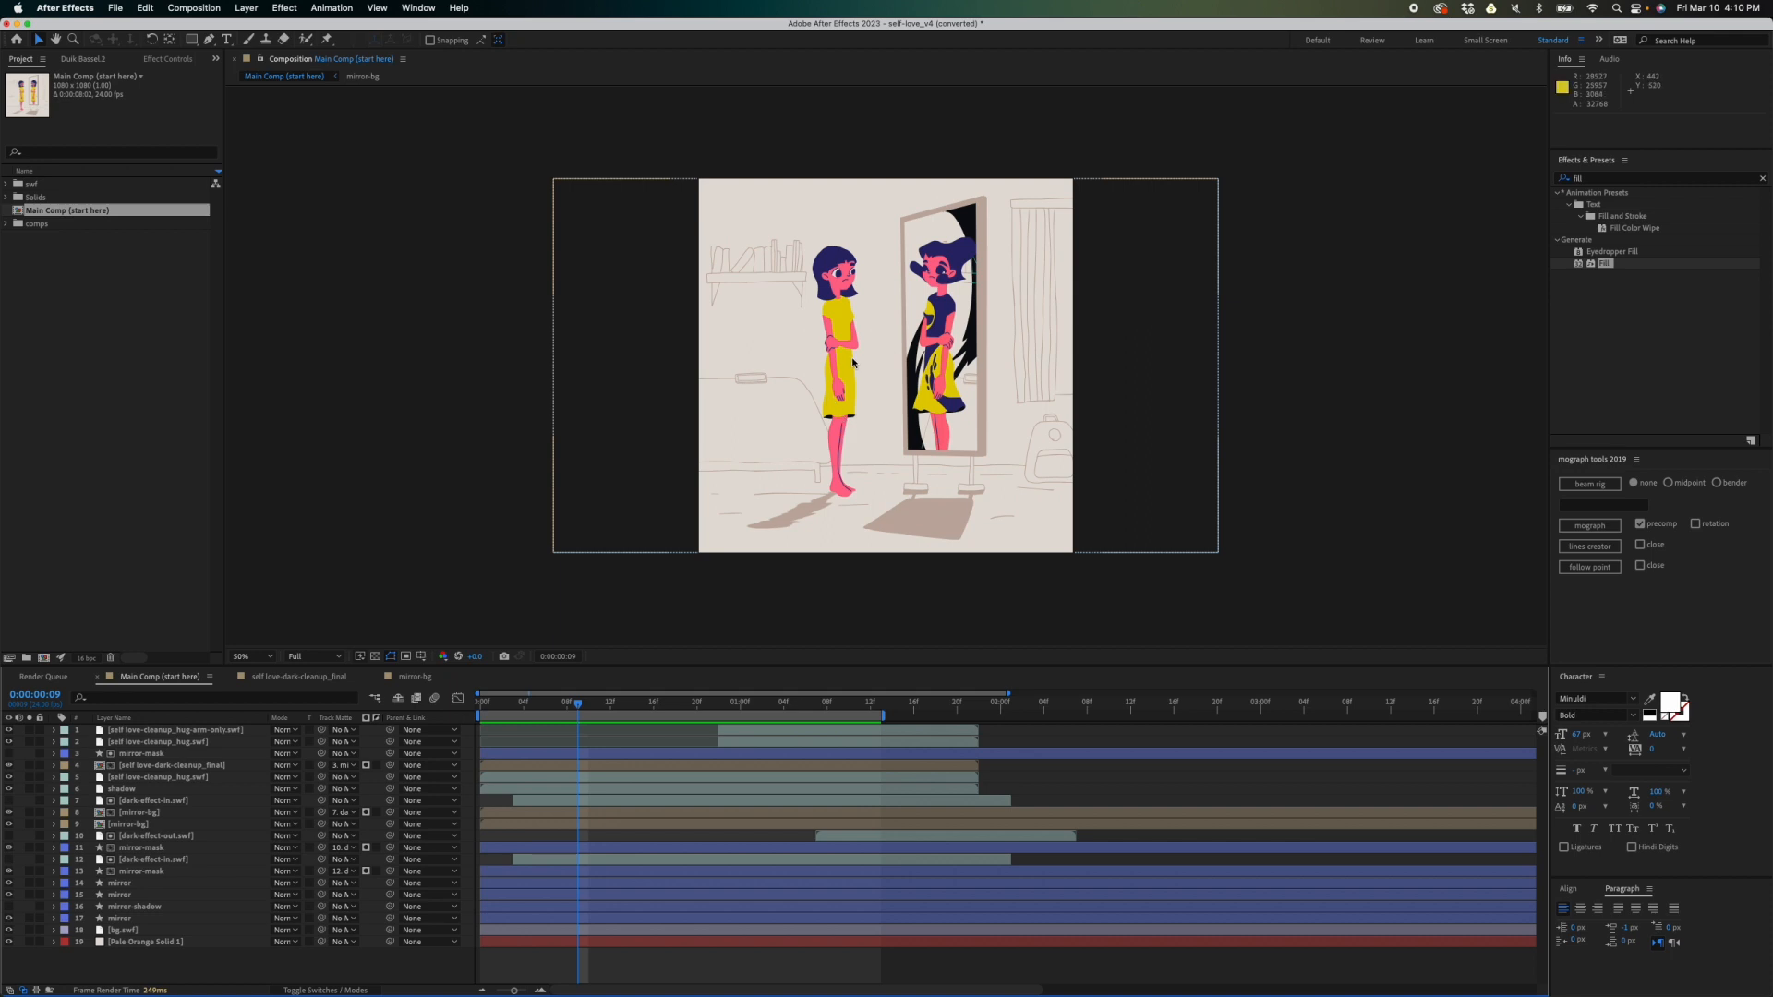
drag(586, 709, 498, 721)
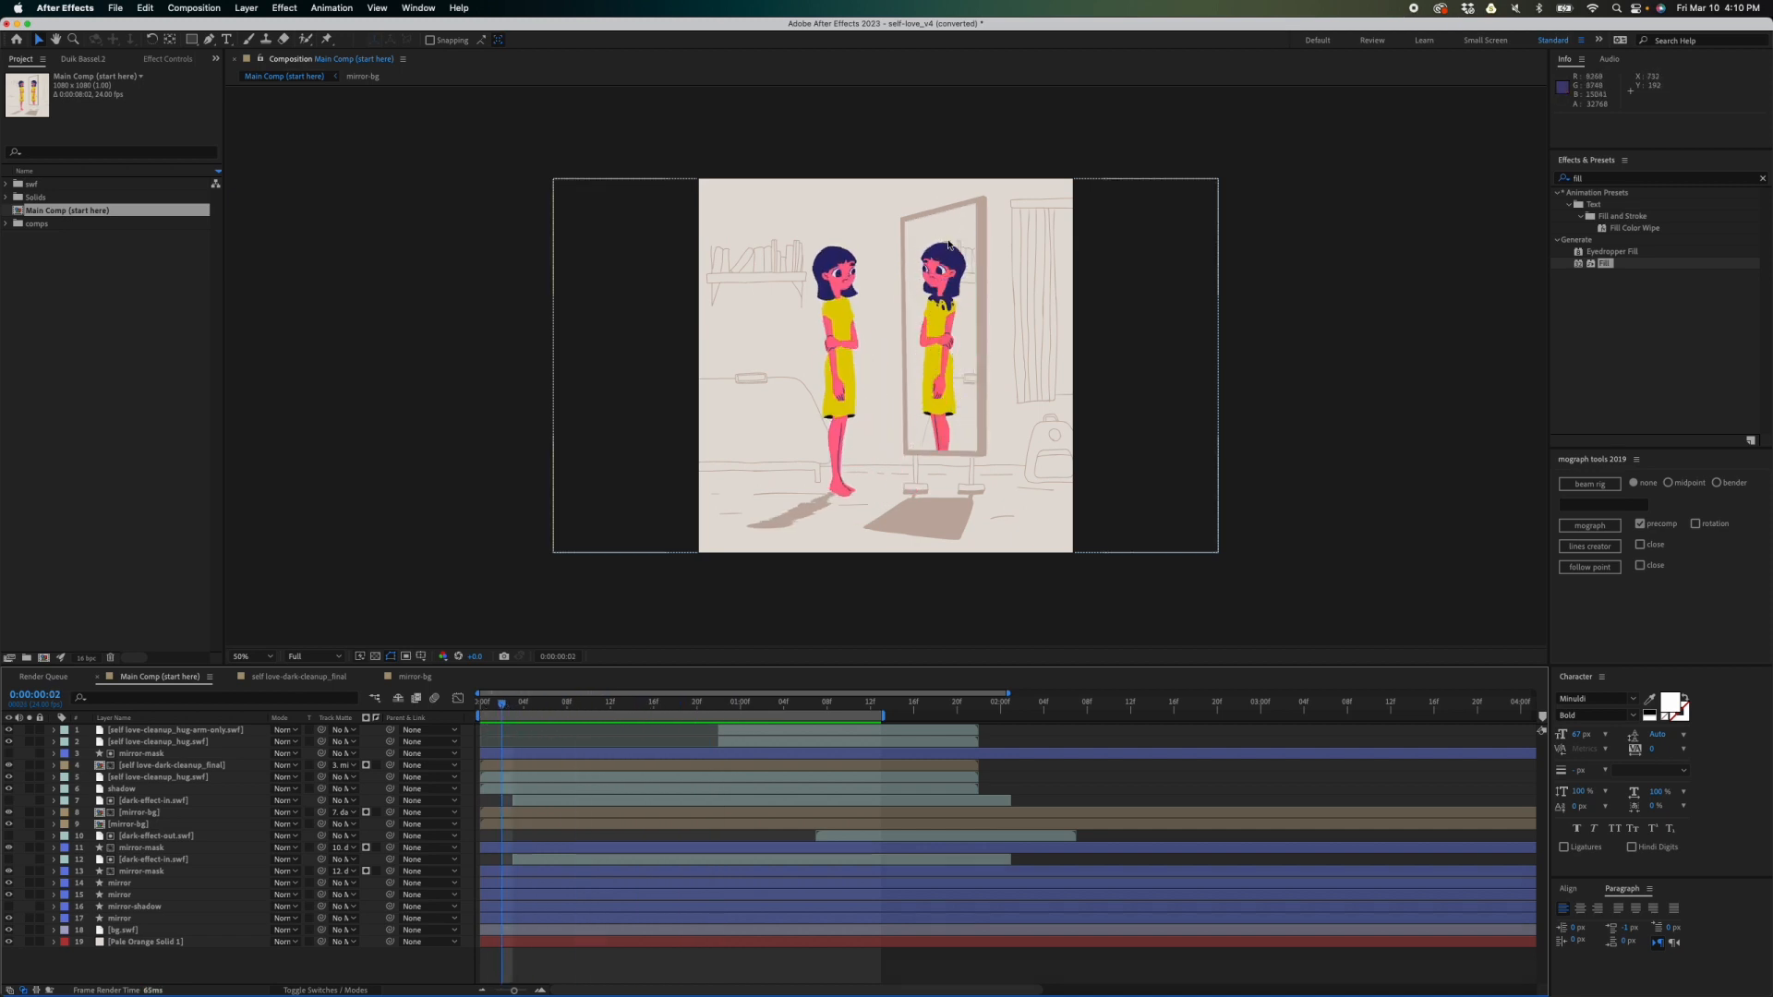
click(546, 706)
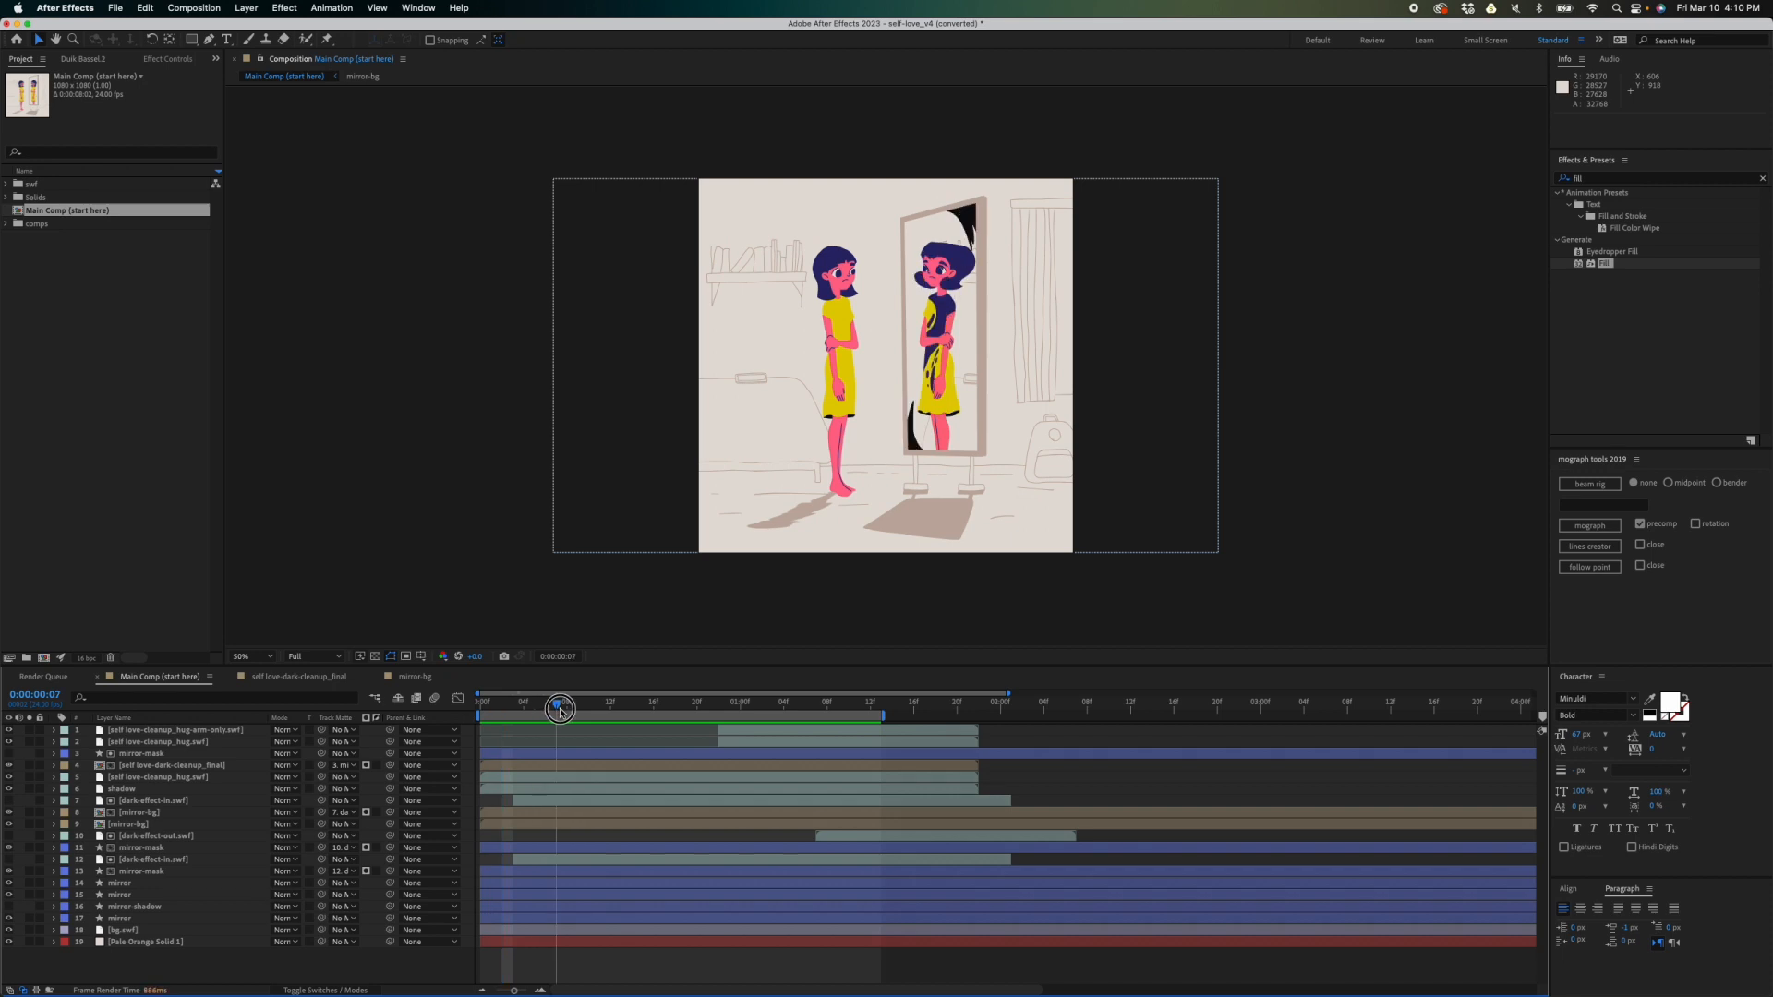
drag(1021, 473, 1023, 446)
key(super+z)
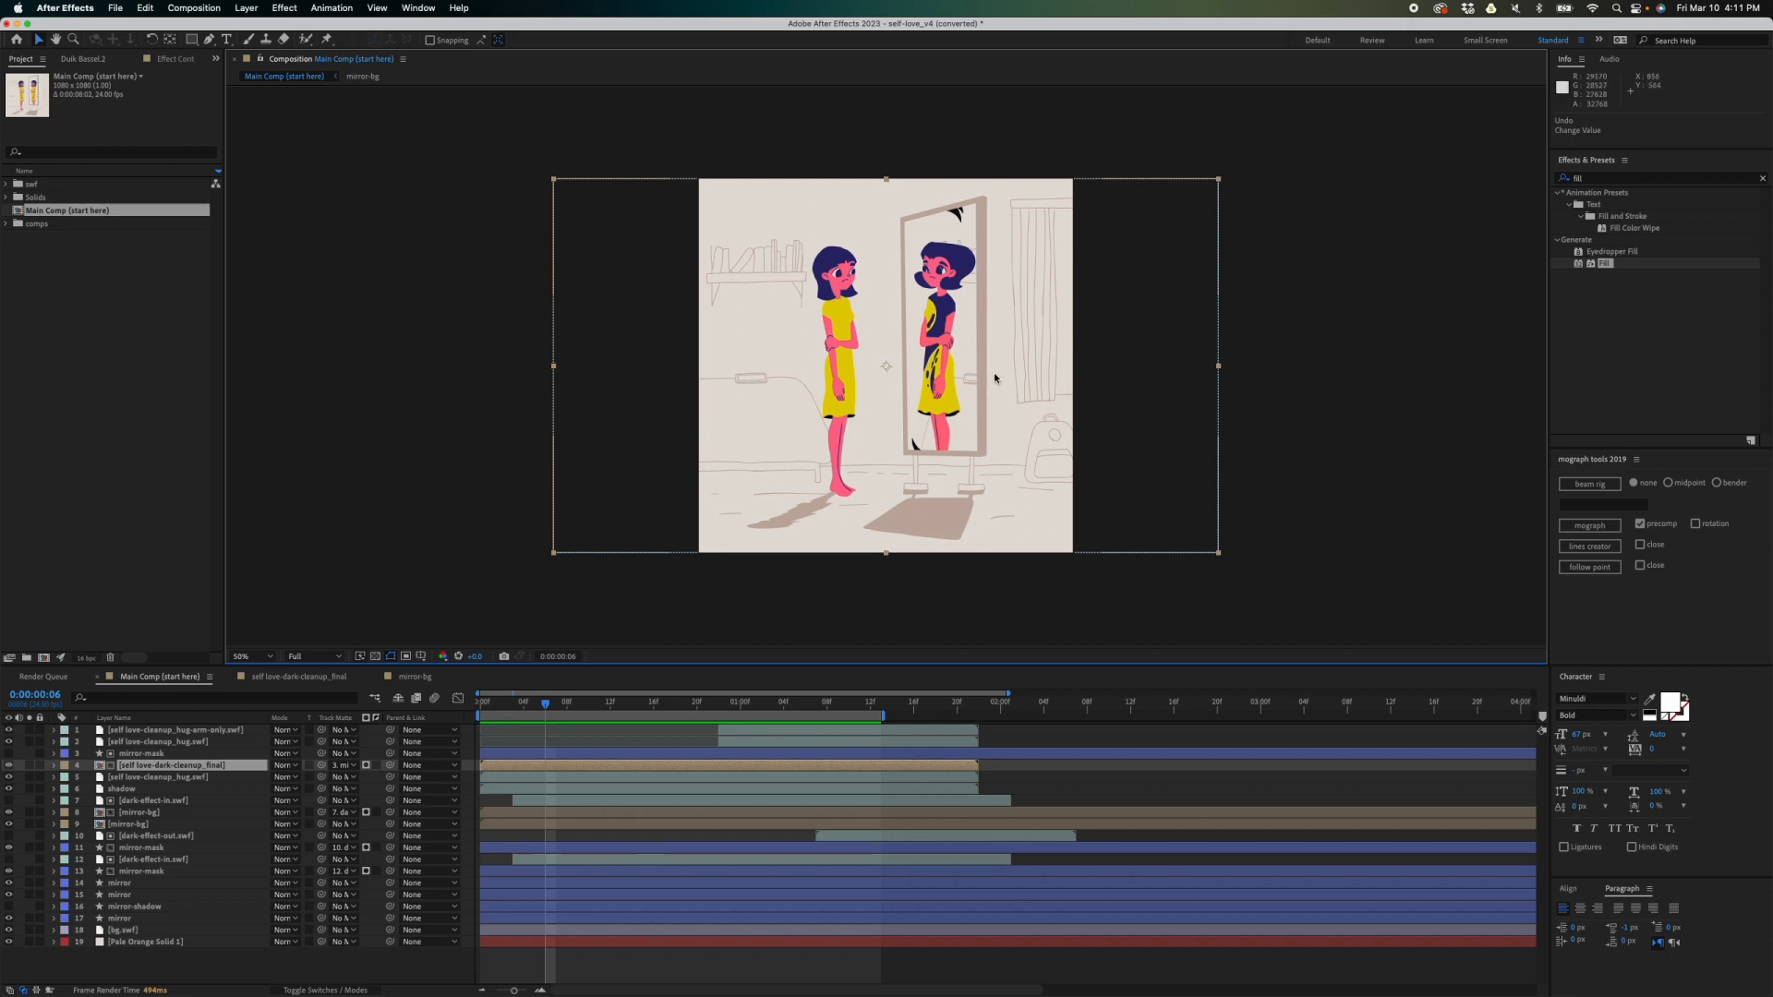
- Switch to Adobe Animate, look over the room line art in bg.fla, test the movie as bg.swf, and close the preview
key(super+Tab)
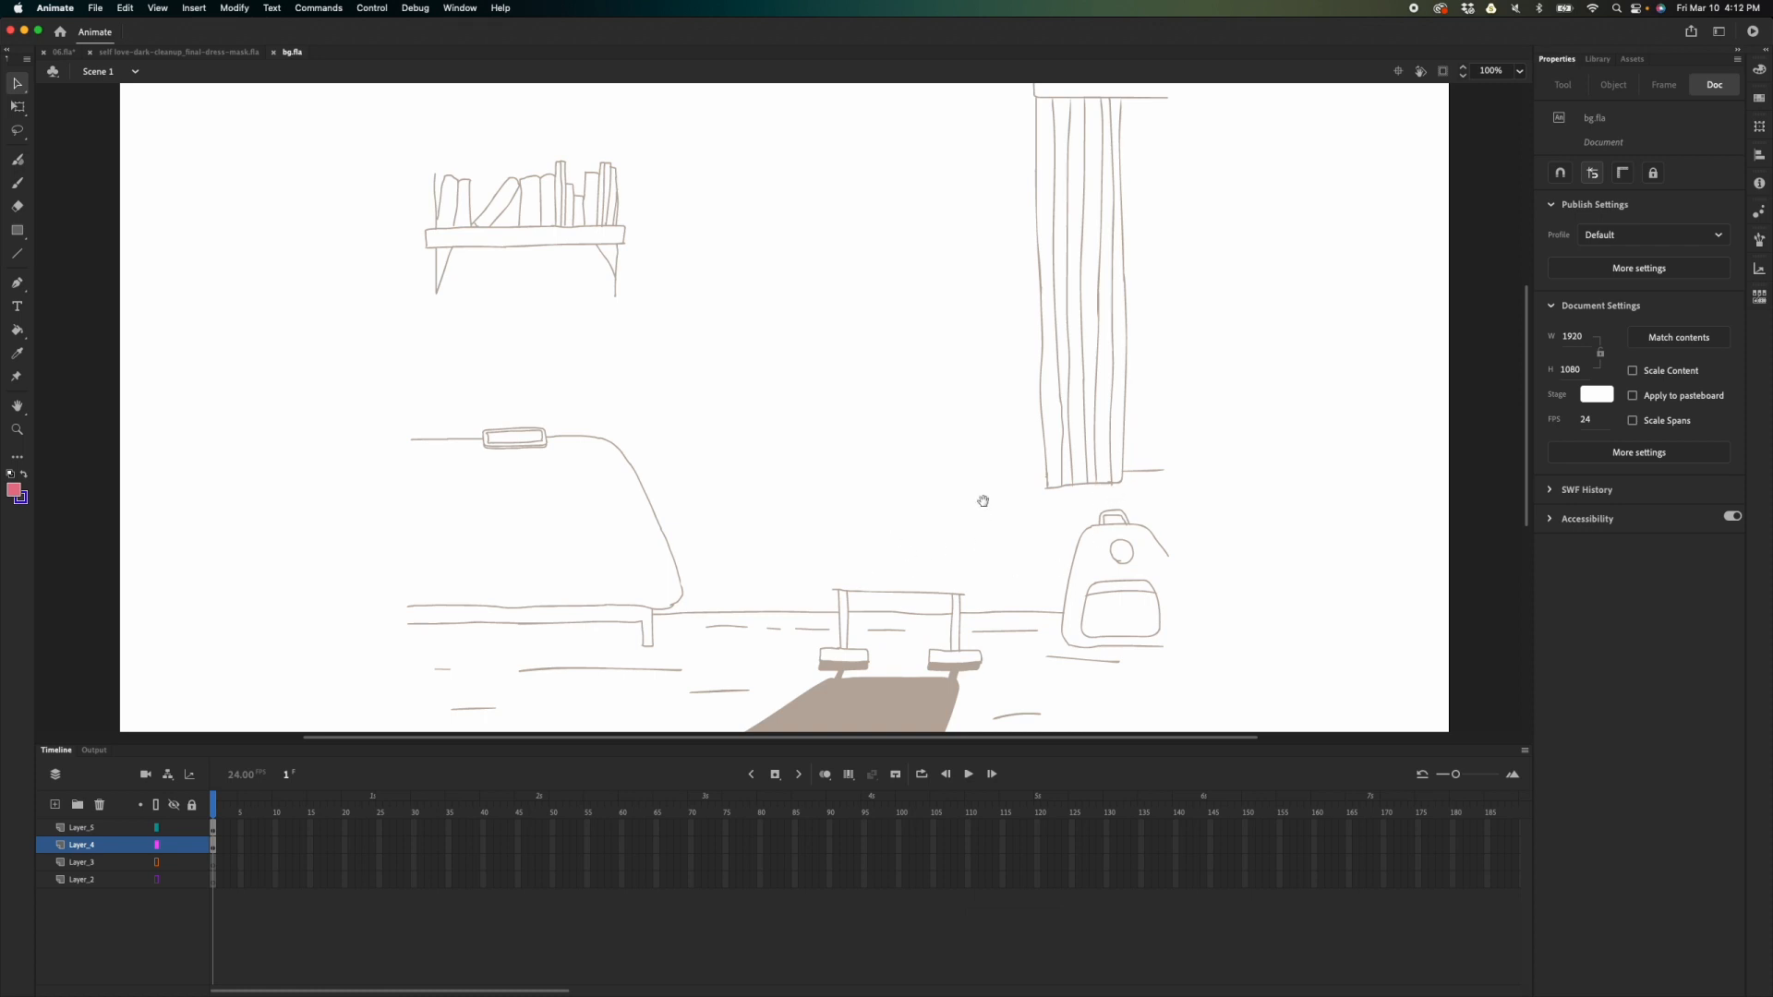
drag(983, 500, 1017, 522)
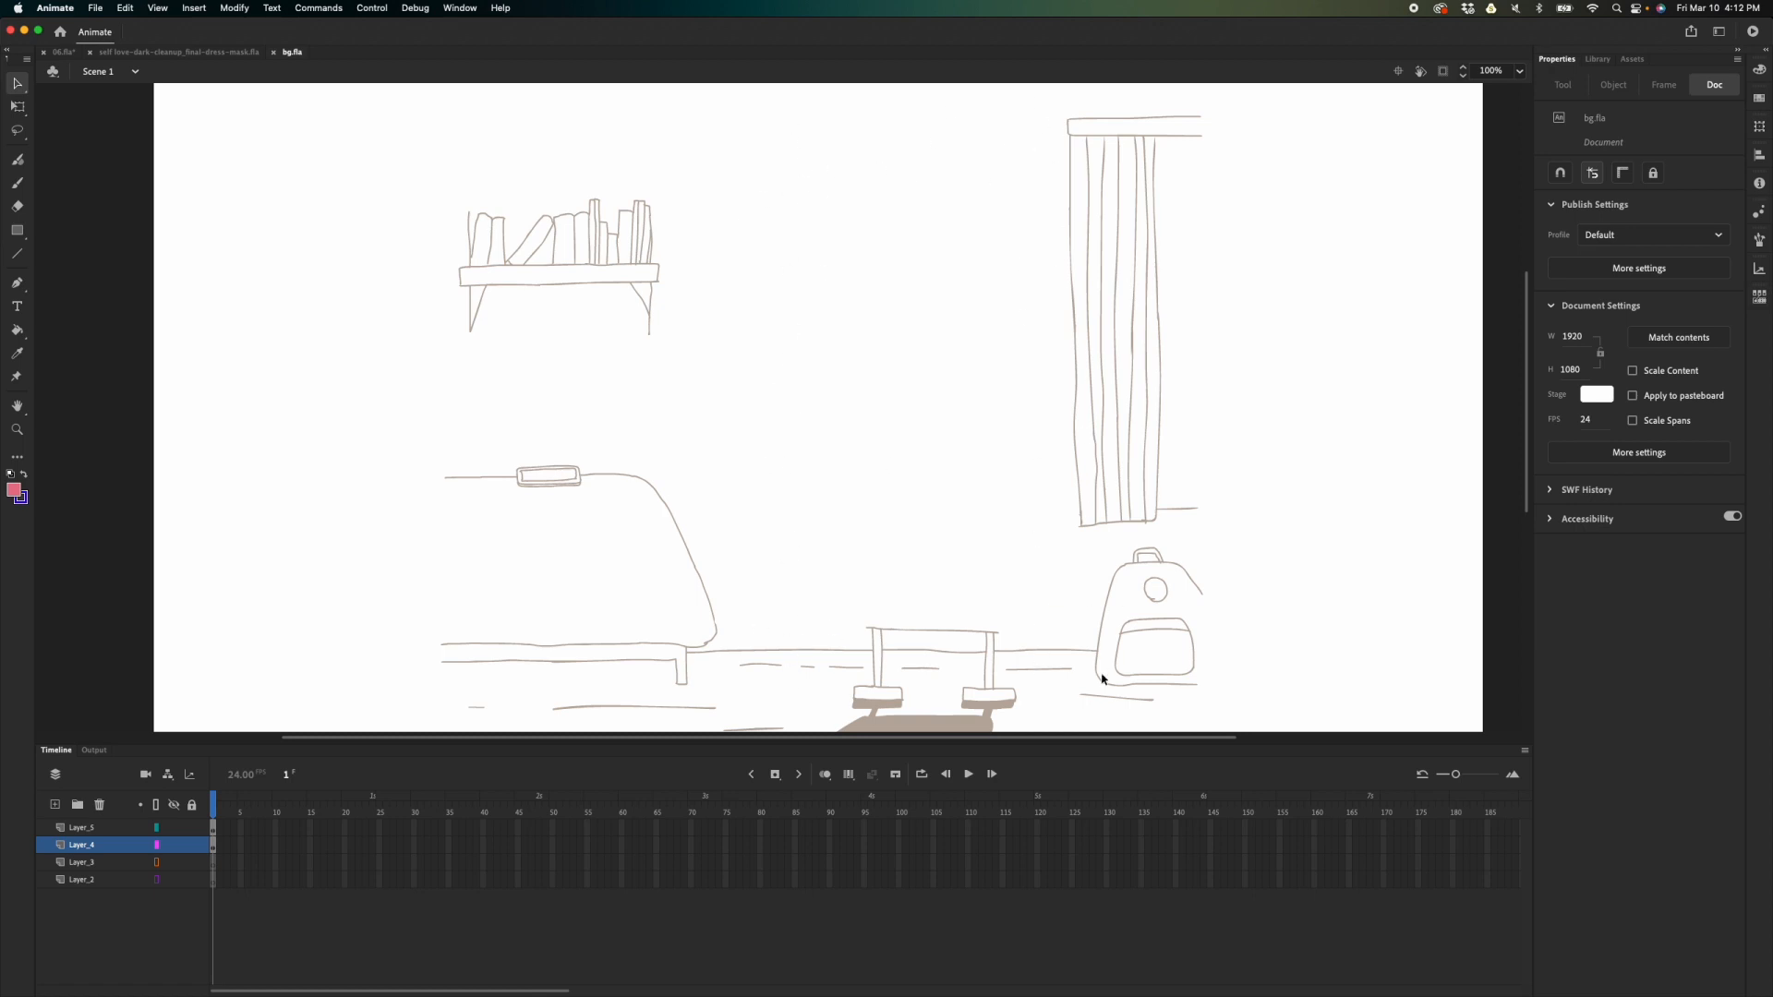
scroll(961, 534, right, 5)
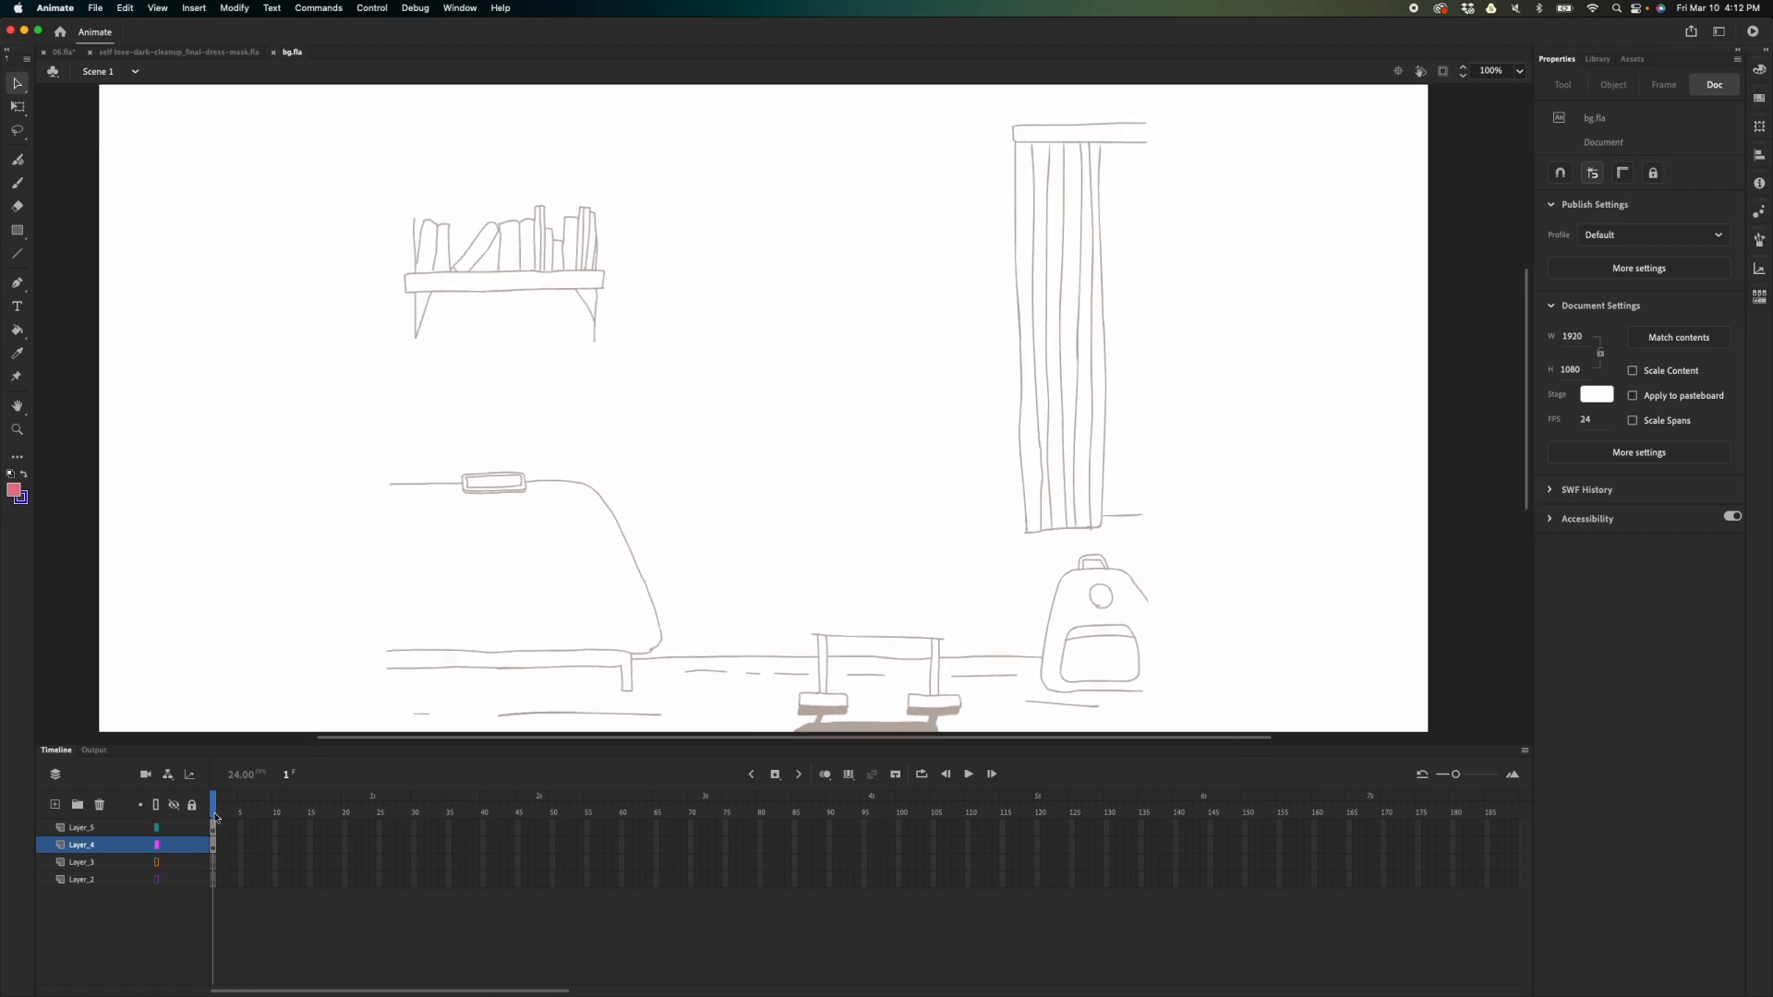
key(super+Return)
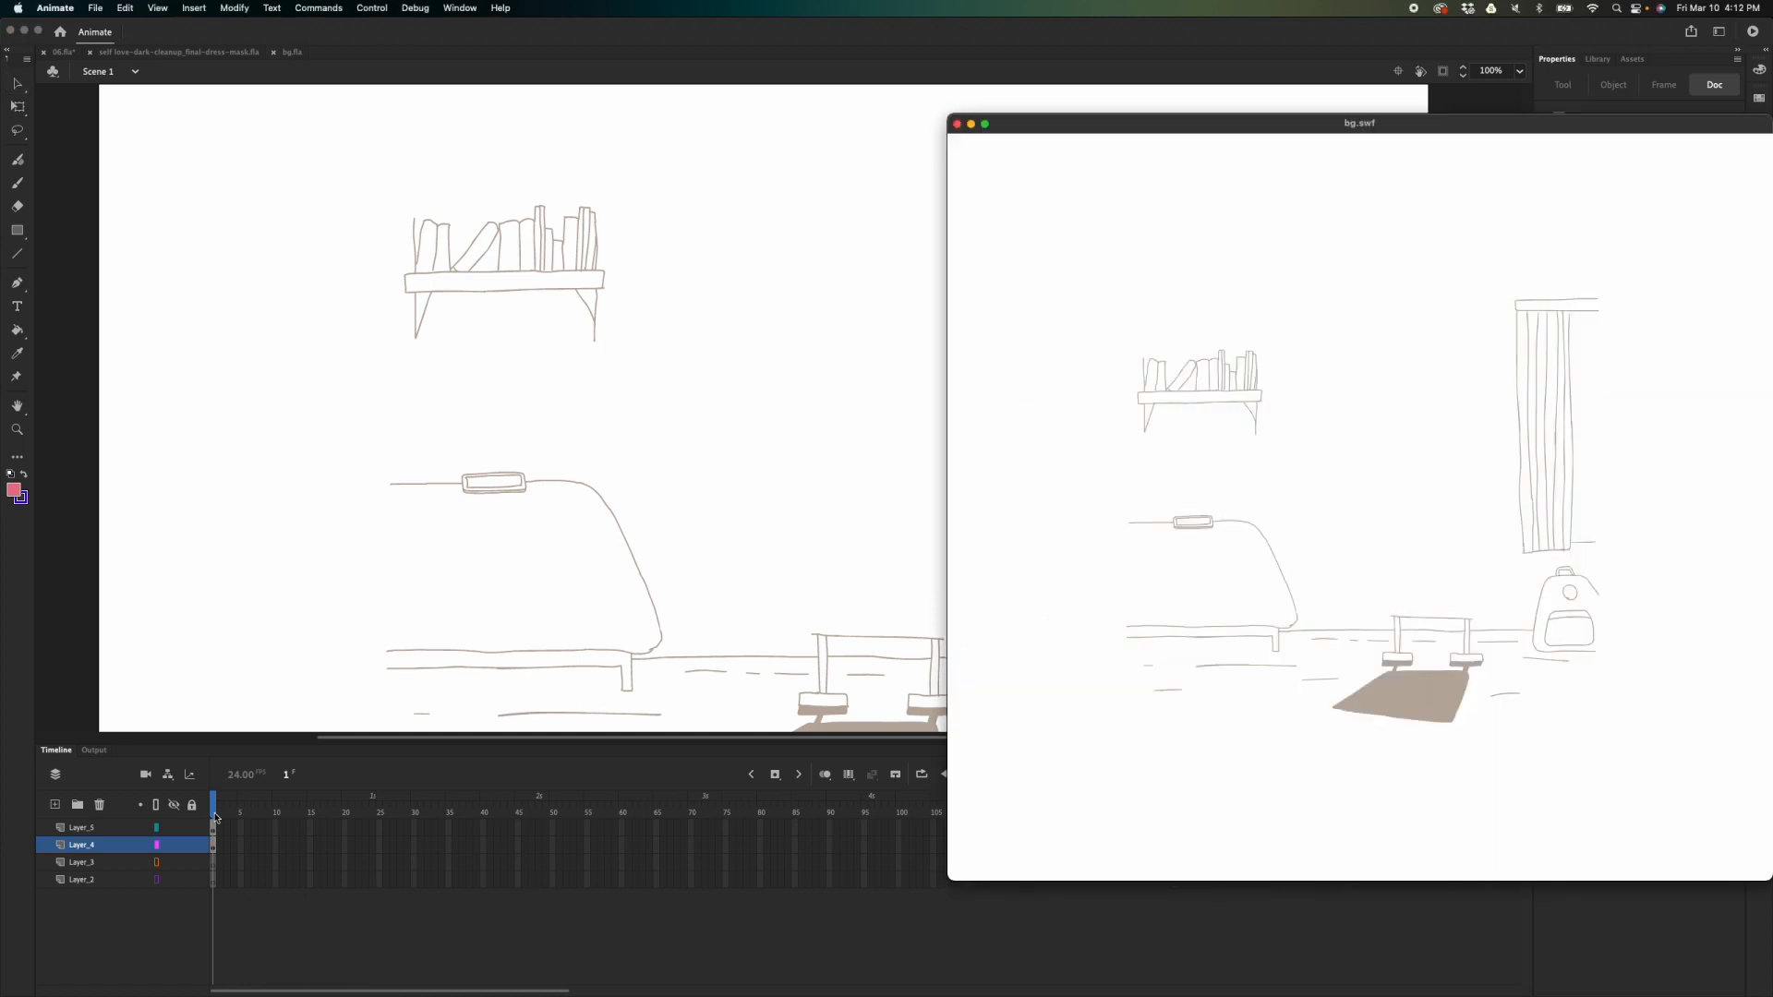
drag(1444, 123, 1060, 128)
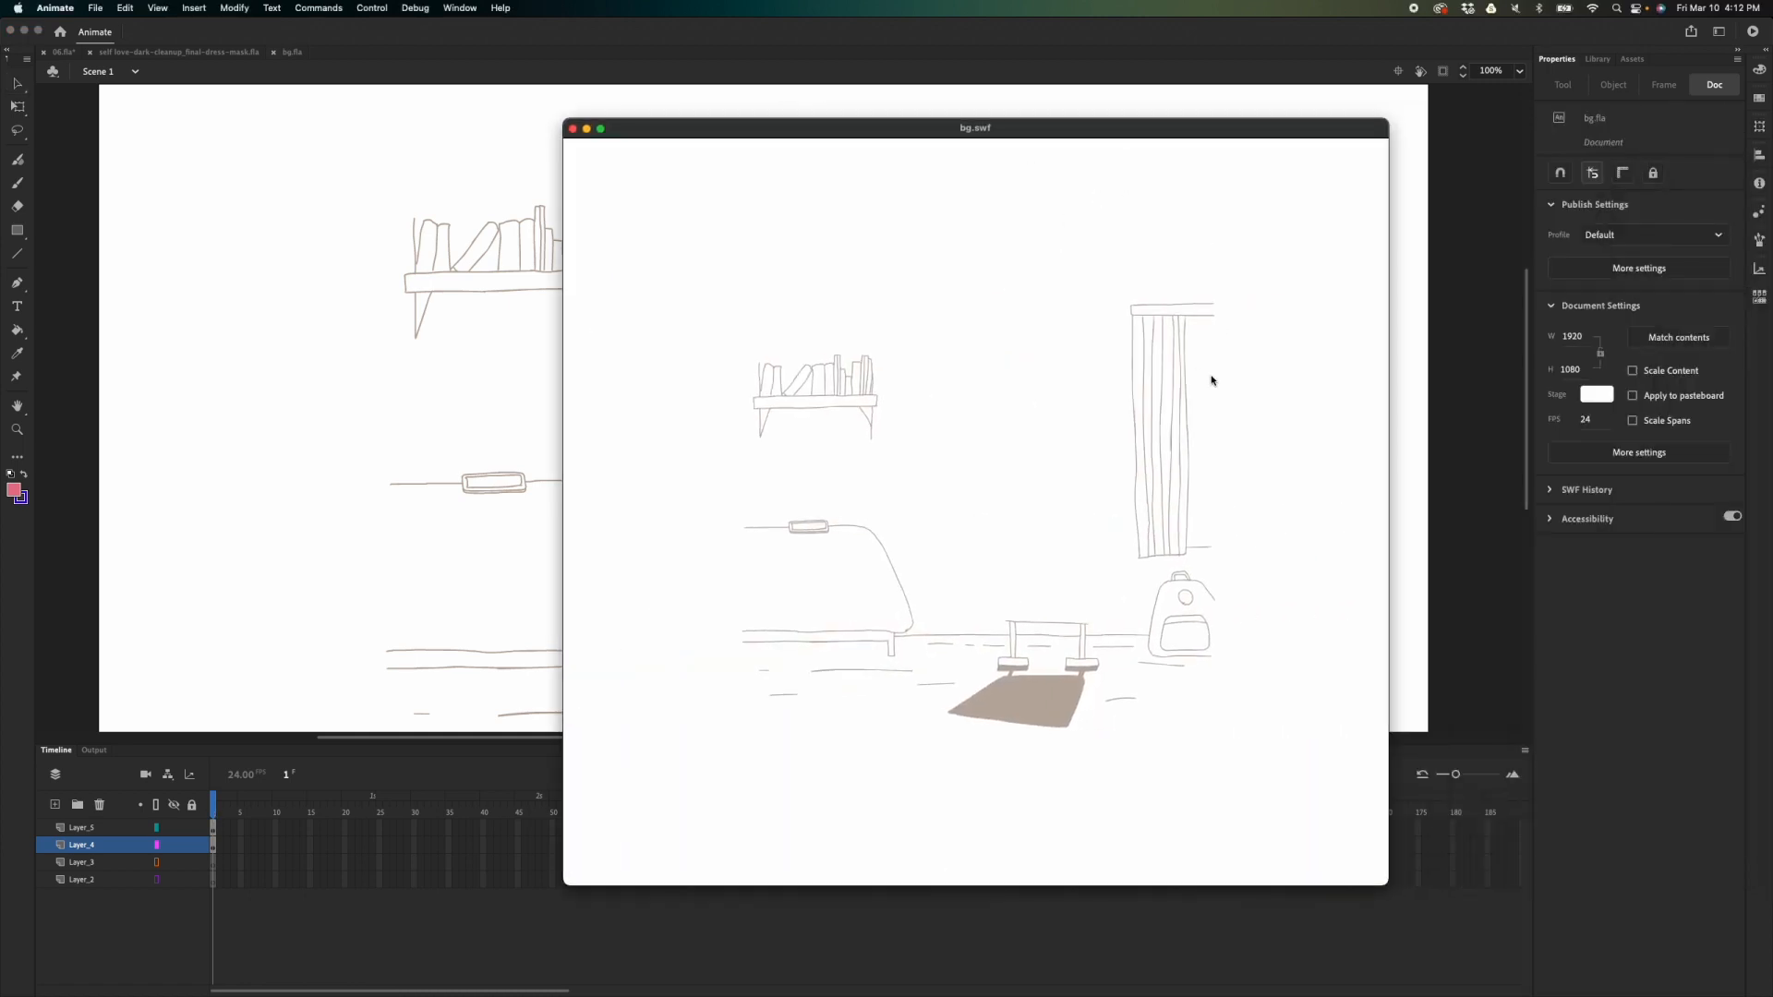
click(573, 128)
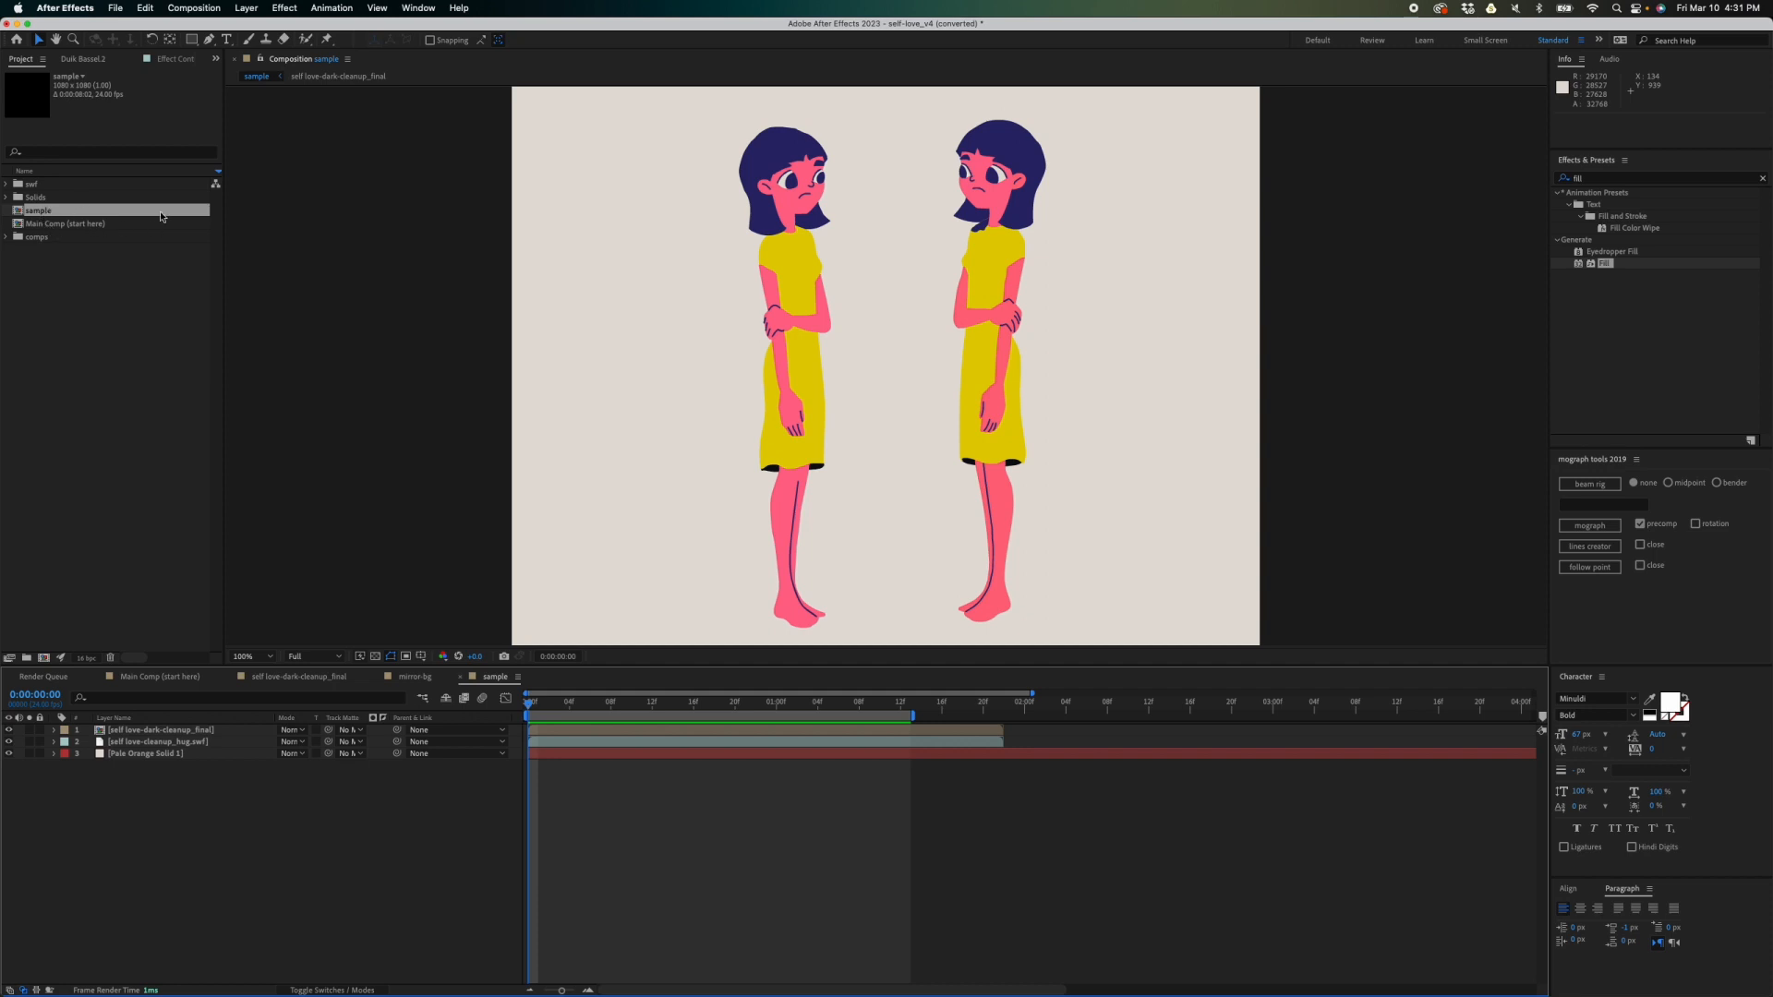
- Try moving the self love-dark-cleanup_final and self love-cleanup_hug.swf layers separately in the sample composition, undoing each shift
click(540, 707)
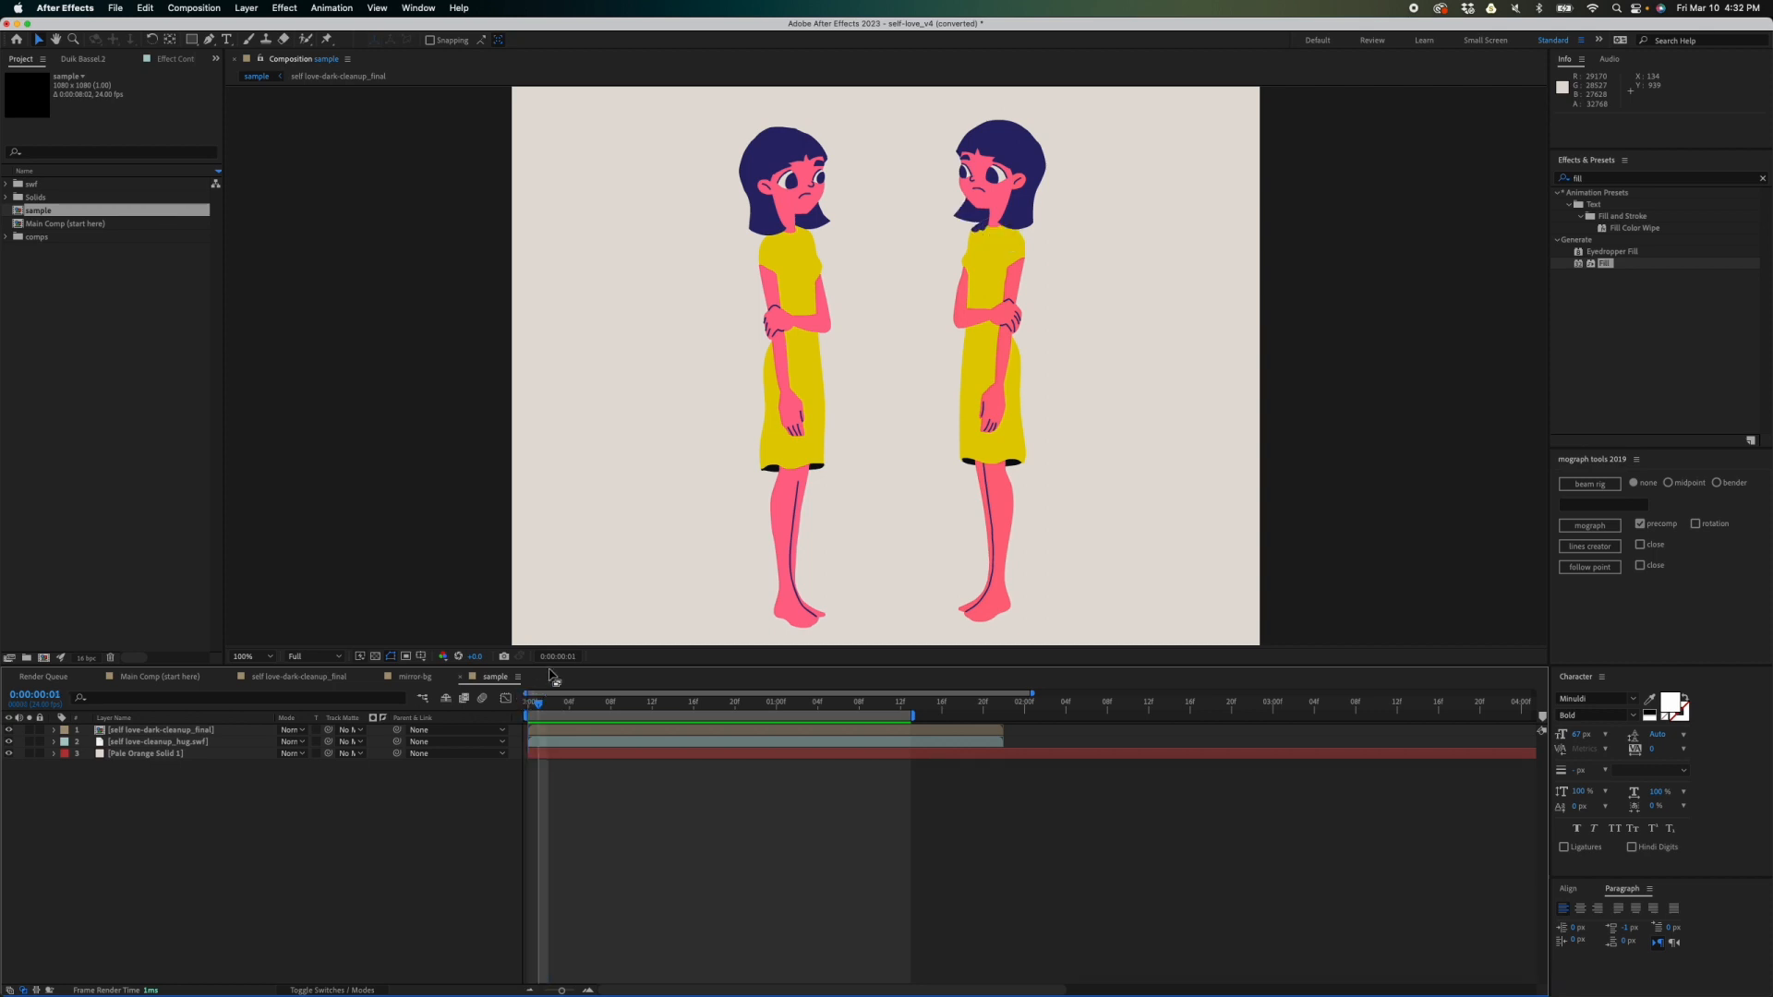
click(812, 727)
drag(988, 350, 1059, 350)
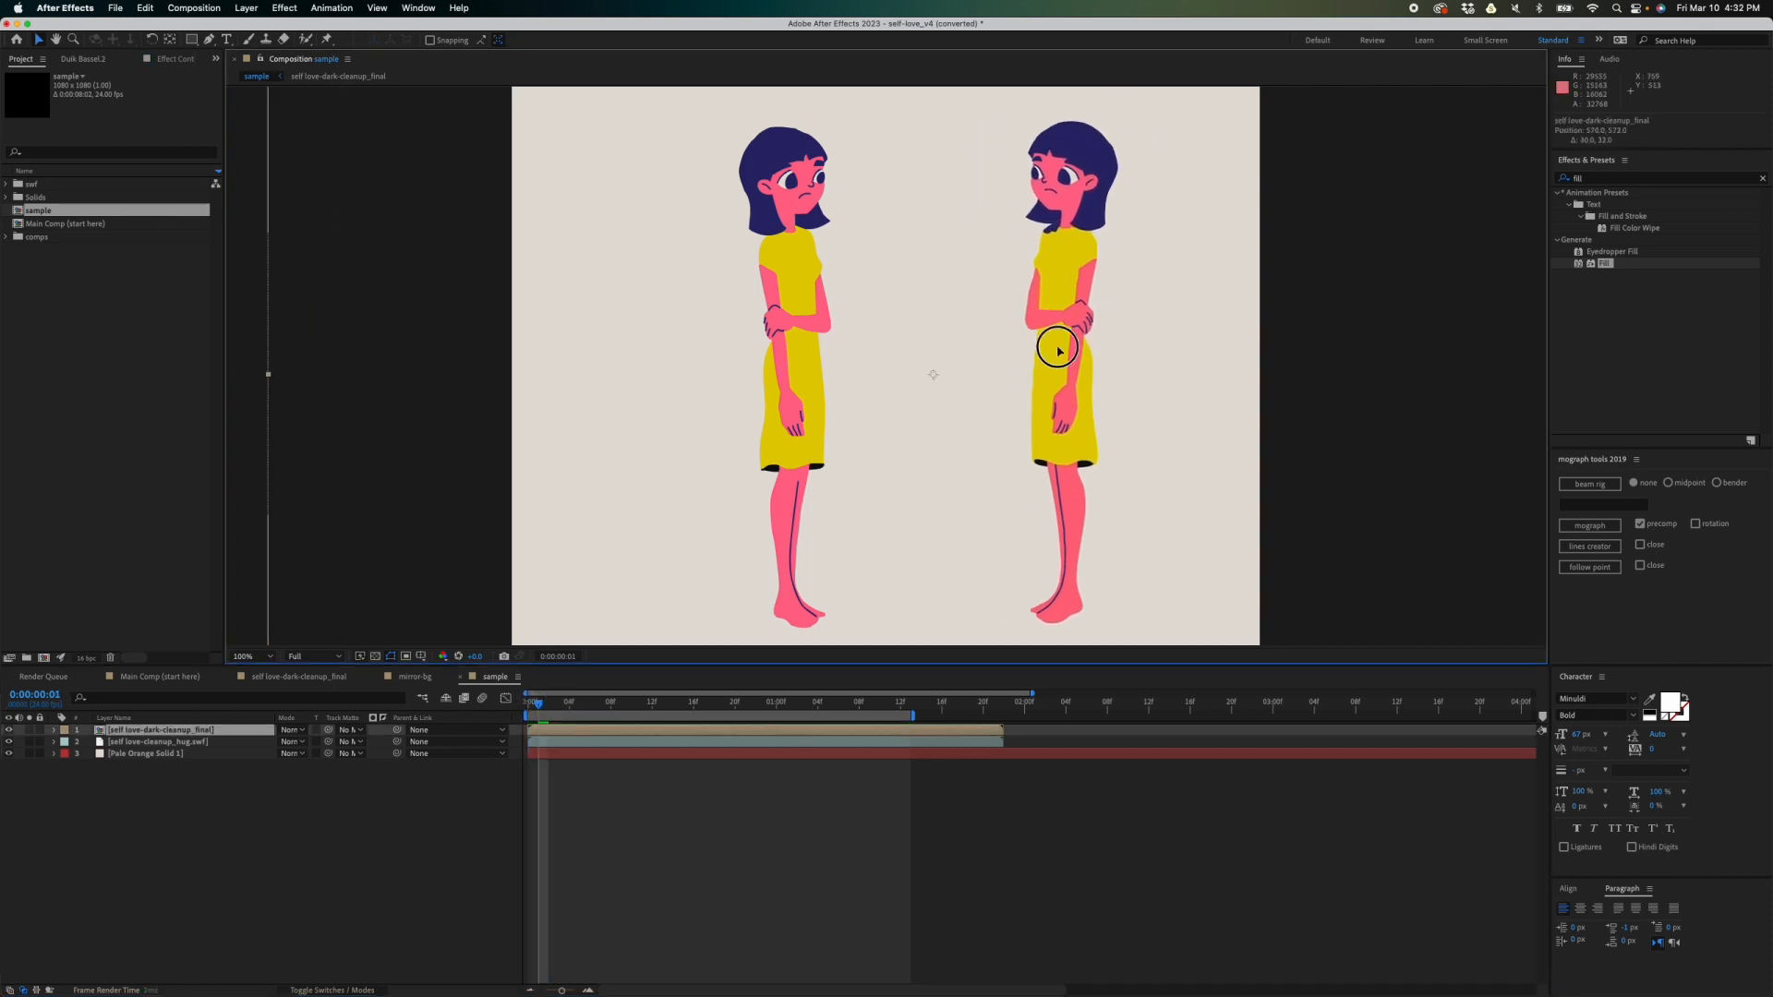
key(super+z)
key(super+z)
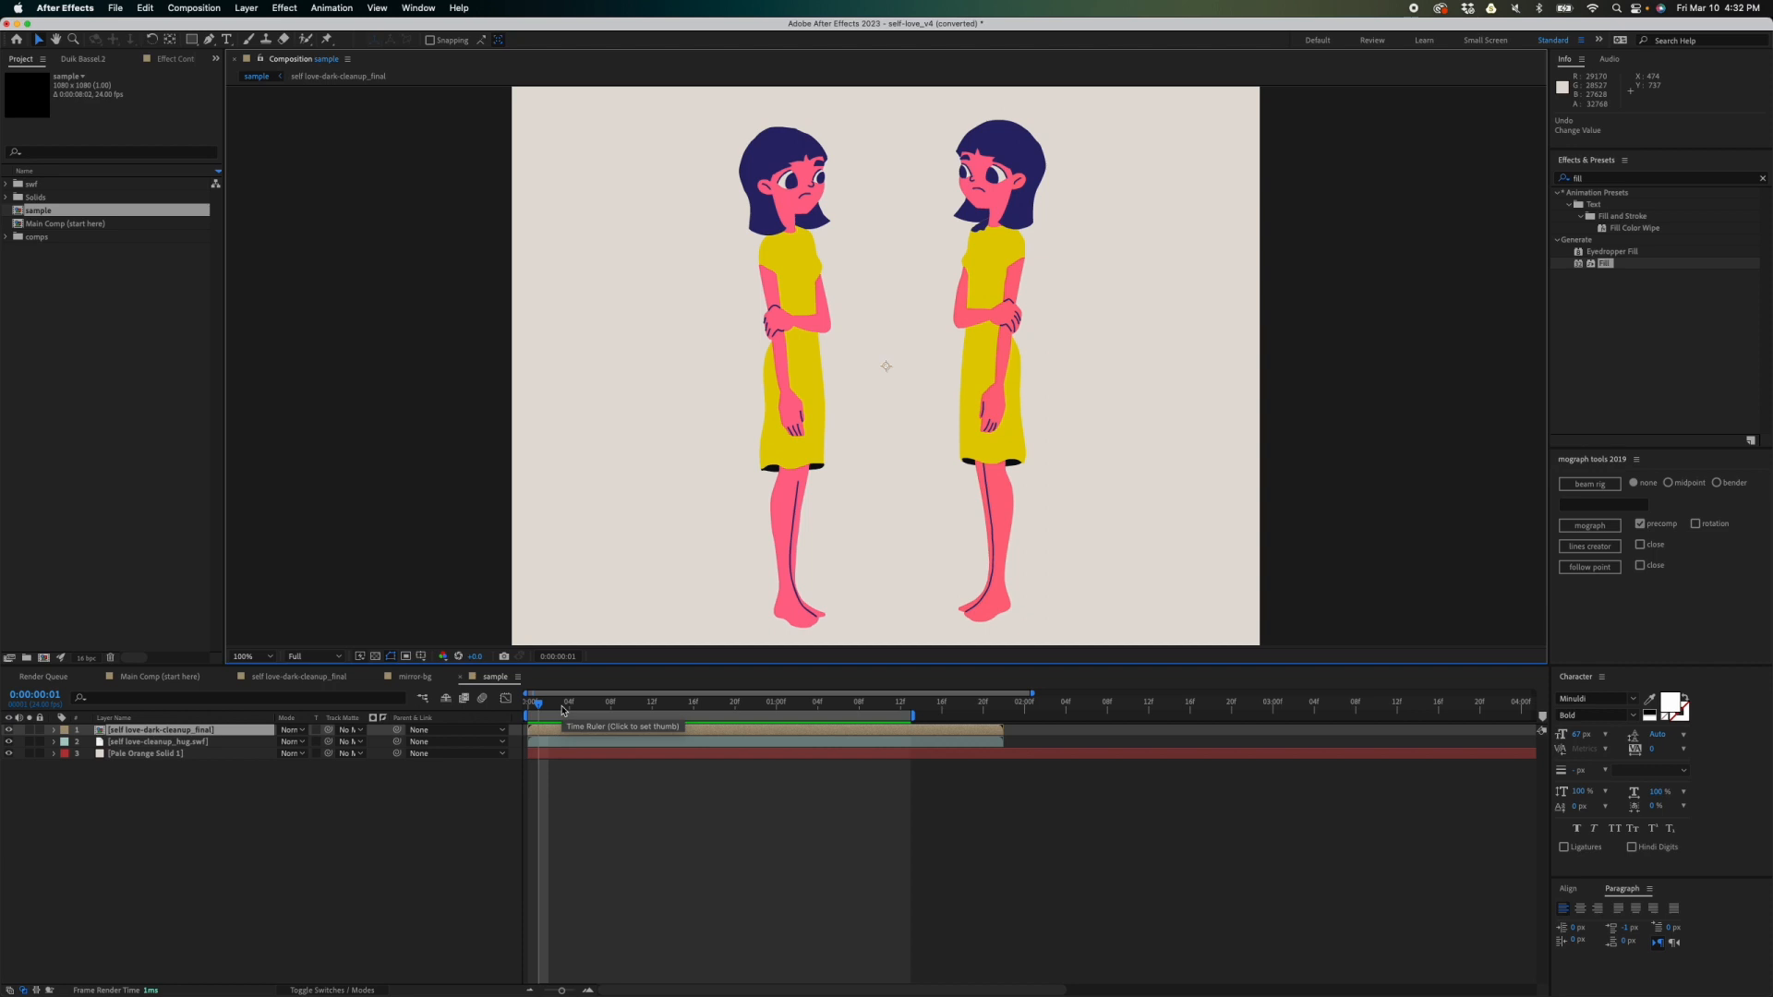
click(625, 743)
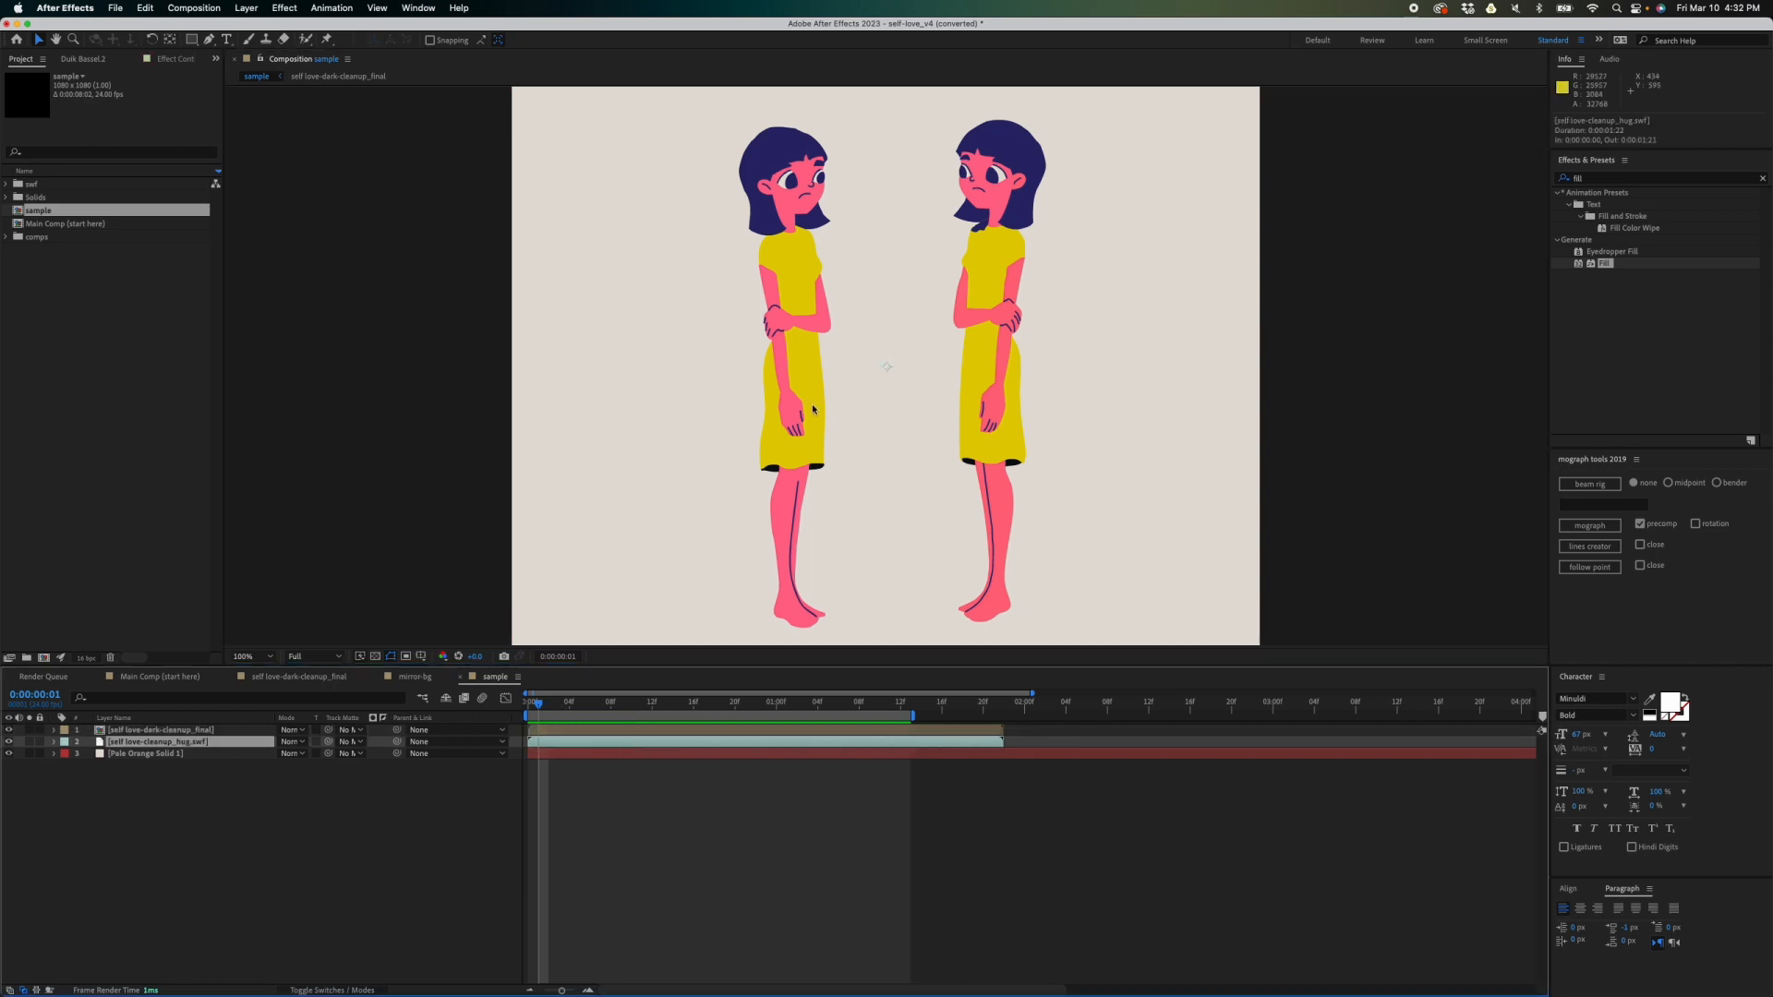
drag(813, 405, 733, 404)
key(super+z)
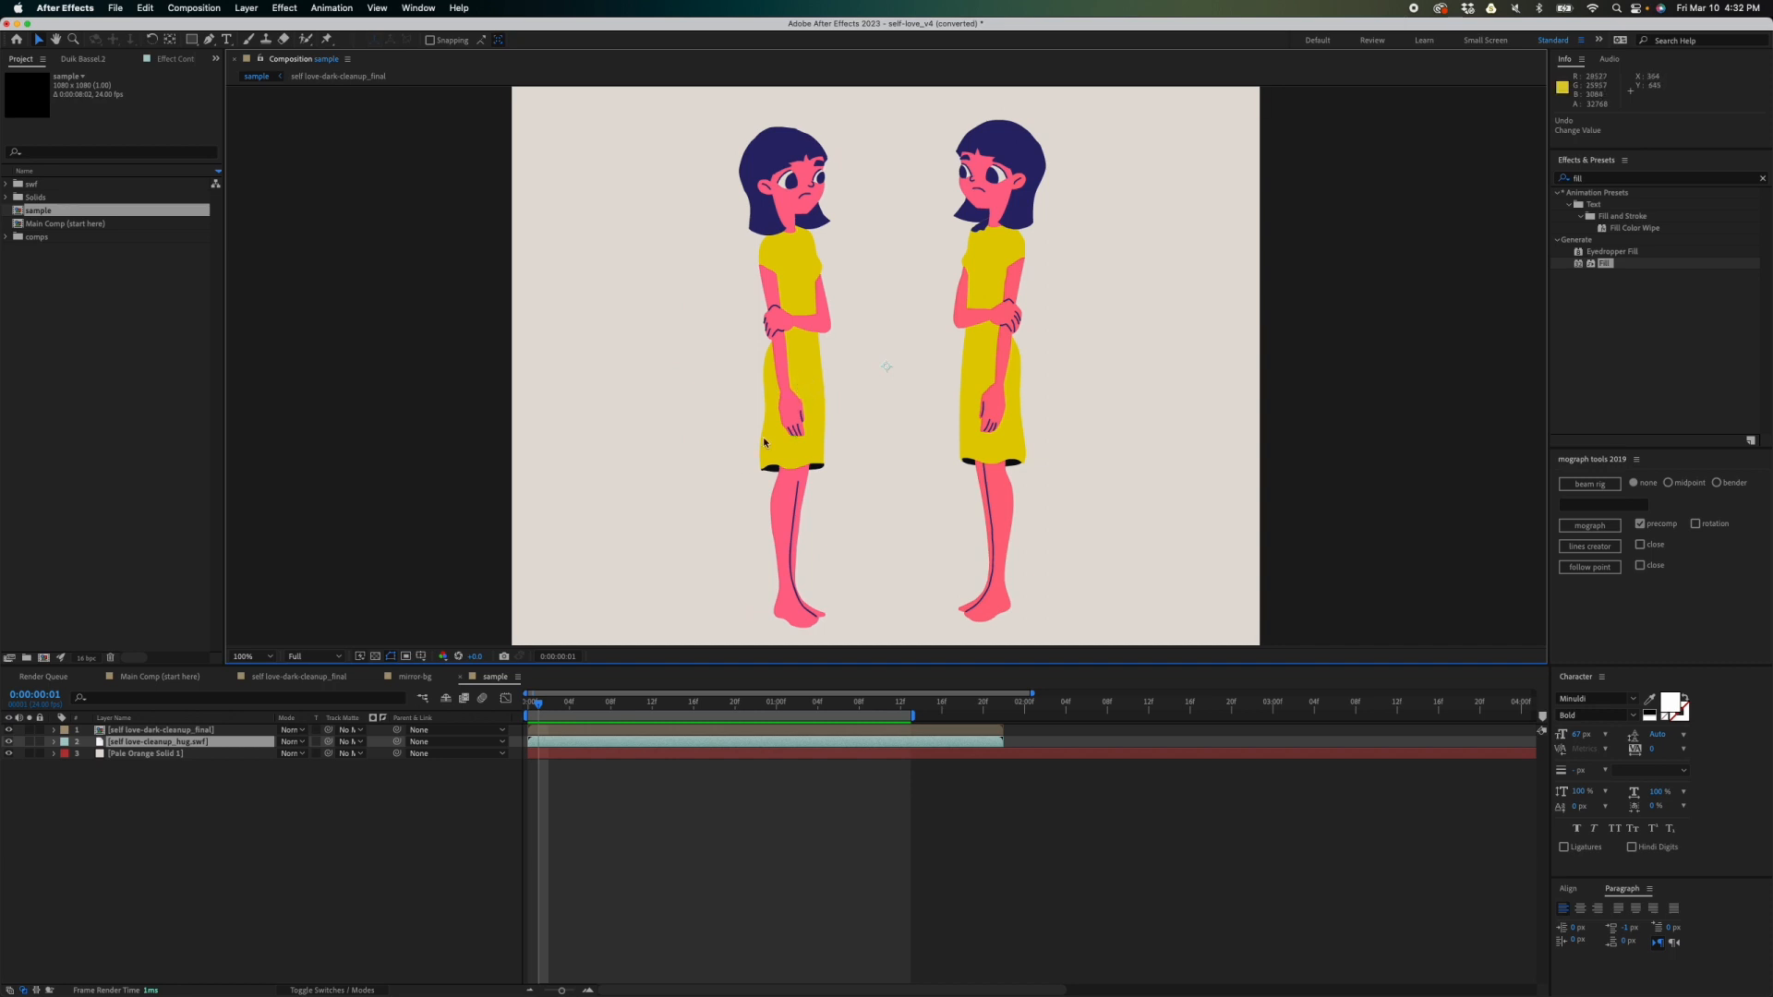
drag(811, 376, 777, 413)
key(super+z)
- Go to 0:00:01:03 and stack self love-cleanup_hug.swf above self love-dark-cleanup_final, comparing both layer orders
drag(558, 708, 809, 685)
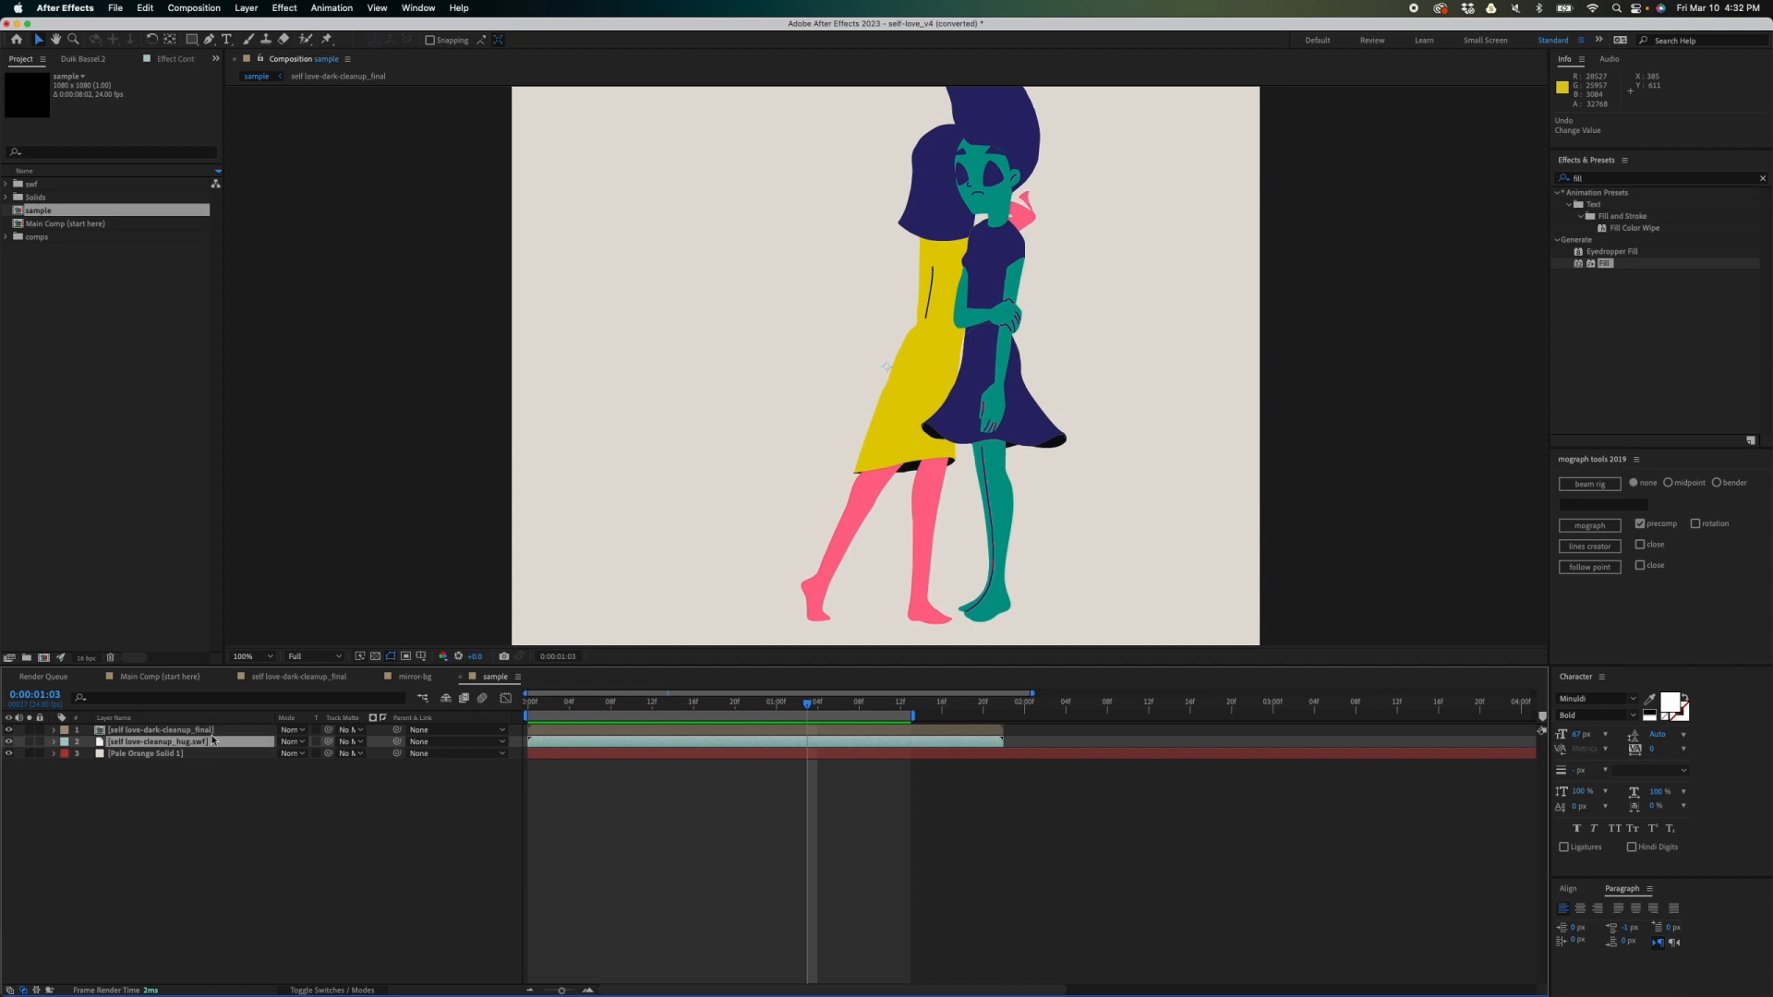
drag(218, 743, 223, 722)
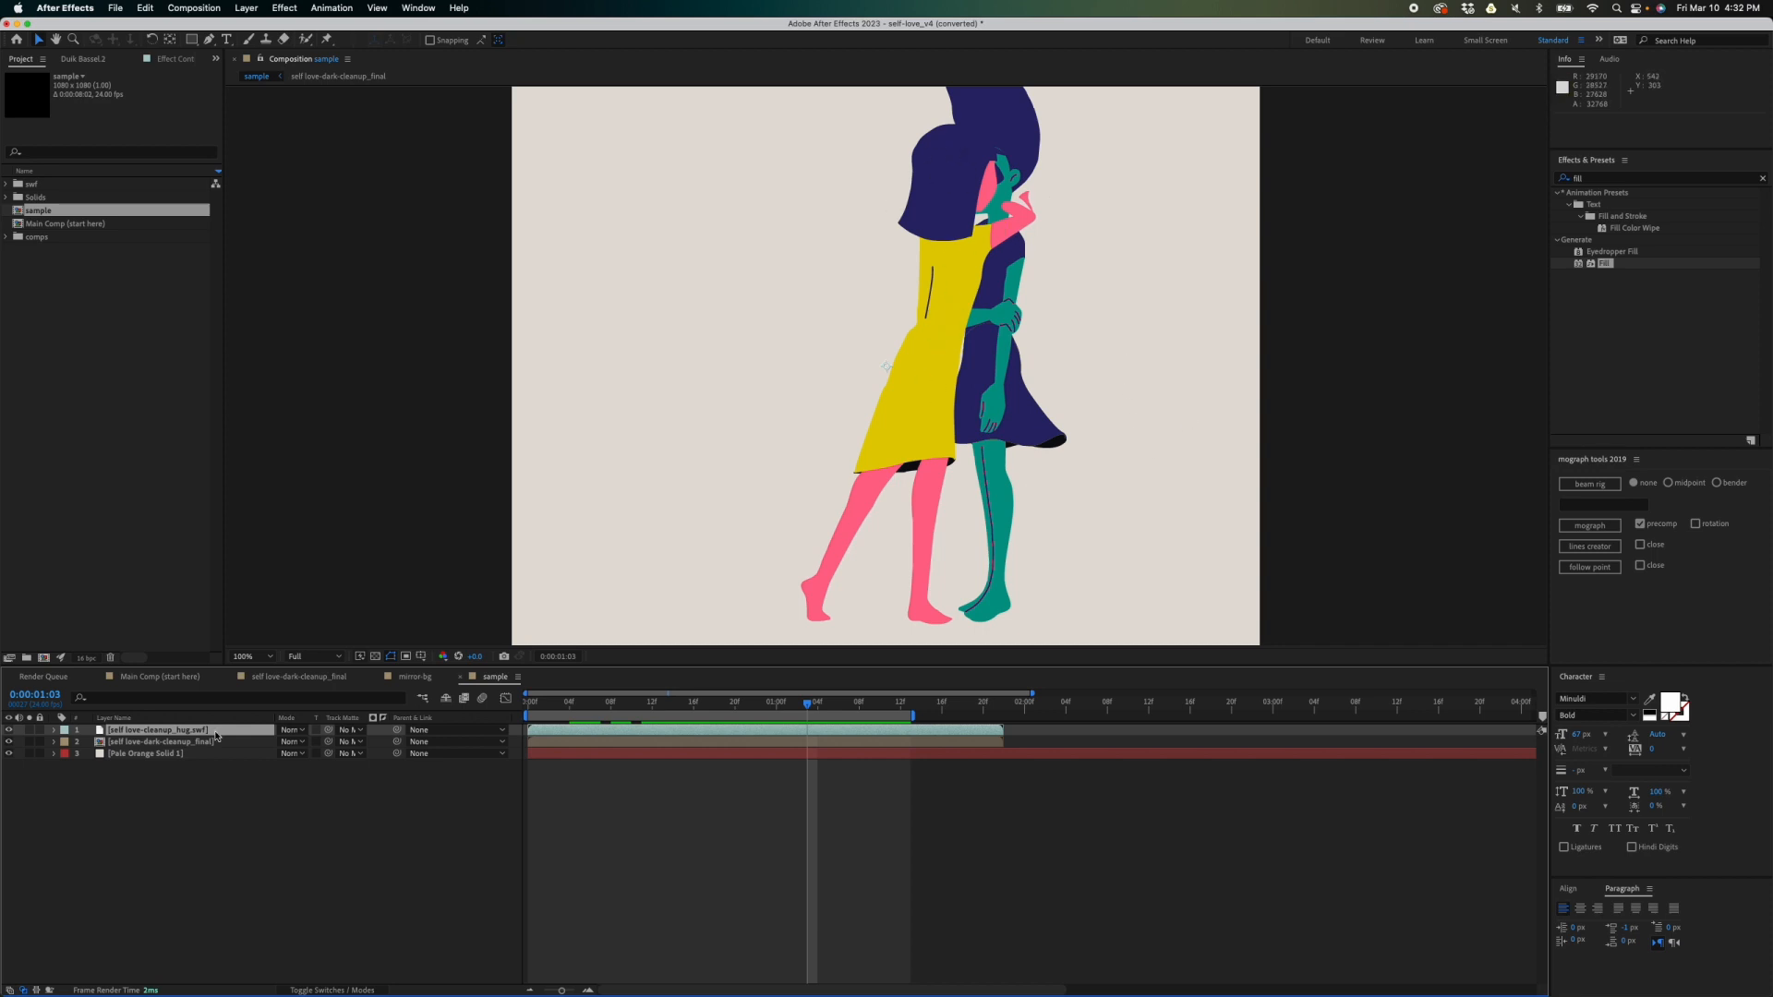
drag(229, 732, 230, 748)
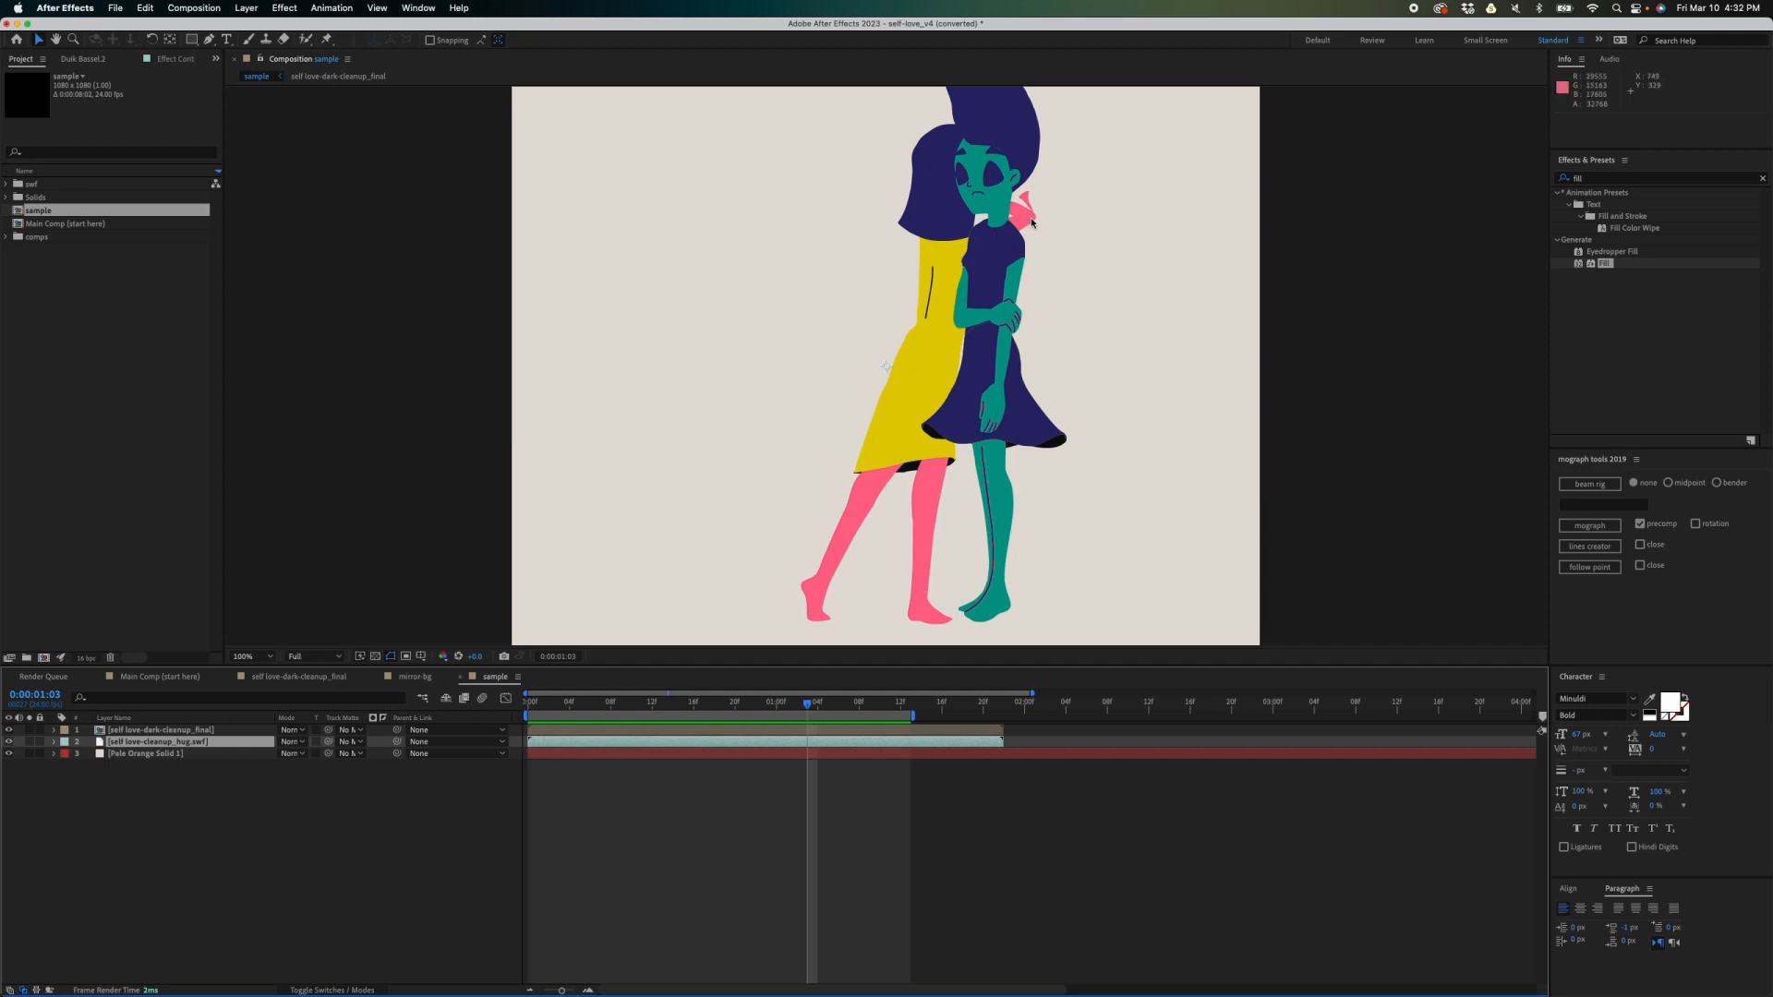
drag(195, 746, 211, 725)
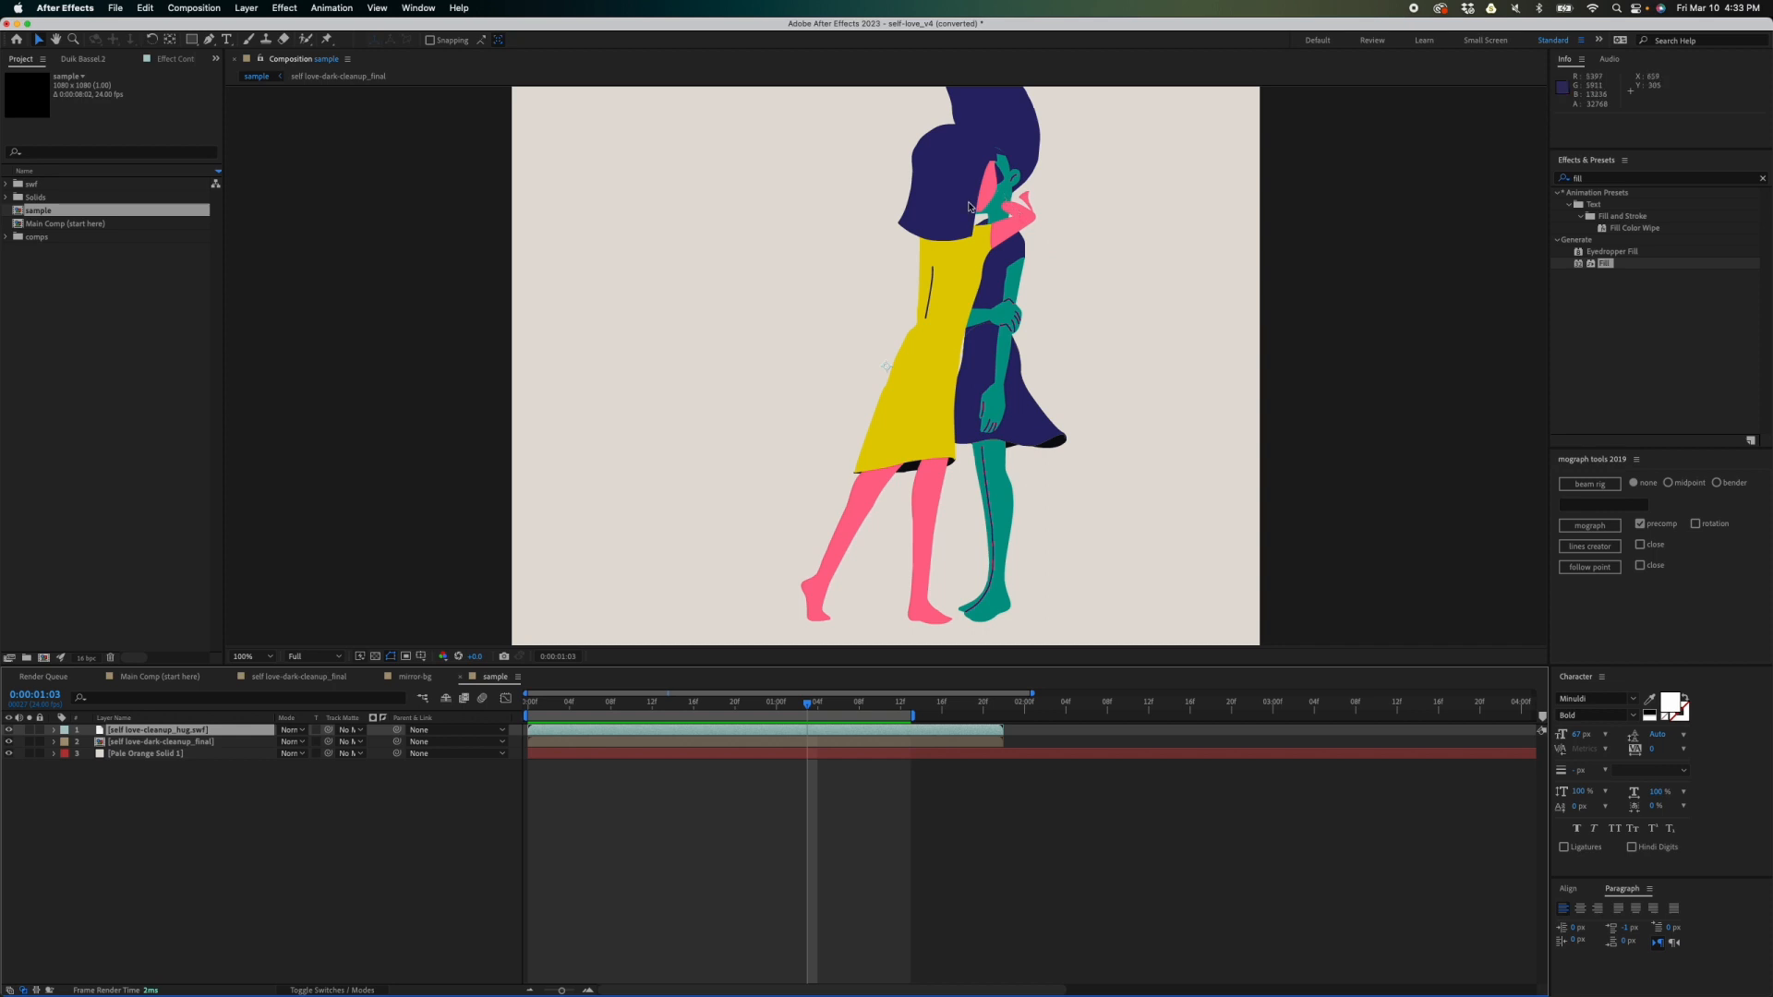
click(184, 813)
drag(803, 706, 764, 705)
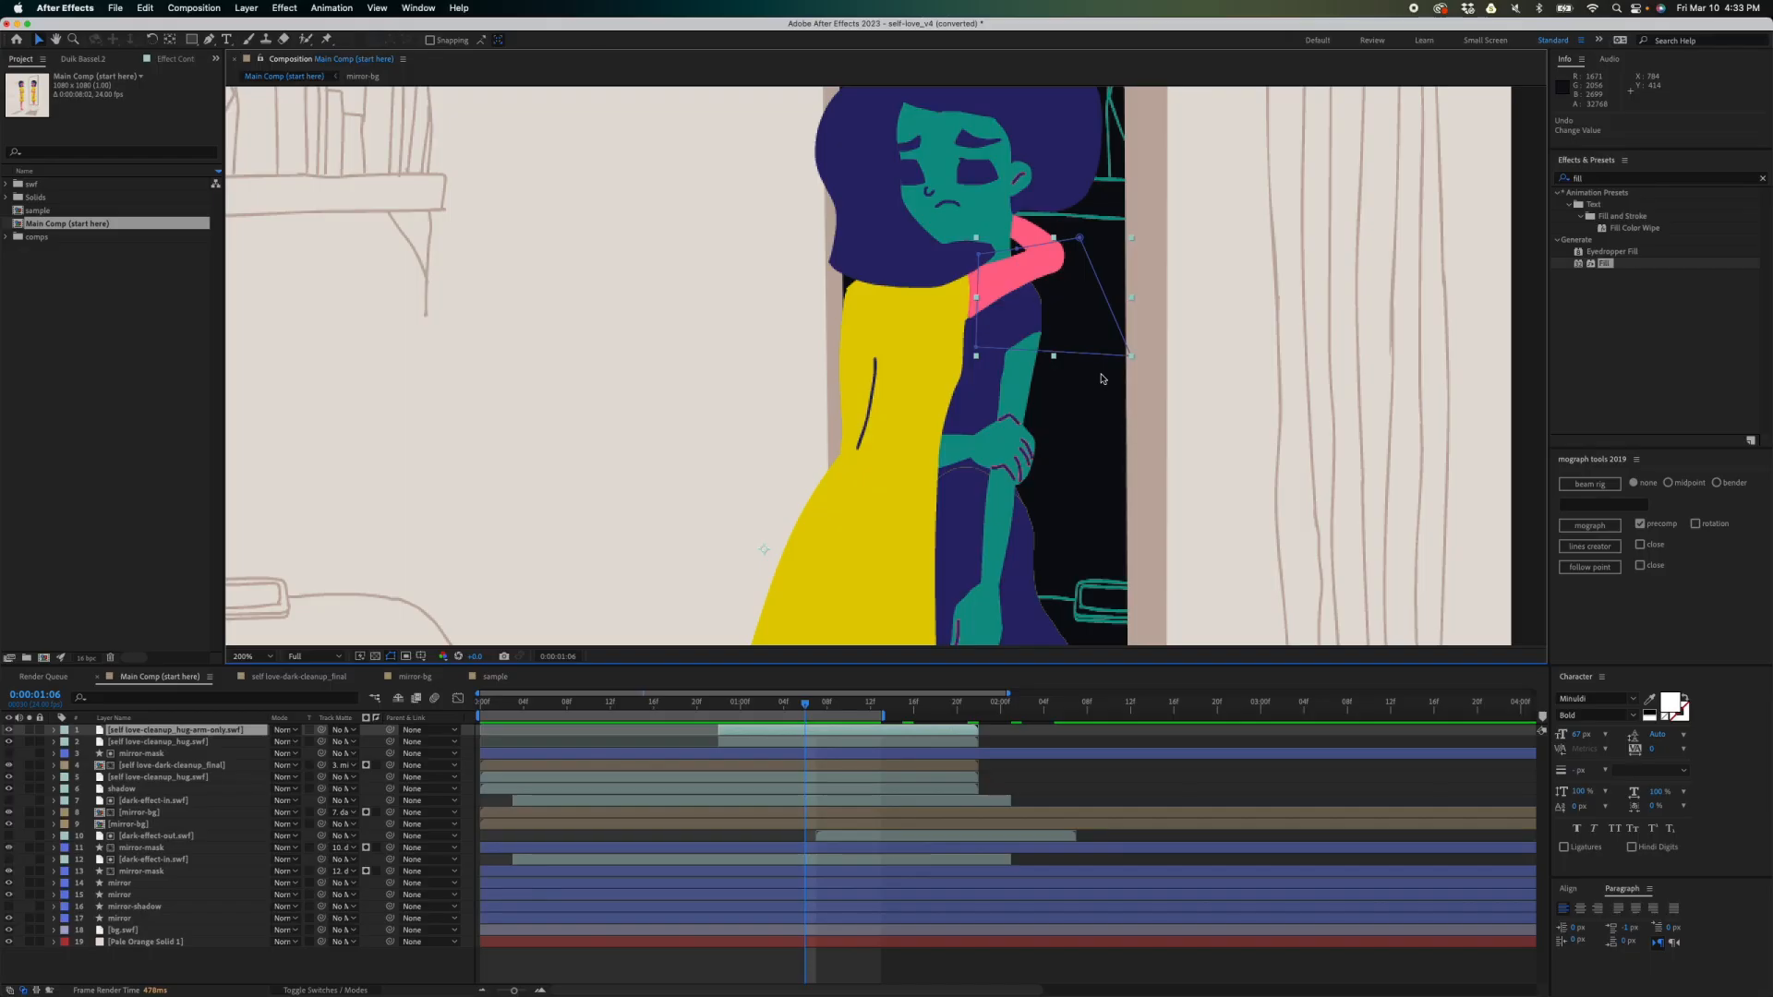
- Try moving the self love-cleanup_hug-arm-only.swf layer away from the hugging body, and undo the shift
drag(964, 301, 1175, 225)
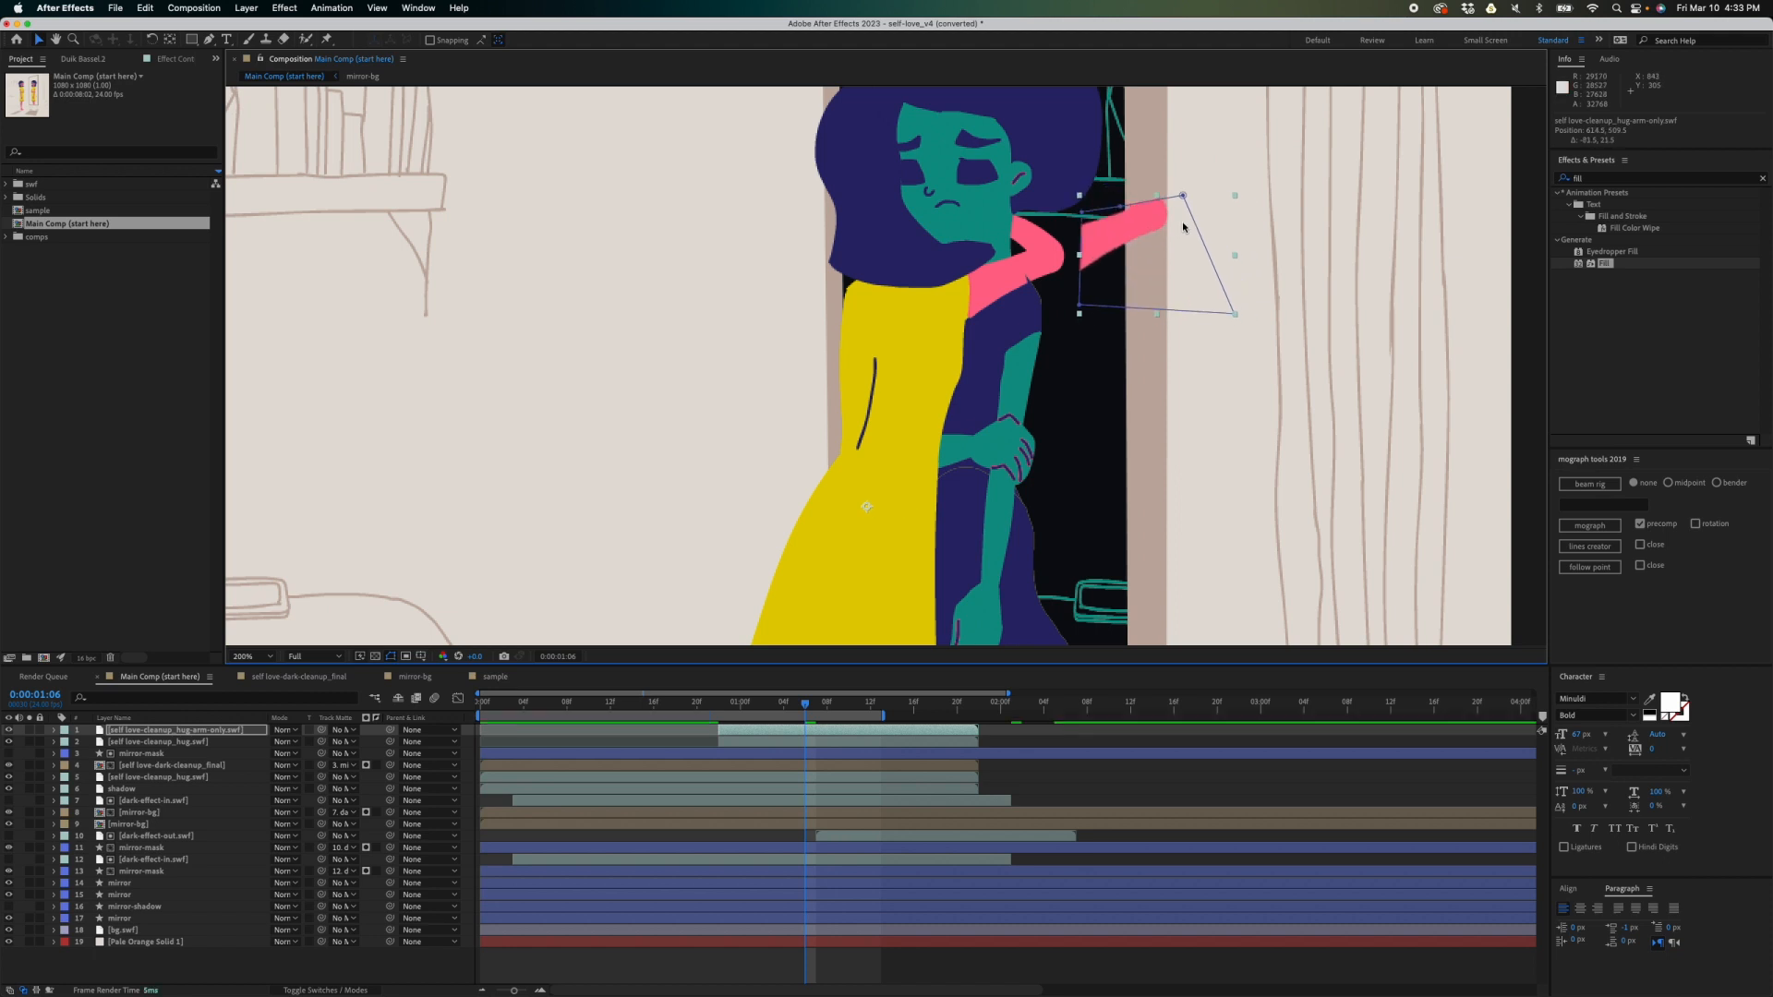
key(super+z)
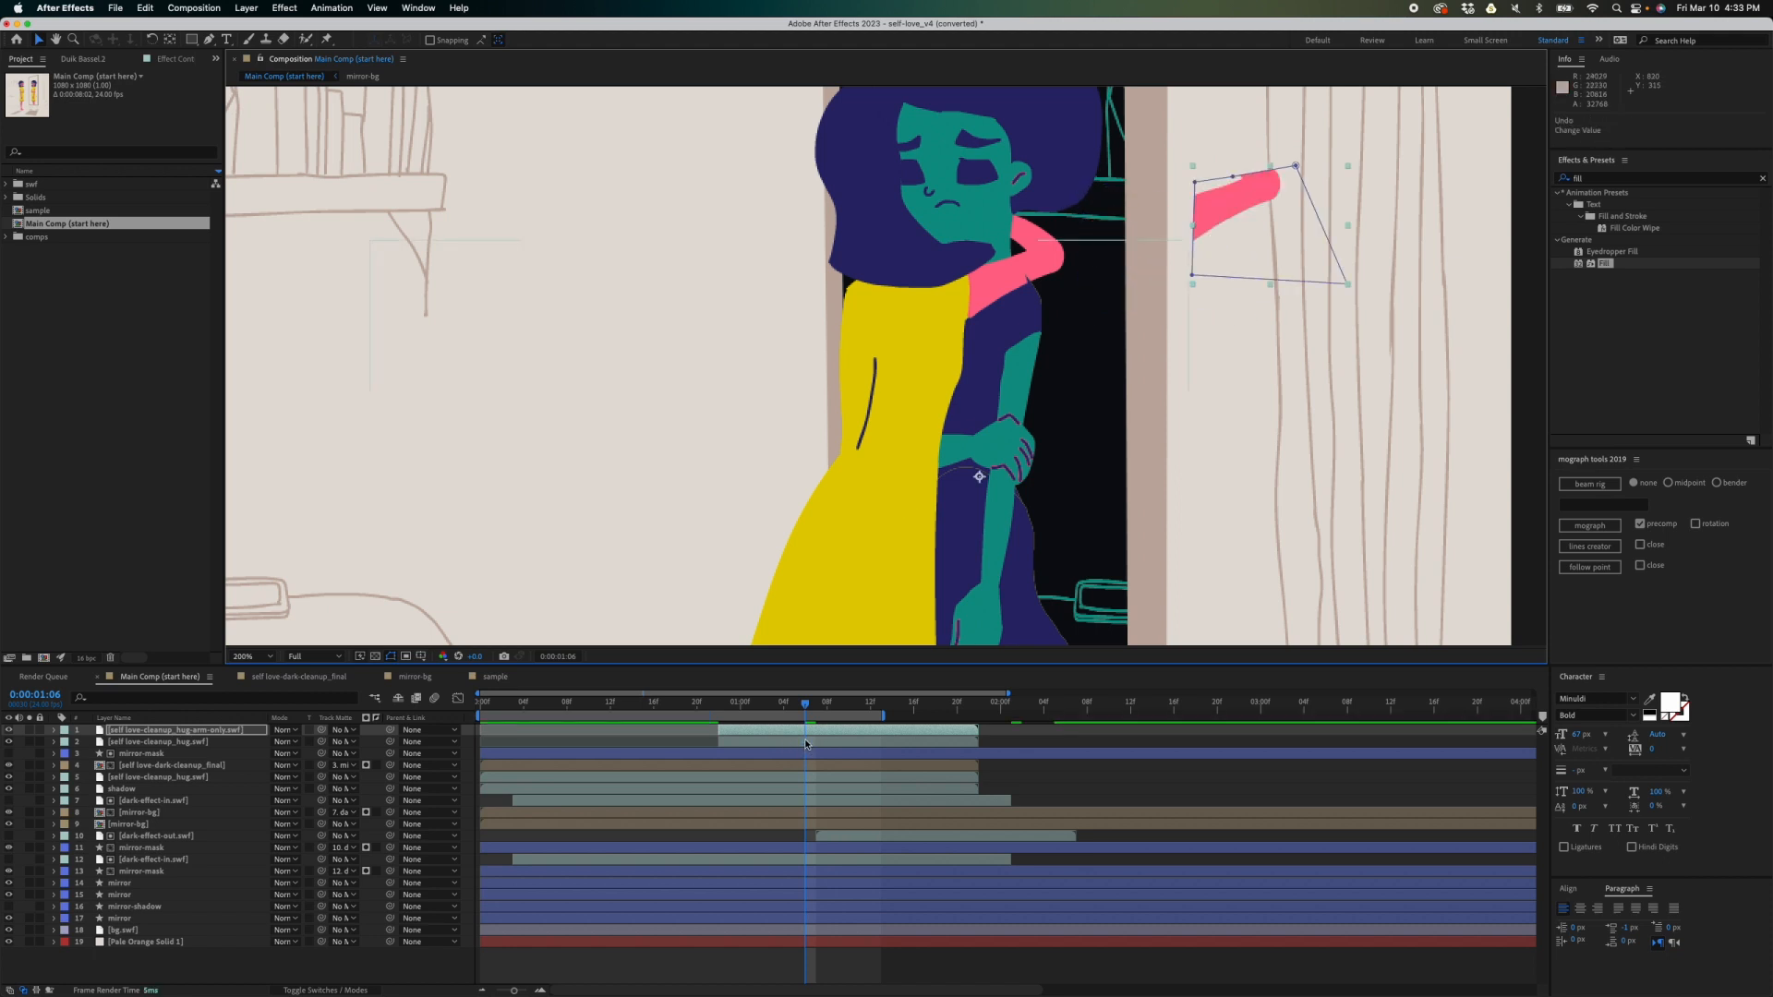
key(super+shift+z)
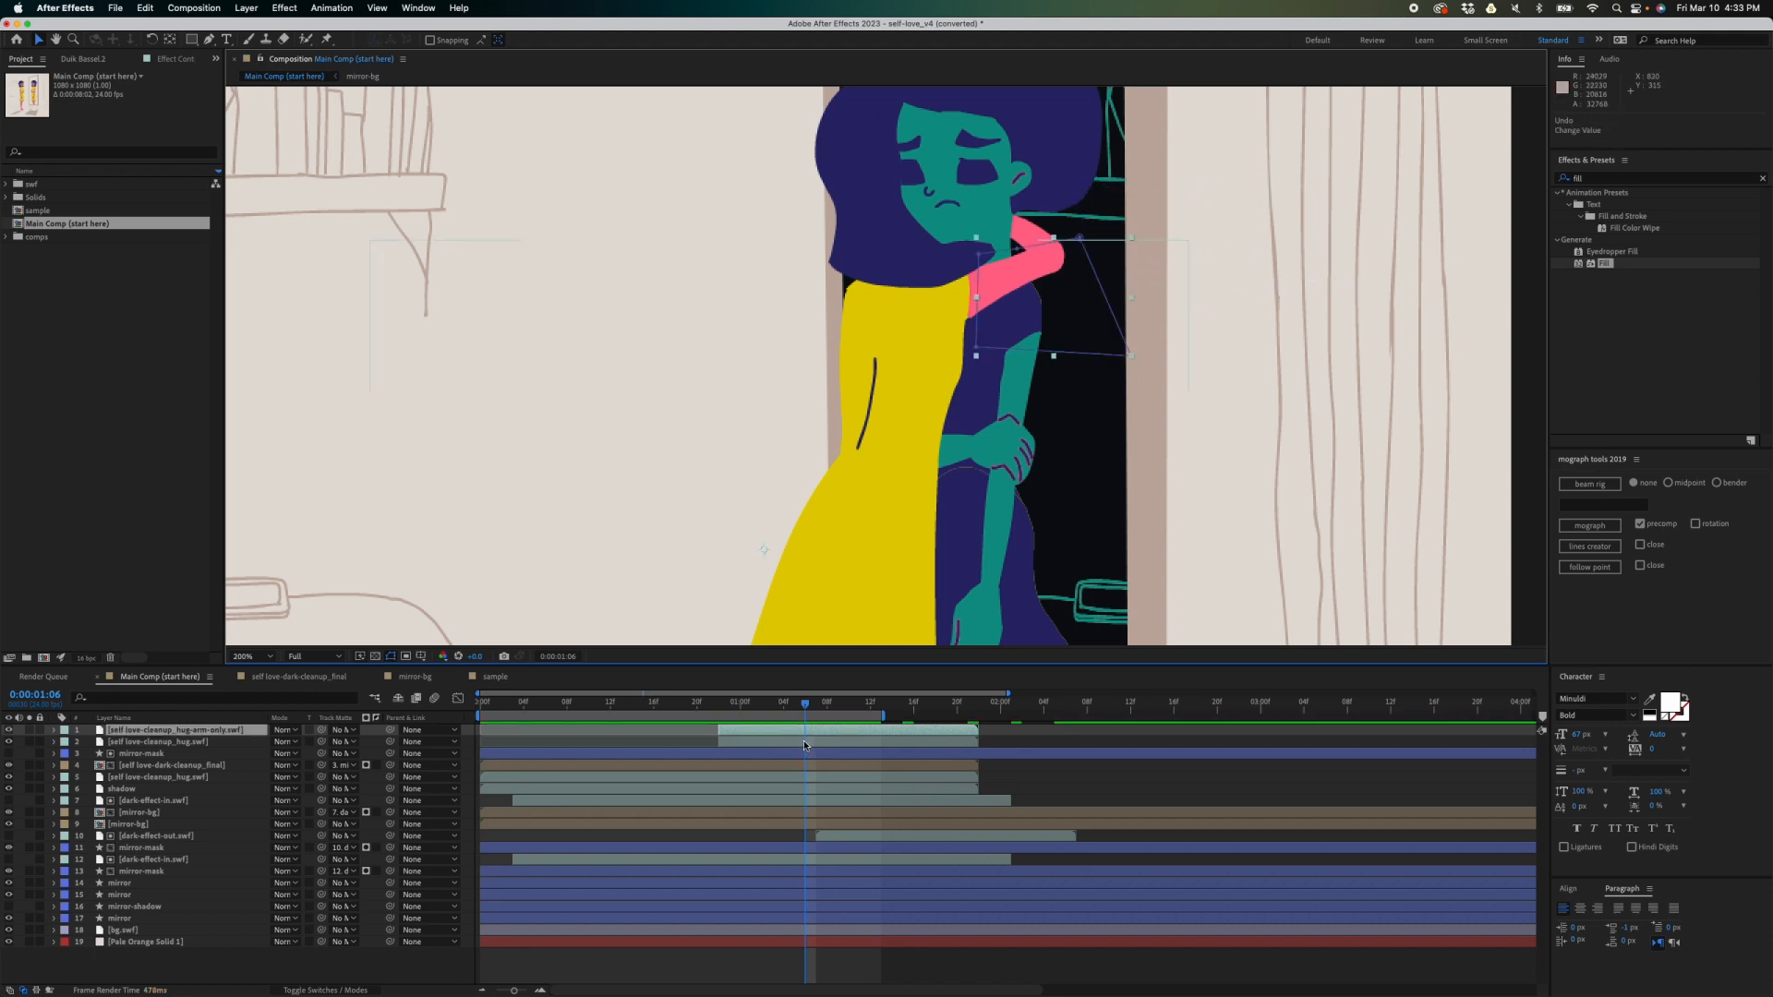
- Try moving the masked self love-cleanup_hug.swf body layer away from the mirror several times, undoing each shift
click(804, 744)
scroll(1182, 369, down, 5)
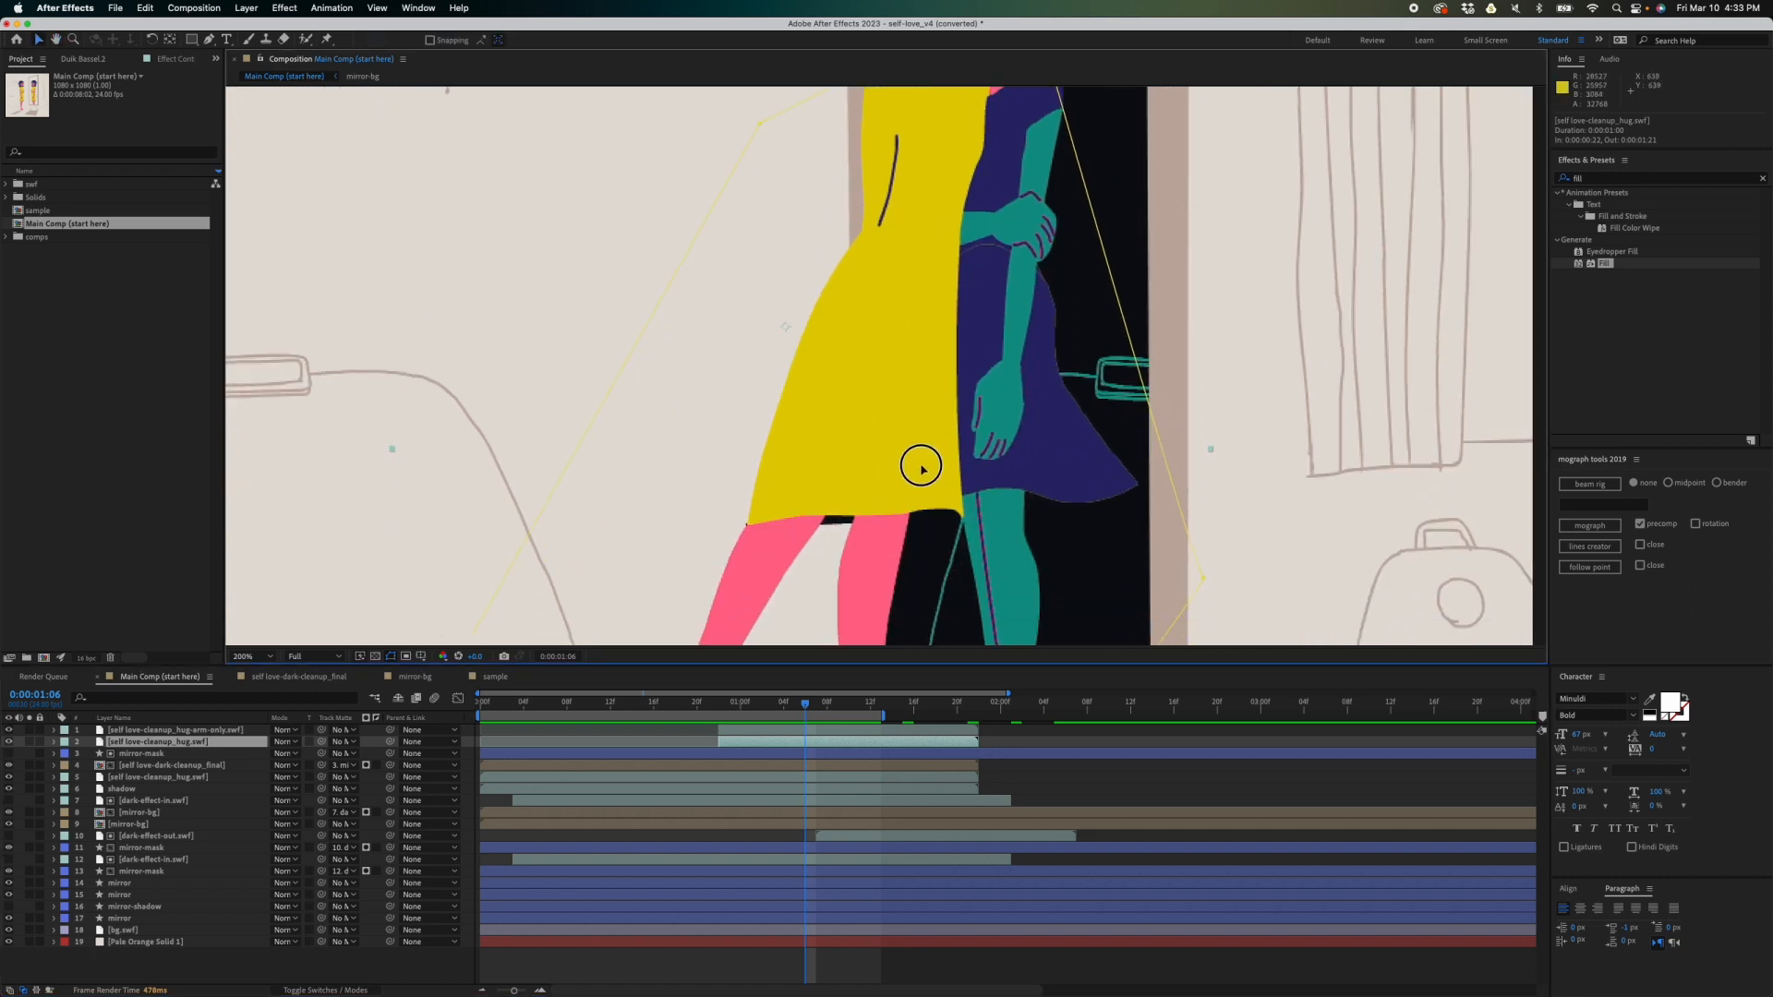
drag(921, 469, 1084, 459)
key(super+z)
scroll(1101, 436, down, 2)
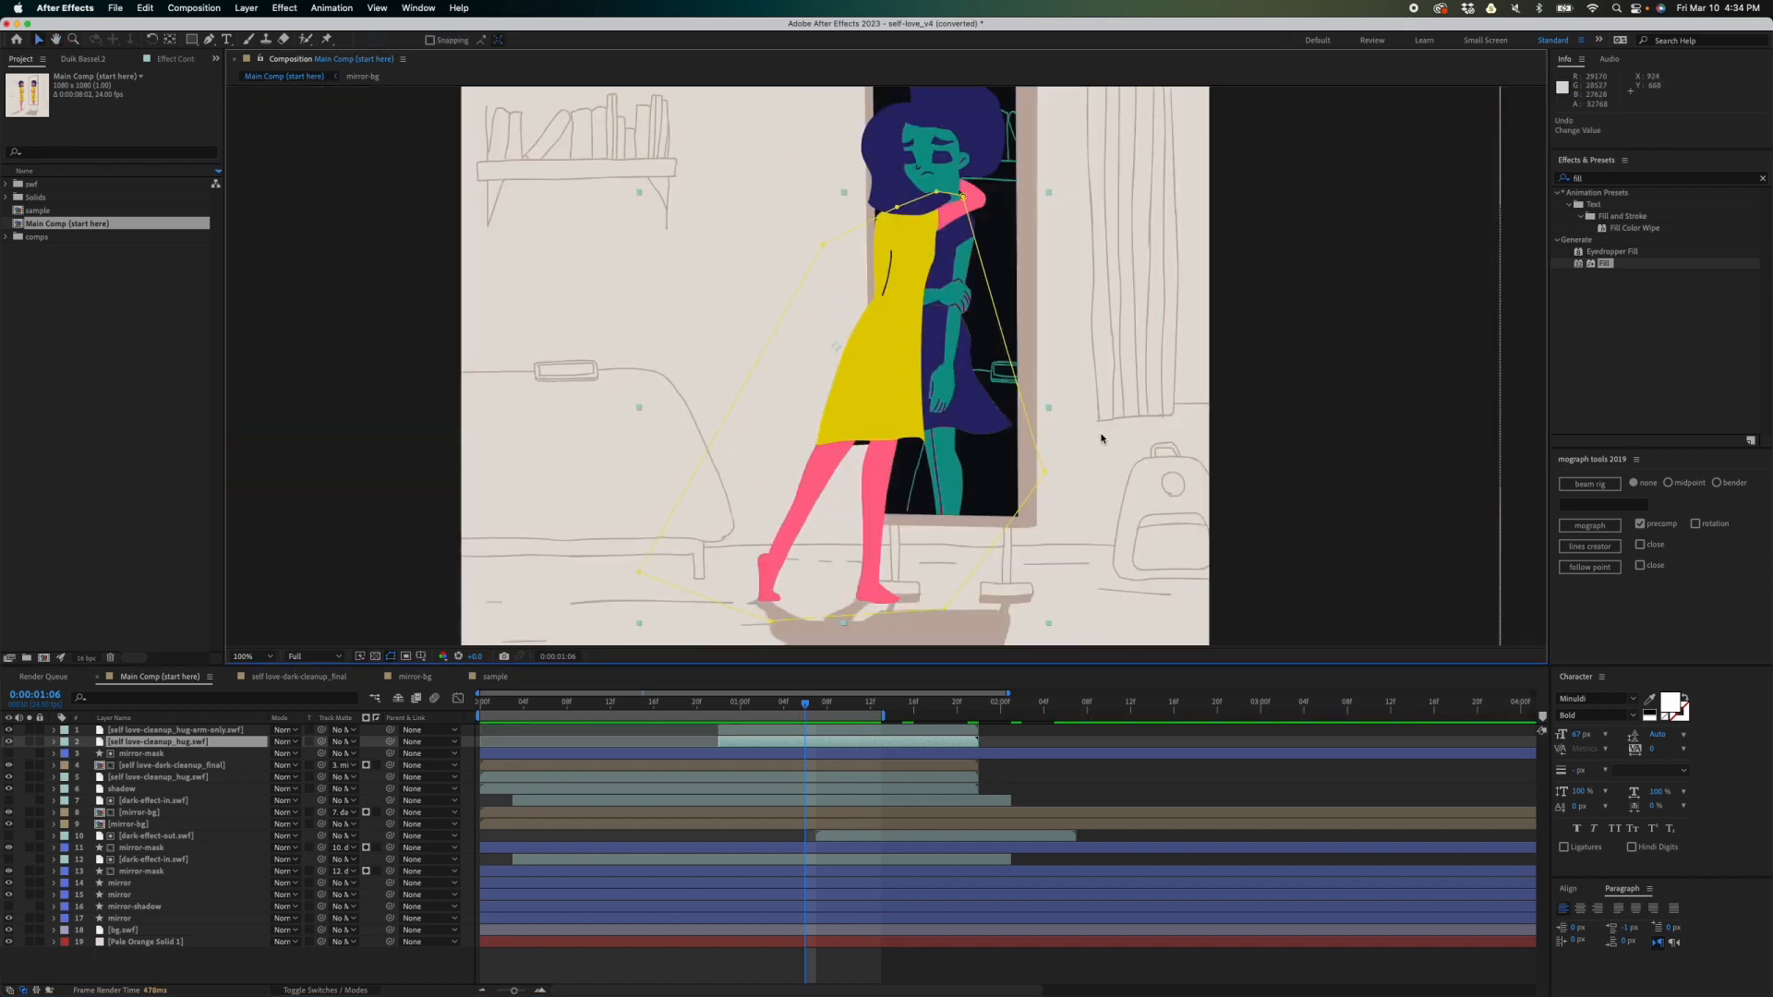
drag(909, 343, 780, 381)
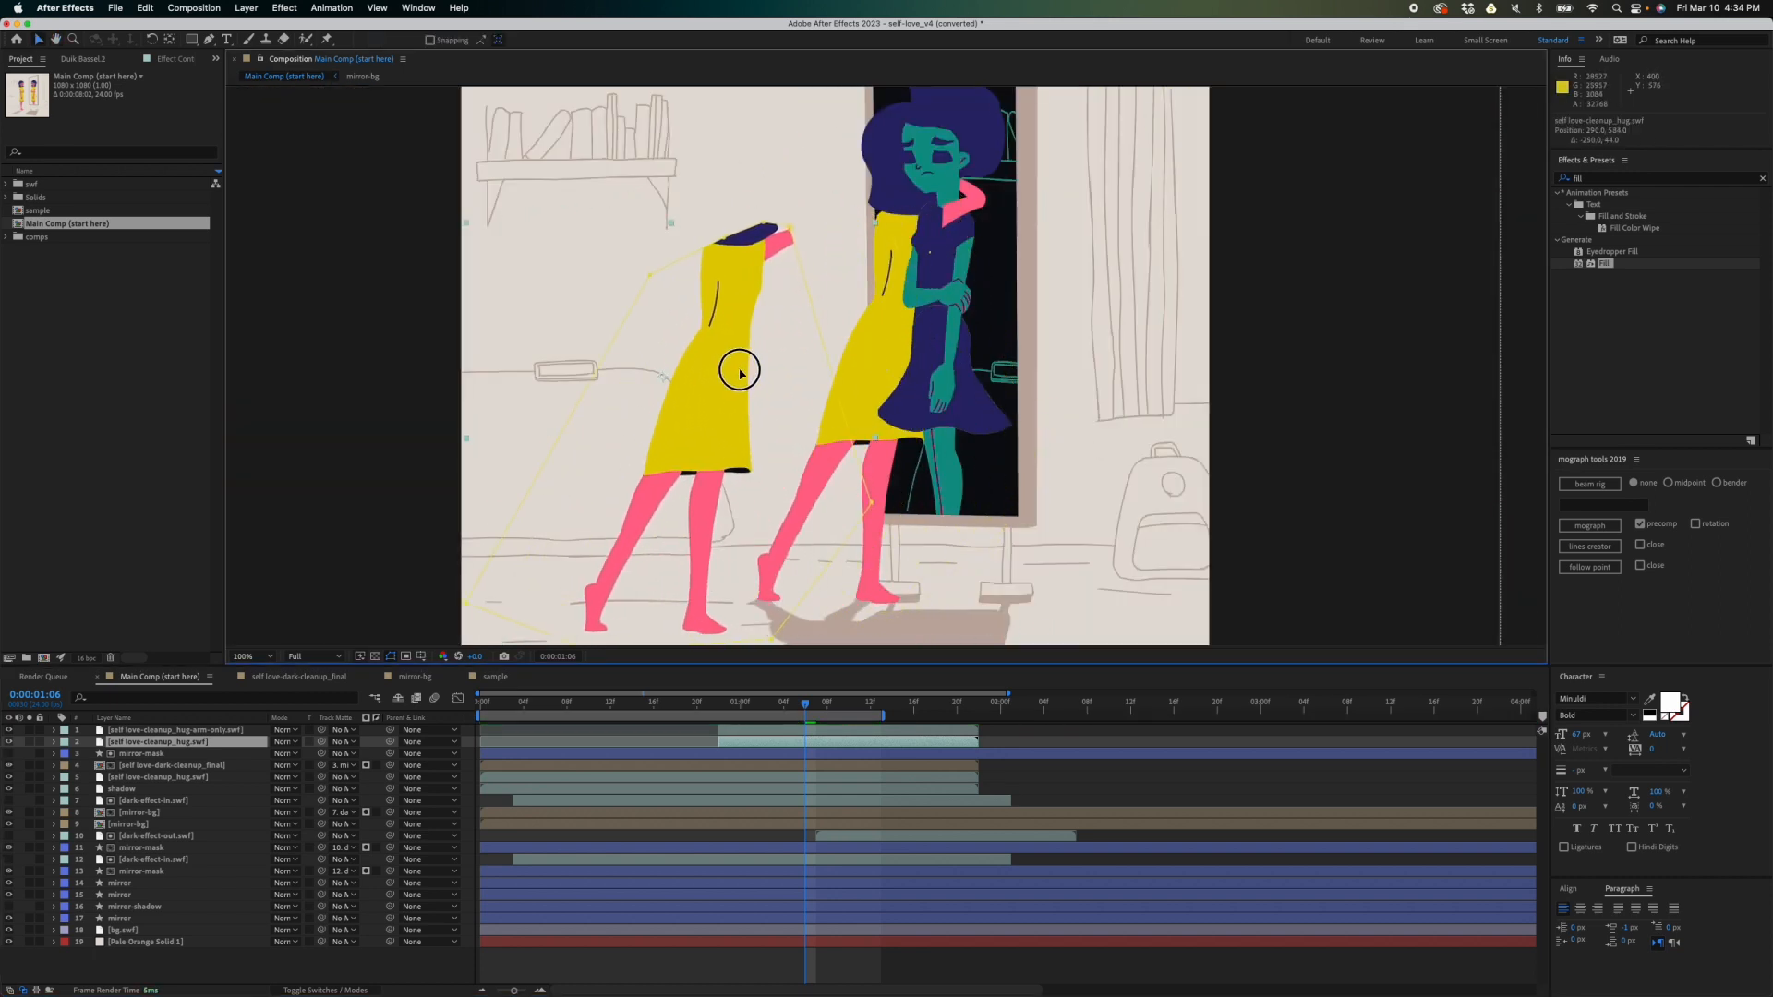
key(super+z)
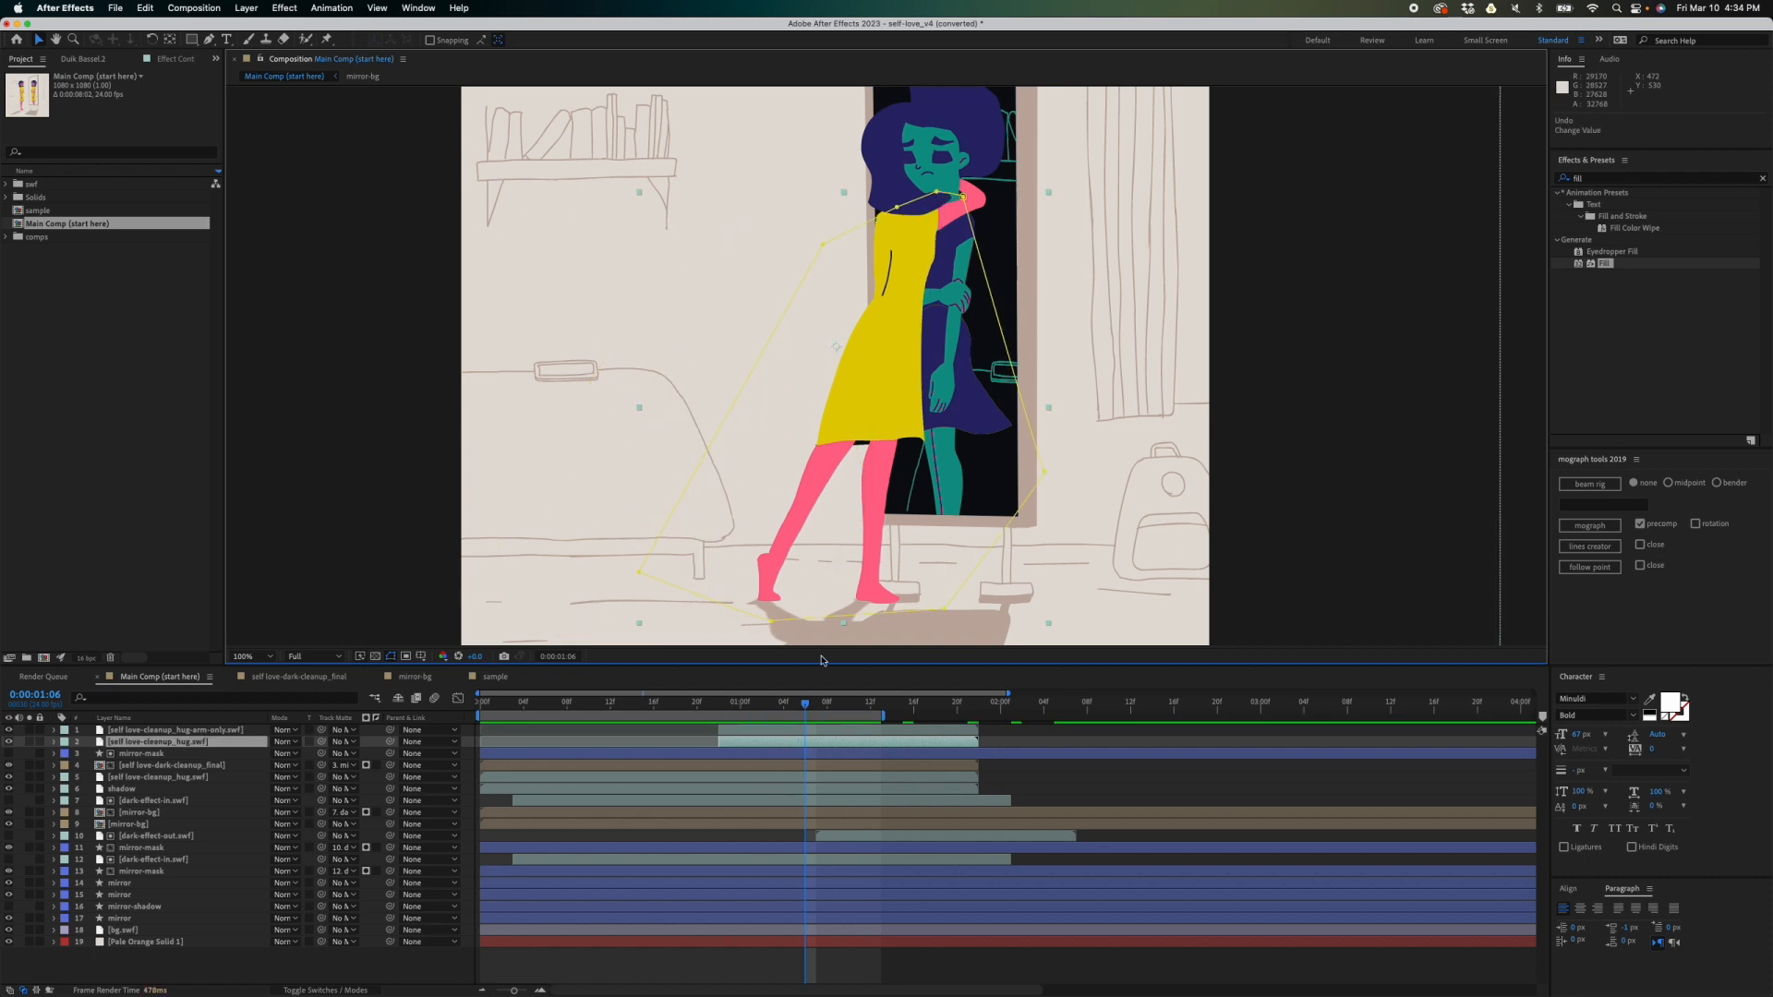
drag(892, 385, 792, 415)
key(super+z)
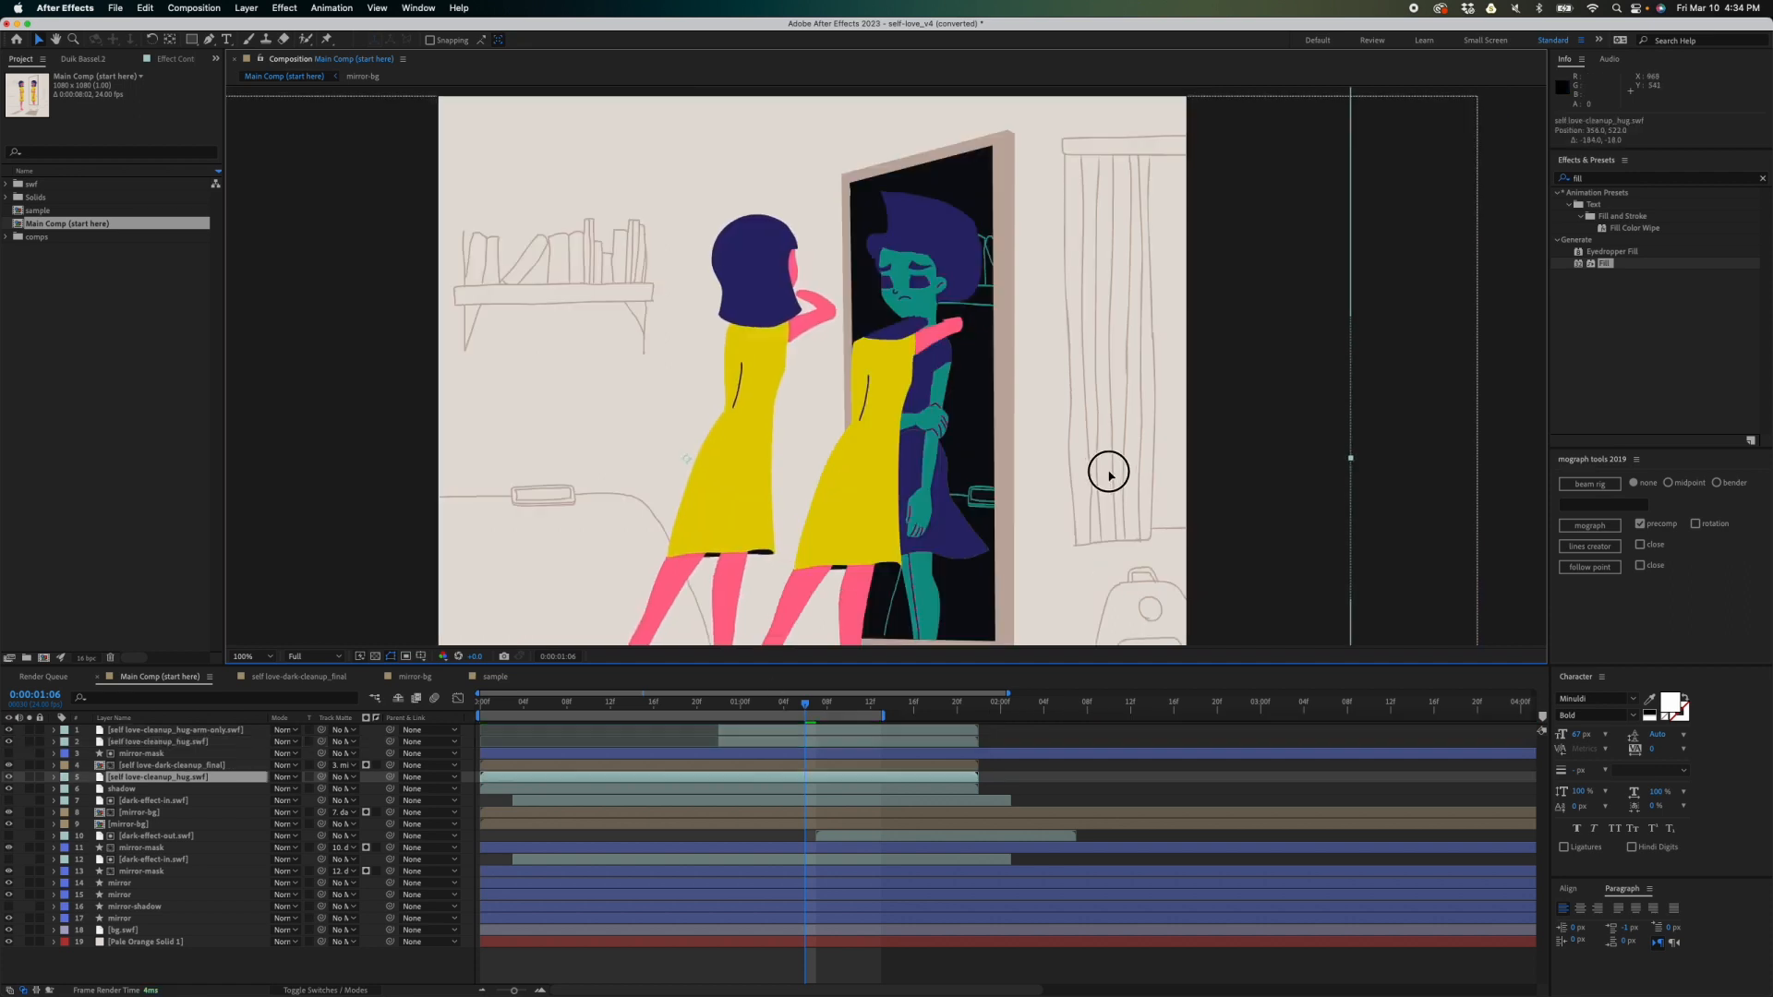
- Try spreading the full girl, masked hug body and arm-only layers apart across the room, and undo all the shifts
key(super+z)
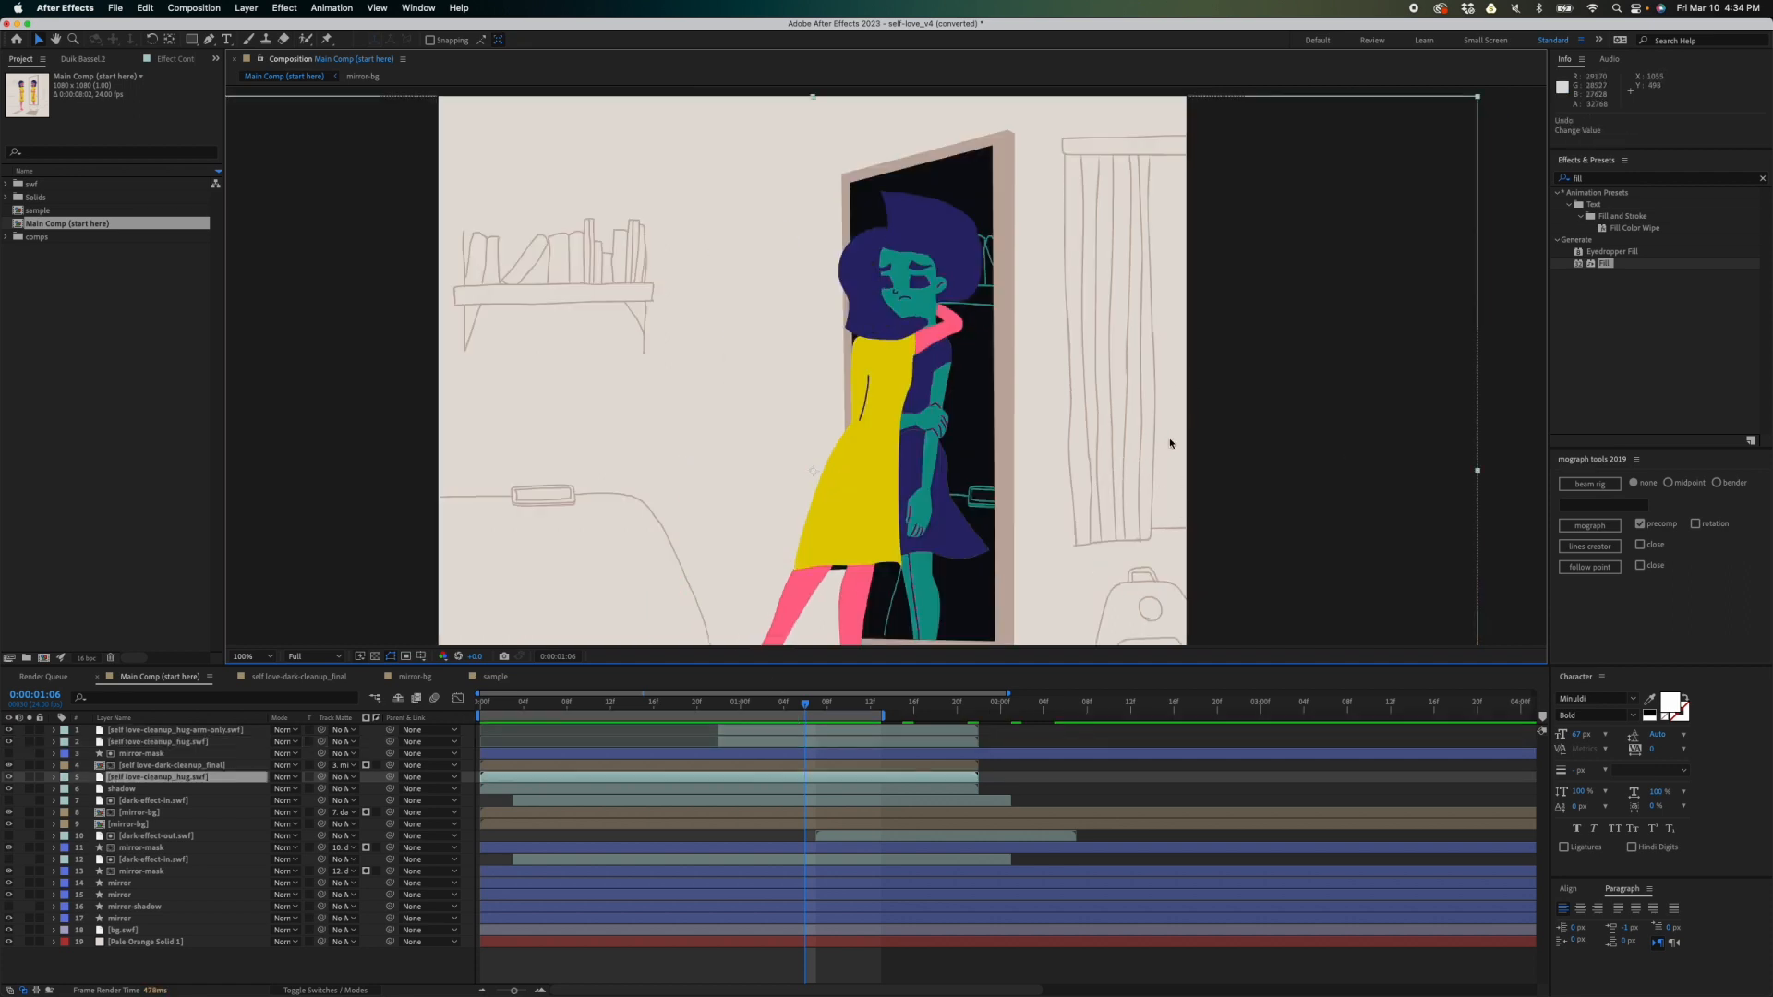
drag(1164, 524, 877, 526)
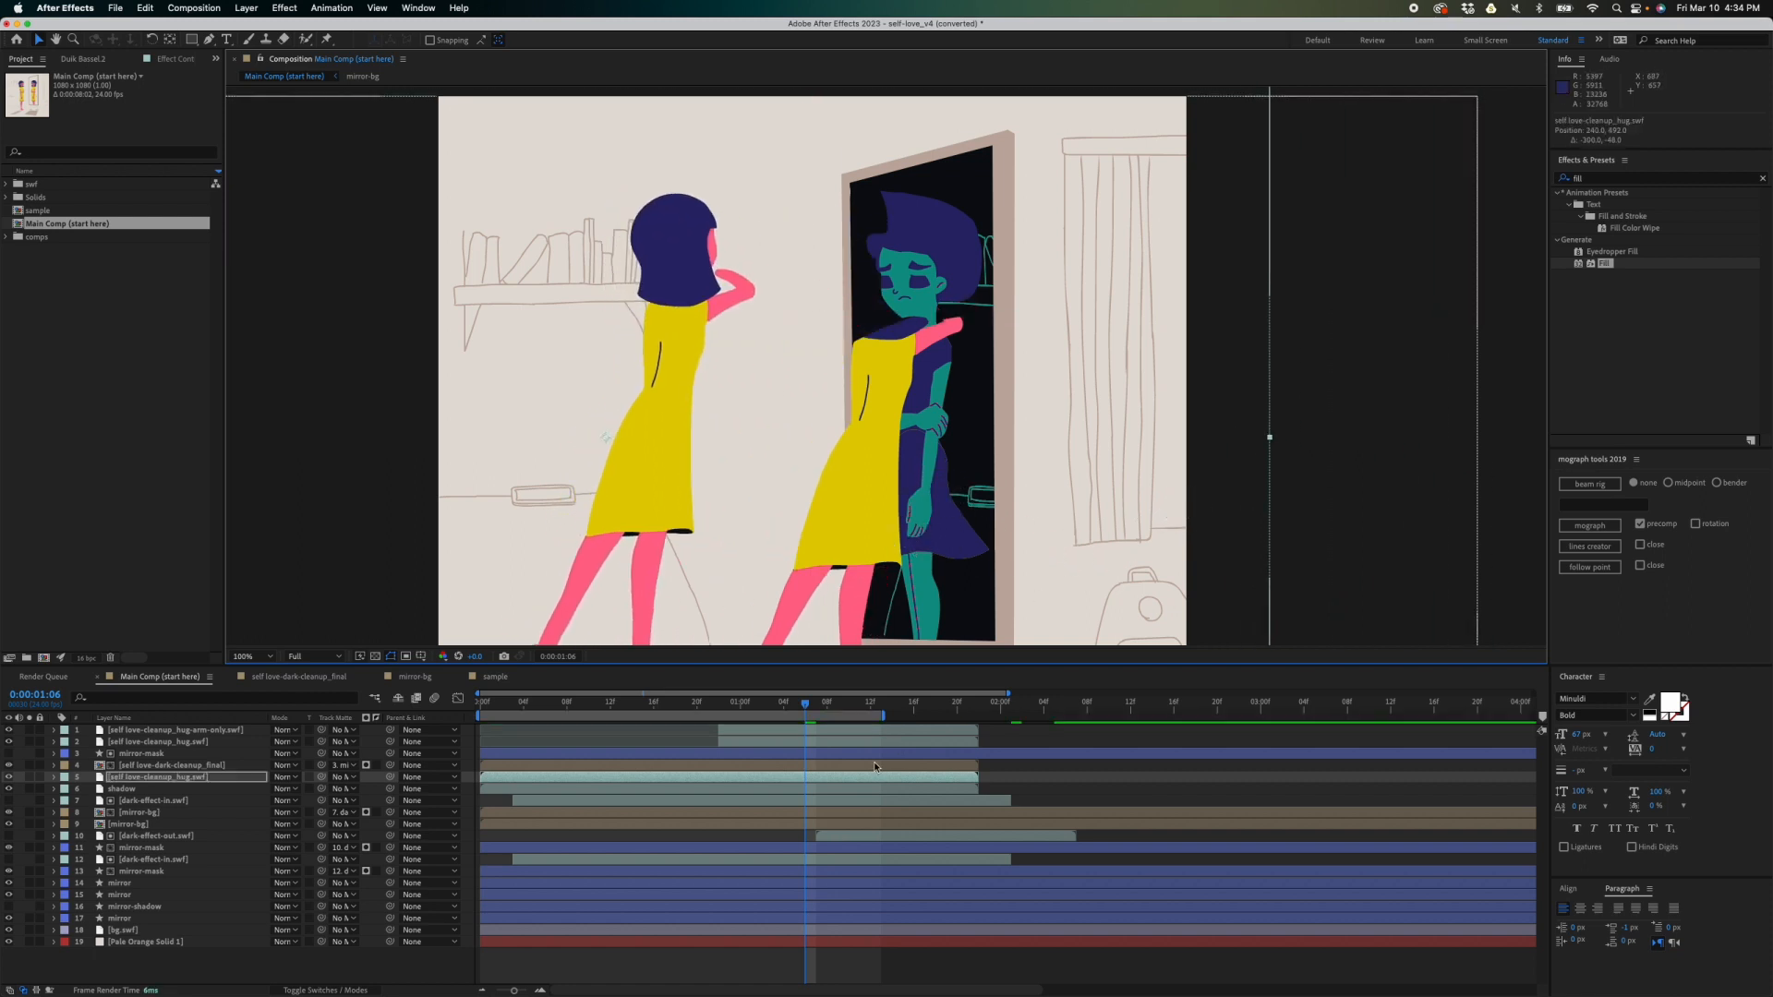
click(864, 739)
click(1120, 529)
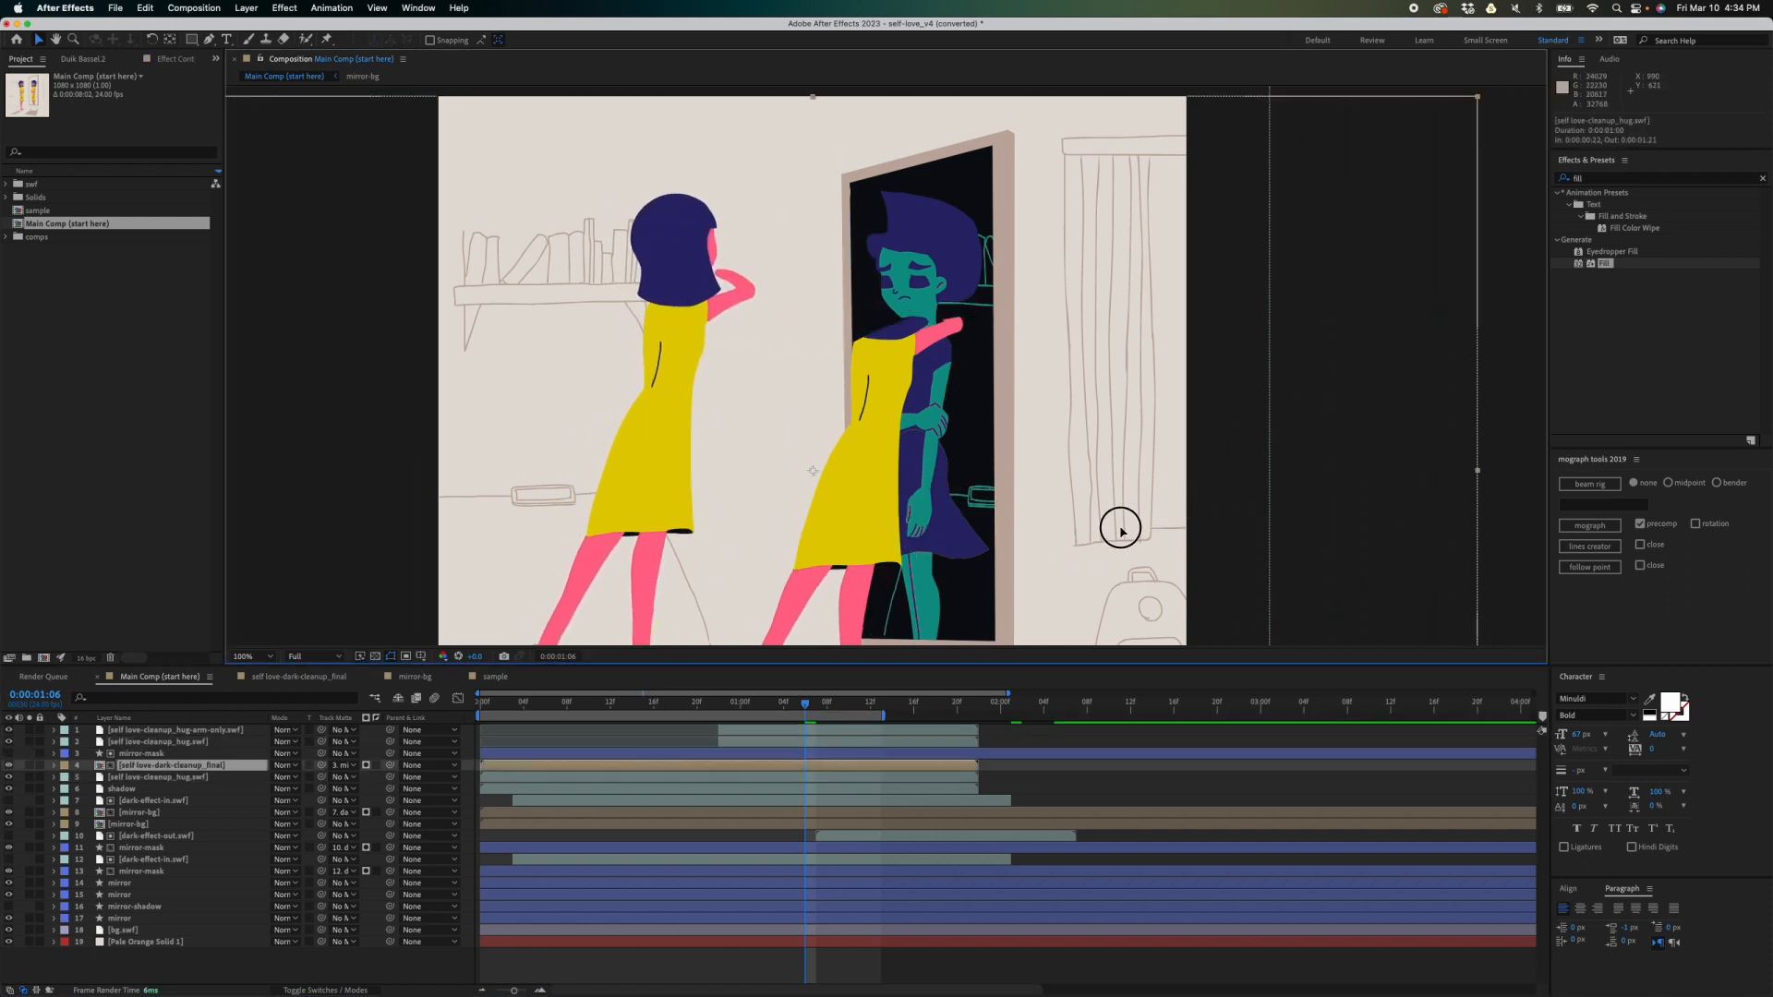
click(856, 740)
drag(872, 445, 763, 483)
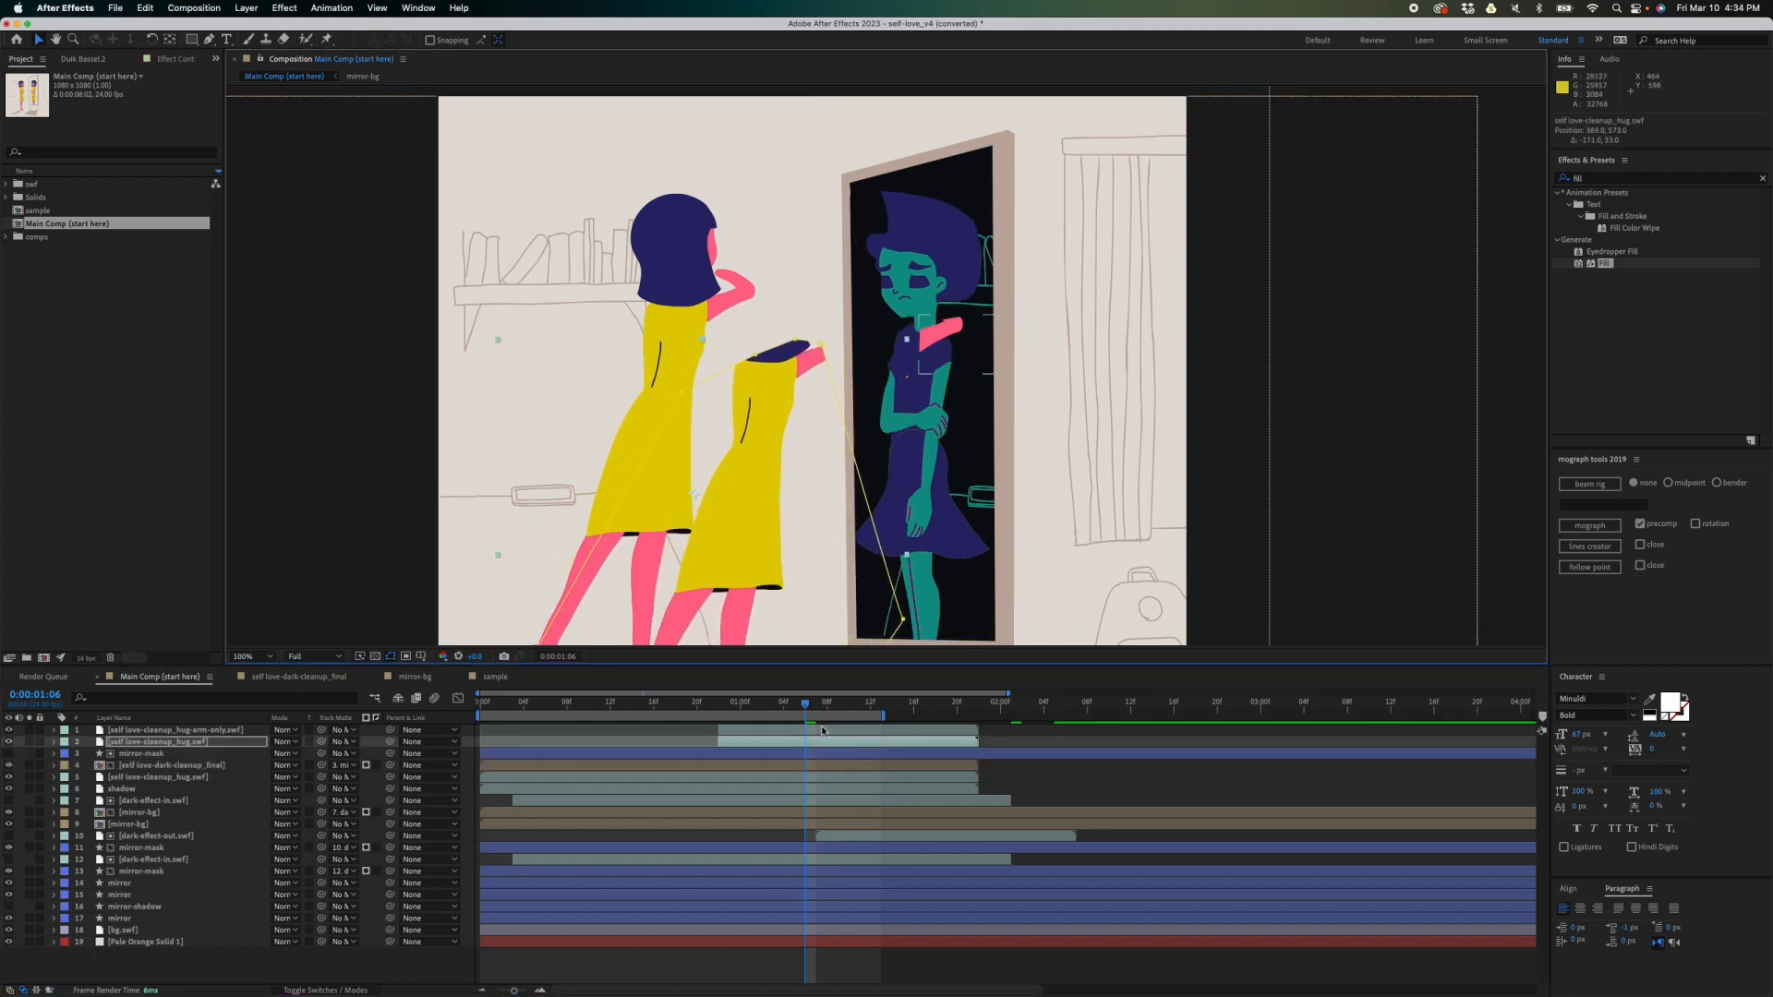
click(868, 730)
drag(930, 334, 816, 268)
key(super+z)
scroll(1140, 379, down, 5)
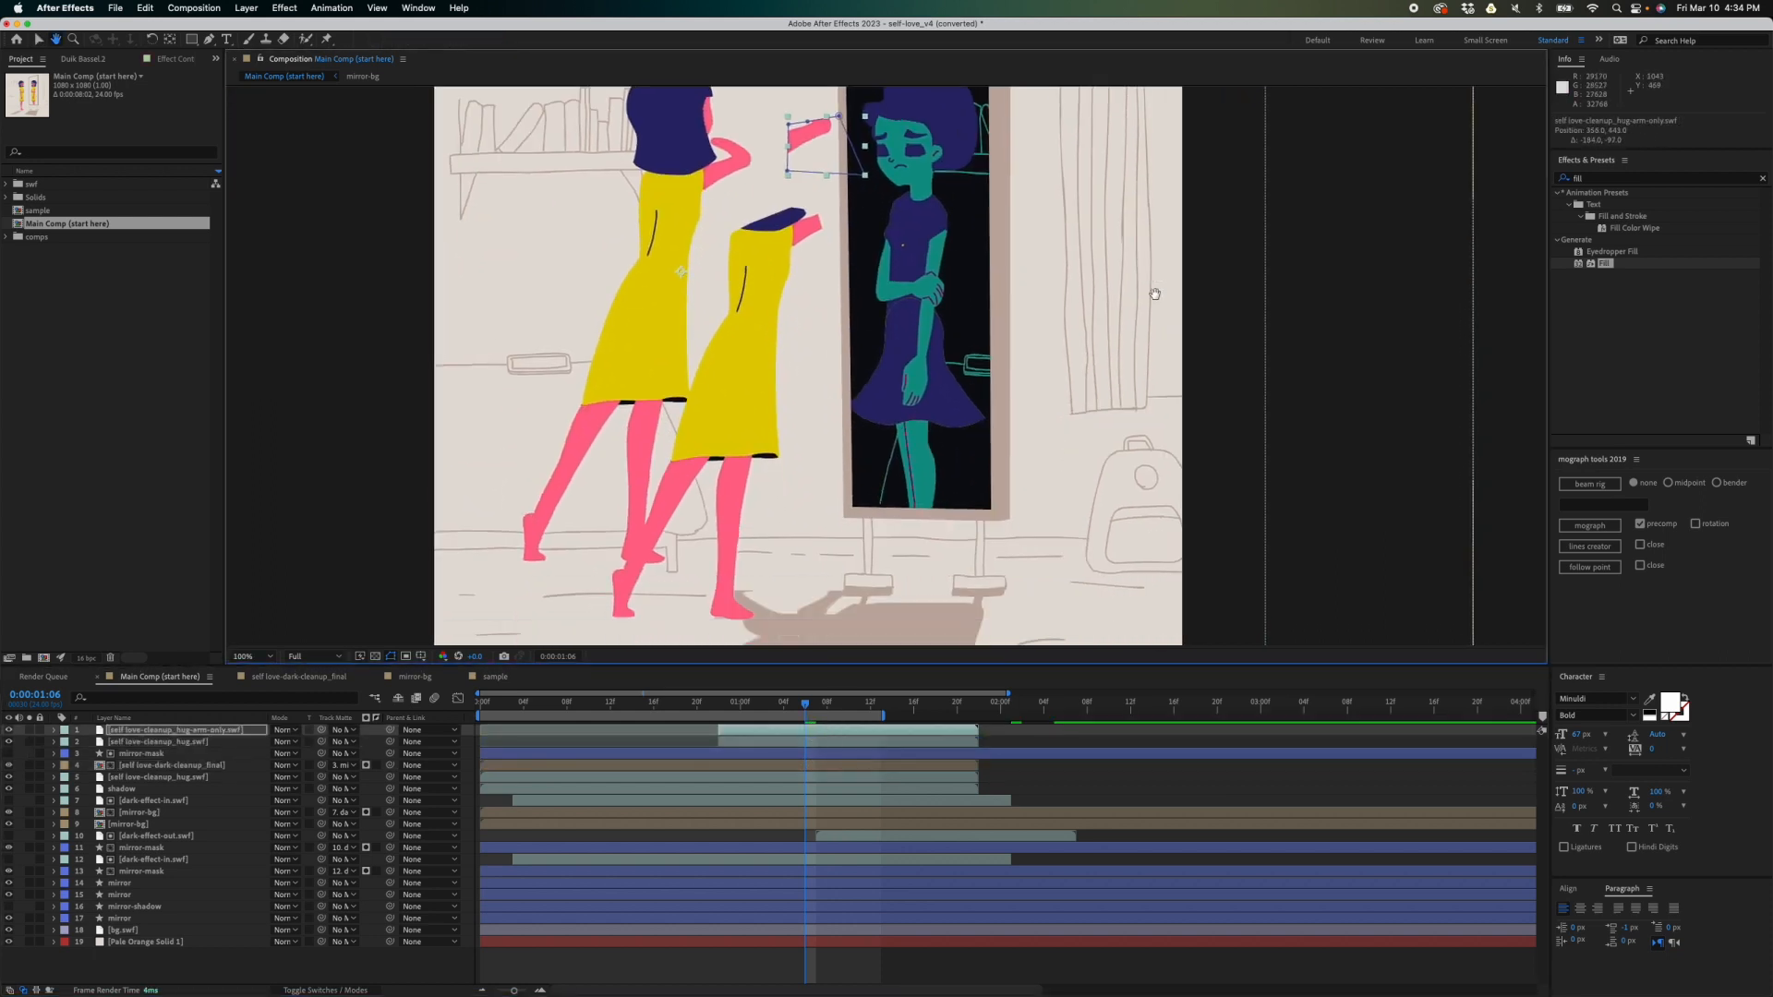
key(super+z)
key(super+z)
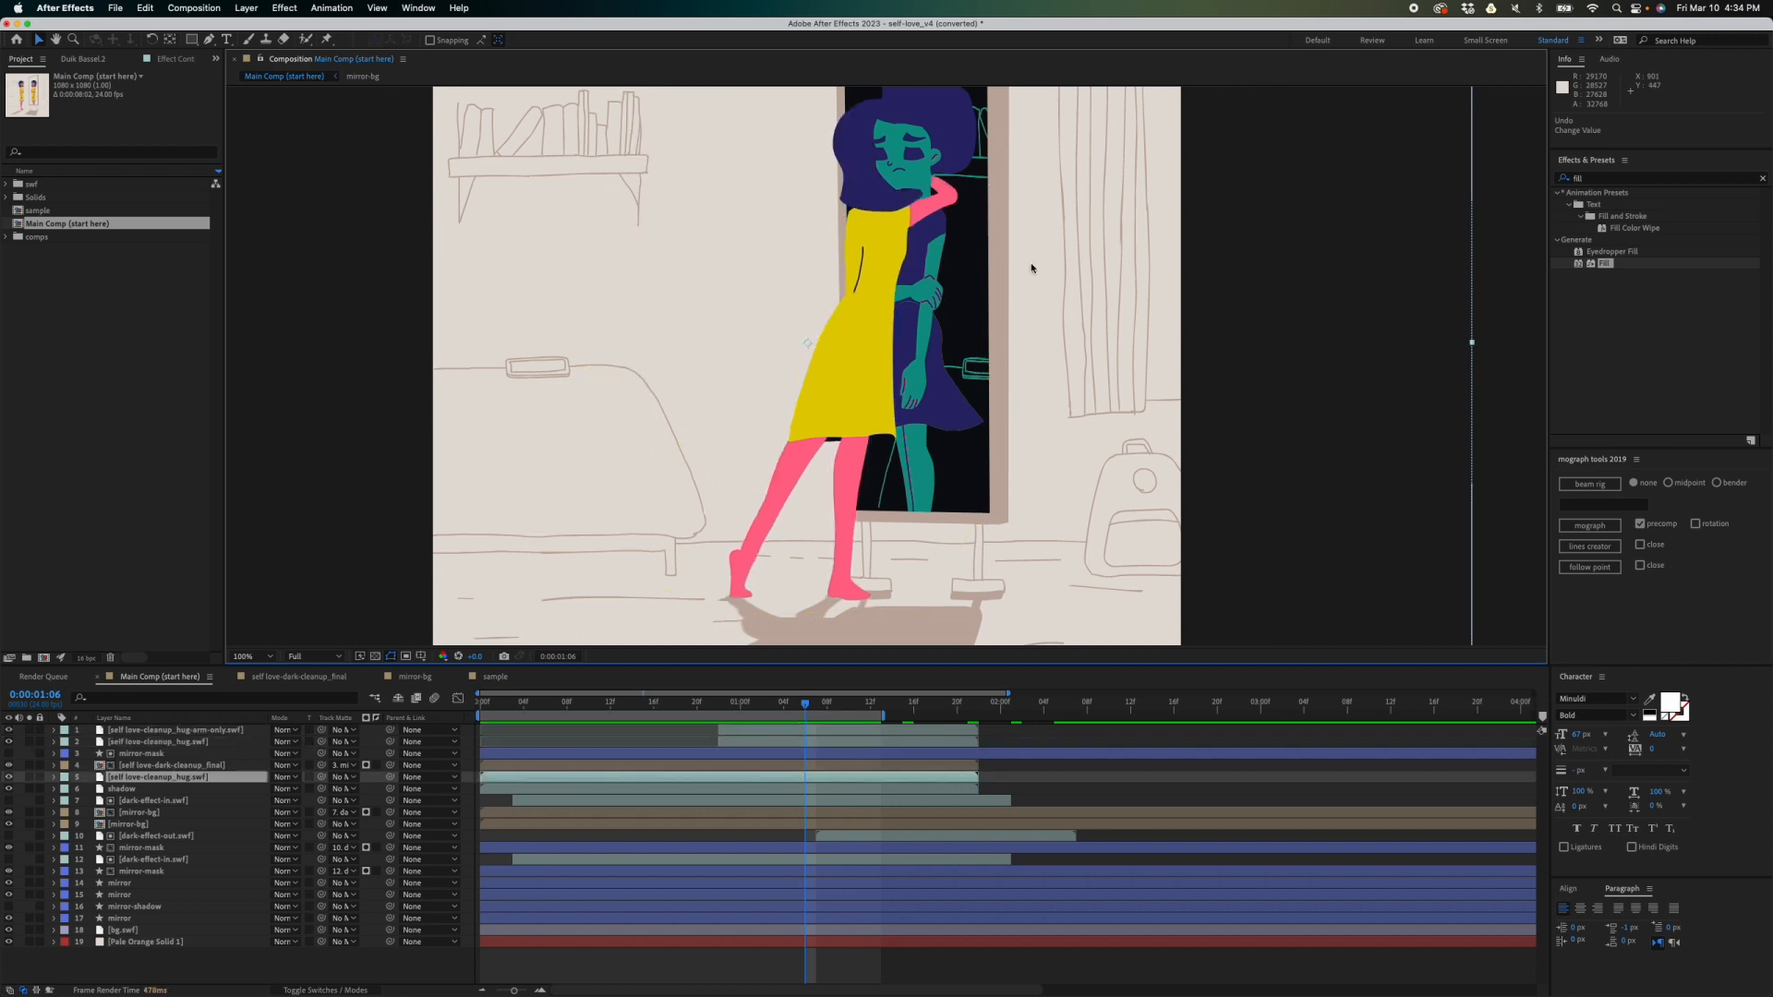
- Scrub from the start to 0:00:00:20, try moving the dark-effect-in.swf splash off the mirror, and undo each shift
scroll(980, 267, up, 2)
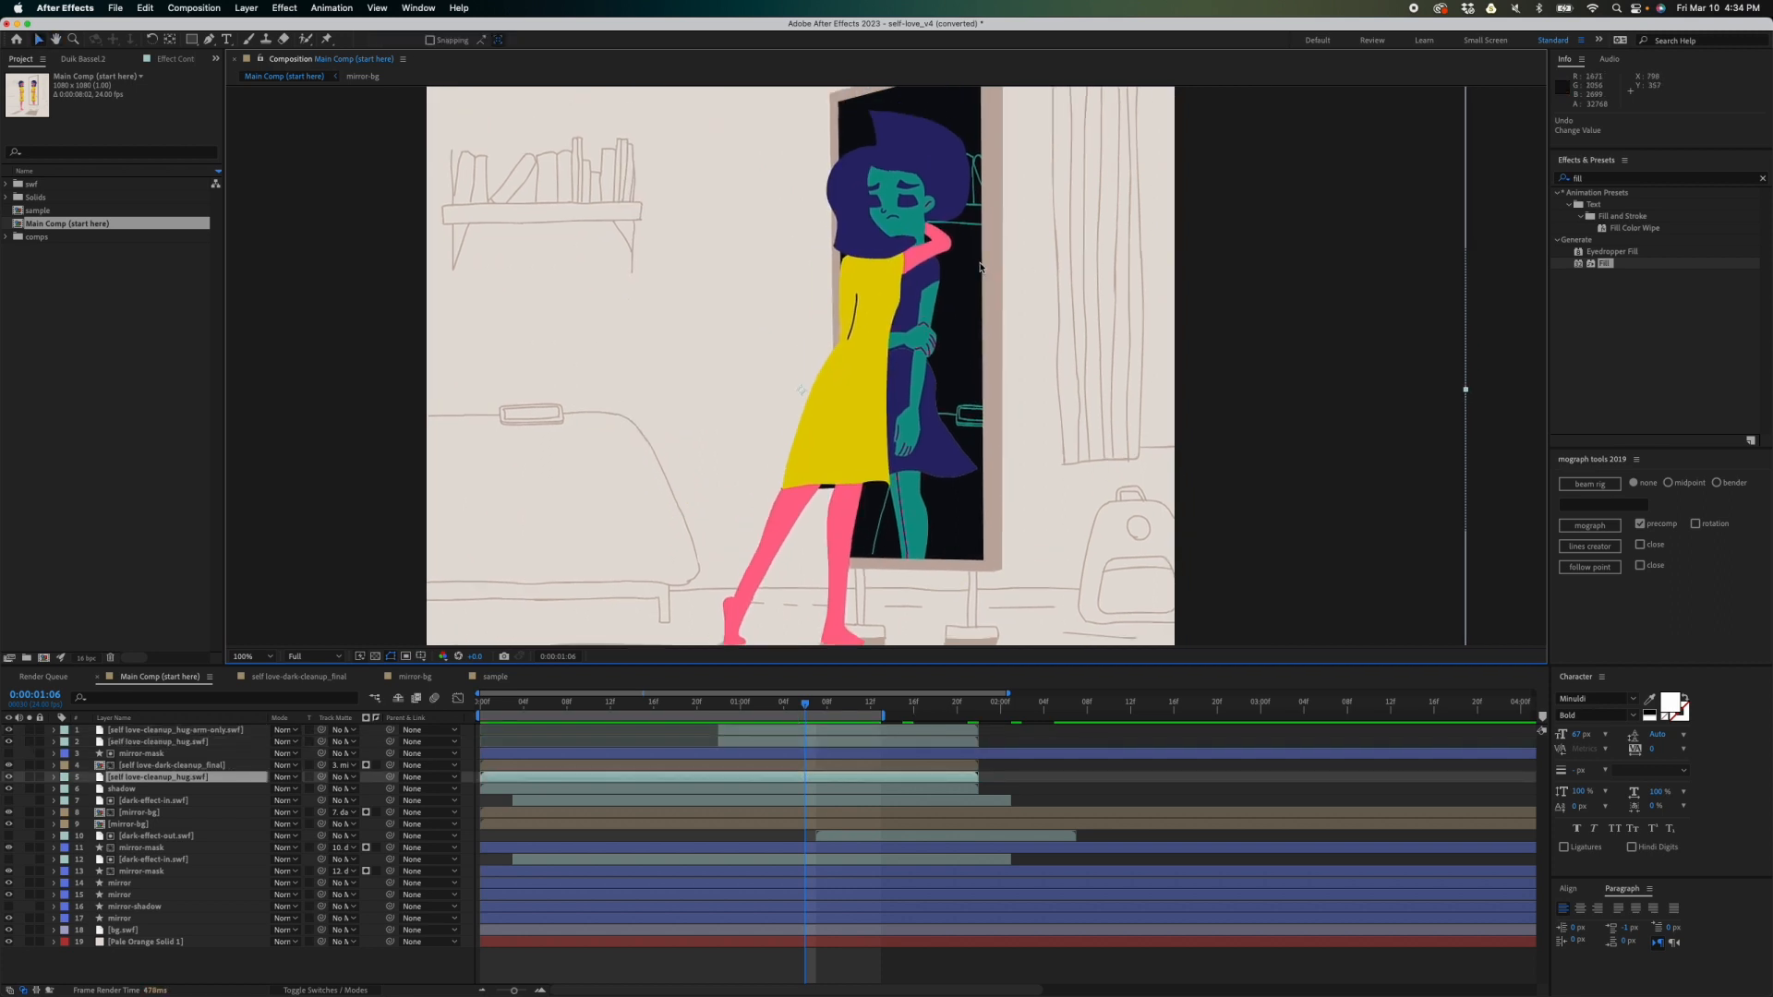
key(Home)
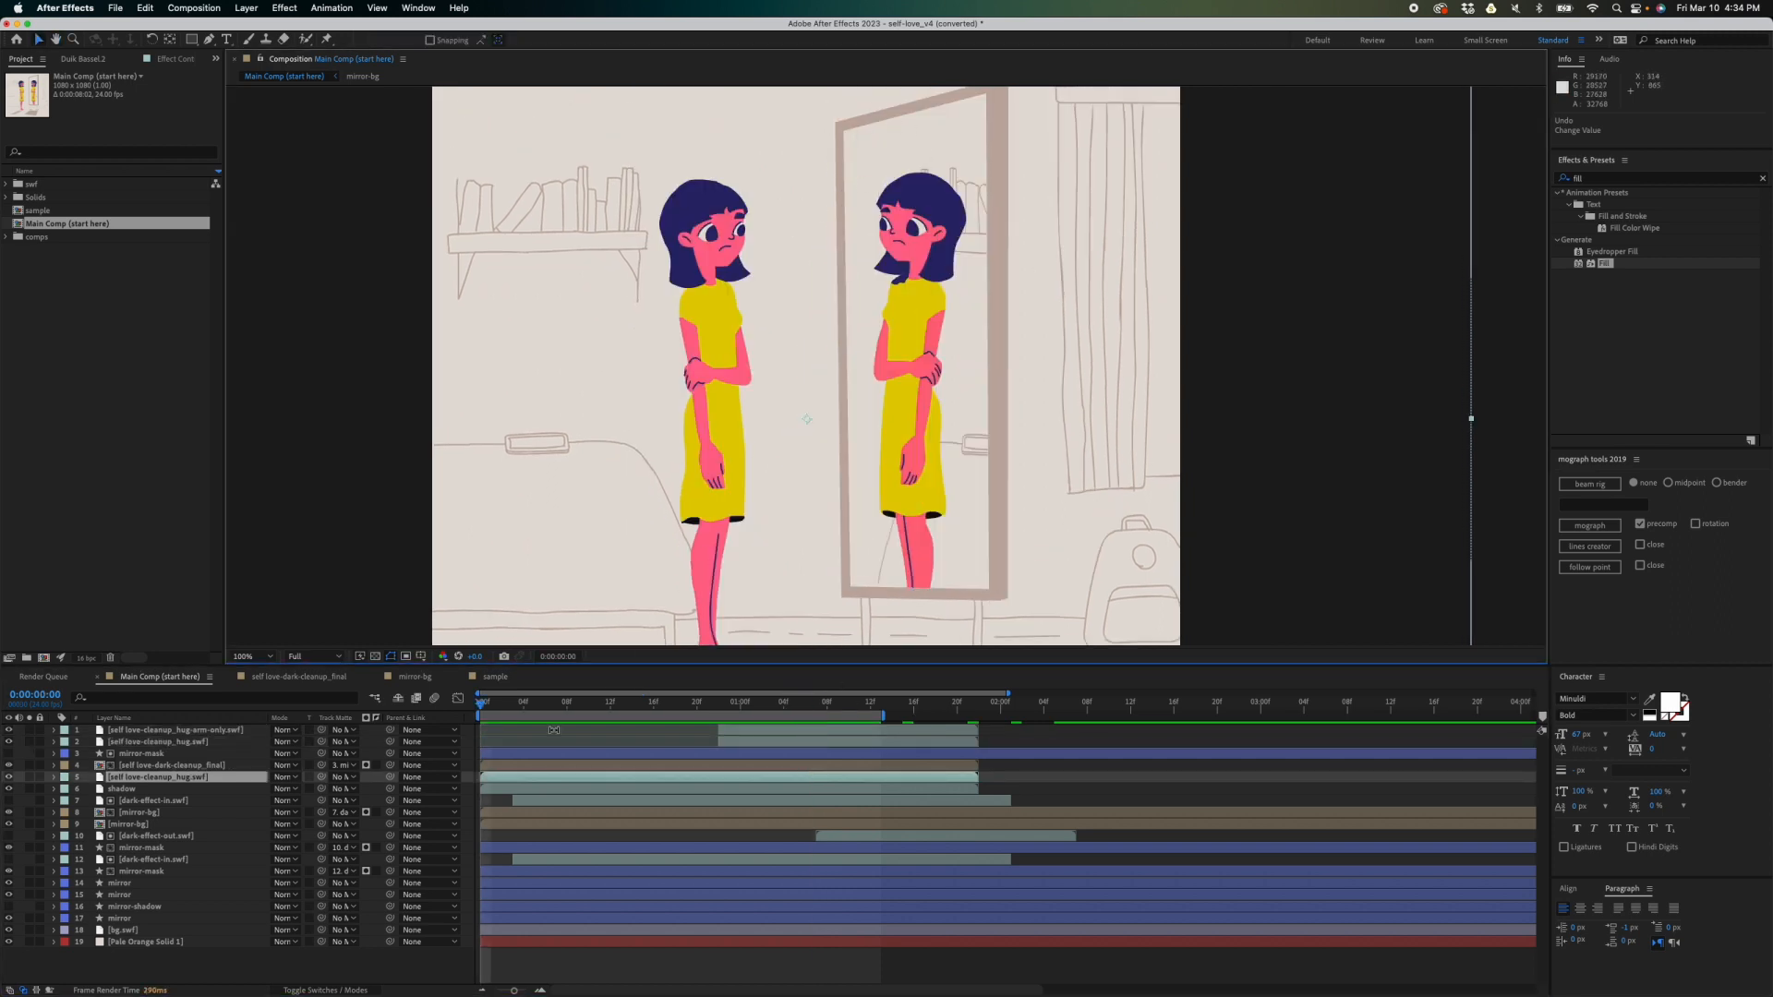
drag(500, 706, 638, 731)
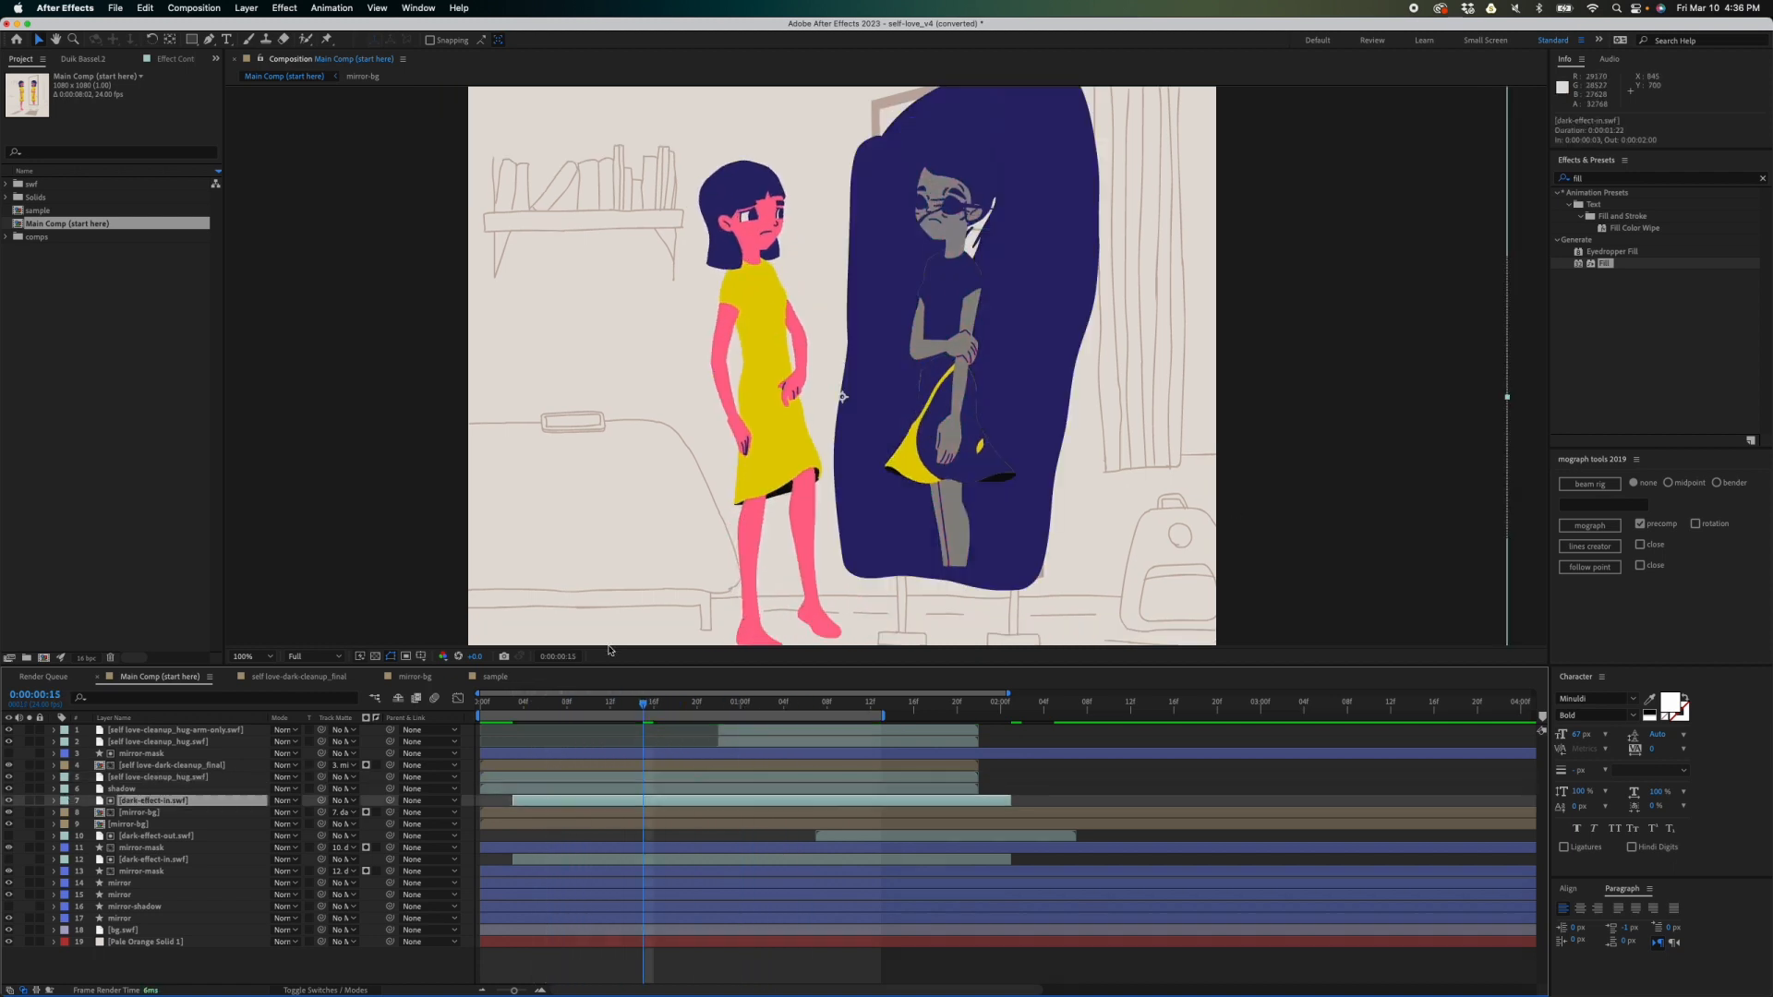
drag(1013, 384, 693, 379)
key(super+z)
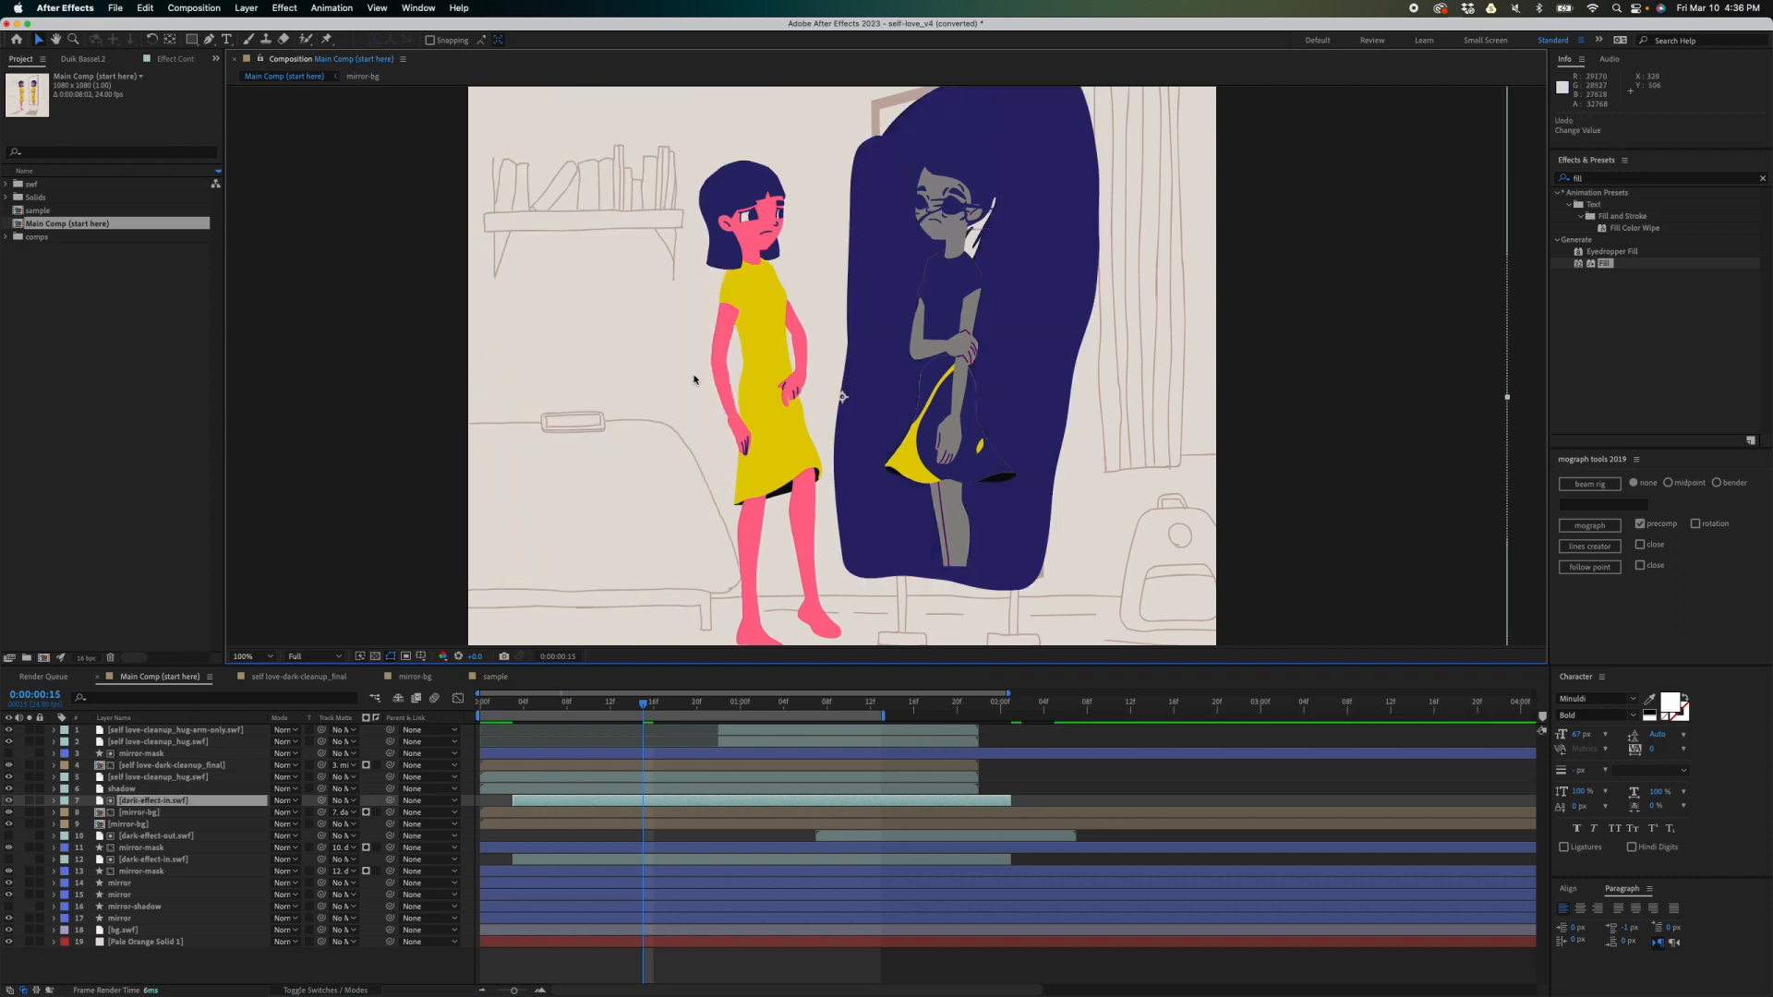
drag(1016, 400, 639, 395)
key(super+z)
key(super+z)
click(644, 708)
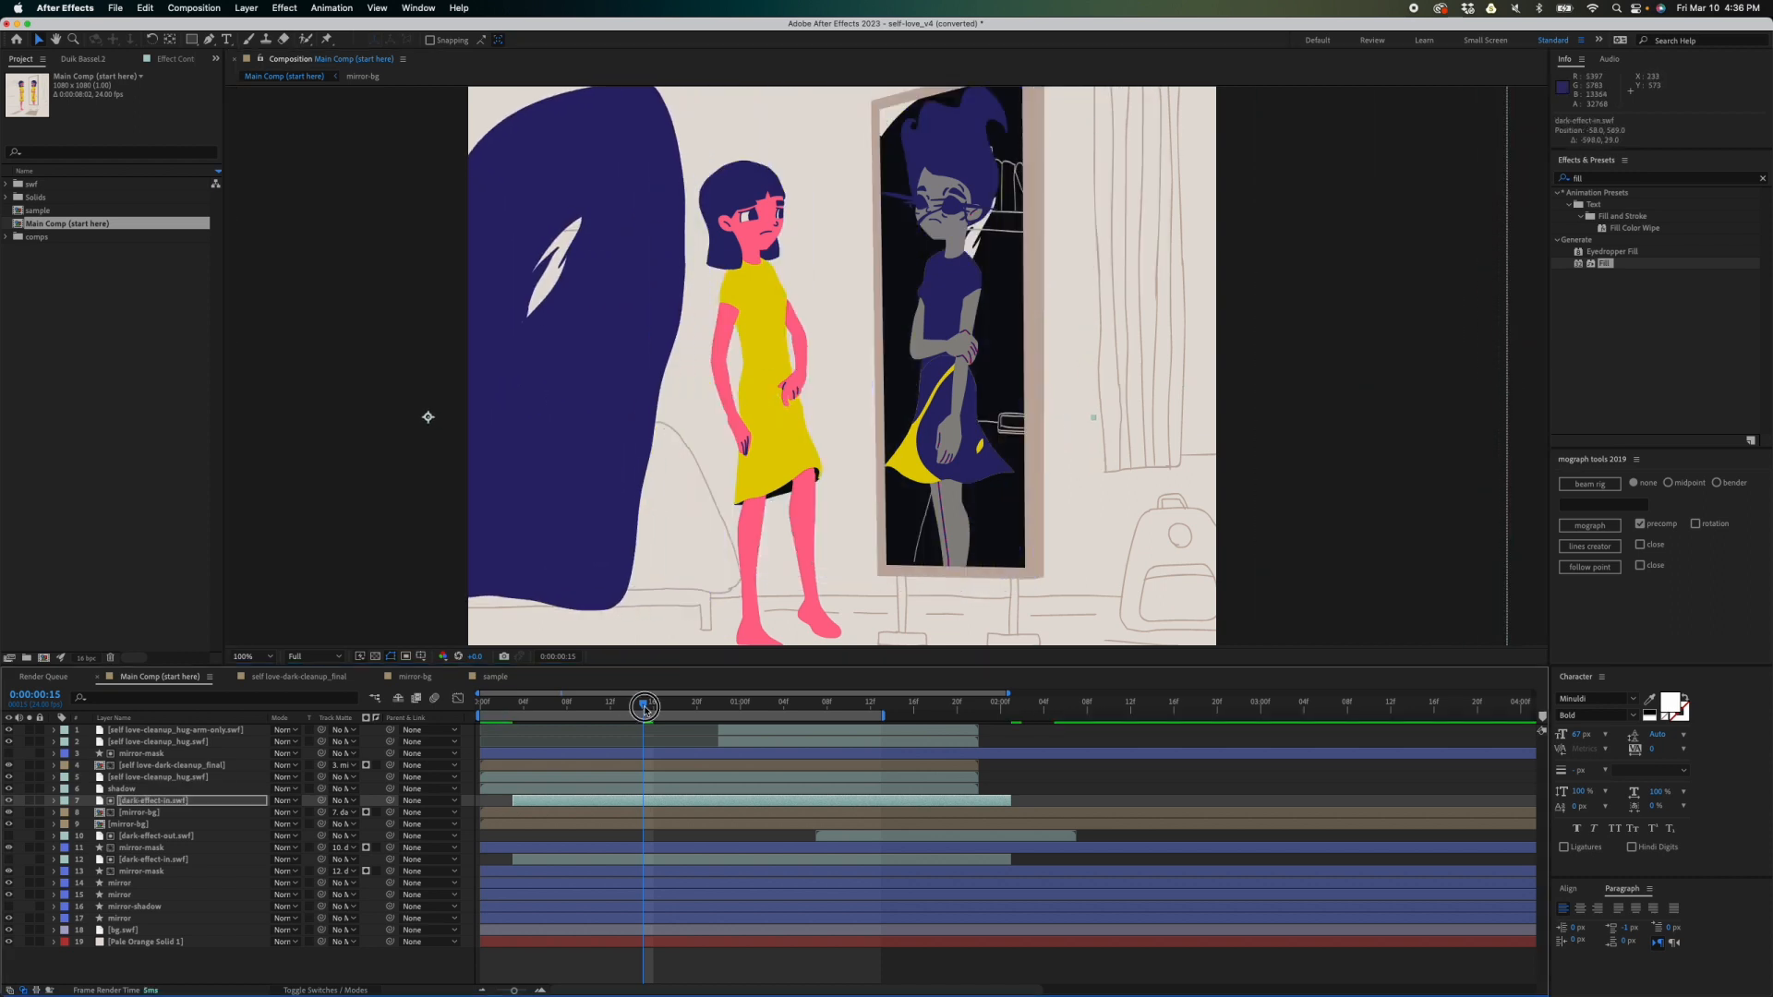
drag(645, 707, 696, 707)
key(super+z)
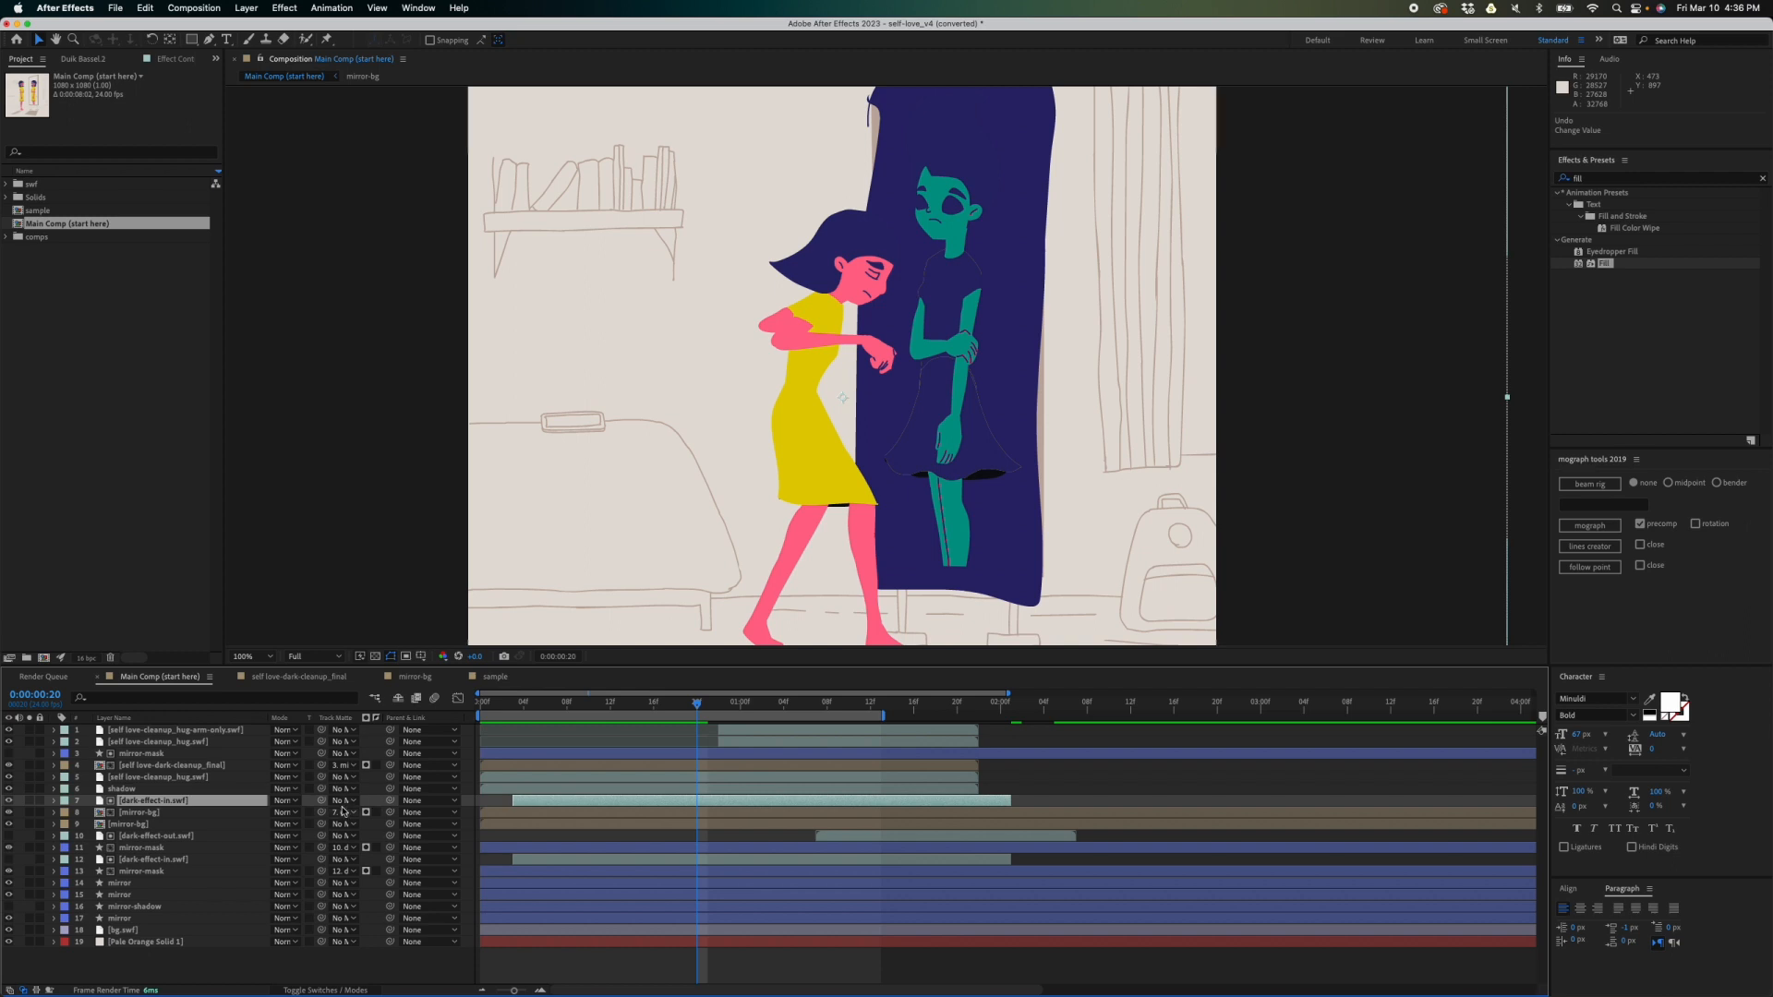
- Hide the upper dark-effect-in.swf layer and review the Main Comp by scrubbing through it and previewing it from the start
click(8, 802)
drag(681, 708, 873, 685)
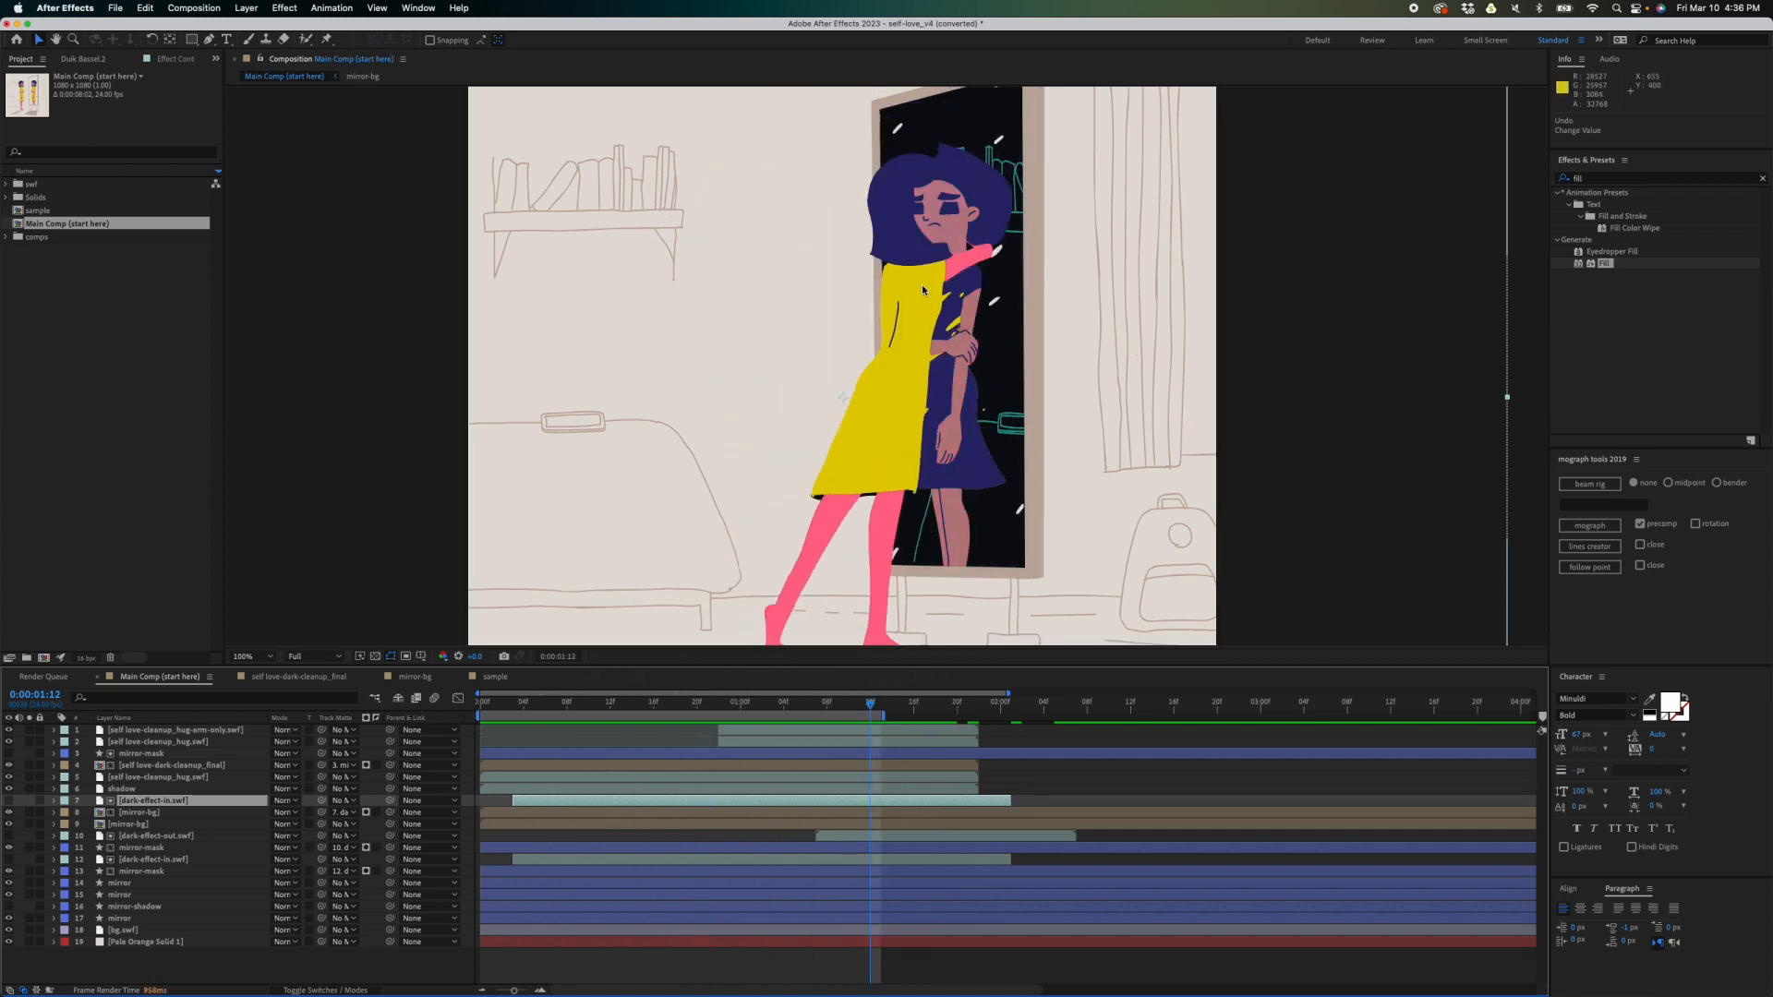
mouse_move(874, 705)
mouse_down()
mouse_move(965, 711)
mouse_move(831, 716)
mouse_move(886, 731)
mouse_move(791, 717)
mouse_move(870, 717)
mouse_up()
drag(869, 706, 488, 694)
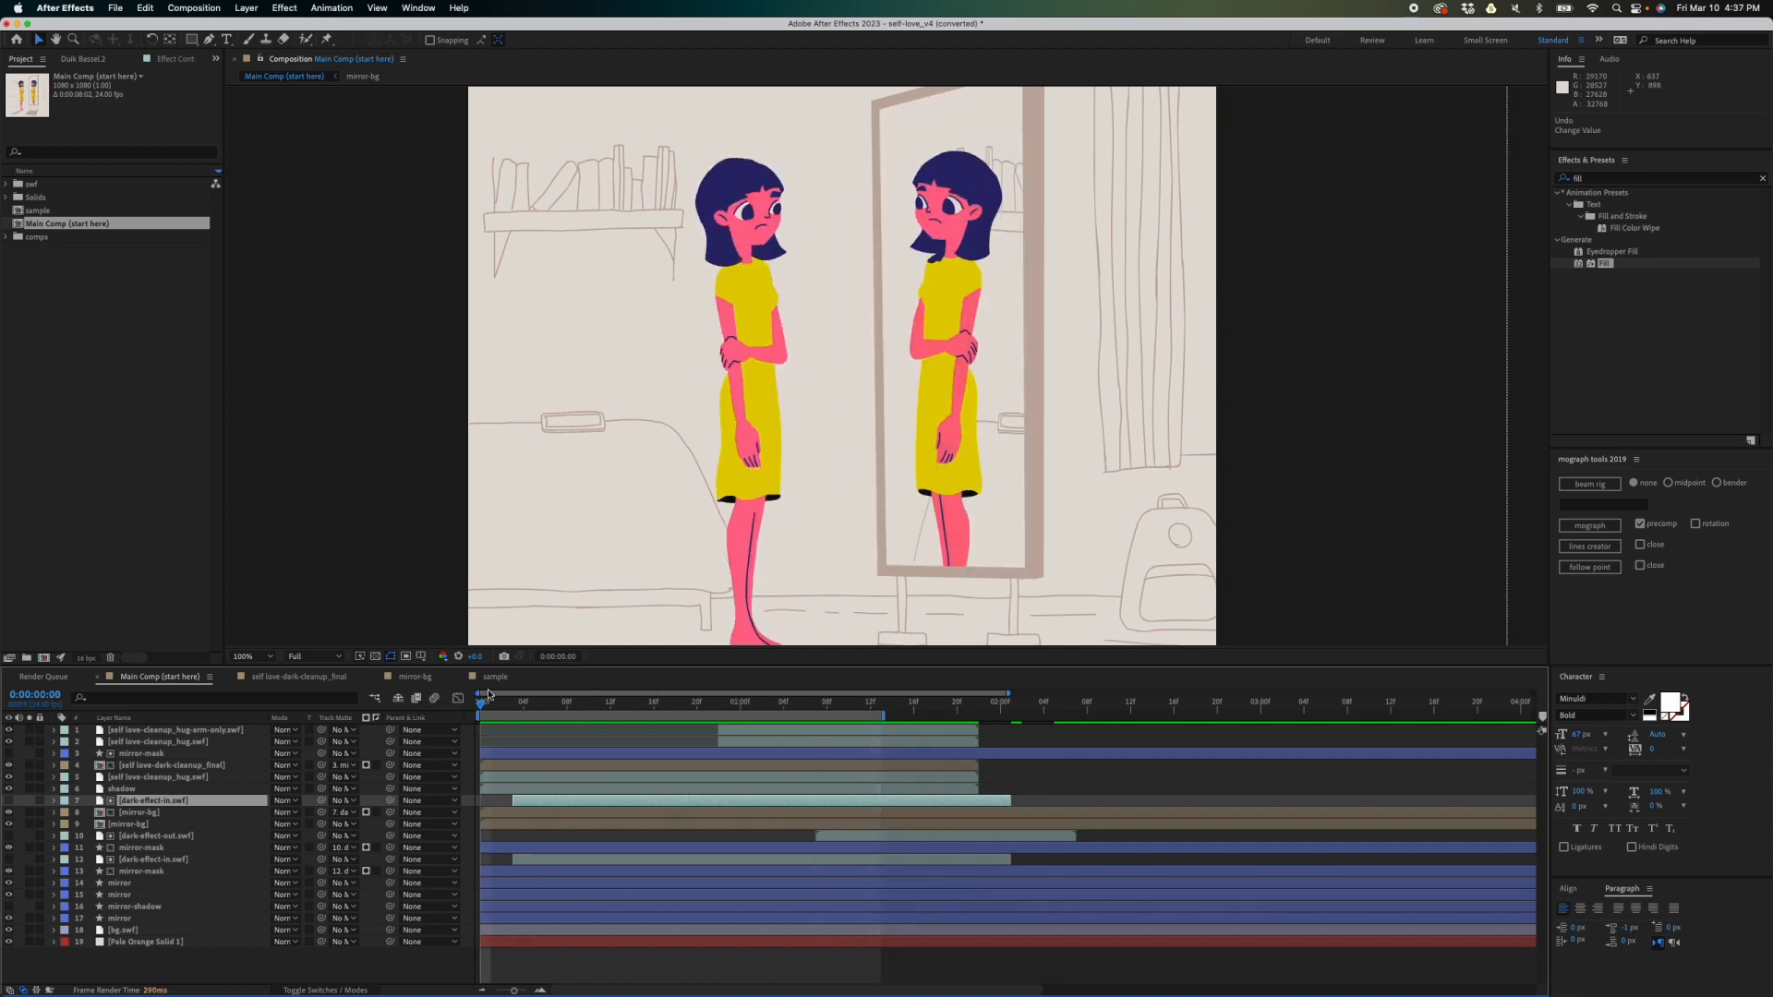
key(comma)
key(space)
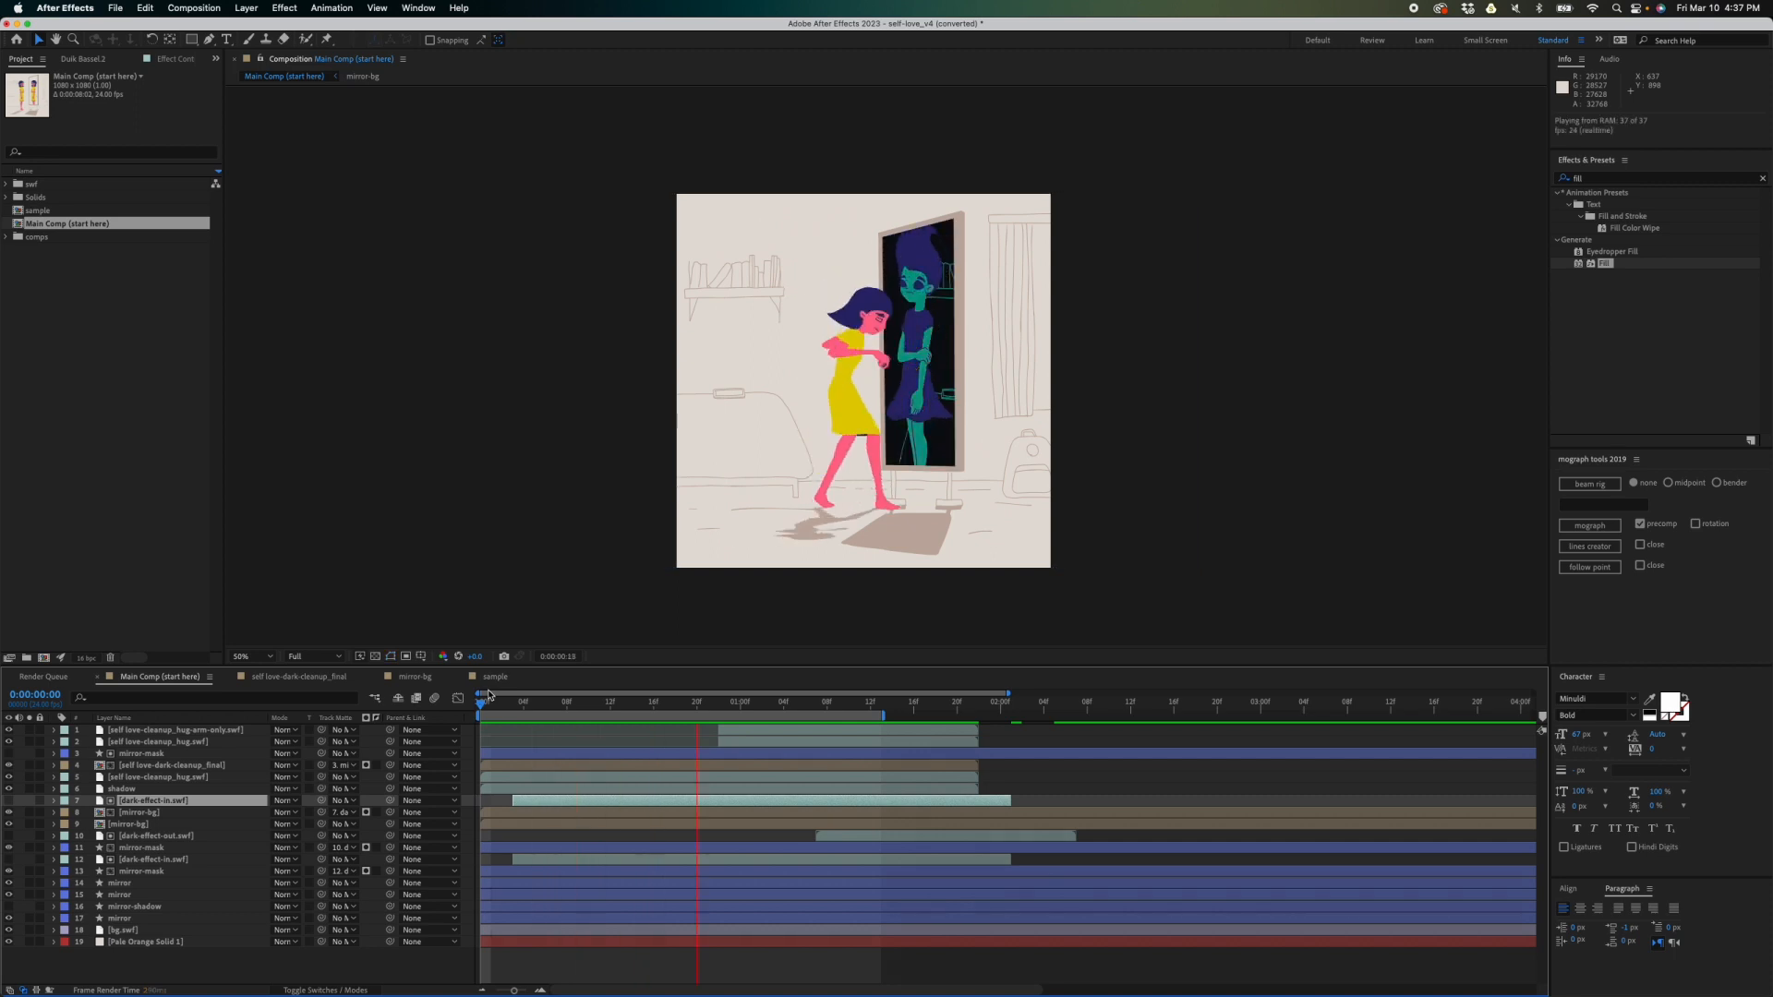
key(space)
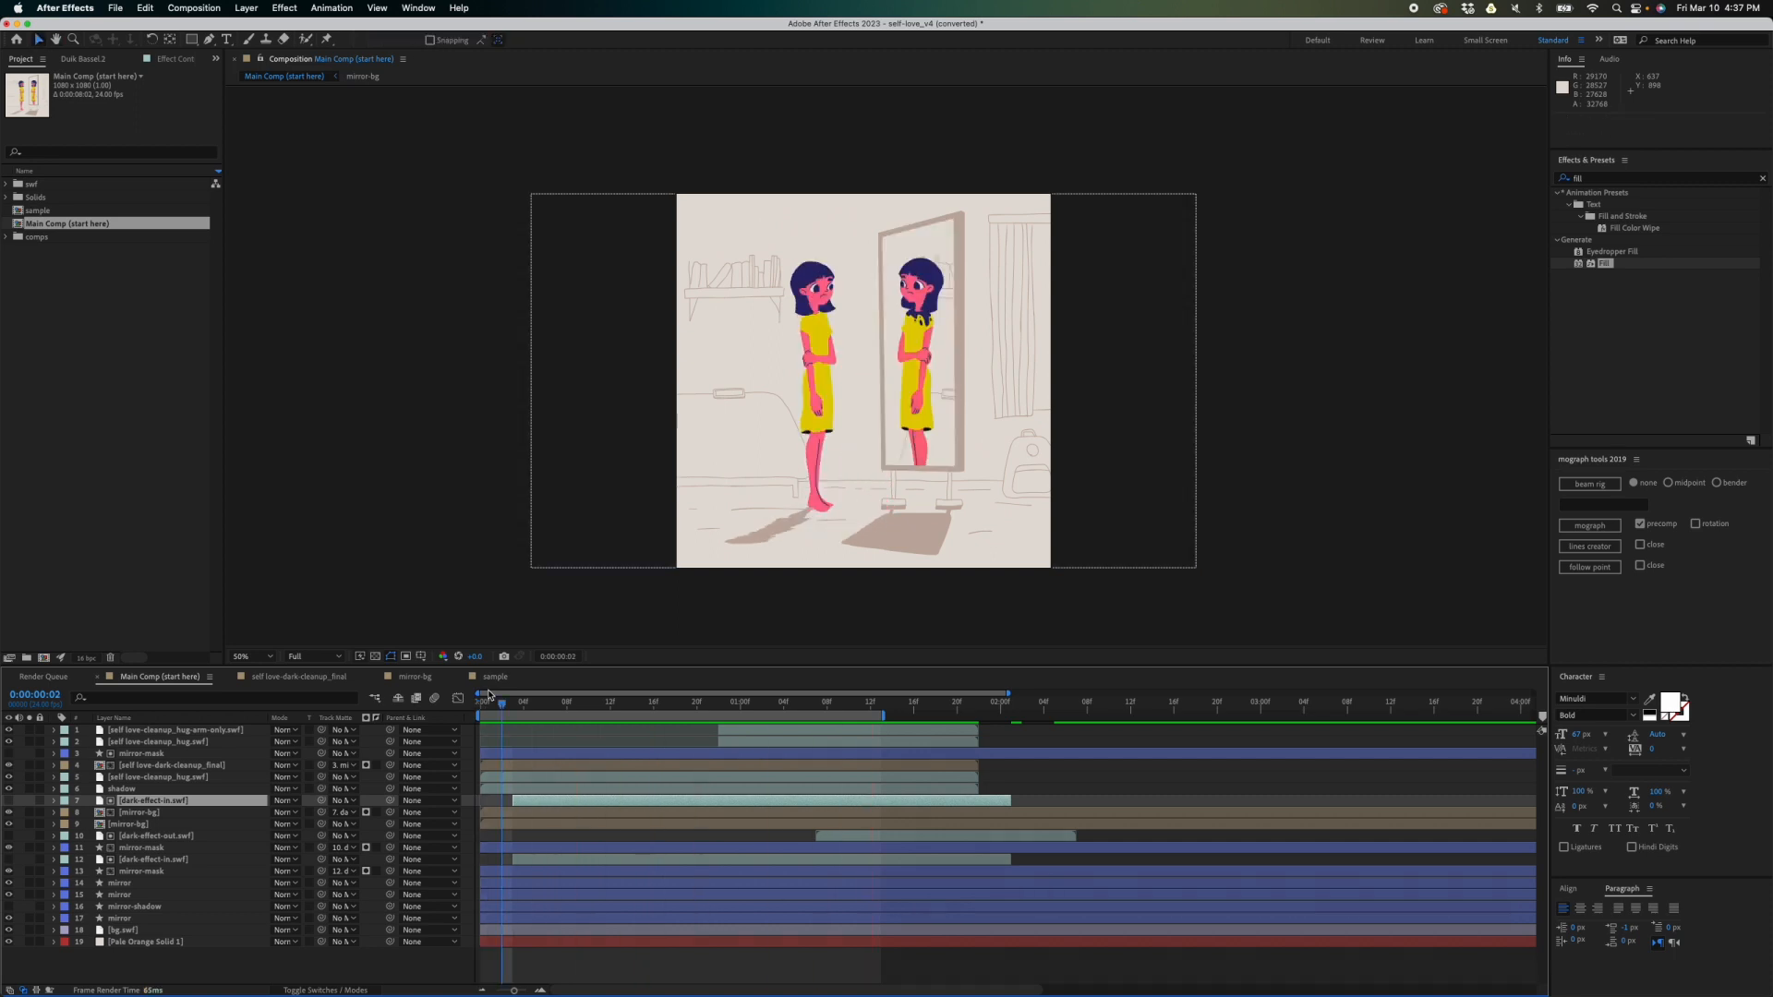
- Duplicate the full-length self love-cleanup_hug.swf layer that sits above the shadow layer
click(577, 836)
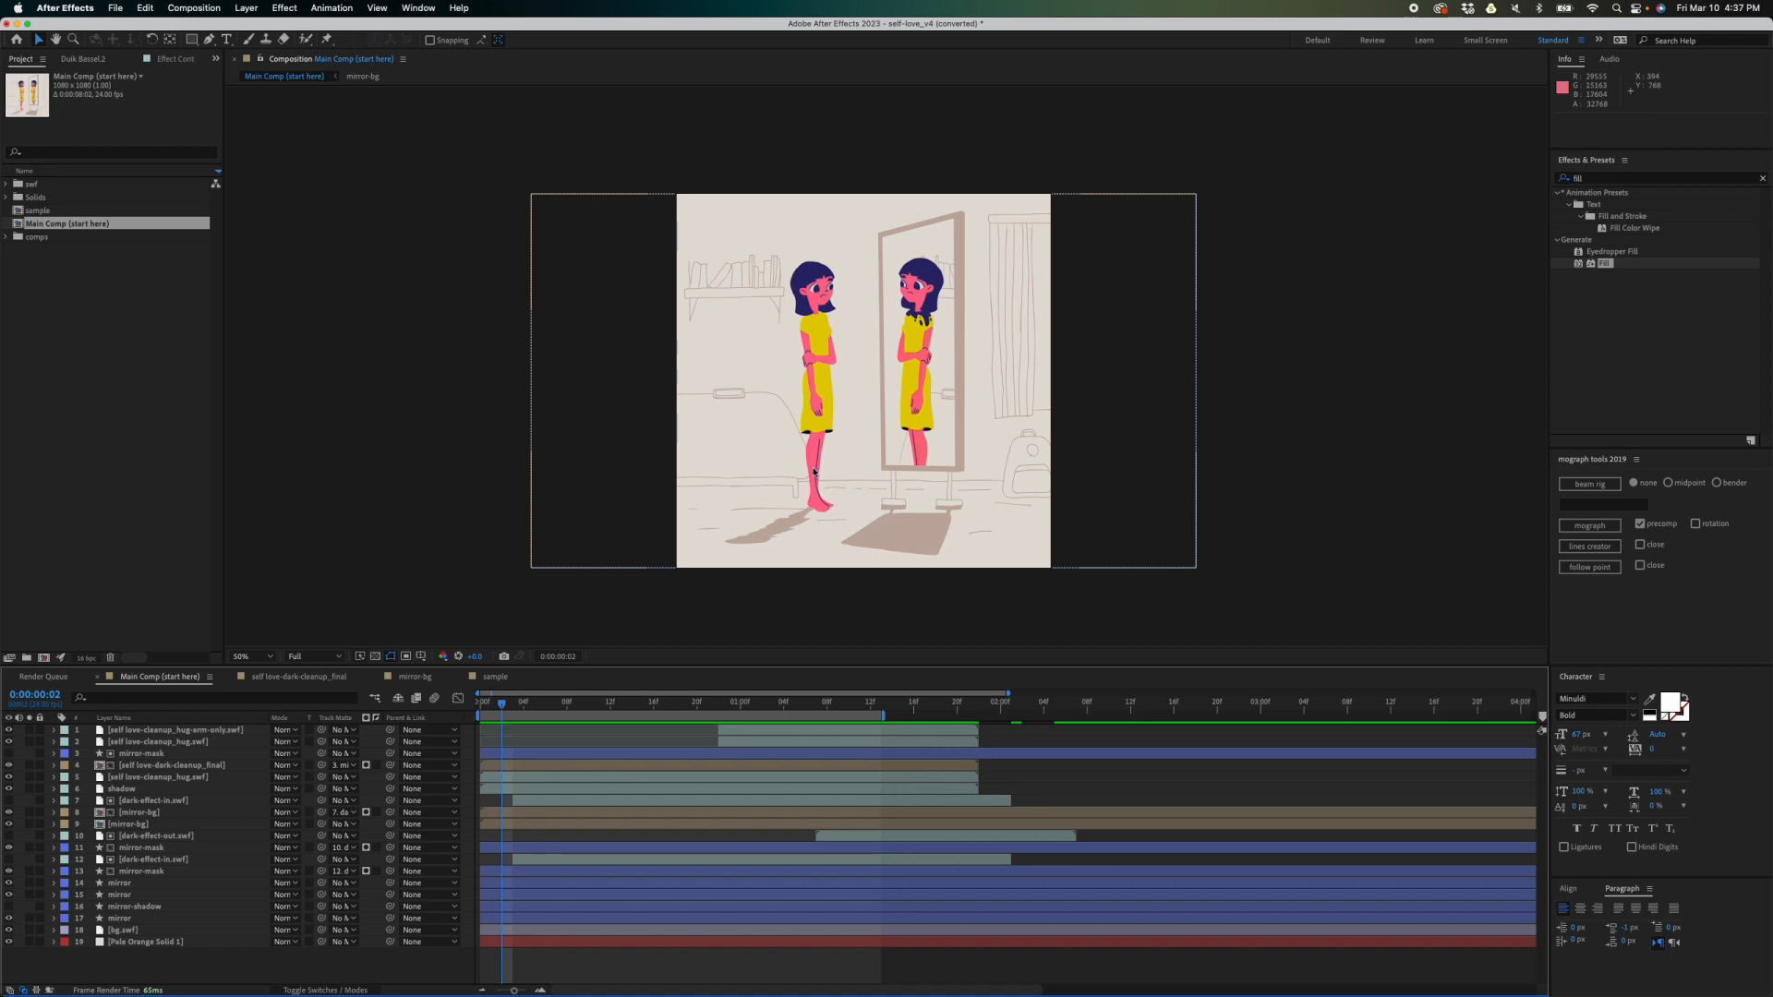
click(1129, 458)
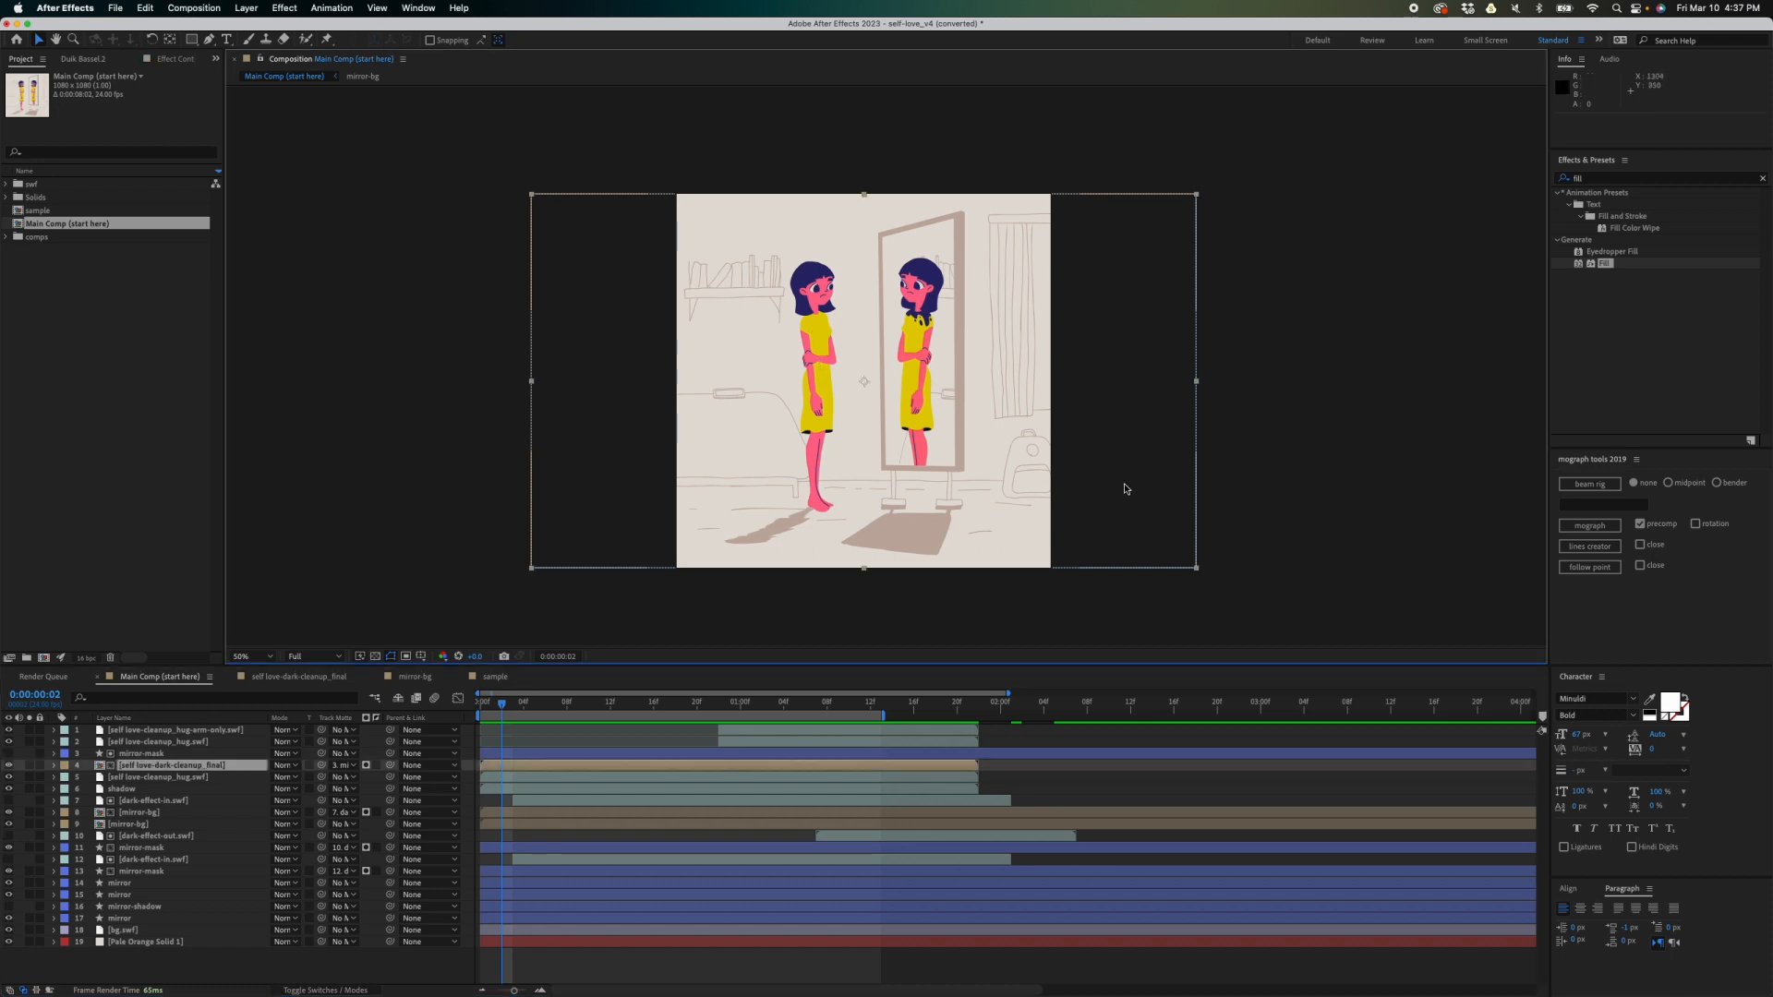
click(534, 789)
click(535, 778)
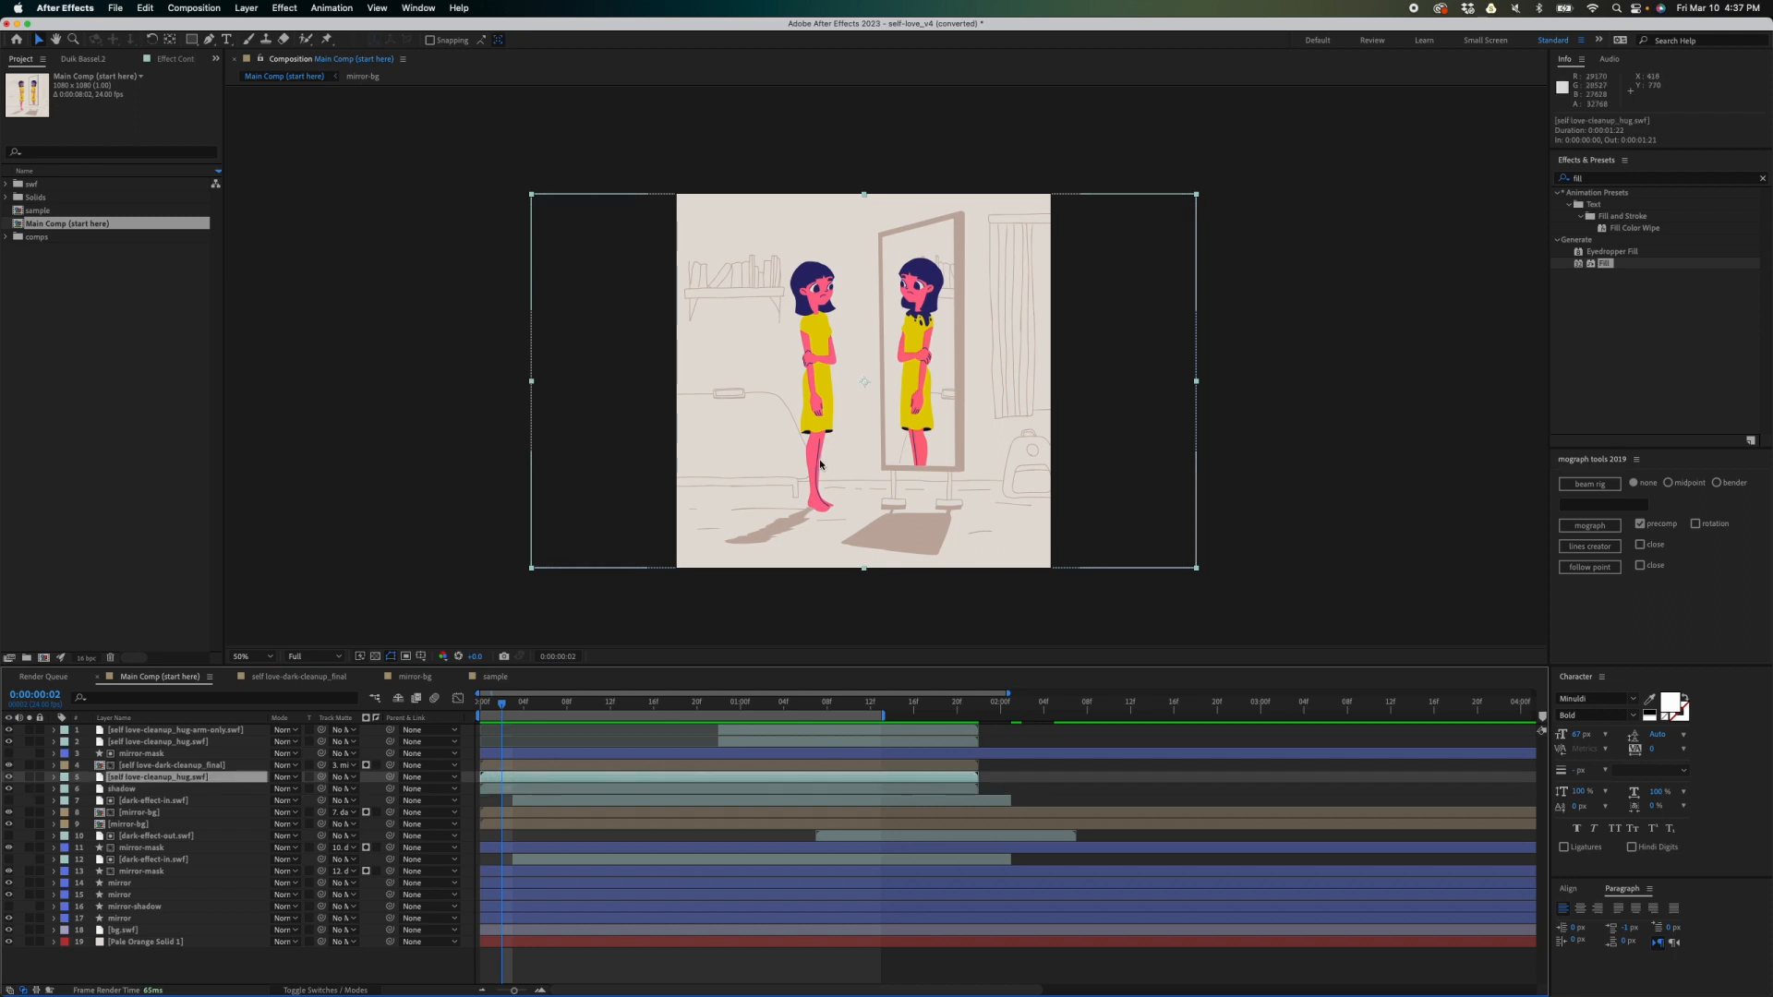
mouse_move(805, 481)
mouse_down()
mouse_move(831, 432)
mouse_move(819, 455)
mouse_up()
key(super+z)
key(super+d)
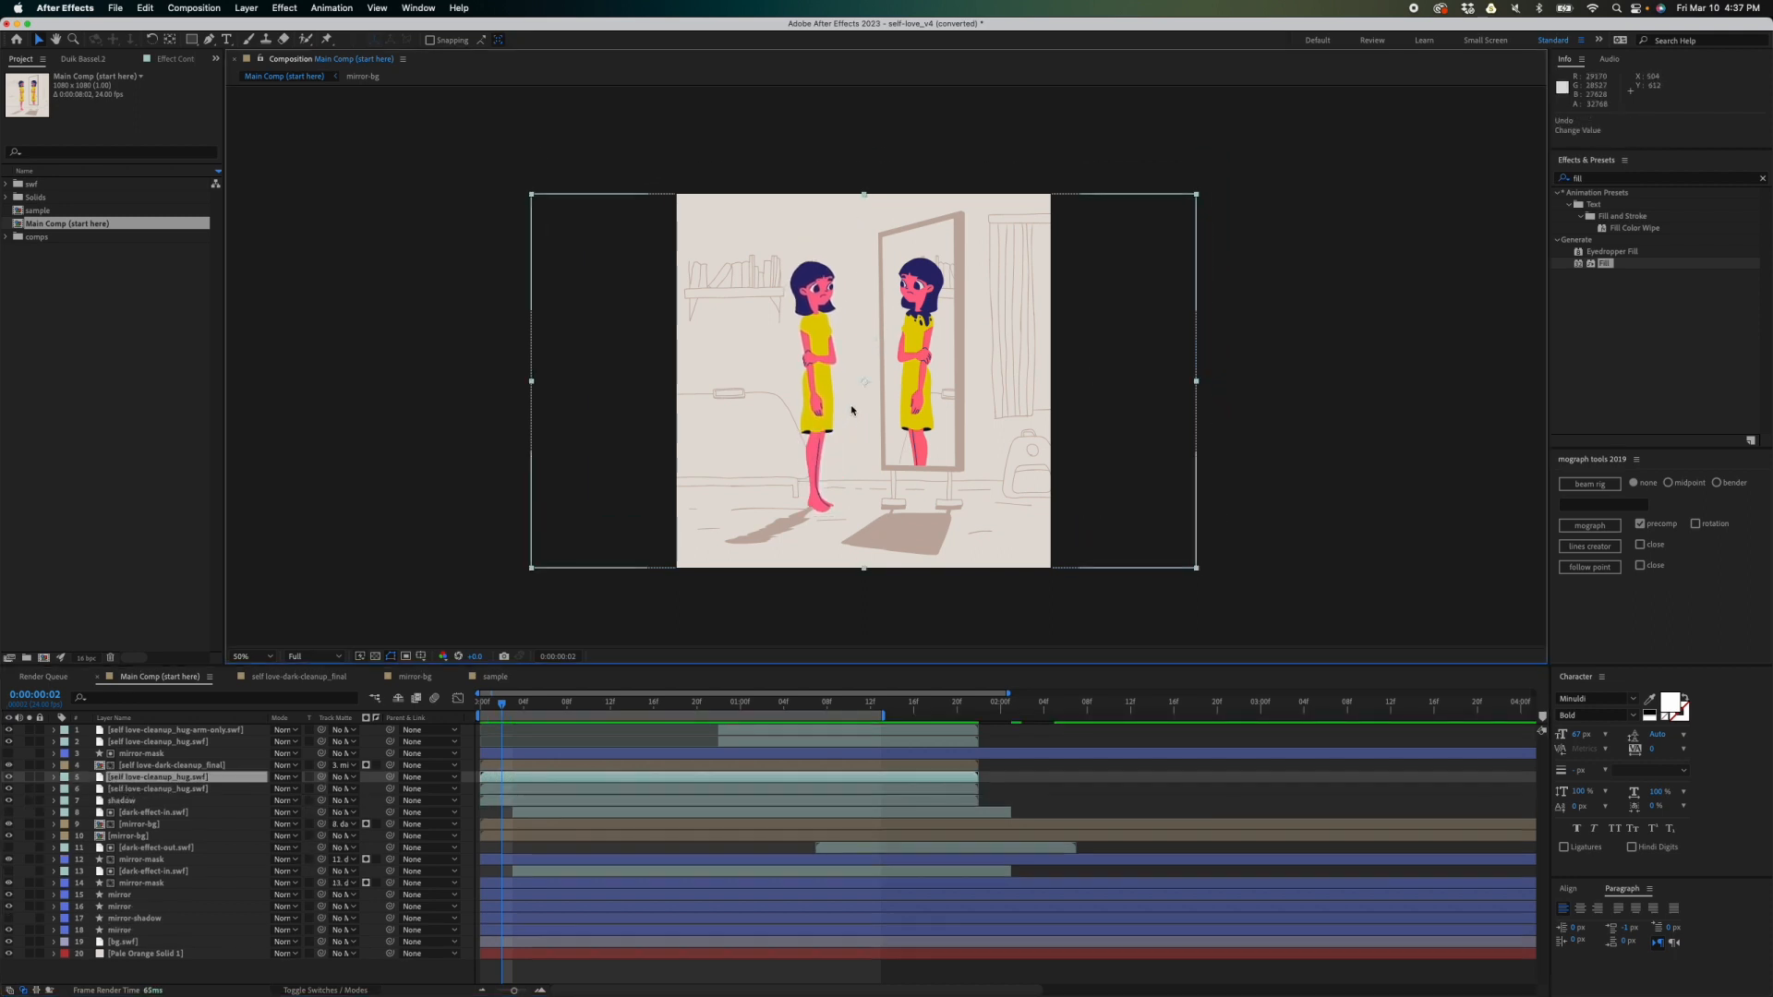
- Find the CC Slant effect and apply it to the duplicated self love-cleanup_hug.swf layer
click(1589, 178)
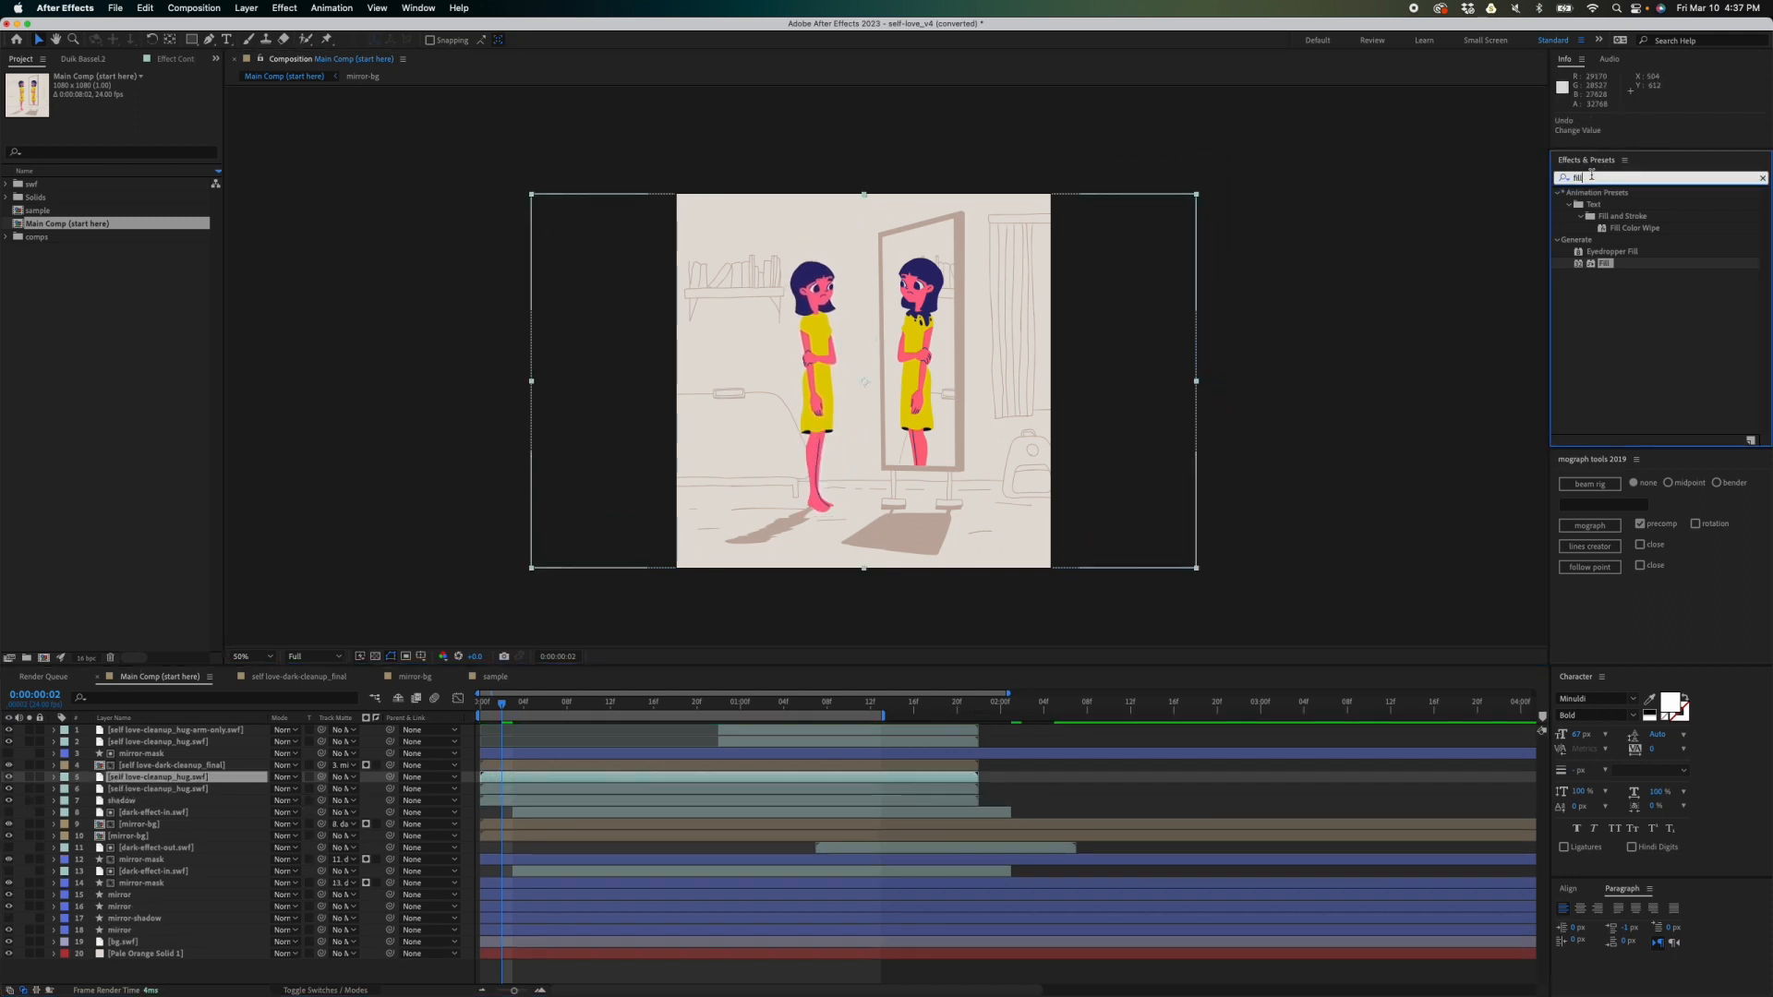
text(c)
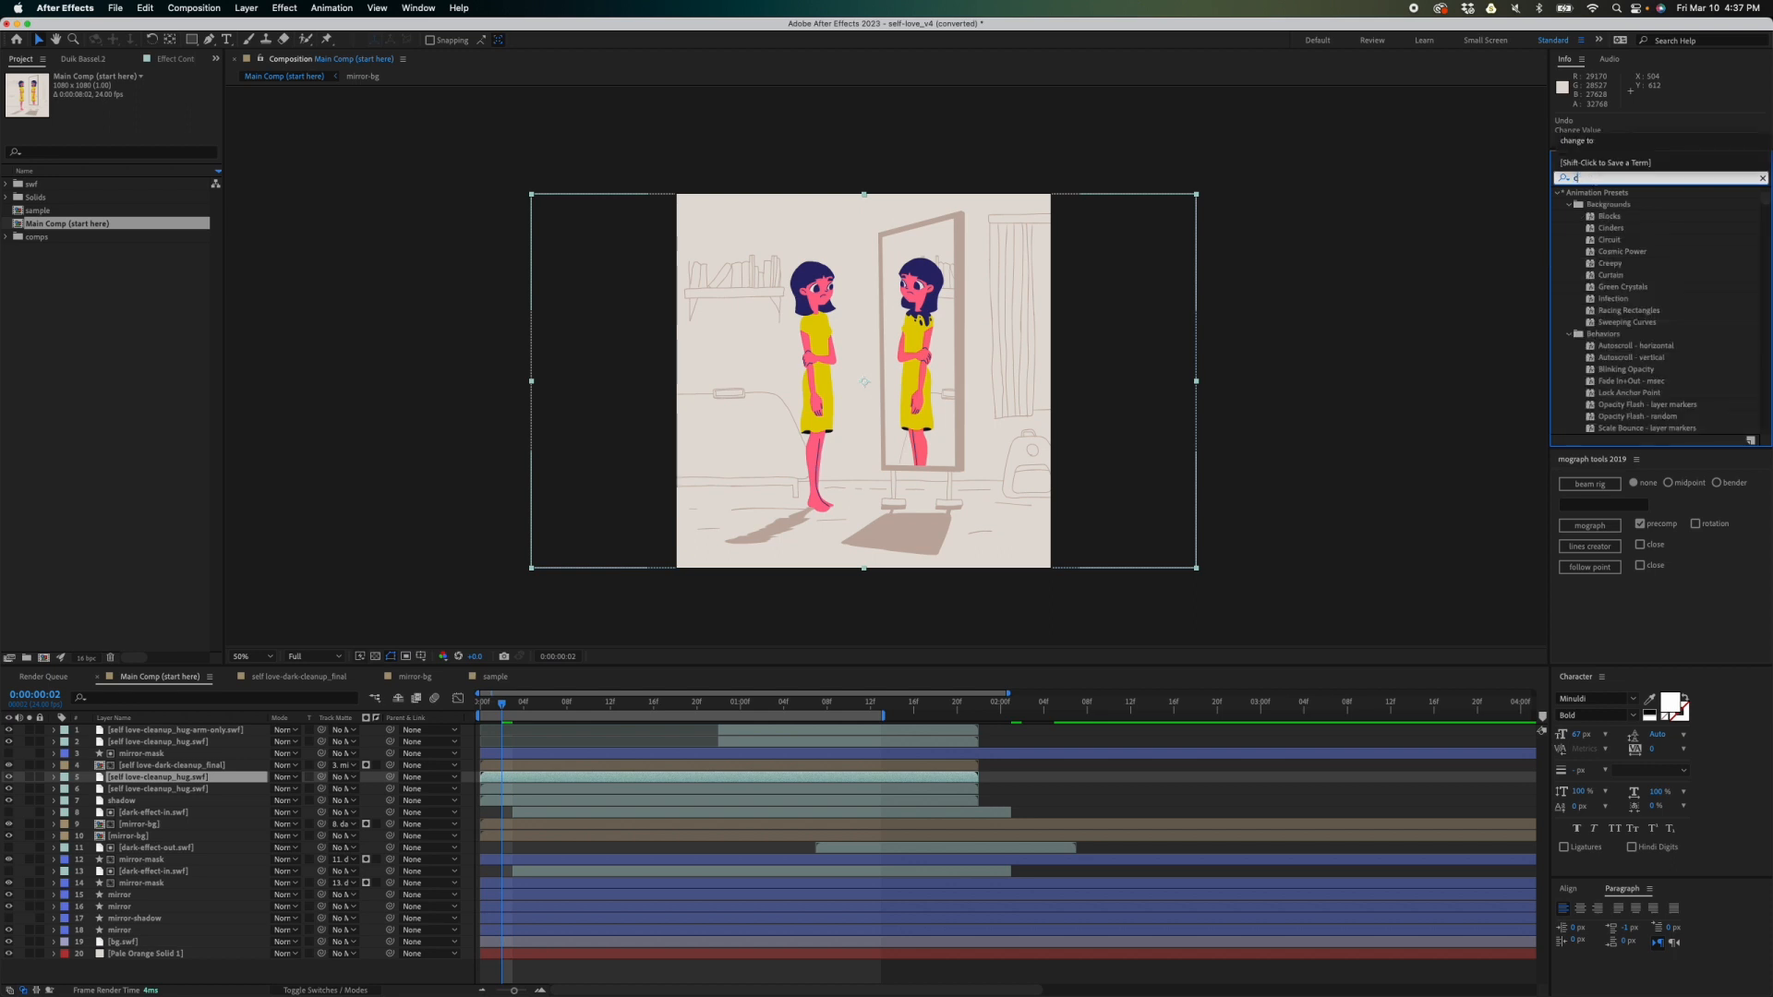
text(cc s)
key(BackSpace)
key(BackSpace)
key(BackSpace)
text(slan)
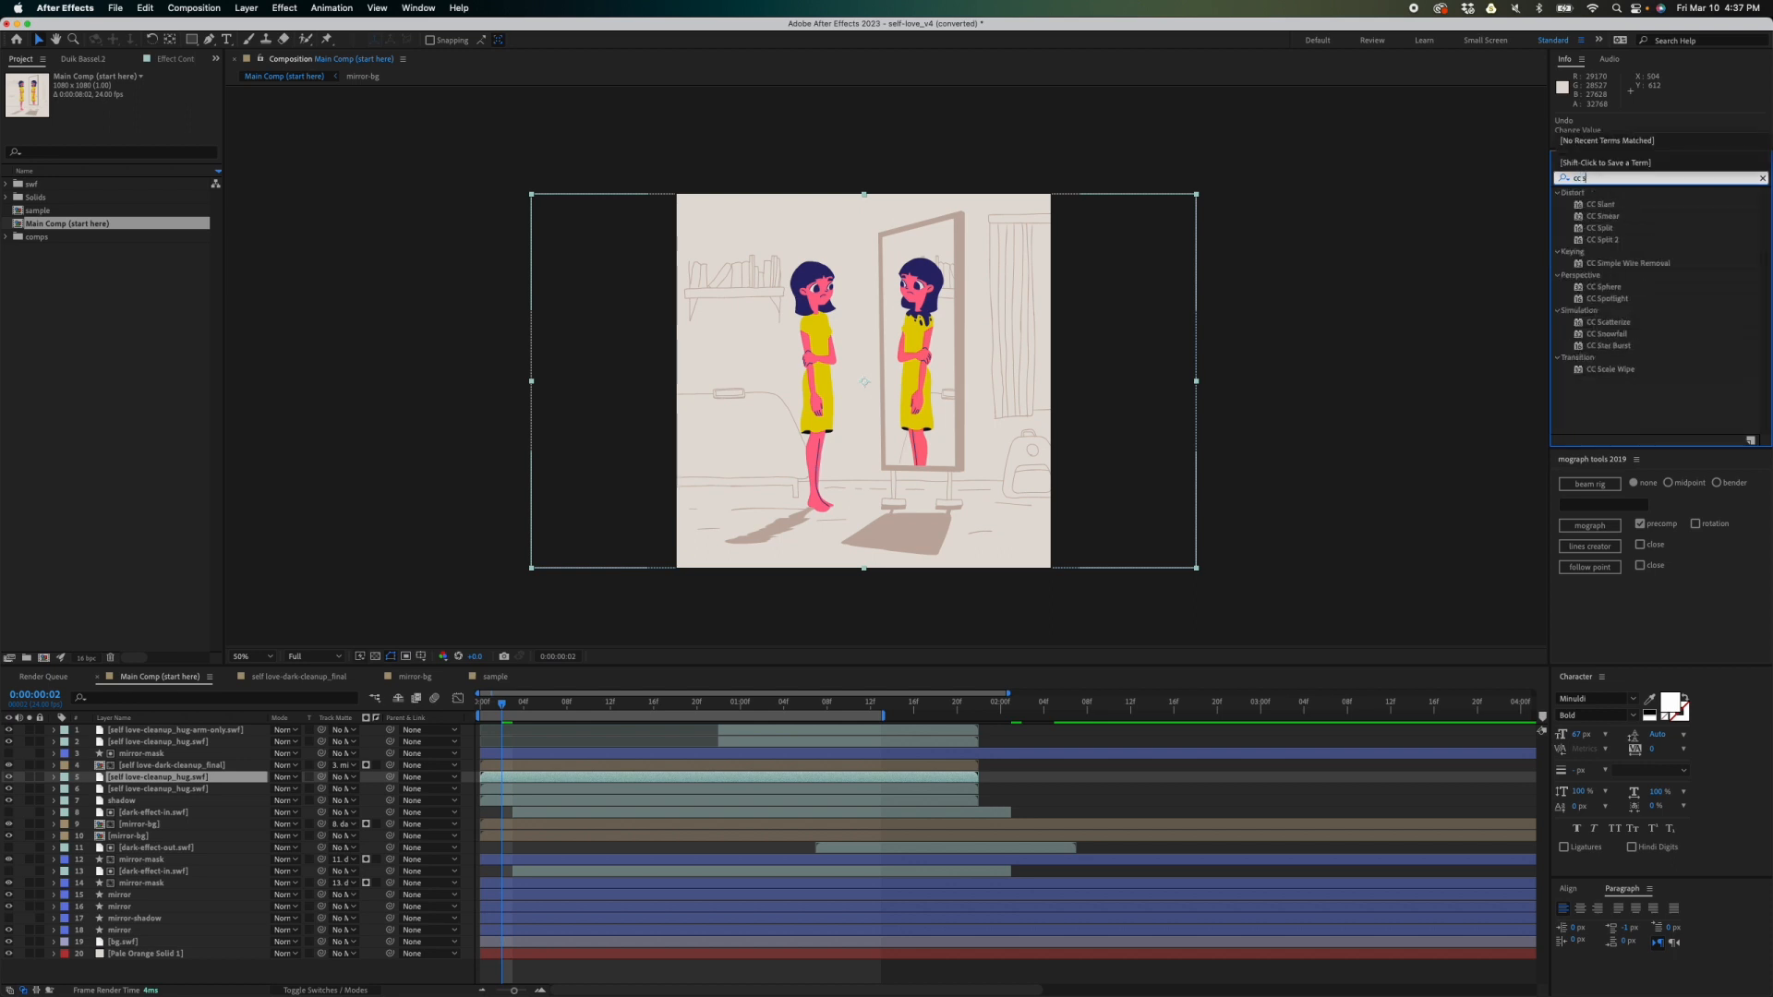
double_click(1602, 204)
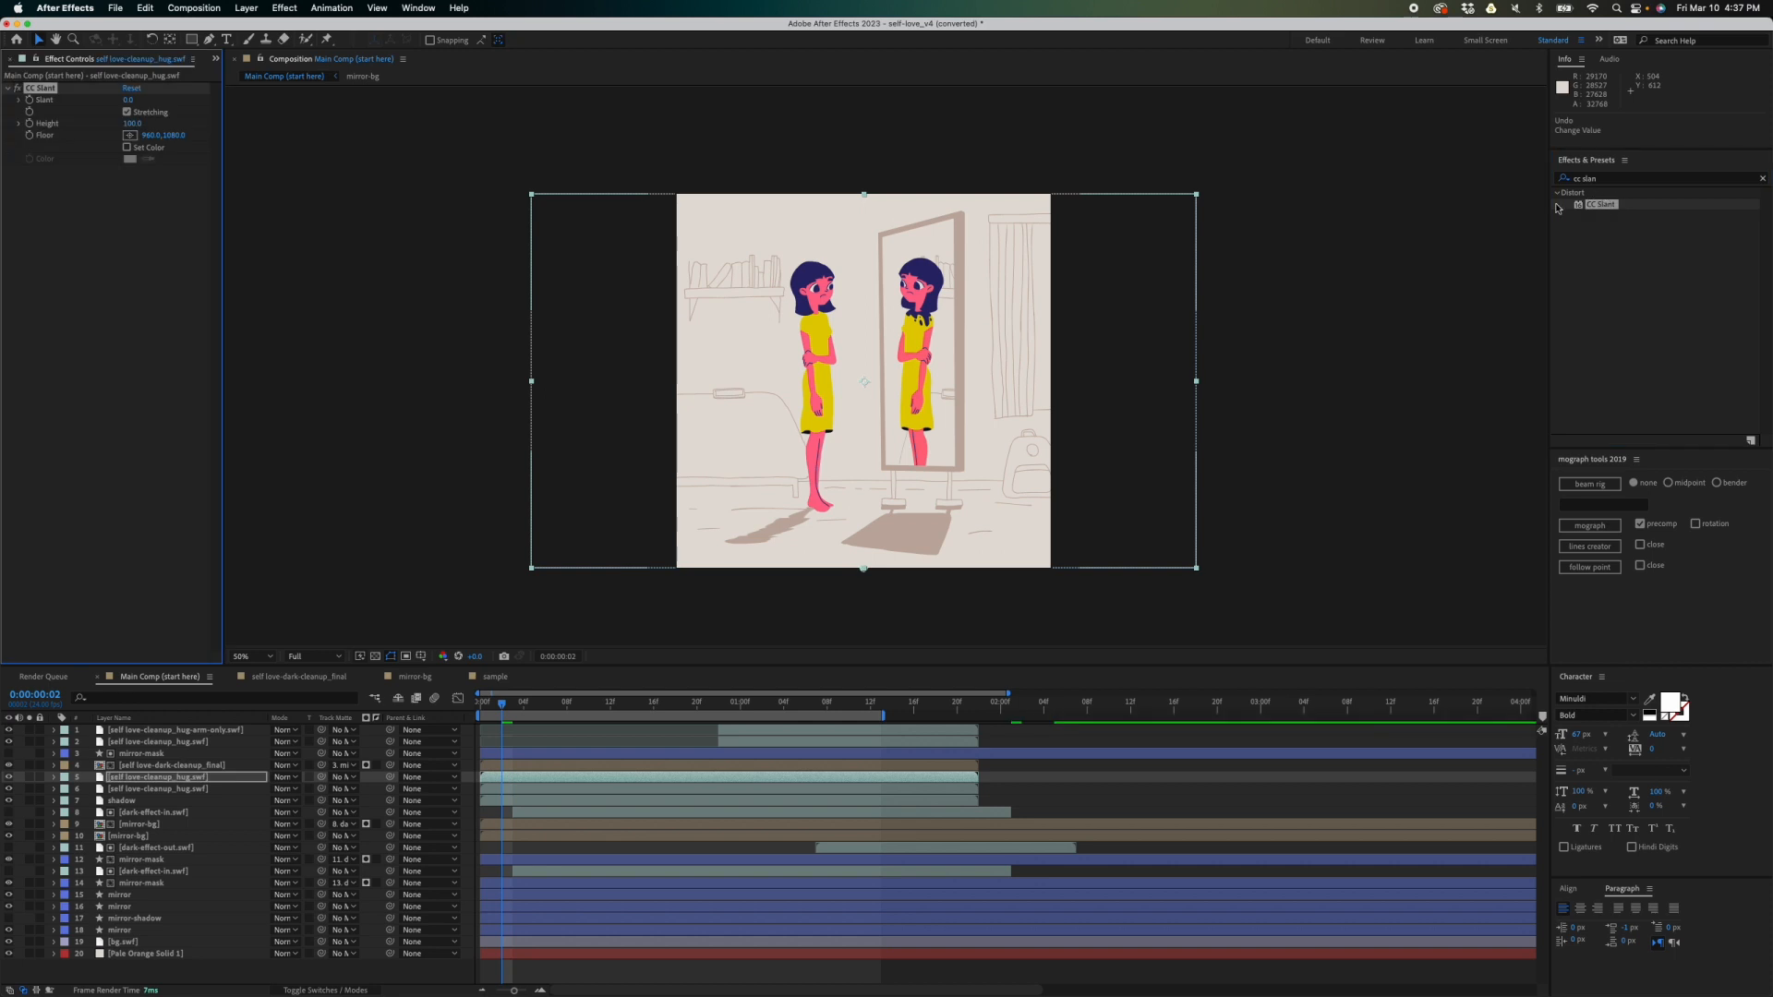
- Place the CC Slant floor point at the girl's foot, and set Height to -26 and Slant to -11
click(130, 136)
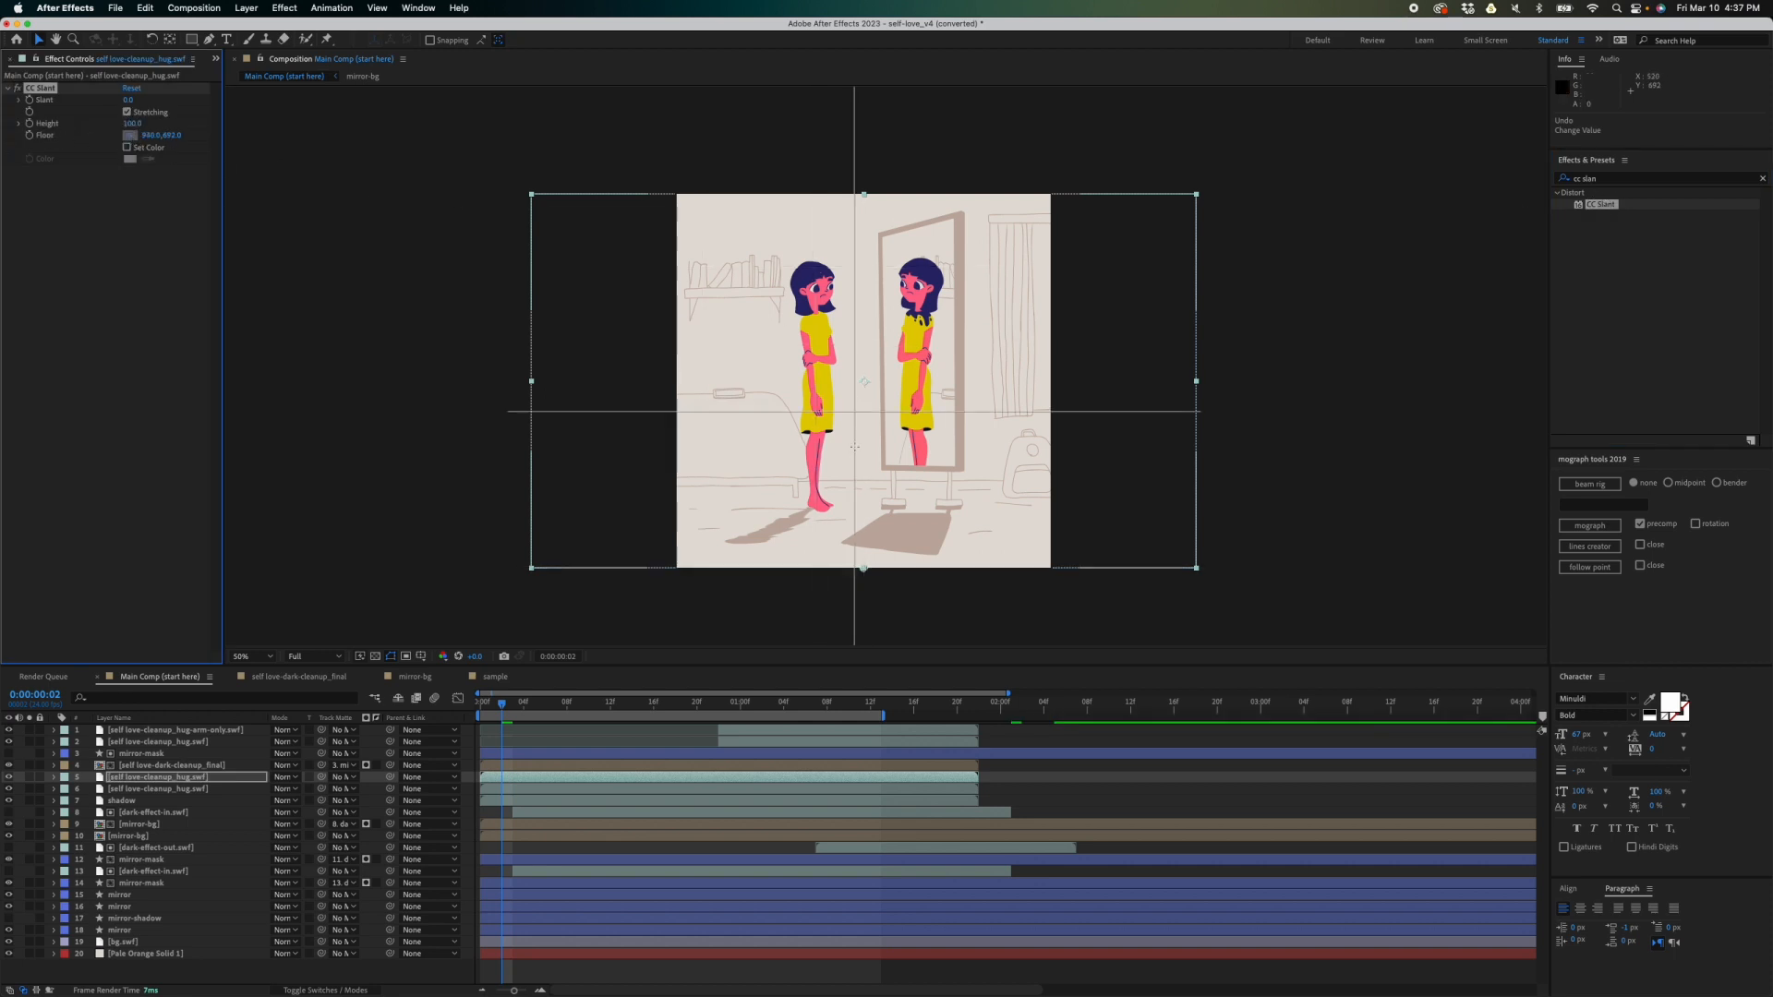
click(817, 506)
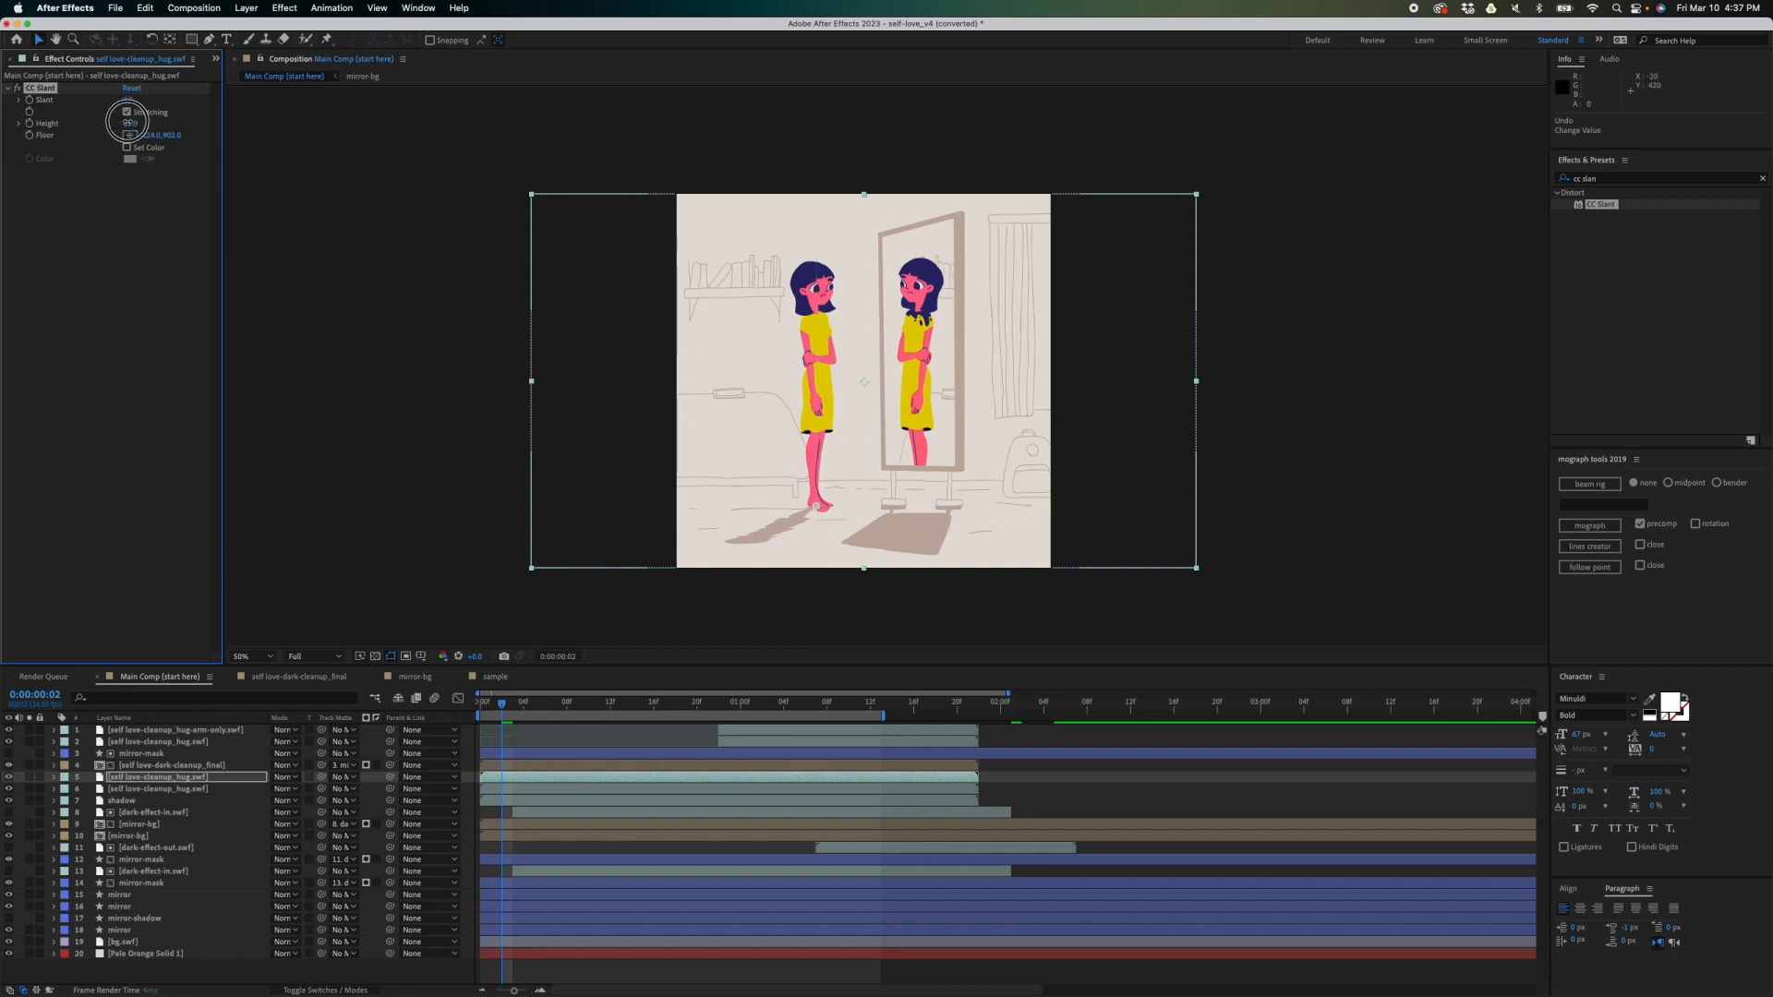
mouse_move(126, 120)
mouse_down()
mouse_move(59, 131)
mouse_move(130, 92)
mouse_up()
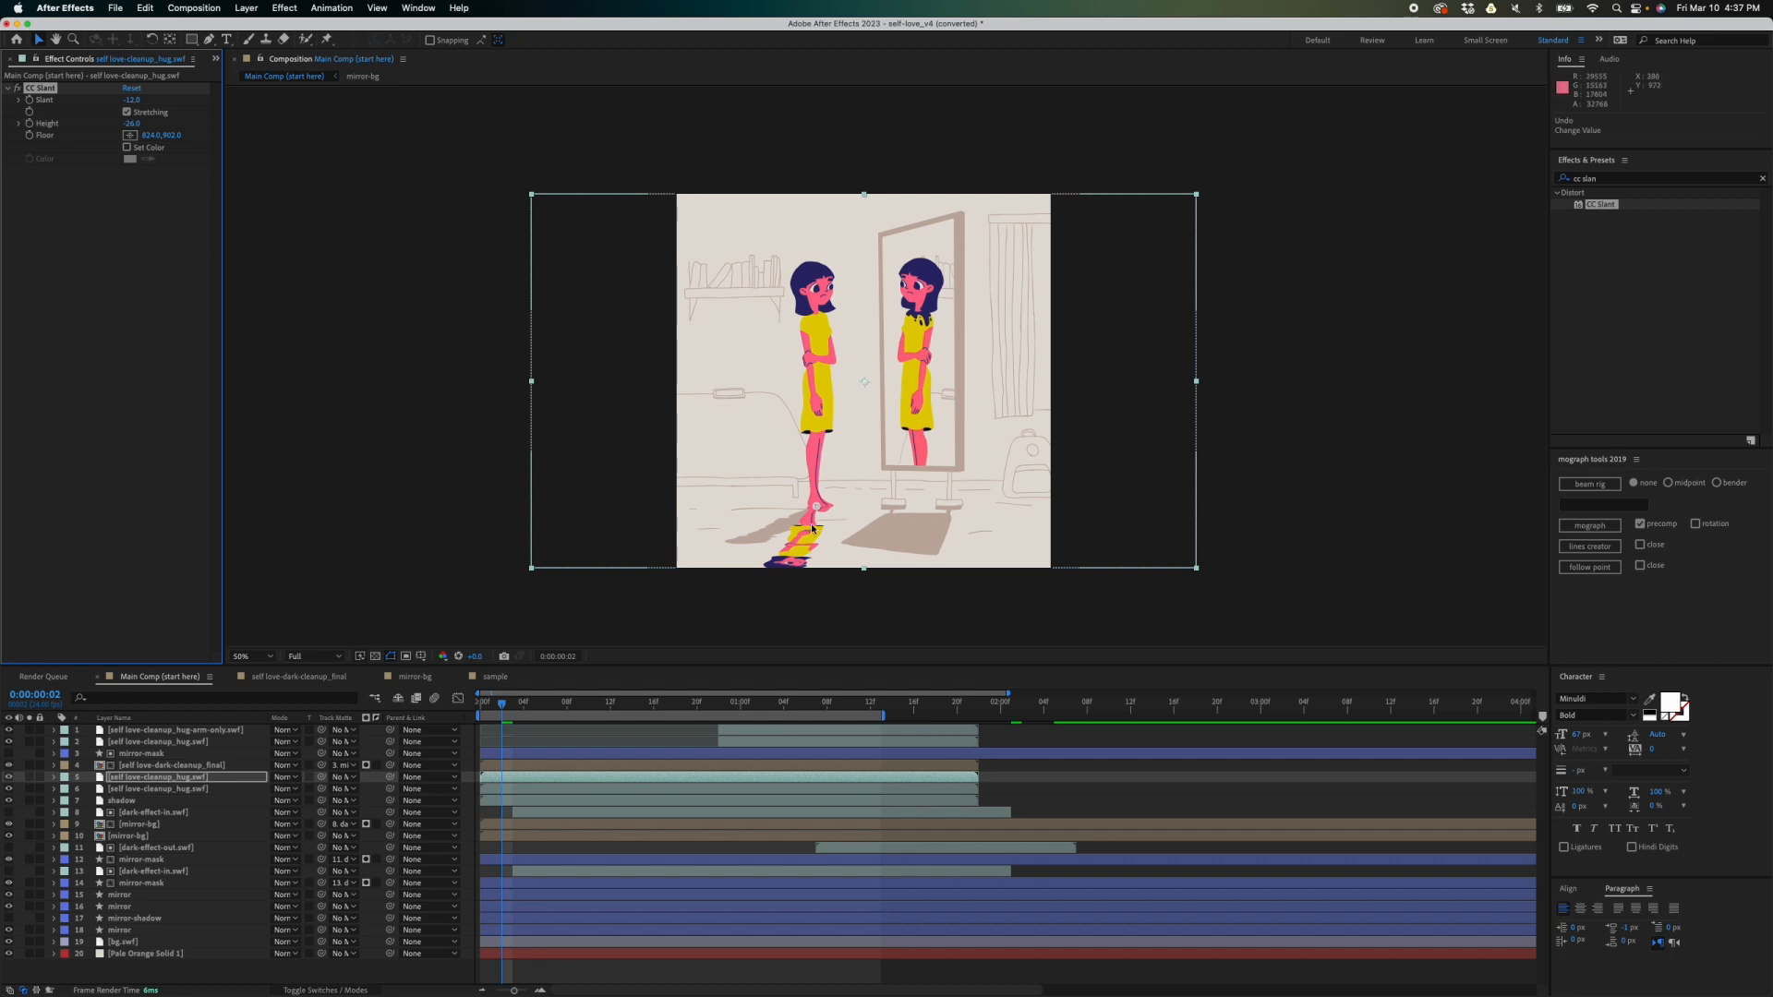
- Apply the Fill effect to the duplicated self love-cleanup_hug.swf layer and sample a near-black fill color from the dark interface background
click(1601, 179)
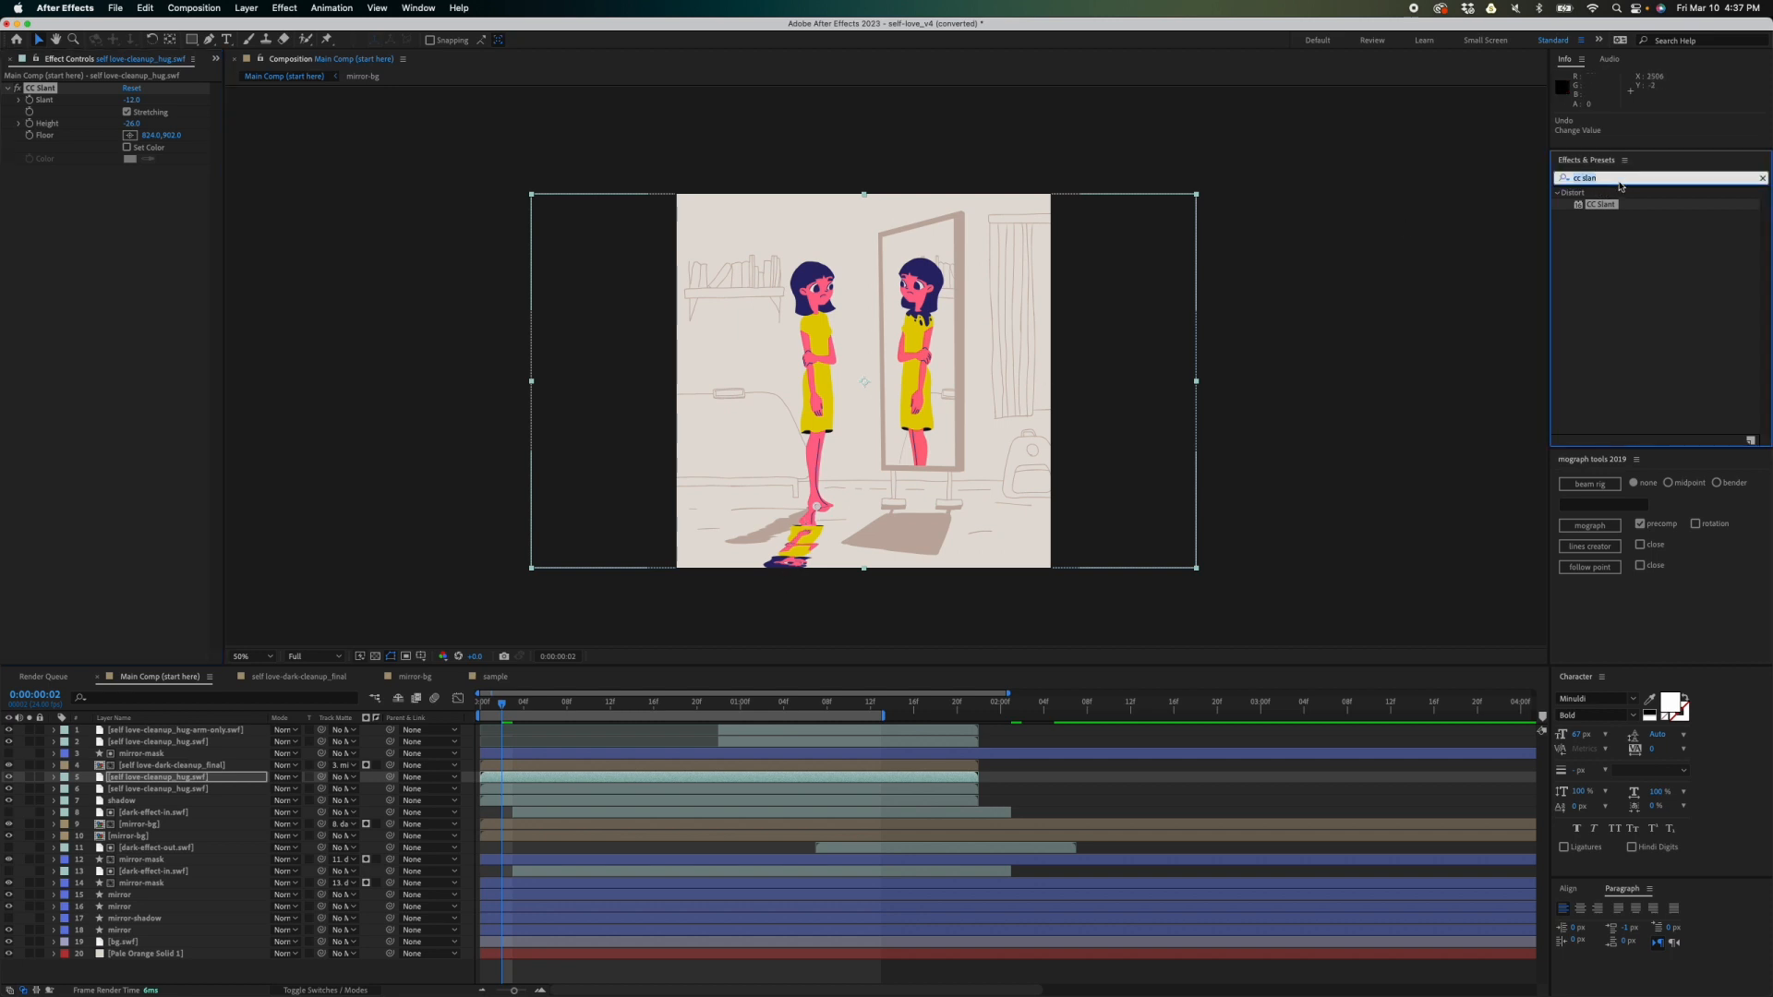
text(fill)
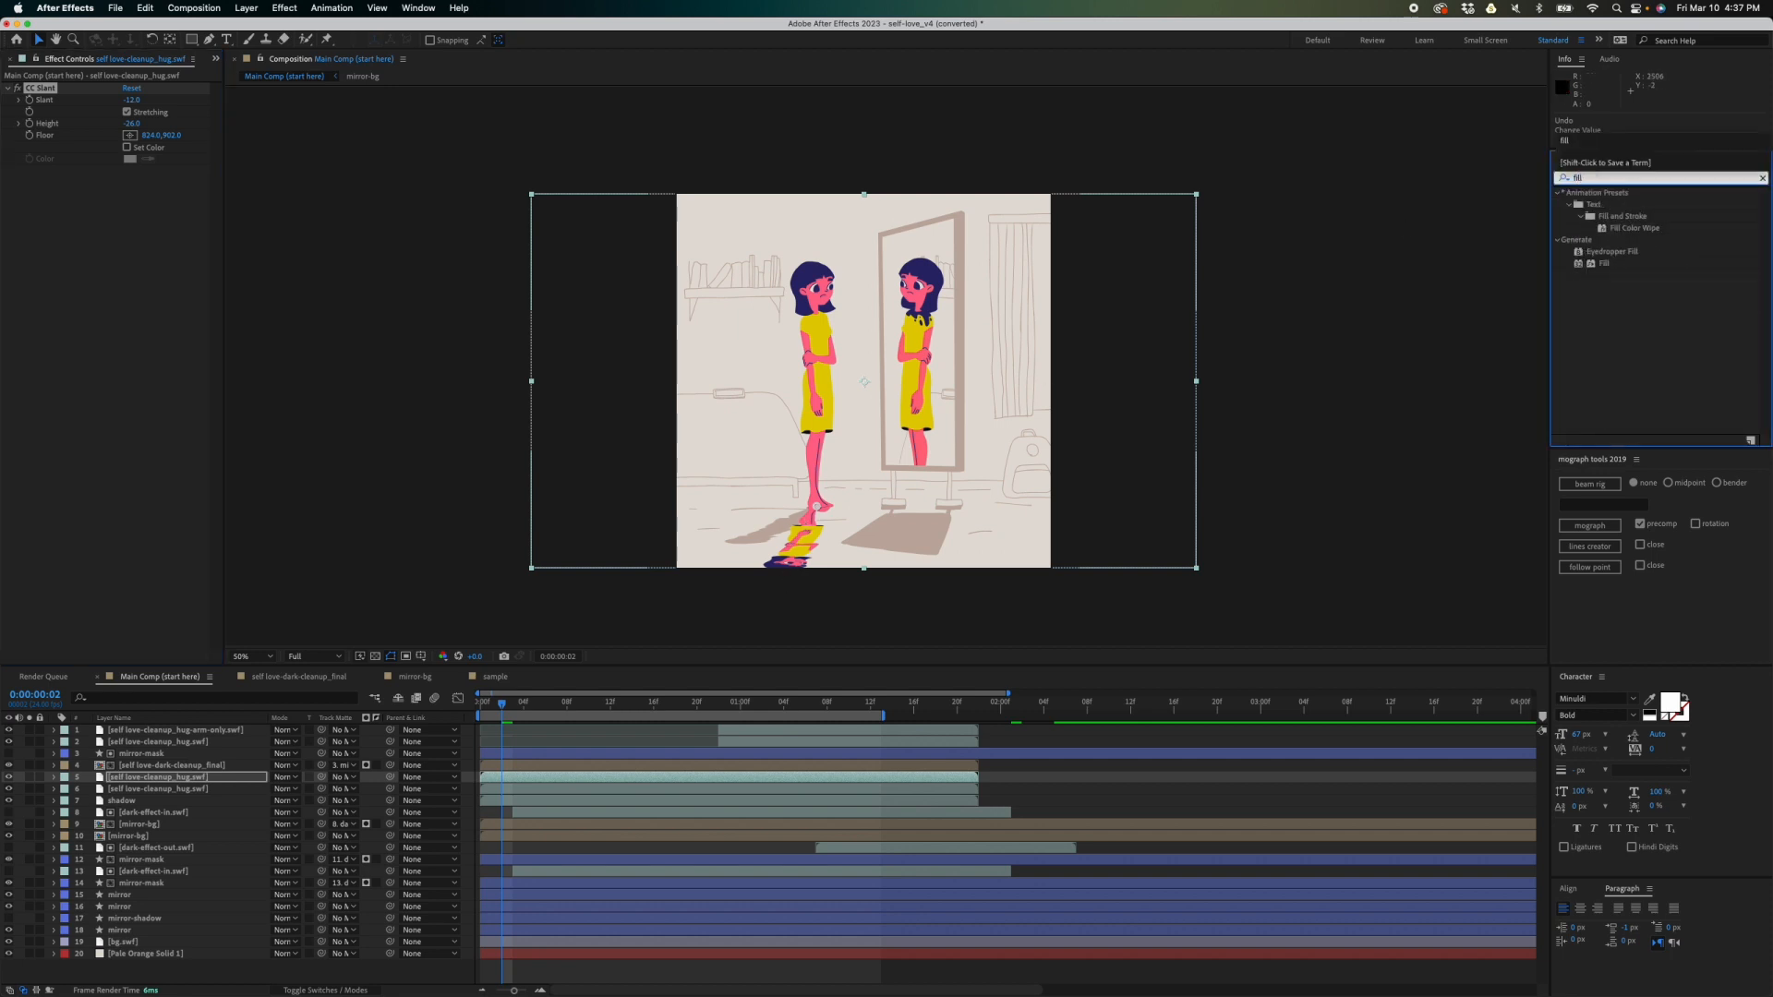
double_click(1607, 265)
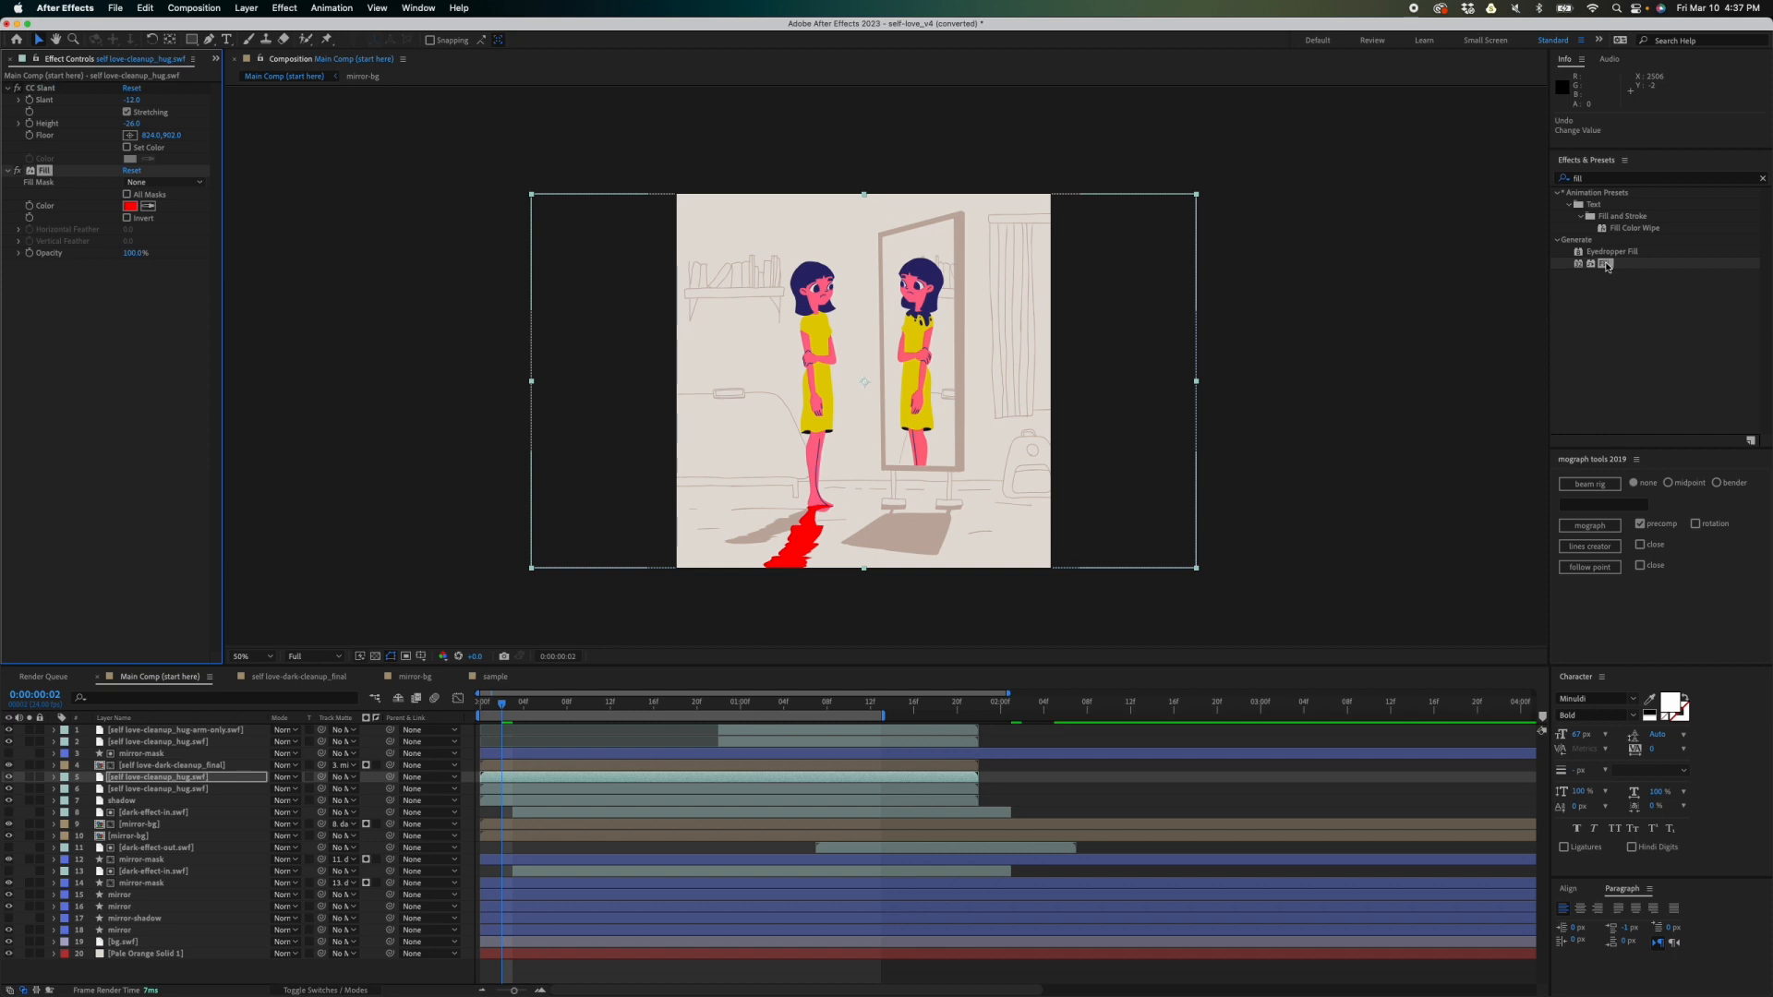
click(148, 205)
click(139, 376)
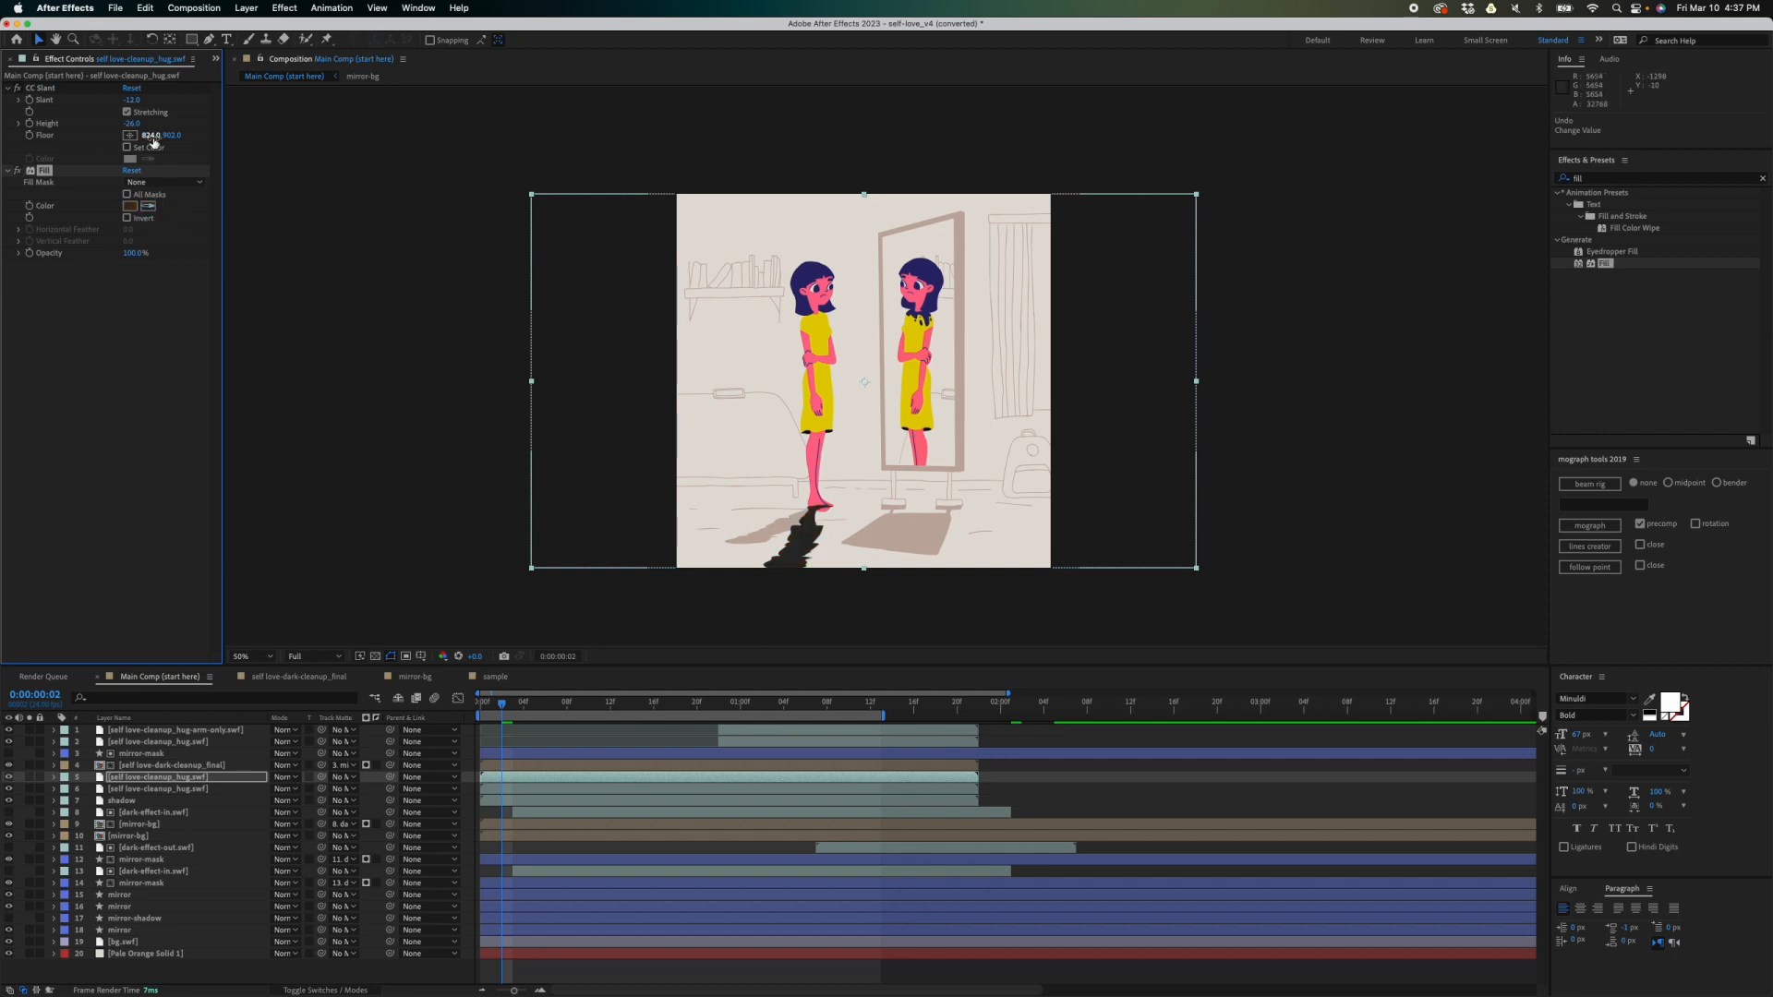
- Delete the duplicated self love-cleanup_hug.swf layer that carries the slant and fill, and preview the Main Comp with the original shadow layer
click(591, 774)
key(Delete)
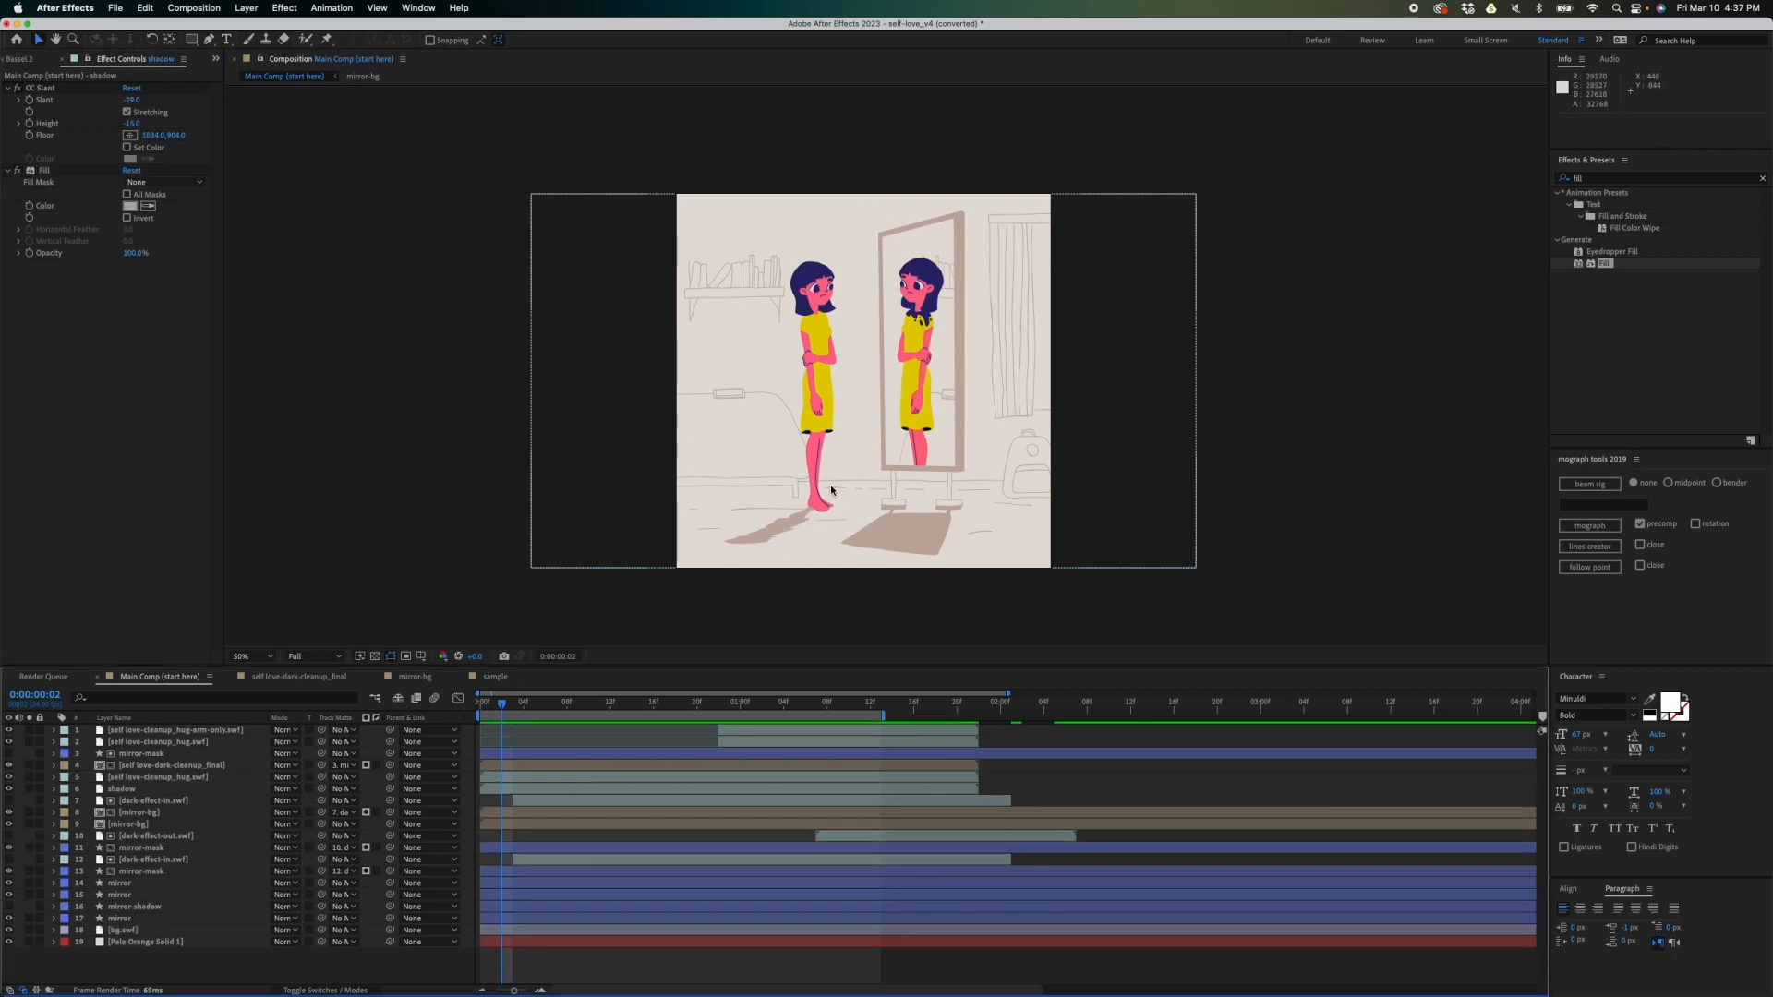
key(space)
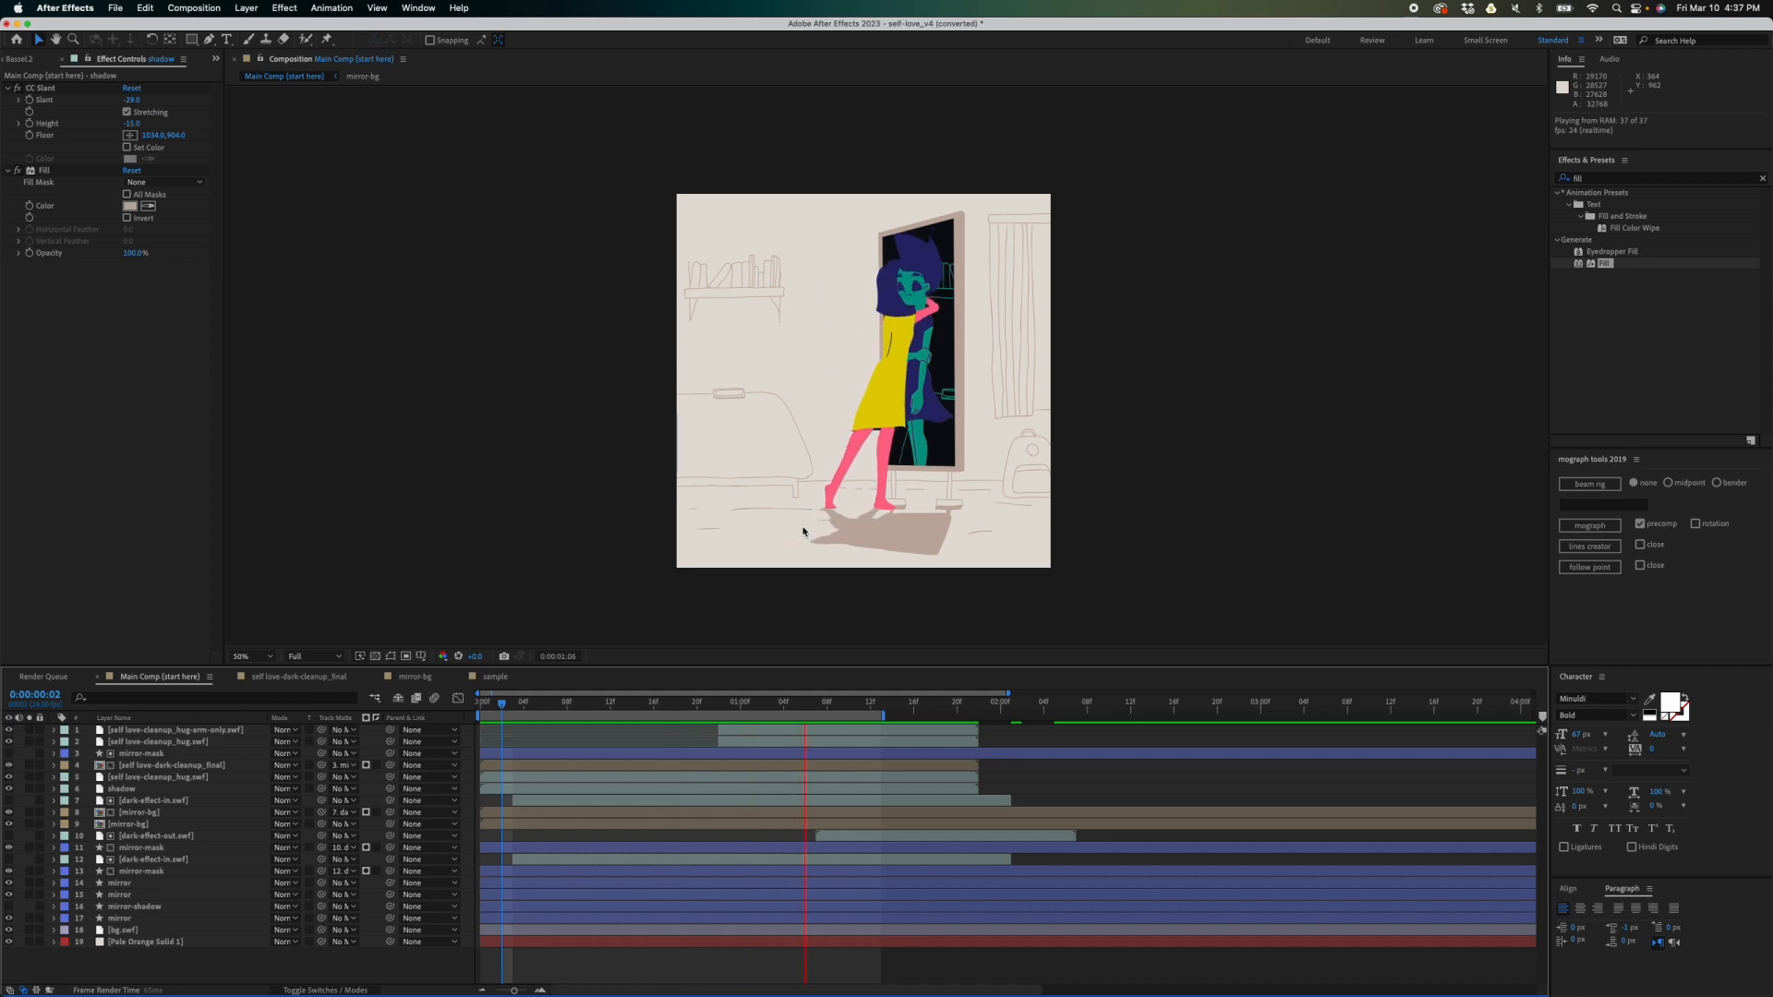